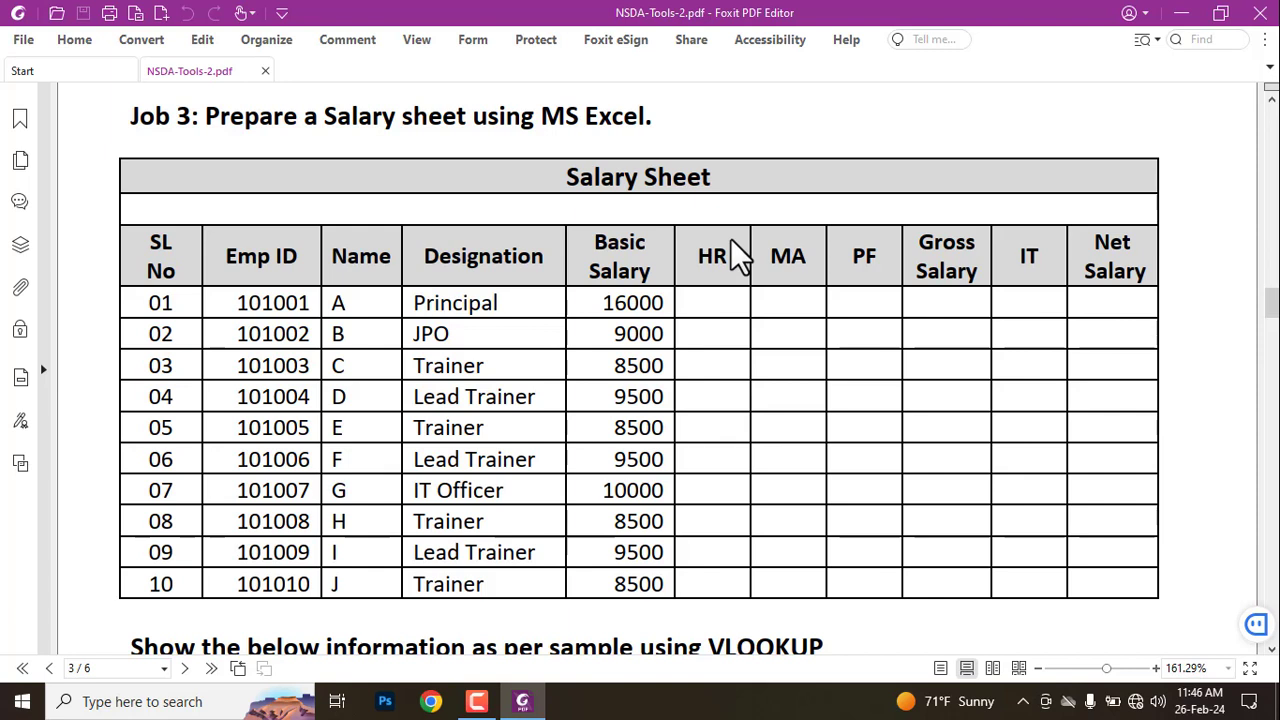
Outline the Job 3 heading text and the salary table with temporary rectangle annotations, deleting each one
left_click(337, 42)
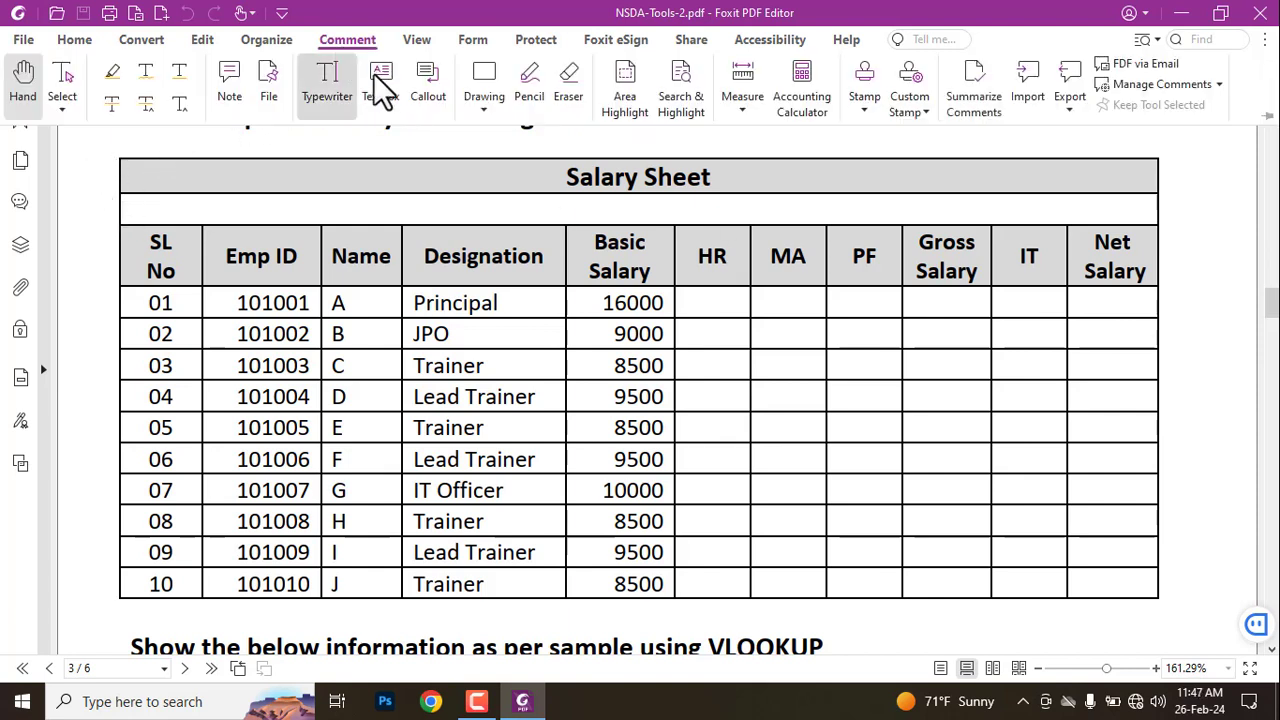
left_click(484, 70)
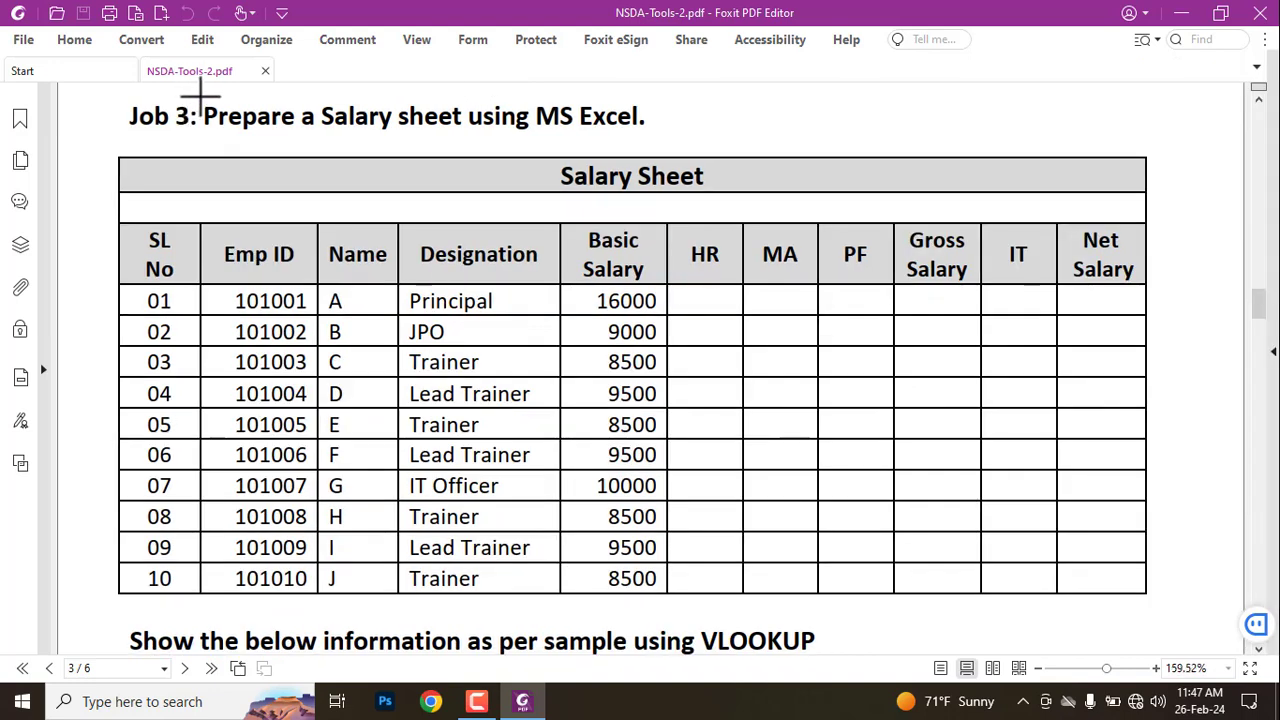
mouse_move(201, 97)
left_mouse_down()
mouse_move(251, 131)
mouse_move(672, 140)
left_mouse_up()
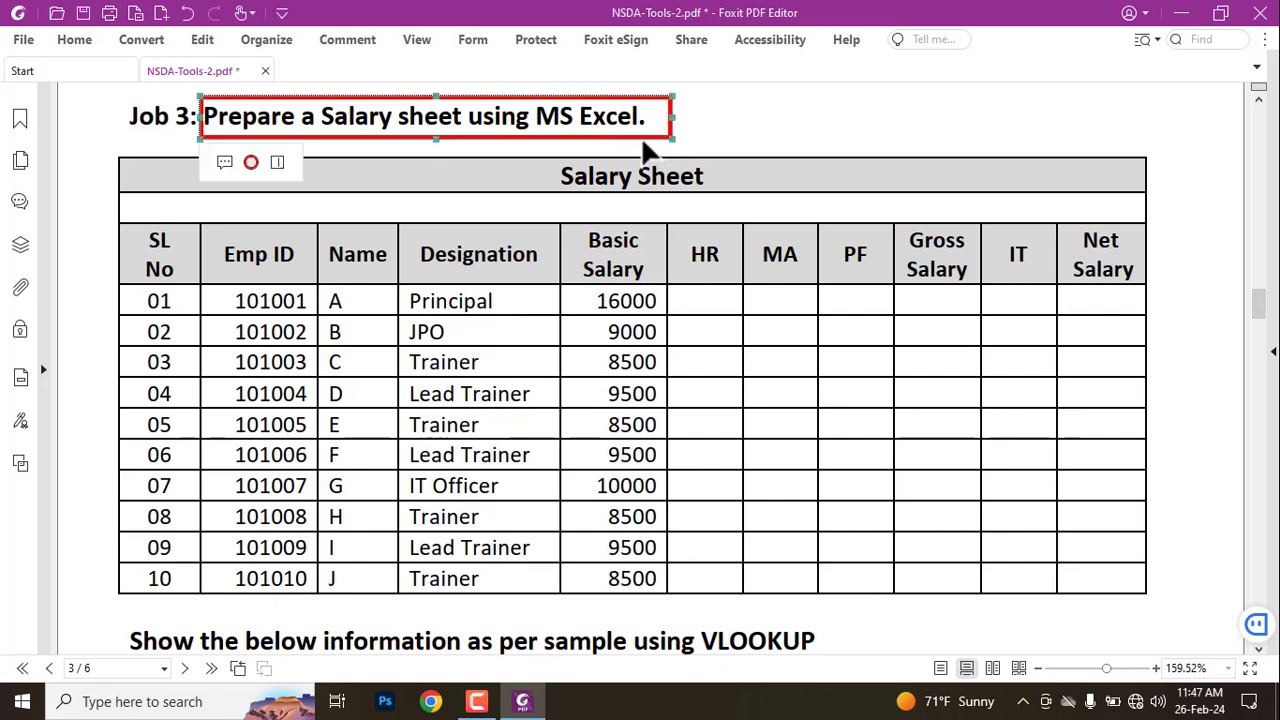
key("Delete")
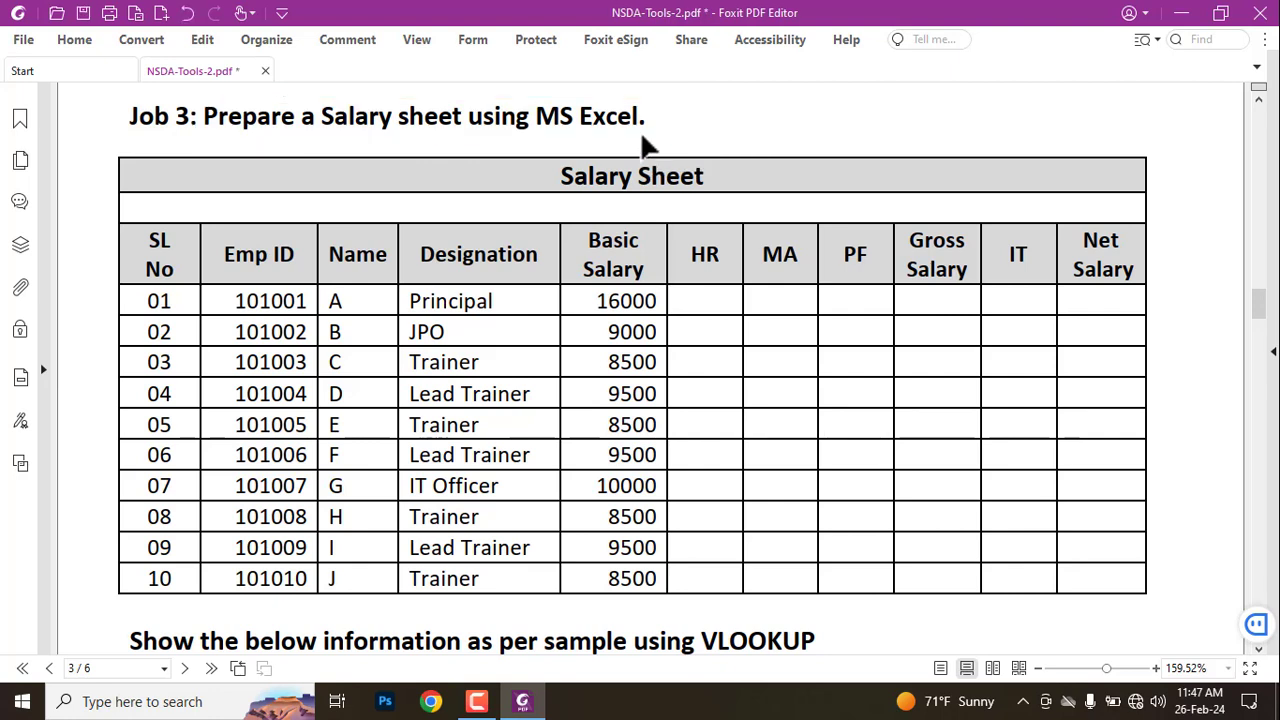
mouse_move(107, 156)
left_mouse_down()
mouse_move(305, 350)
mouse_move(1057, 655)
mouse_move(1155, 606)
left_mouse_up()
key("Delete")
Review the Condition For the job section, outlining its heading and requirements with temporary rectangles and deleting them
scroll(382, 366, "down", 3)
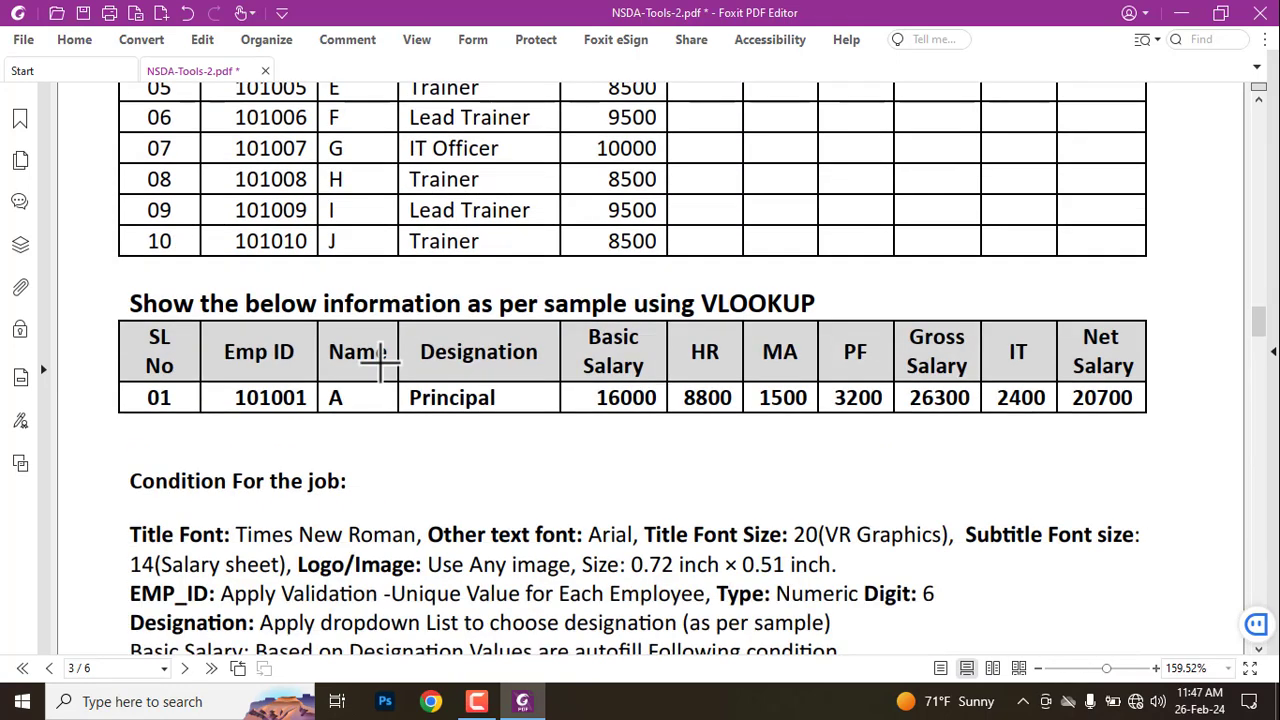
scroll(271, 237, "down", 5)
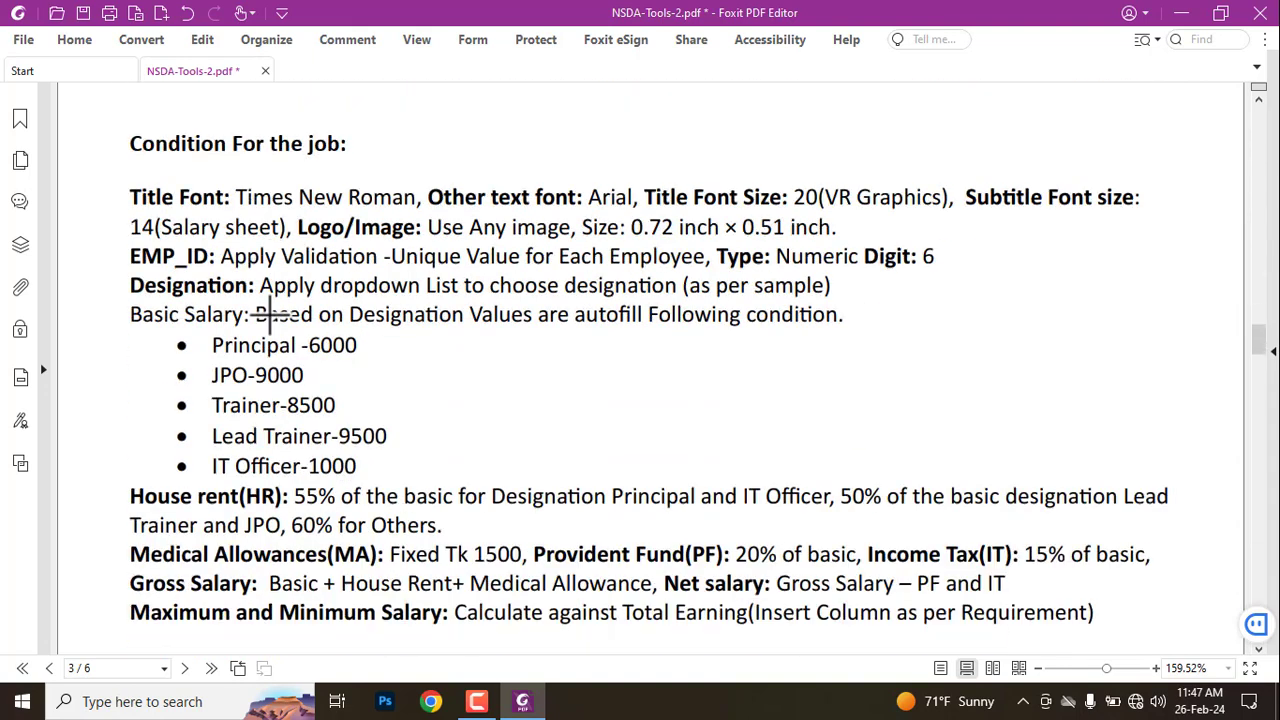
left_click_drag(115, 122, 393, 170)
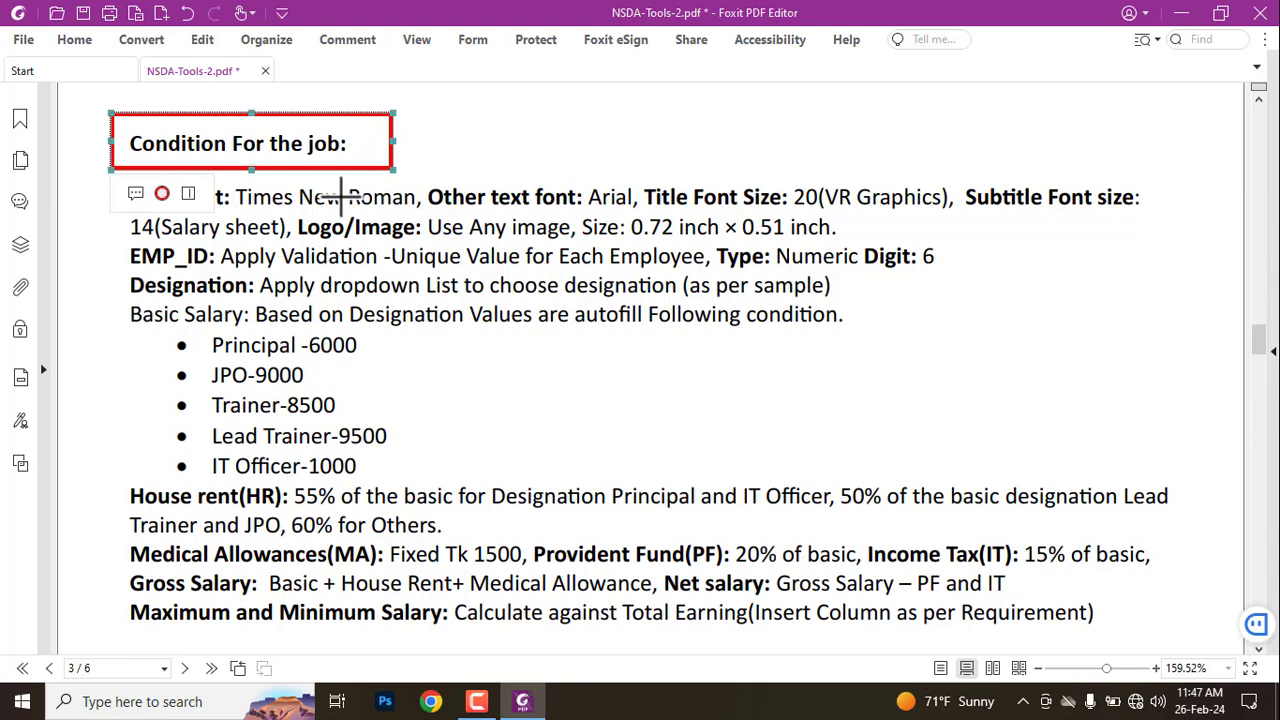
key("Delete")
mouse_move(98, 164)
left_mouse_down()
mouse_move(562, 539)
mouse_move(833, 615)
mouse_move(1148, 652)
mouse_move(1197, 638)
left_mouse_up()
scroll(380, 409, "up", 4)
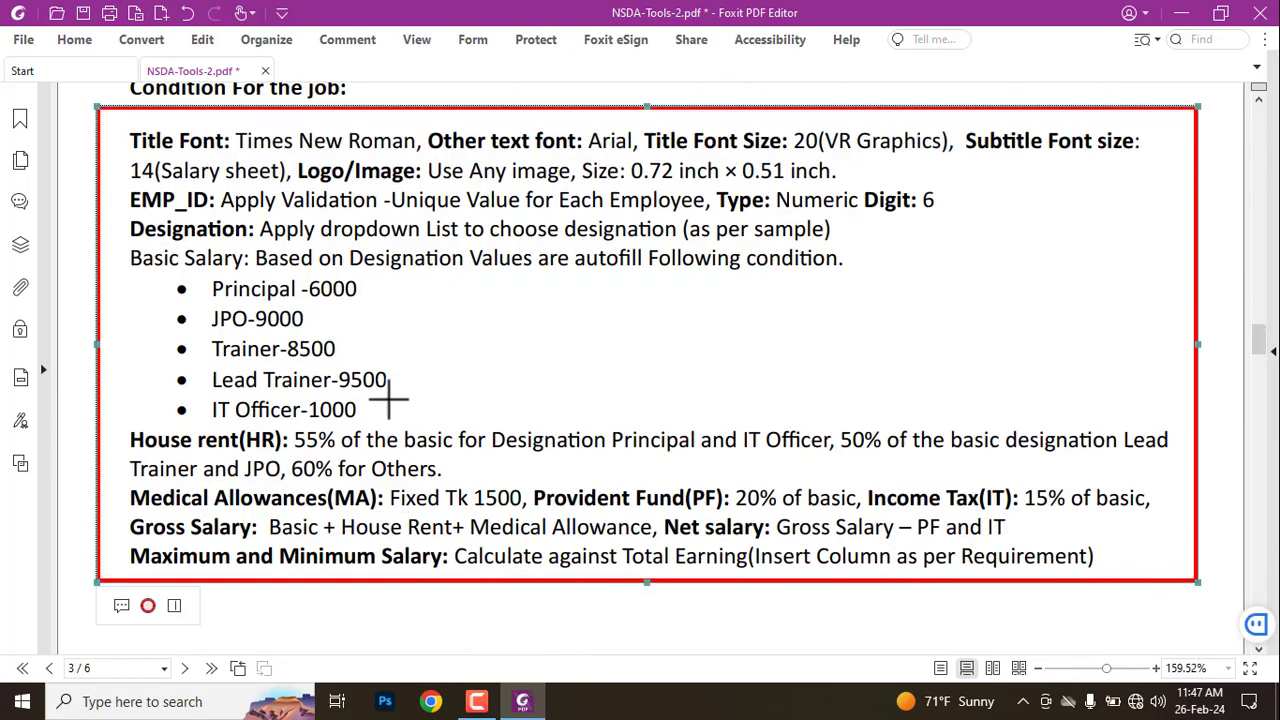
key("Delete")
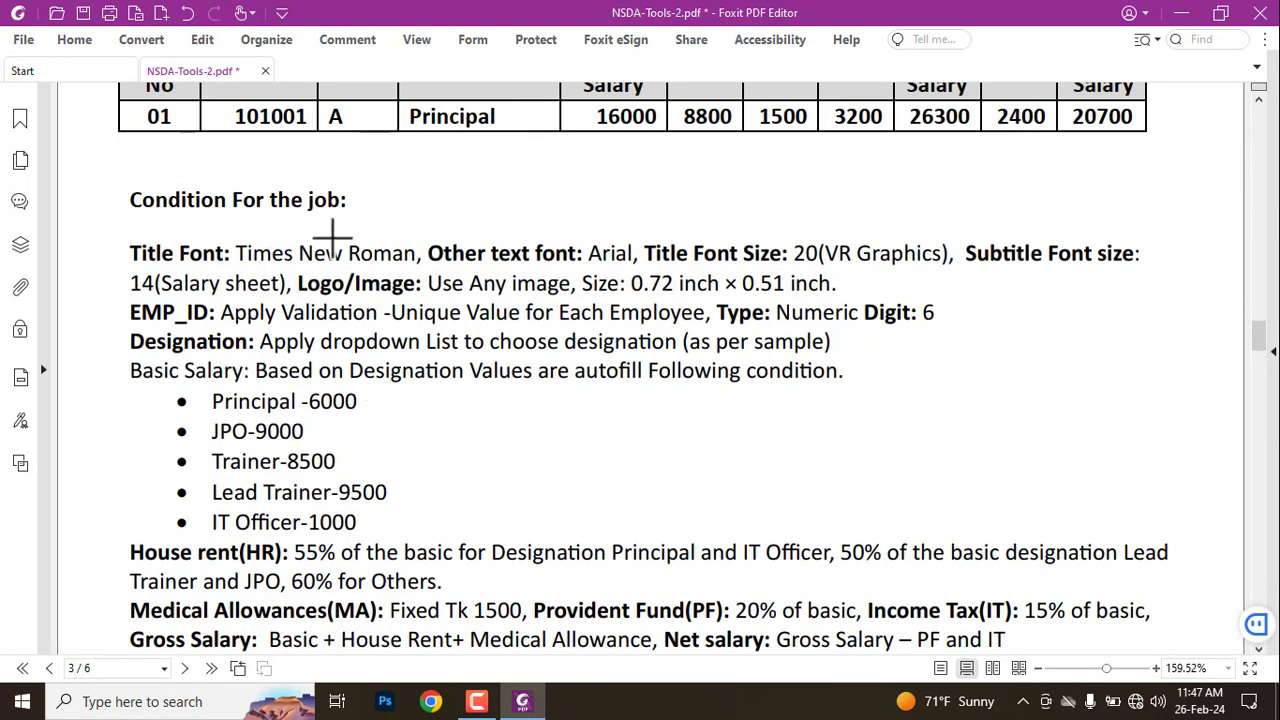
scroll(410, 420, "up", 5)
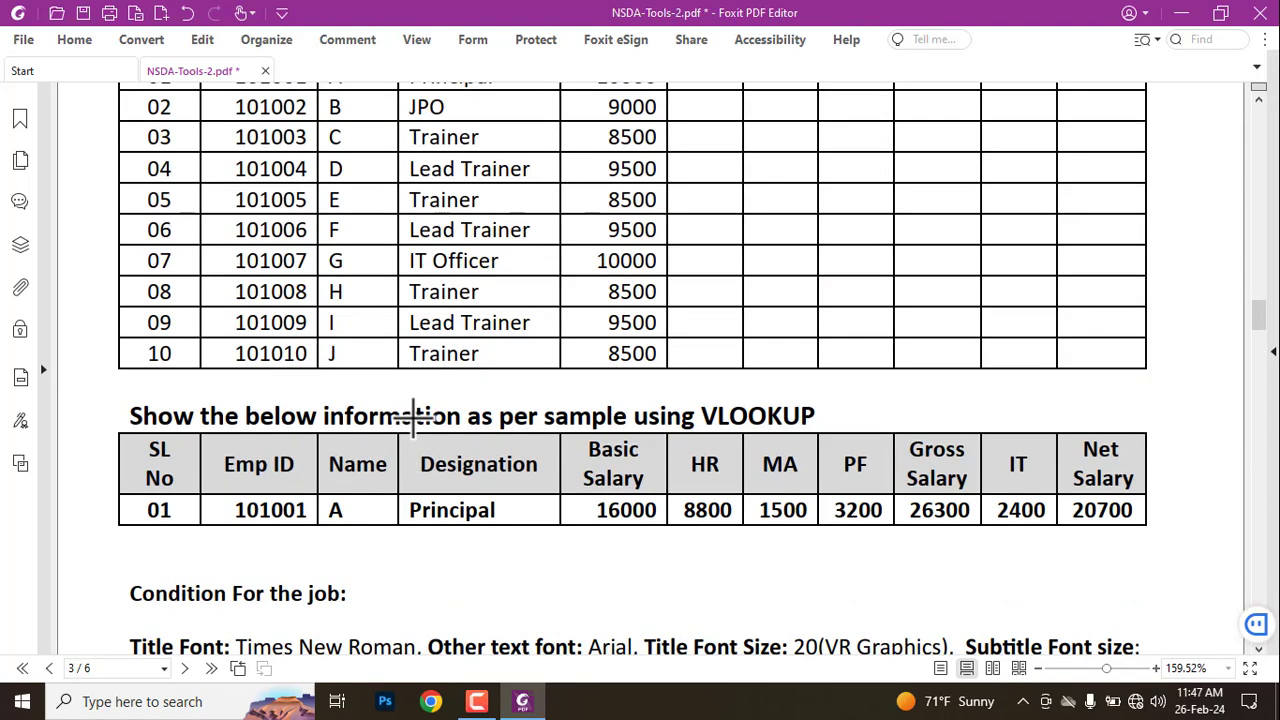
scroll(413, 415, "up", 4)
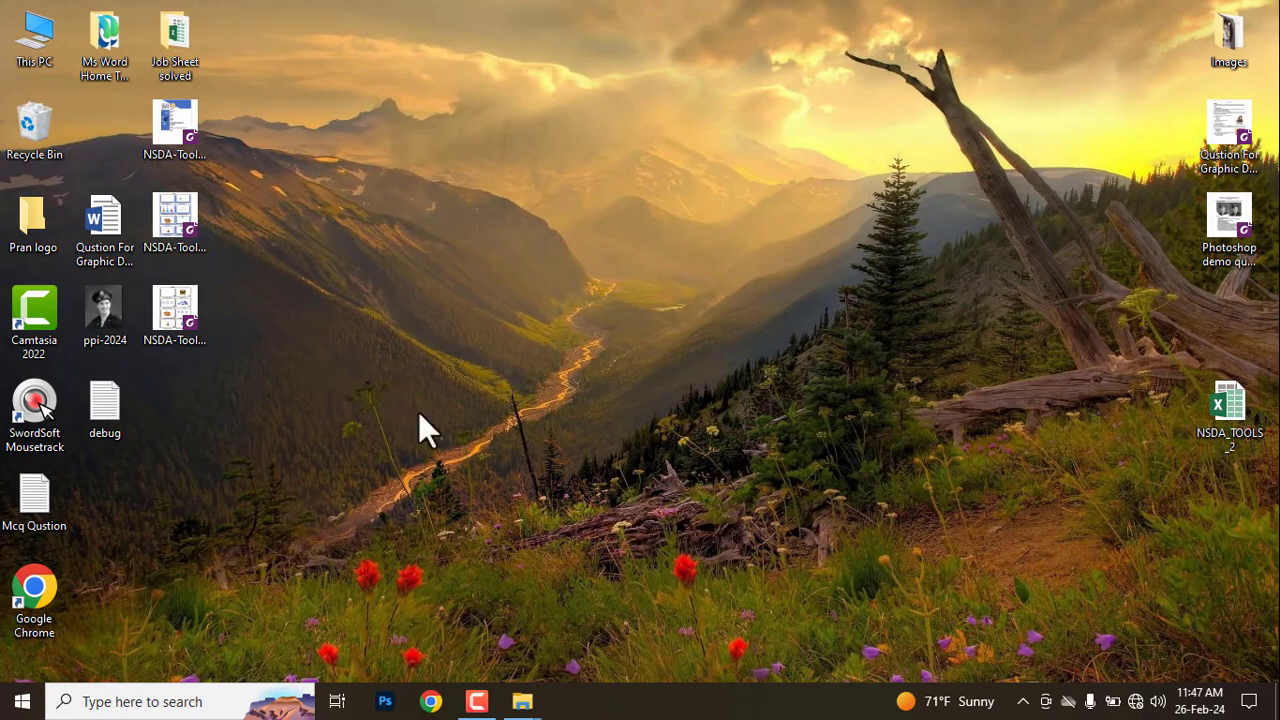
Create a new Microsoft Excel worksheet file named Salary Sheet on the desktop and open it in Excel
left_click(449, 391)
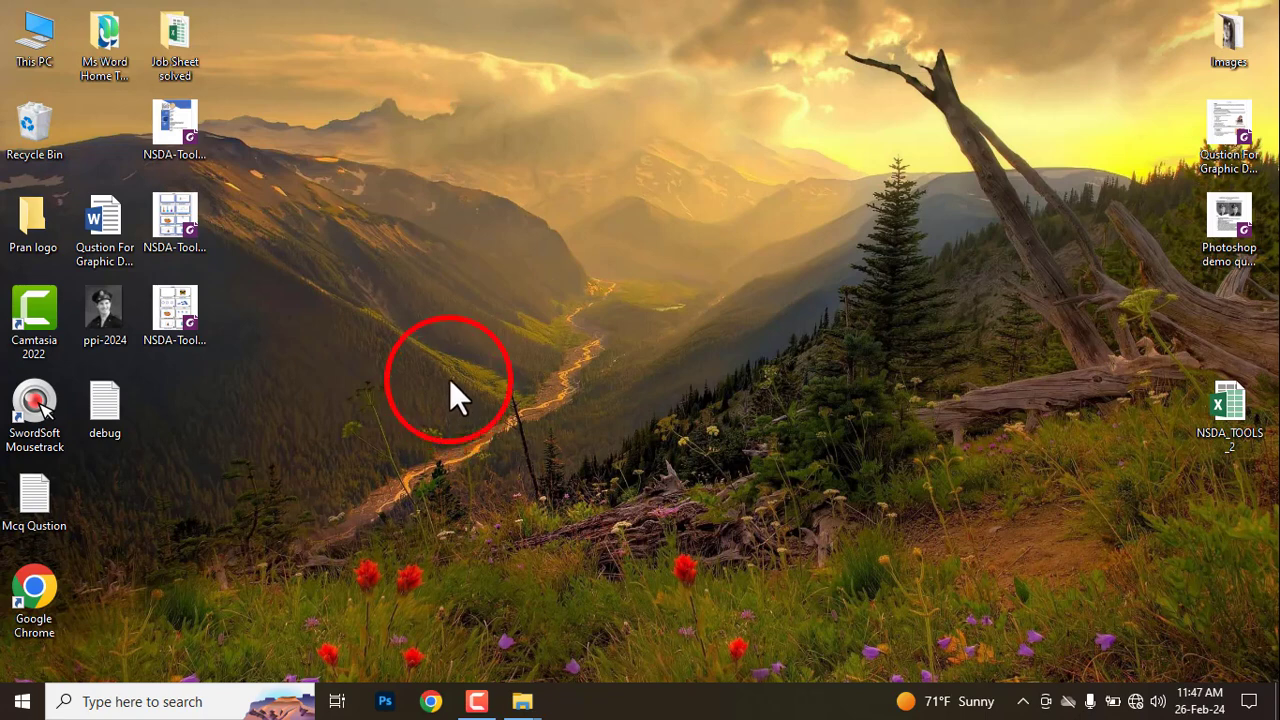
right_click(454, 300)
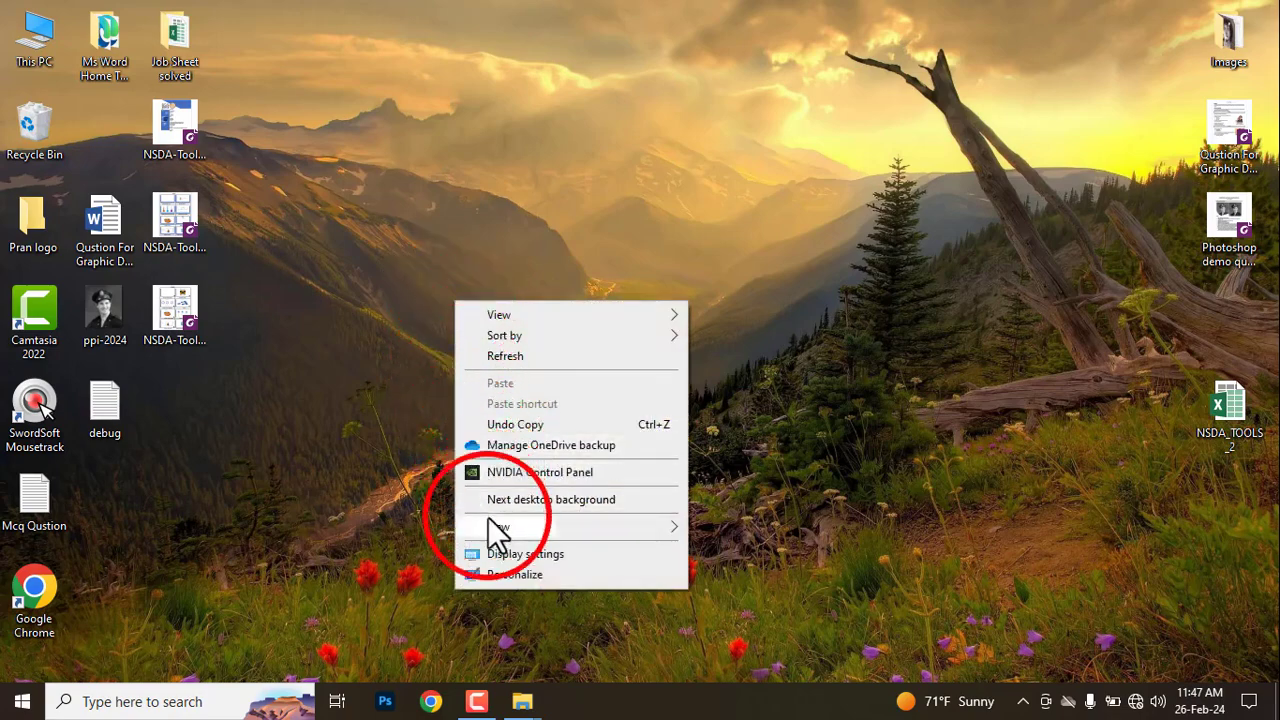
mouse_move(488, 522)
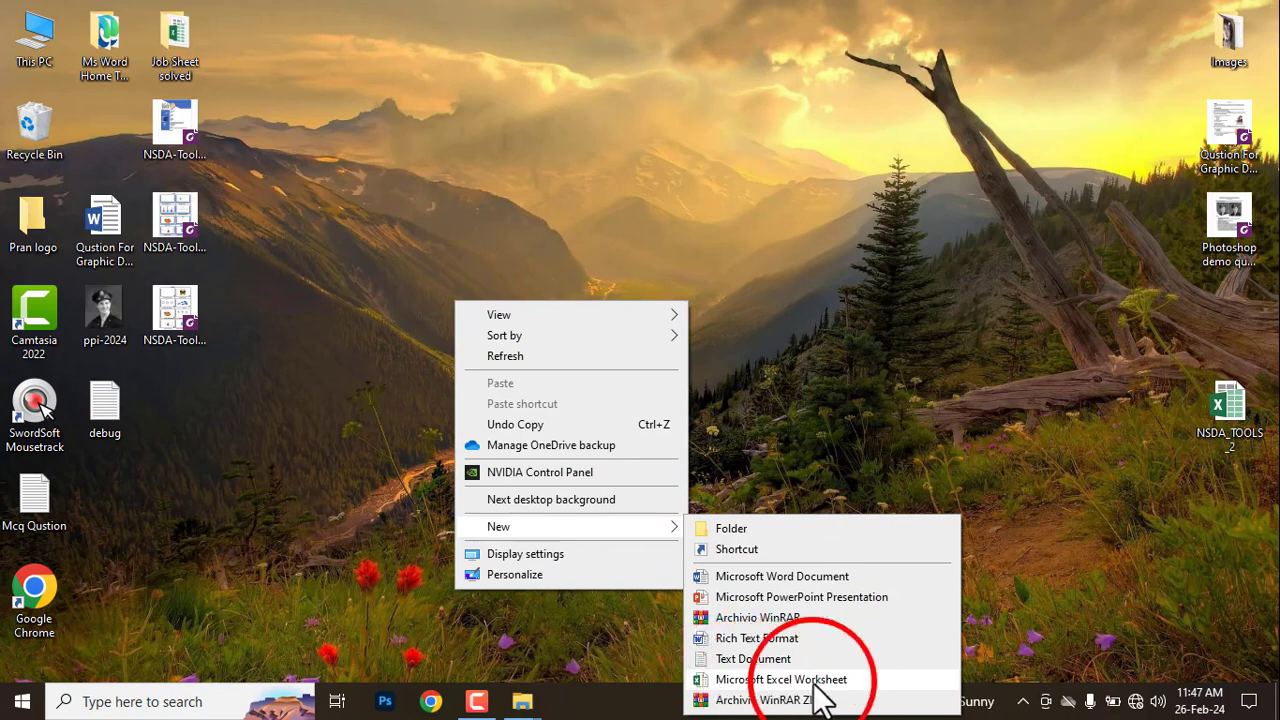
left_click(720, 680)
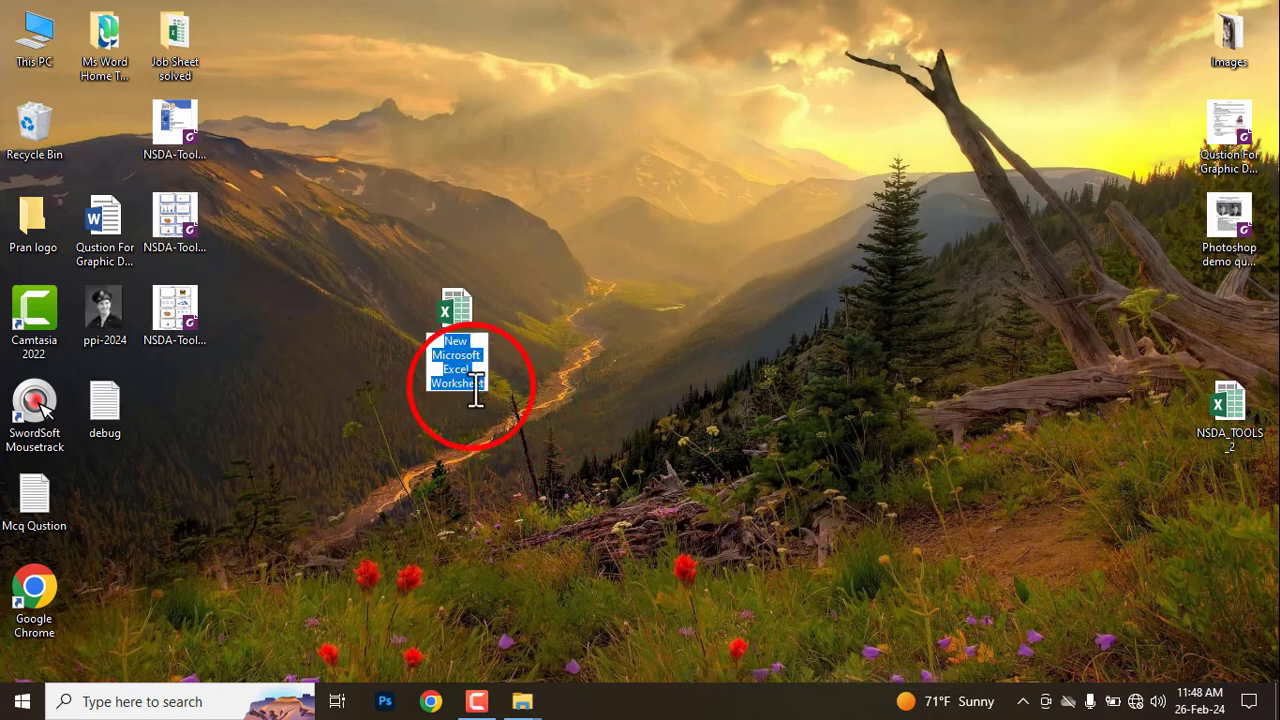
type("Salary Sheet")
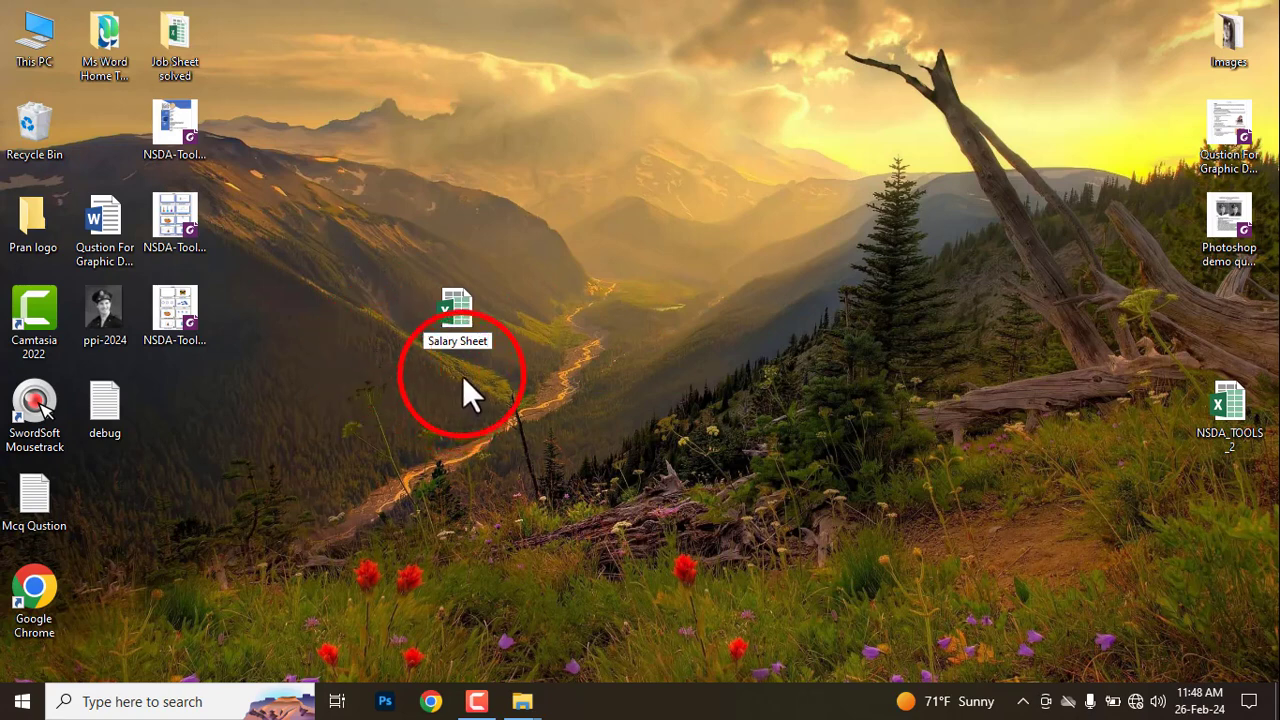
left_click(463, 371)
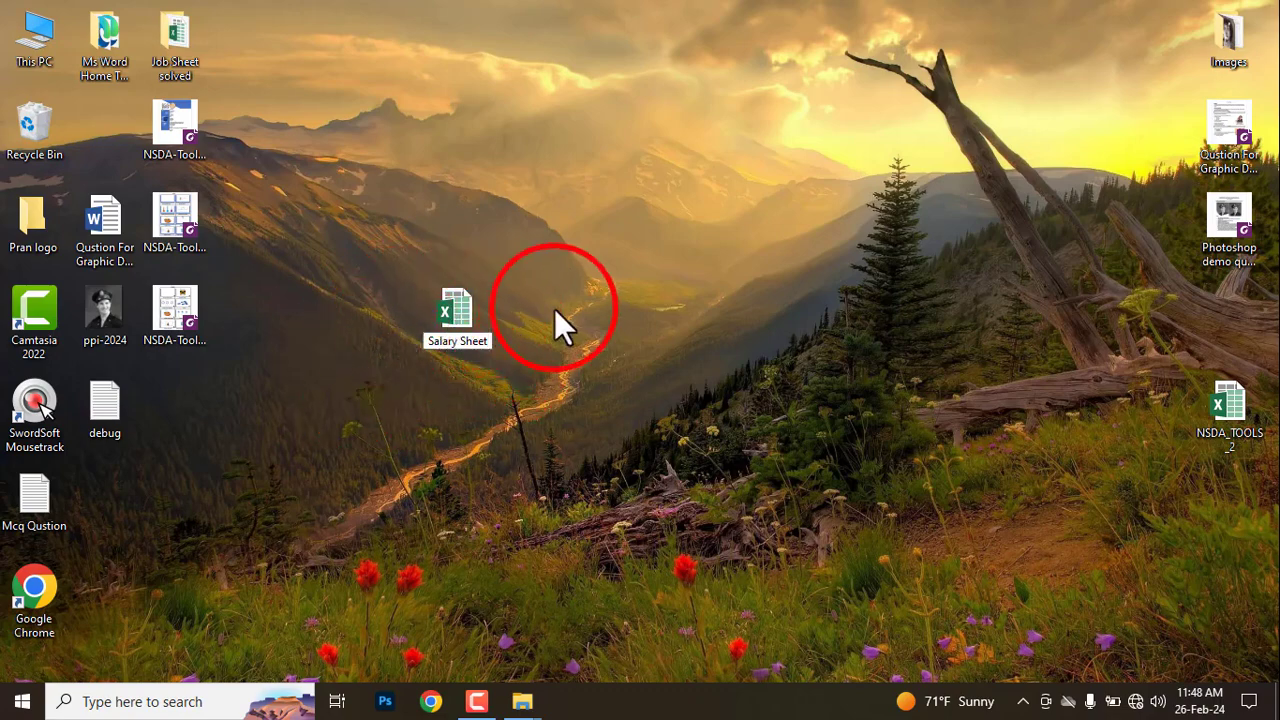
key("Return")
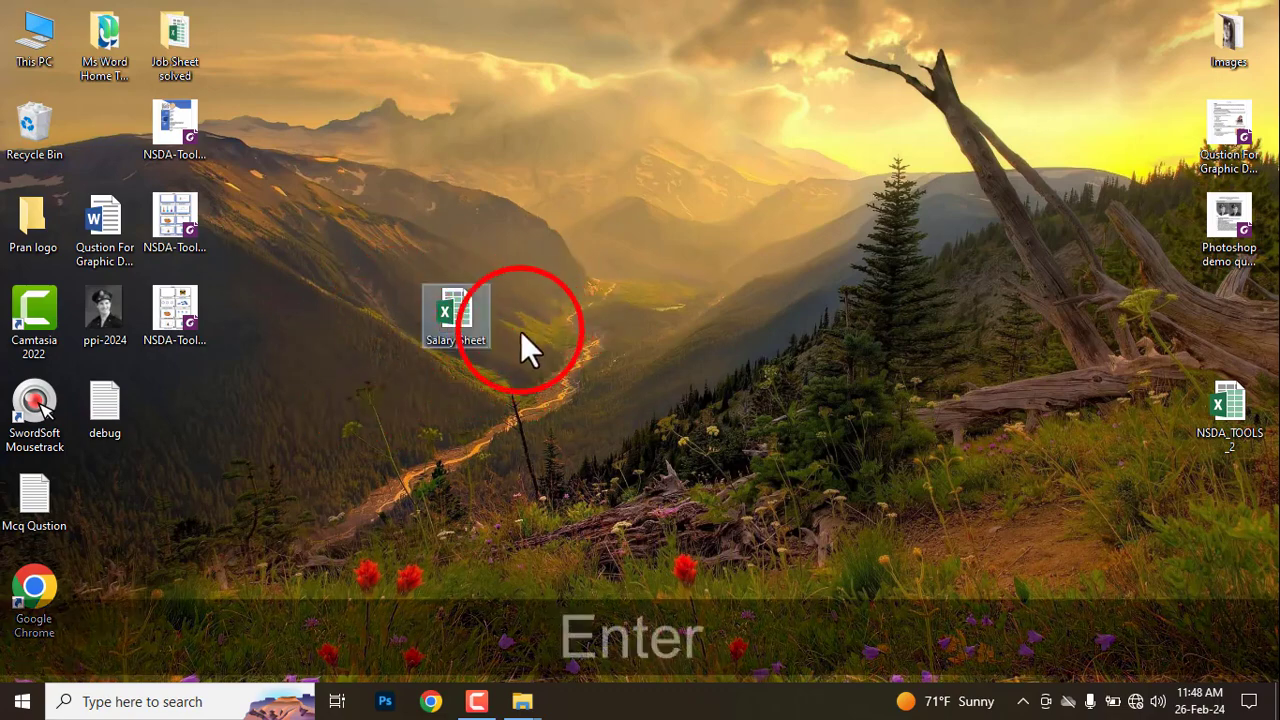
double_click(451, 306)
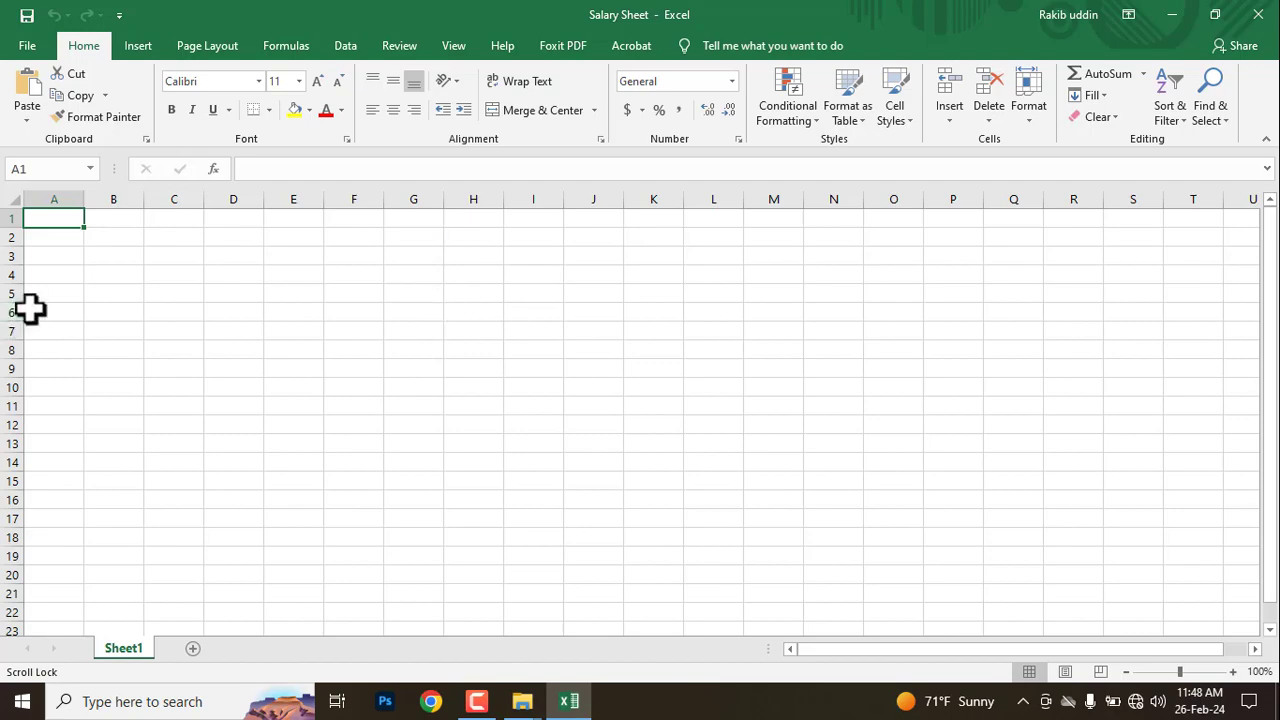
scroll(63, 277, "up", 5)
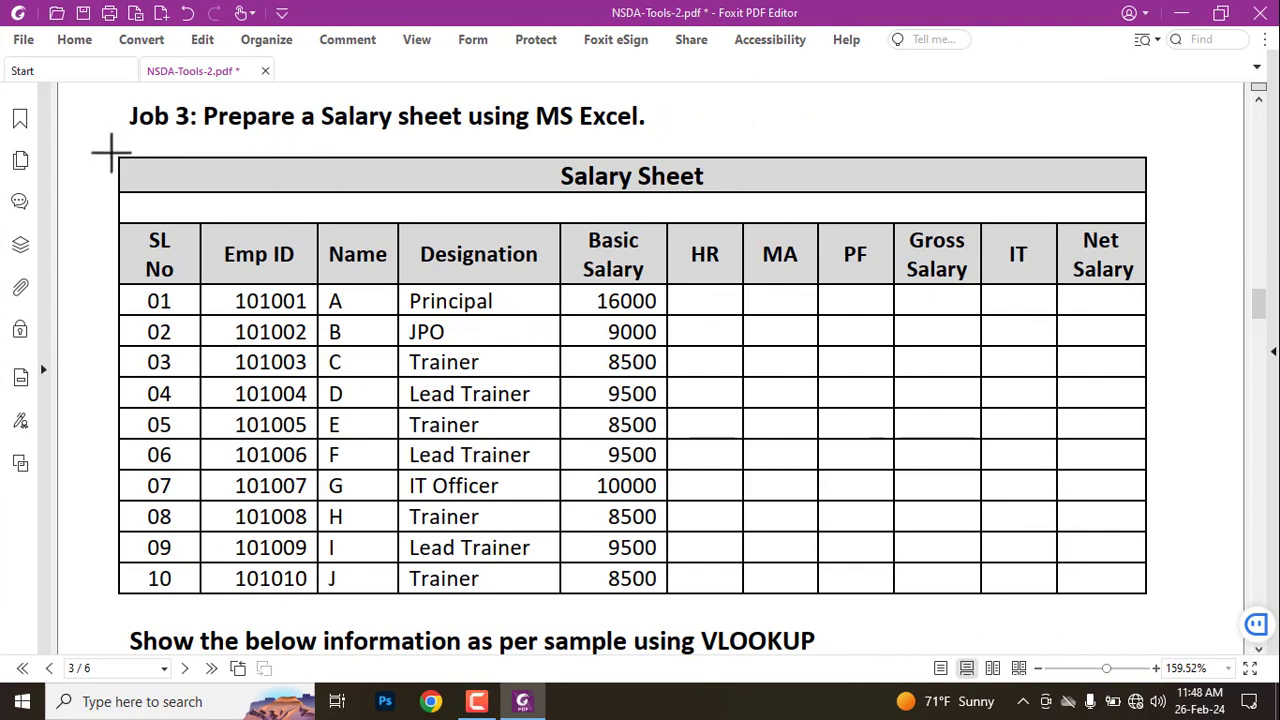
In the Foxit PDF, outline the salary table, its title rows, header row and SL No column with temporary rectangles, removing each
mouse_move(107, 141)
left_mouse_down()
mouse_move(311, 341)
mouse_move(823, 546)
mouse_move(1057, 606)
mouse_move(1140, 620)
mouse_move(1164, 606)
left_mouse_up()
key("ctrl+z")
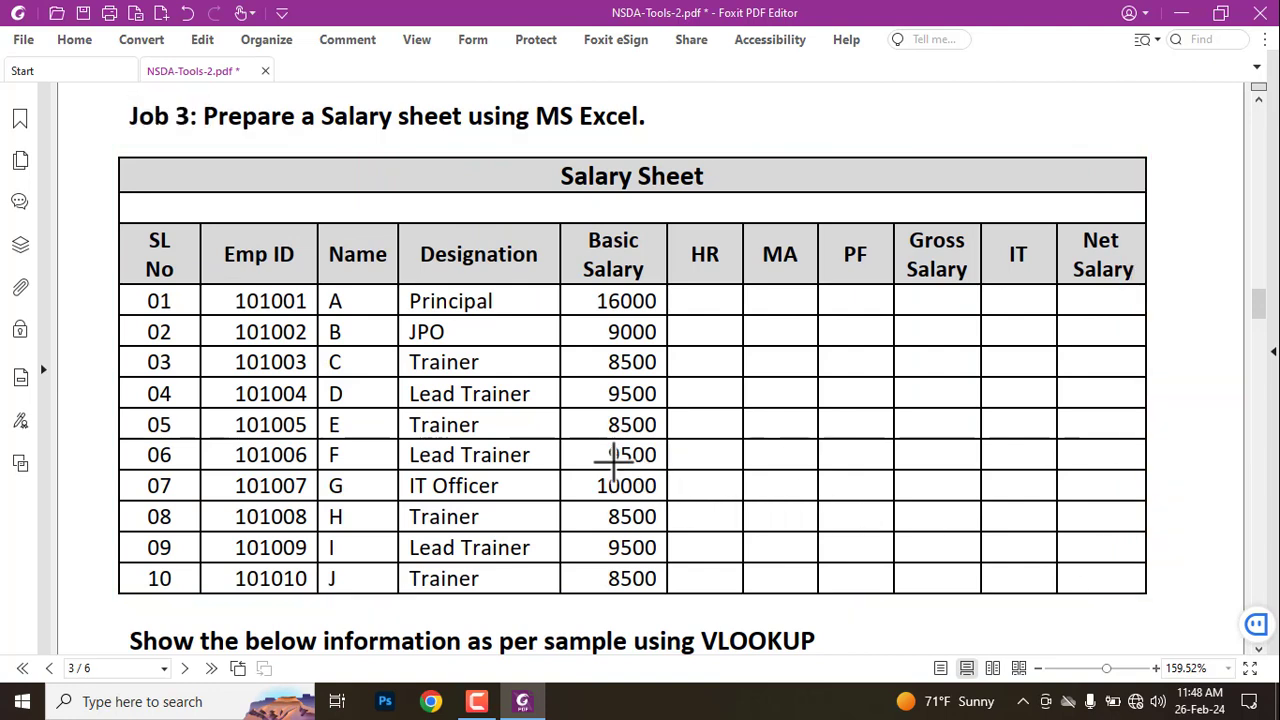
mouse_move(113, 150)
left_mouse_down()
mouse_move(686, 206)
mouse_move(1168, 206)
left_mouse_up()
key("ctrl+z")
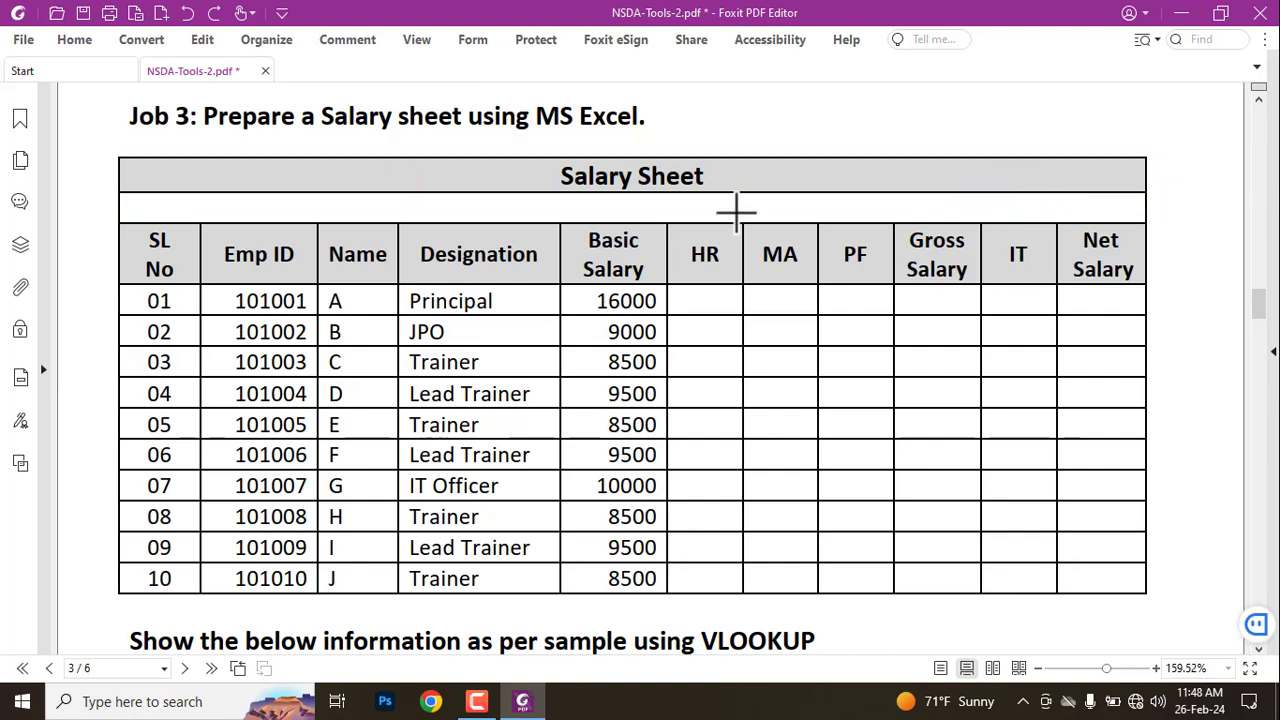
mouse_move(119, 220)
left_mouse_down()
mouse_move(206, 288)
mouse_move(1054, 290)
left_mouse_up()
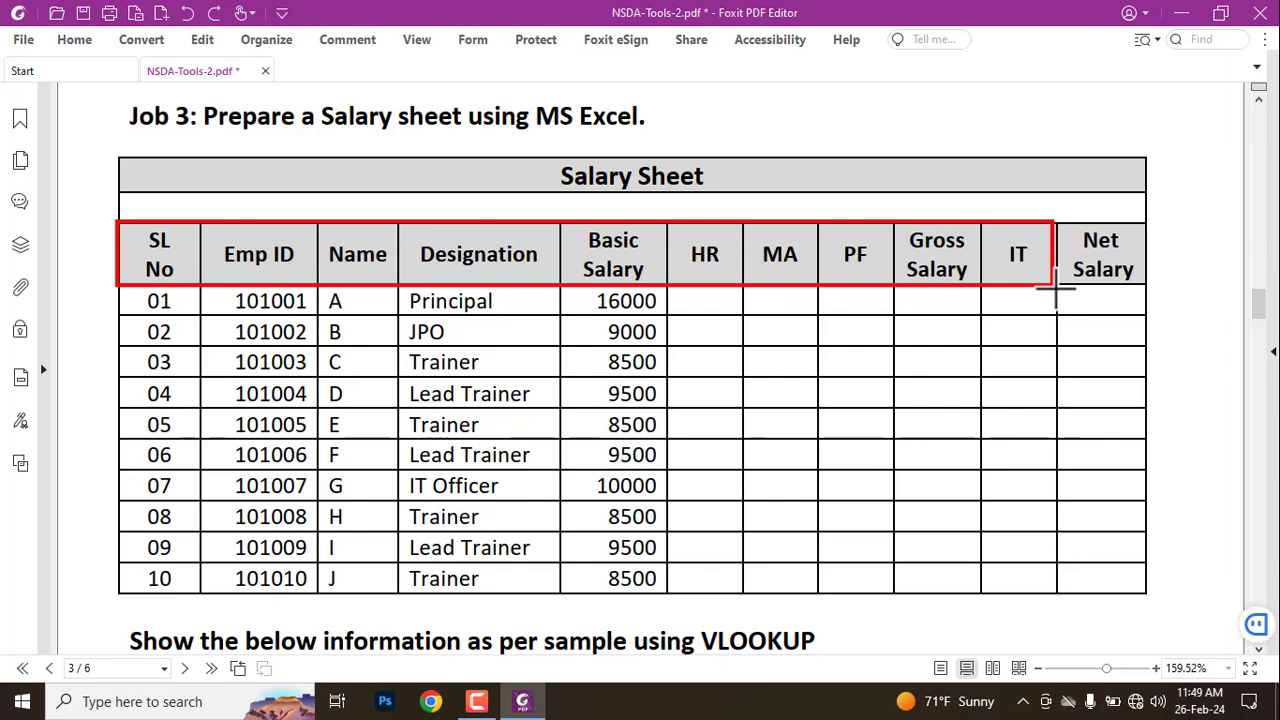
left_click_drag(1055, 288, 1162, 289)
mouse_move(113, 276)
left_mouse_down()
mouse_move(202, 476)
mouse_move(200, 595)
left_mouse_up()
key("Delete")
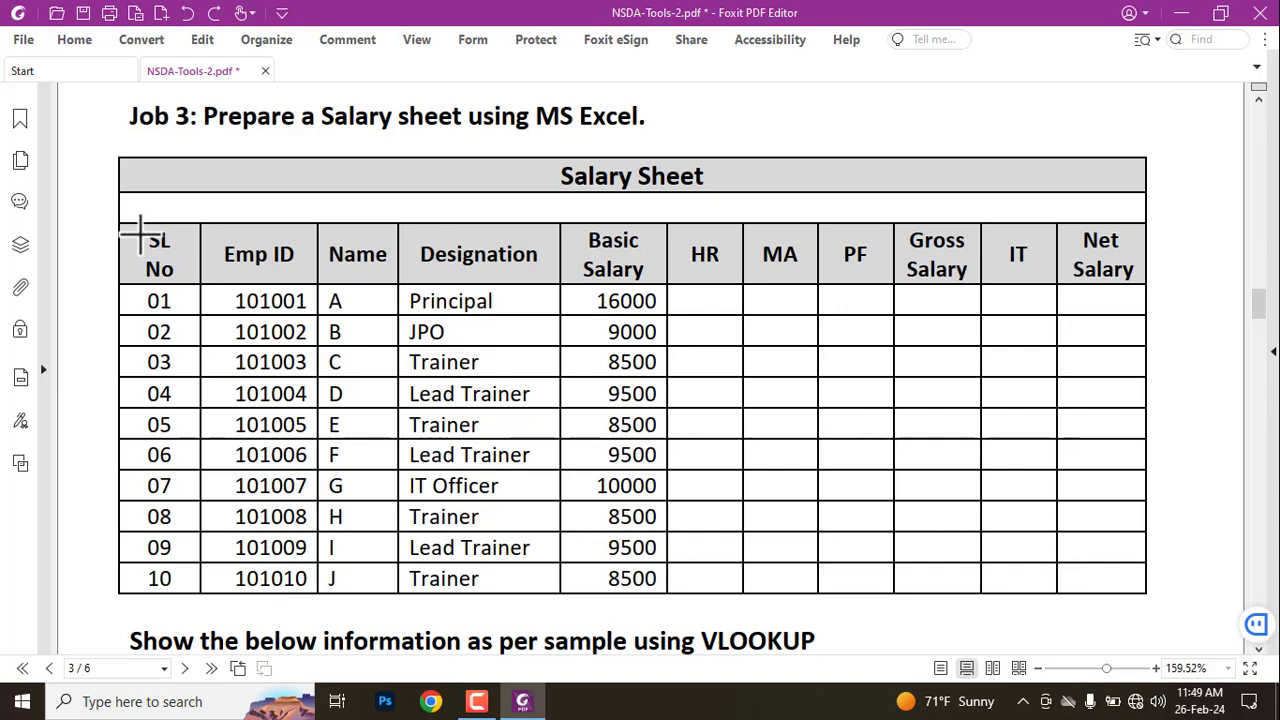
Mark each of the eleven salary table columns, from SL No to Net Salary, with a narrow vertical rectangle
left_click_drag(140, 238, 157, 517)
left_click_drag(255, 265, 276, 478)
left_click_drag(358, 332, 373, 526)
left_click_drag(464, 336, 493, 548)
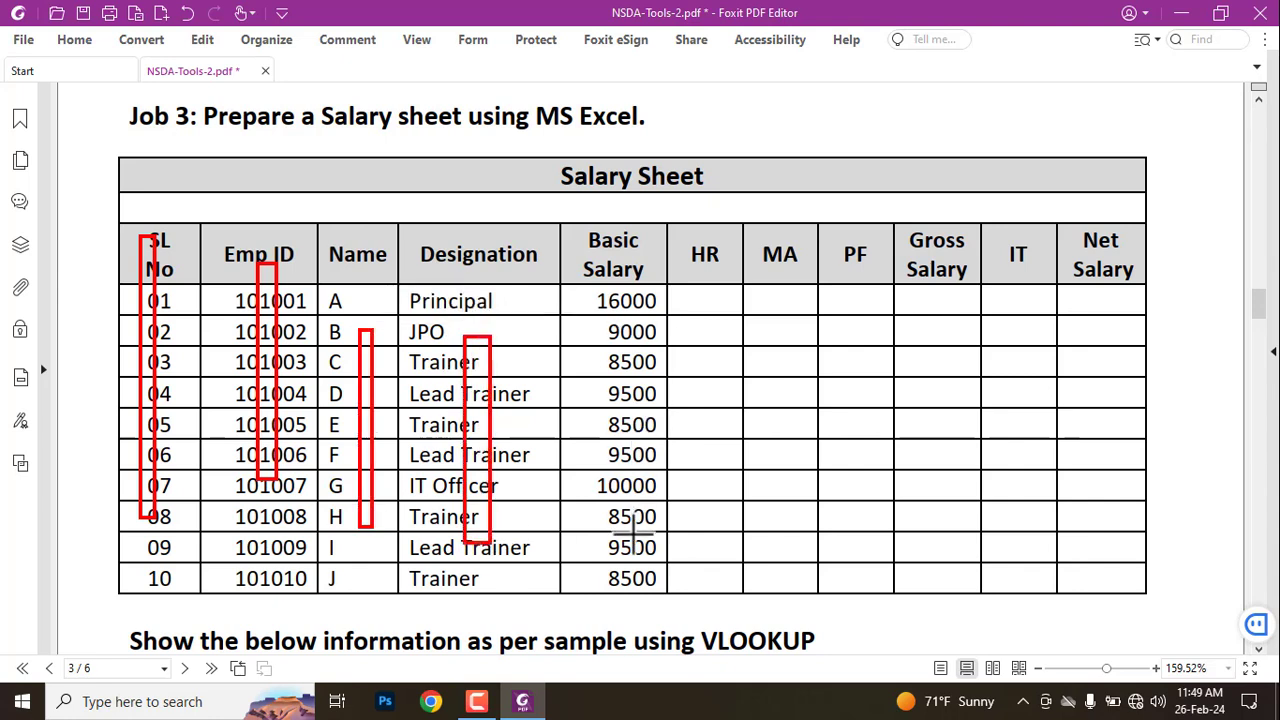
left_click_drag(612, 346, 643, 523)
left_click_drag(708, 362, 726, 526)
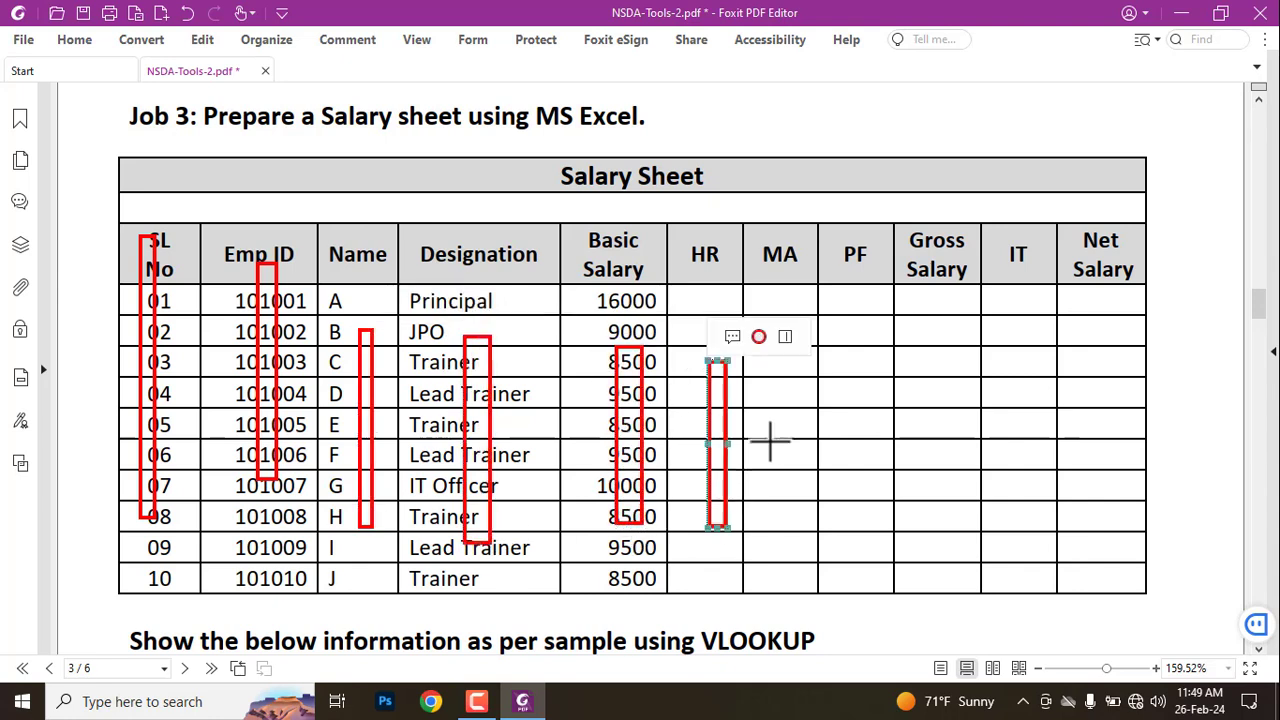
left_click_drag(773, 413, 803, 547)
left_click_drag(857, 434, 880, 558)
left_click_drag(938, 454, 964, 560)
left_click_drag(1027, 466, 1052, 578)
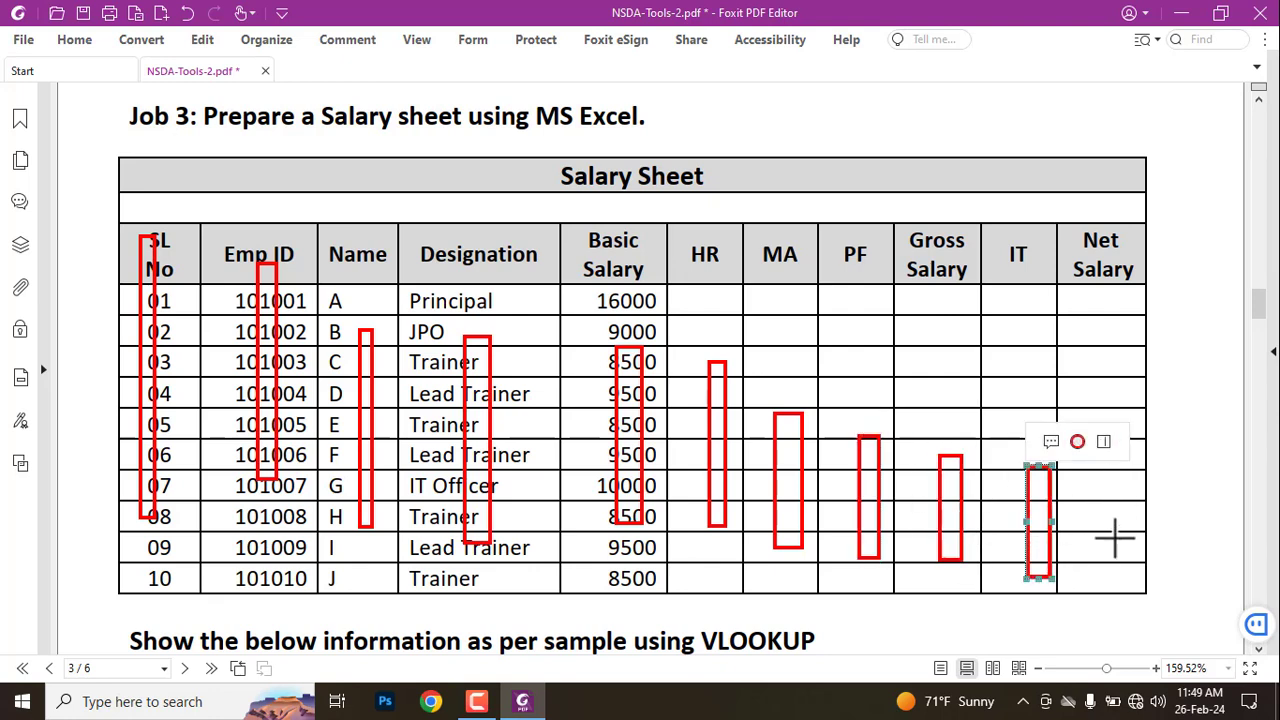
left_click_drag(1118, 494, 1133, 578)
Undo all eleven rectangles drawn over the salary table columns
key("ctrl+z")
key("ctrl+z")
key("ctrl+z")
key("ctrl+z")
key("ctrl+z")
key("ctrl+z")
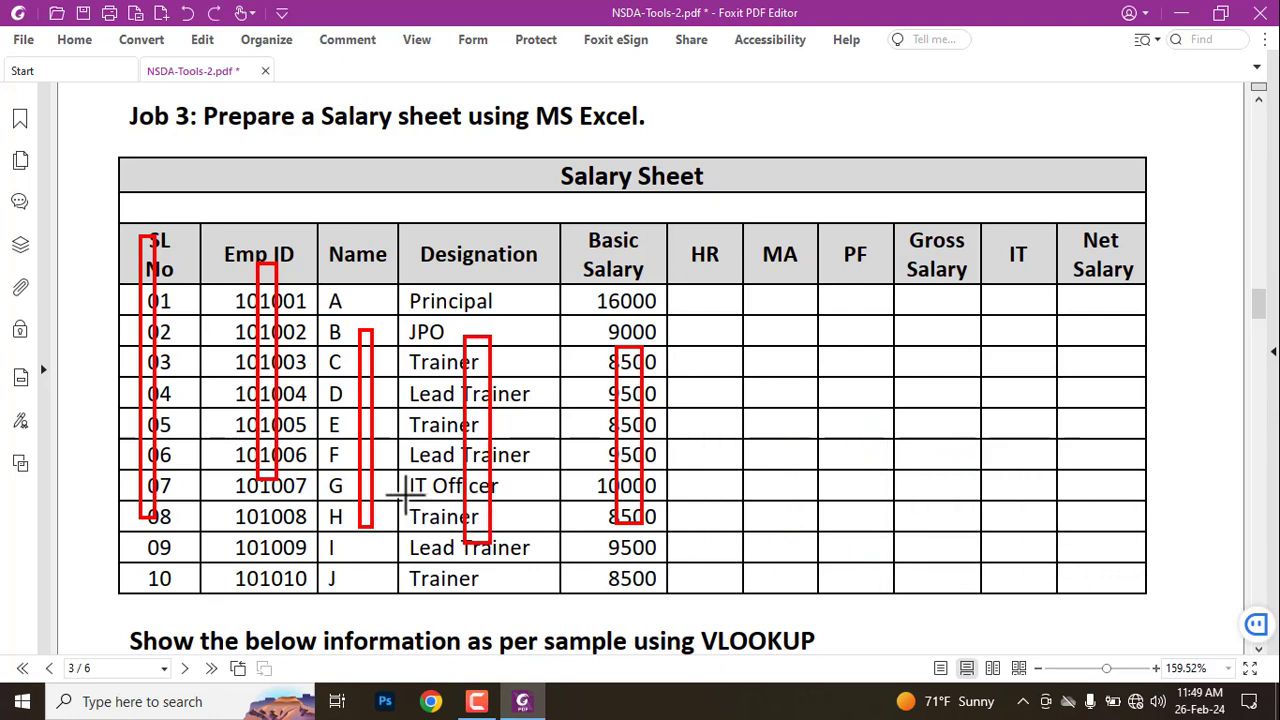
key("ctrl+z")
key("ctrl+z")
key("ctrl+z")
key("ctrl+z")
key("ctrl+z")
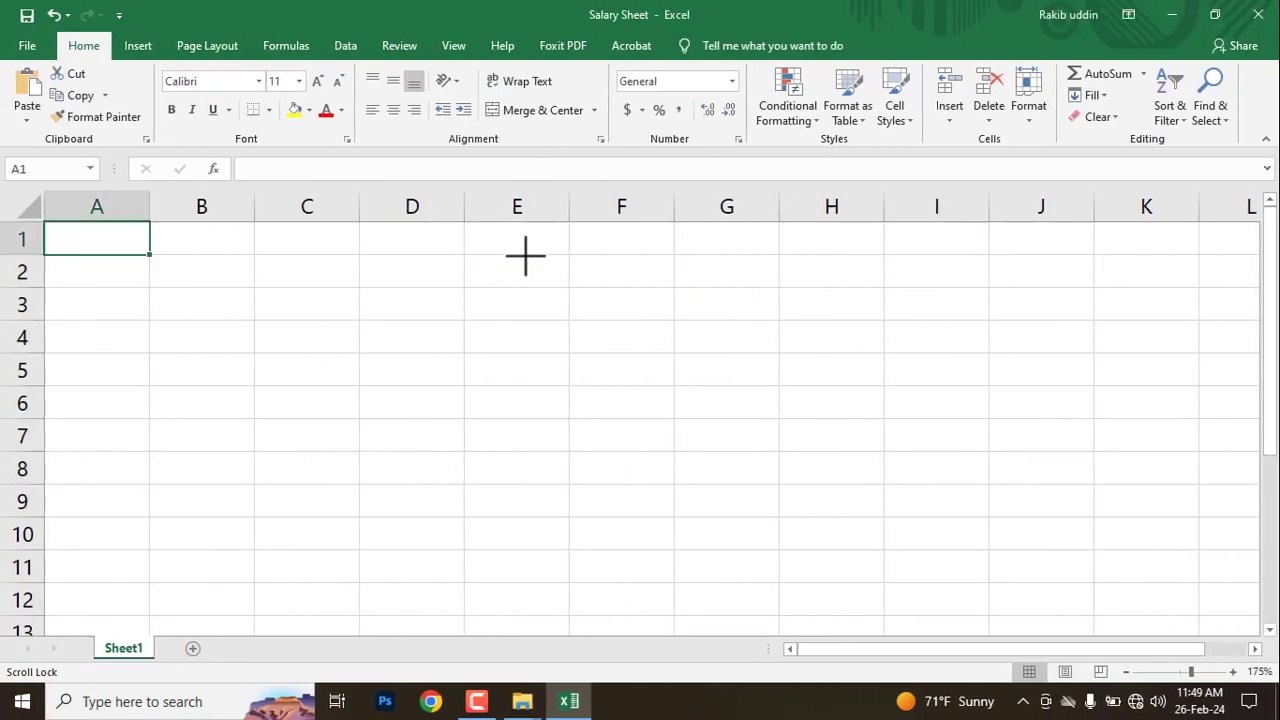
In the Excel worksheet, merge and center cells A1:K1 and enter the title Salary Sheet as in the PDF sample
scroll(78, 243, "down", 1)
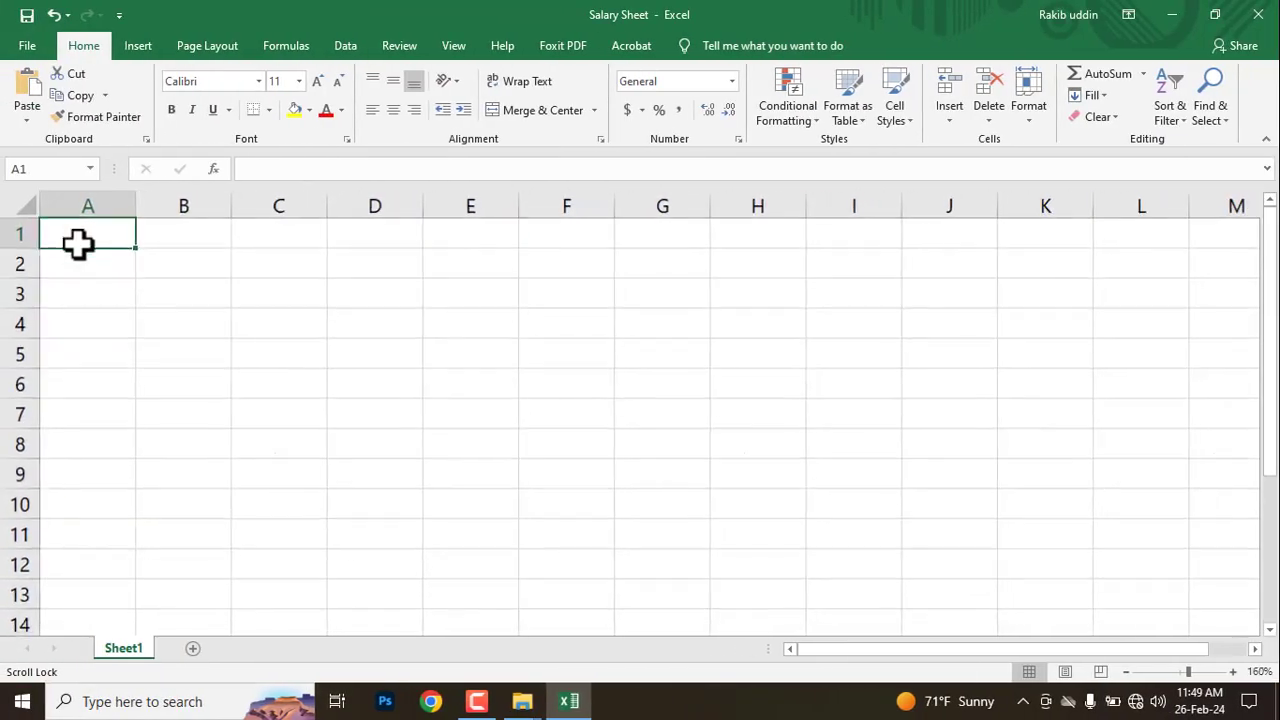
left_click_drag(80, 235, 1000, 230)
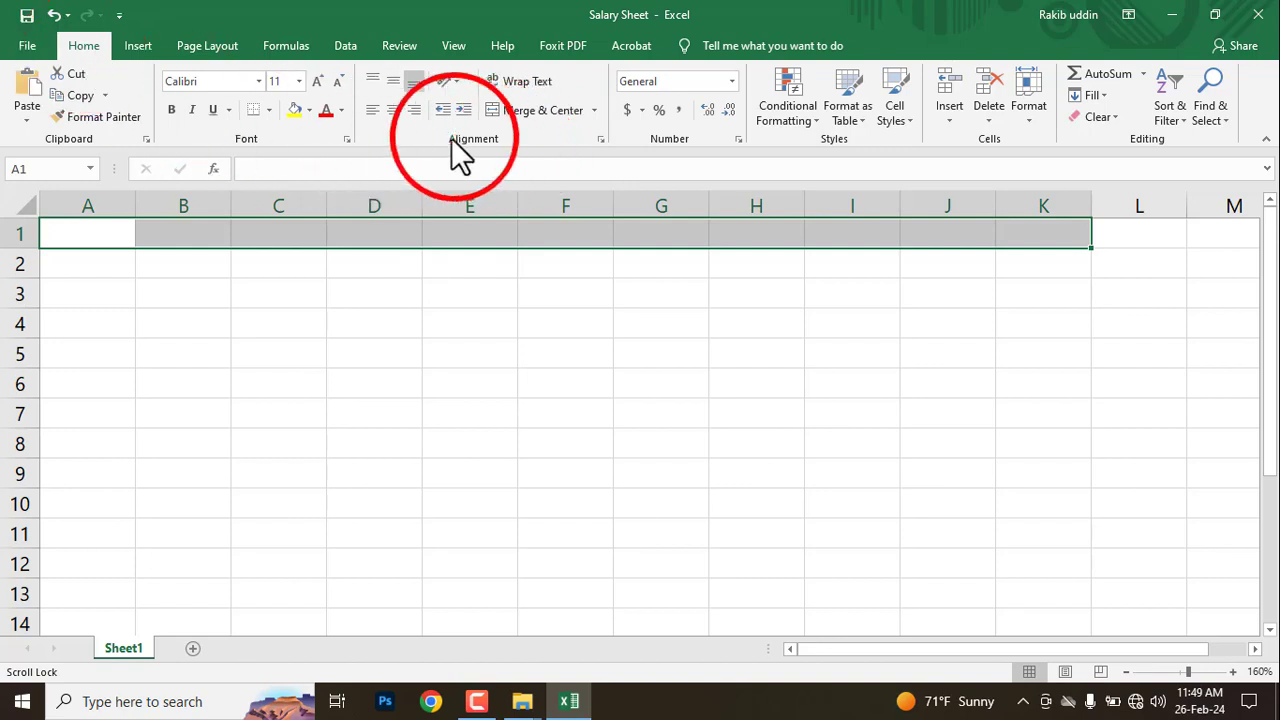
left_click(530, 107)
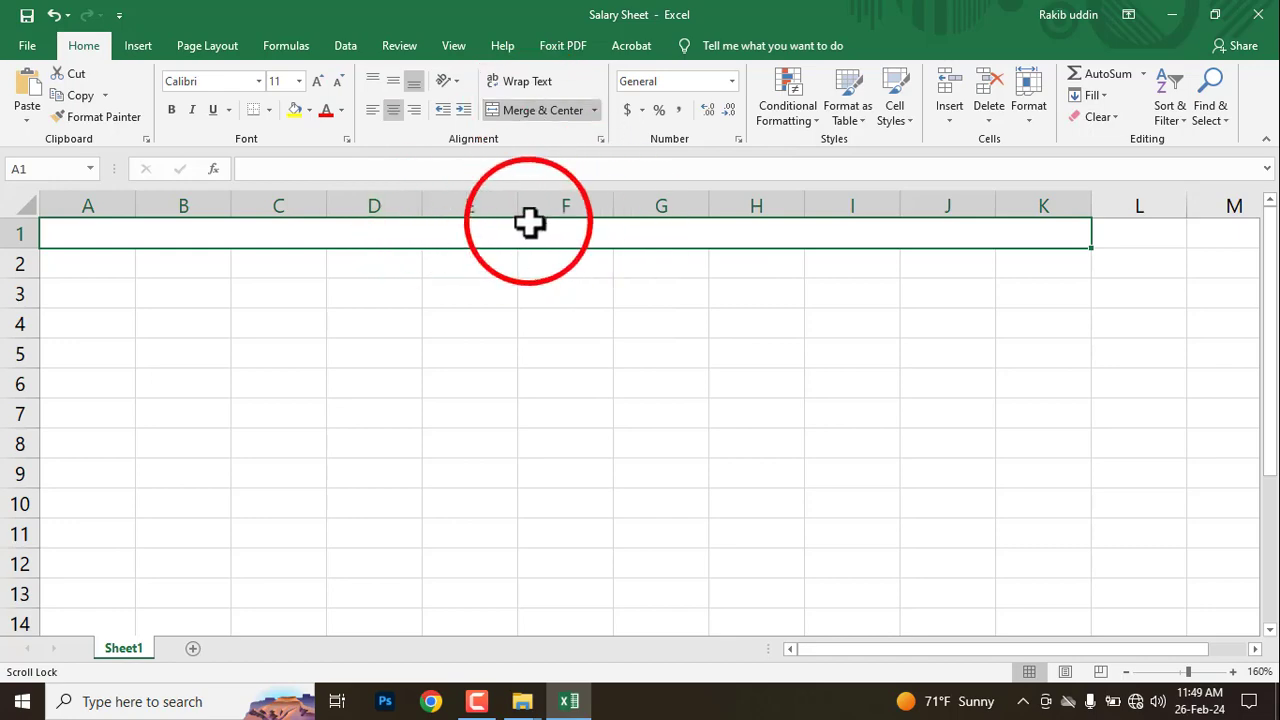
key("alt+Tab")
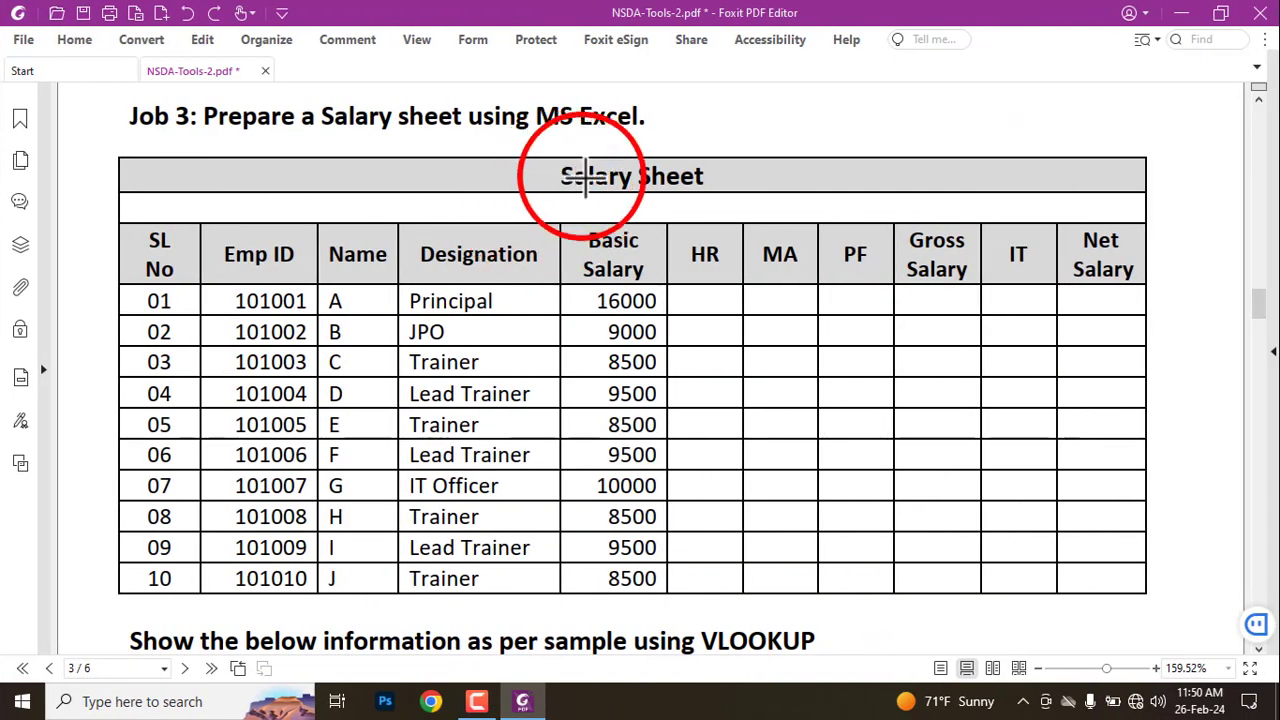
key("alt+Tab")
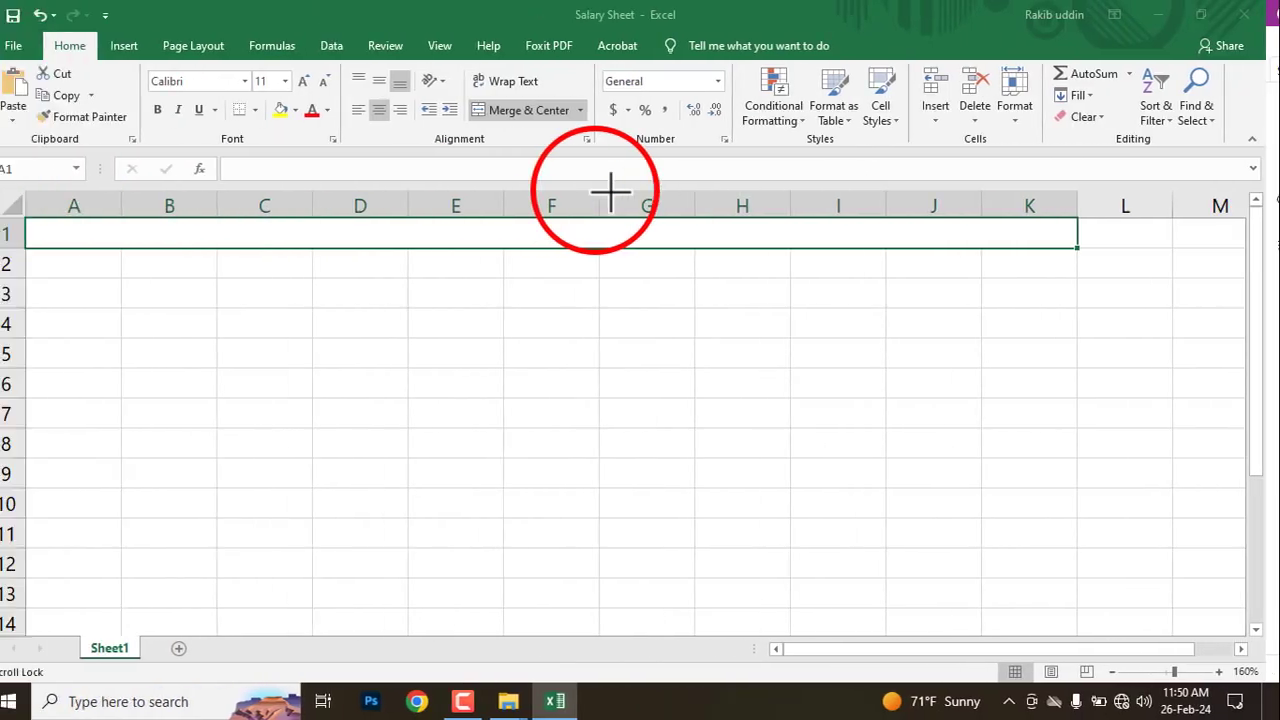
double_click(498, 232)
type("Salary Sheet")
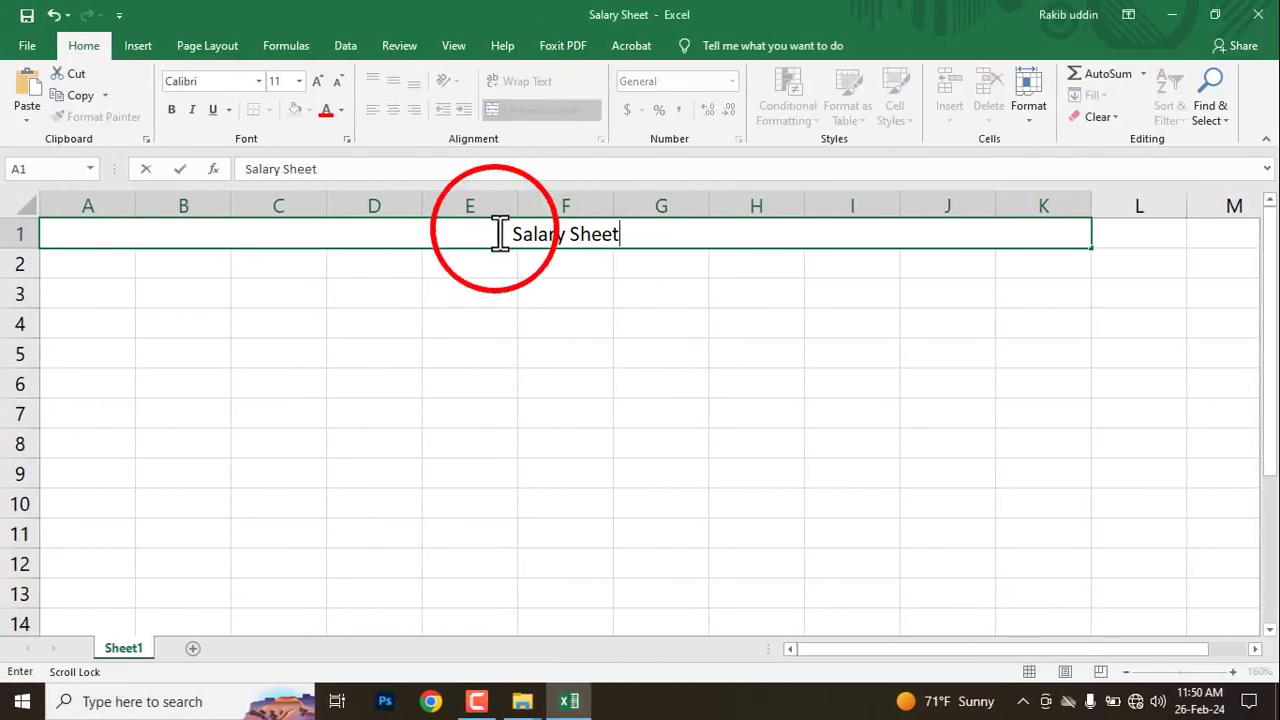
Outline the blank row under the Foxit PDF's table title with a temporary rectangle, and merge and center cells A2:K2 in Excel
left_click(503, 322)
key("alt+Tab")
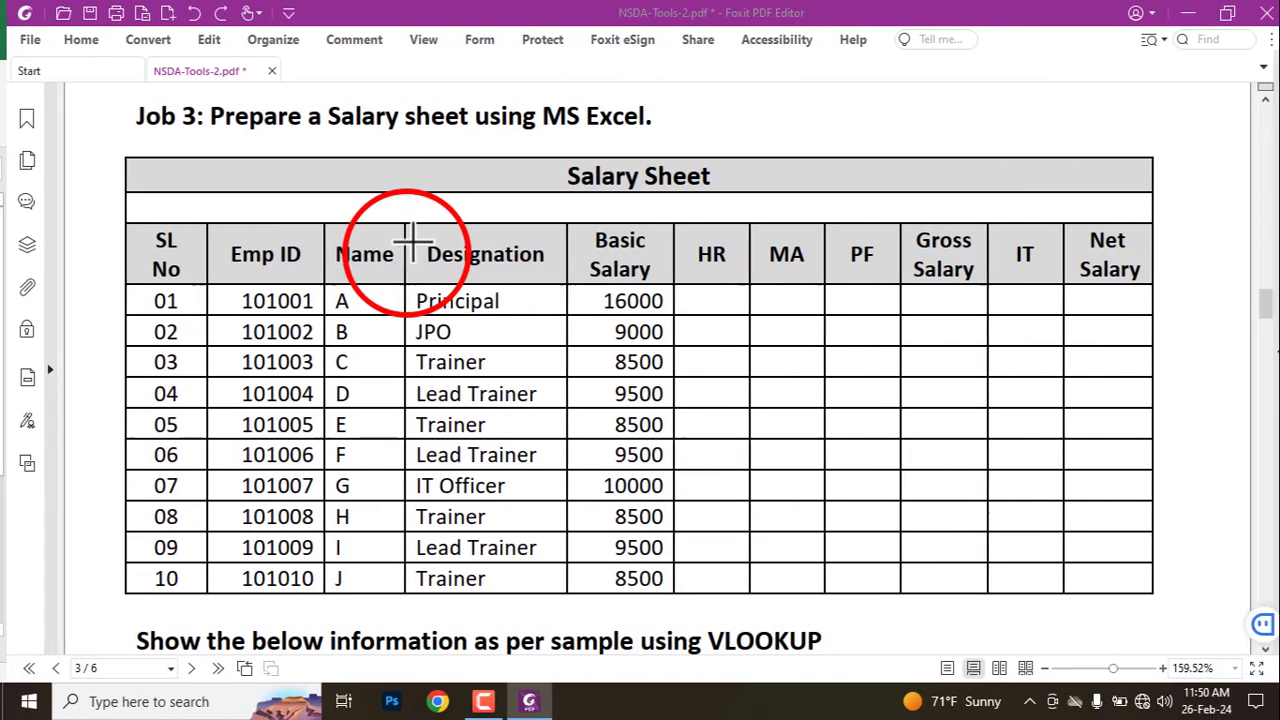
left_click_drag(120, 198, 1160, 210)
key("Delete")
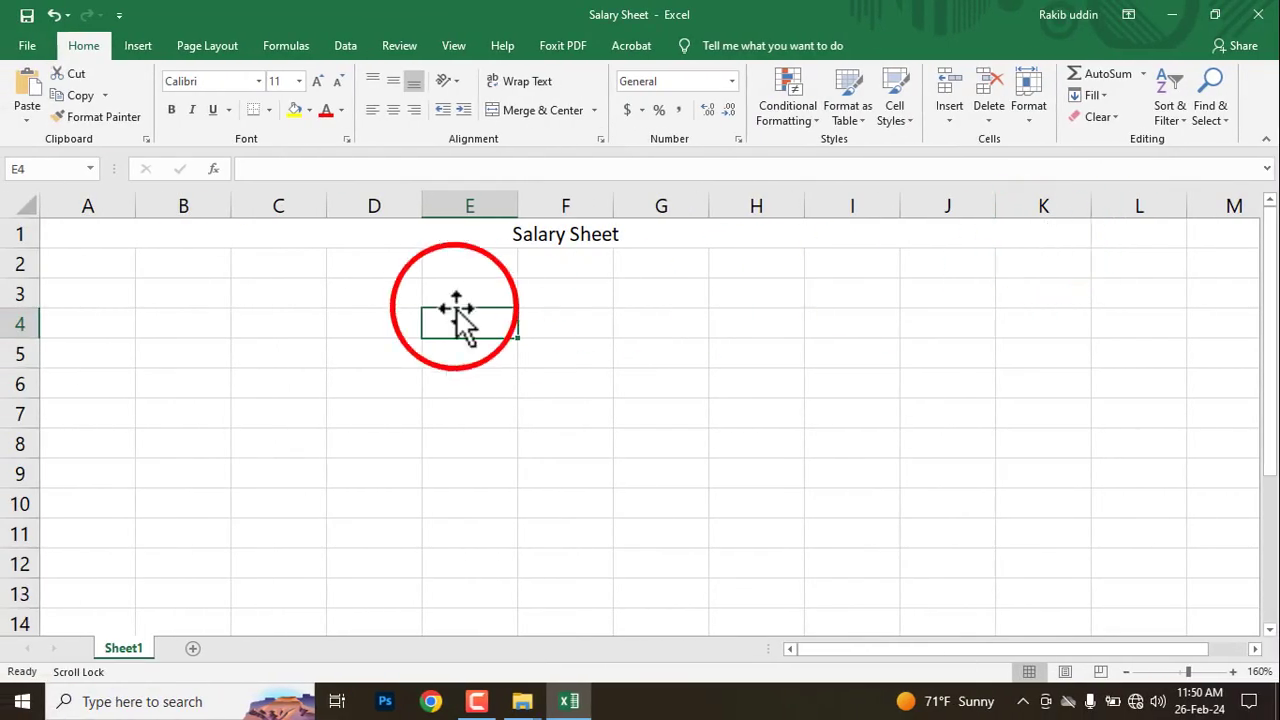
left_click_drag(71, 266, 1040, 268)
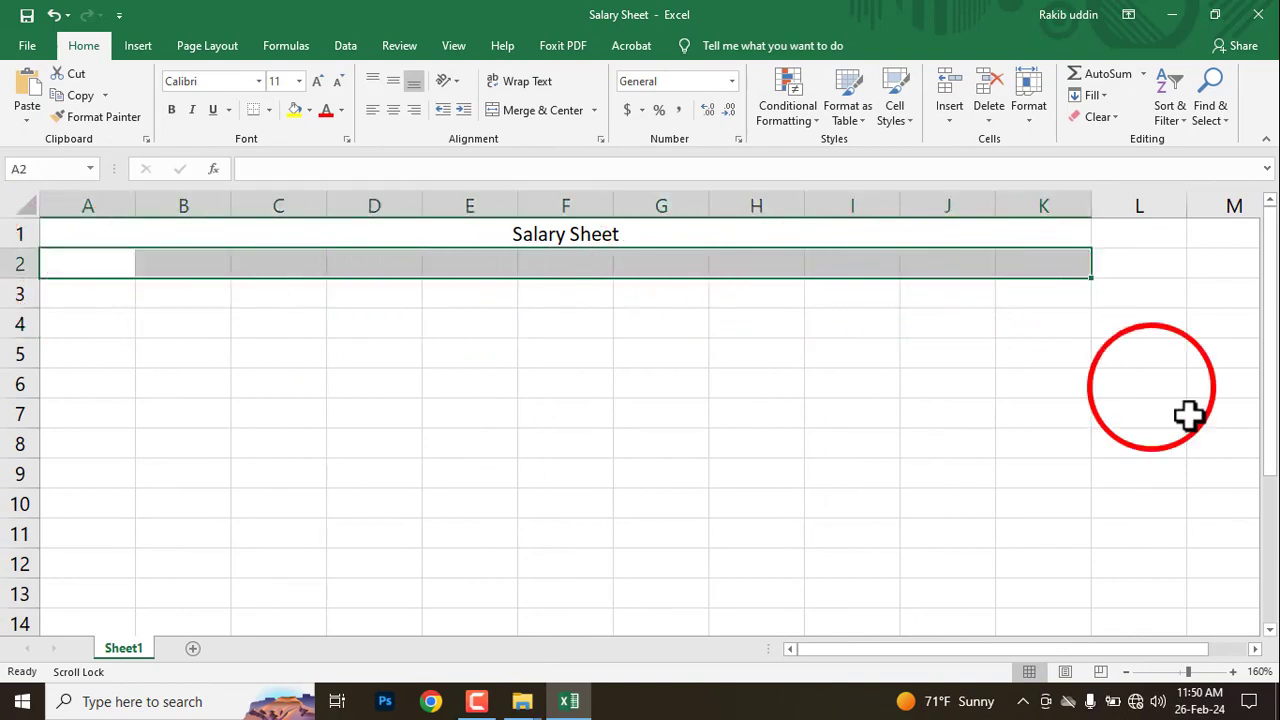
left_click(490, 113)
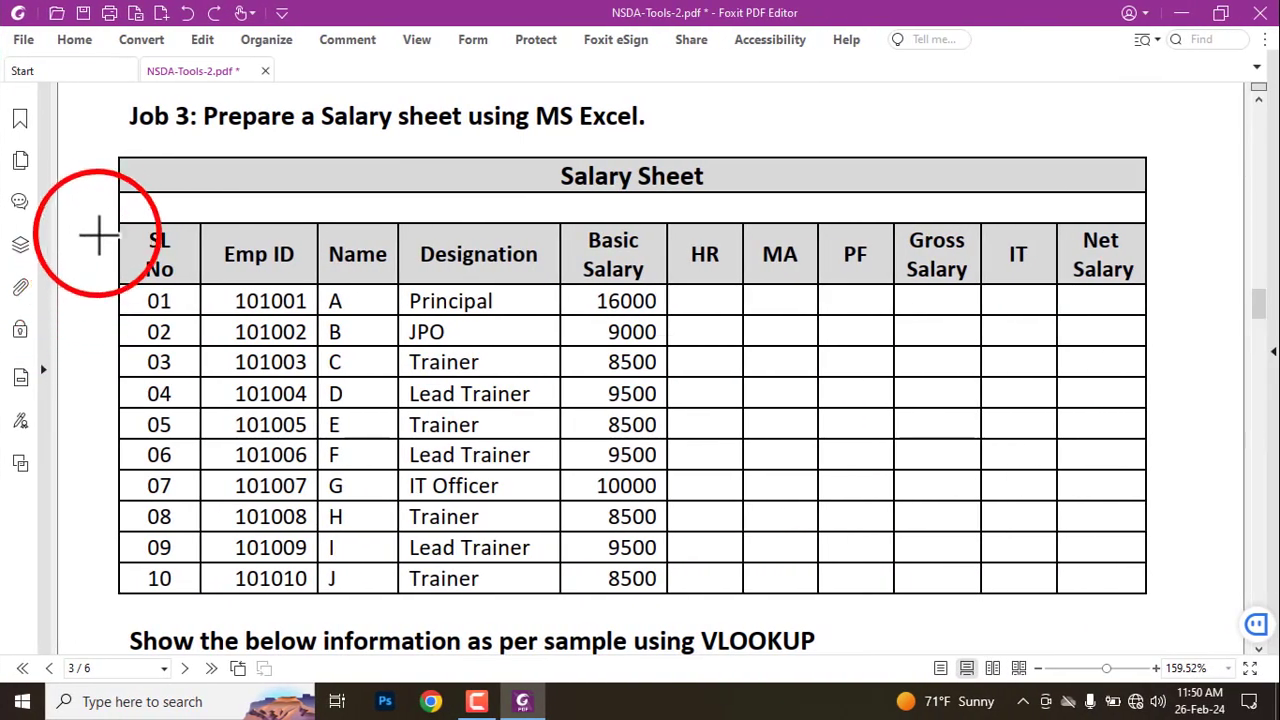
Outline the table's header row in the Foxit PDF, and enter the header Sl No on two lines in Excel cell A3
mouse_move(106, 218)
left_mouse_down()
mouse_move(513, 312)
mouse_move(1165, 289)
left_mouse_up()
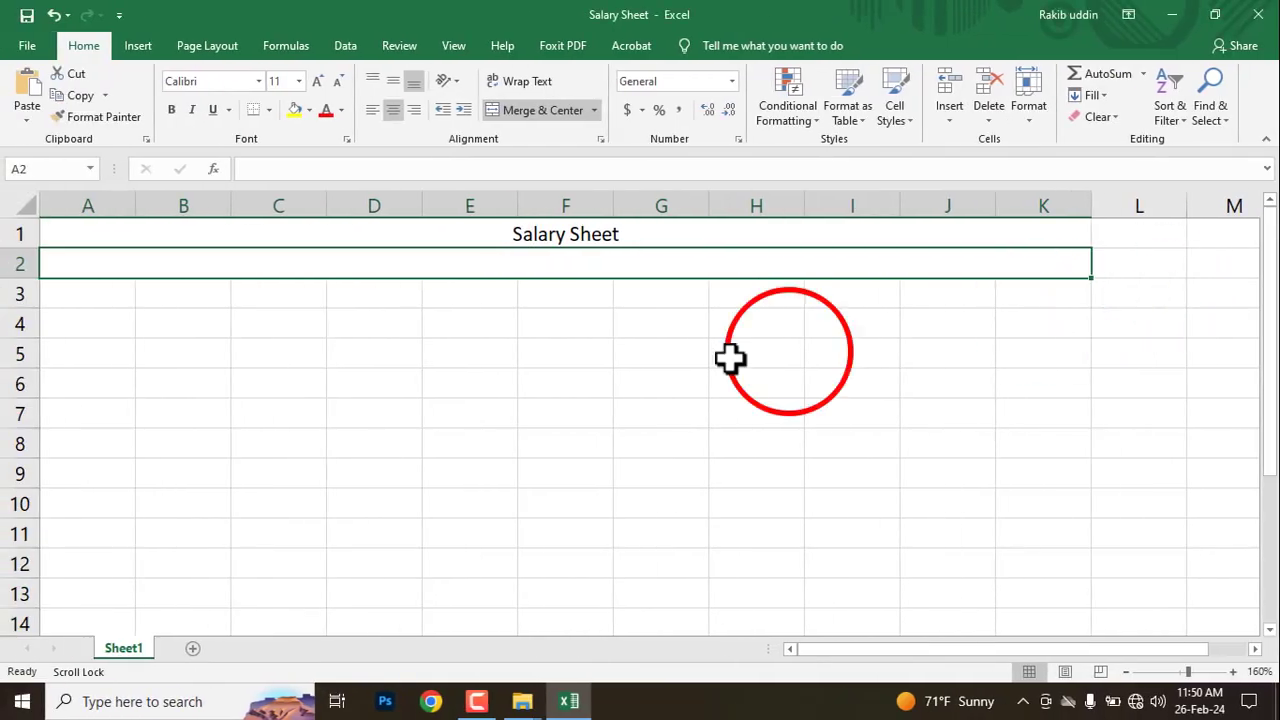
left_click(71, 291)
double_click(75, 293)
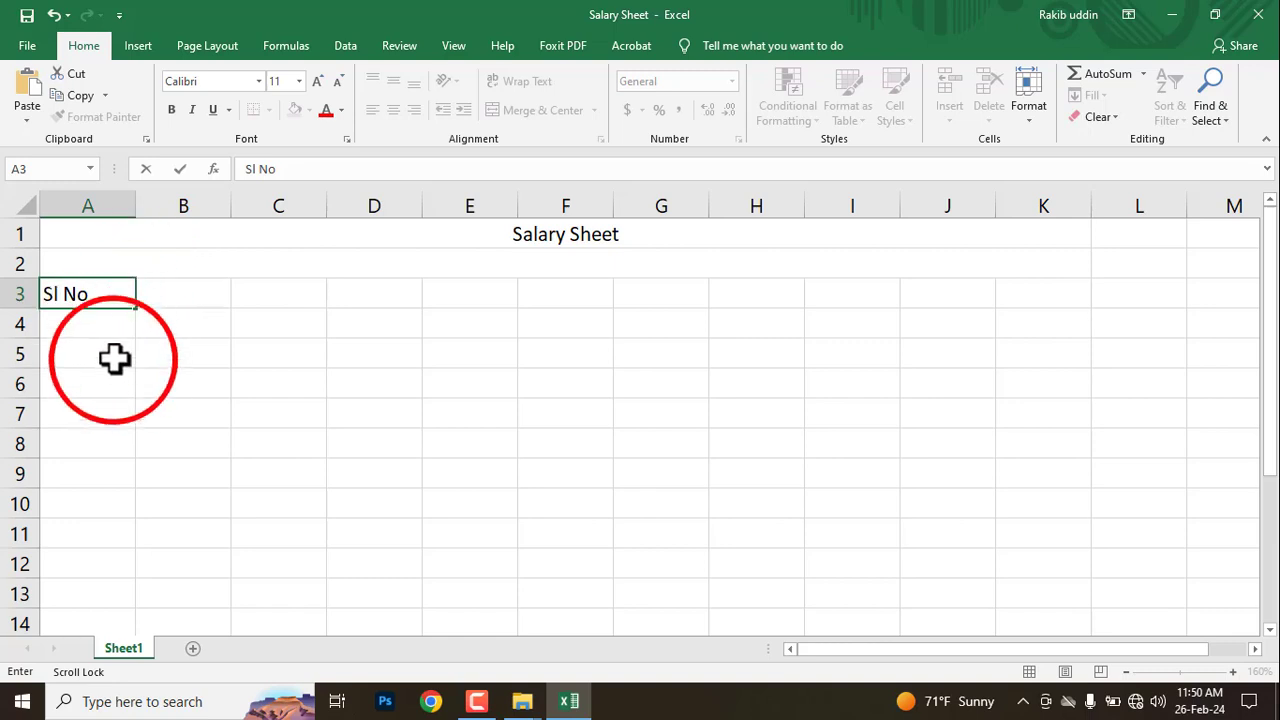
left_click(63, 293)
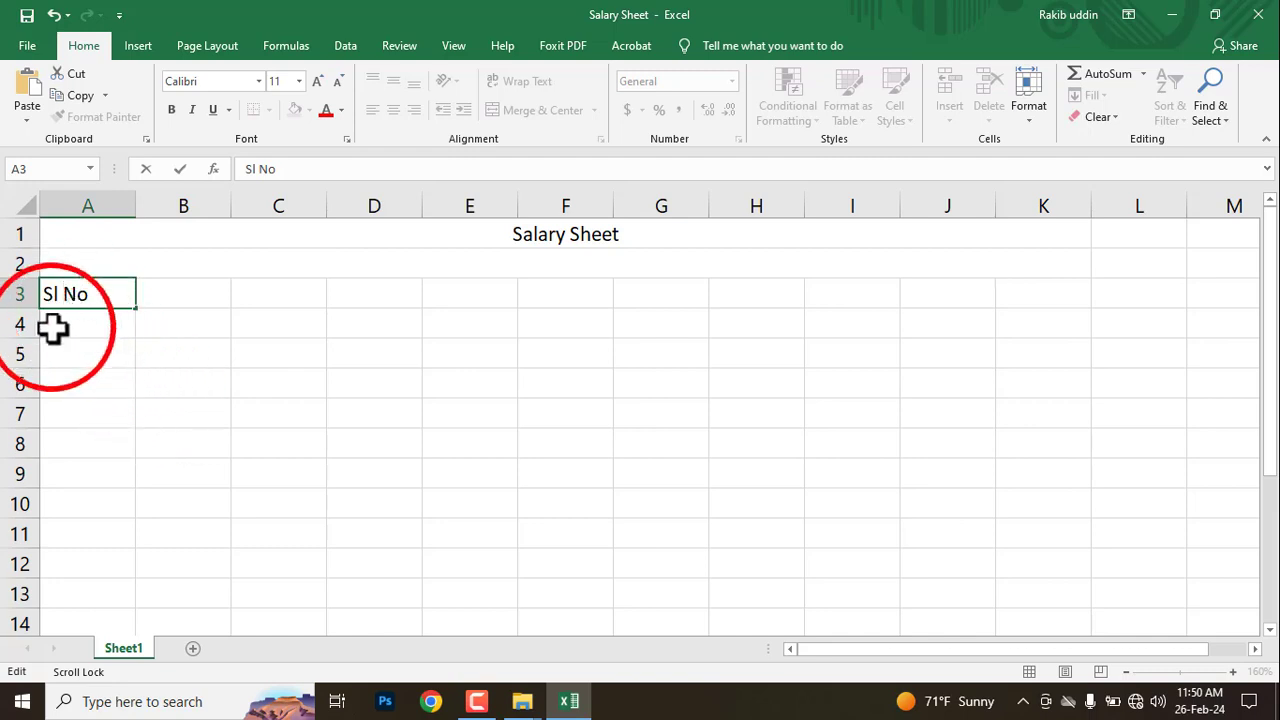
key("alt")
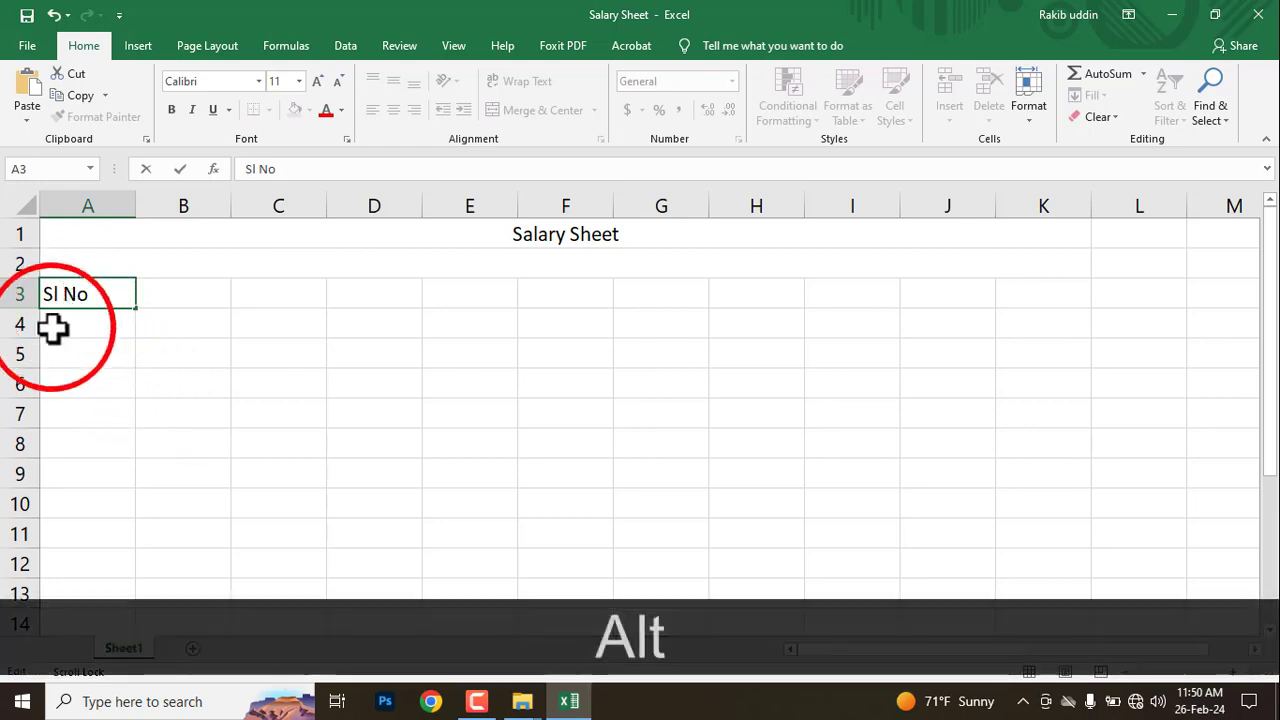
key("alt+Return")
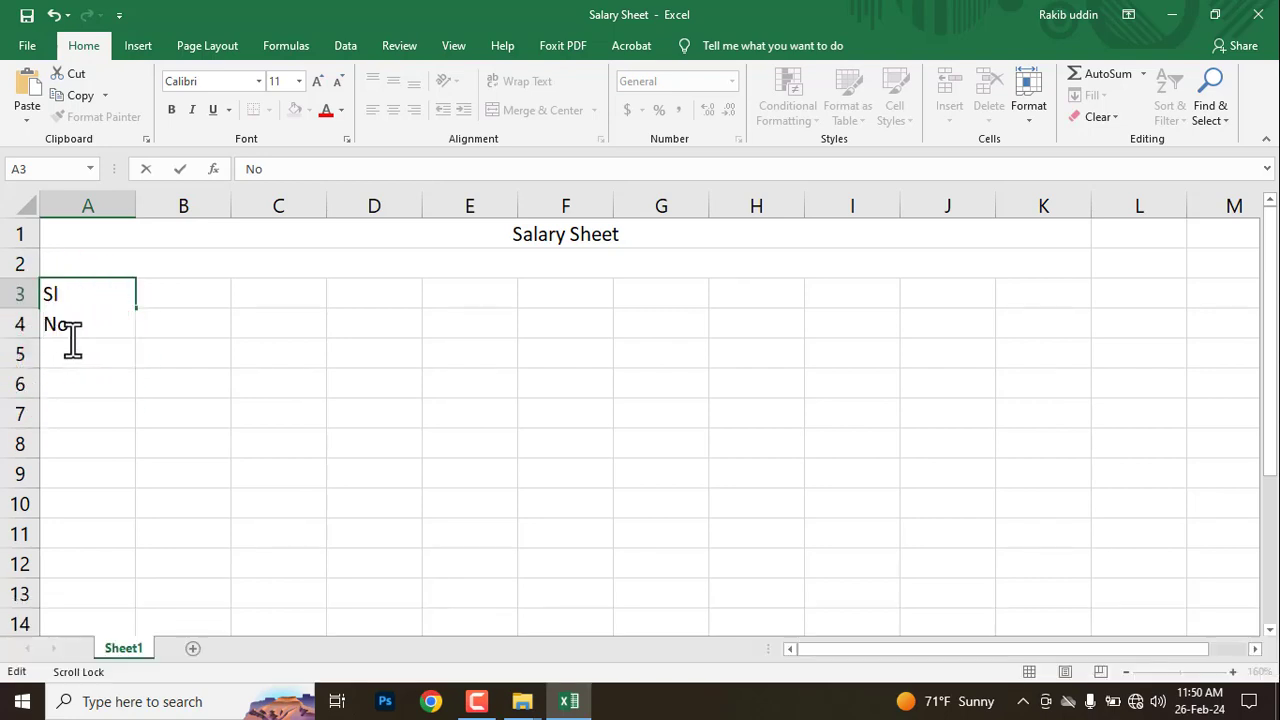
left_click(175, 343)
Enter the headers Emp ID, Name and Designation in cells B3, C3 and D3
left_click(175, 305)
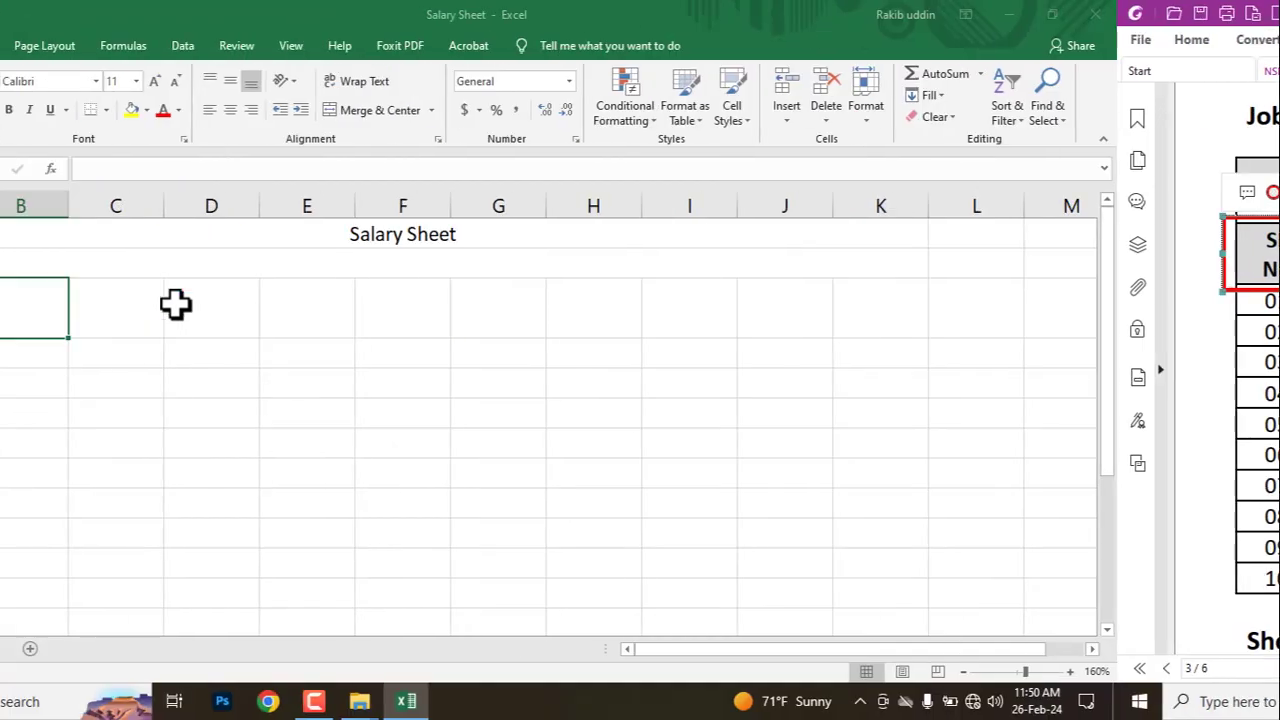
type("M")
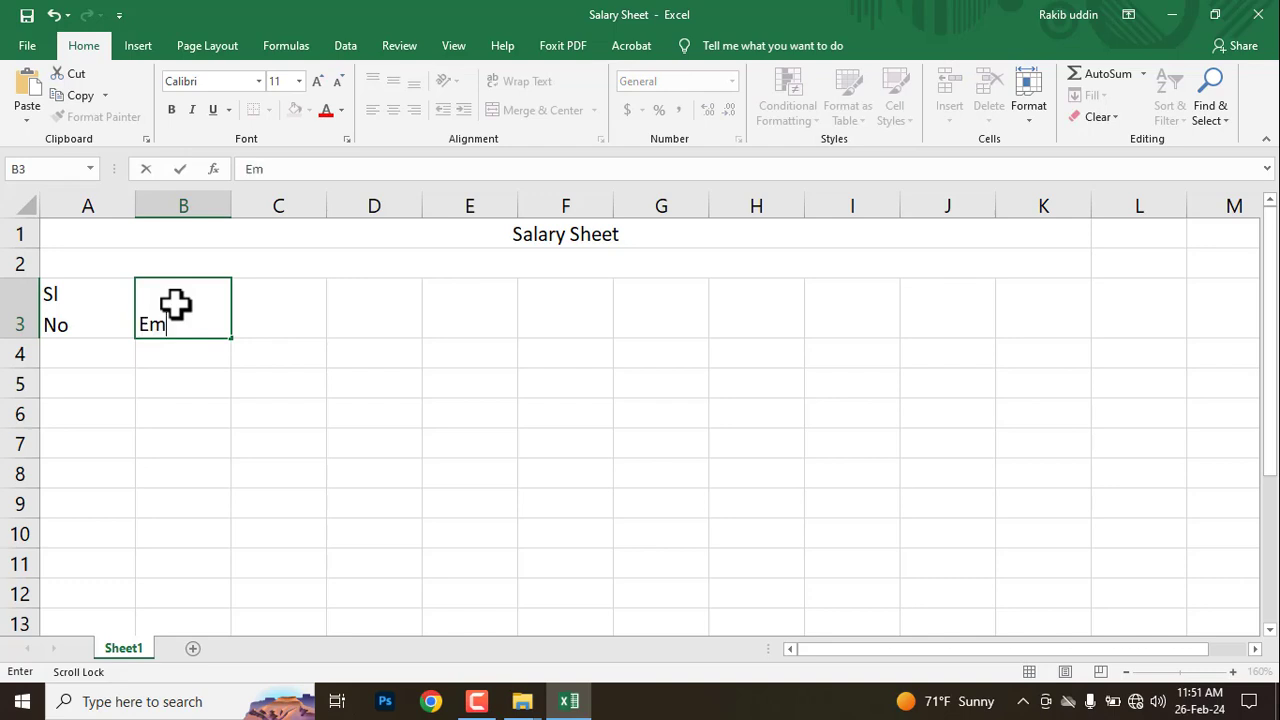
type("mp ID")
key("Tab")
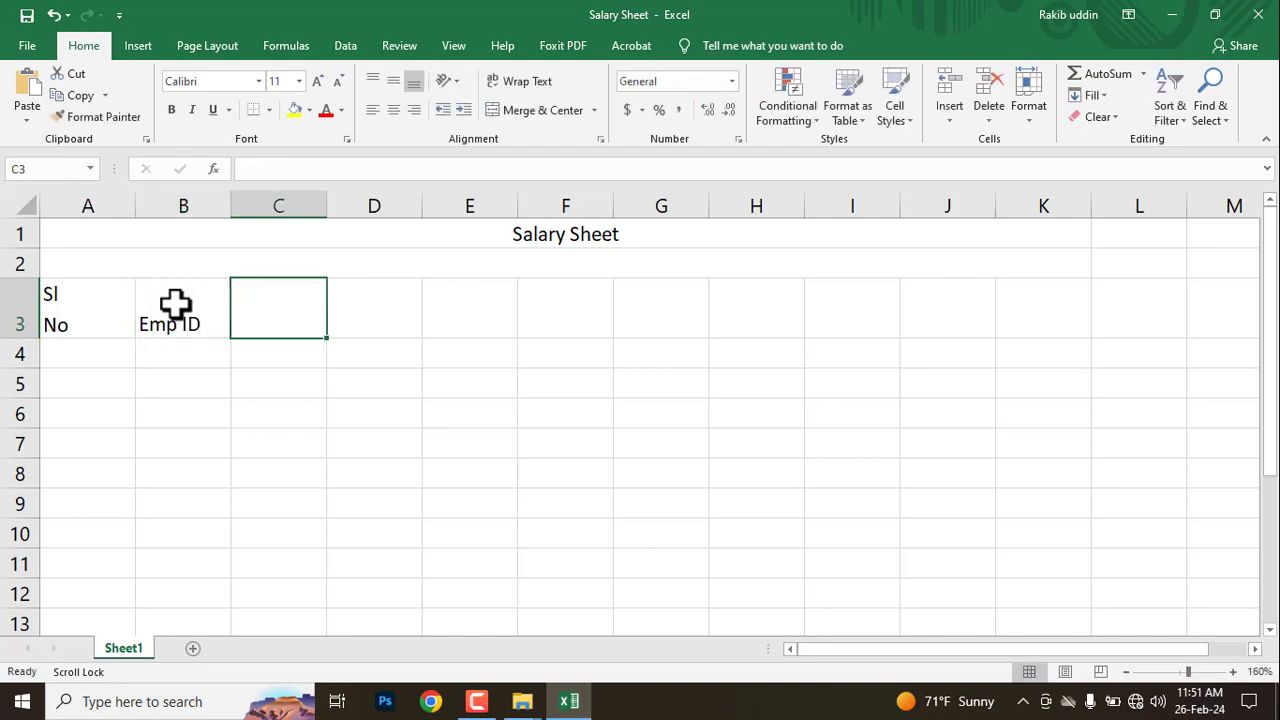
type("Name")
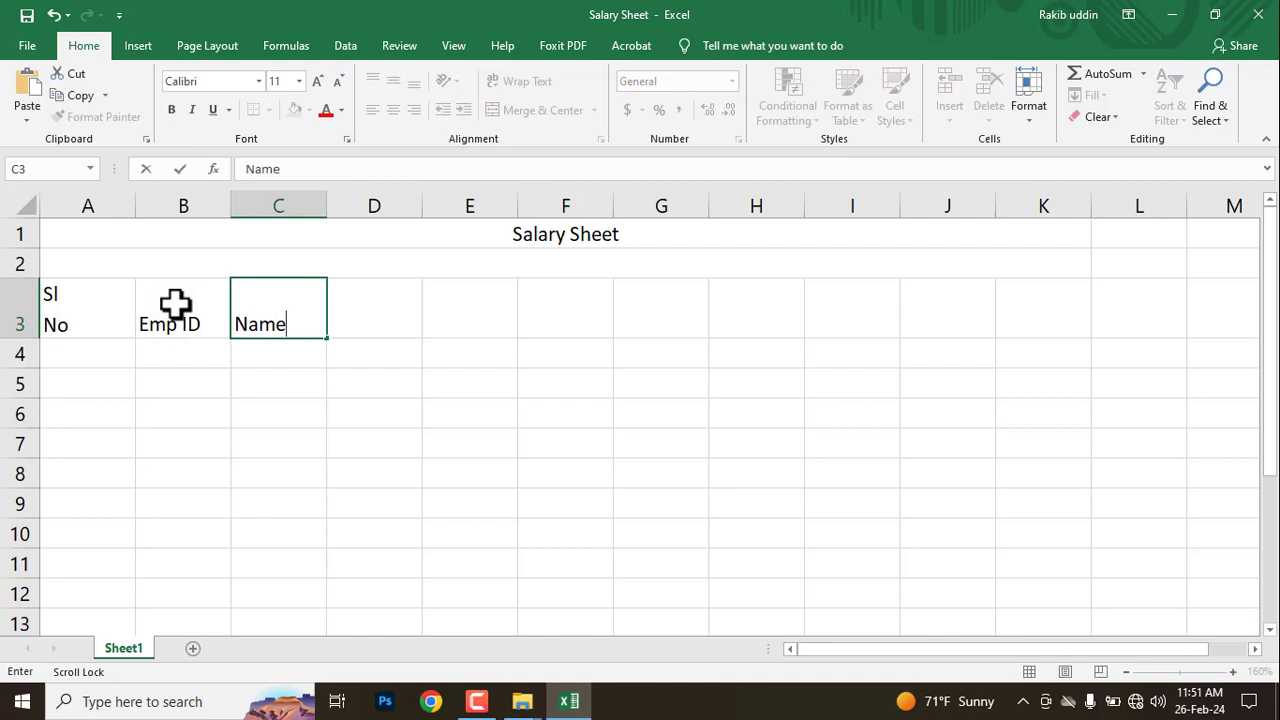
key("Tab")
type("D")
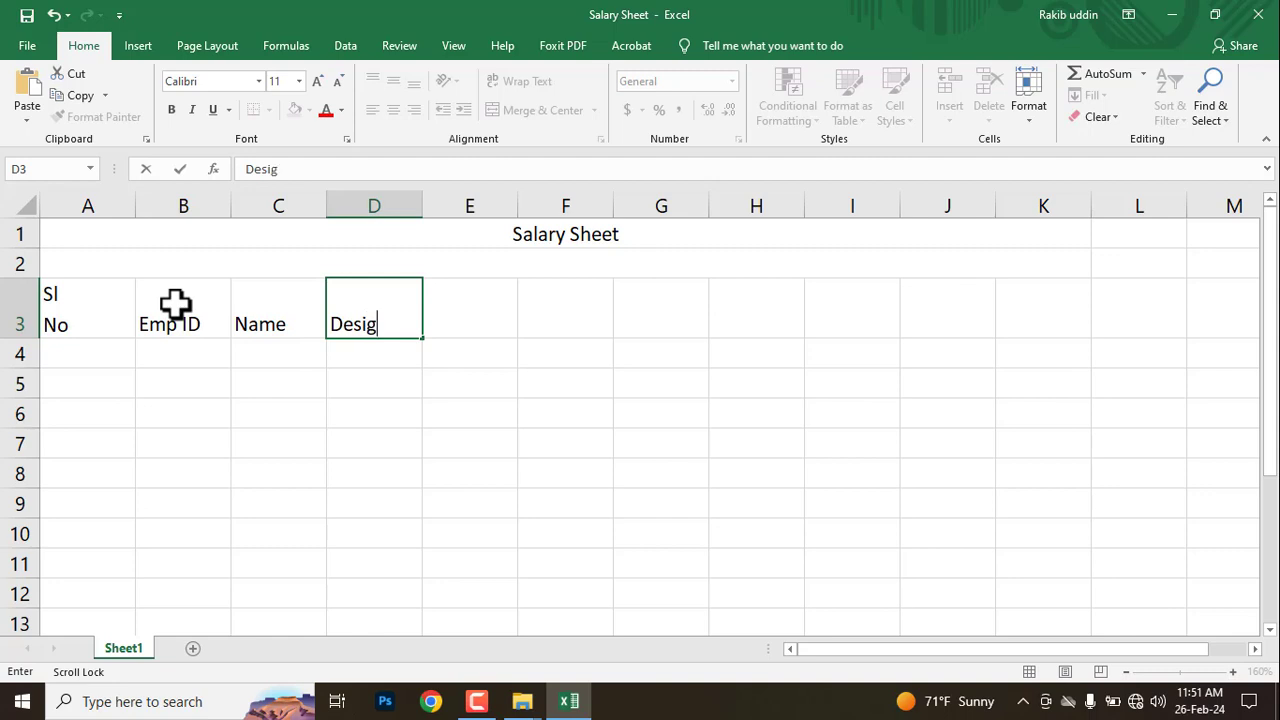
type("esignation")
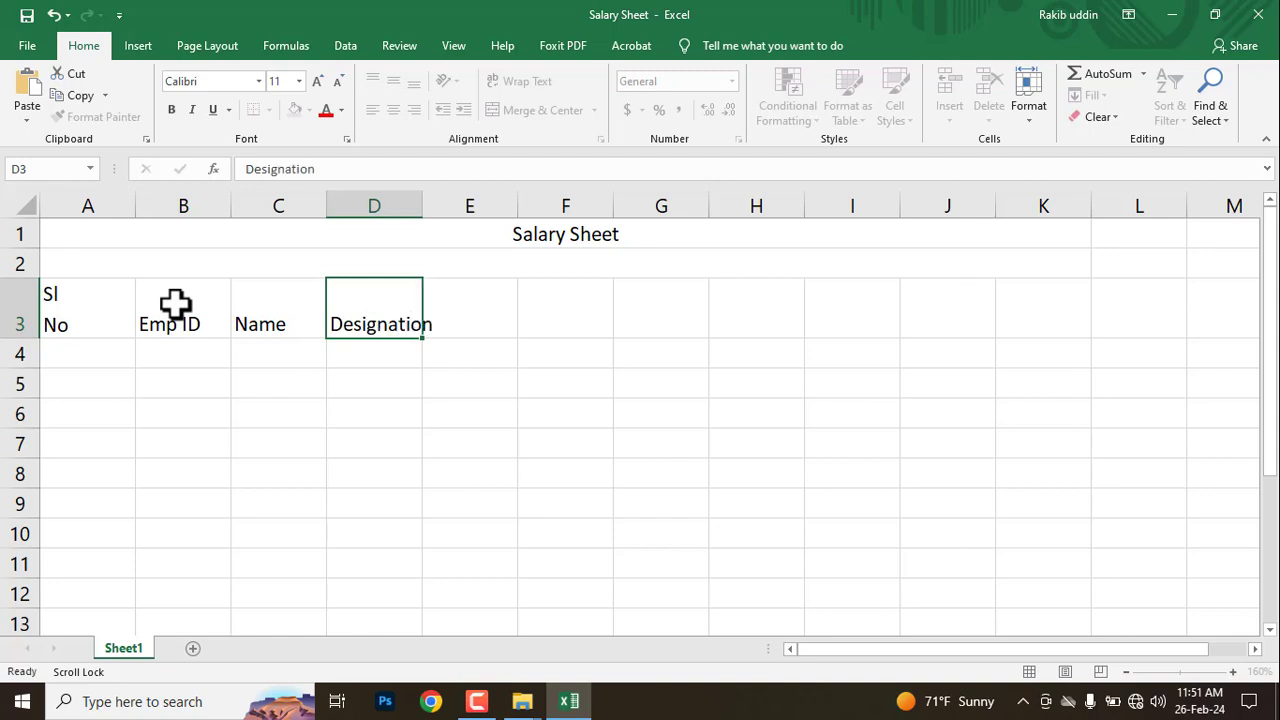
key("Tab")
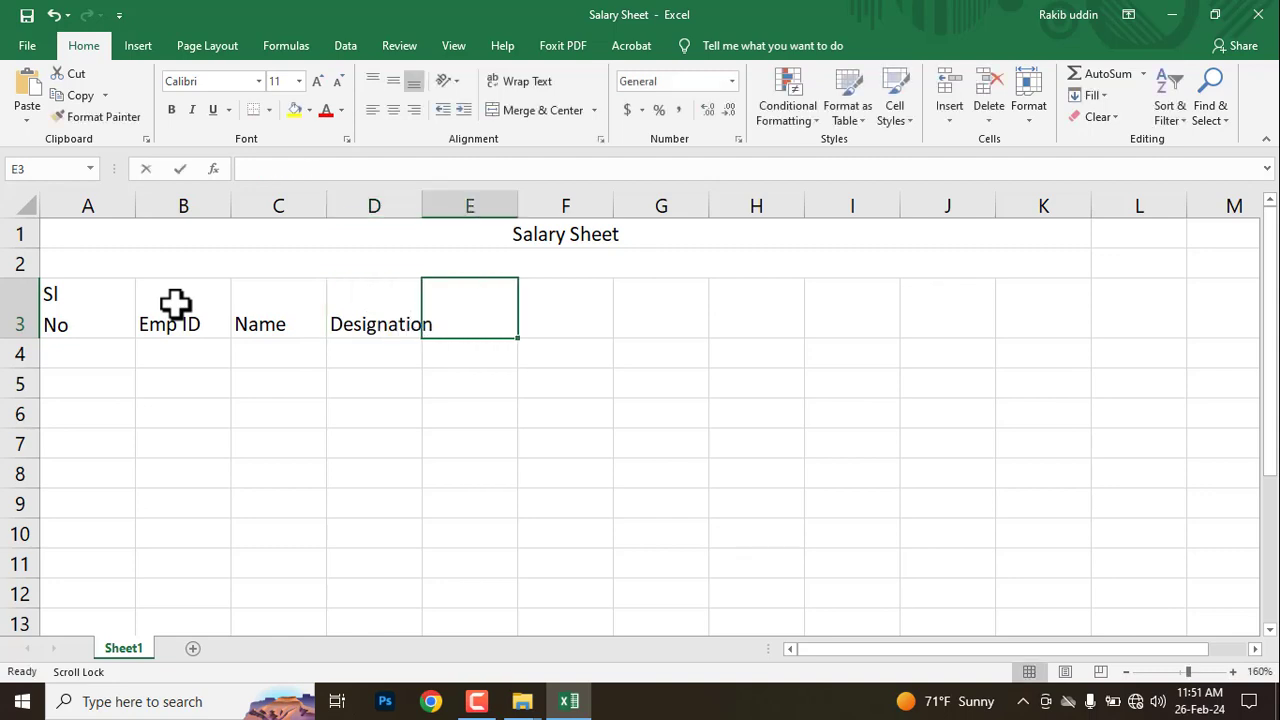
Enter the header Basic Salary in cell E3, with a line break between the two words
type("Ba")
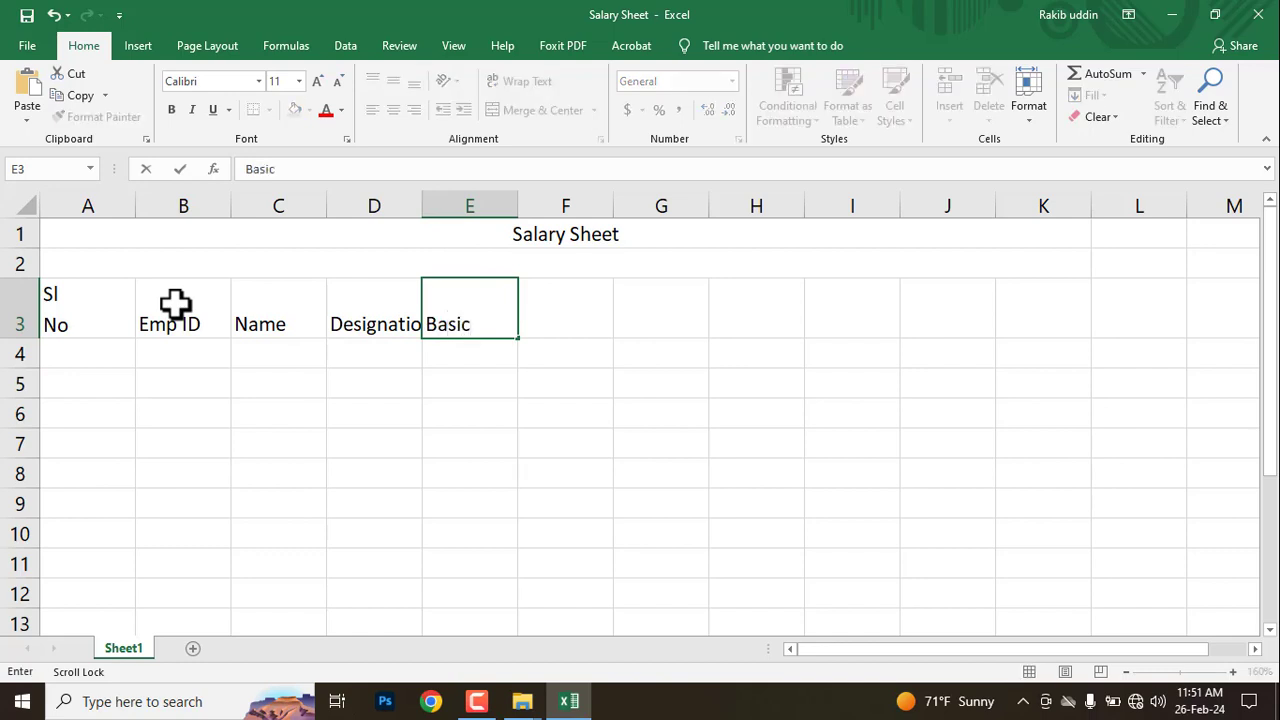
type("sic")
key("alt+Return")
type("Salary")
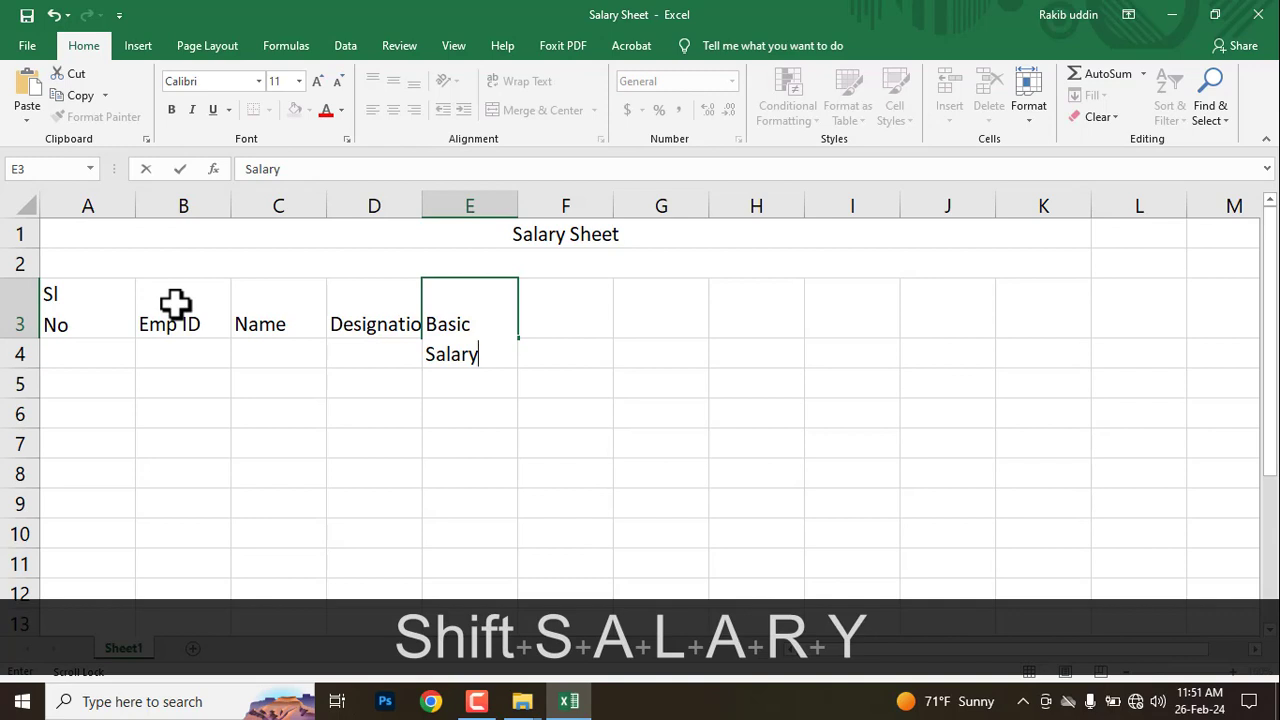
key("Tab")
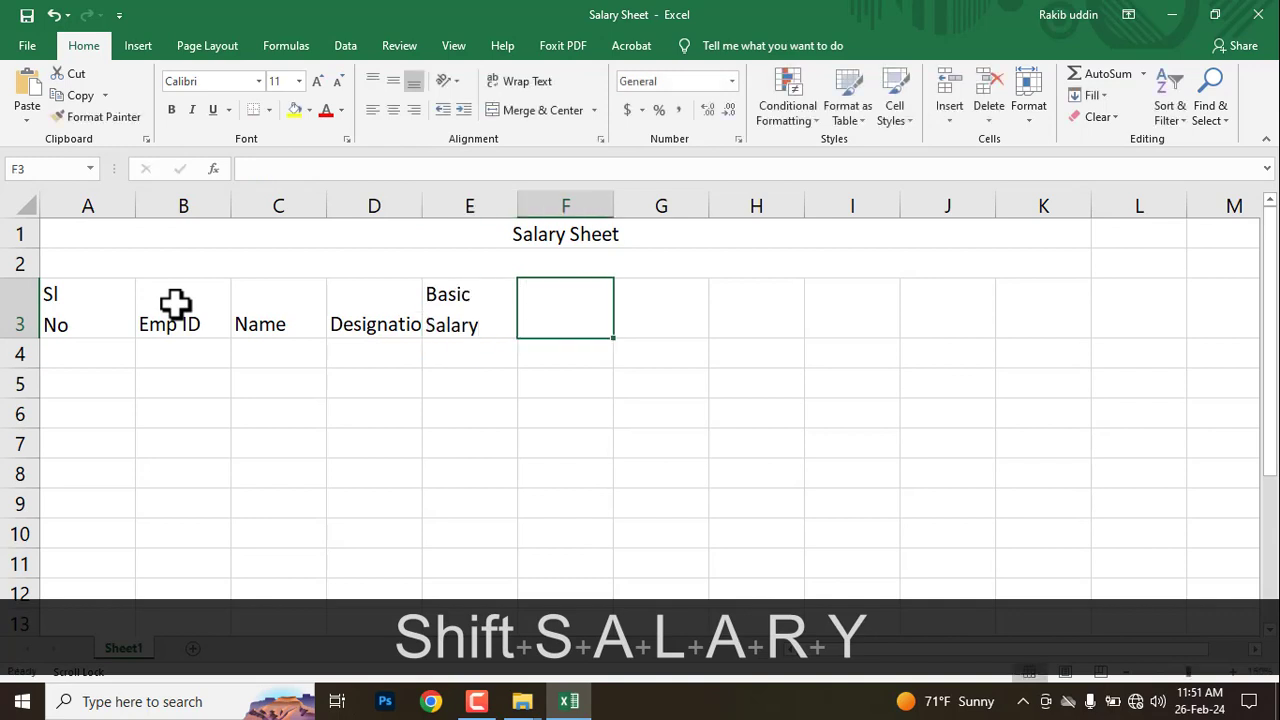
Enter the headers HR, MA and PF in cells F3, G3 and H3
type("HR")
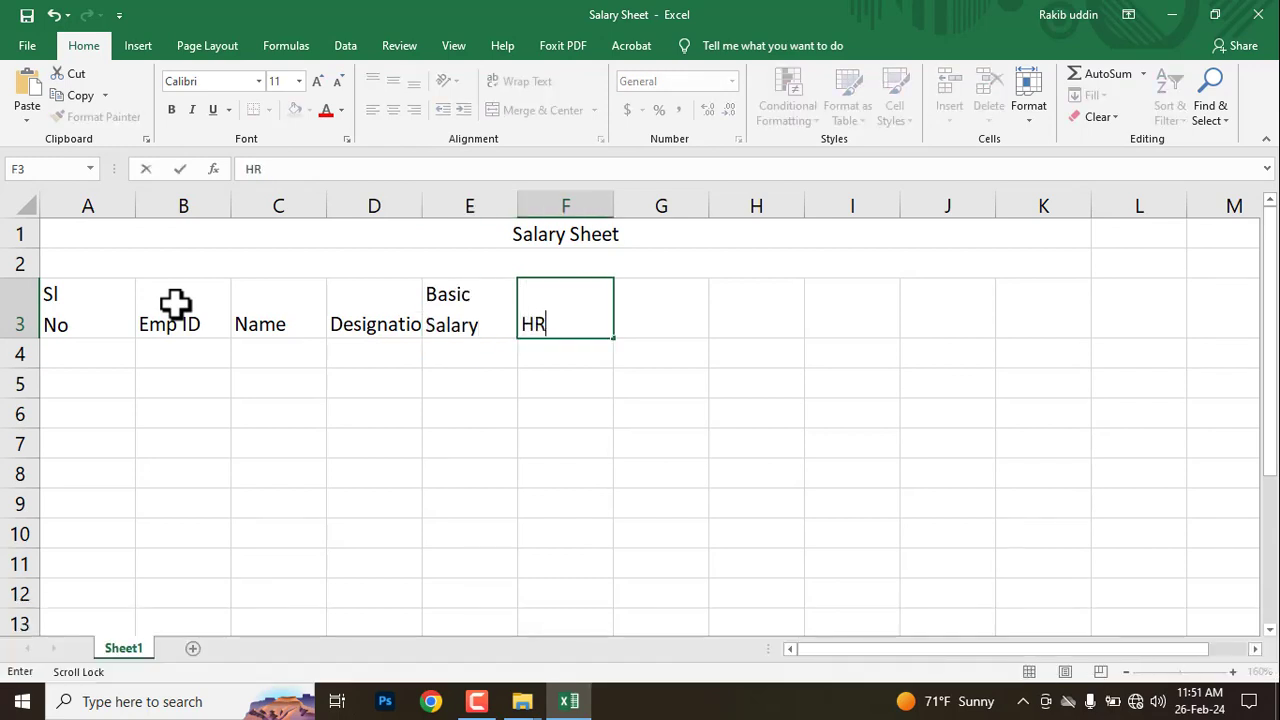
key("Tab")
type("MA")
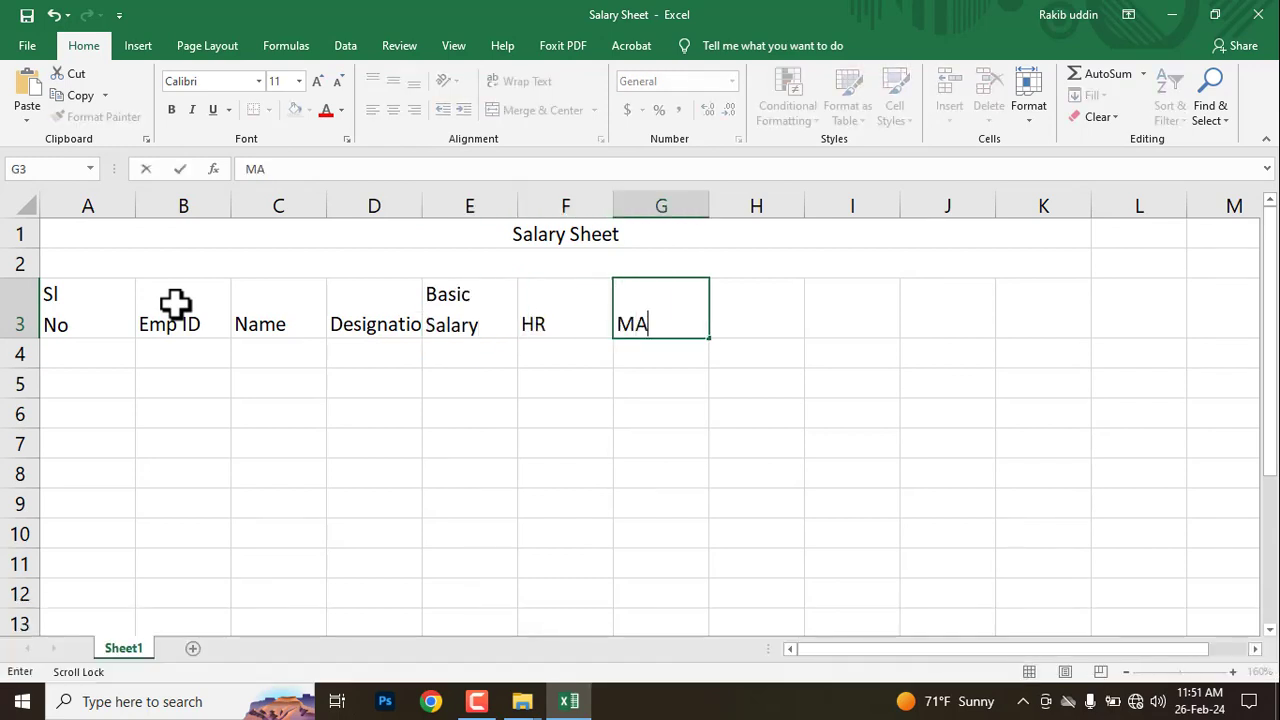
key("Tab")
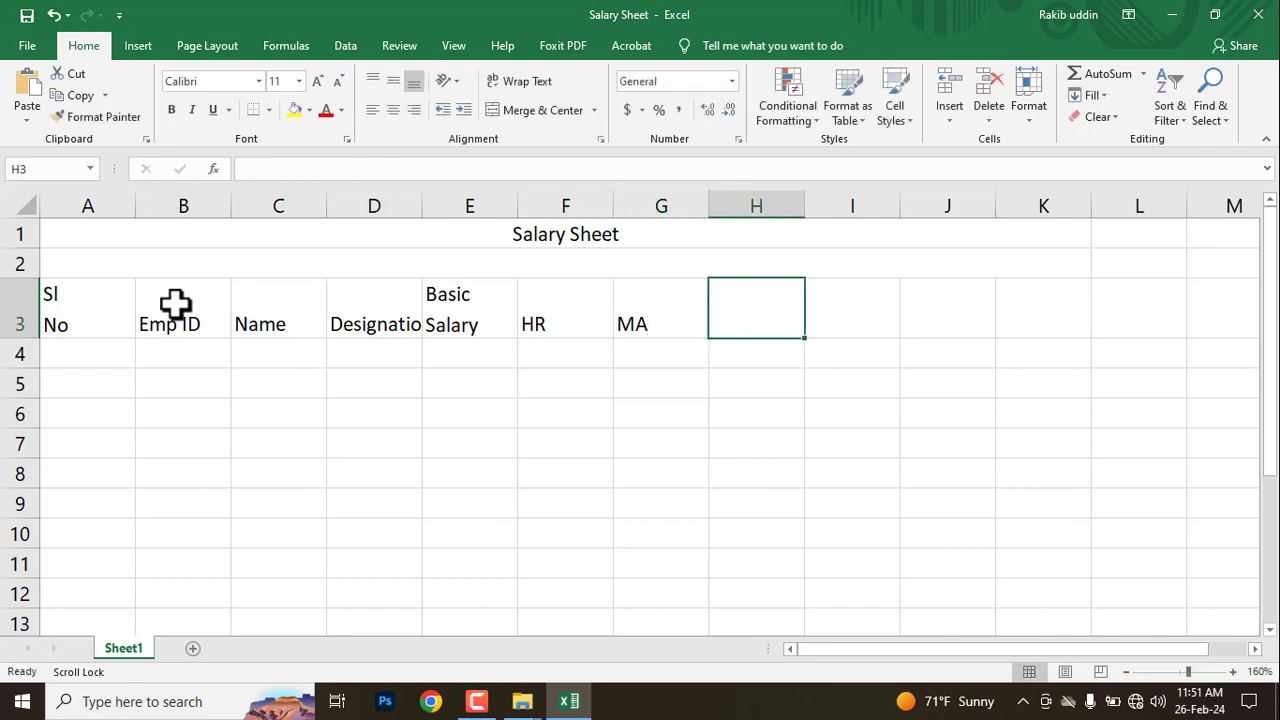
type("PF")
key("Tab")
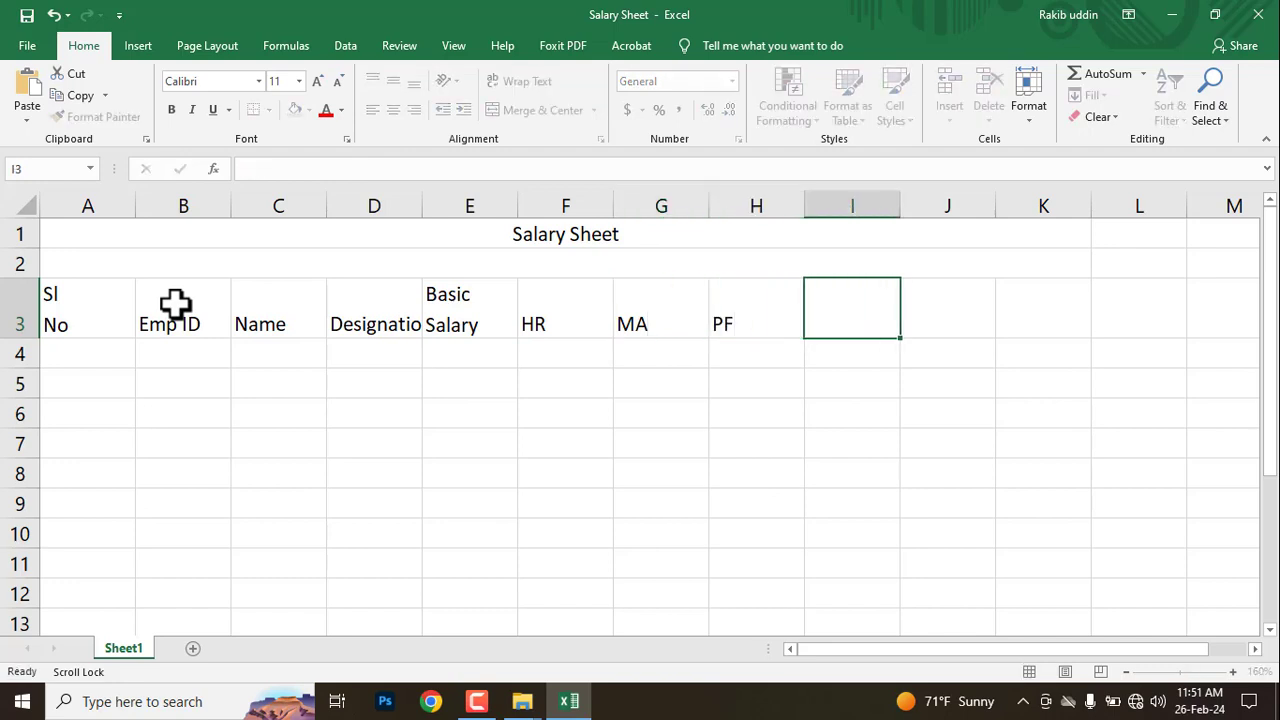
Enter the header Gross Salary on two lines in cell I3 and IT in cell J3
type("Gross")
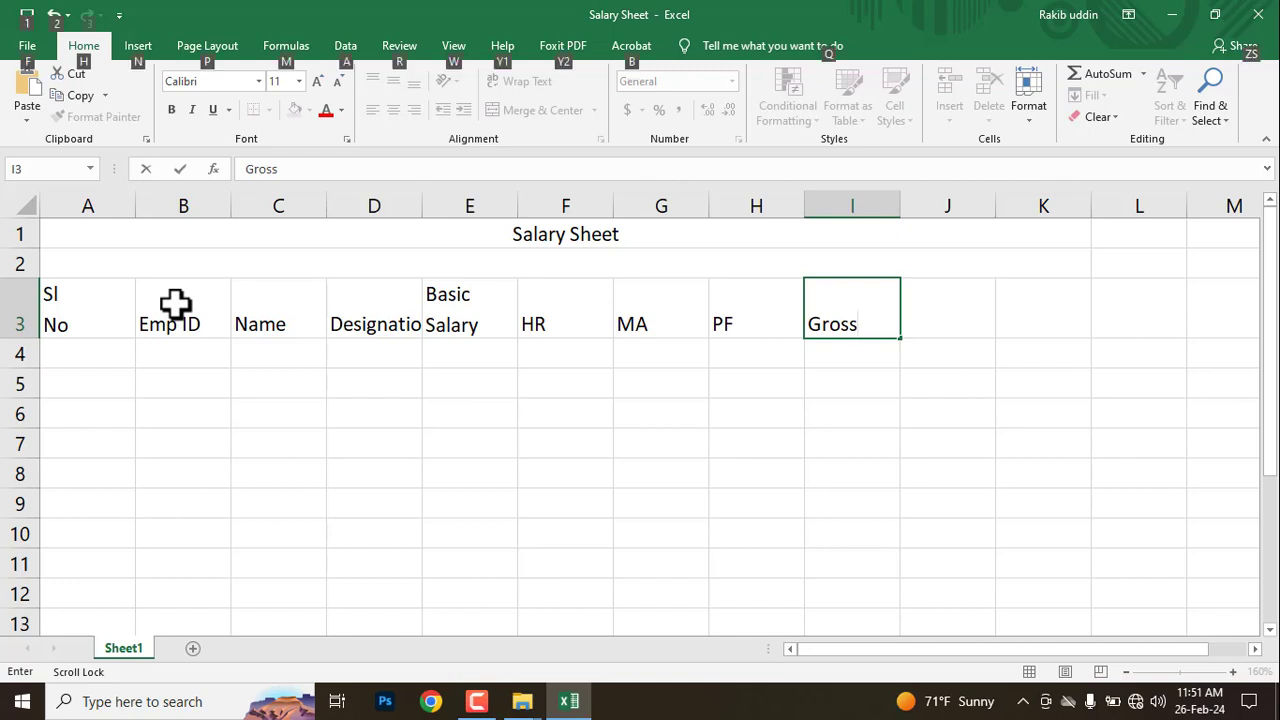
key("alt+Return")
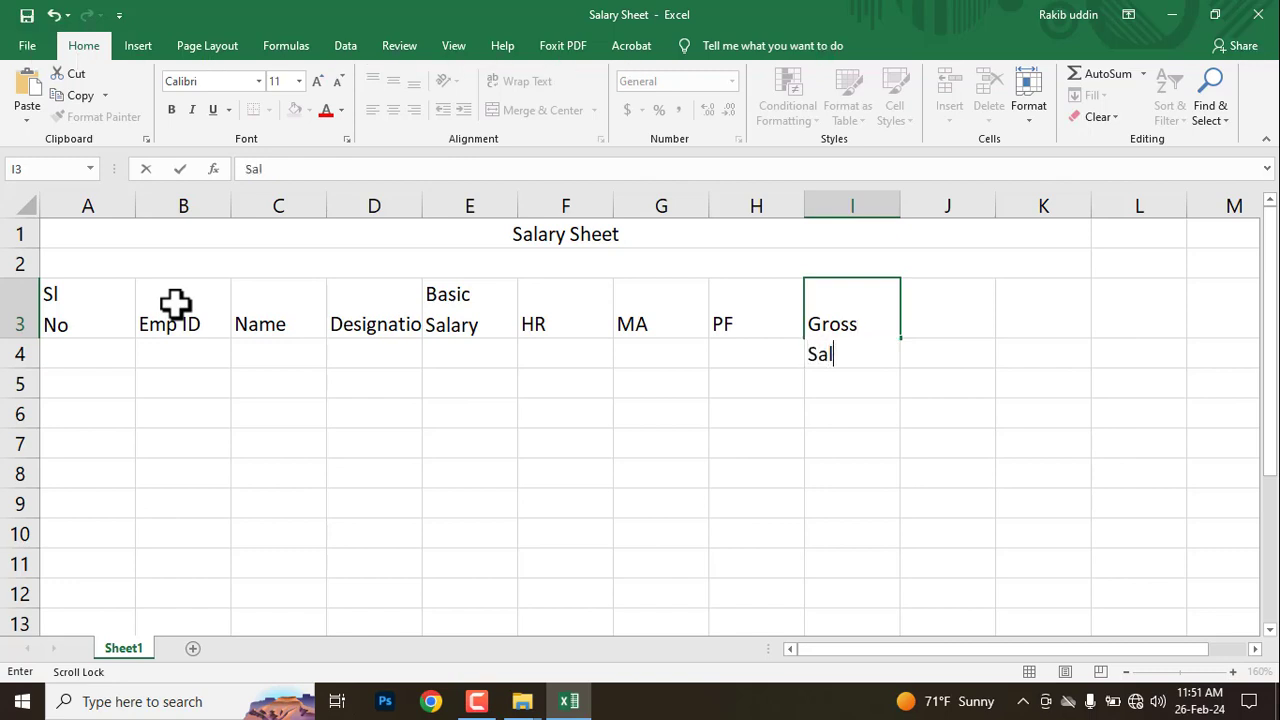
type("Salary")
key("Tab")
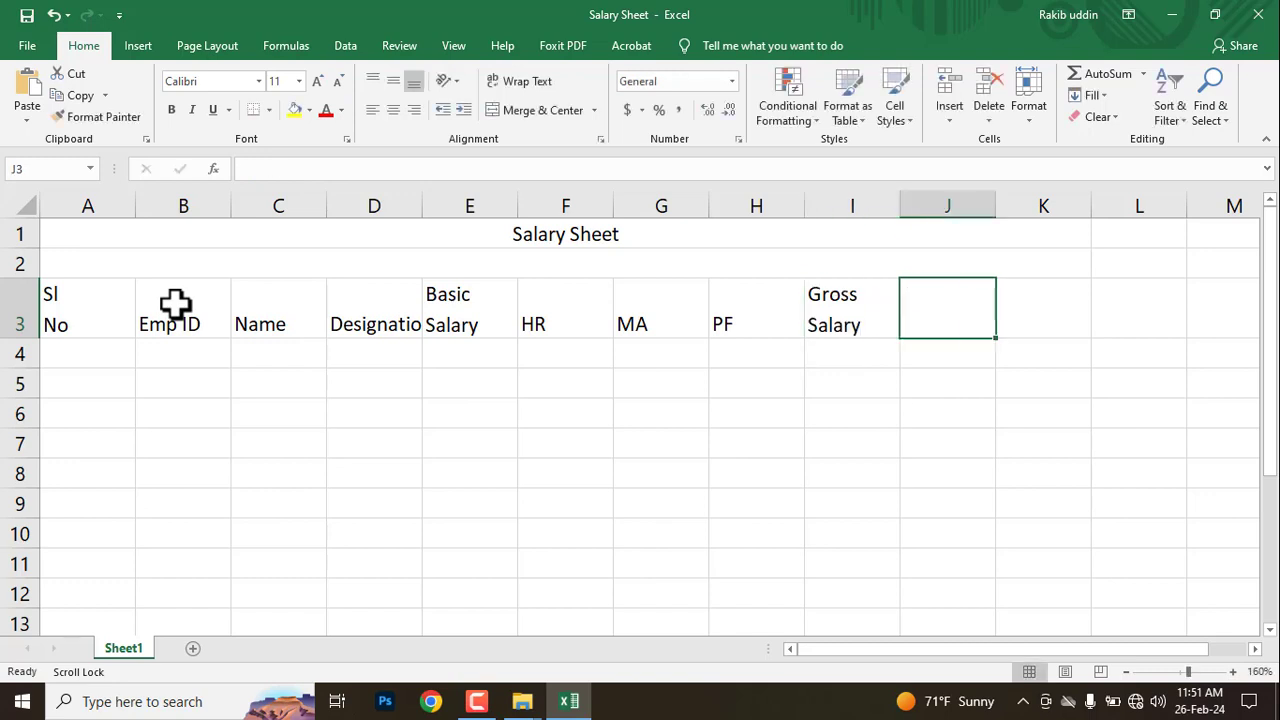
type("IT")
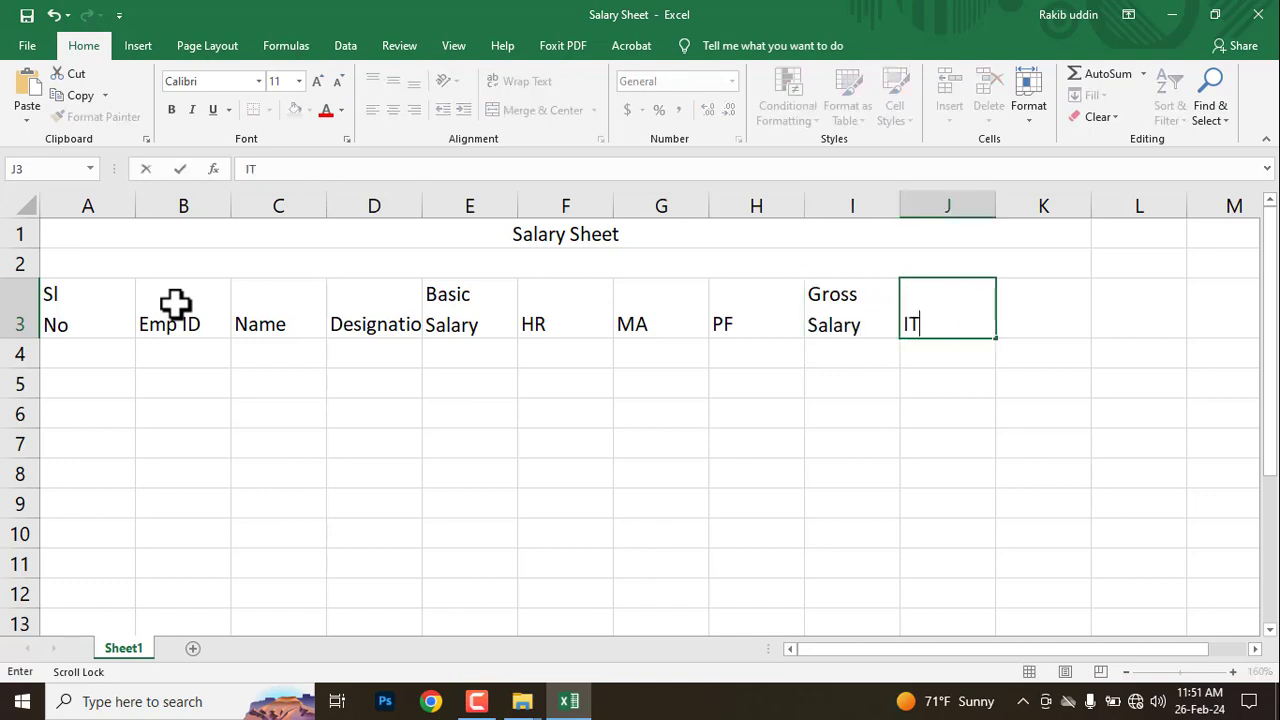
key("Tab")
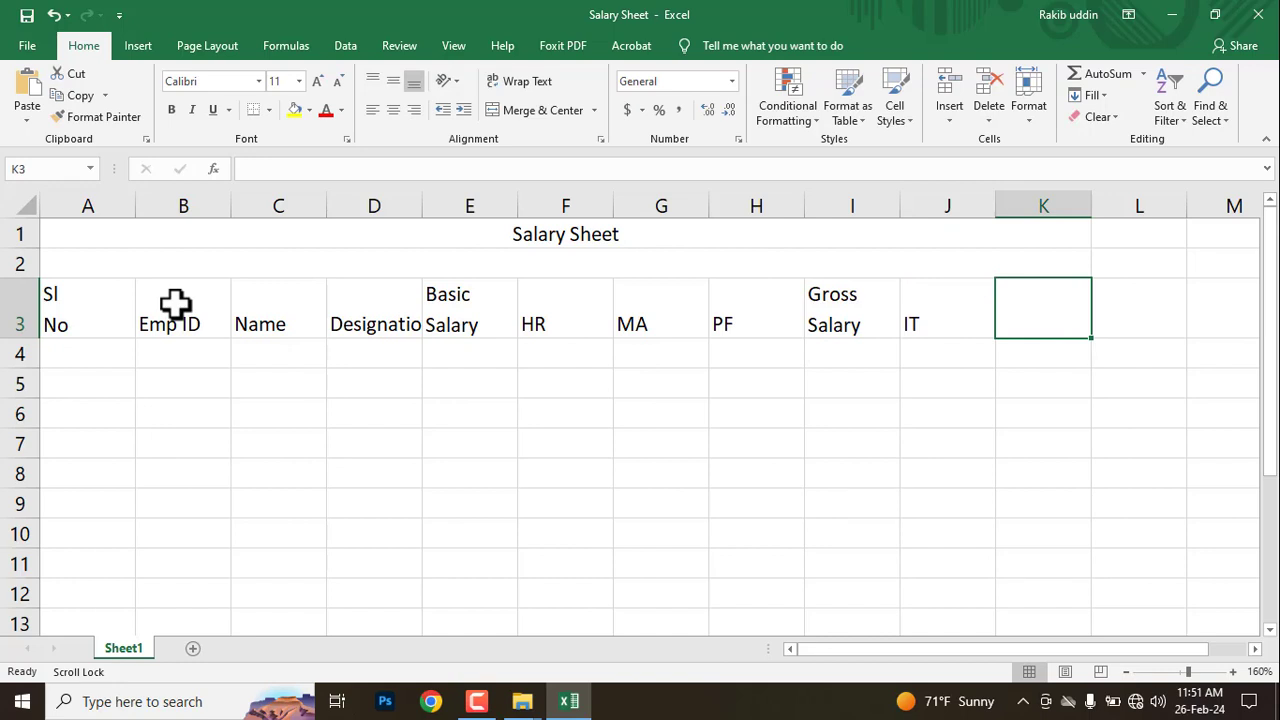
Enter the header Net Salary in cell K3, with a line break between the two words
type("N")
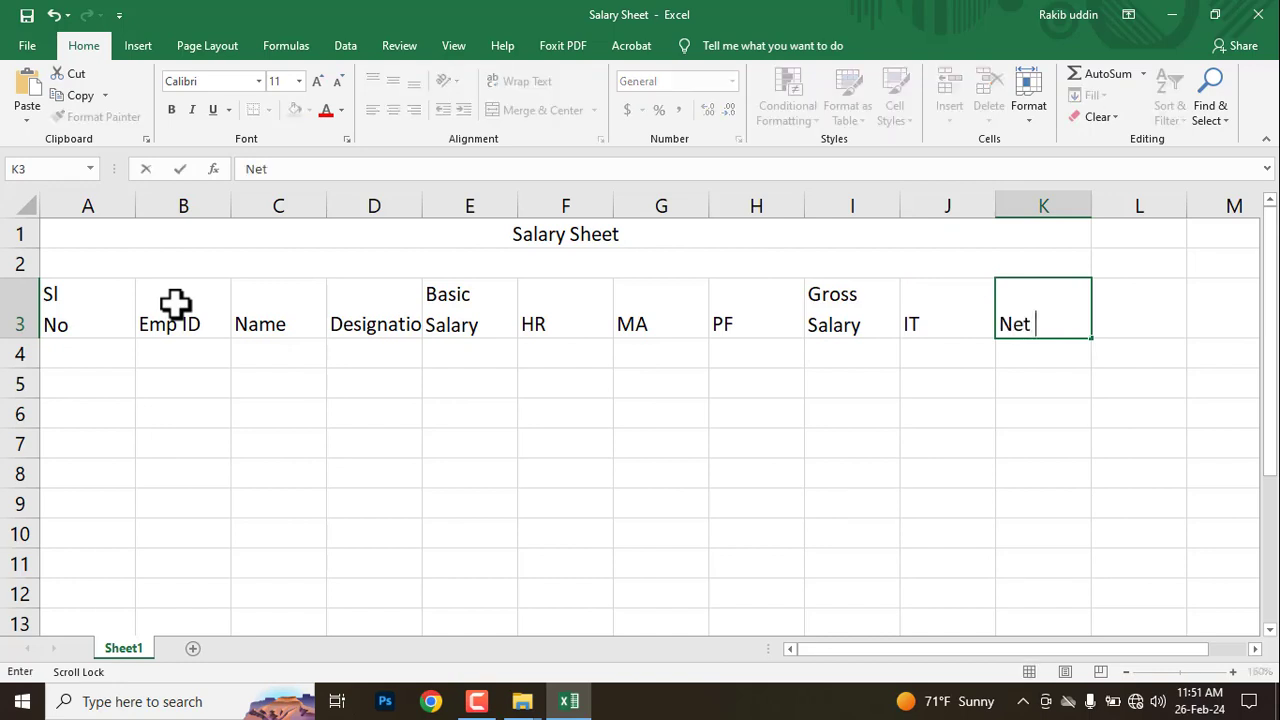
type("et")
key("alt+Return")
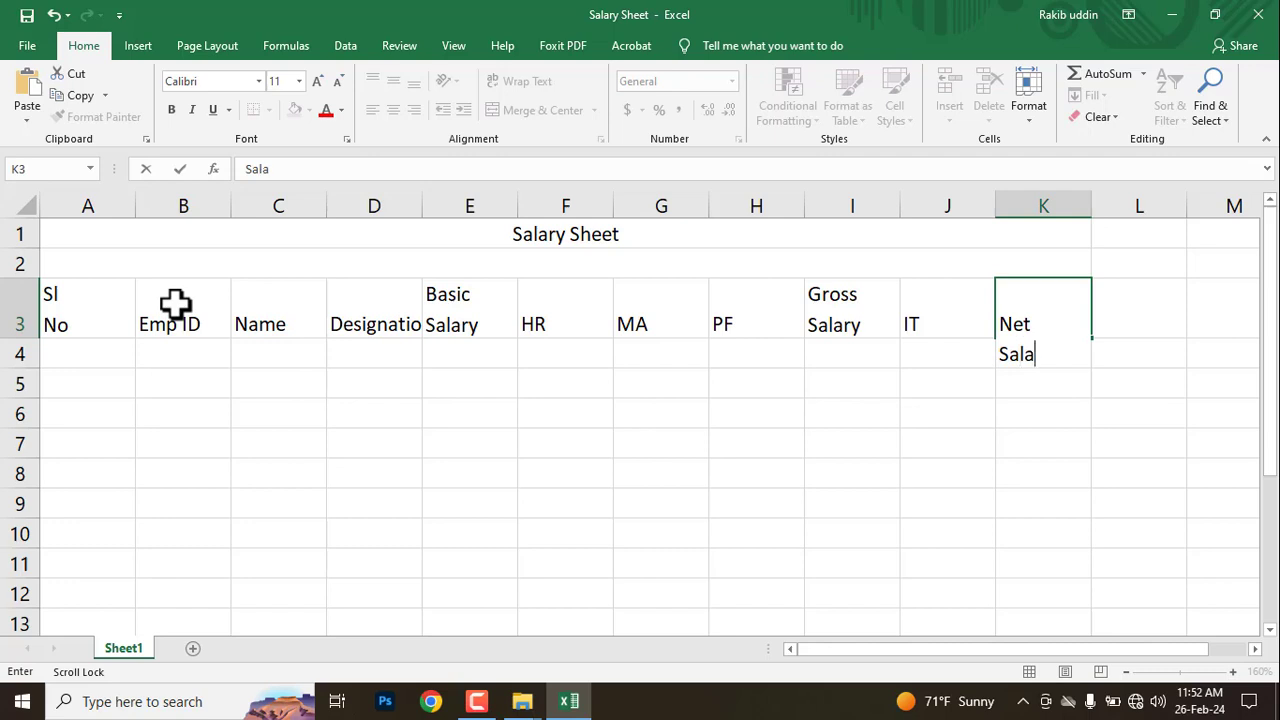
type("Salary")
key("Return")
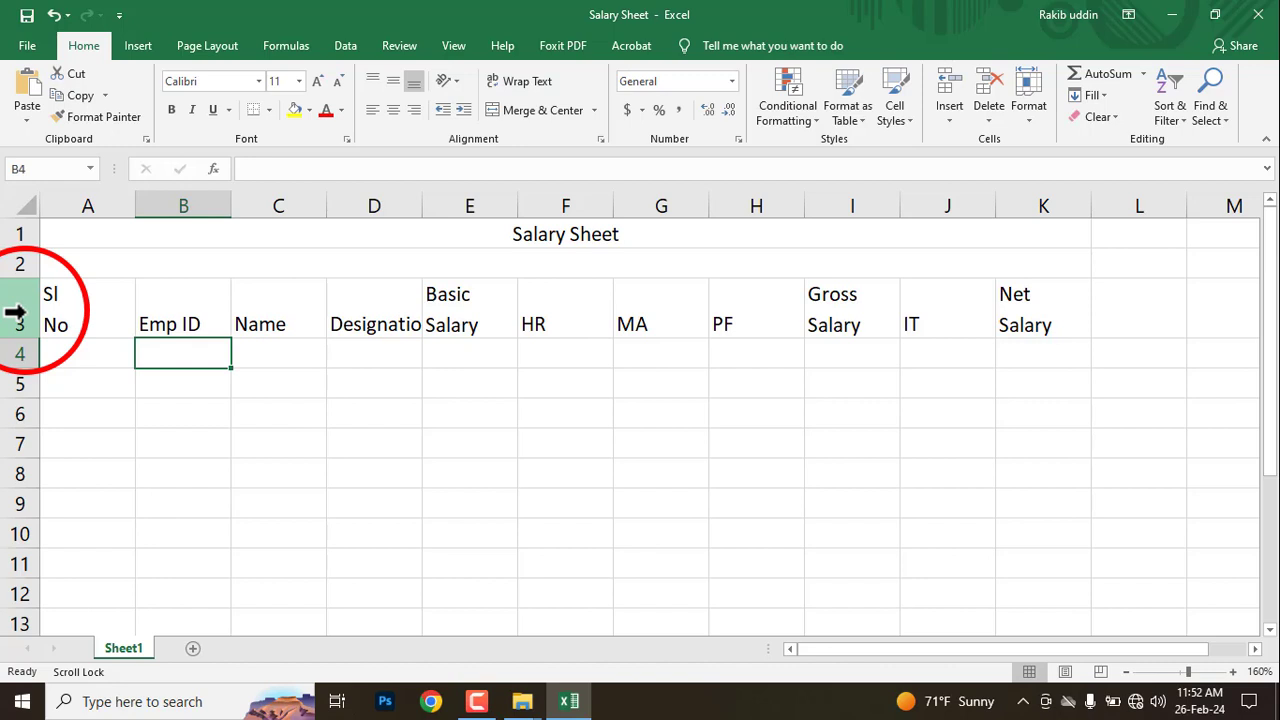
Center the header texts of row 3 both vertically and horizontally in their cells
left_click(15, 312)
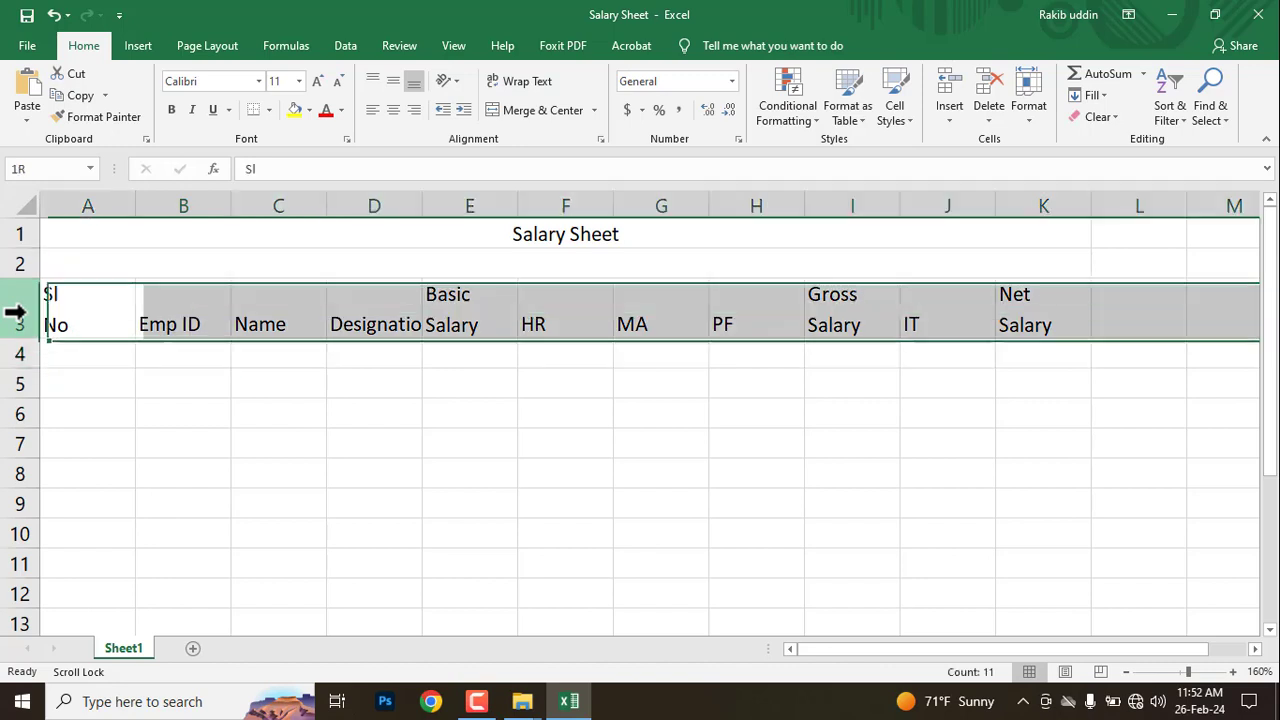
left_click(389, 87)
left_click(391, 112)
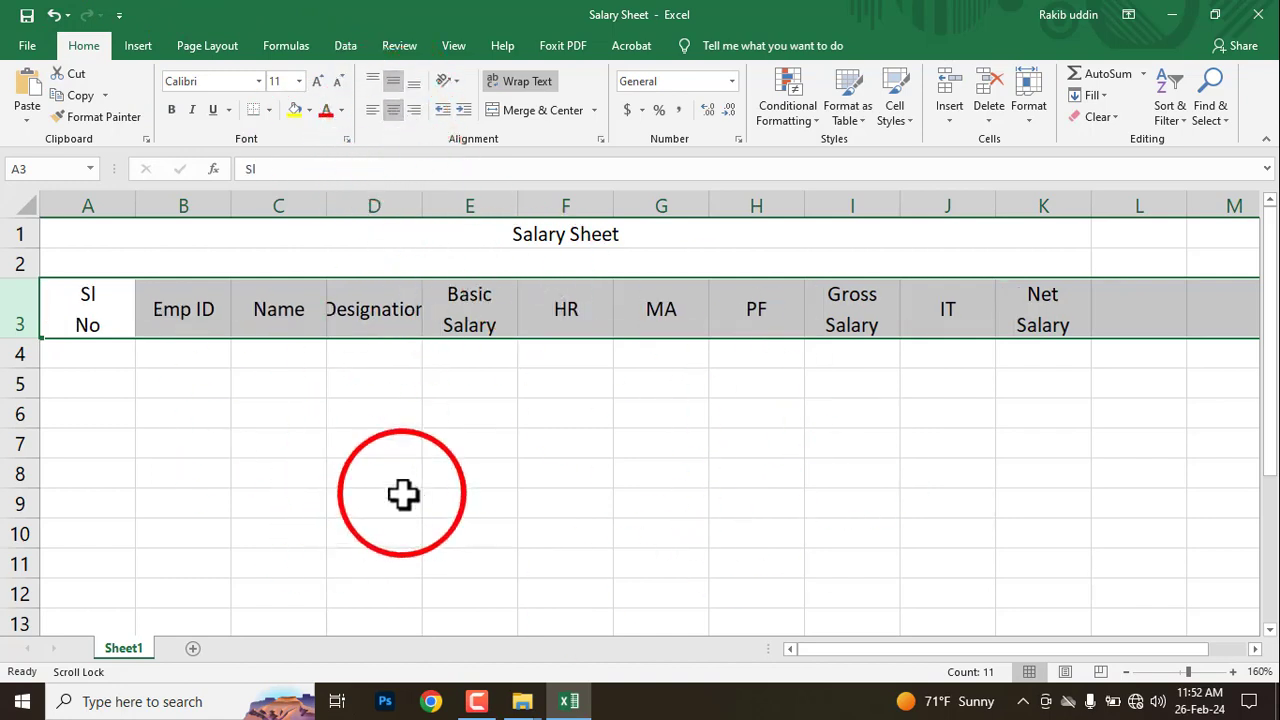
Widen columns B, C, D, E and F, making D wide enough to show the whole Designation header
left_click_drag(231, 206, 241, 206)
left_click_drag(334, 206, 345, 206)
left_click_drag(440, 204, 470, 204)
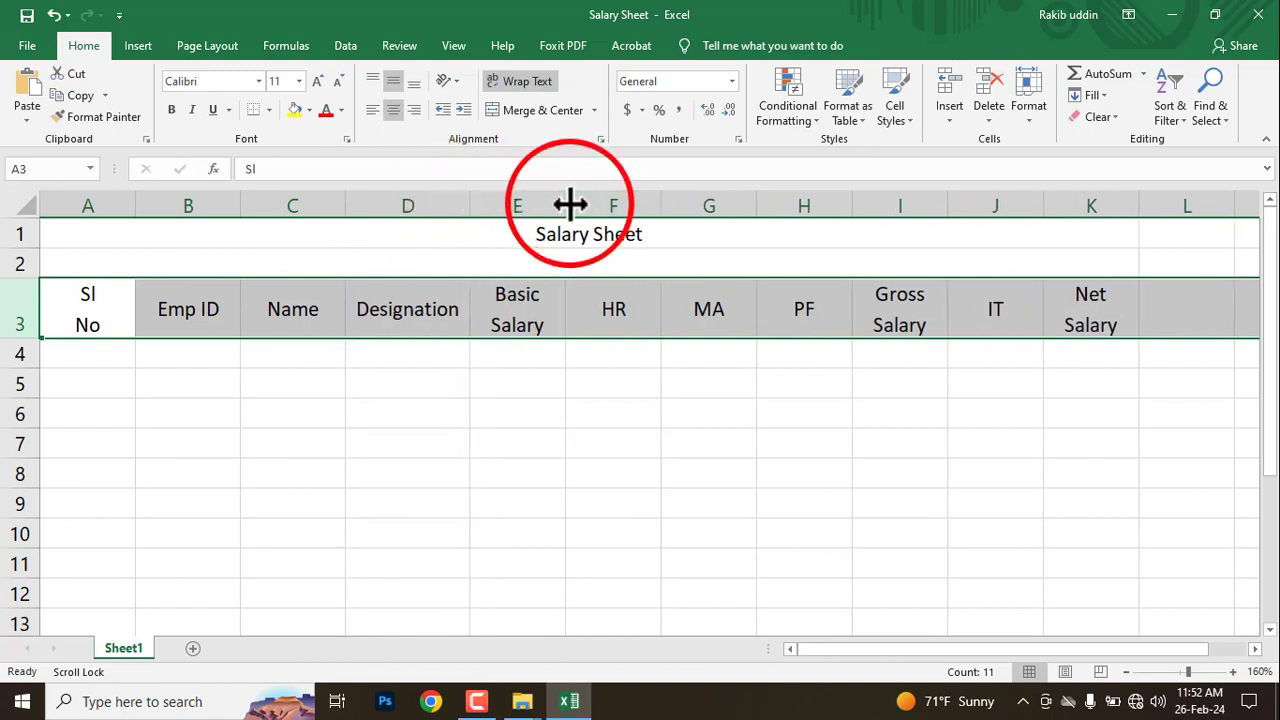
left_click_drag(568, 203, 578, 205)
left_click_drag(674, 206, 686, 206)
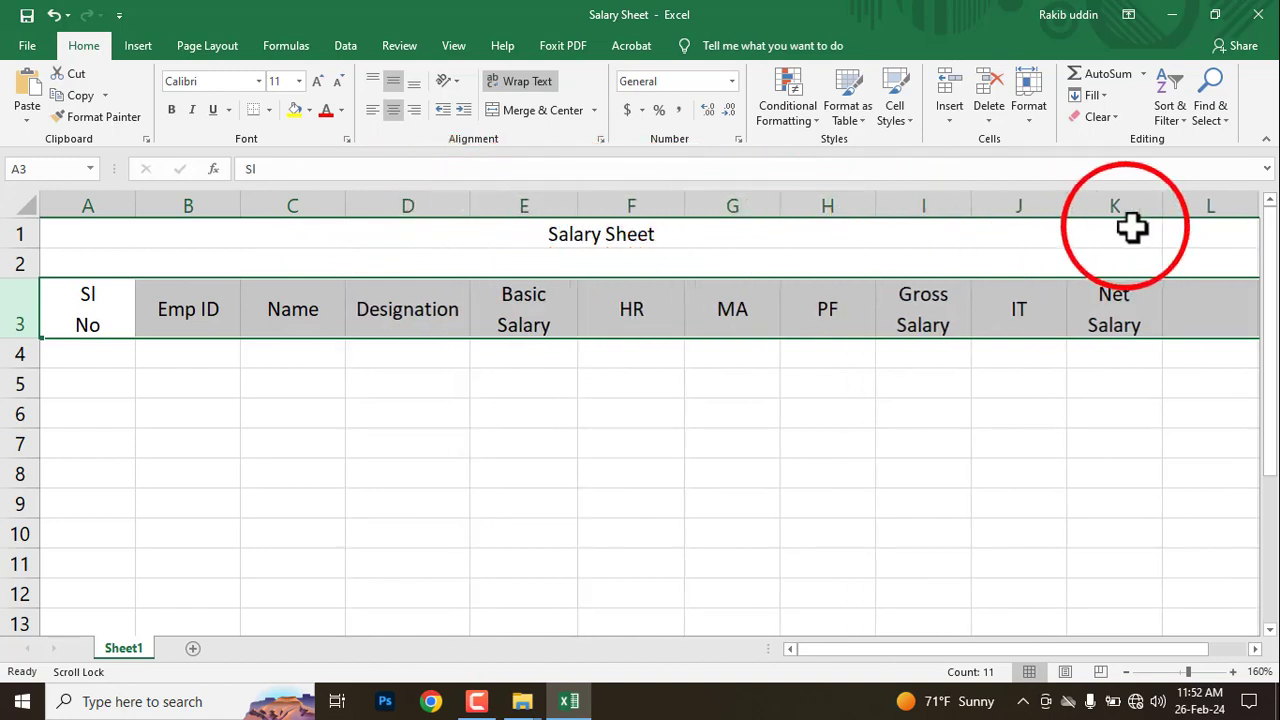
Check the serial numbers in the NSDA-Tools-2 PDF and try to enter 01 in cell A4 of the salary sheet
left_click_drag(640, 473, 671, 452)
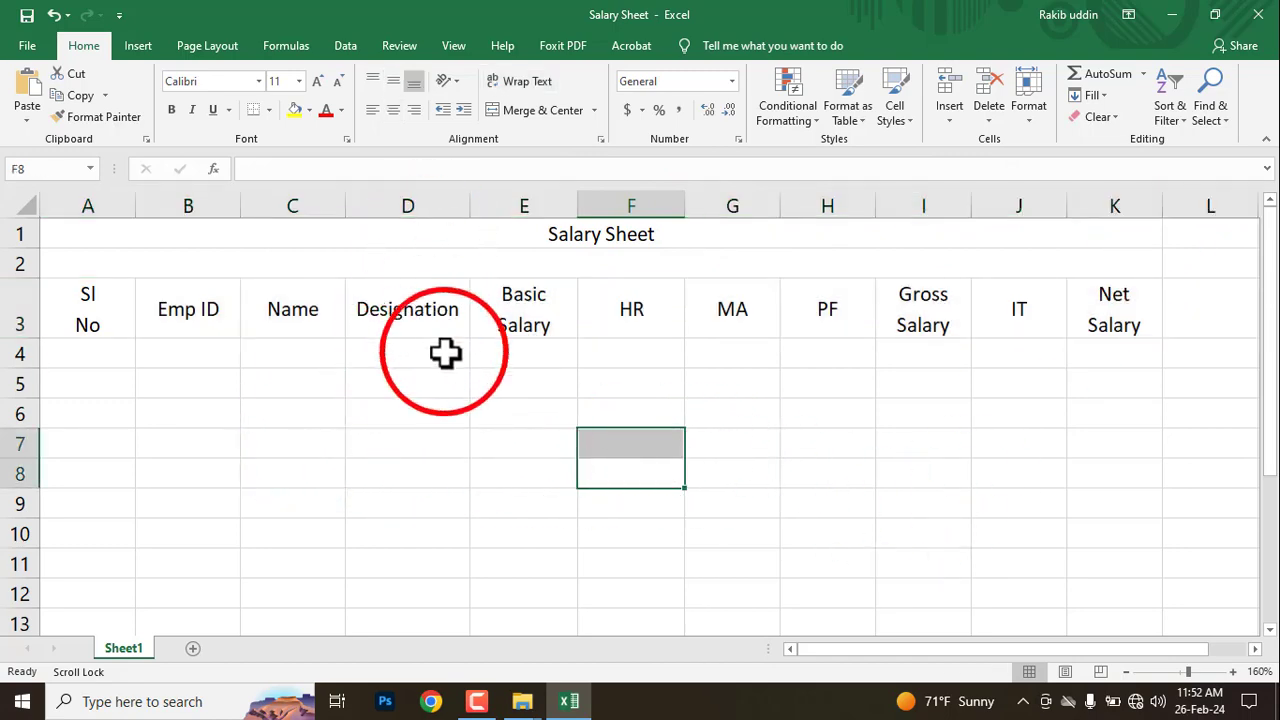
key("alt+Tab")
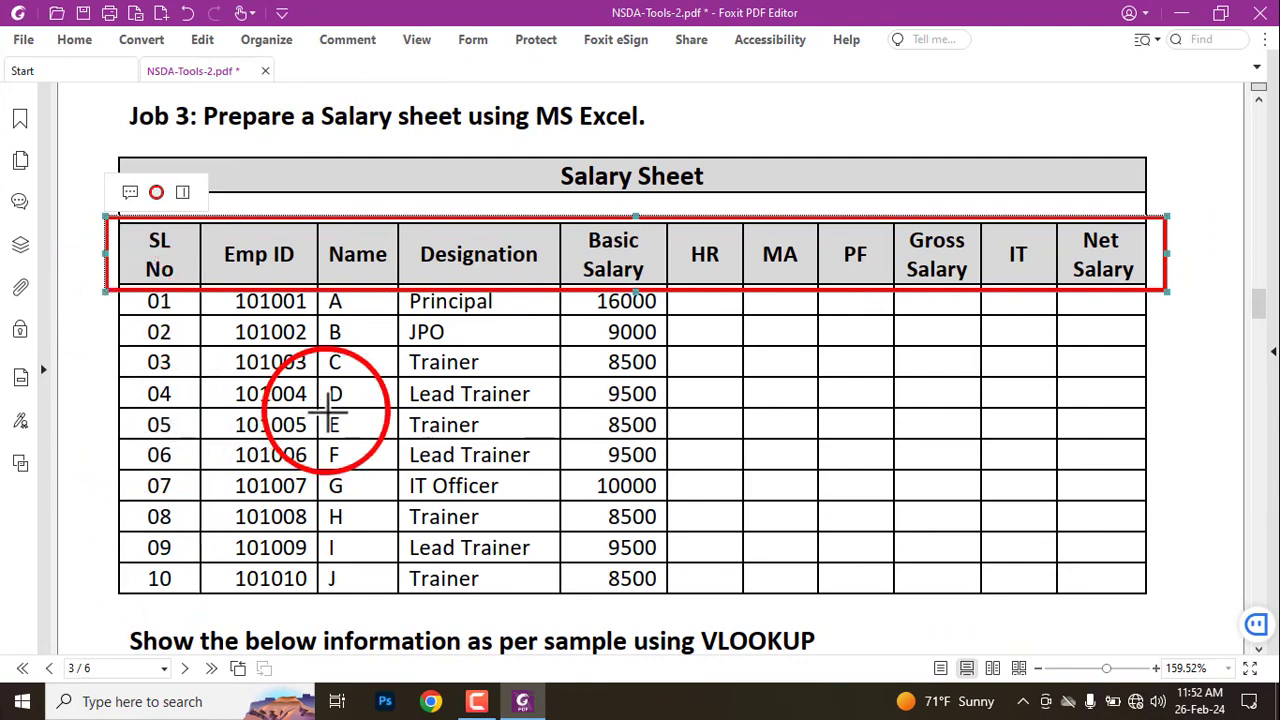
key("alt+Tab")
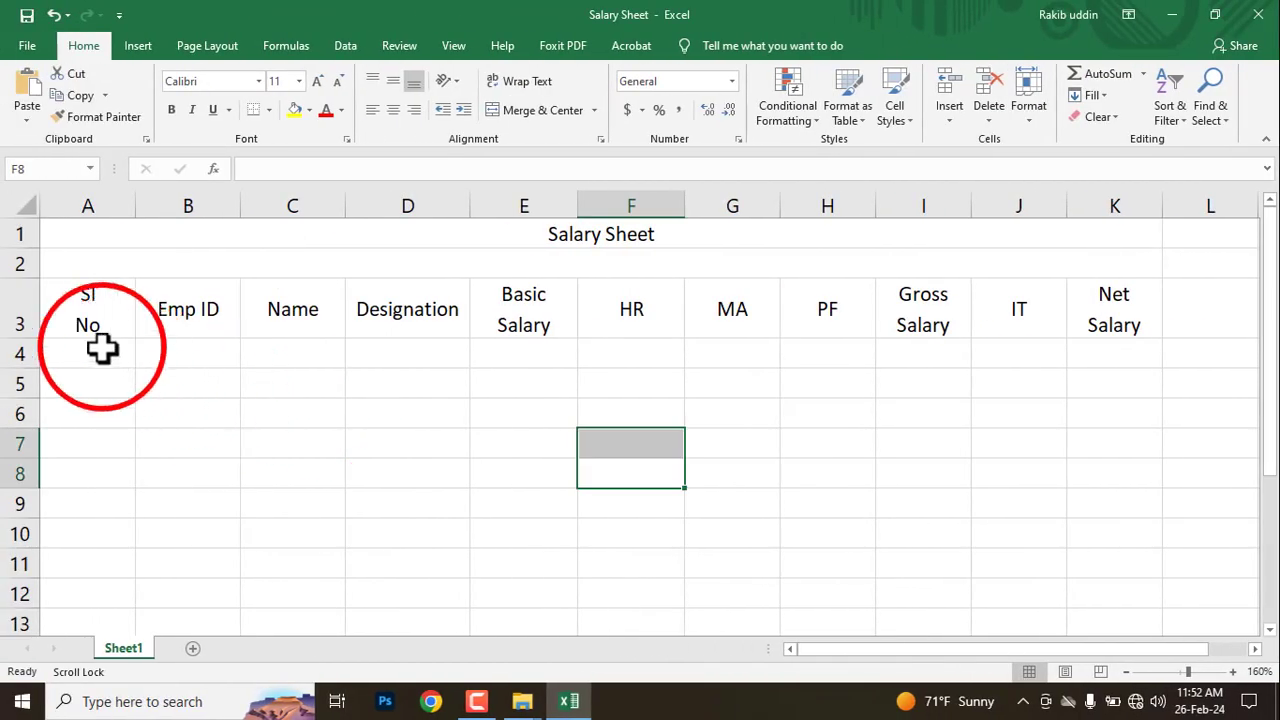
left_click(110, 358)
type("01")
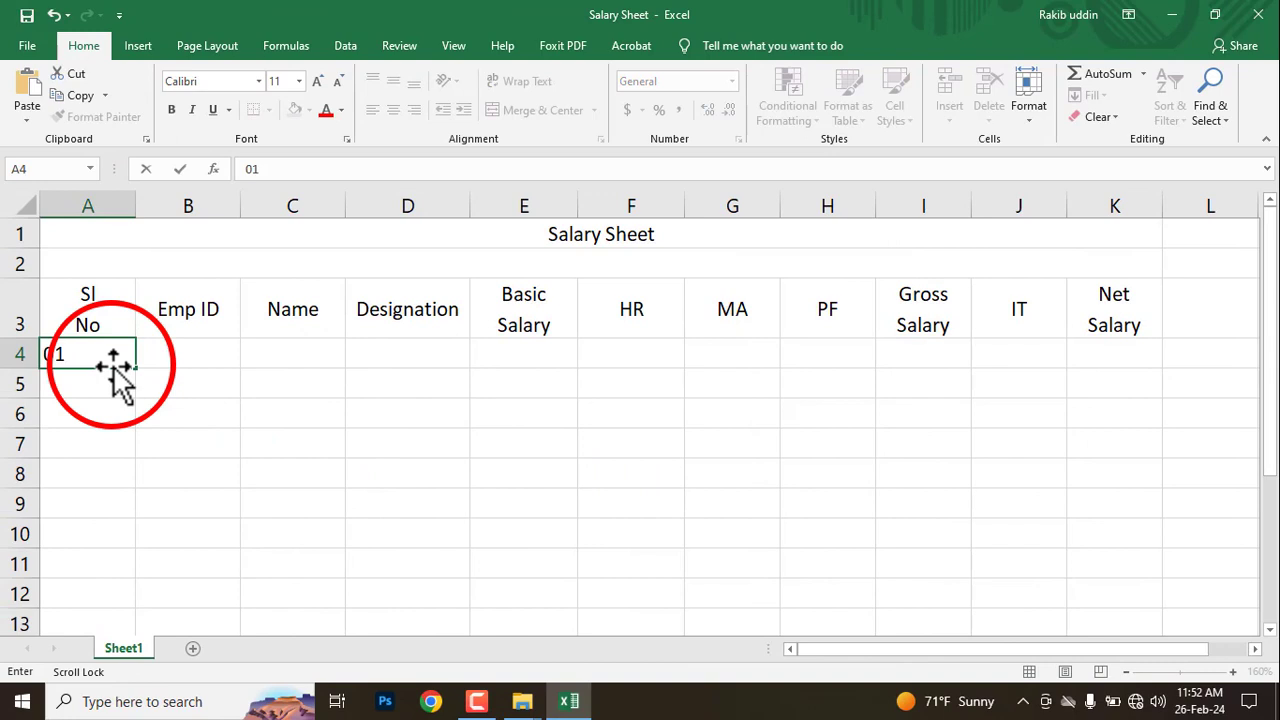
key("Return")
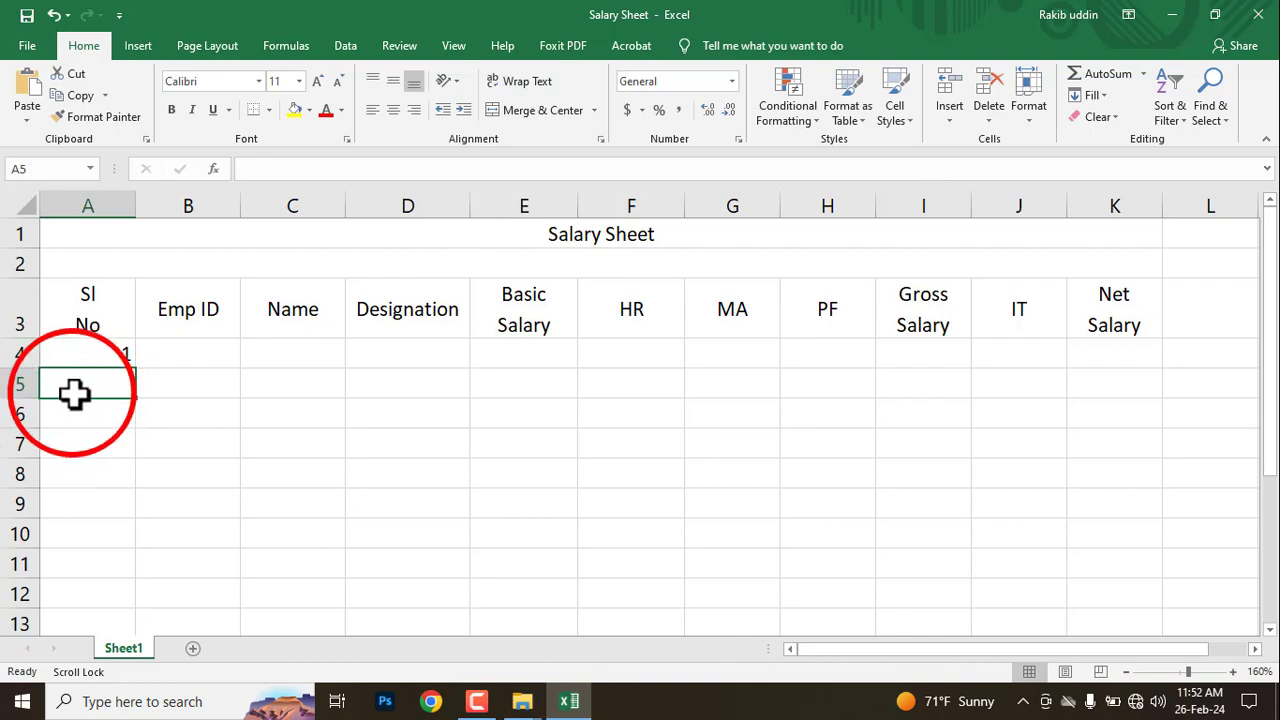
Format the serial number cells A4 to A13 as Text
scroll(75, 393, "down", 1)
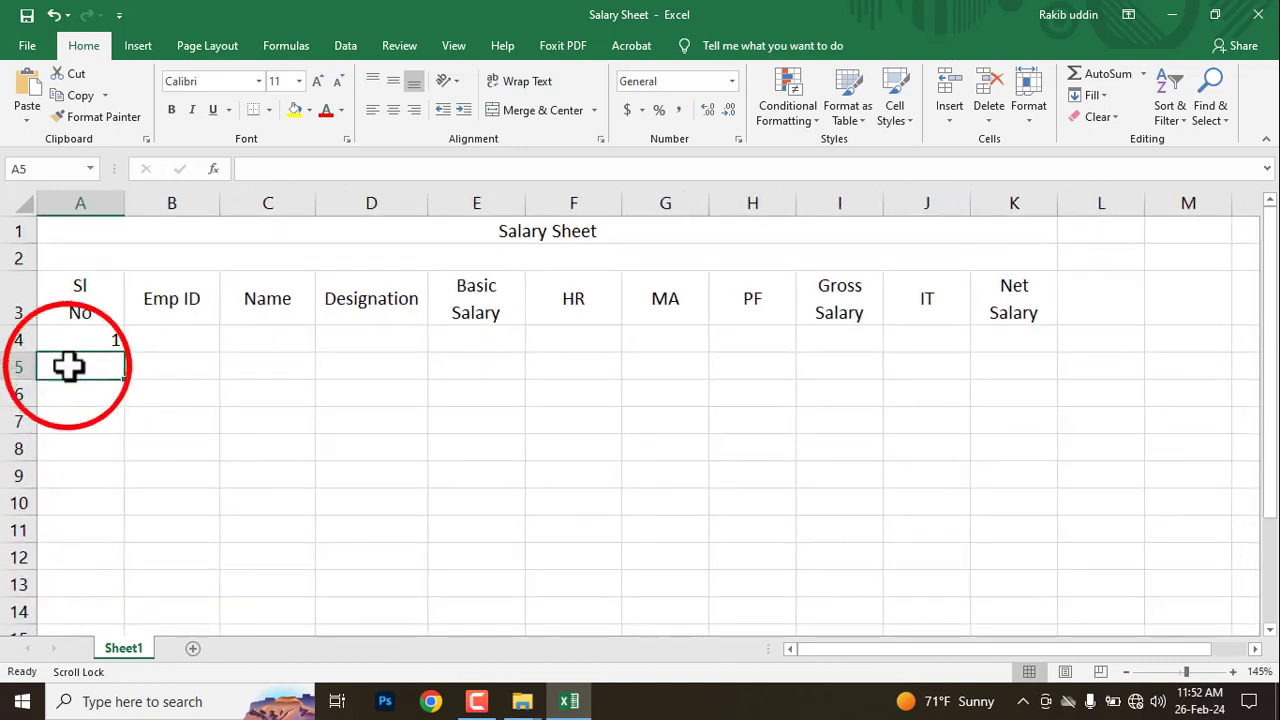
left_click(66, 343)
left_click_drag(66, 343, 56, 578)
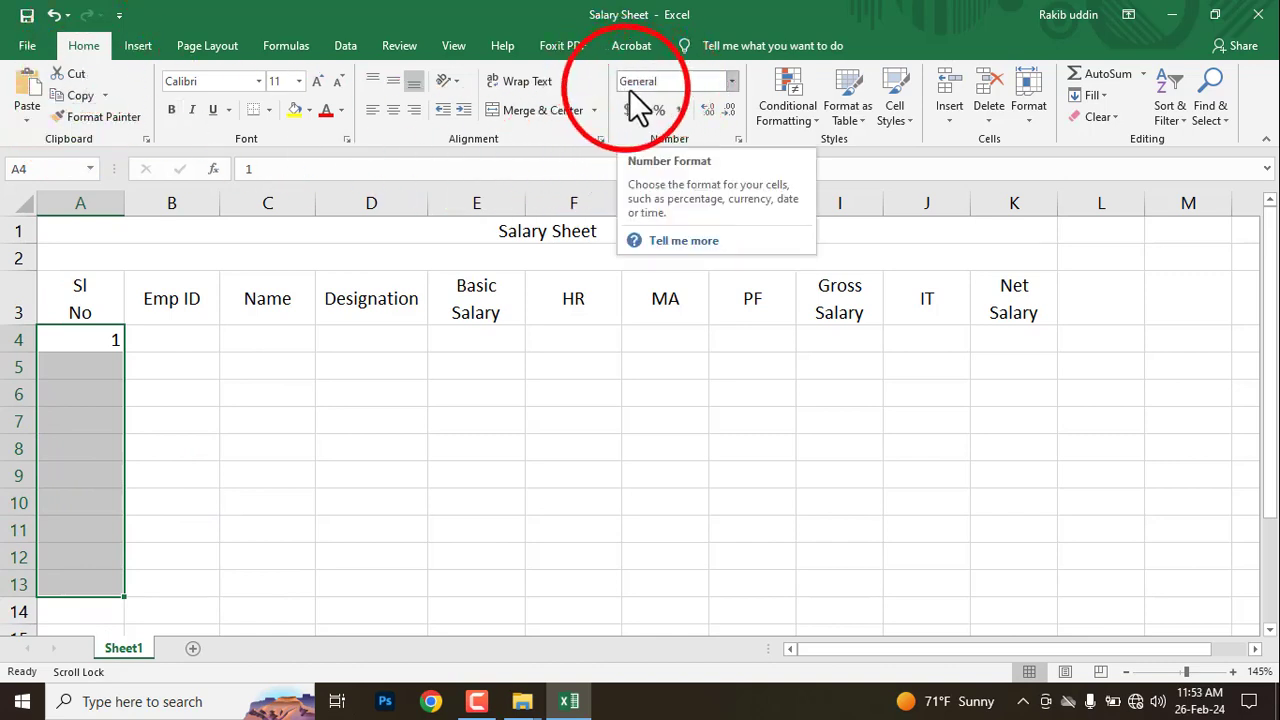
left_click(732, 82)
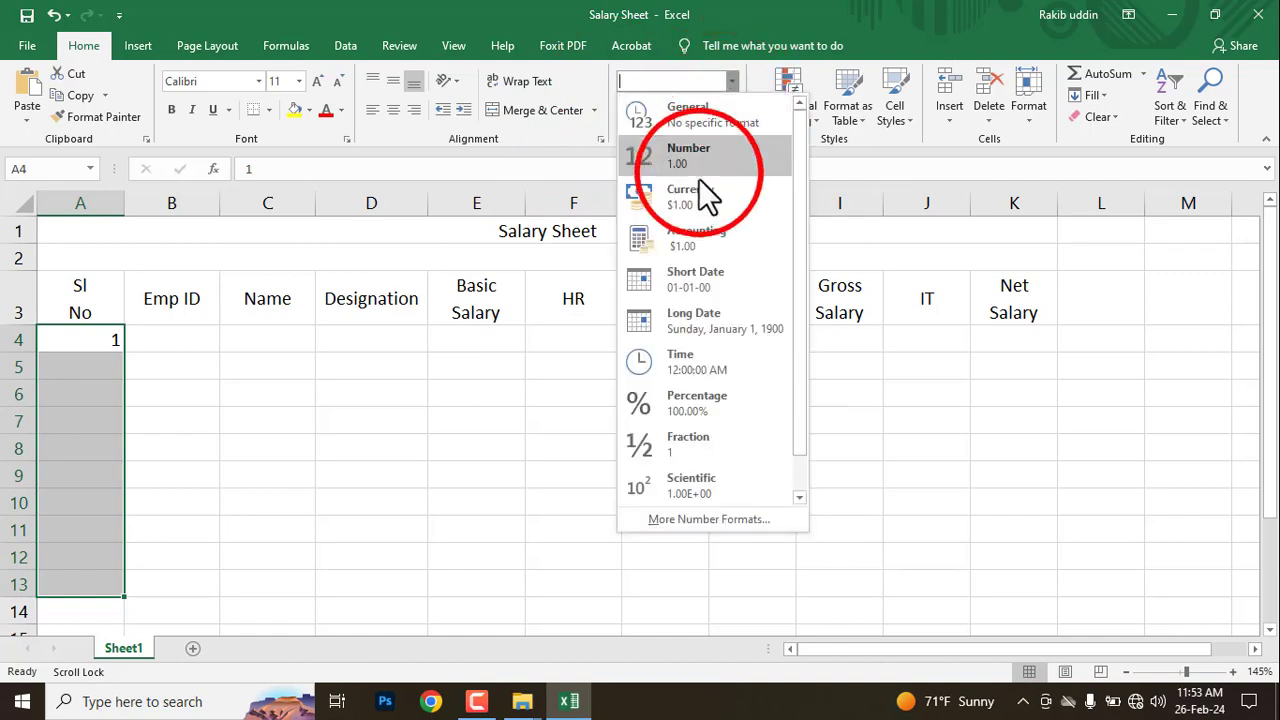
scroll(686, 418, "down", 1)
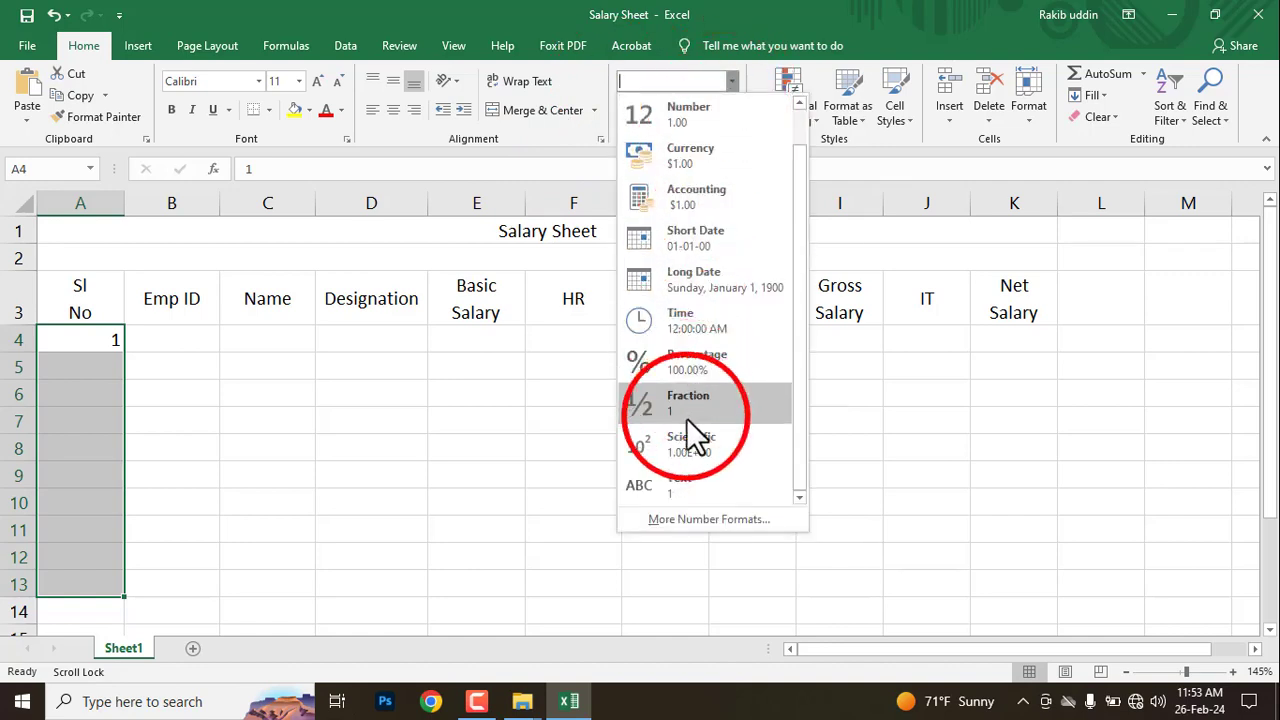
left_click(645, 485)
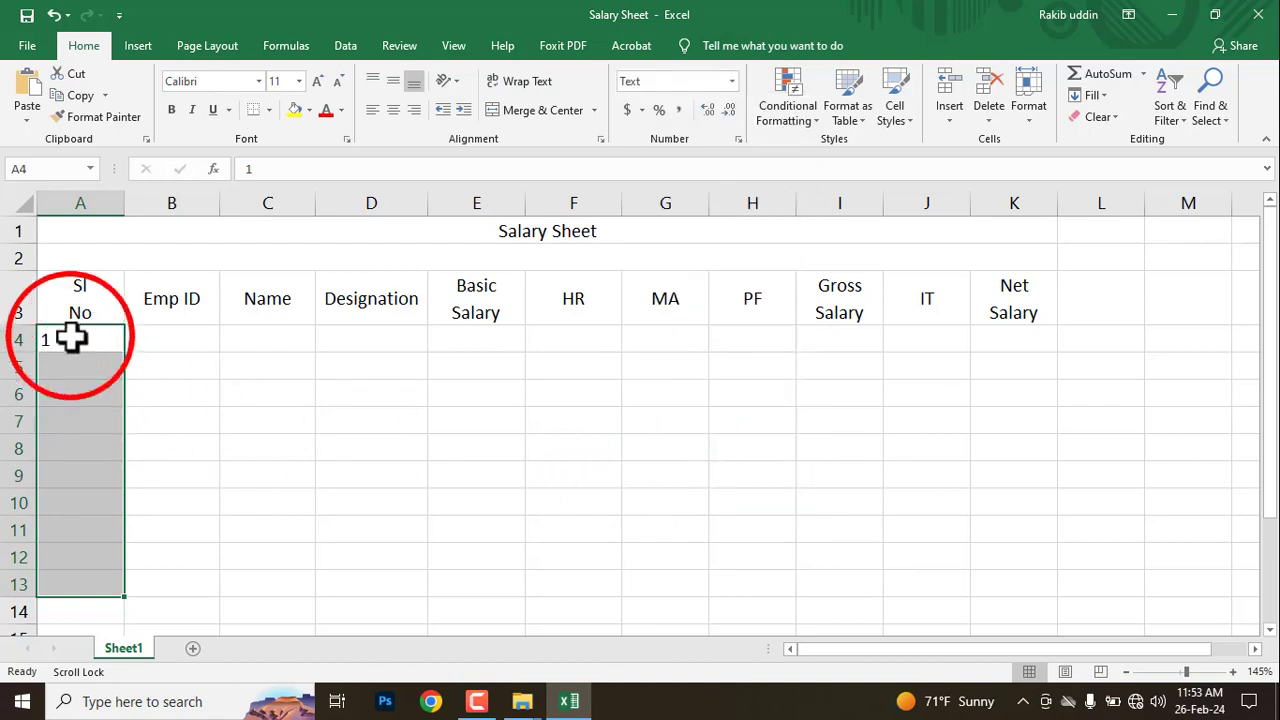
Enter 01 in cell A4 and 02 in A5, and continue the serial numbers down to 10 in A13
type("01")
key("Return")
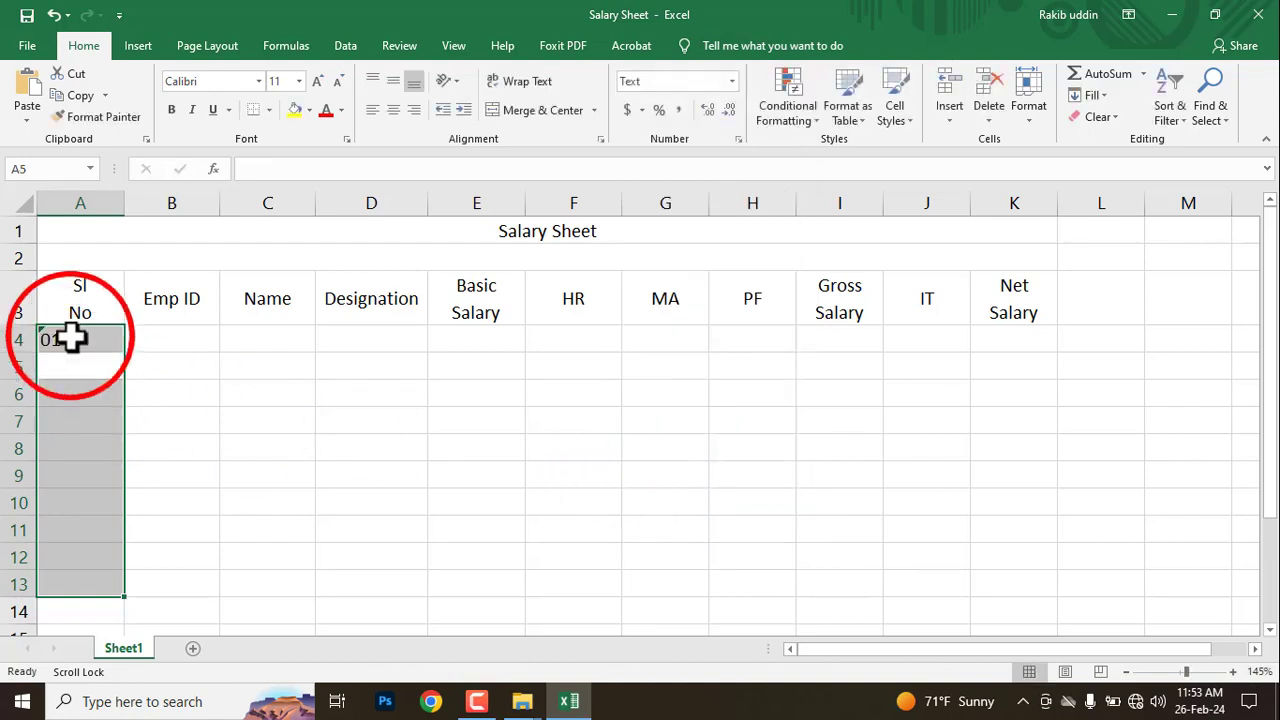
type("02")
key("Return")
left_click(171, 455)
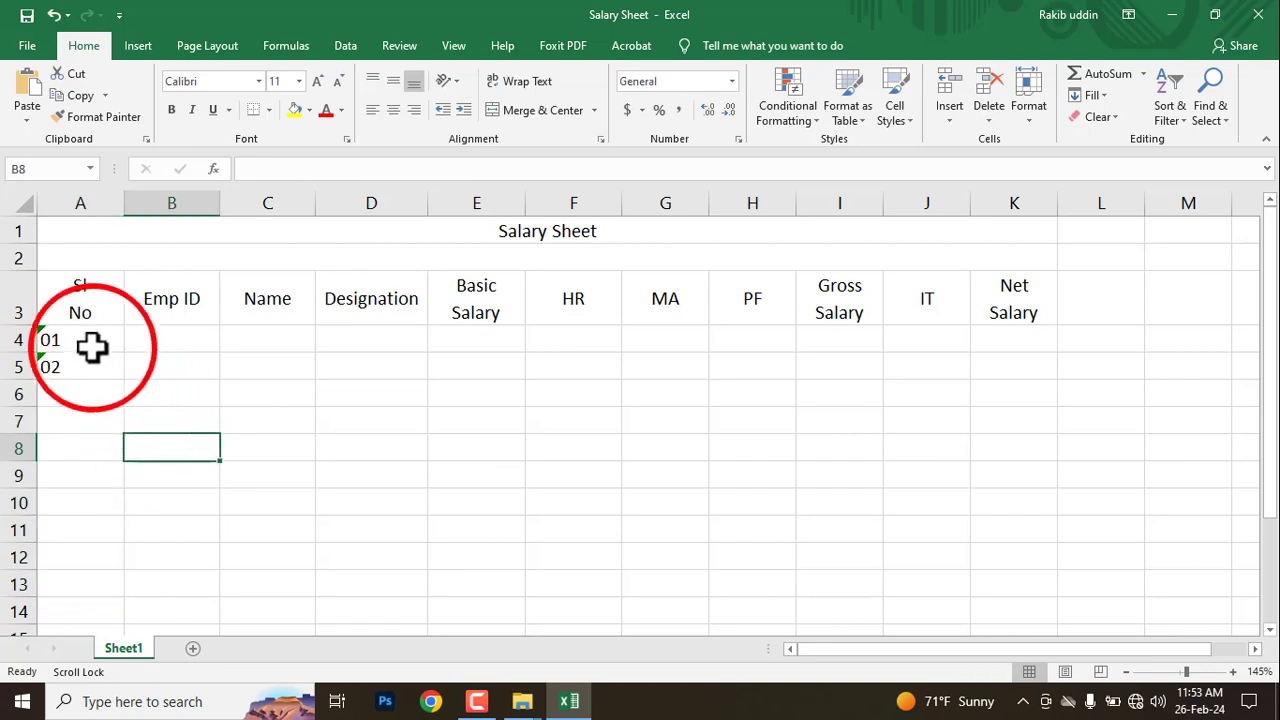
left_click_drag(92, 344, 95, 586)
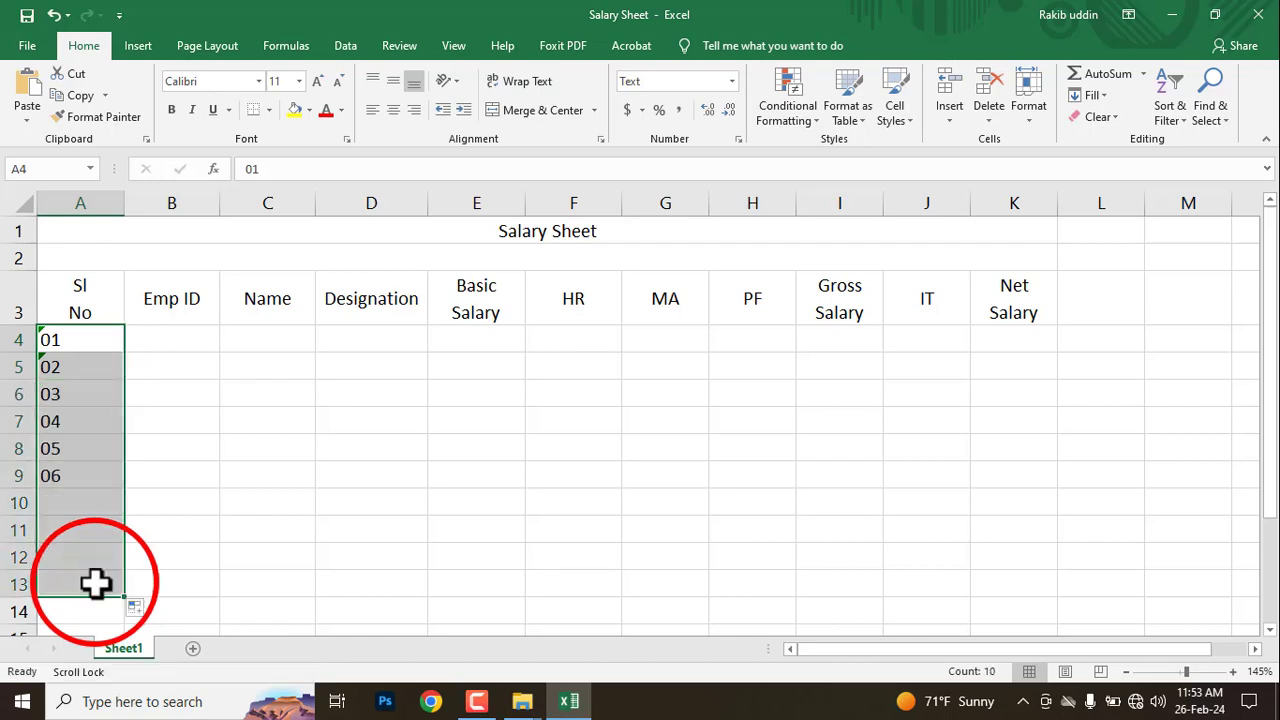
Center the serial numbers in A4 to A13 both horizontally and vertically
left_click(393, 110)
left_click(393, 80)
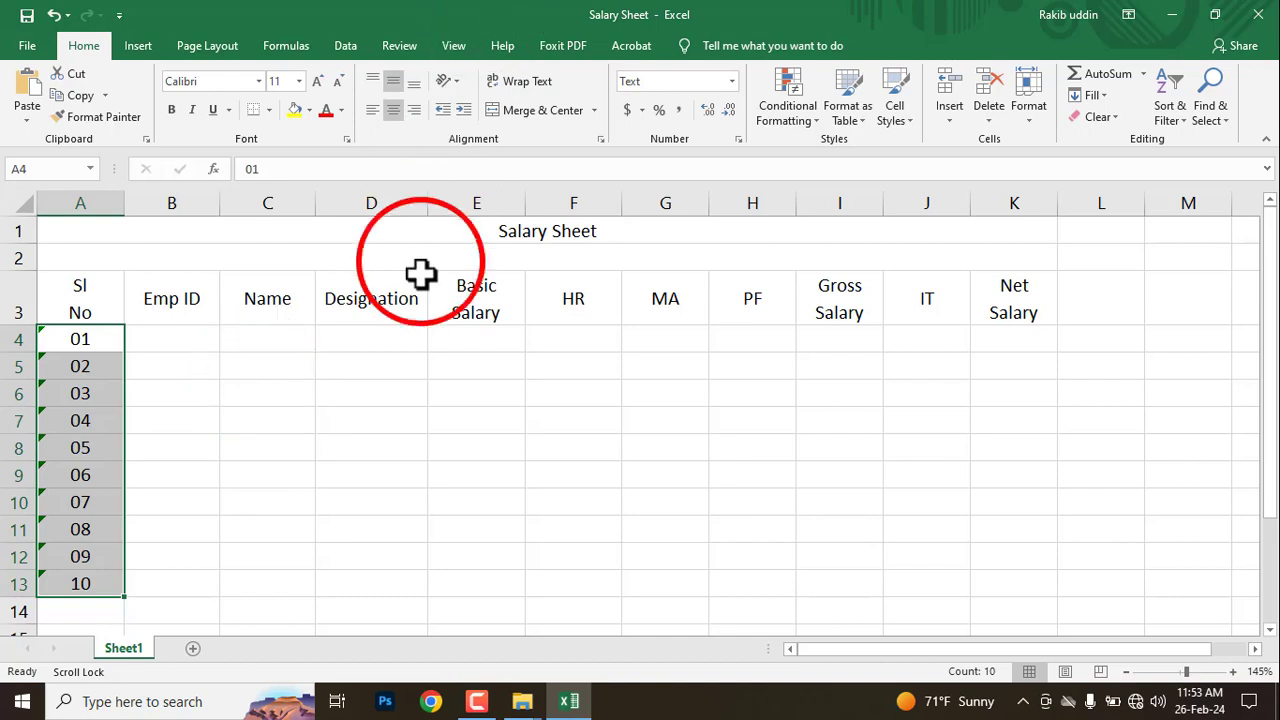
left_click(385, 372)
Apply All Borders to the whole salary table, from cell A1 to K13
left_click_drag(72, 293, 206, 569)
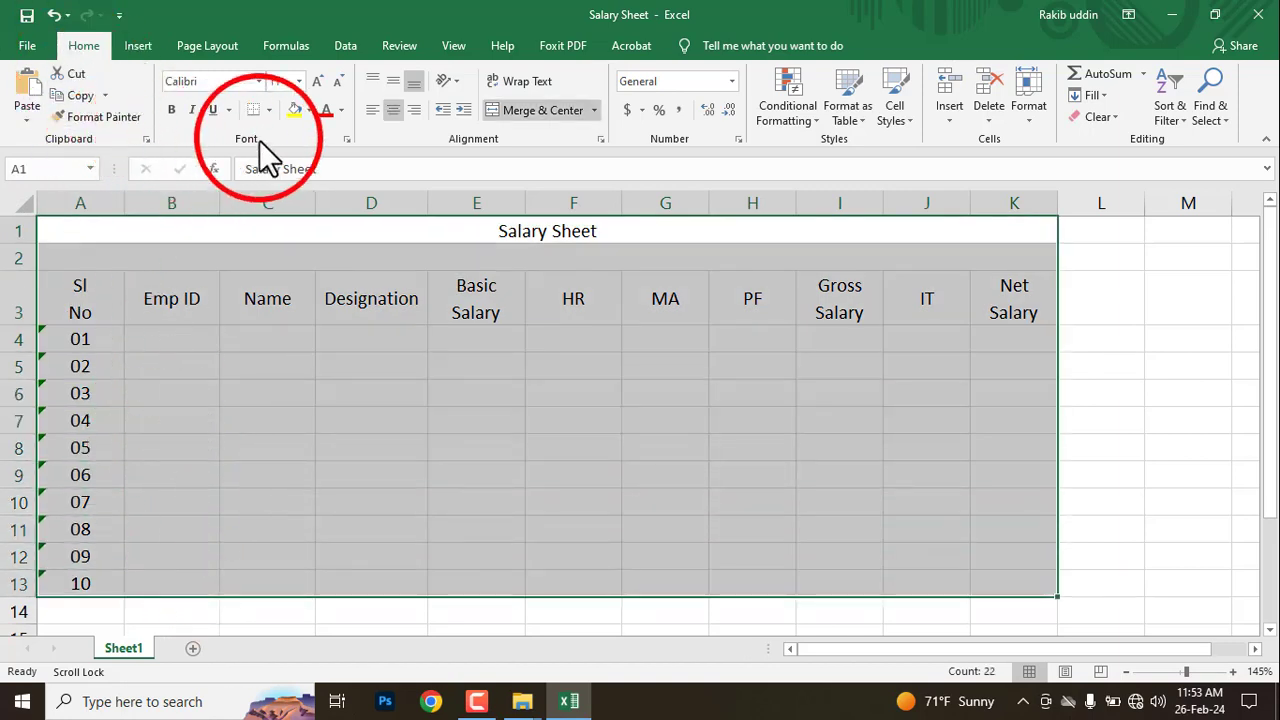
left_click(268, 110)
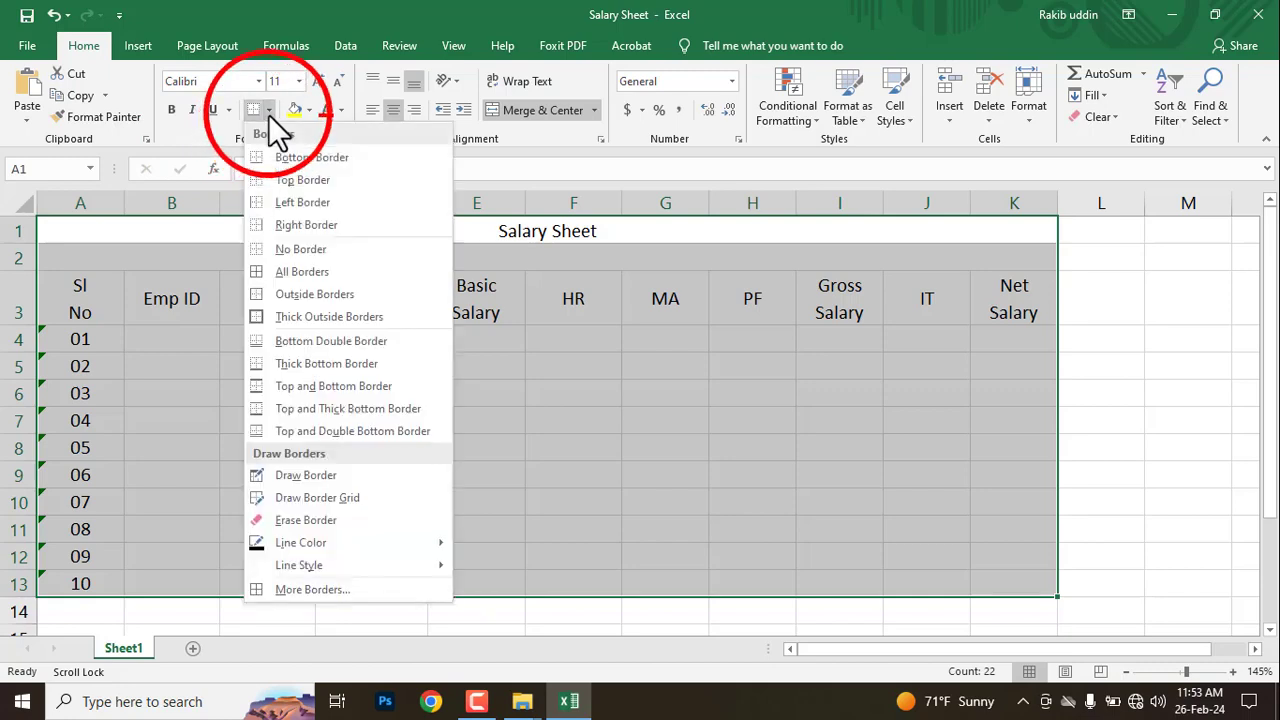
left_click(268, 277)
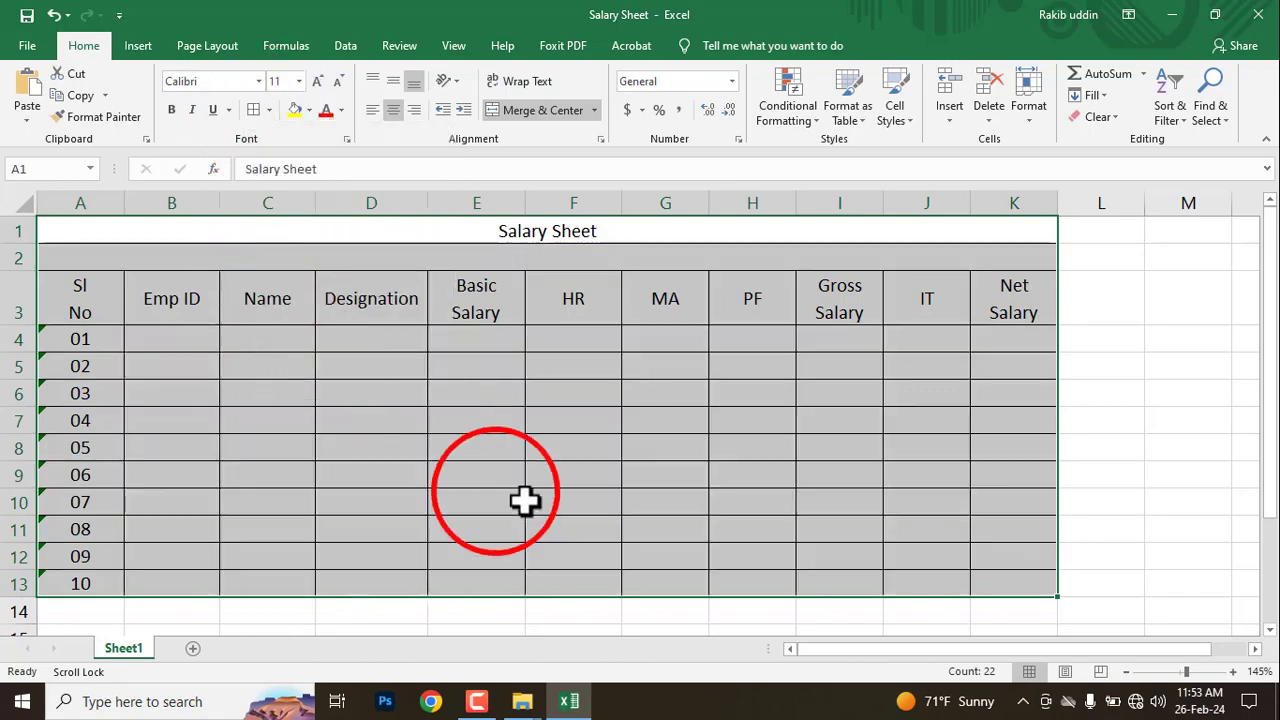
left_click(282, 393)
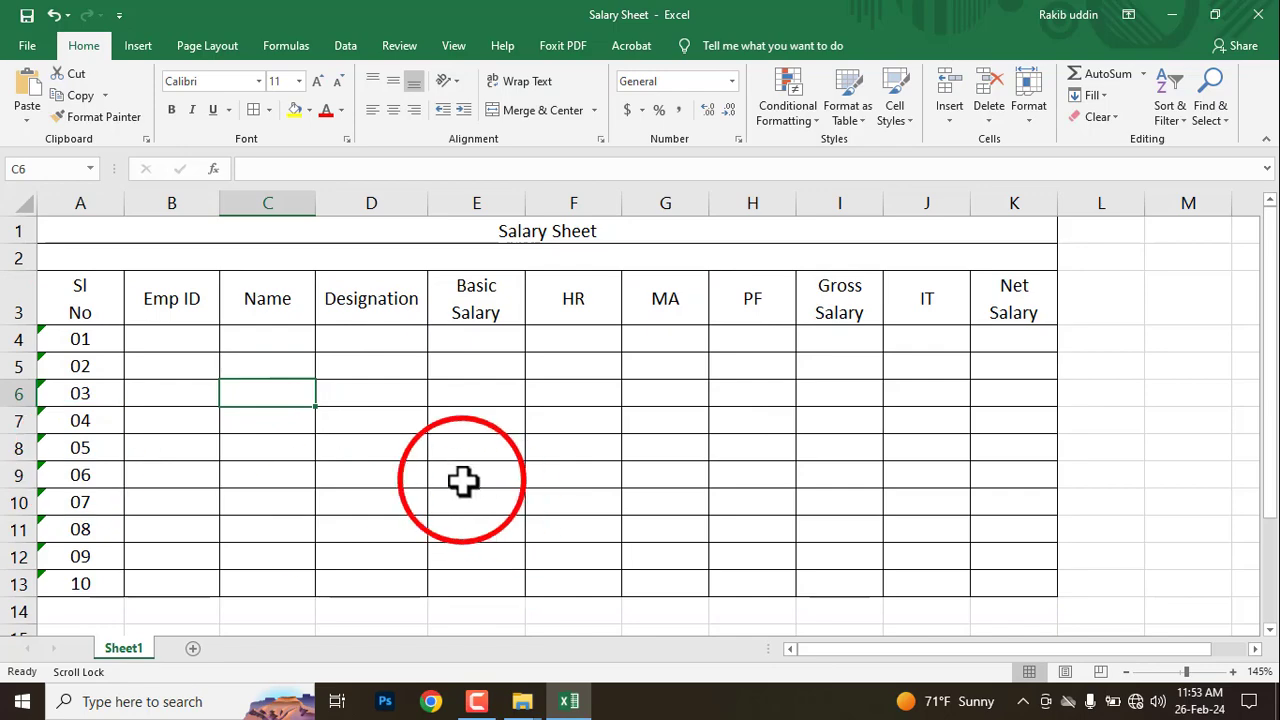
Examine the font and font size requirements under Condition For the job in the NSDA-Tools-2 PDF, marking each one temporarily
key("alt+Tab")
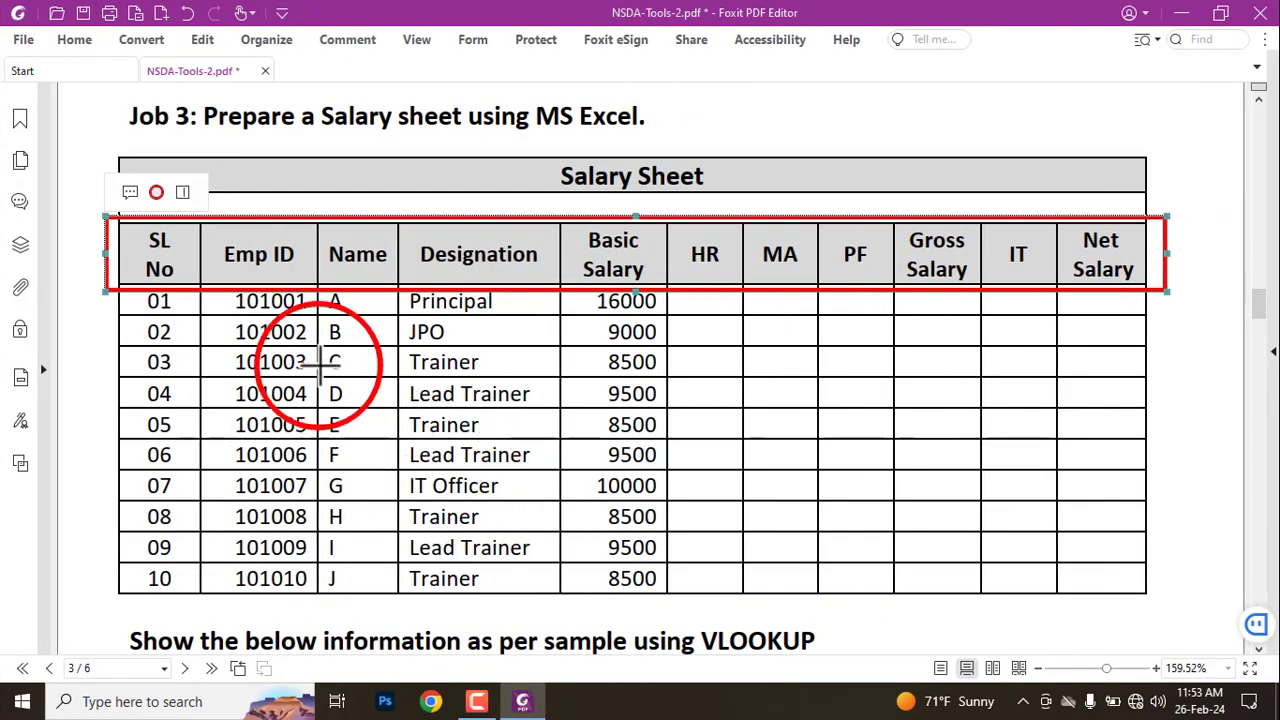
scroll(225, 330, "down", 2)
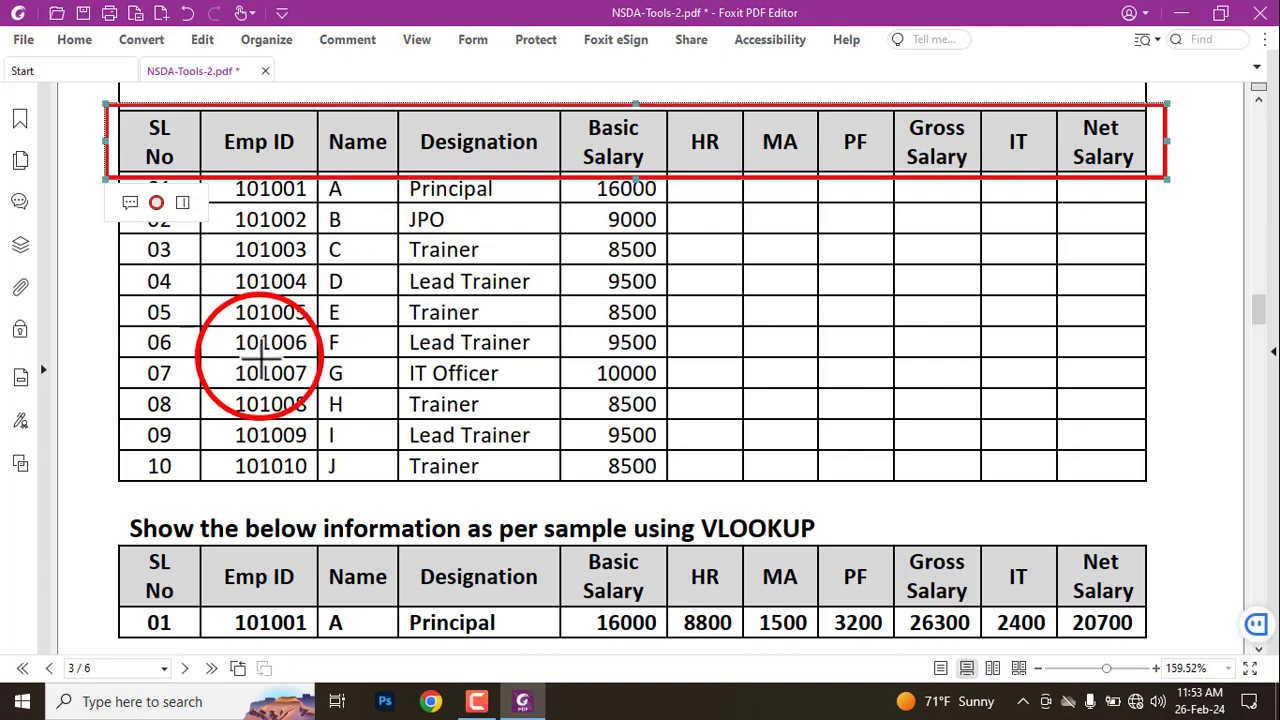
scroll(260, 366, "down", 4)
scroll(268, 370, "down", 2)
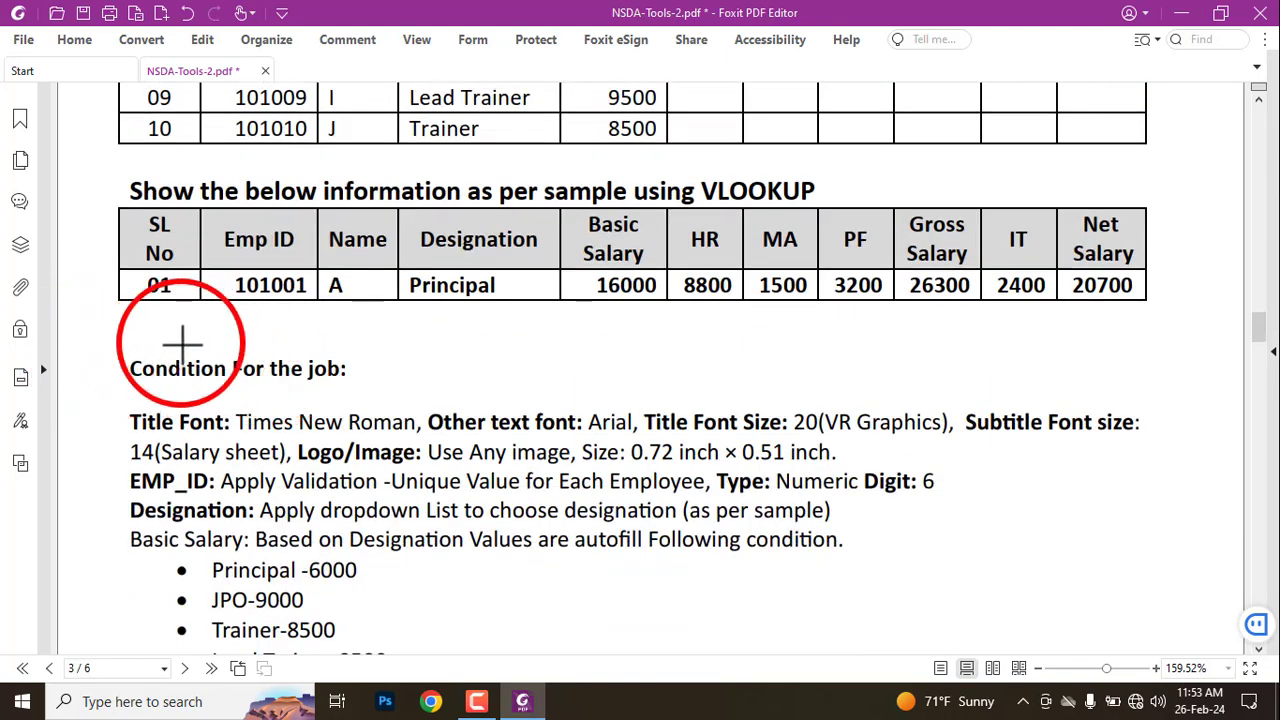
scroll(182, 343, "down", 1)
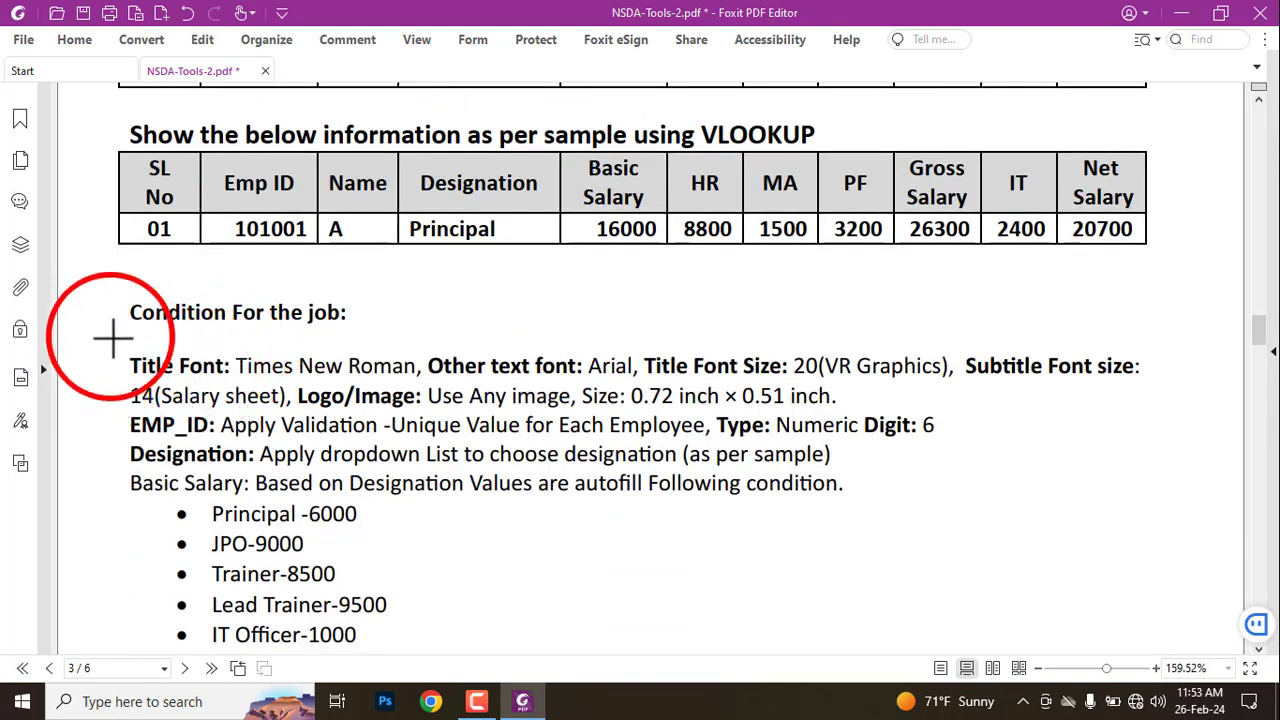
left_click_drag(113, 343, 252, 386)
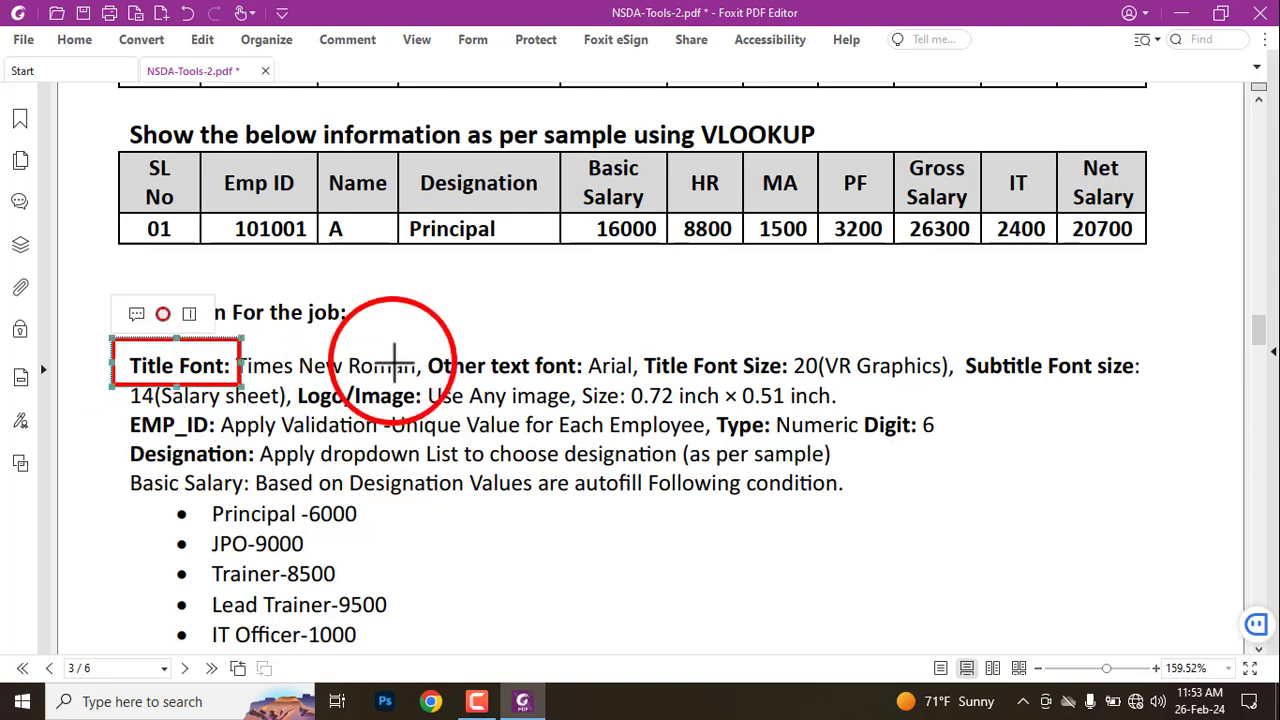
key("ctrl+z")
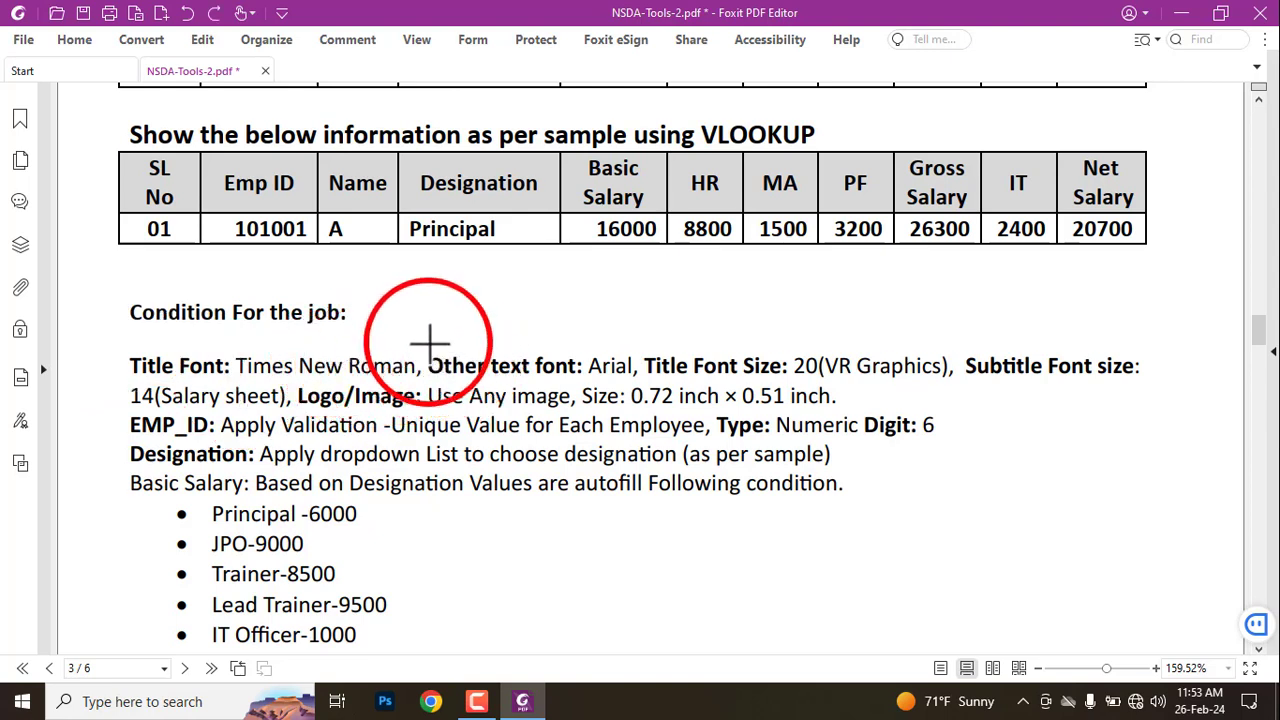
left_click_drag(426, 342, 644, 391)
key("ctrl+z")
left_click_drag(645, 346, 828, 391)
key("ctrl+z")
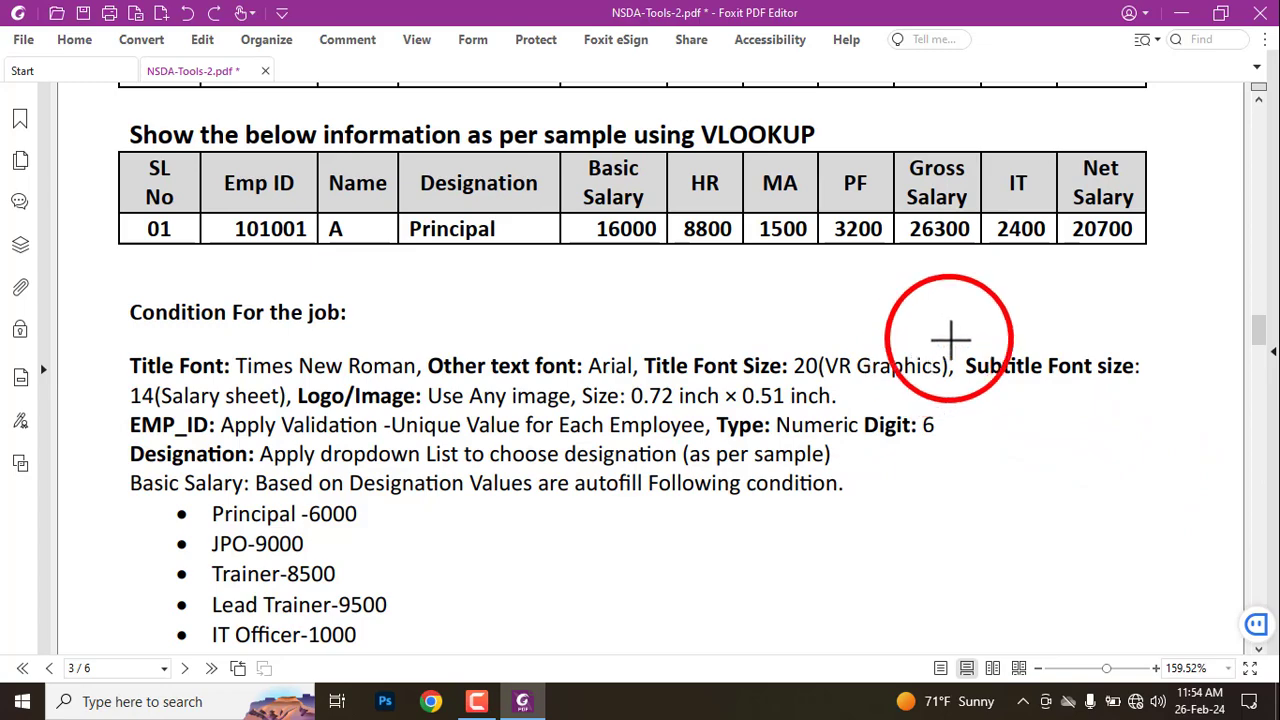
left_click_drag(950, 338, 1158, 402)
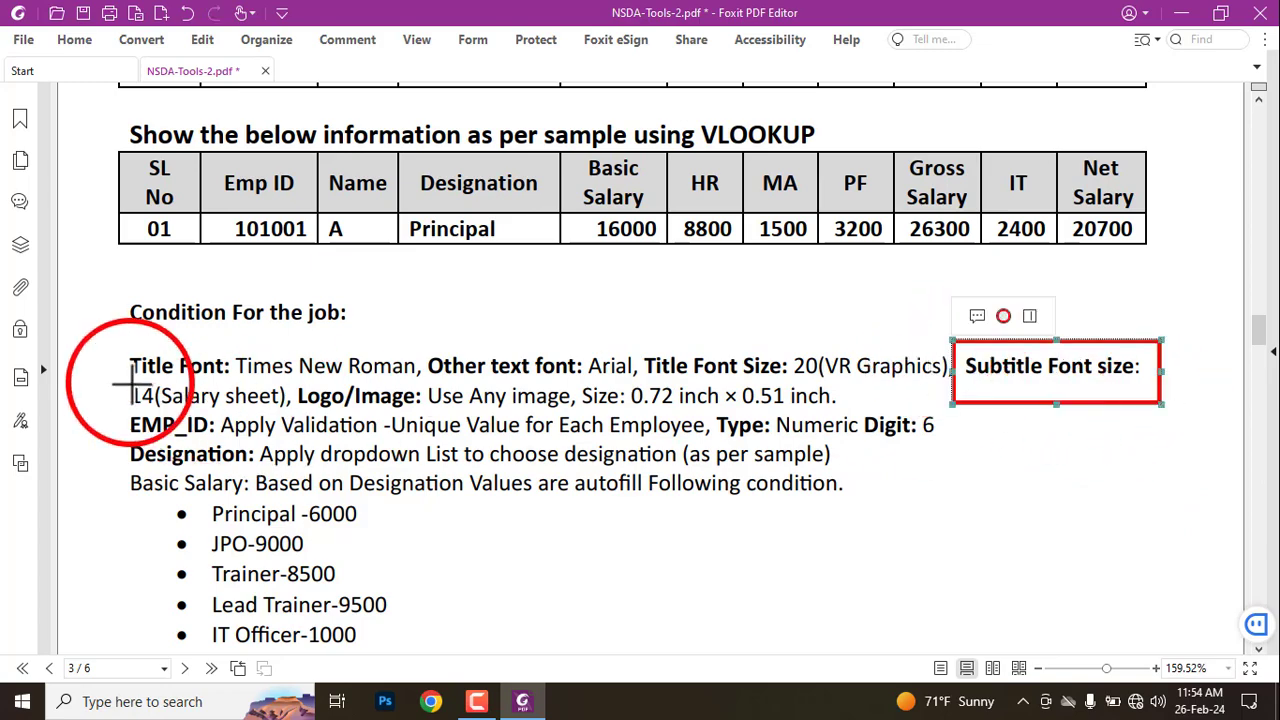
key("ctrl+z")
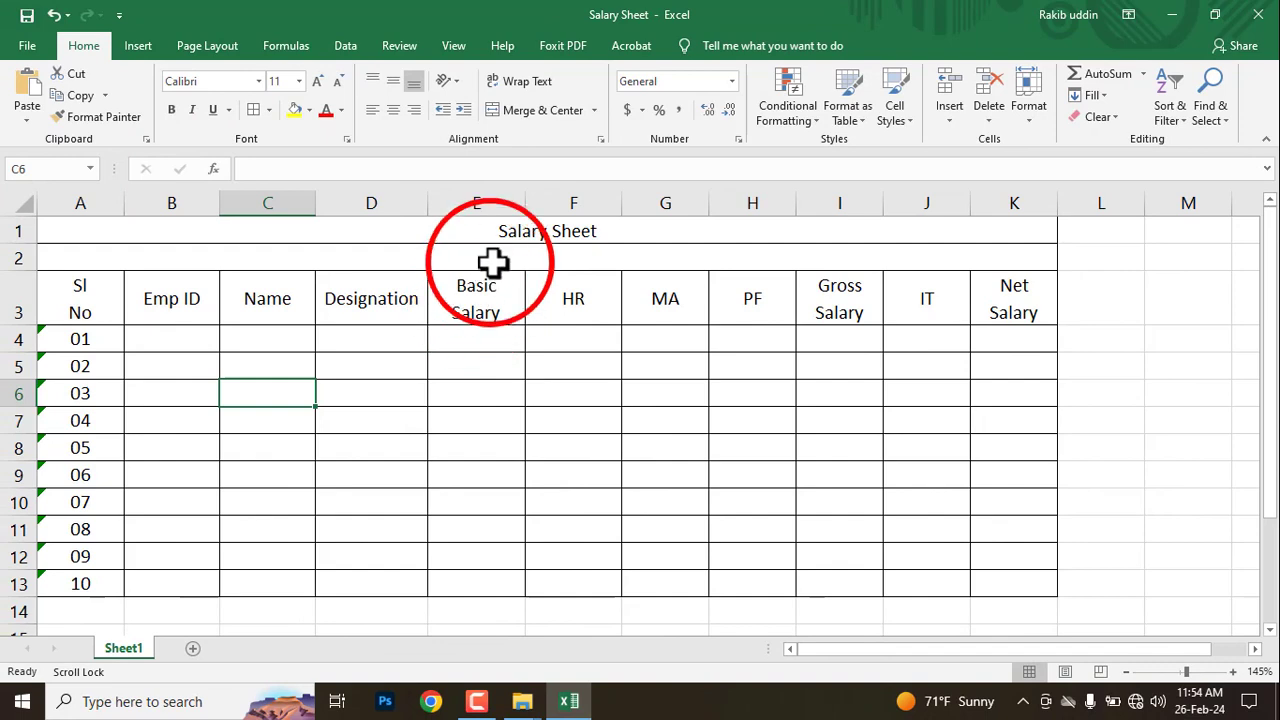
Set the font of the Salary Sheet title in row 1 of the Excel sheet to Times New Roman
left_click(500, 234)
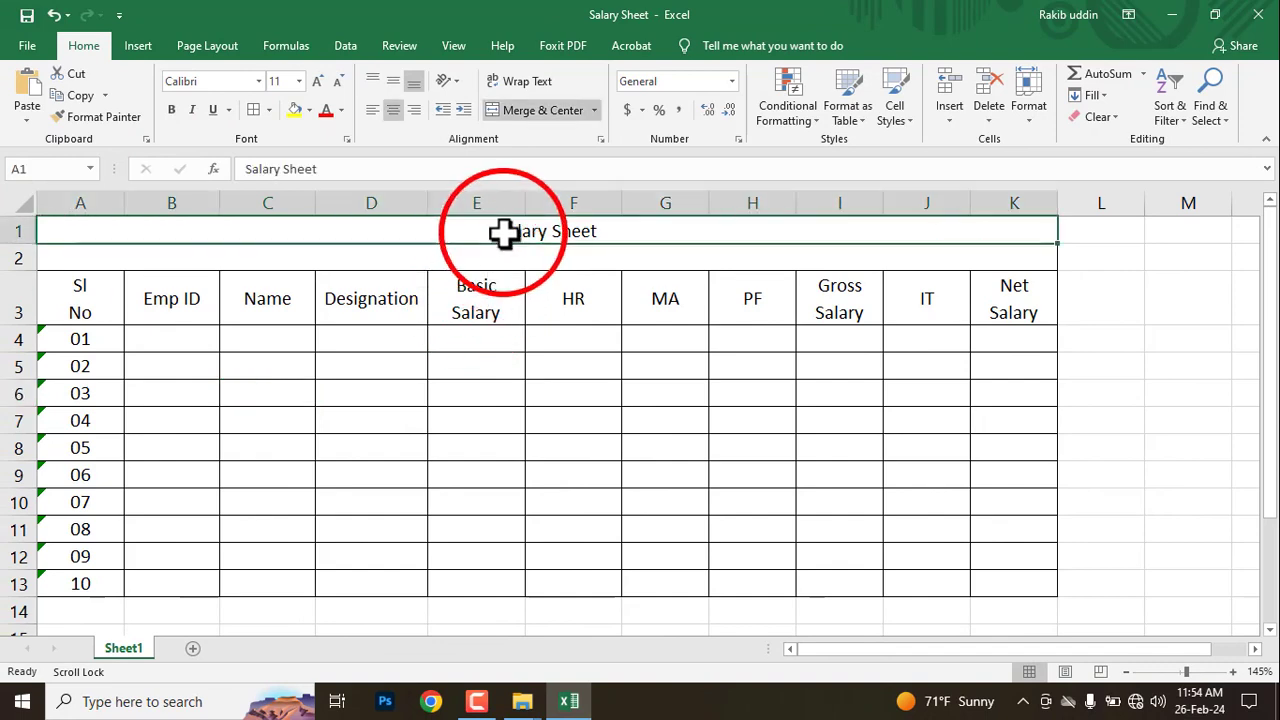
left_click(258, 81)
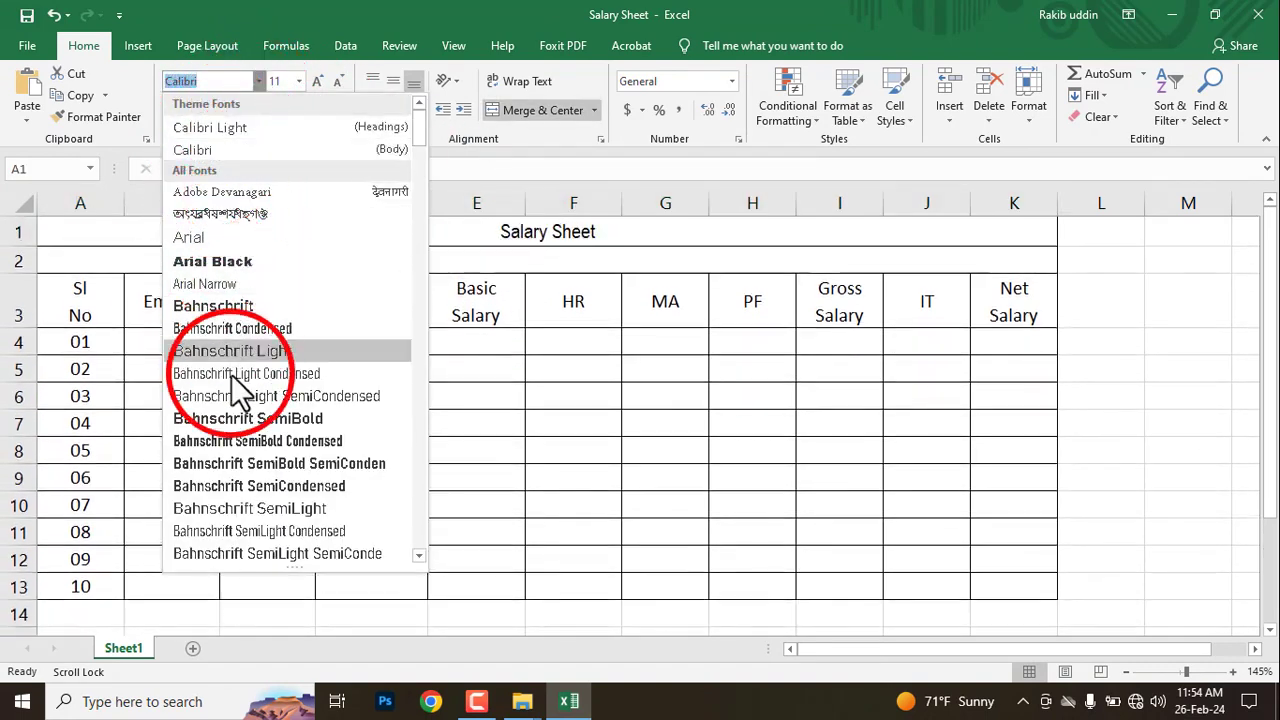
left_click_drag(420, 137, 309, 134)
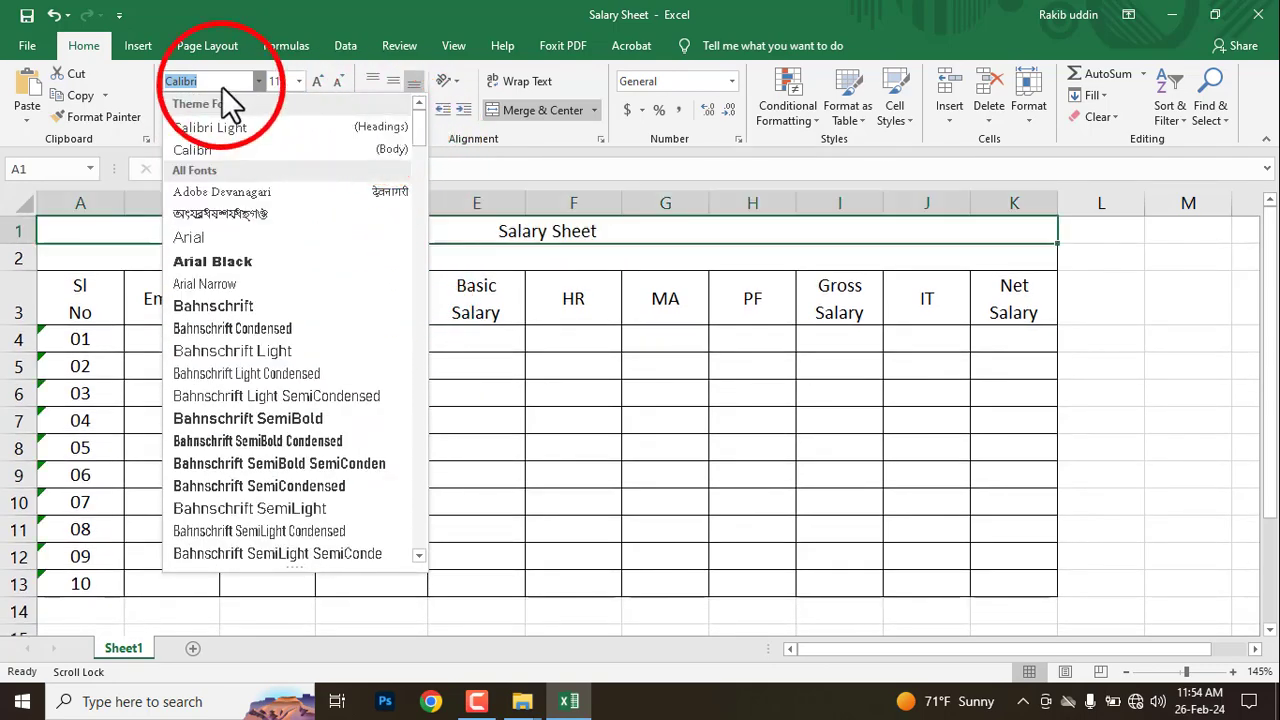
type("Times New Roma")
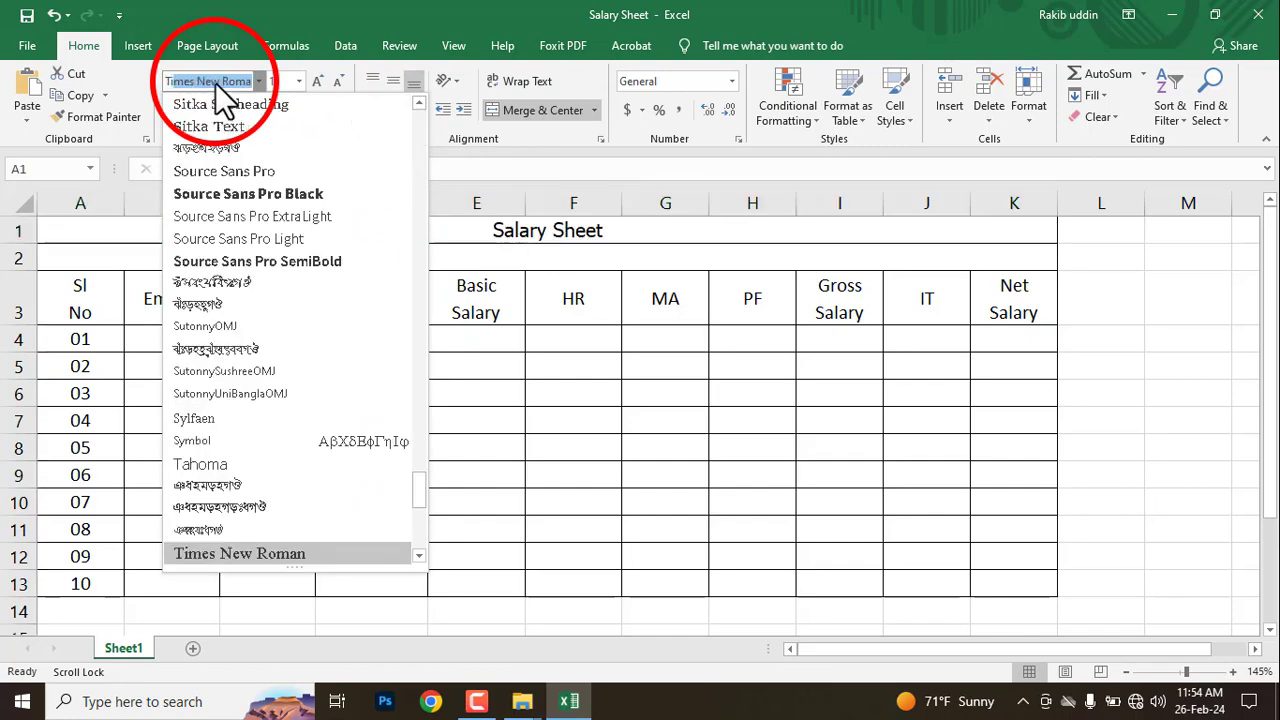
key("Return")
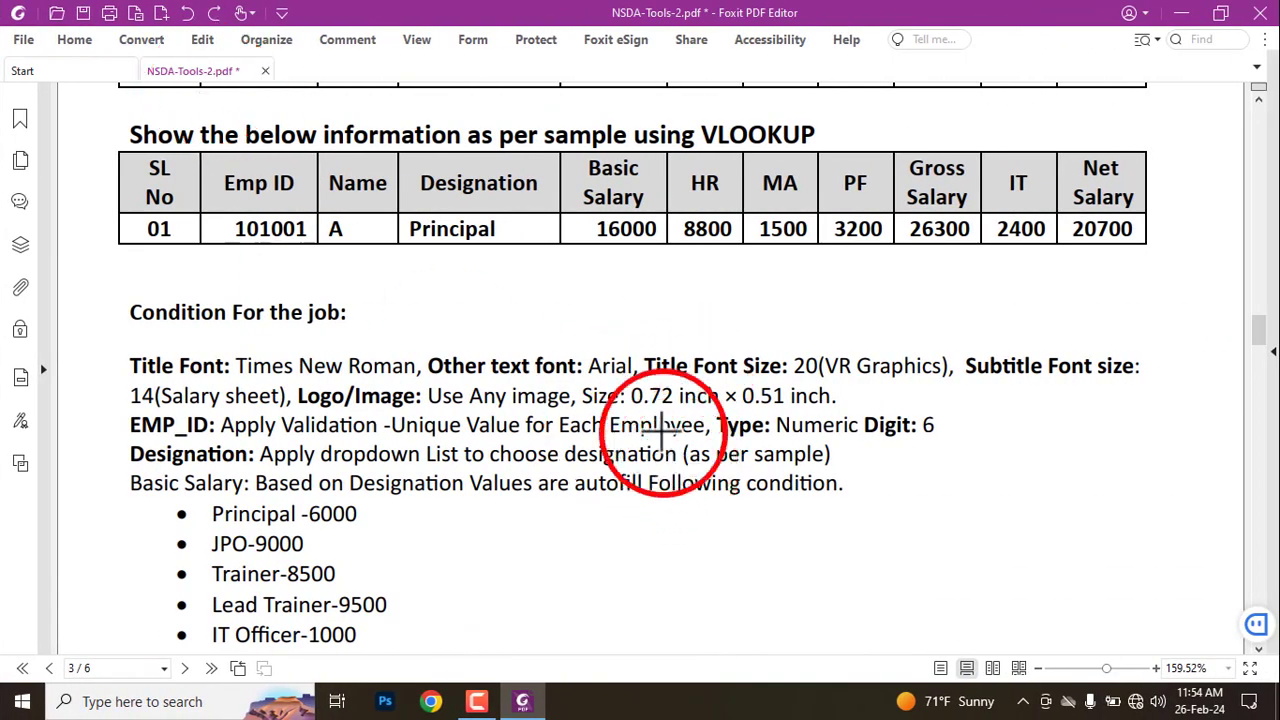
Check the title font size condition in the PDF and set the Salary Sheet title to size 20
left_click_drag(768, 346, 836, 396)
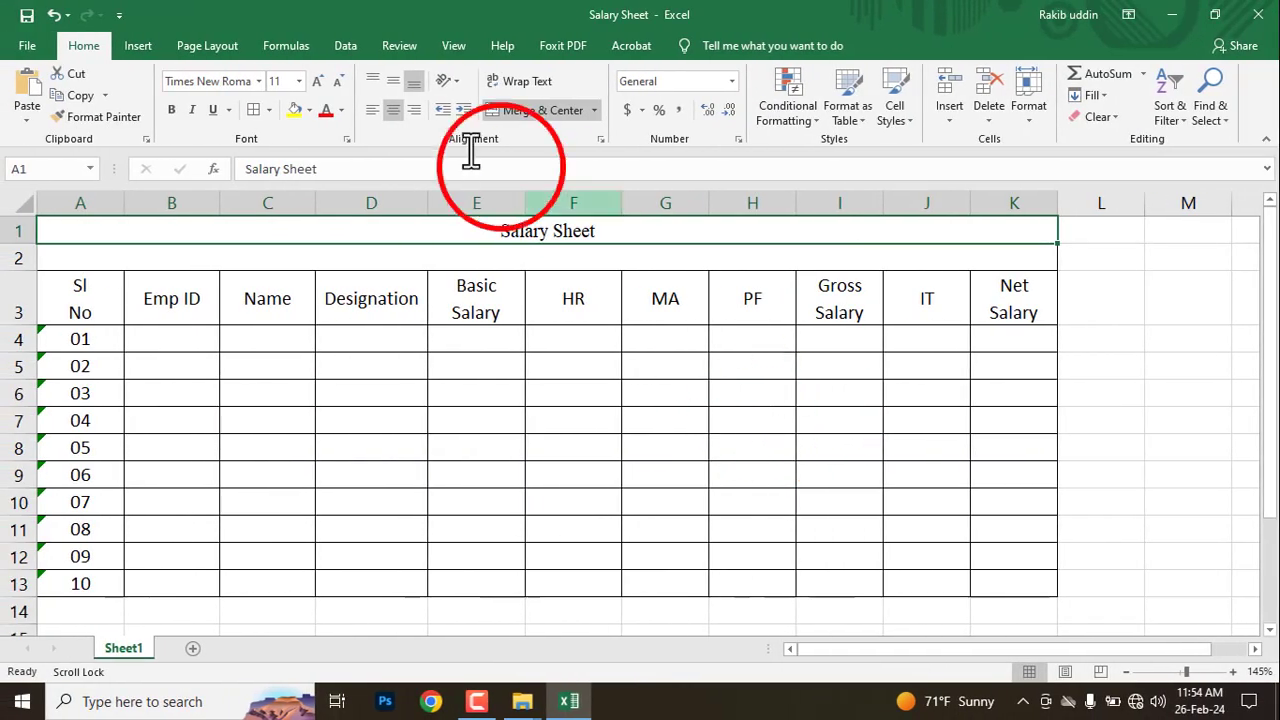
left_click(279, 82)
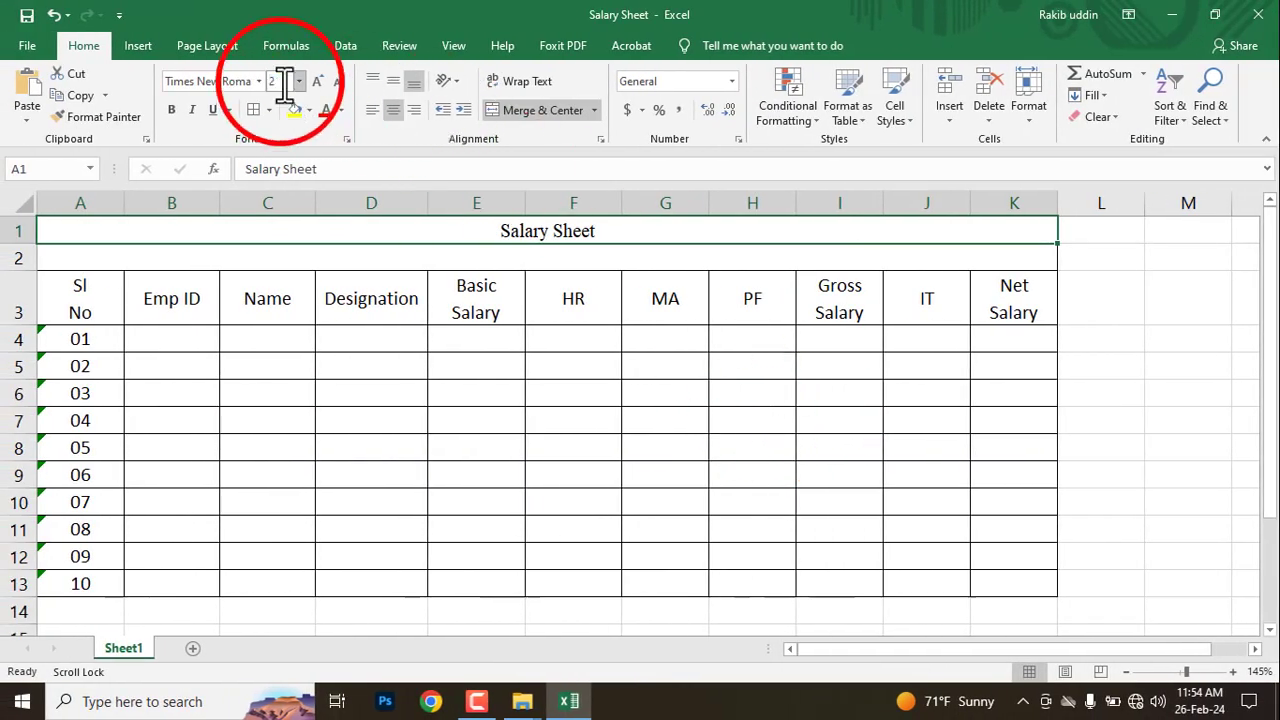
key("Return")
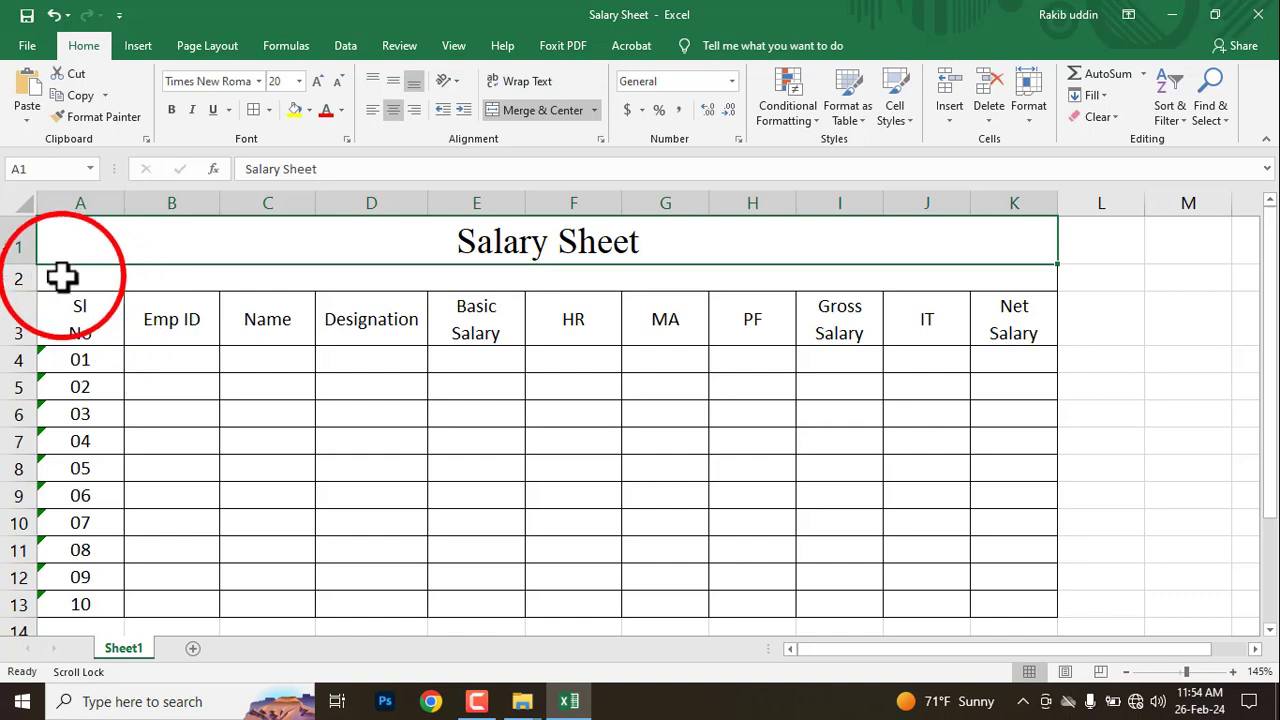
Set the font of the cells below the title, A2 to K13, to Arial at size 14
left_click(50, 277)
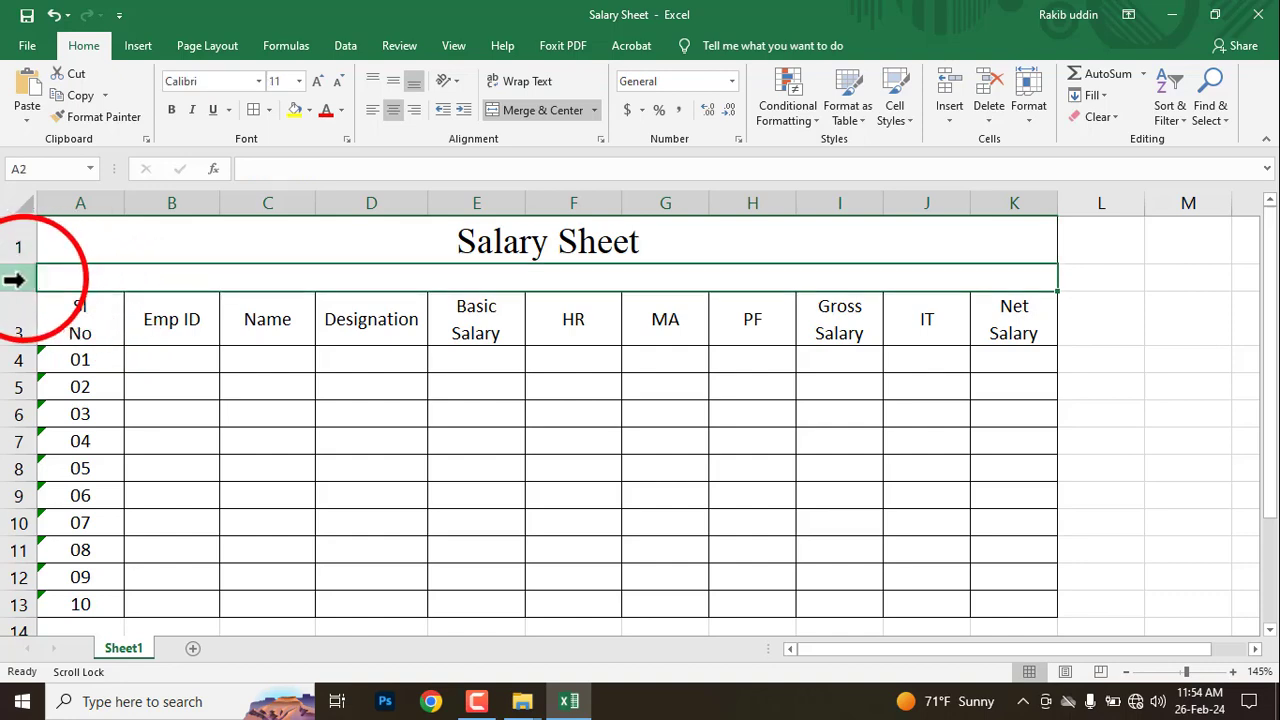
left_click_drag(63, 277, 73, 600)
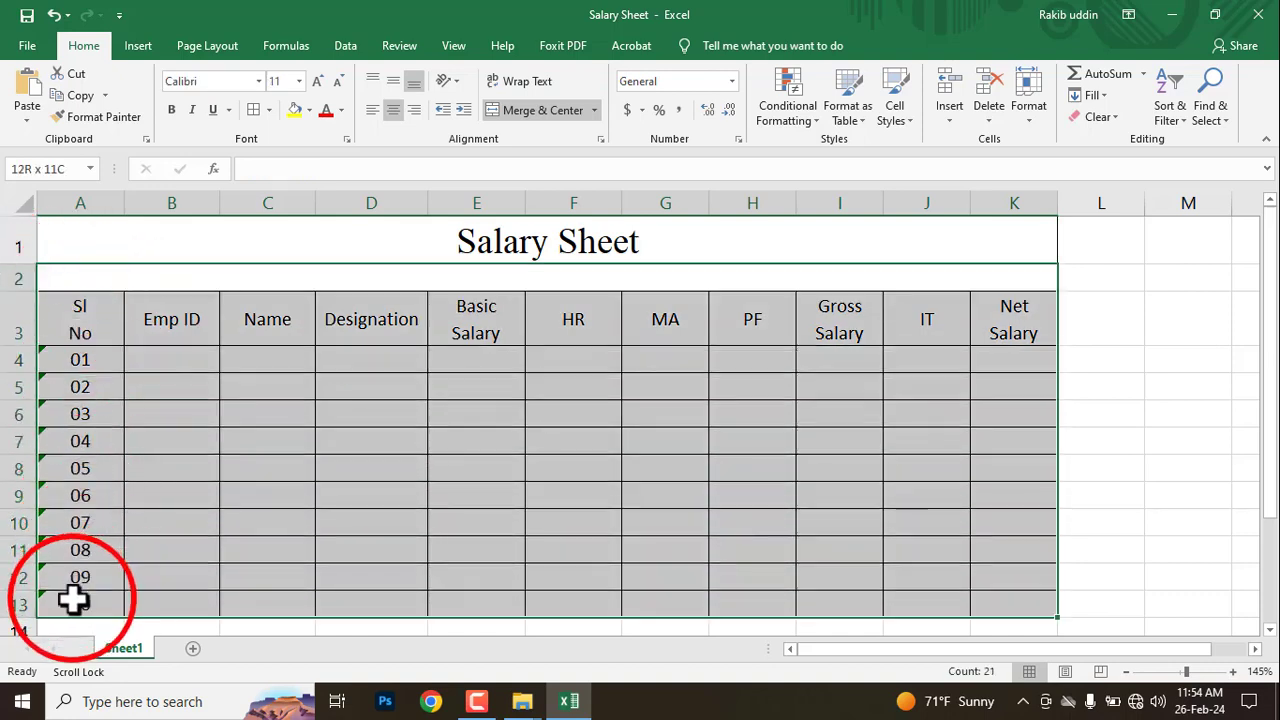
left_click(258, 81)
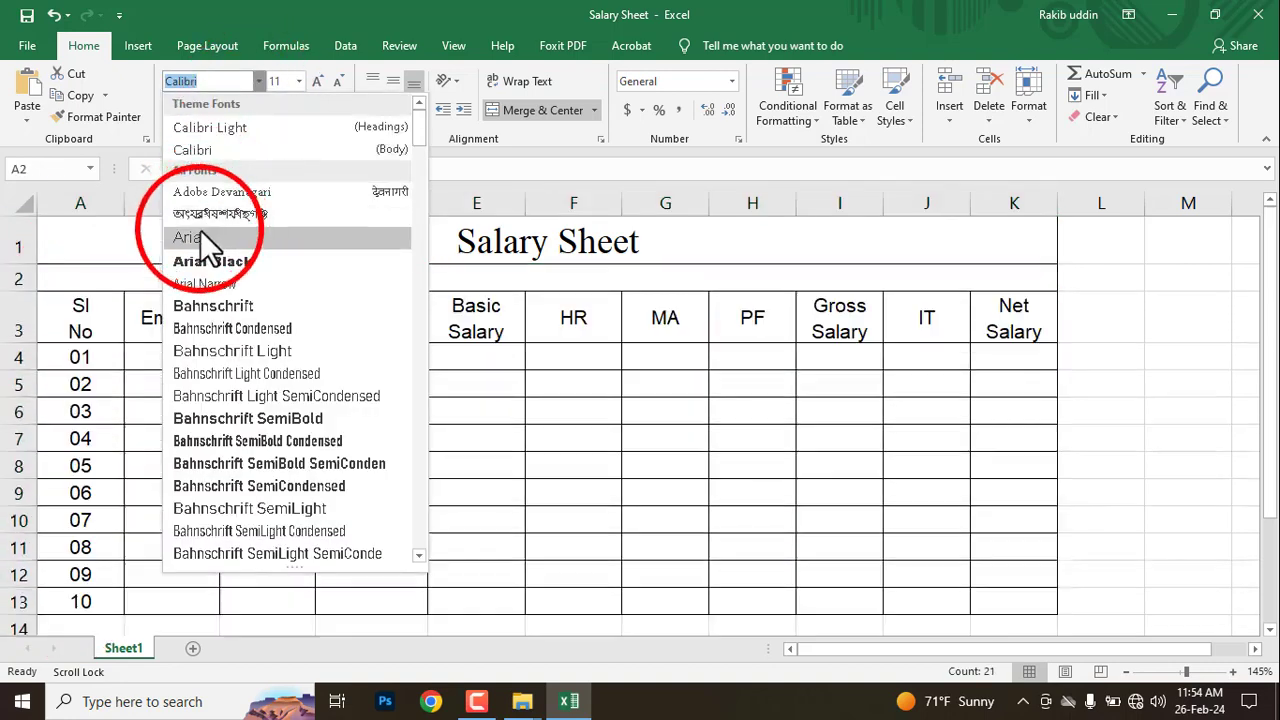
left_click(203, 240)
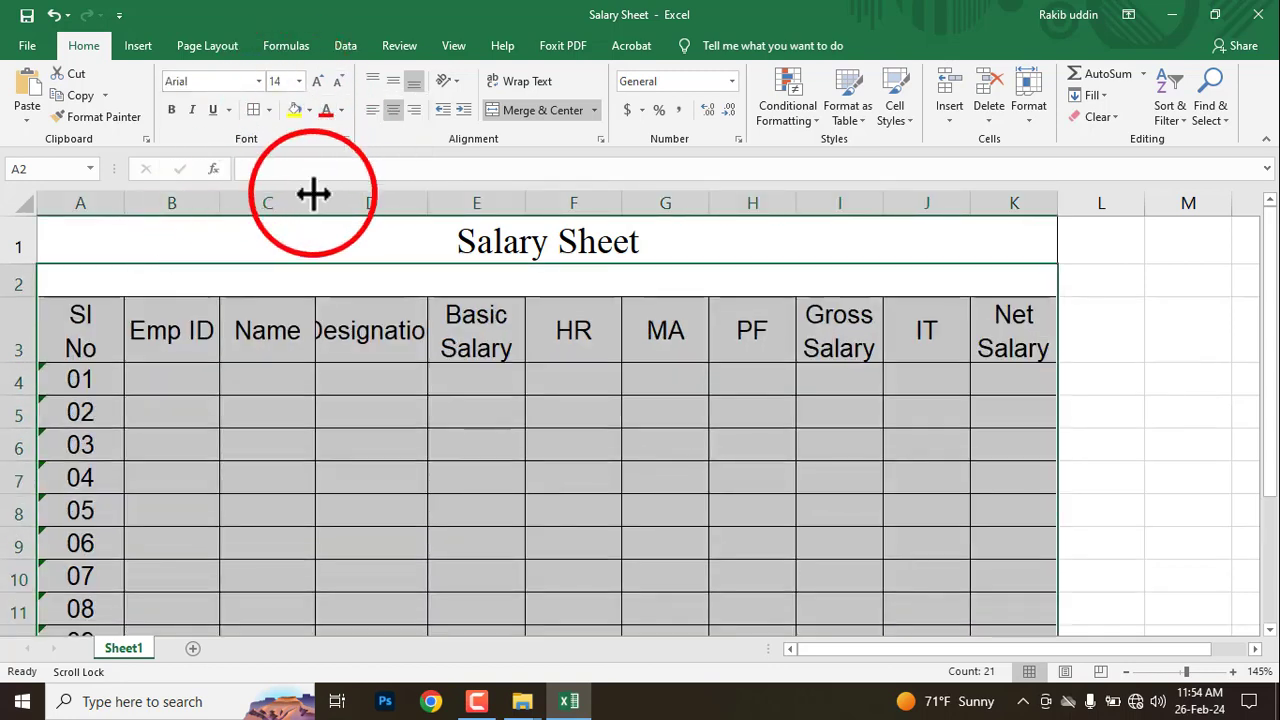
Widen columns C through I to fit the larger text and increase the height of header row 3
left_click_drag(315, 196, 342, 196)
left_click_drag(454, 200, 484, 203)
left_click_drag(583, 197, 604, 197)
left_click_drag(700, 200, 717, 200)
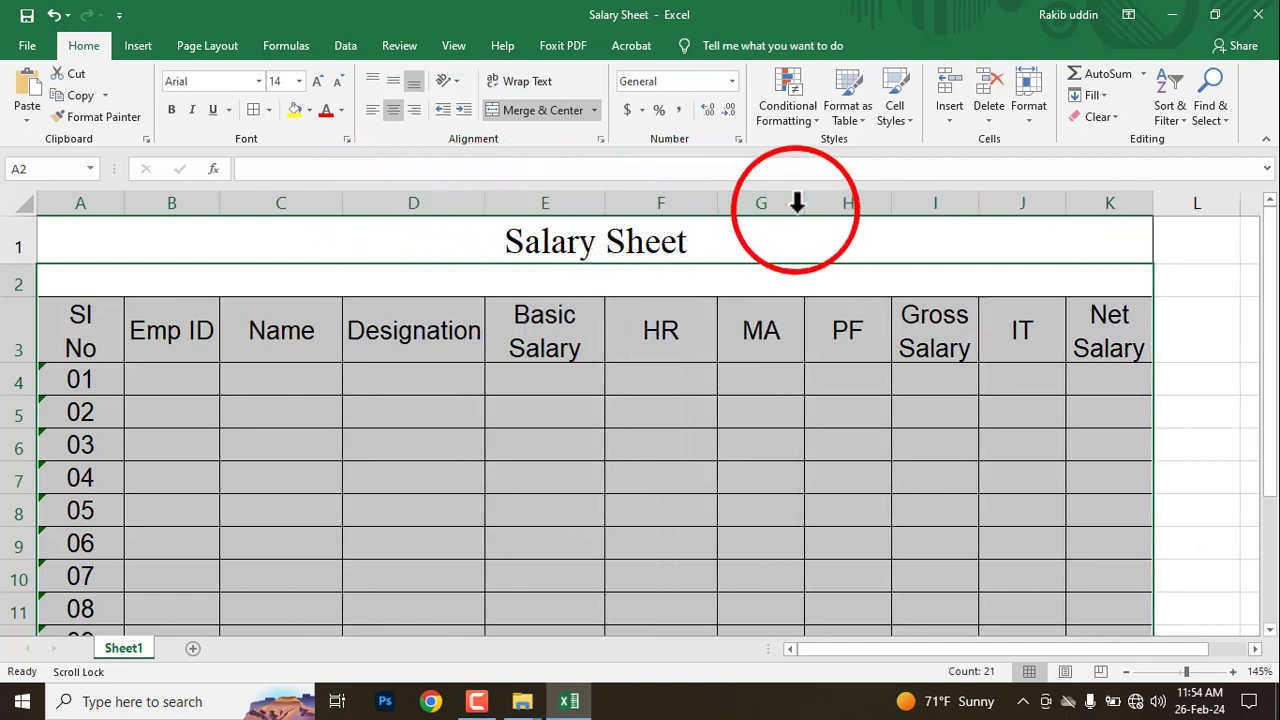
left_click_drag(805, 203, 819, 203)
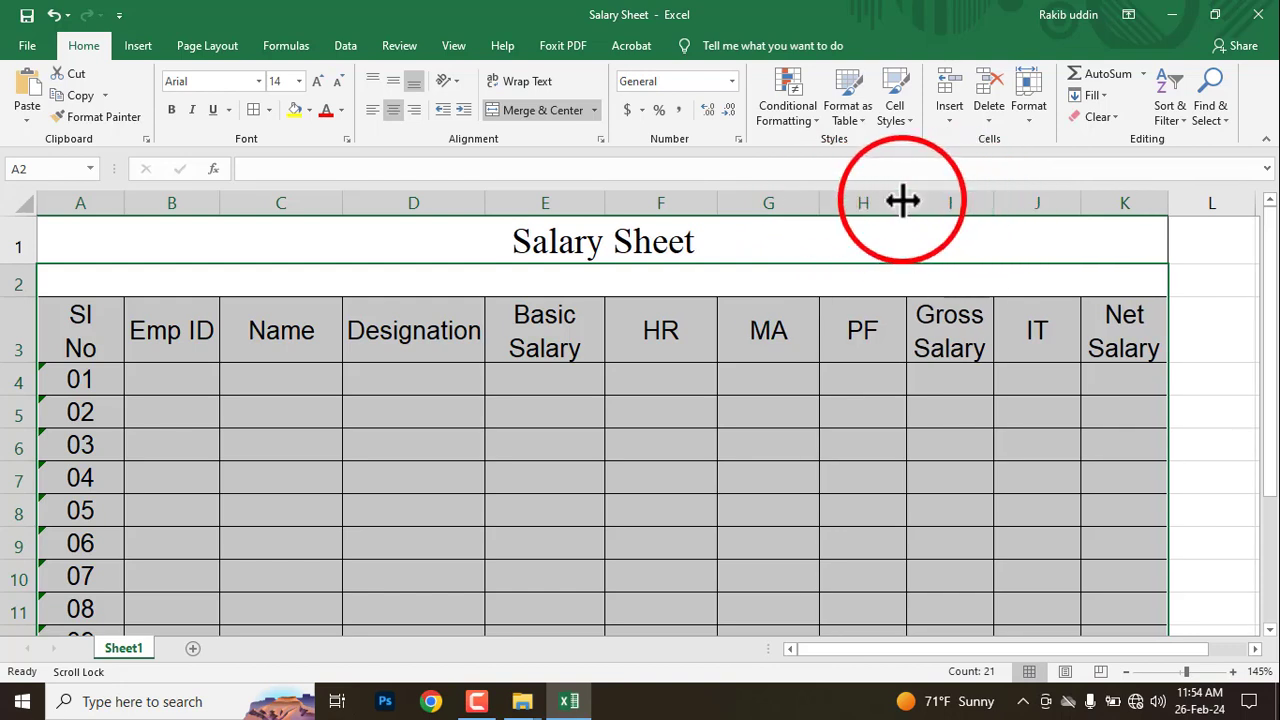
left_click_drag(1007, 203, 1020, 203)
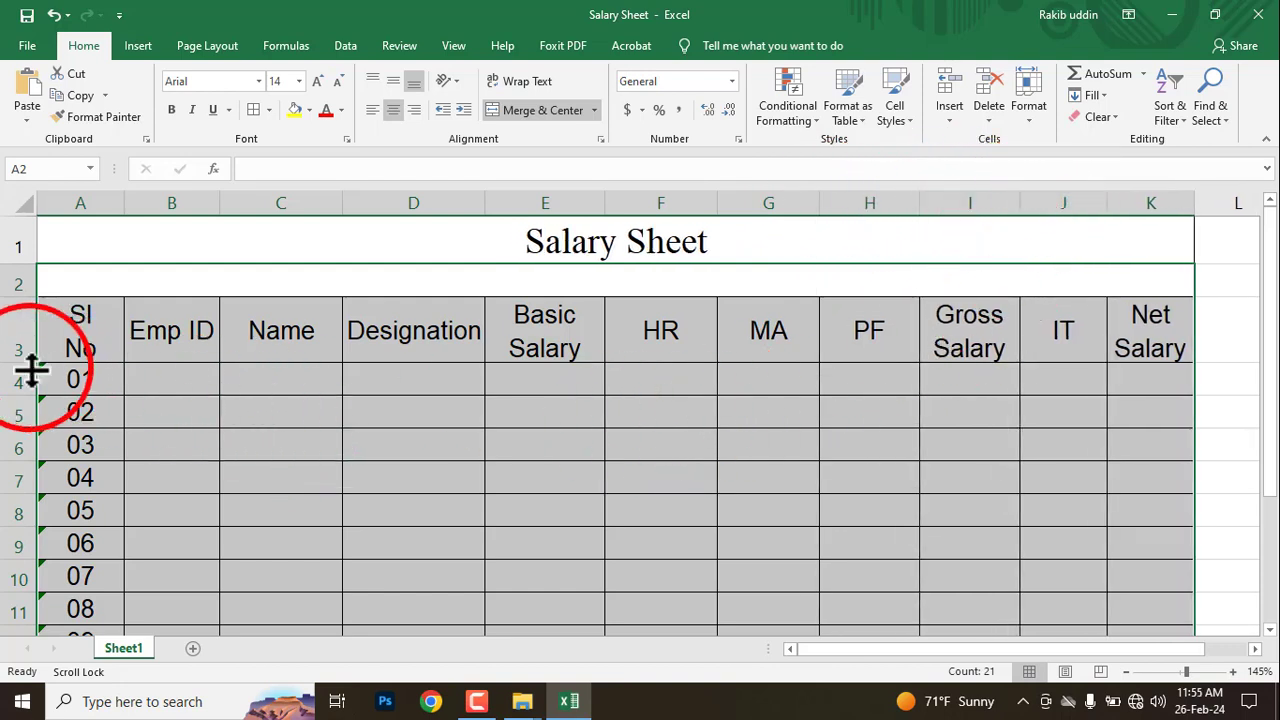
left_click_drag(26, 365, 26, 377)
left_click(182, 394)
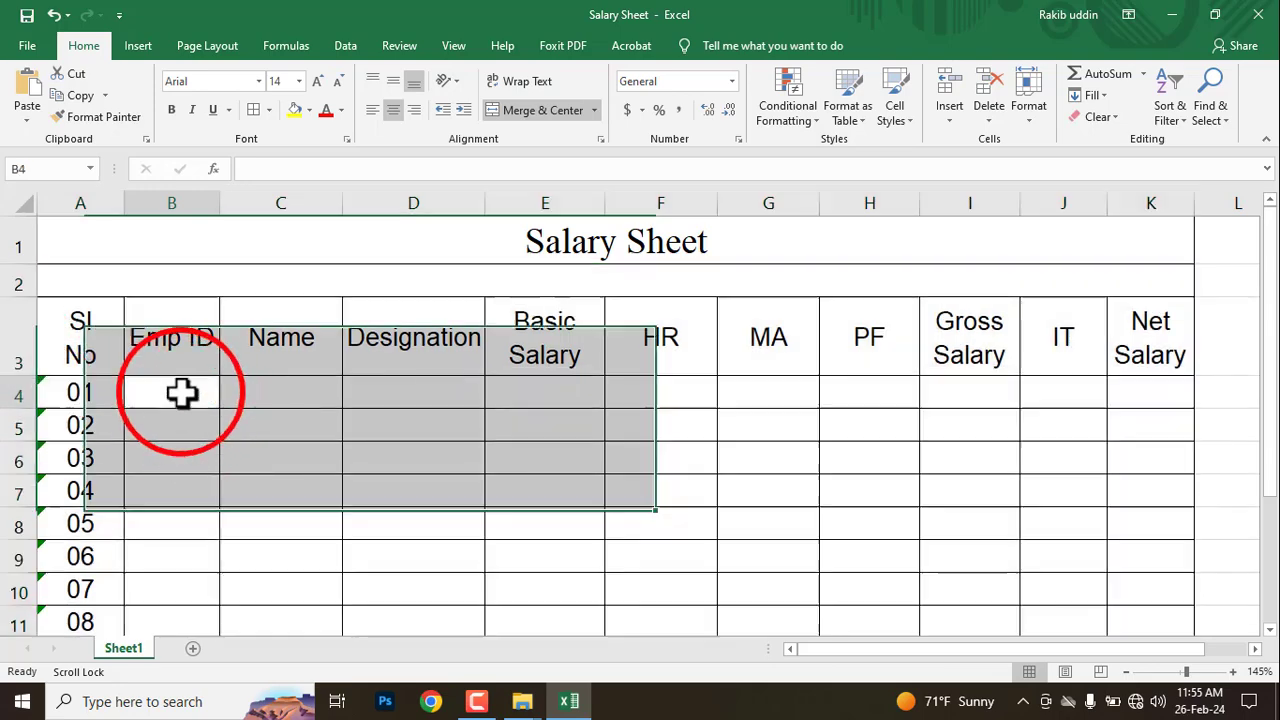
scroll(305, 425, "down", 1)
Switch to the NSDA-Tools-2 PDF and examine the Subtitle Font size condition against the Job 3 sample table, marking the passage
key("alt+Tab")
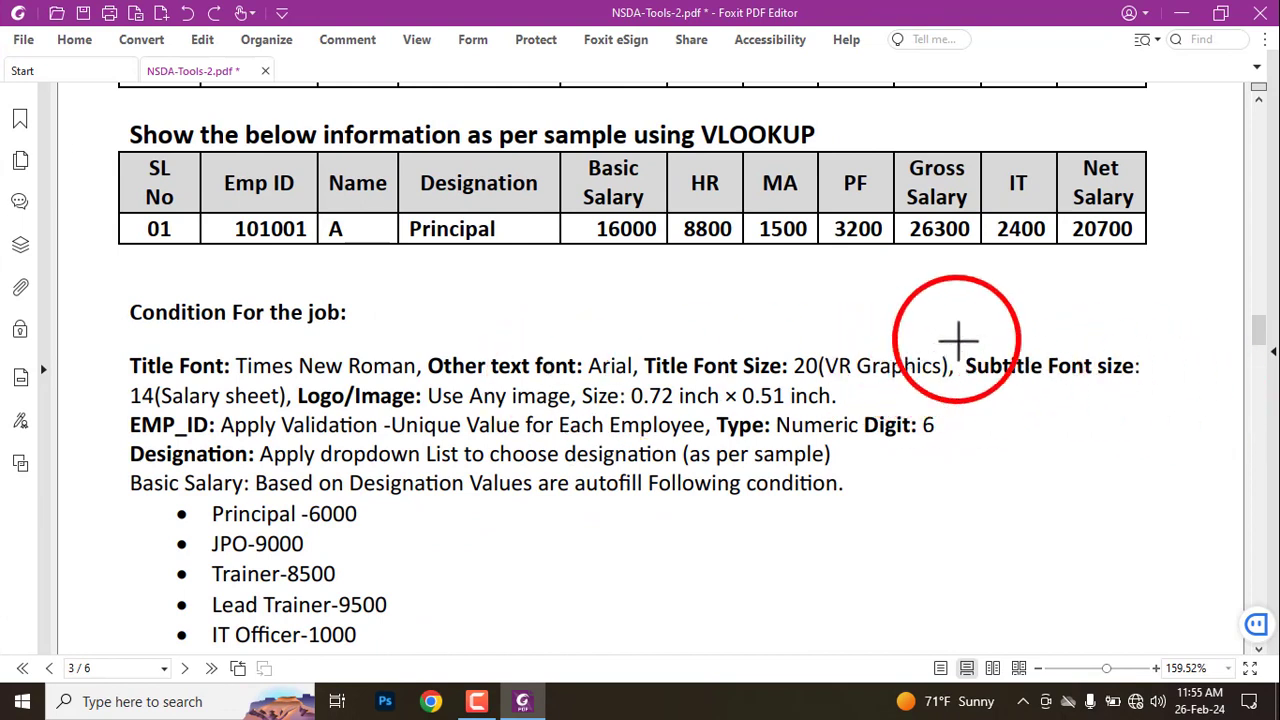
left_click_drag(958, 343, 1148, 392)
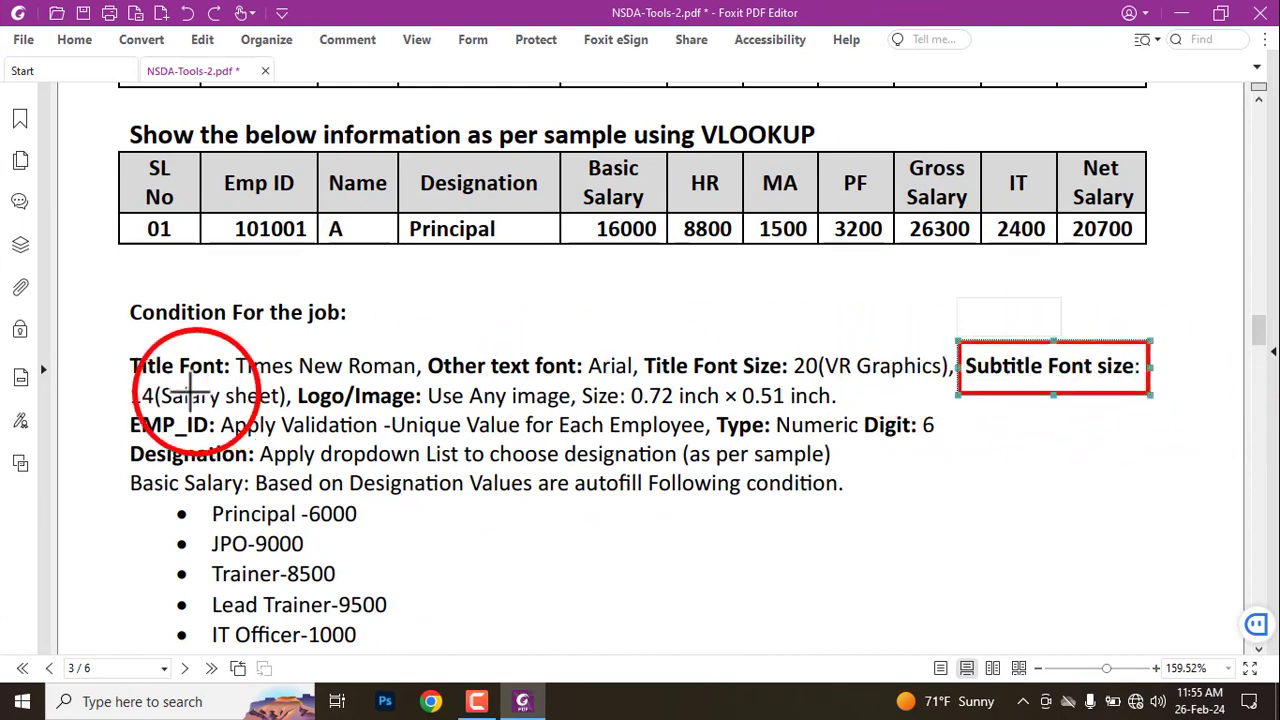
left_click_drag(121, 381, 290, 406)
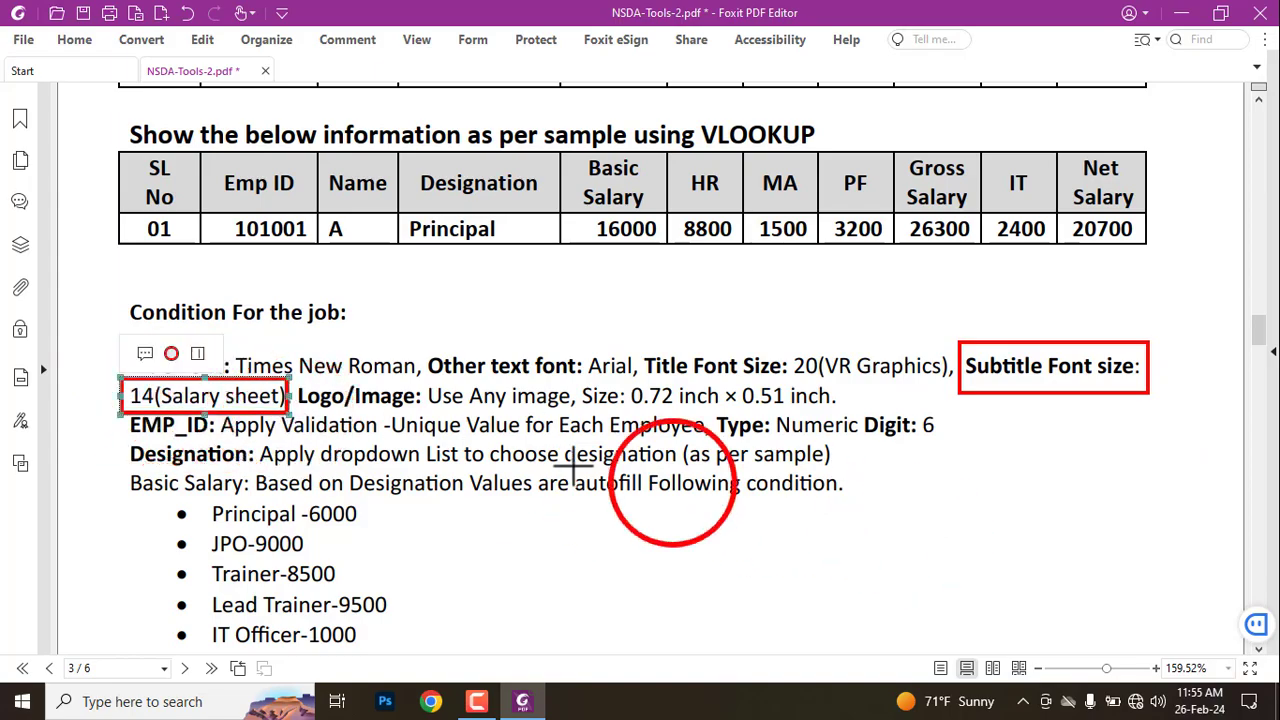
scroll(494, 480, "down", 1)
scroll(509, 480, "up", 8)
scroll(511, 480, "down", 1)
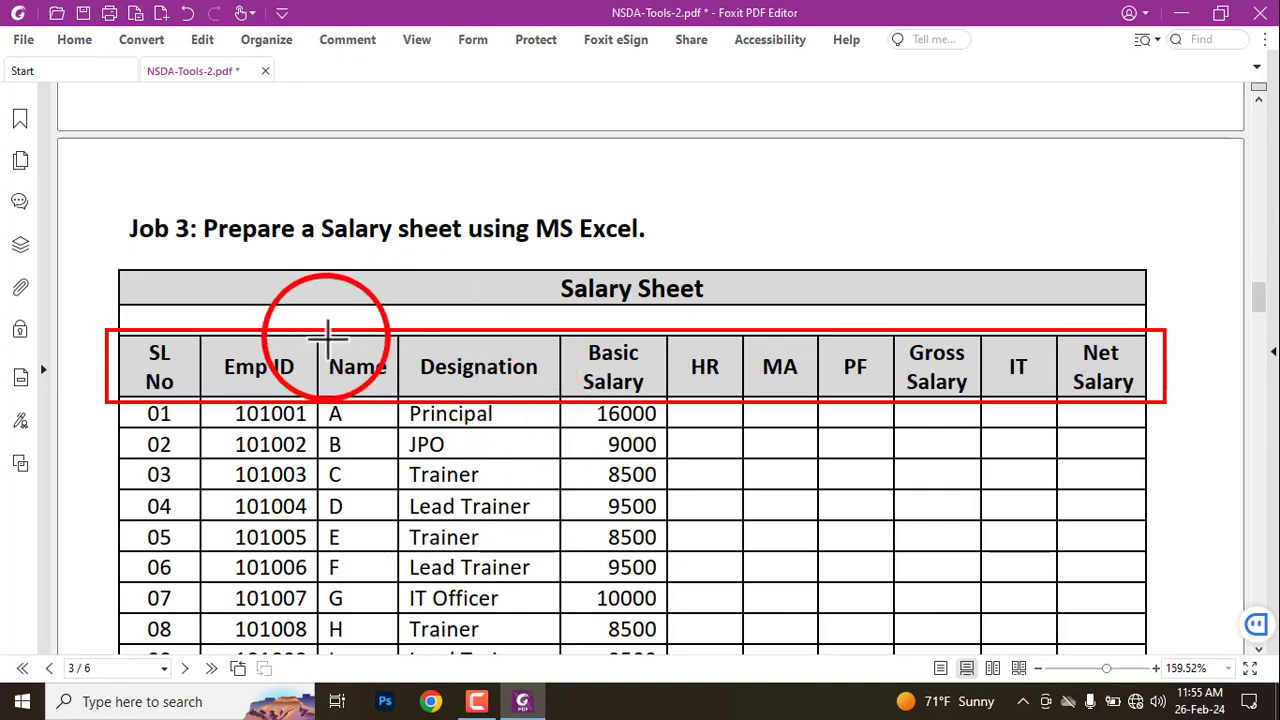
scroll(517, 400, "down", 10)
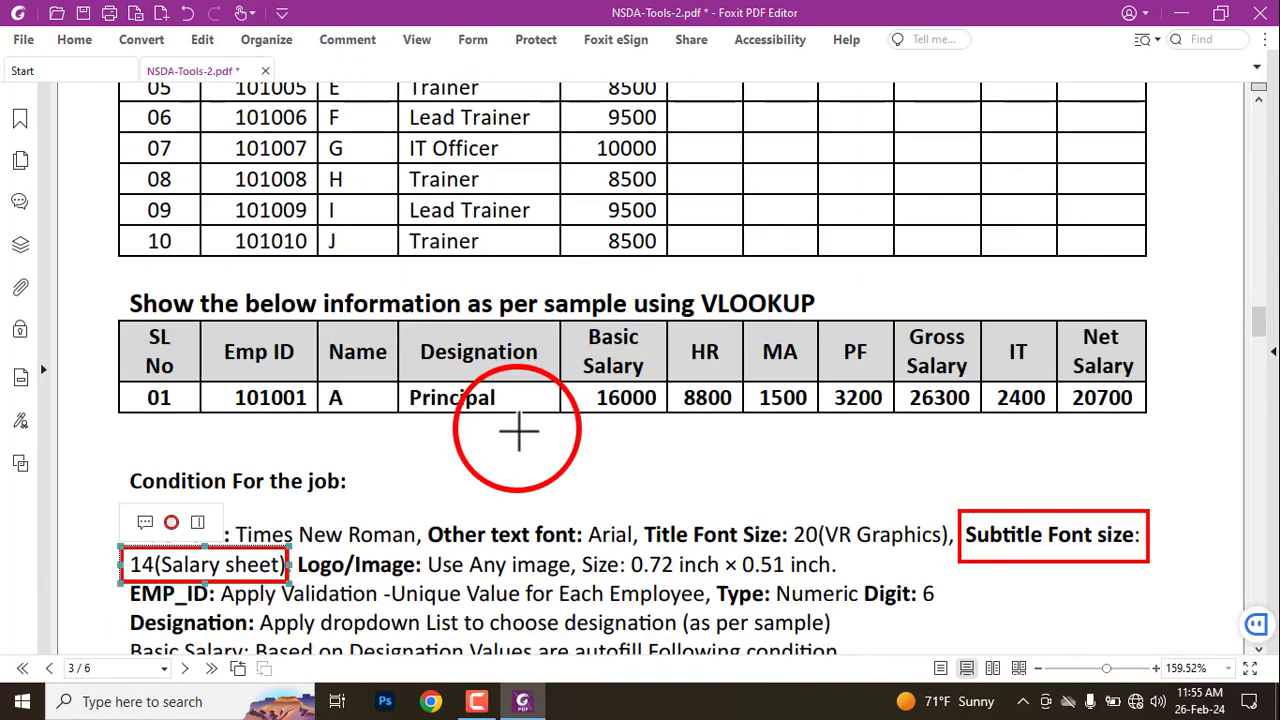
key("Delete")
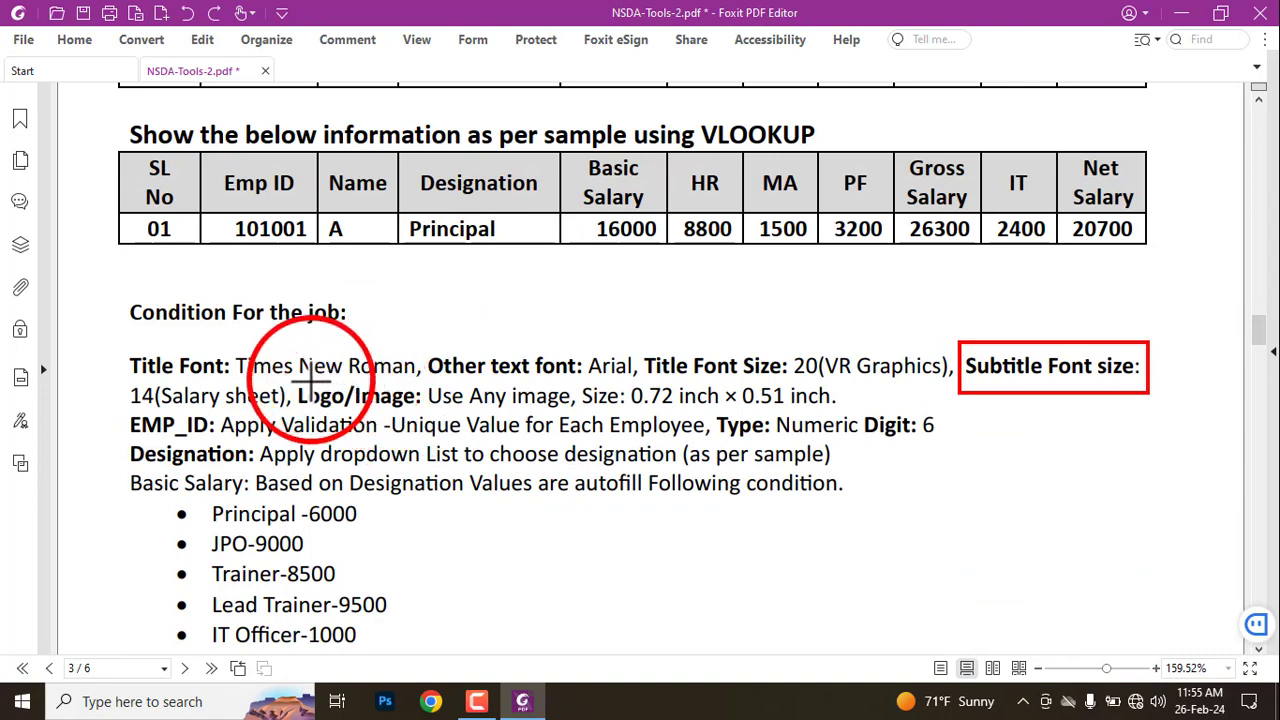
Examine the Logo/Image condition and its required size in the PDF, comparing it with the sample Salary Sheet
mouse_move(297, 383)
left_mouse_down()
mouse_move(405, 410)
mouse_move(582, 413)
left_mouse_up()
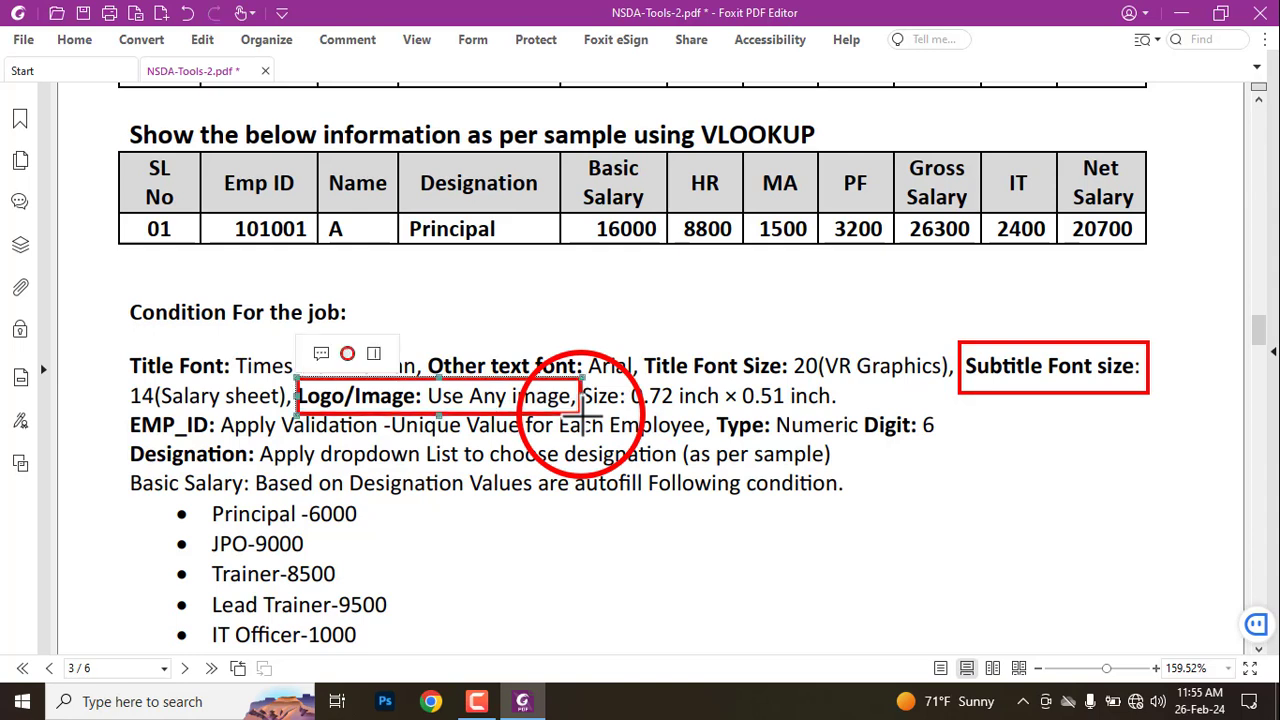
key("ctrl+z")
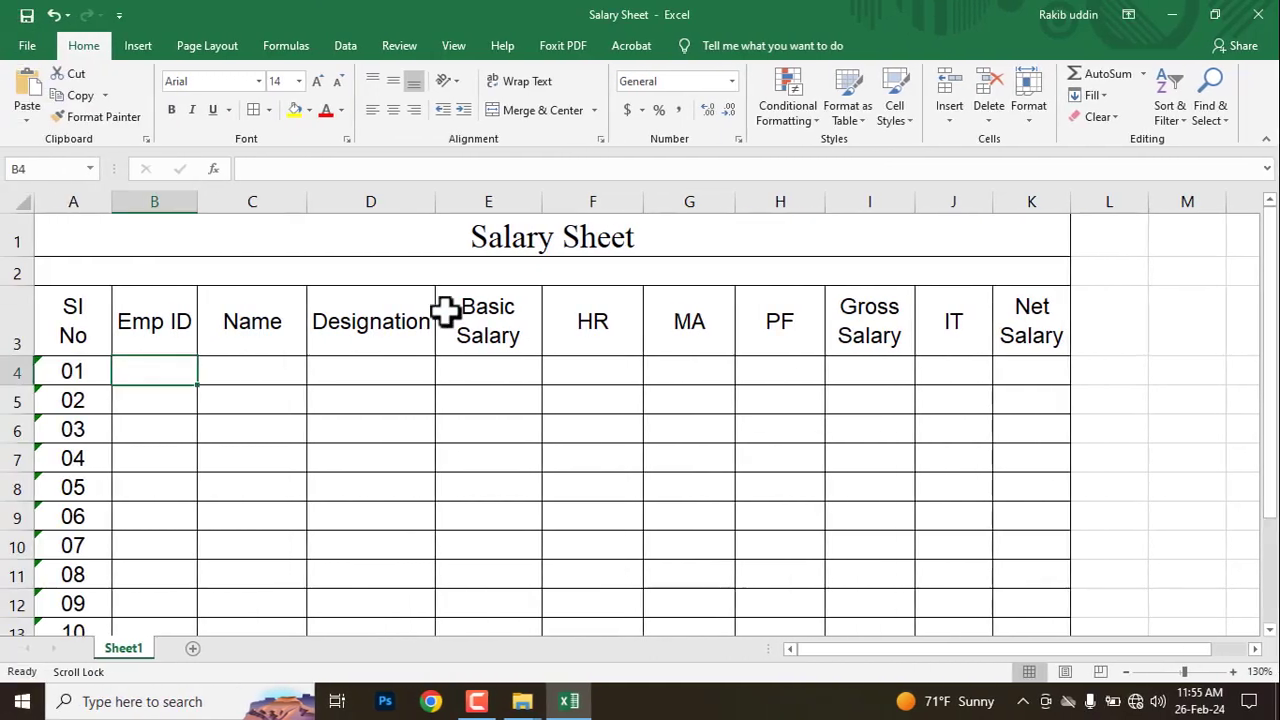
left_click(267, 246)
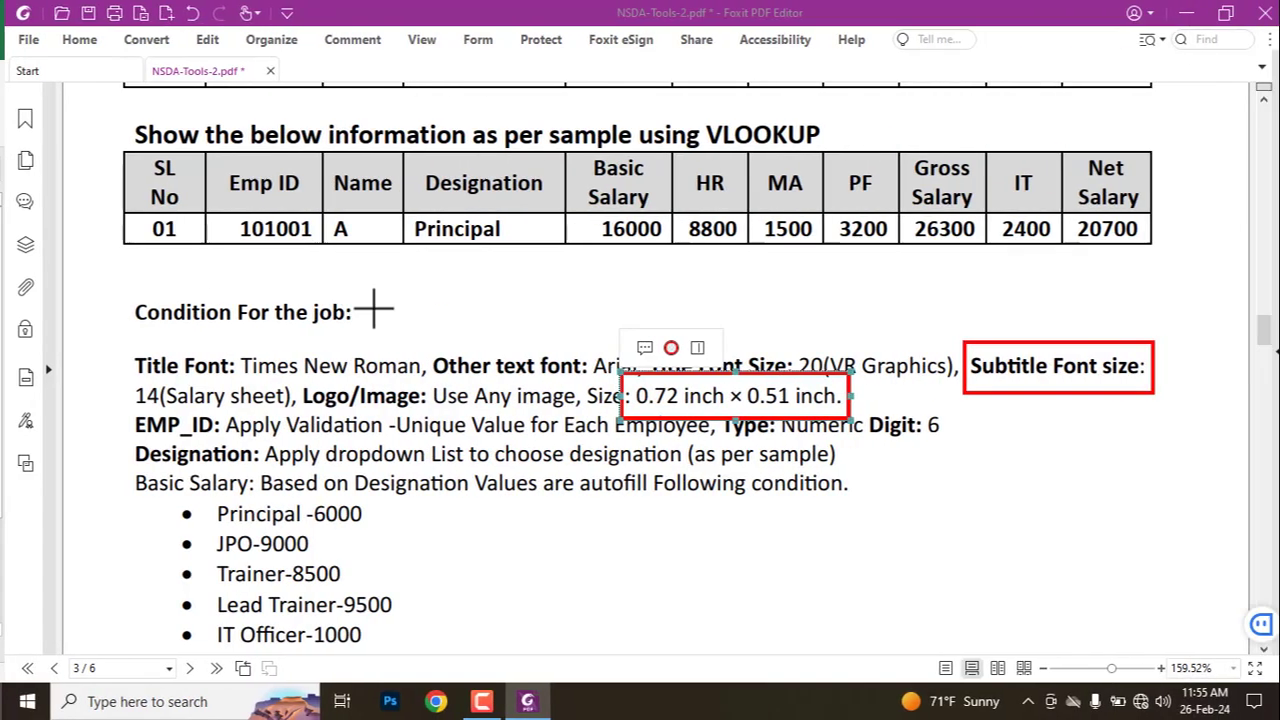
scroll(443, 430, "up", 8)
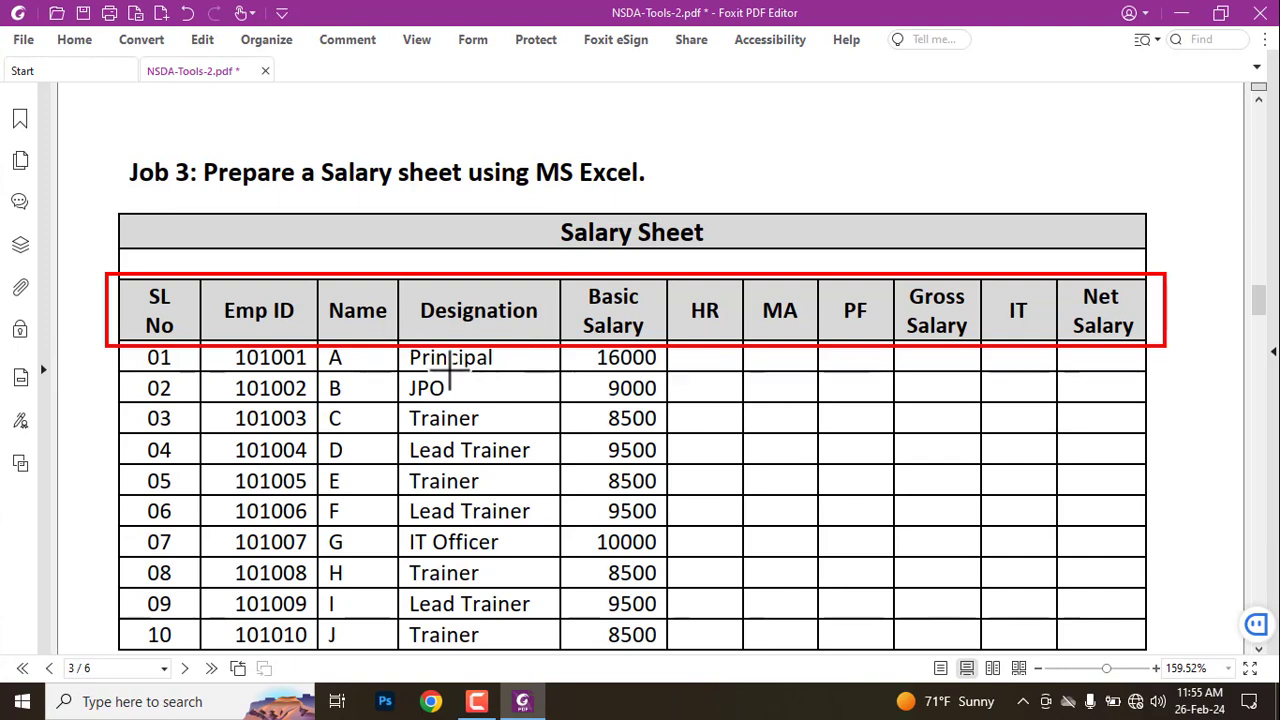
scroll(450, 372, "down", 3)
scroll(494, 403, "down", 5)
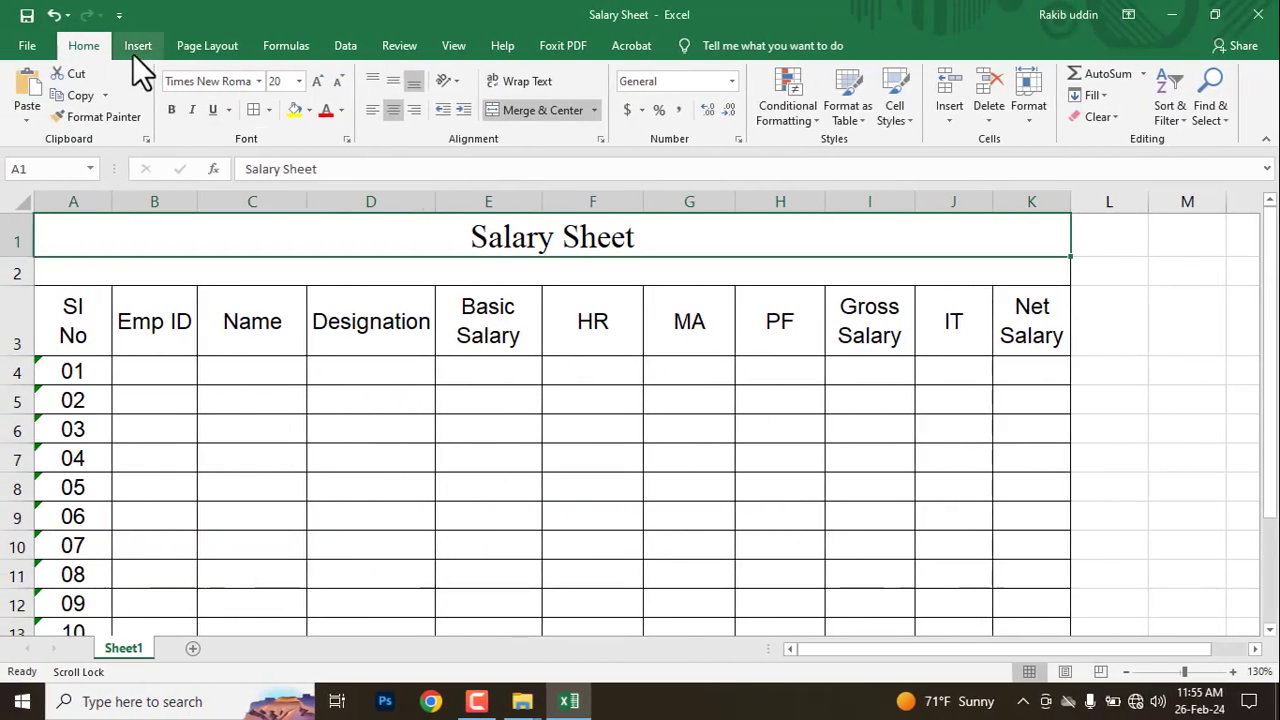
Insert the picture Screenshot_1 from the Pictures folder as the logo on the Excel salary sheet
left_click(135, 46)
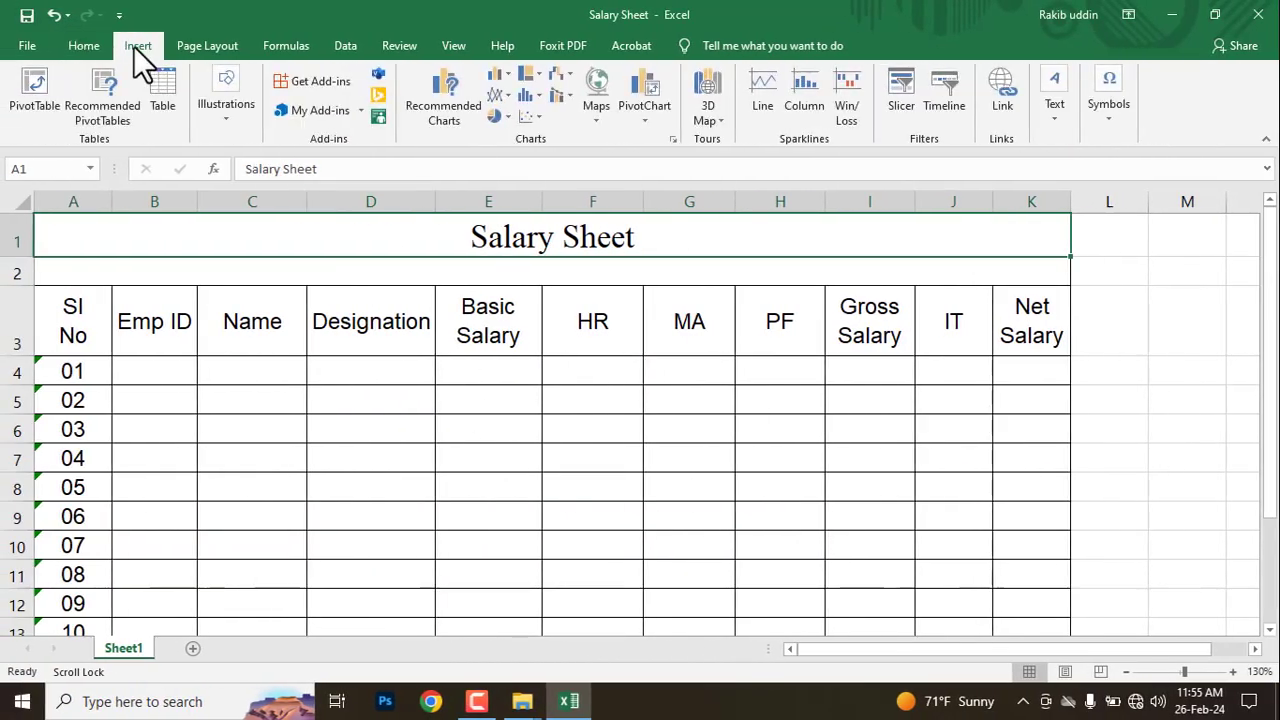
left_click(222, 124)
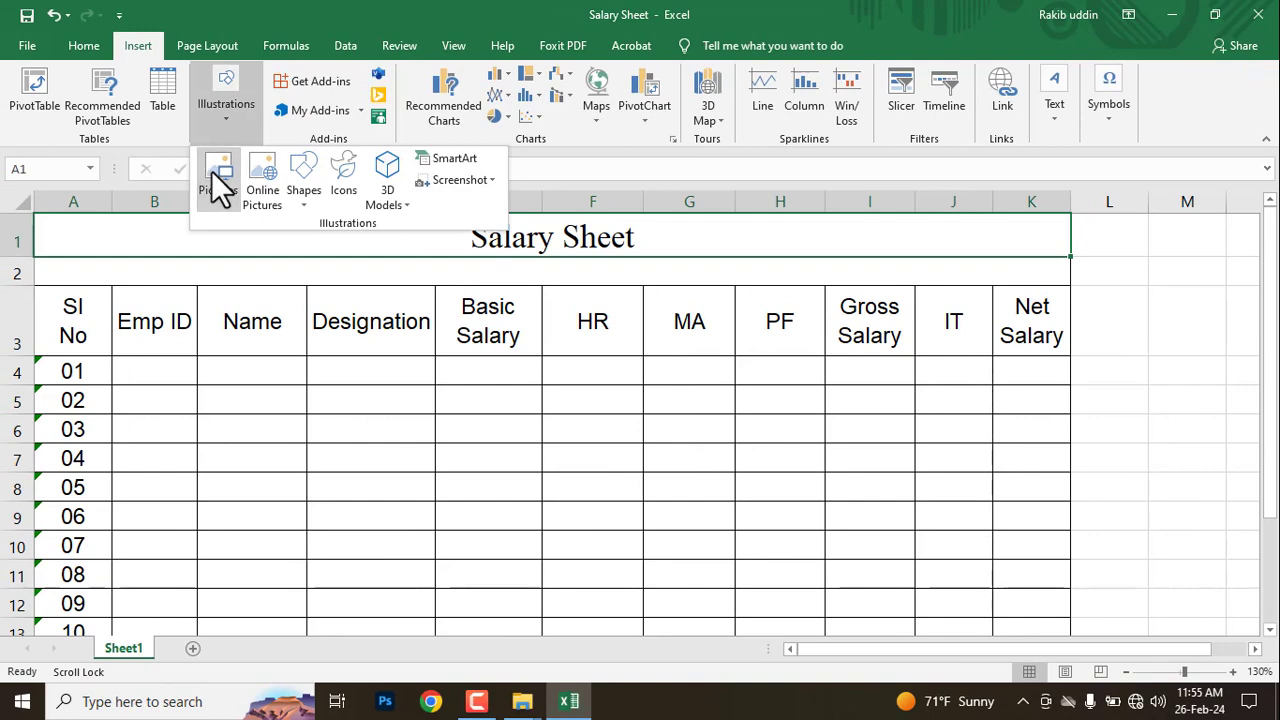
left_click(217, 170)
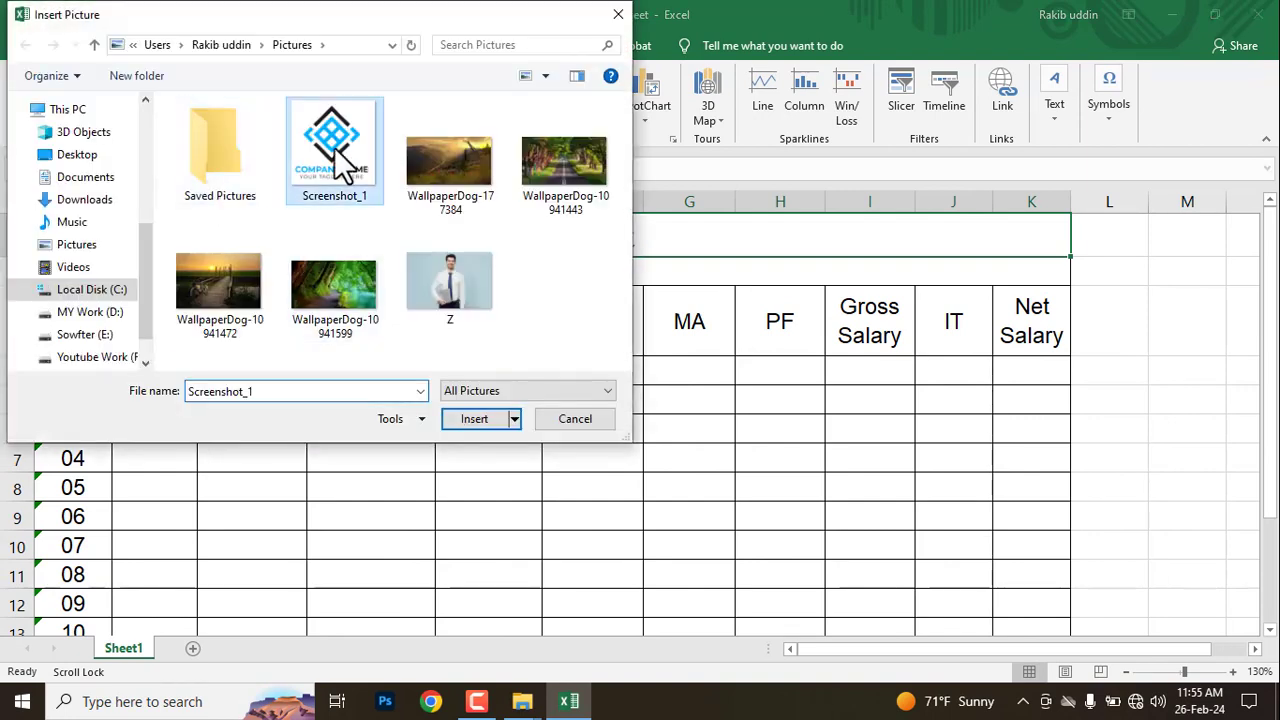
left_click(474, 419)
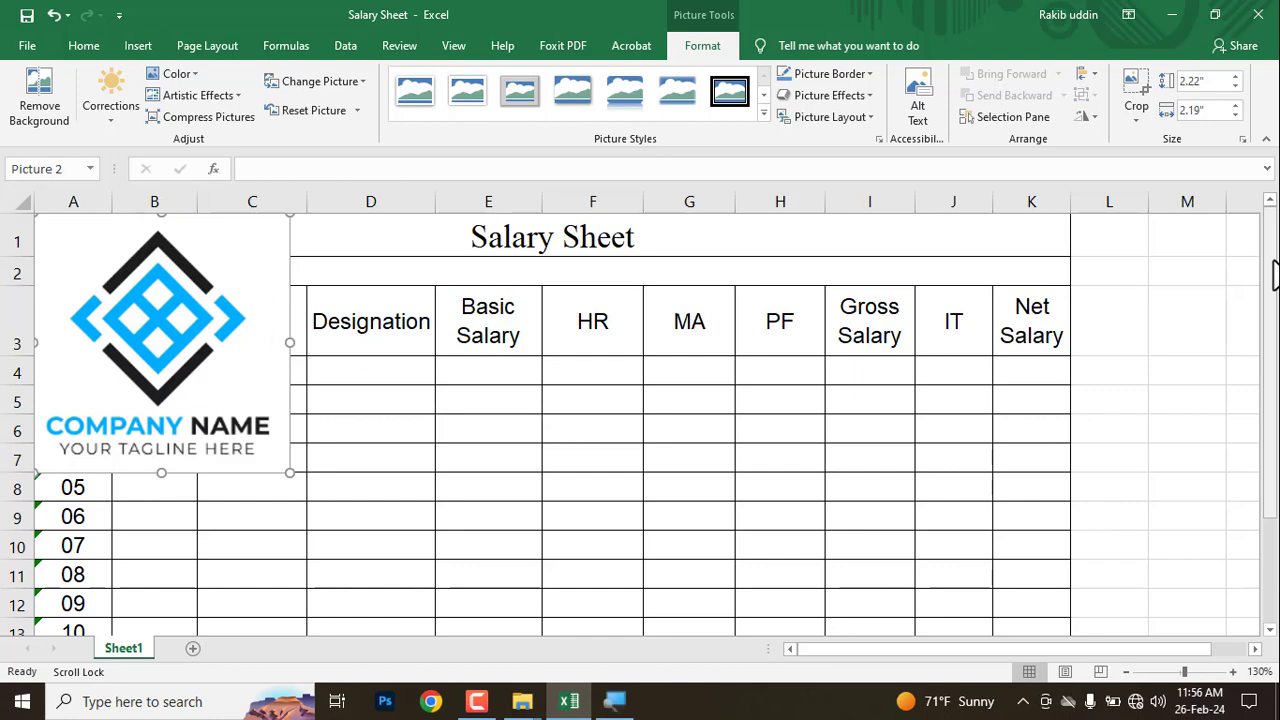
Check the logo size condition in the PDF and set the picture's height to 0.72" and width to 0.51" in Excel
key("alt+Tab")
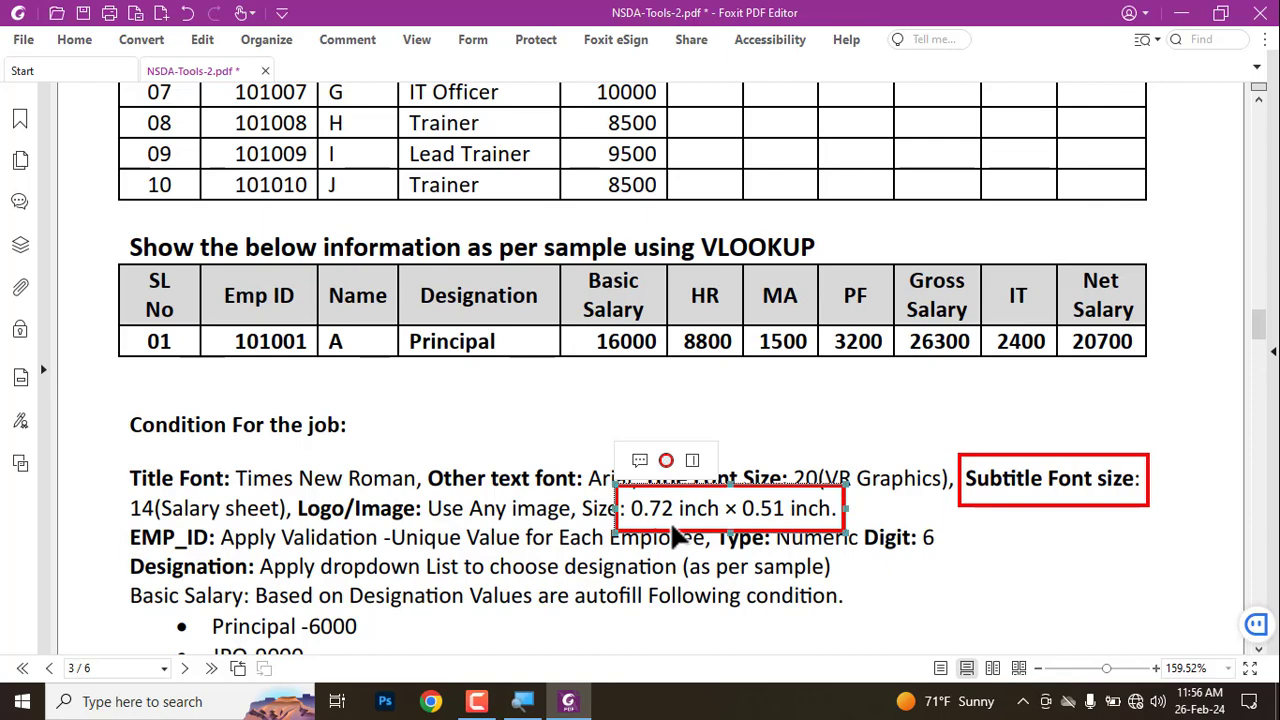
key("alt+Tab")
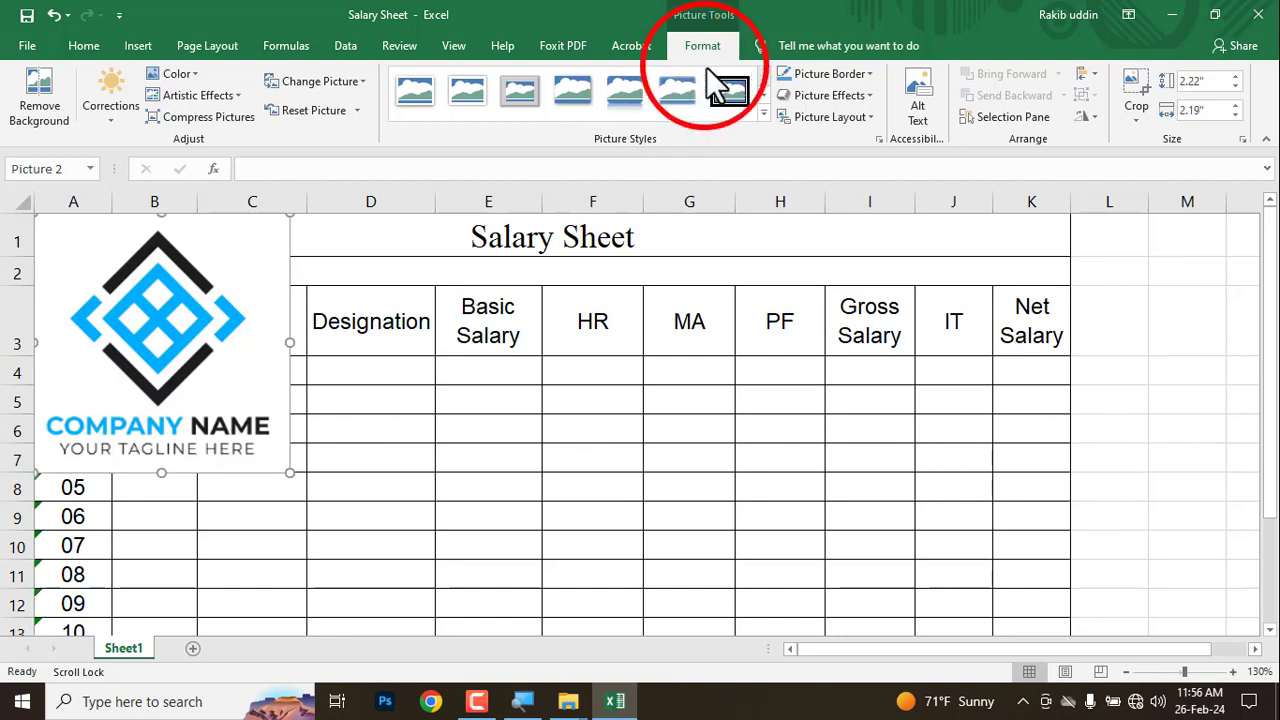
left_click(1213, 110)
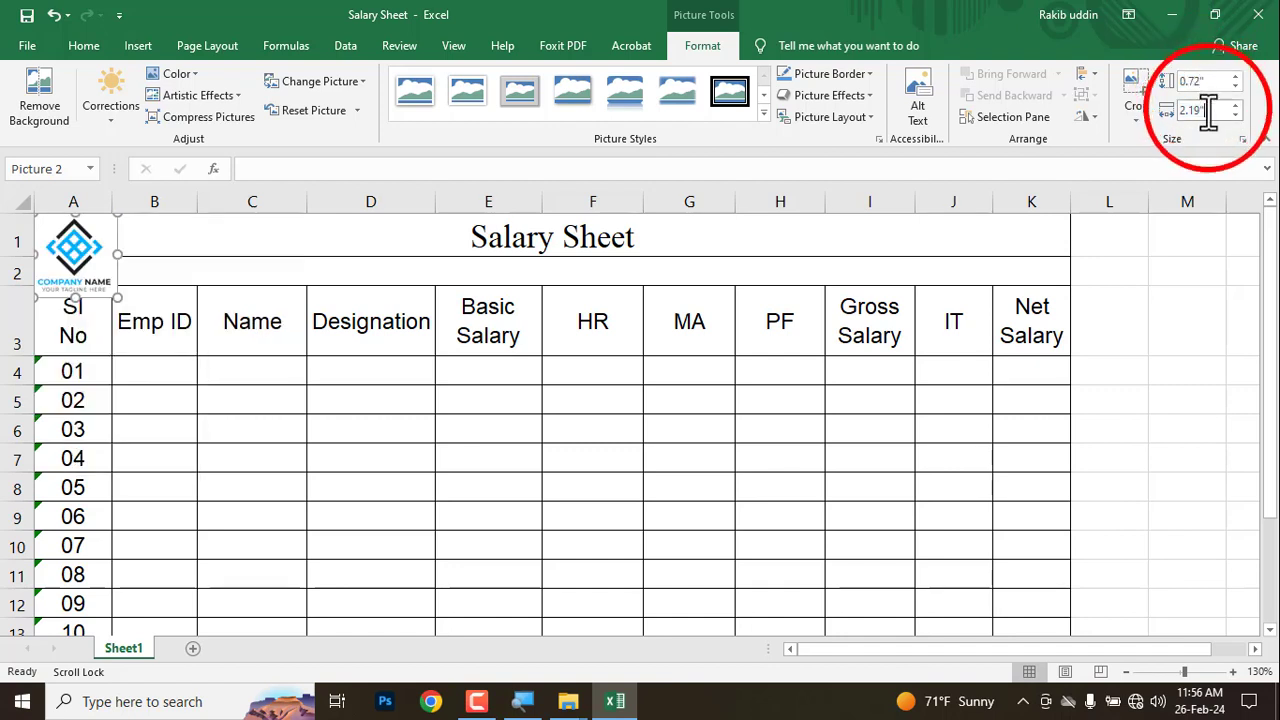
left_click_drag(1208, 112, 1171, 116)
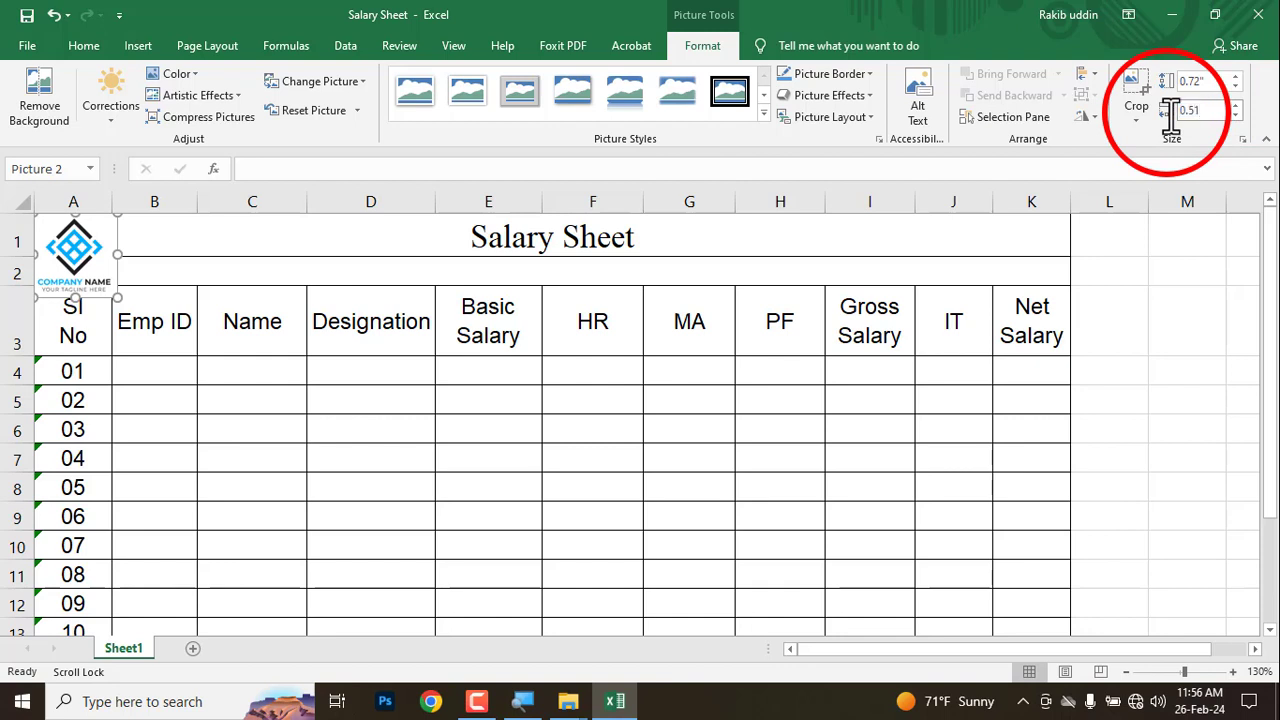
key("Return")
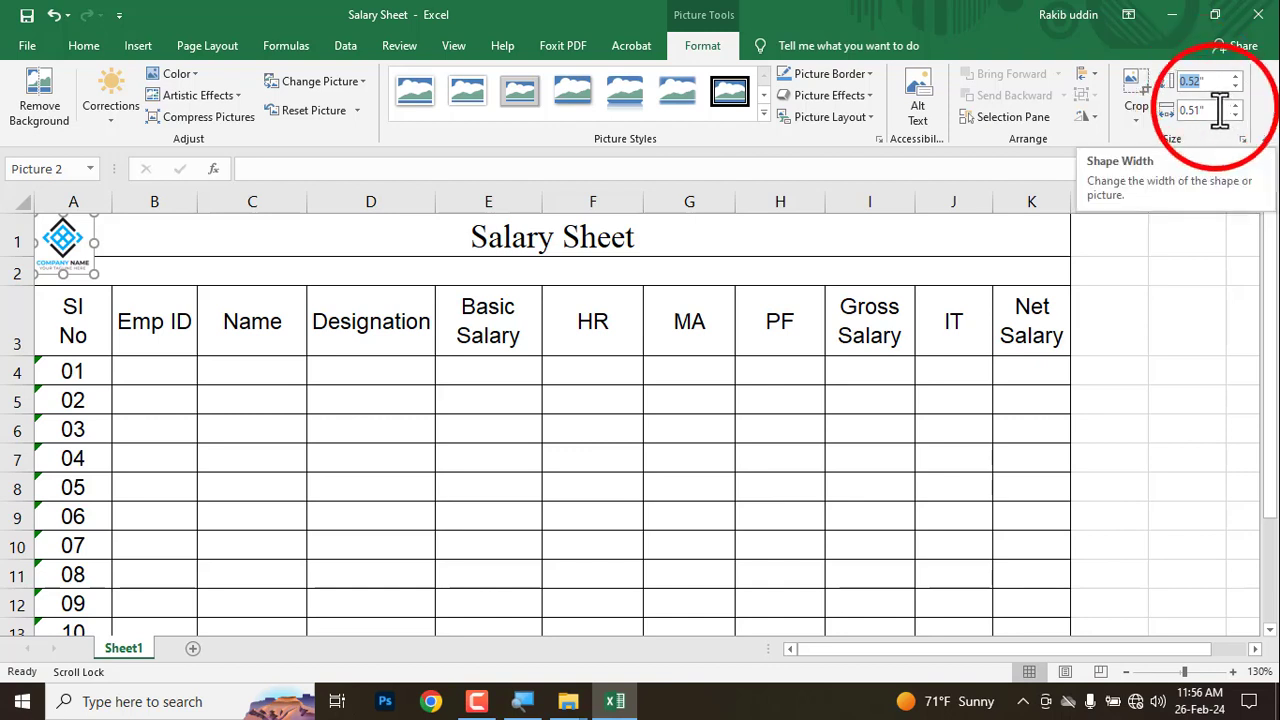
Turn off Lock aspect ratio for the logo picture and set its height to 0.72"
left_click(1217, 85)
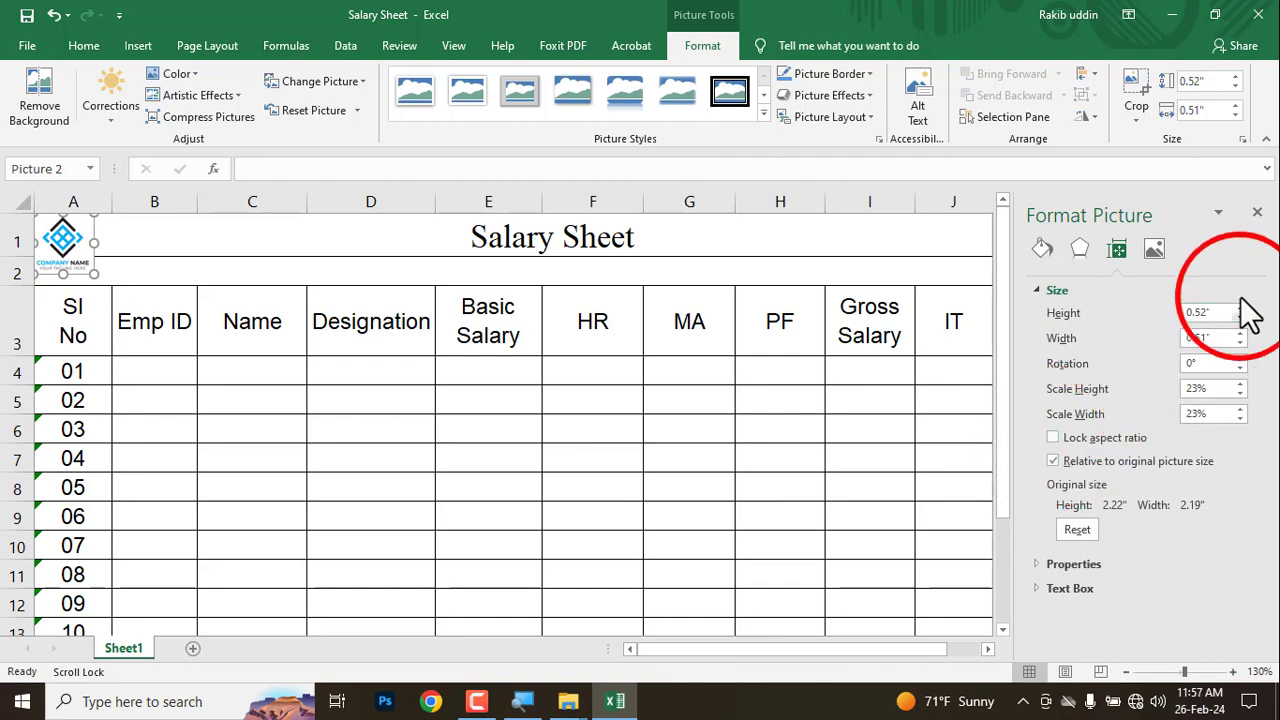
left_click(1257, 212)
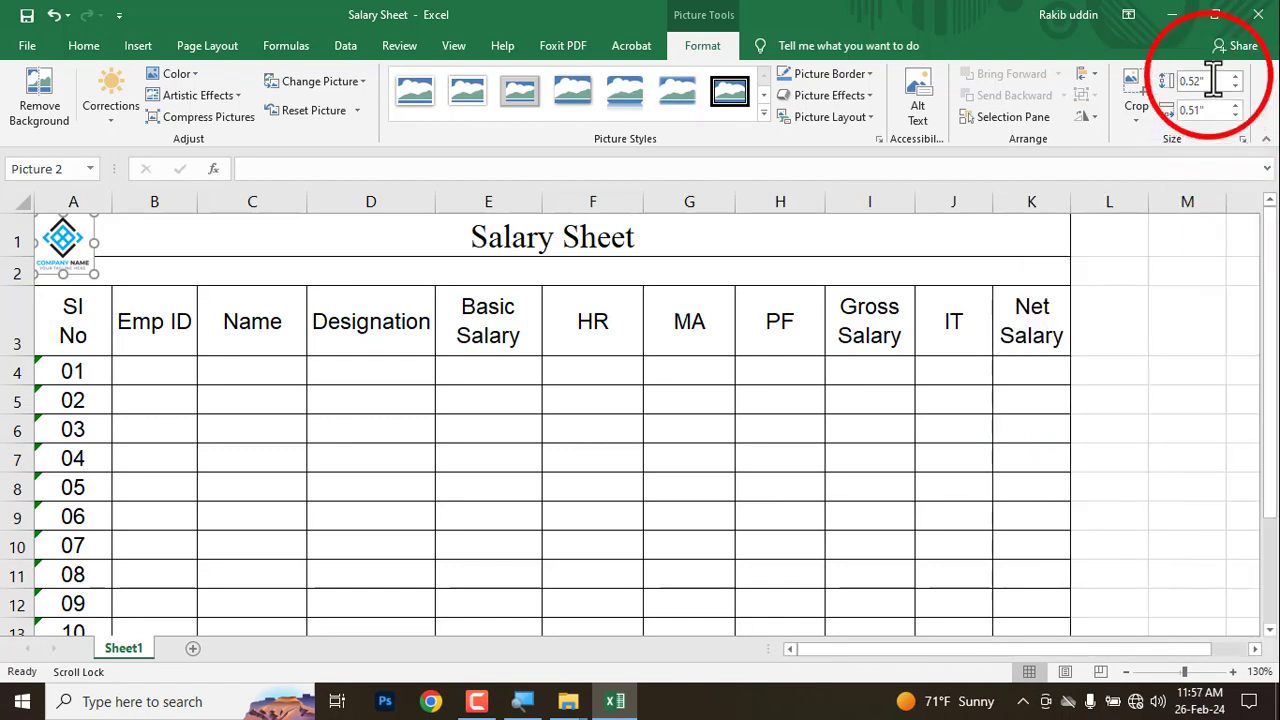
left_click_drag(1218, 82, 1180, 82)
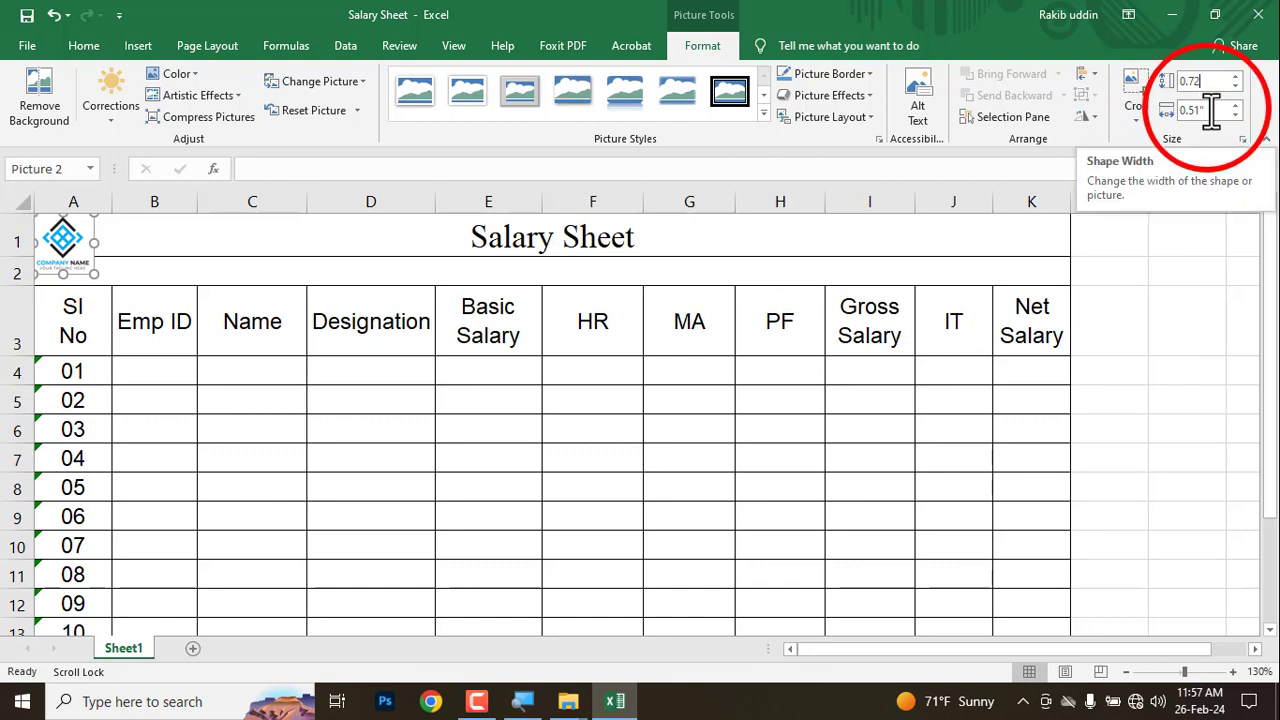
key("Return")
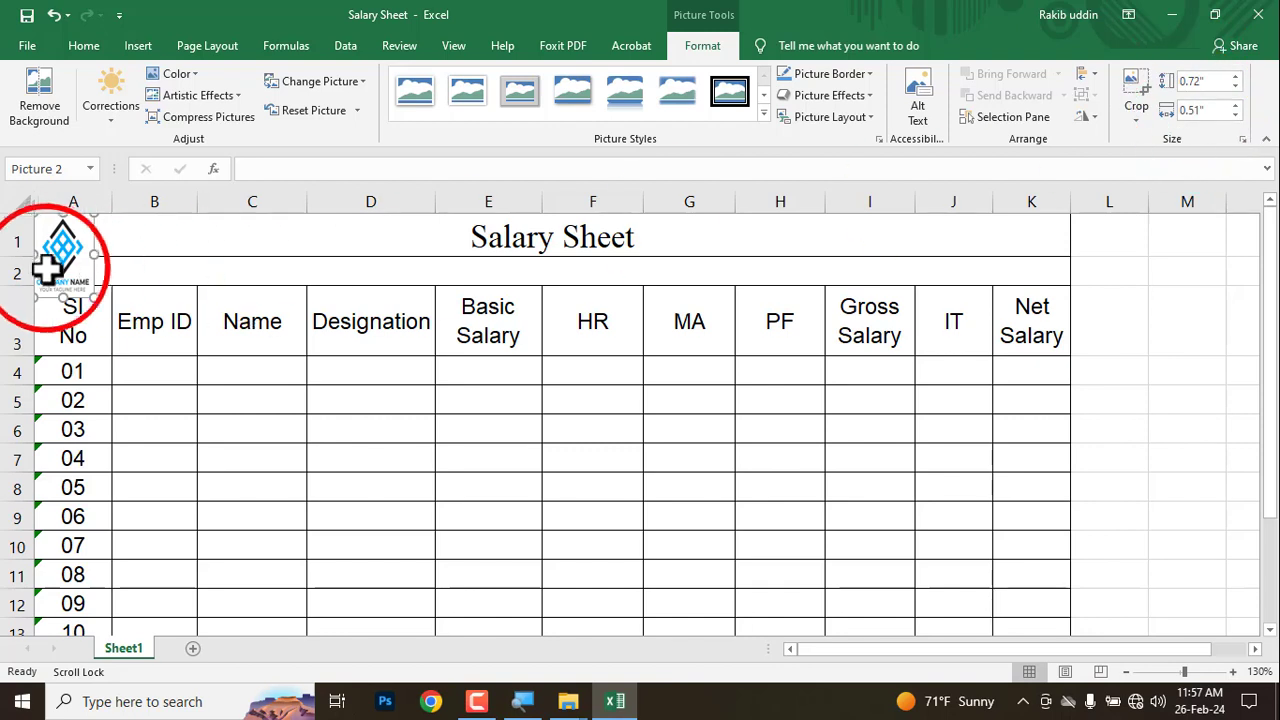
Move the logo to the border between columns B and C, and increase the heights of rows 2 and 1
left_click_drag(57, 258, 196, 252)
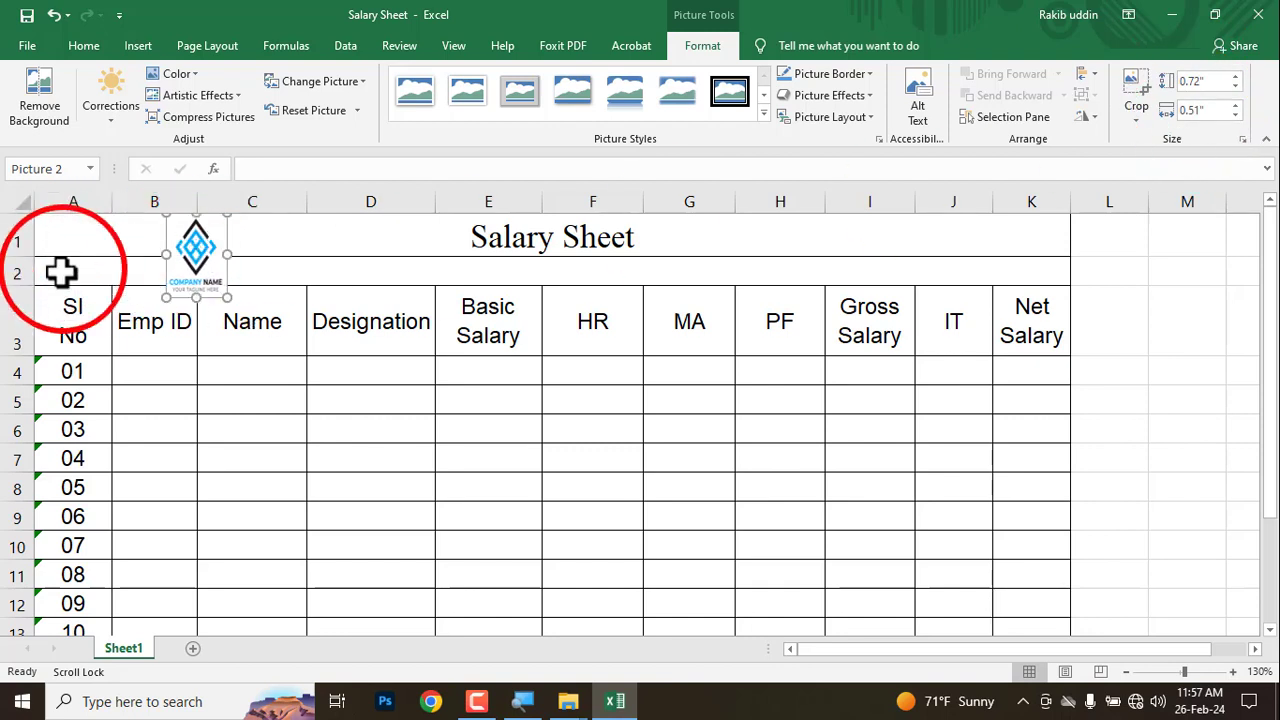
left_click_drag(28, 286, 23, 350)
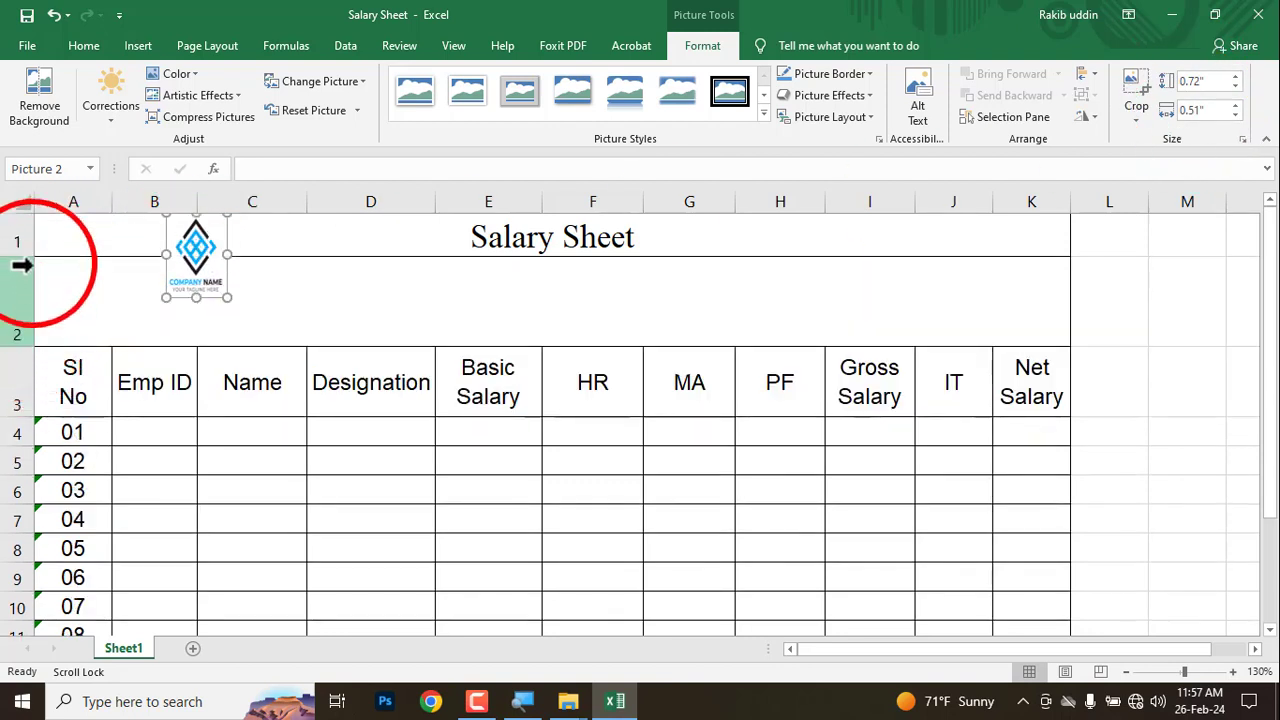
left_click_drag(34, 259, 36, 290)
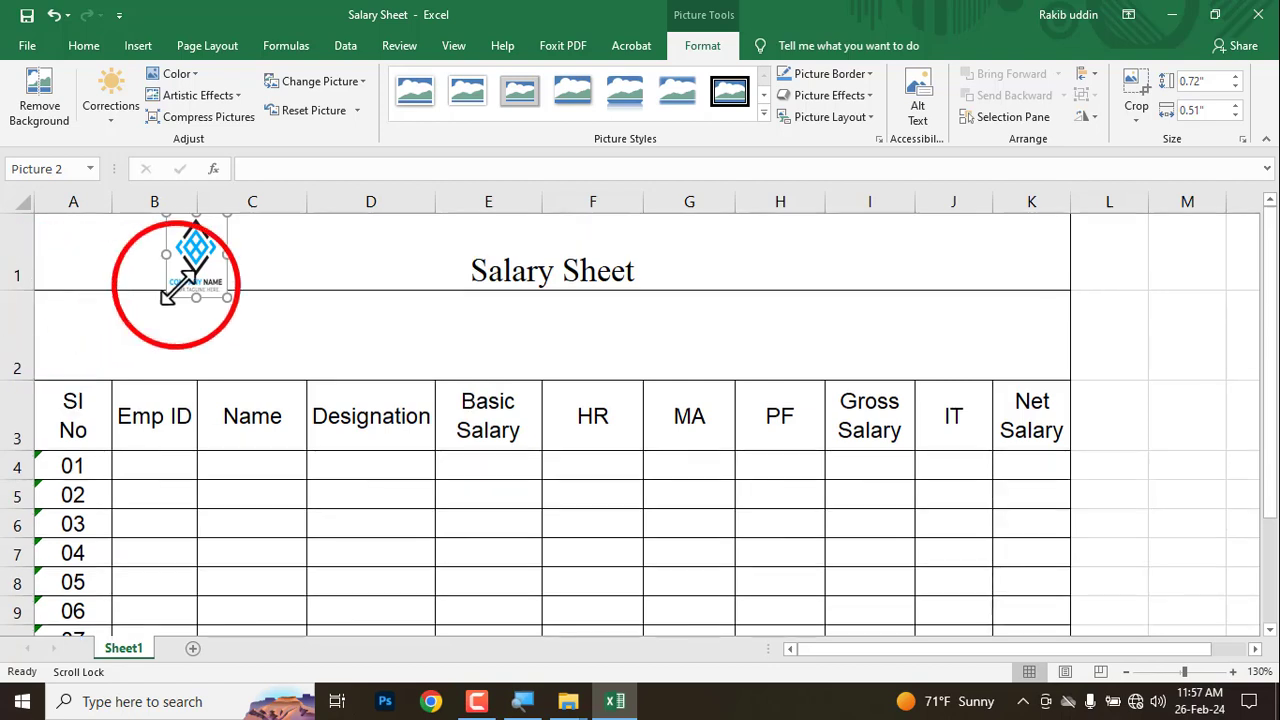
Increase row 1's height, reduce row 2's height, and place the logo inside row 1 around the border between columns B and C
left_click_drag(194, 252, 200, 277)
left_click(443, 351)
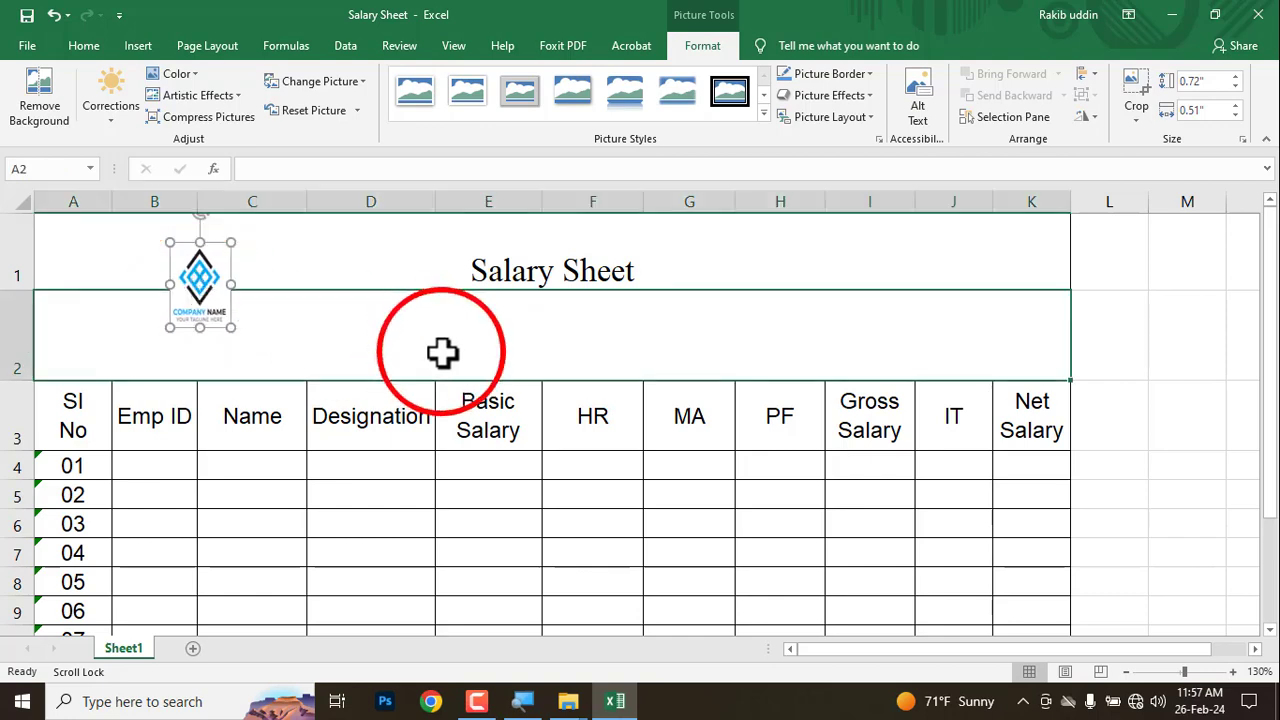
left_click(1186, 402)
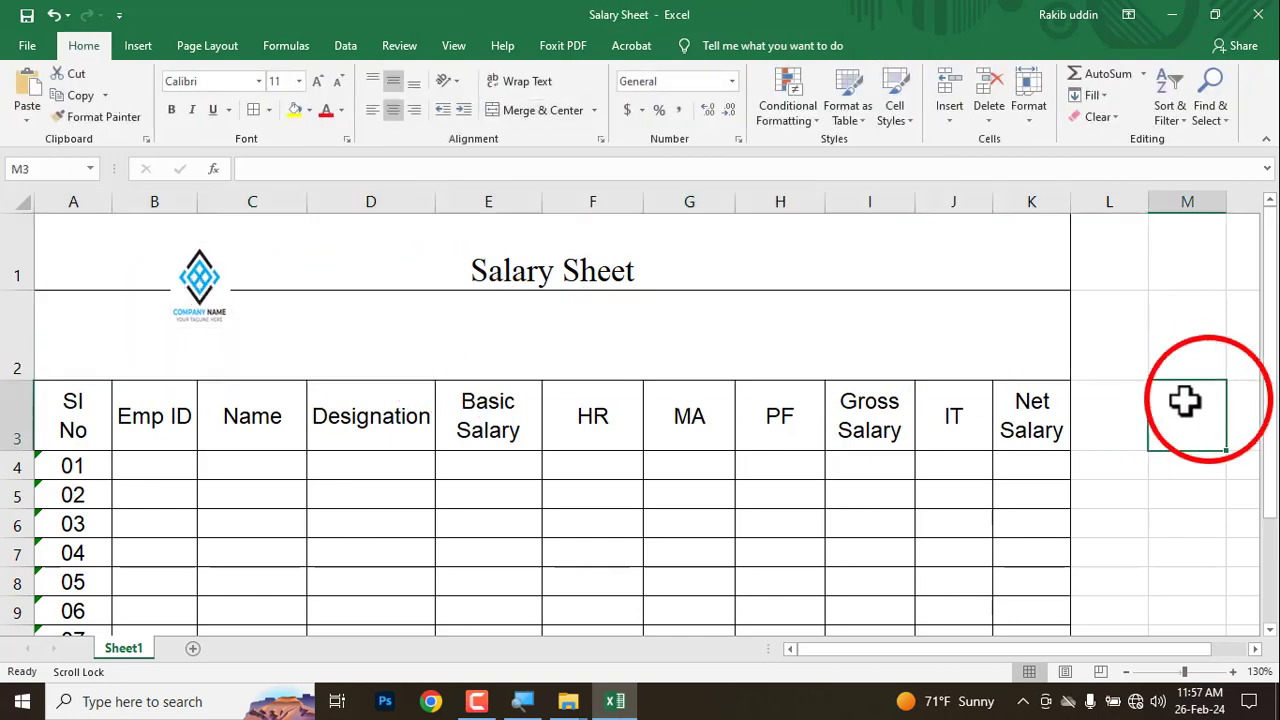
left_click_drag(30, 380, 30, 322)
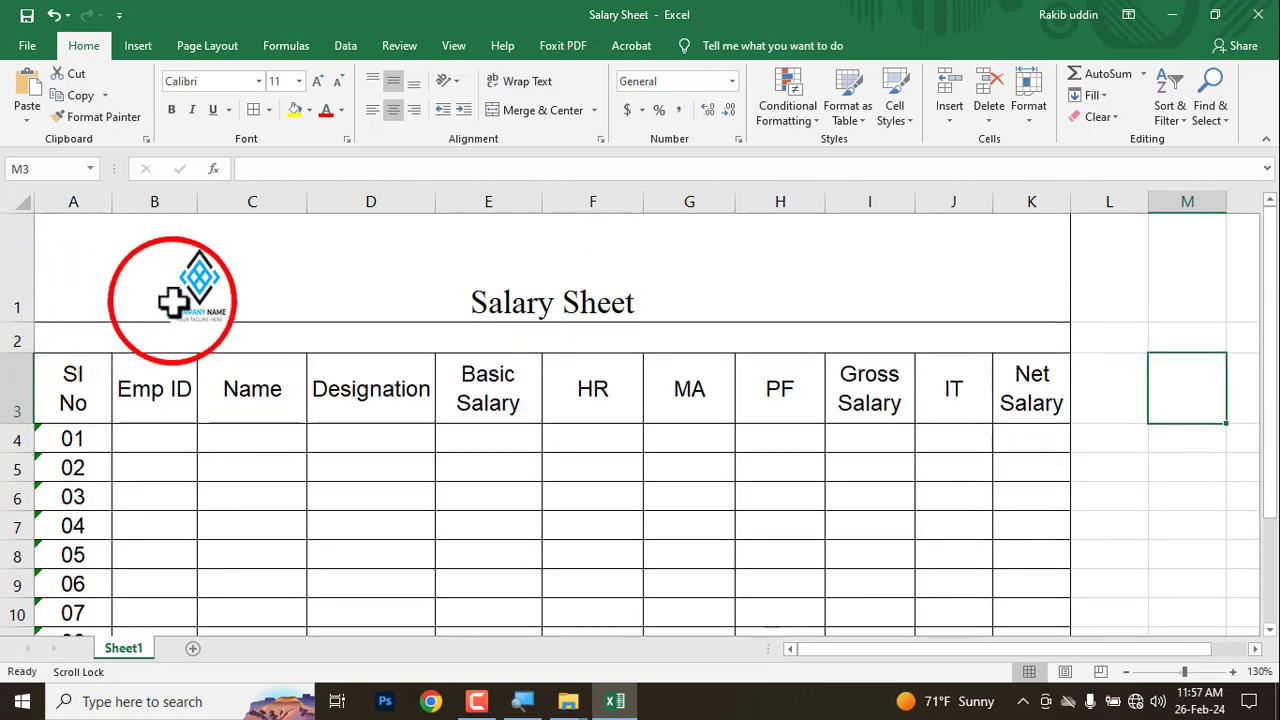
left_click_drag(185, 295, 187, 282)
Middle-align the Salary Sheet title vertically in the merged cell of row 1
left_click(535, 298)
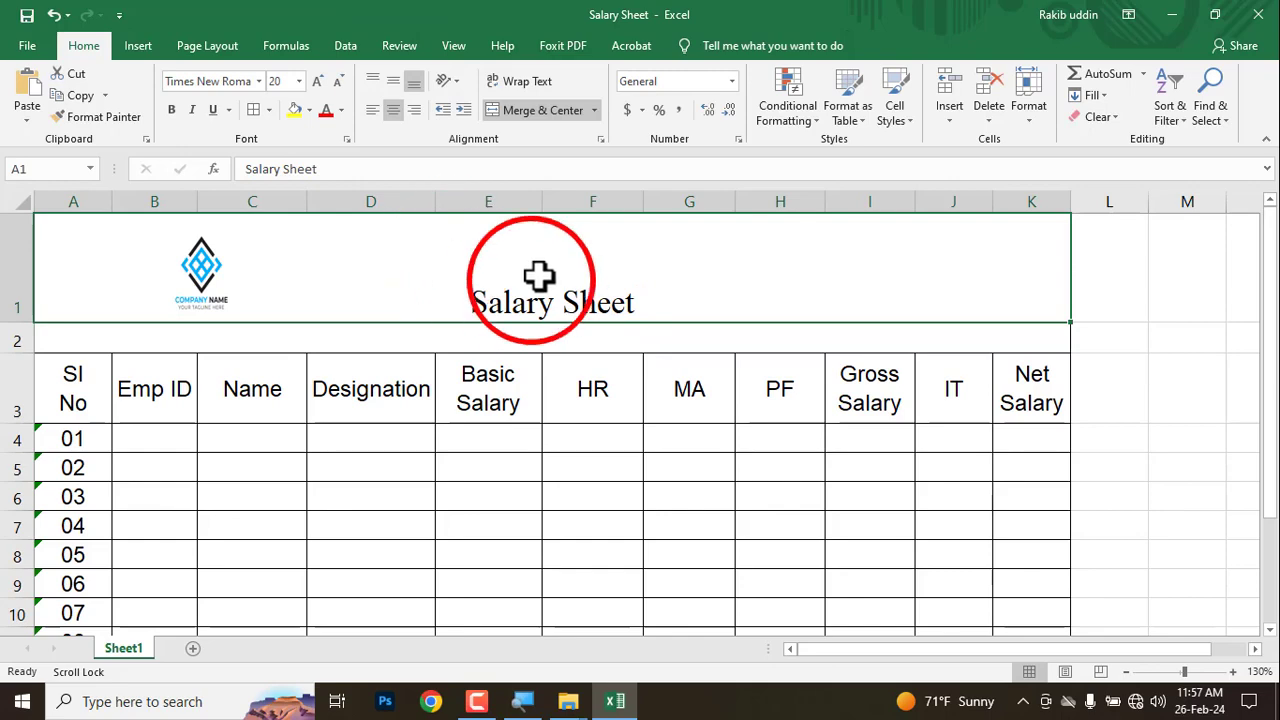
left_click(393, 80)
left_click(1160, 390)
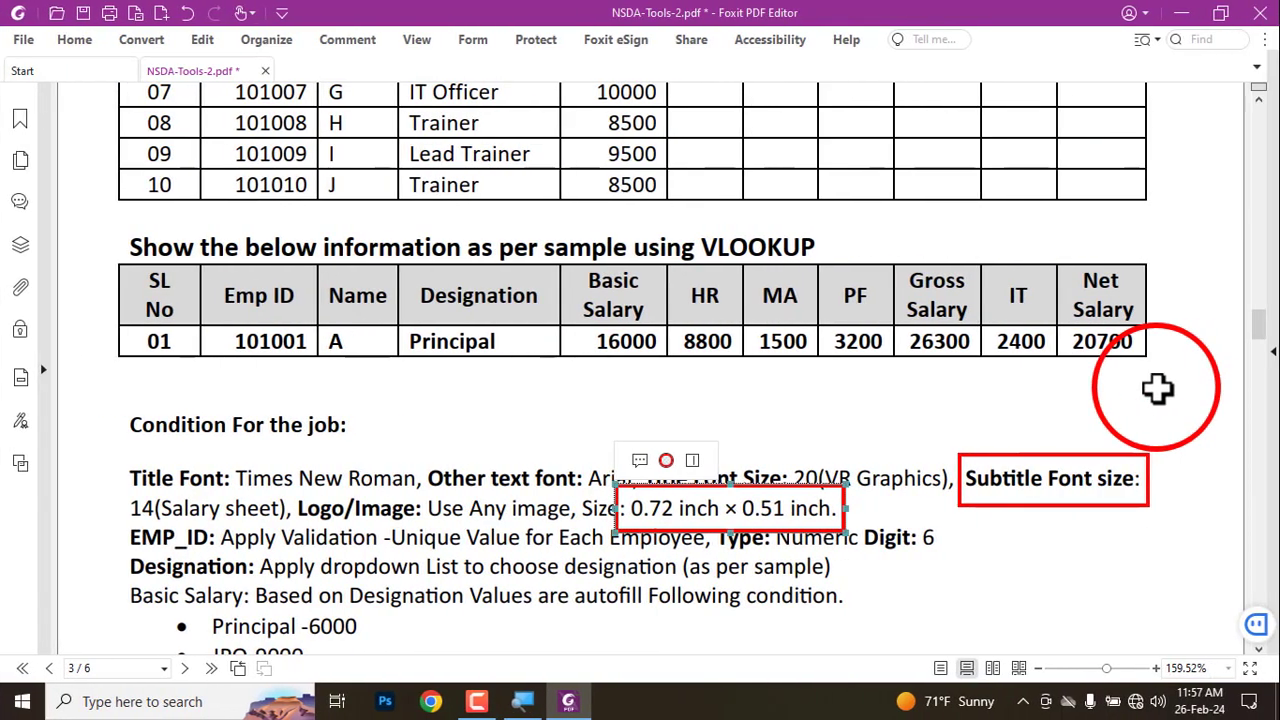
Mark the EMP_ID condition in the PDF with a rectangle, and apply the Number format to cells B4:B13 in Excel
scroll(372, 447, "down", 2)
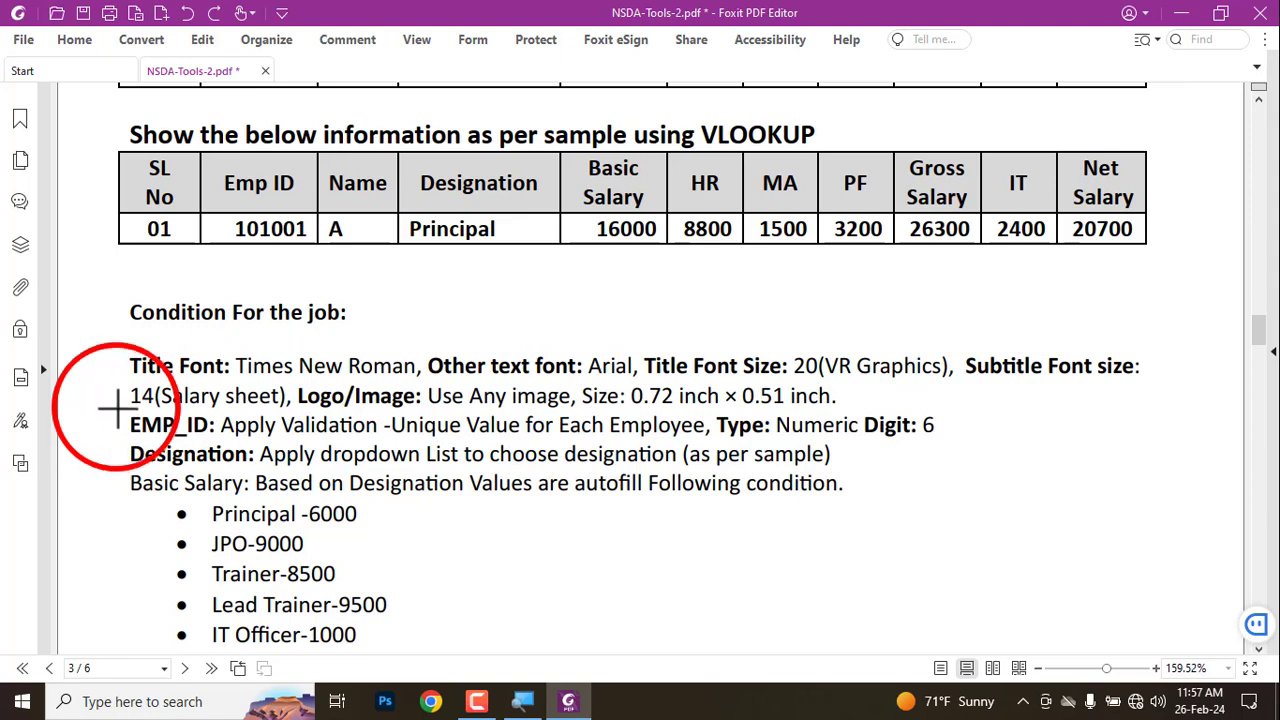
mouse_move(117, 408)
left_mouse_down()
mouse_move(138, 432)
mouse_move(220, 445)
mouse_move(851, 458)
mouse_move(965, 448)
left_mouse_up()
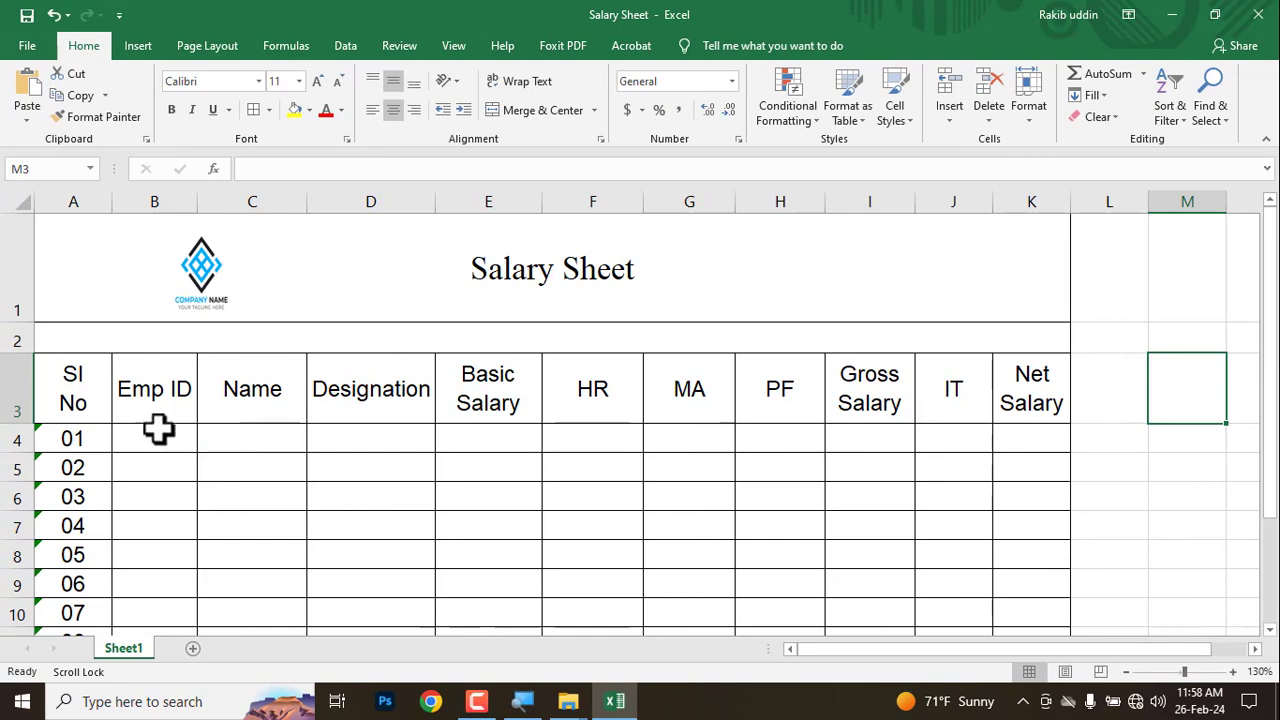
left_click(156, 430)
scroll(158, 428, "down", 3, "ctrl")
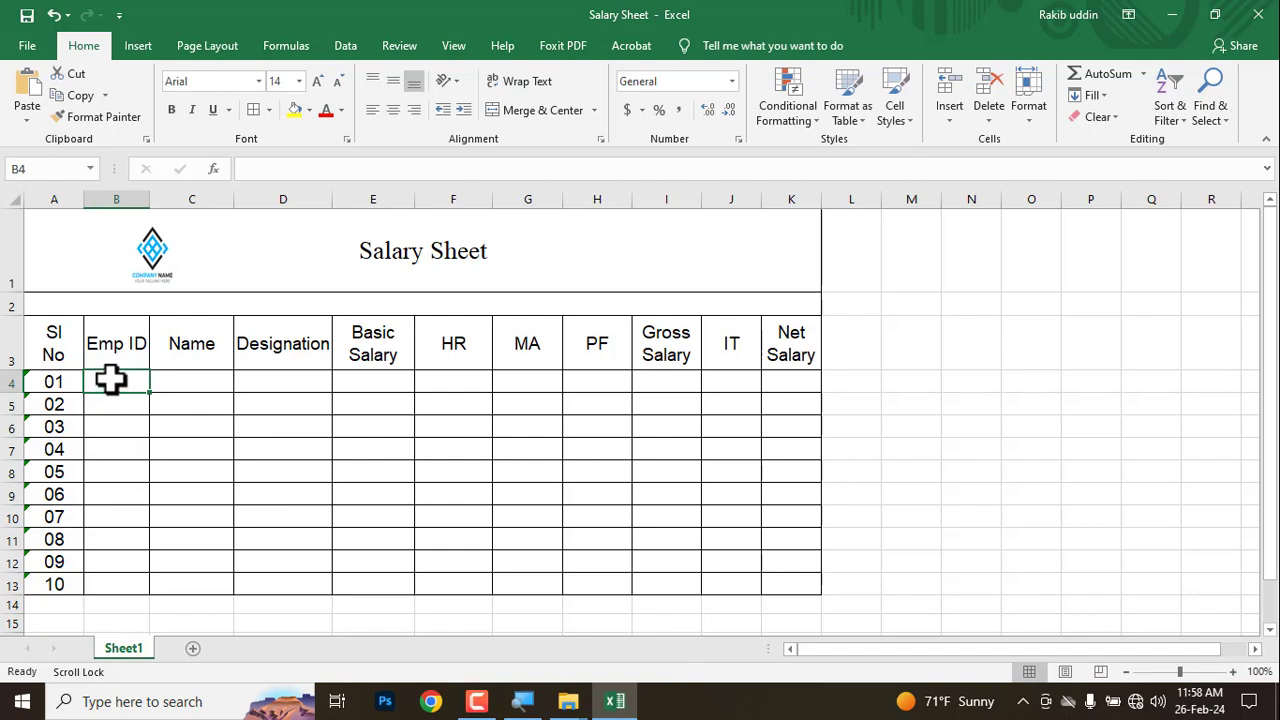
left_click_drag(110, 378, 108, 578)
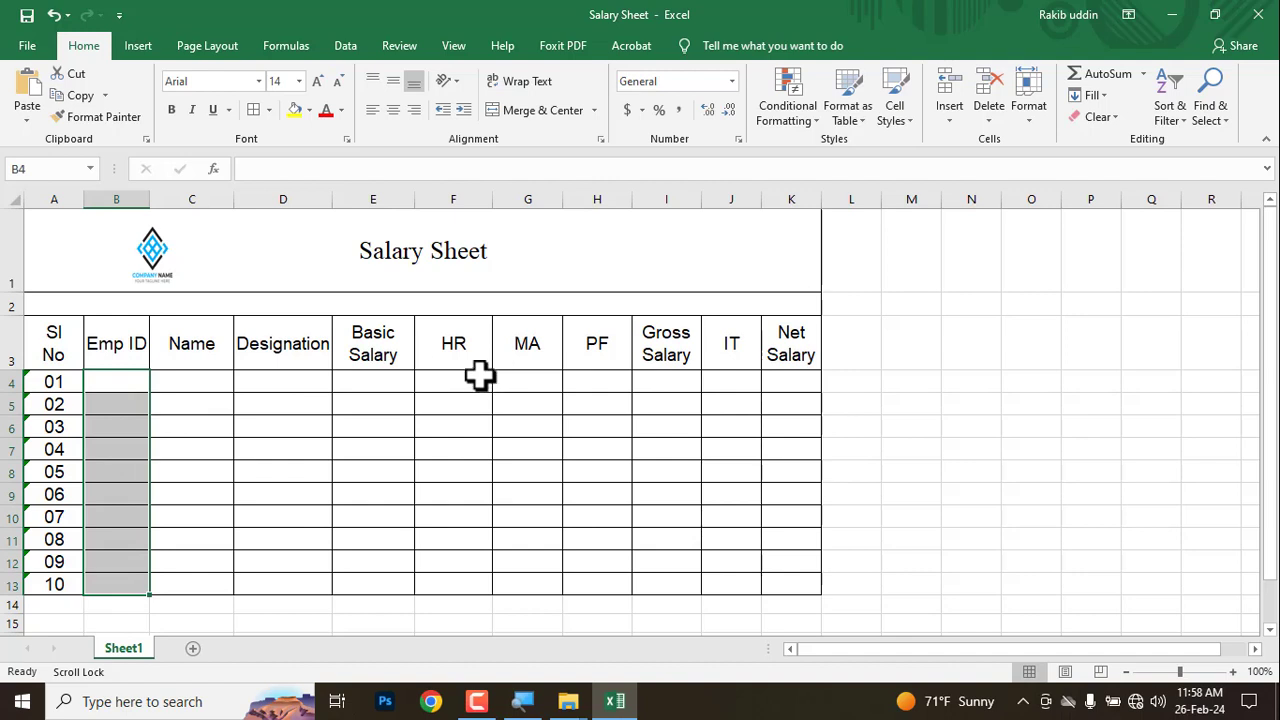
left_click(731, 80)
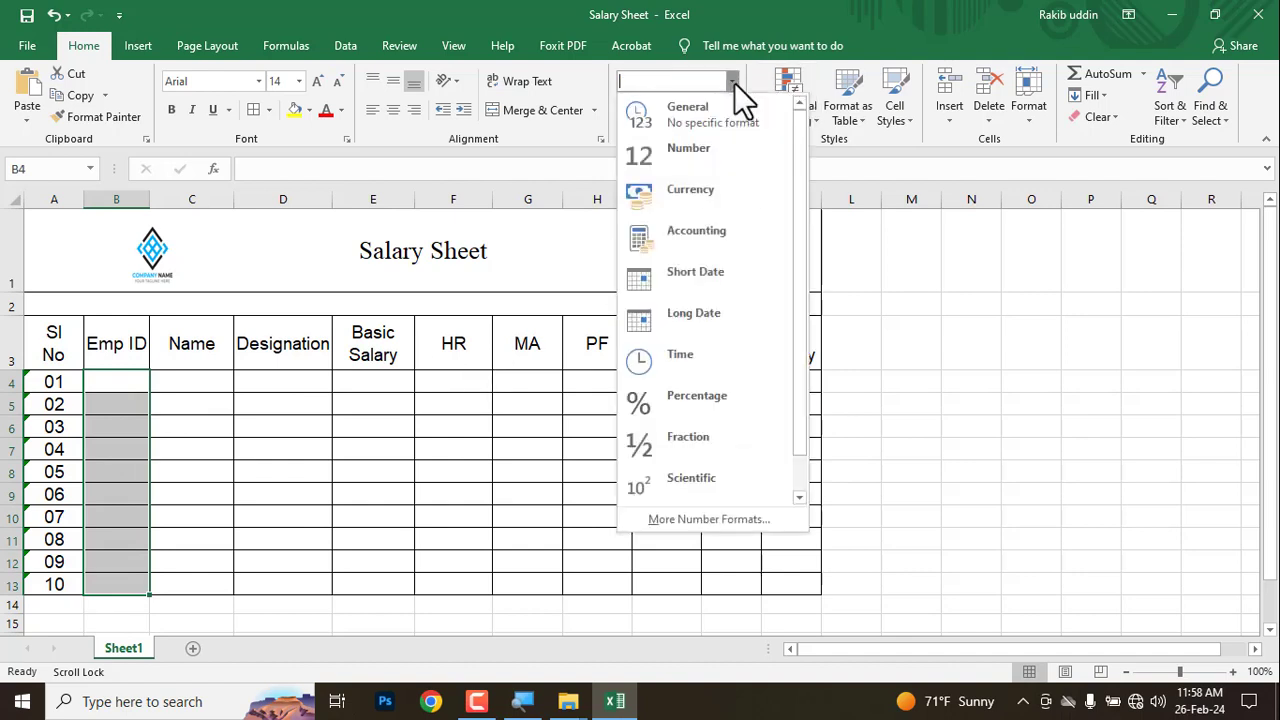
left_click(682, 148)
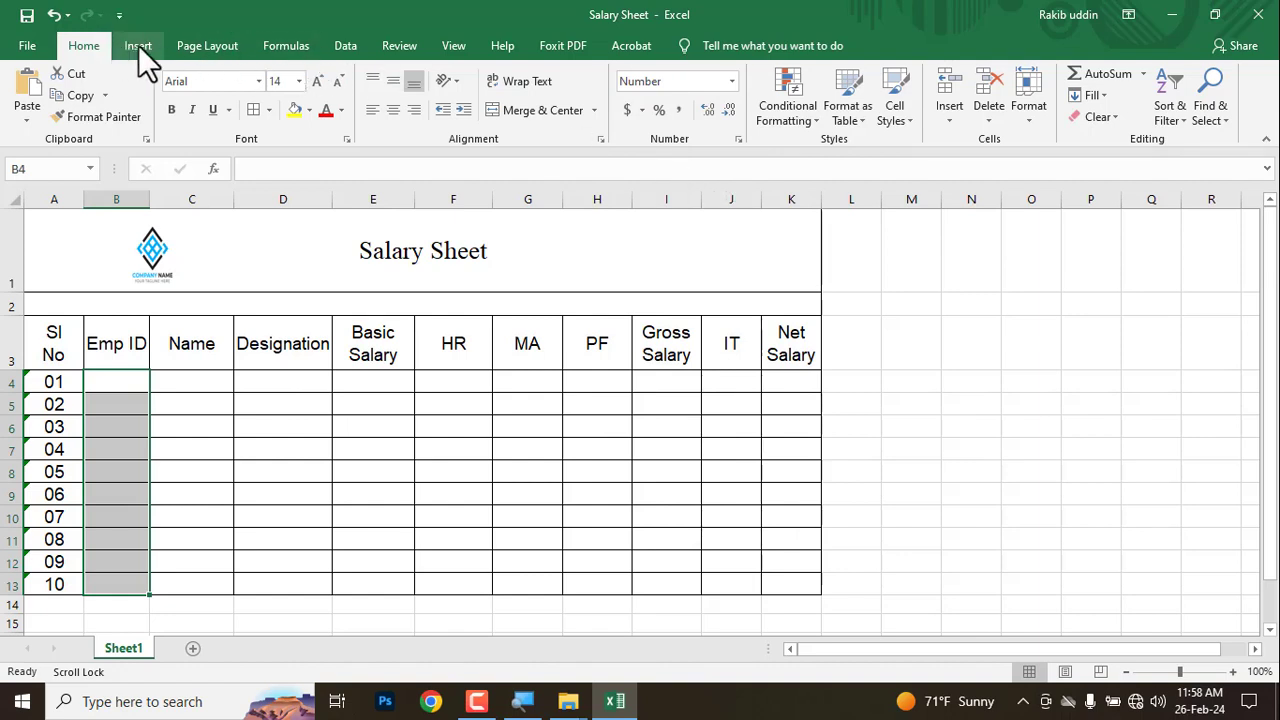
Apply data validation to the Emp ID cells B4:B13, allowing only a text length equal to 6
left_click(347, 45)
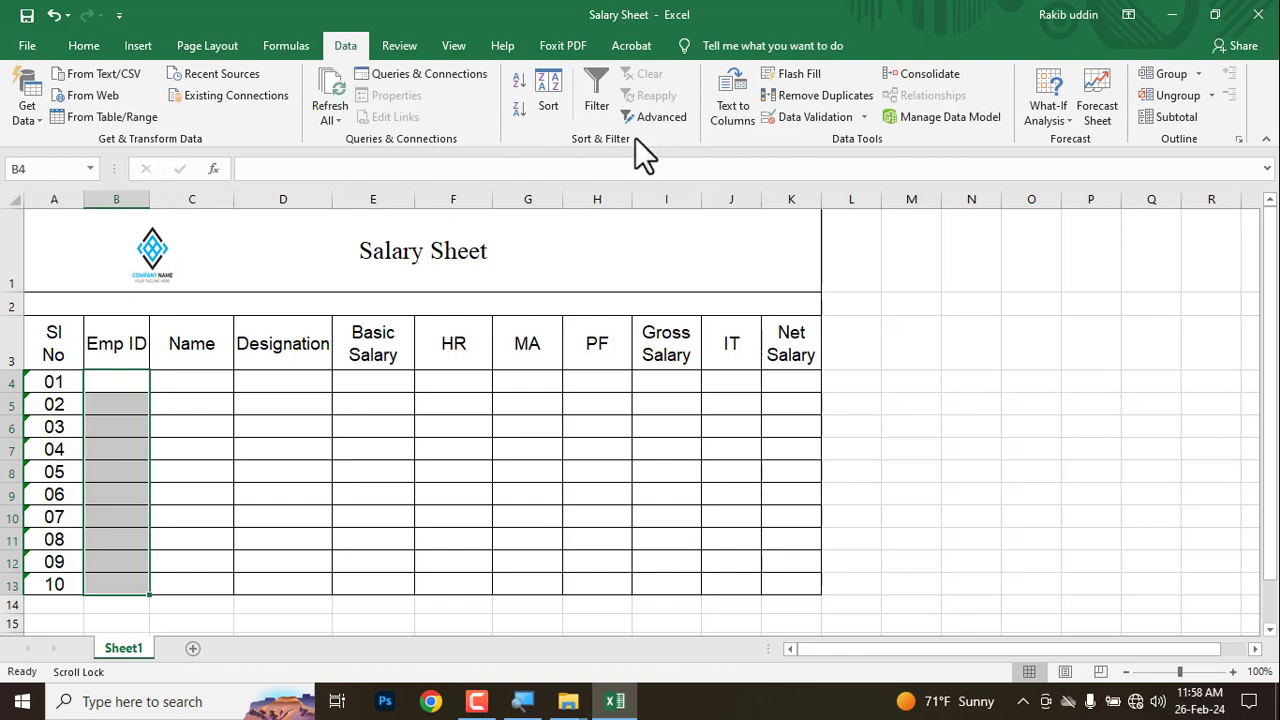
left_click(805, 122)
left_click_drag(821, 236, 723, 223)
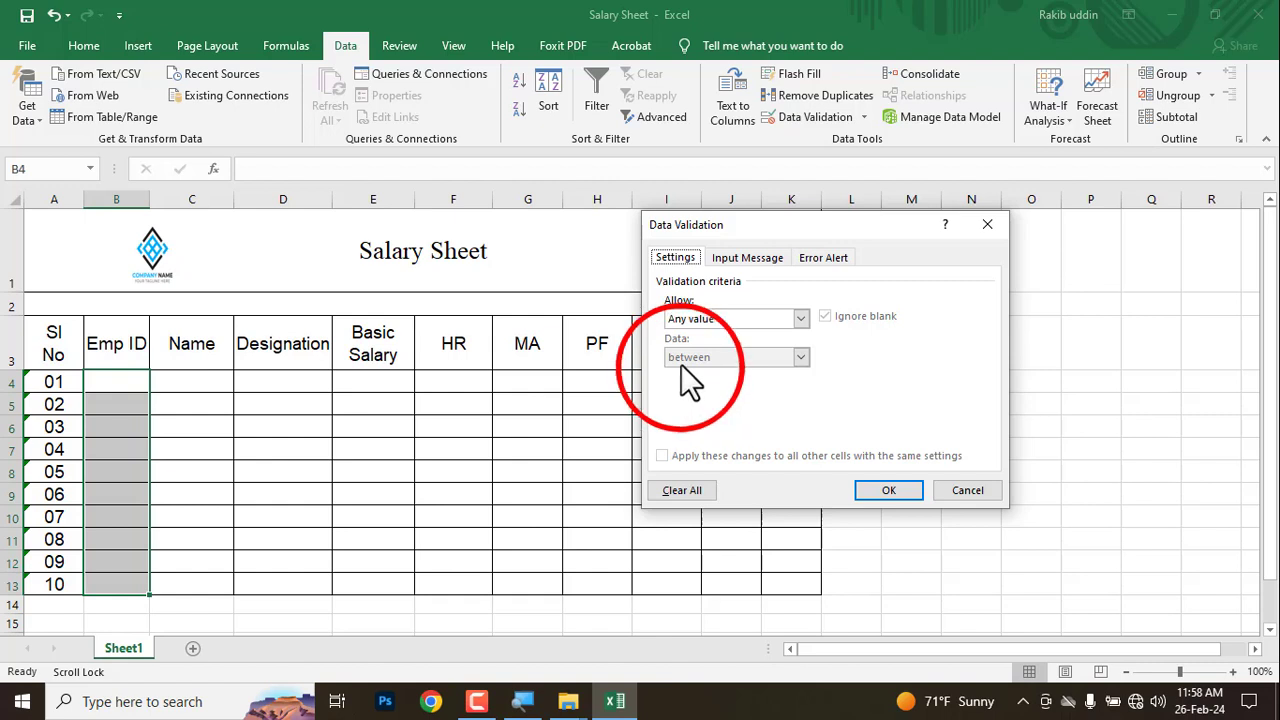
left_click(720, 320)
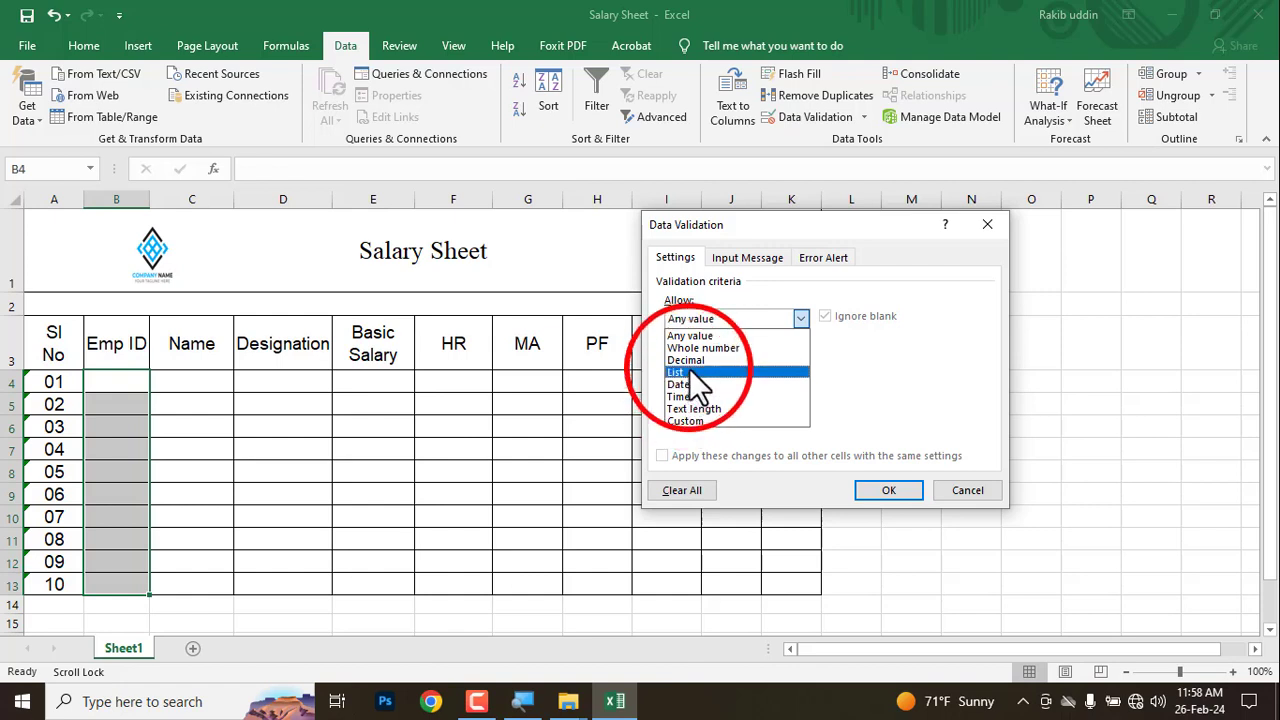
left_click(708, 349)
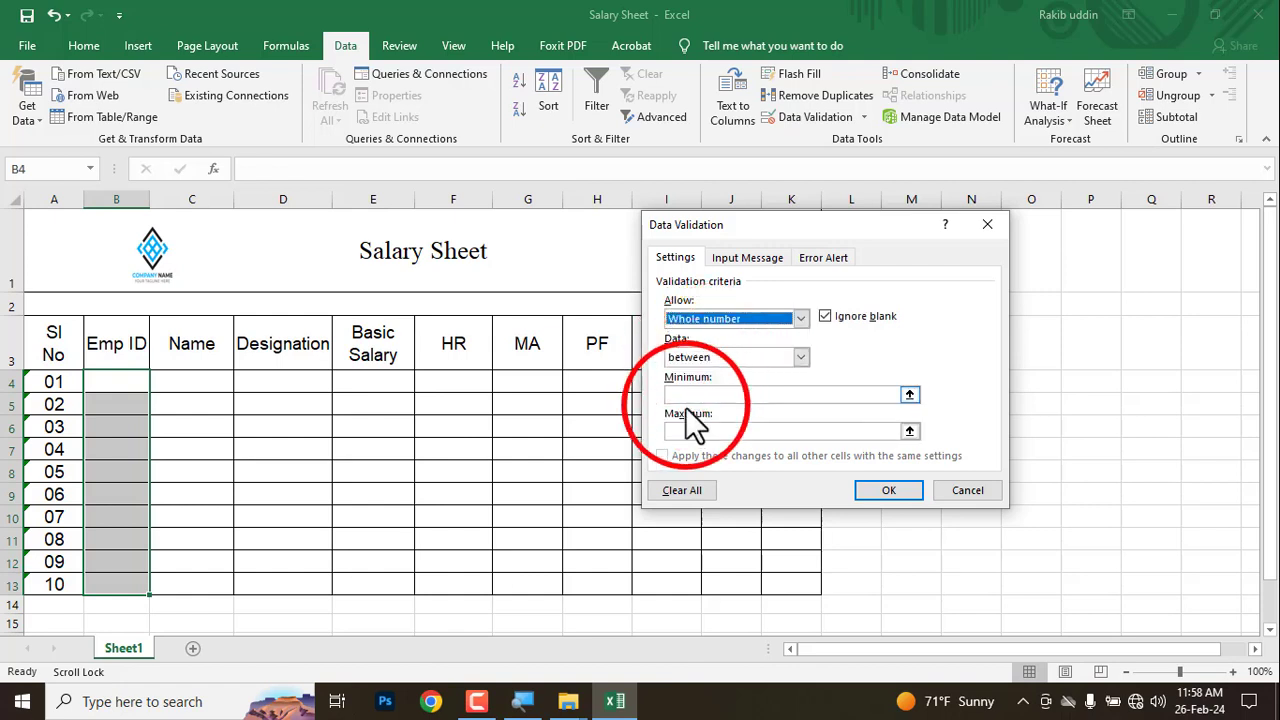
left_click(680, 357)
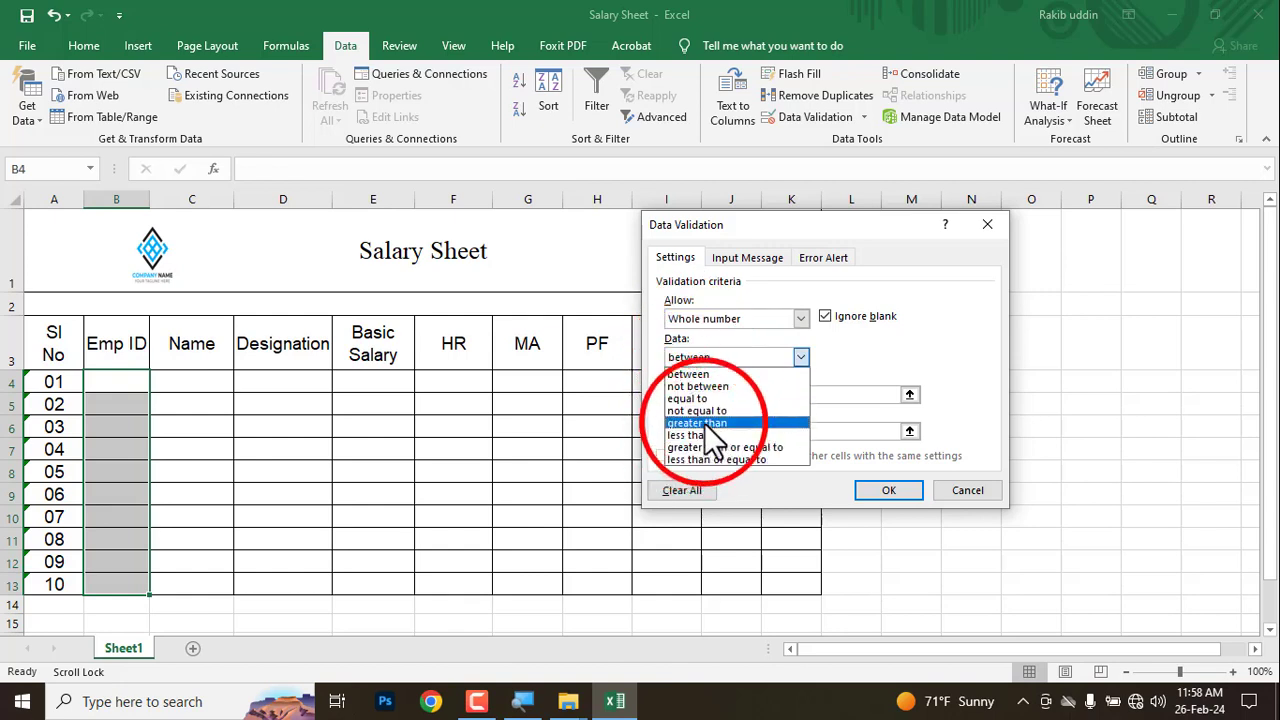
left_click(680, 401)
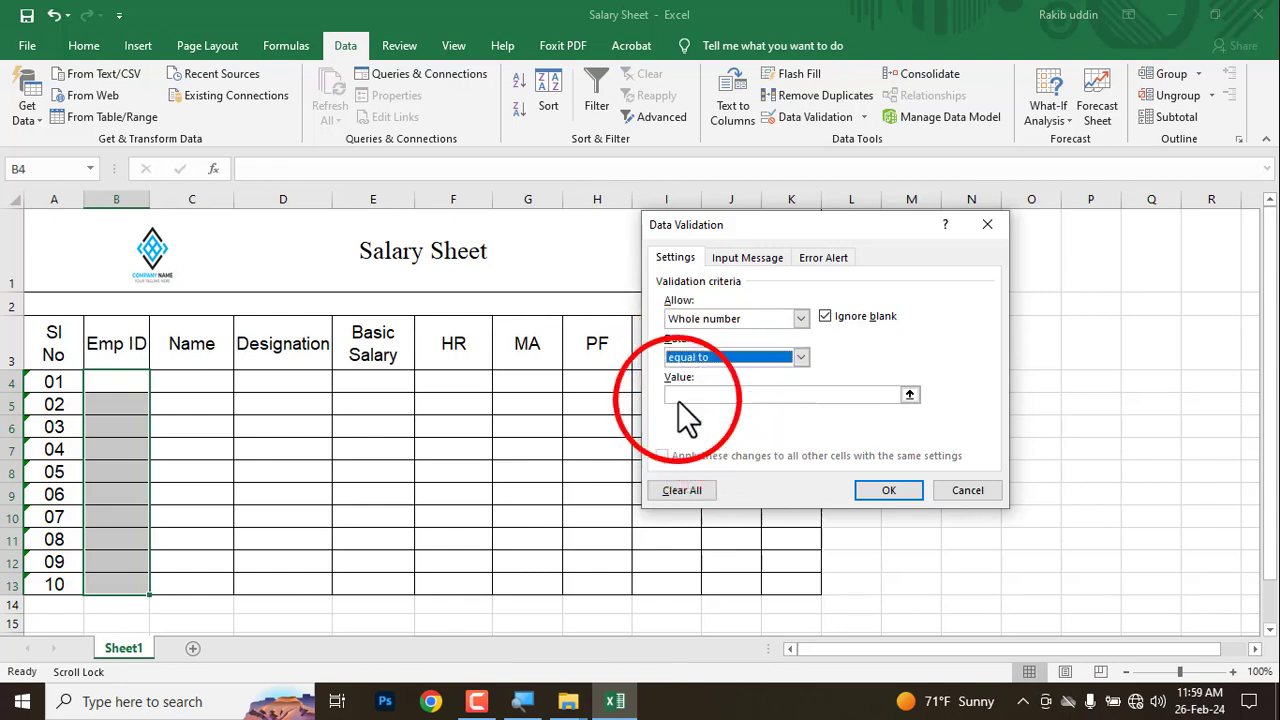
left_click(699, 318)
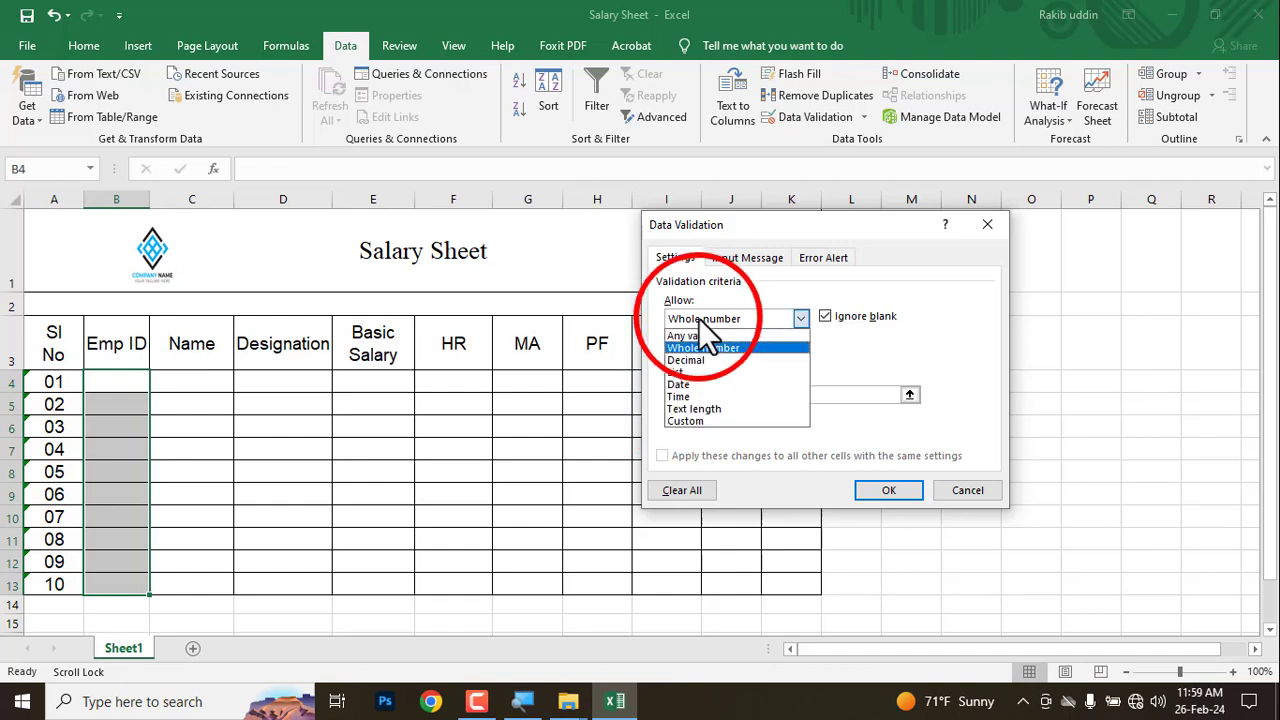
left_click(696, 407)
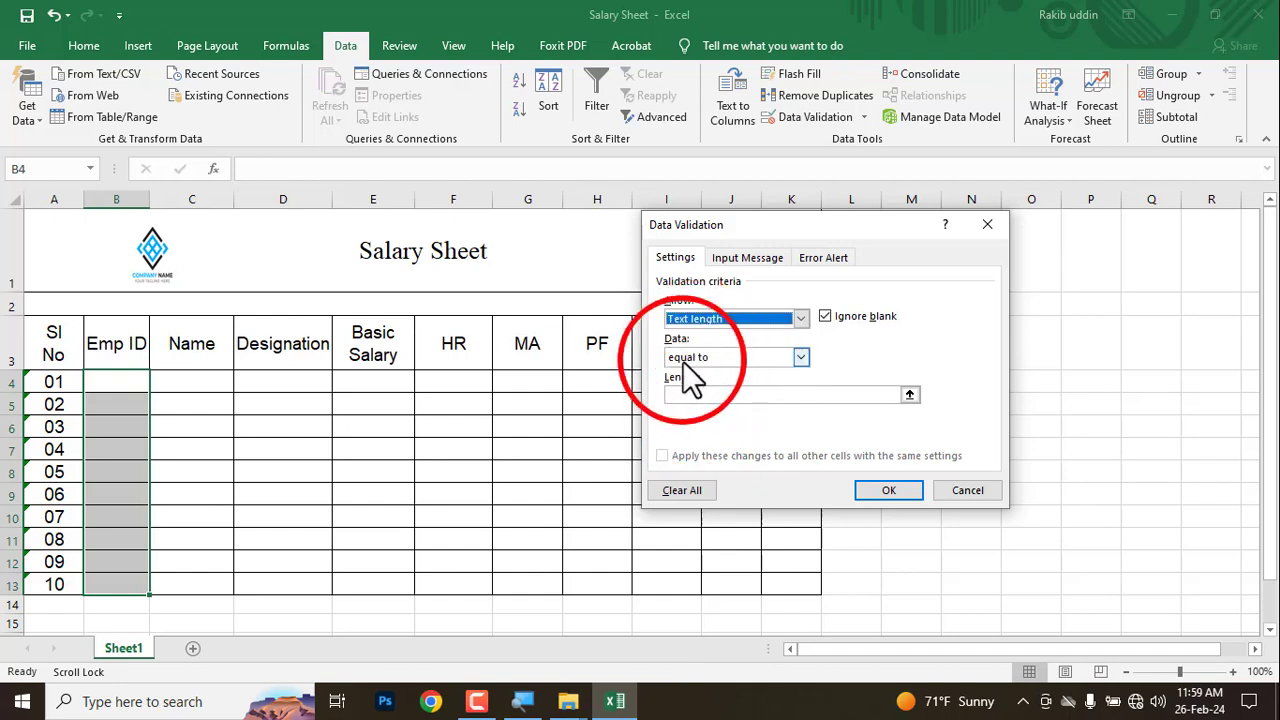
left_click(680, 394)
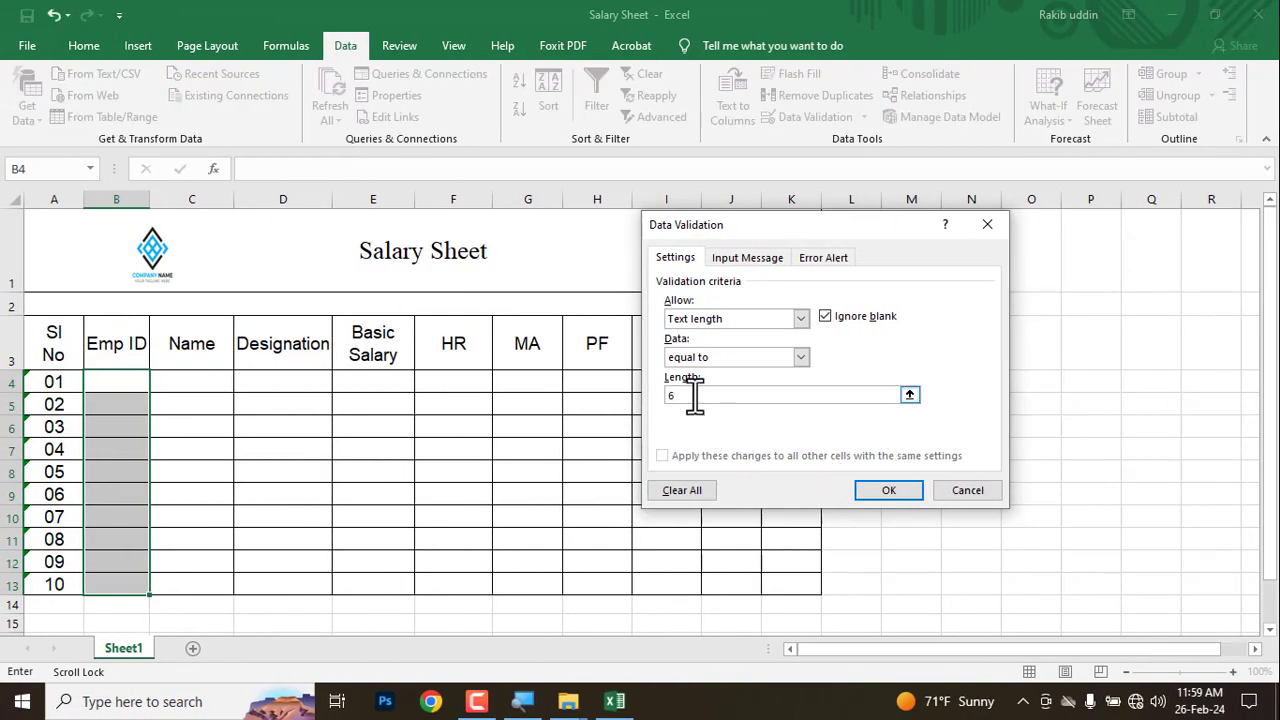
left_click(899, 495)
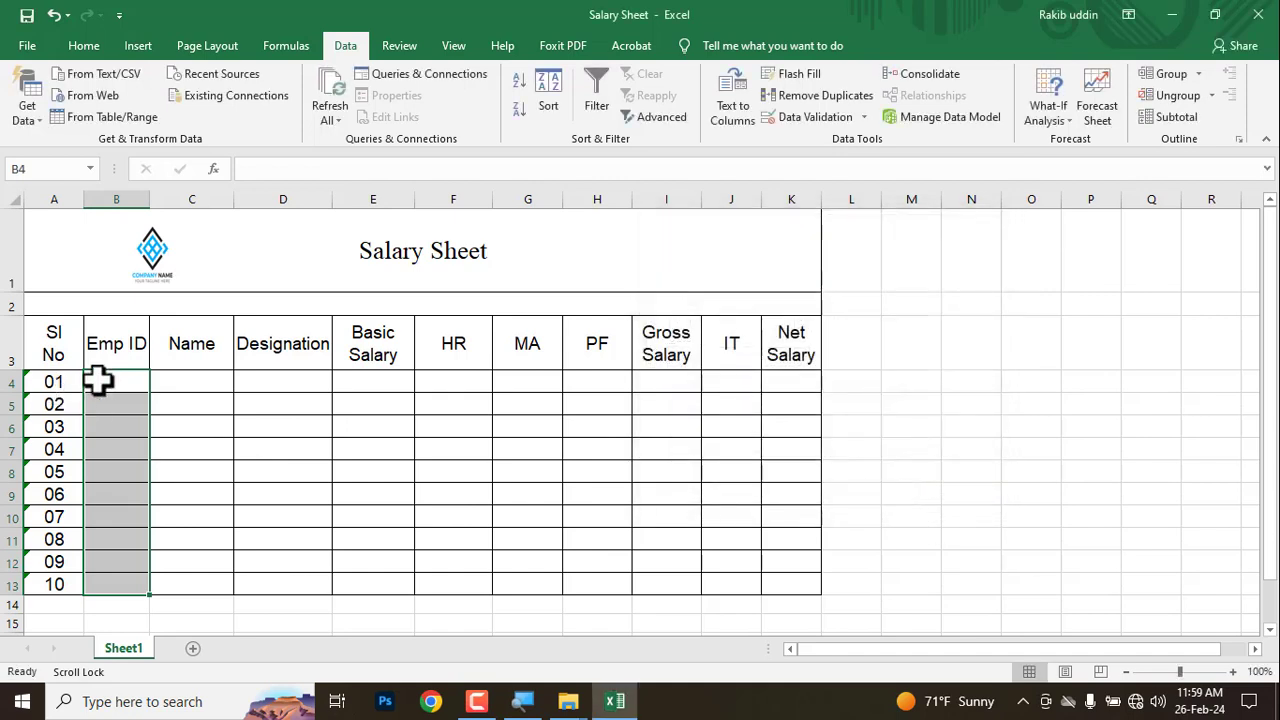
Test the Emp ID validation by entering jfj in B4, and cancel the entry
left_click(110, 381)
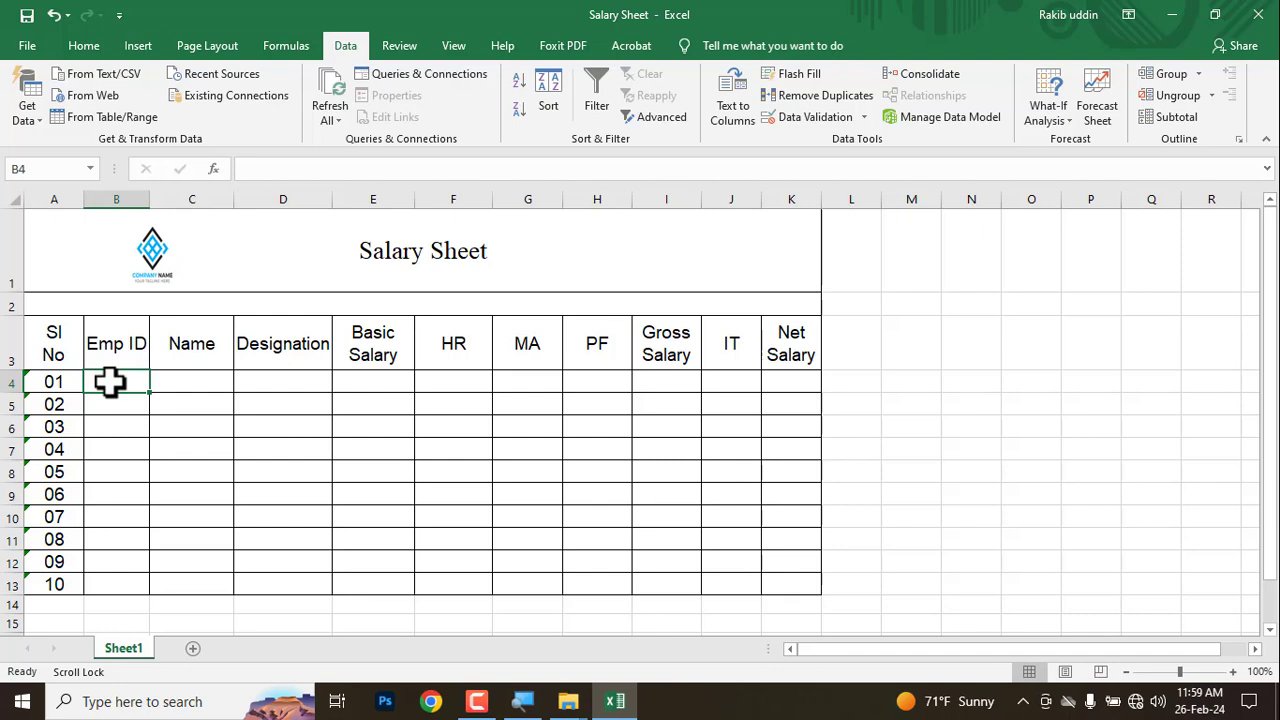
key("Return")
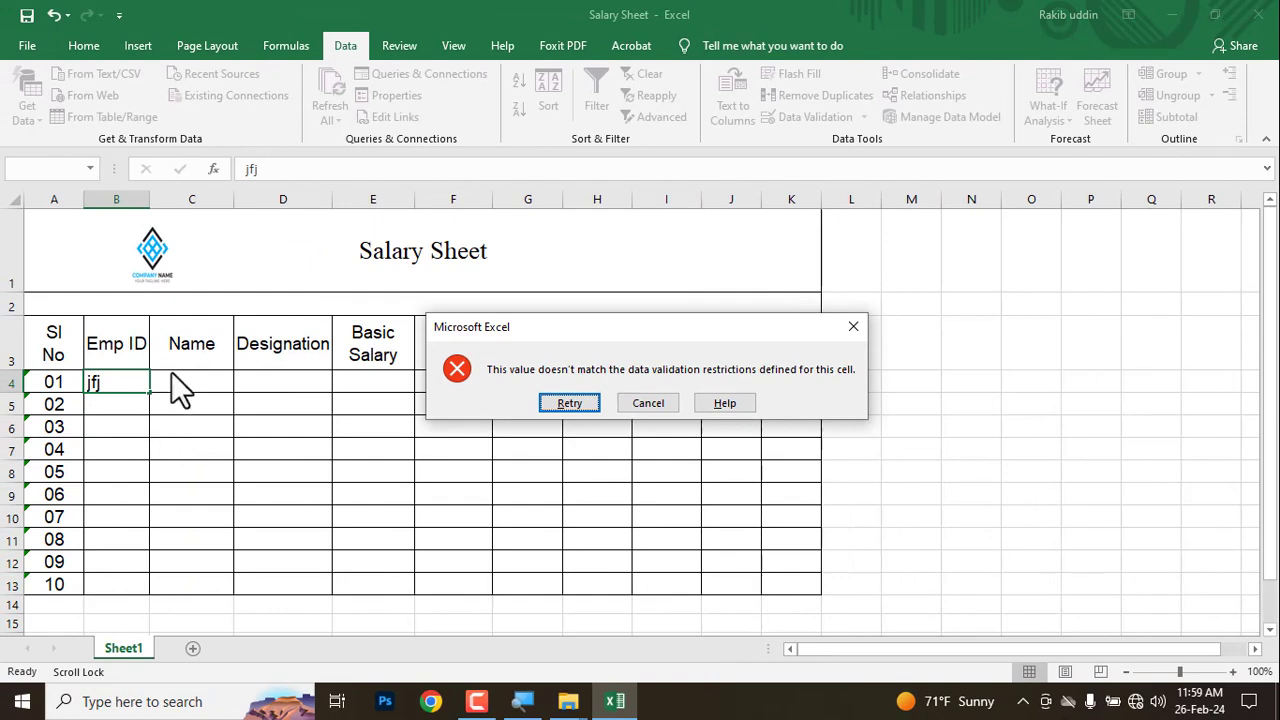
left_click(640, 403)
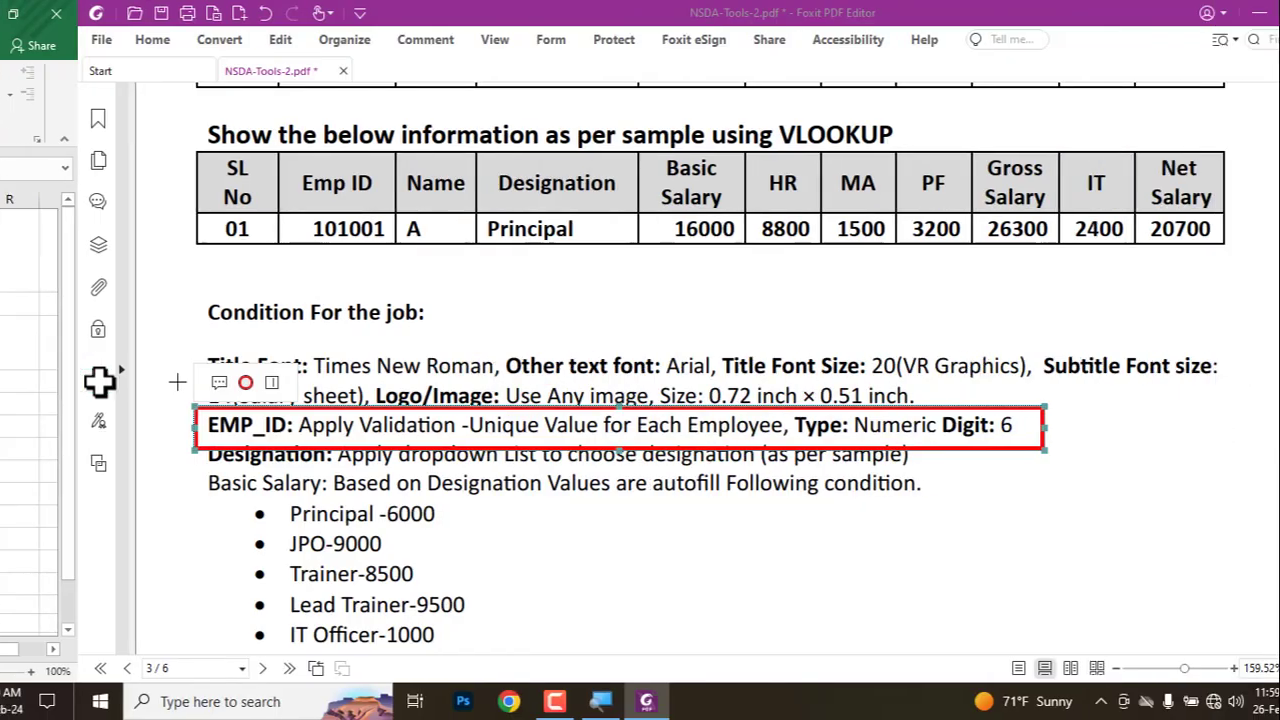
Look up the first employee ID in the PDF table, enter it in B4 in Excel, and widen column B
scroll(247, 455, "up", 5)
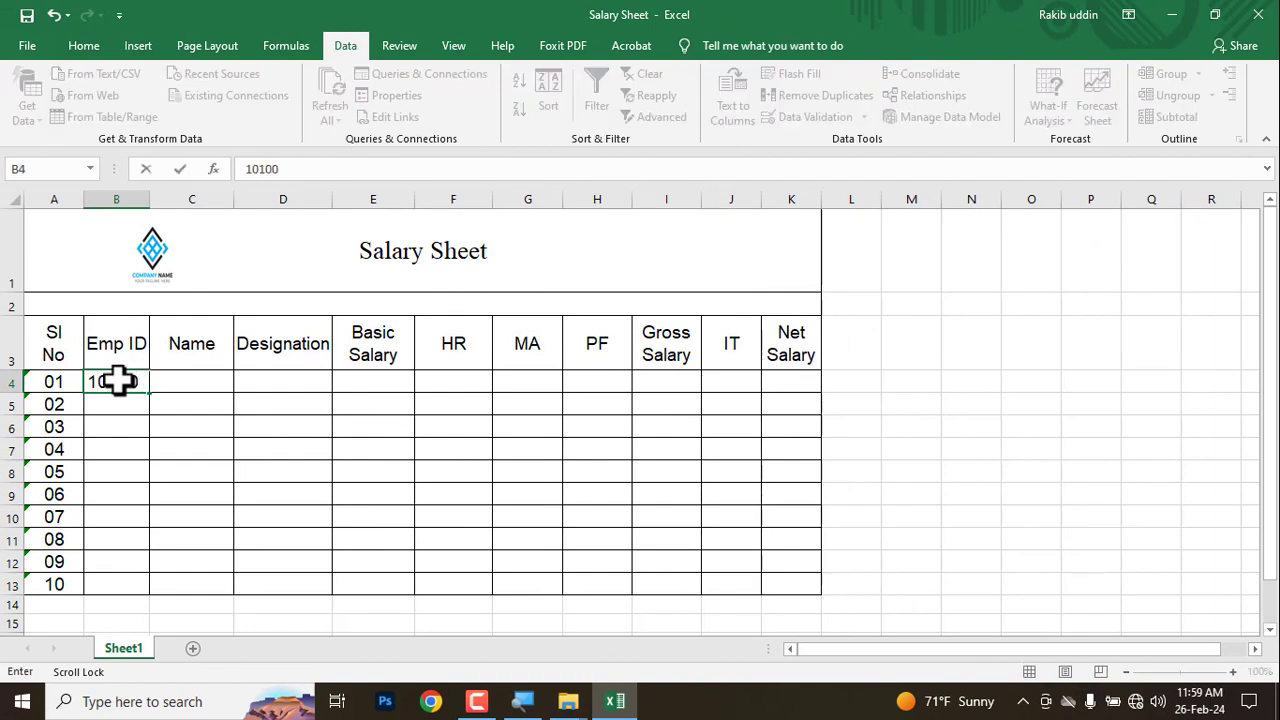
key("Return")
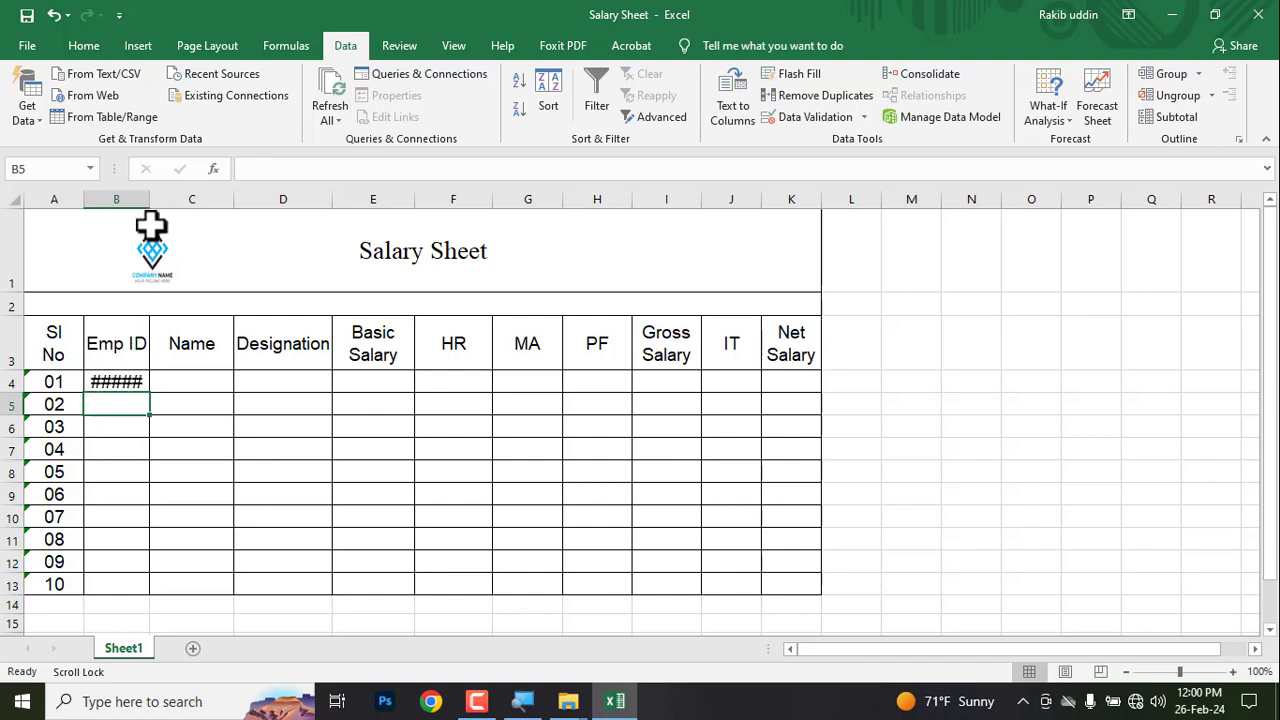
left_click_drag(148, 197, 197, 198)
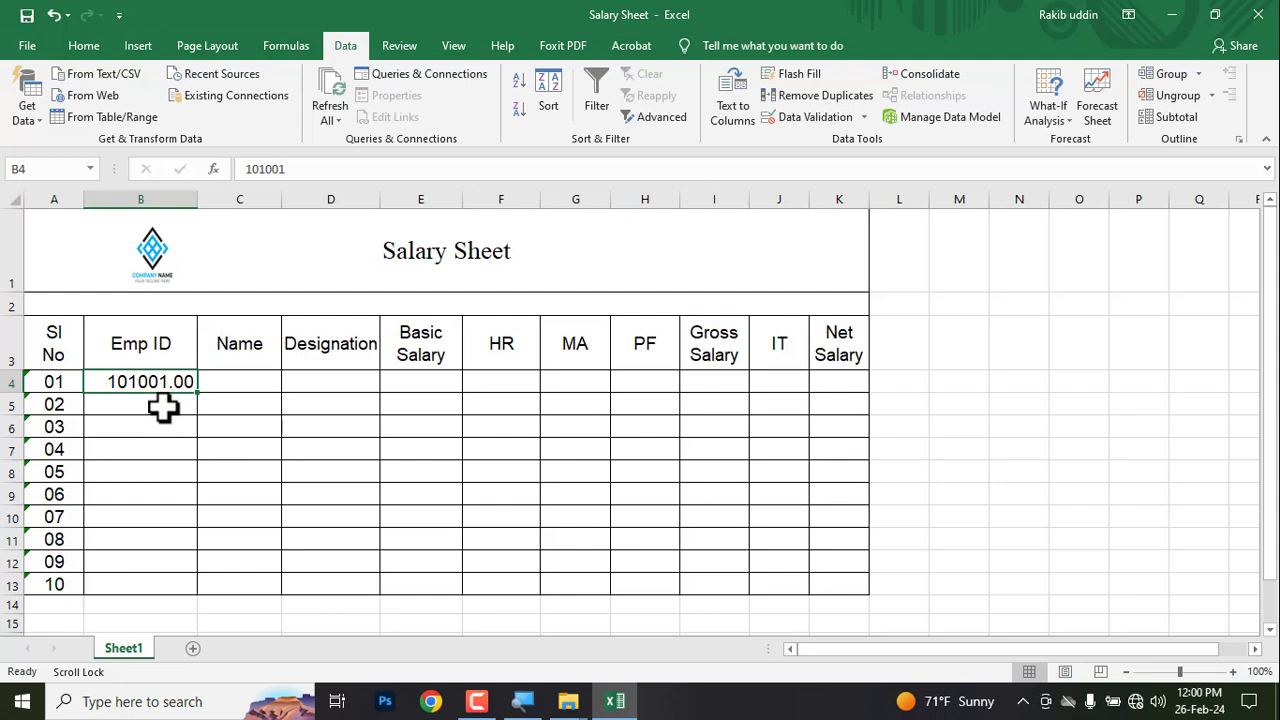
Enter the second employee's ID in B5 and fill the ID series from B4:B5 down to B13
left_click(162, 406)
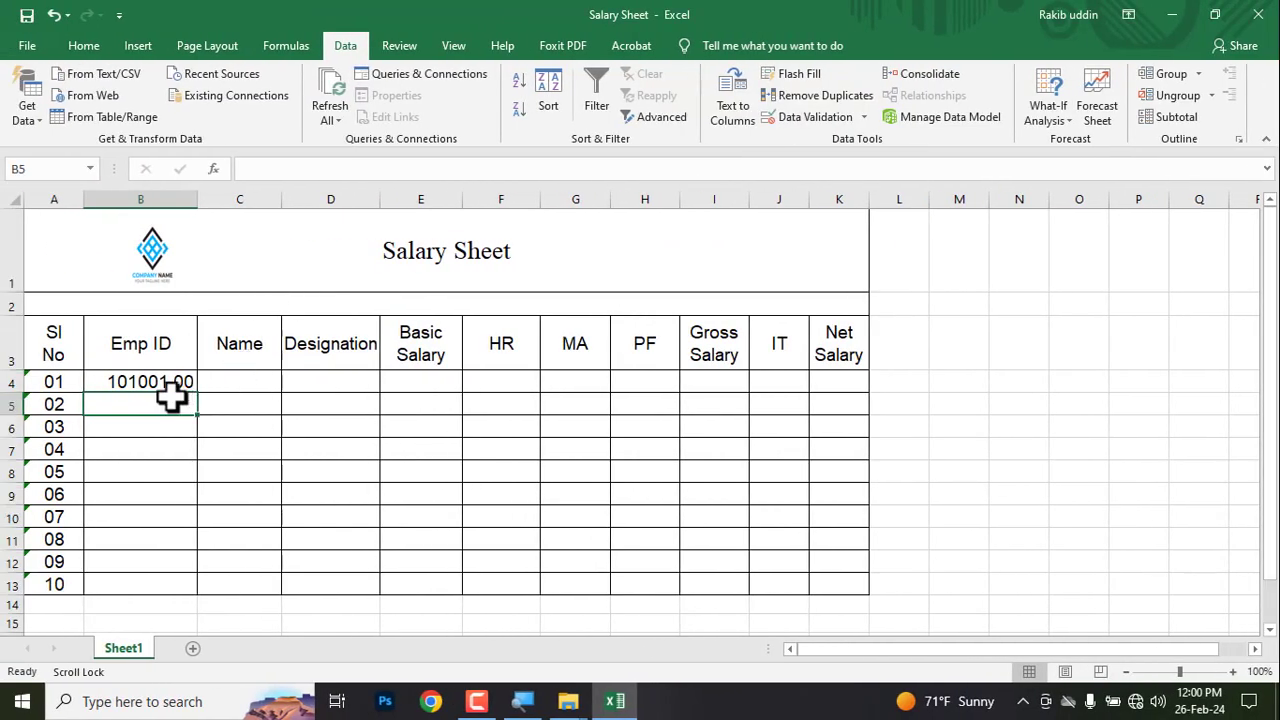
type("01")
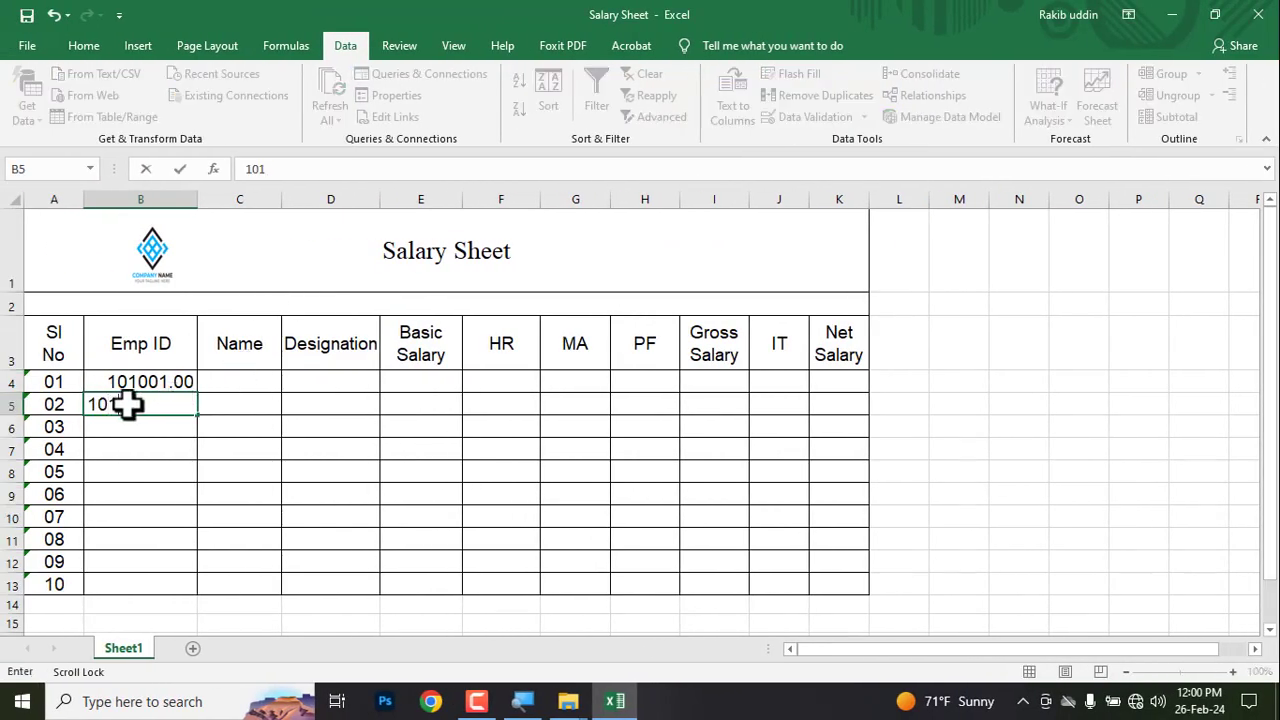
type("002")
key("Return")
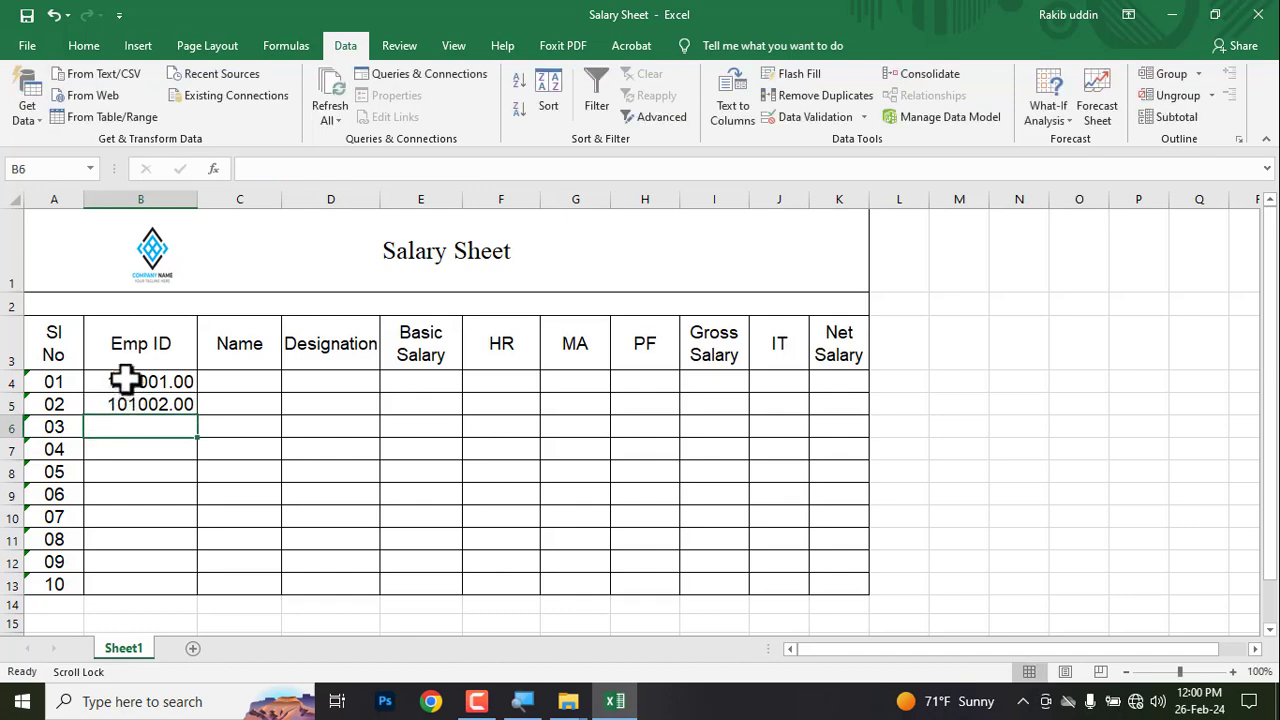
left_click_drag(126, 381, 197, 591)
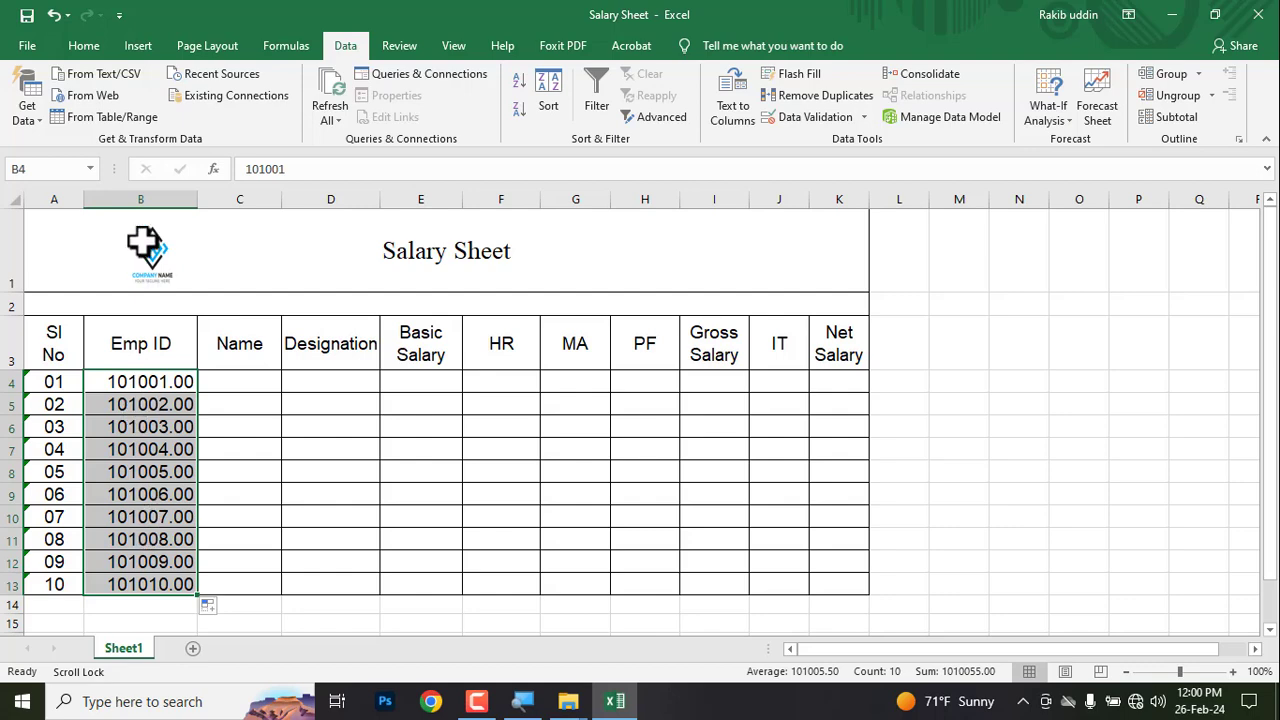
Show the Emp ID values in B4:B13 without decimal places and center them in their cells
left_click(83, 49)
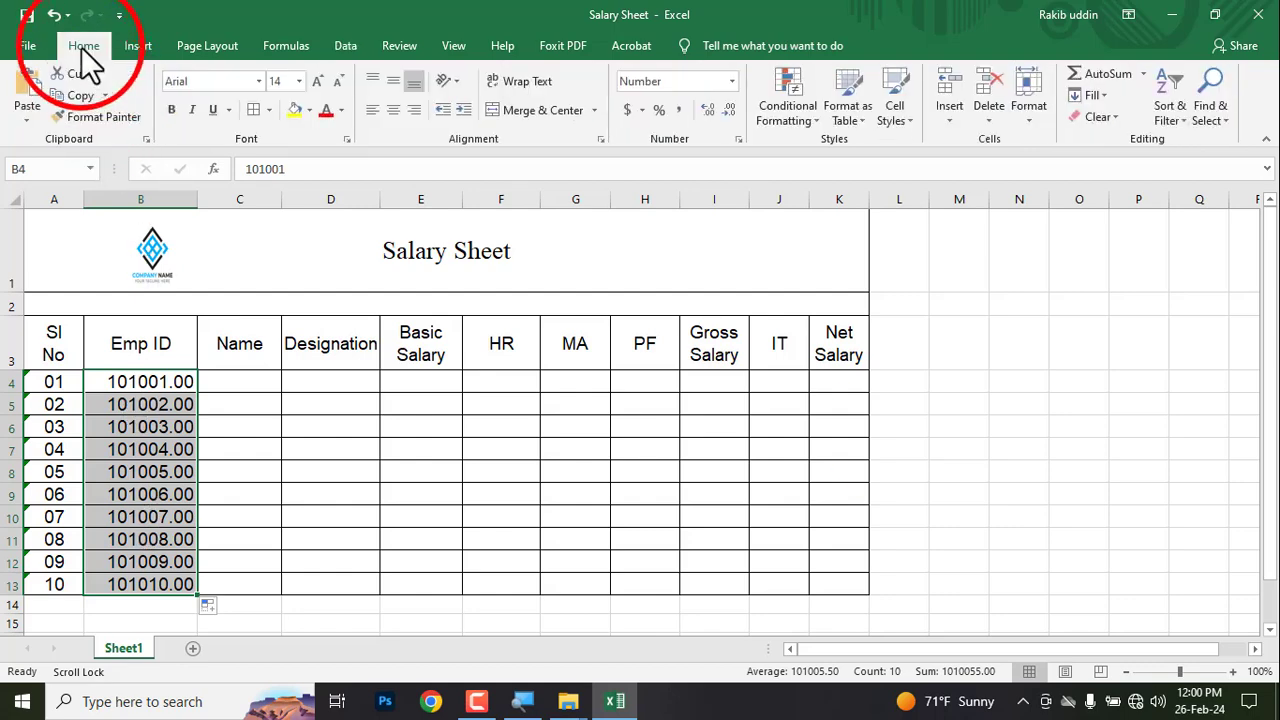
left_click(726, 112)
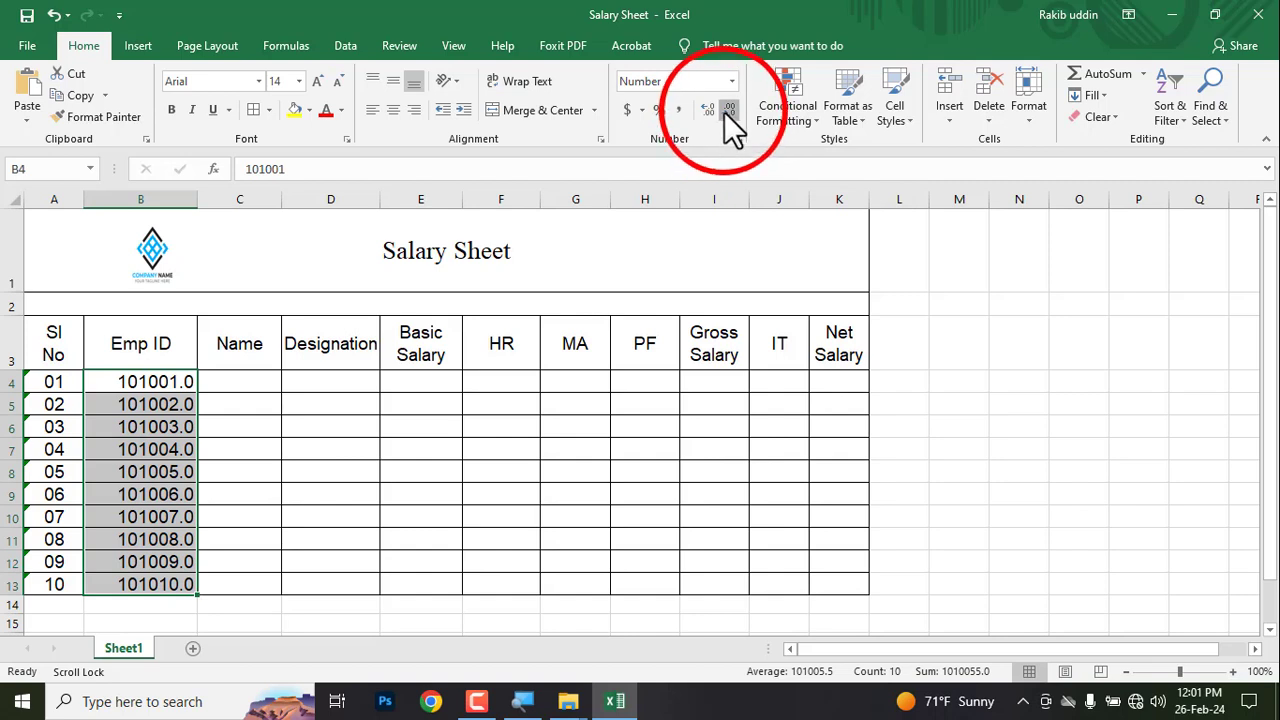
left_click(726, 112)
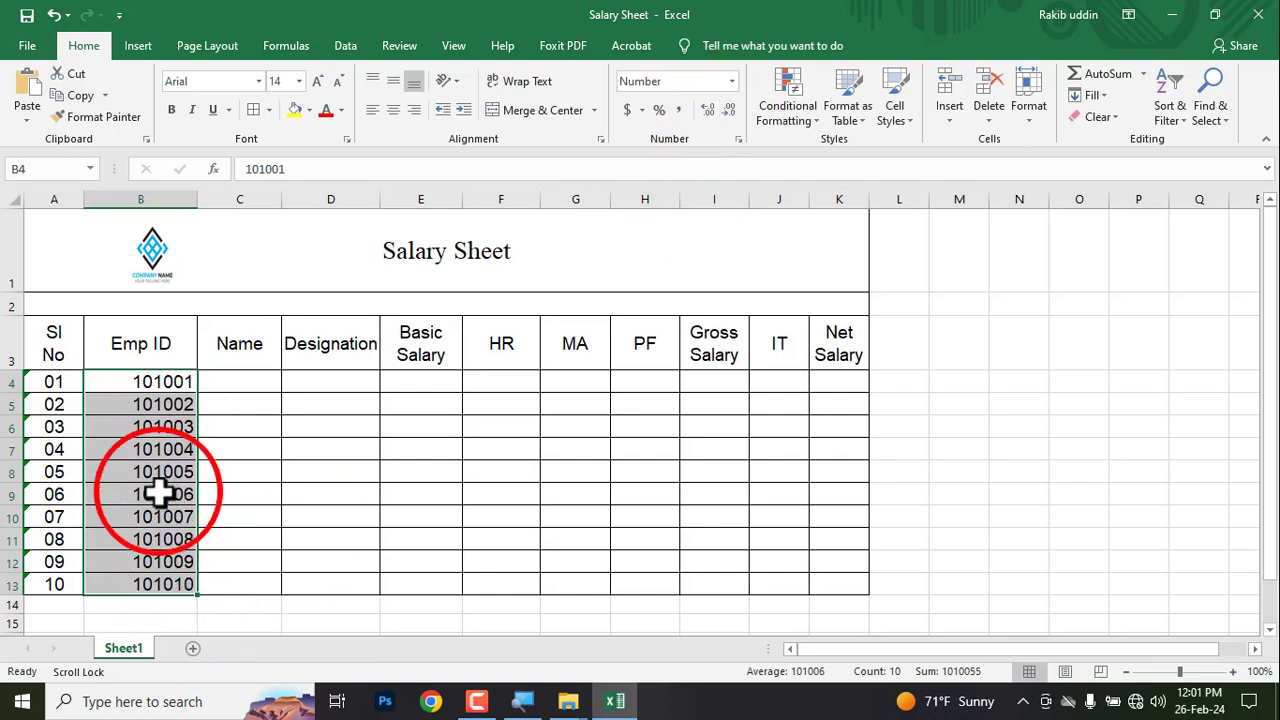
left_click(395, 117)
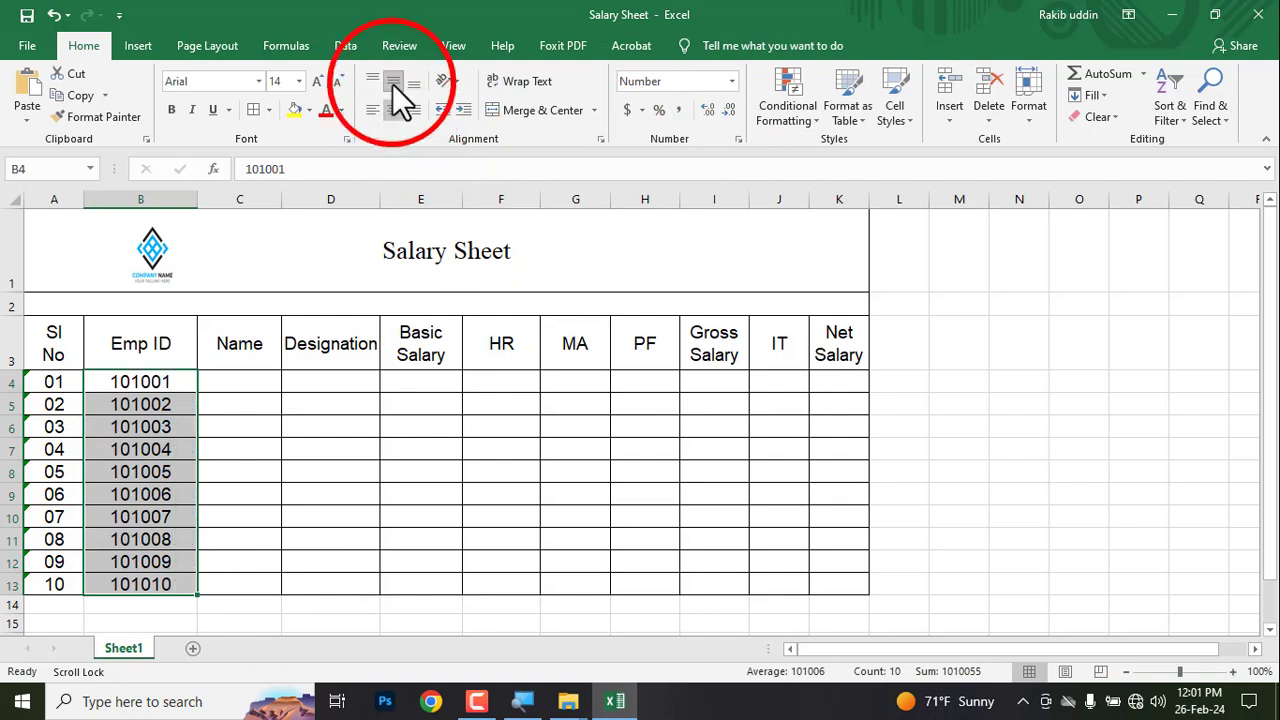
Switch to the NSDA-Tools-2 PDF, undo the EMP_ID marking, and outline the Designation dropdown list condition with a rectangle
left_click(244, 399)
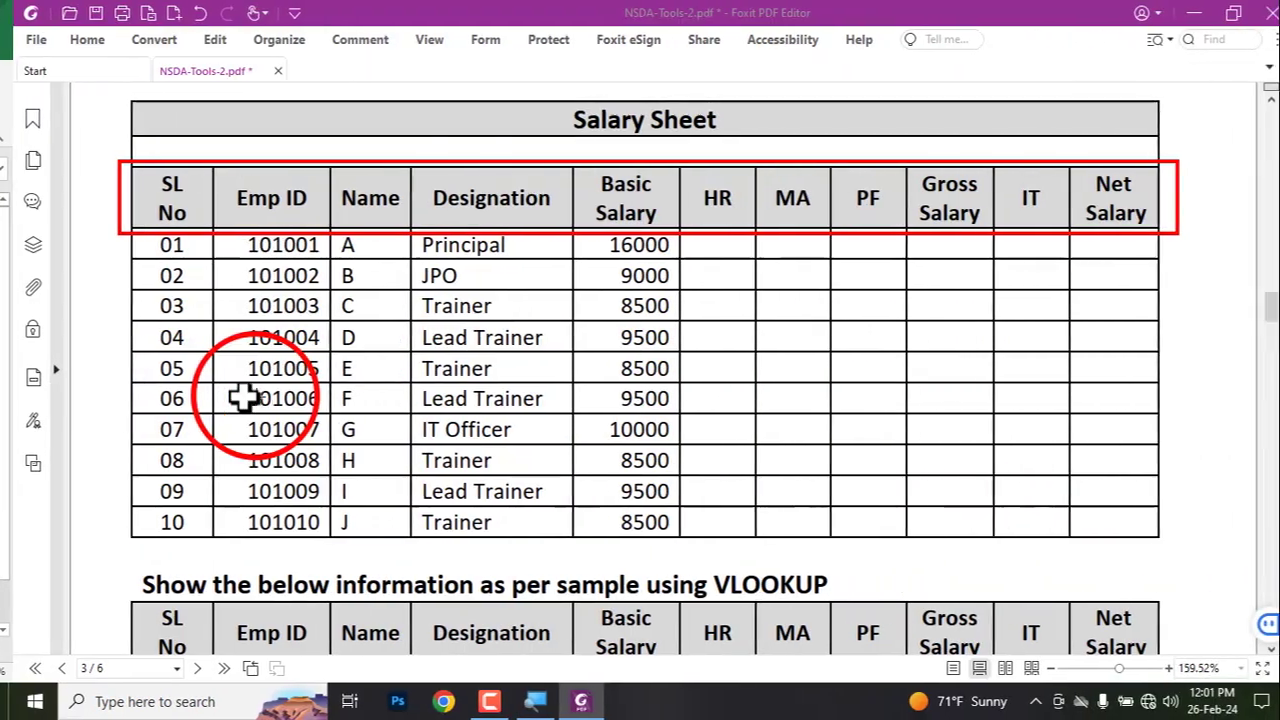
scroll(244, 399, "down", 6)
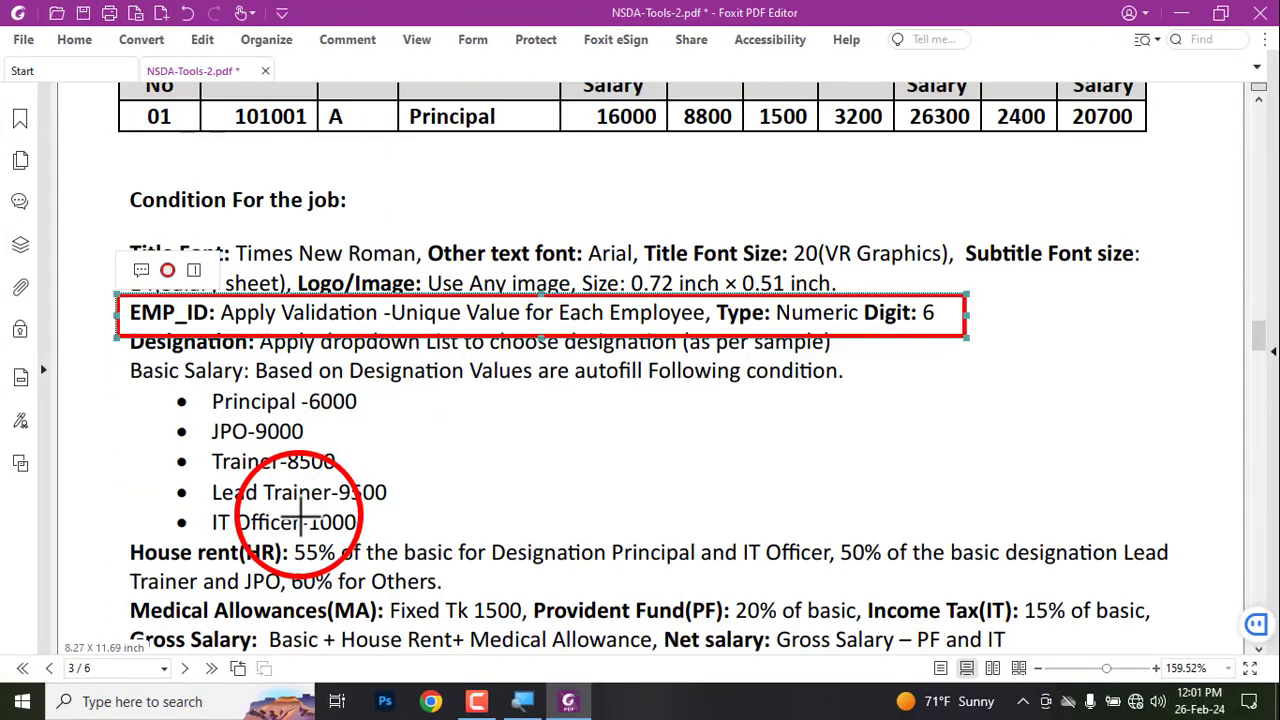
key("ctrl+z")
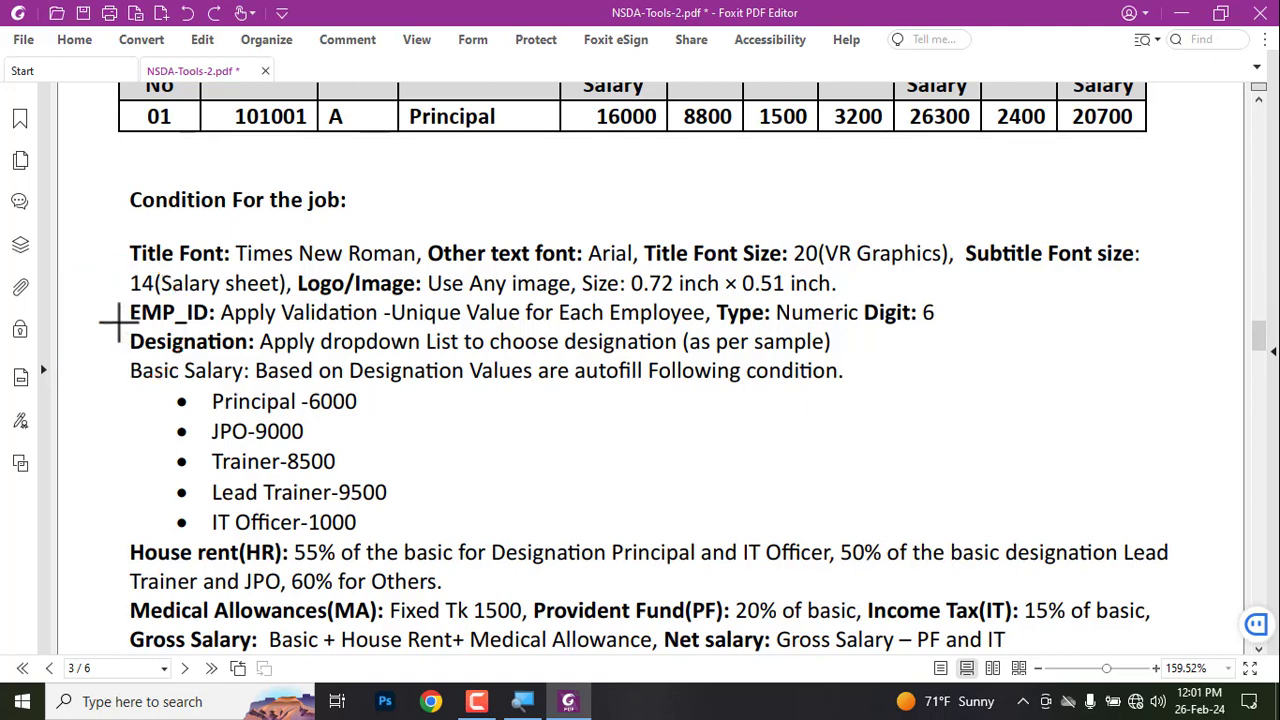
mouse_move(118, 326)
left_mouse_down()
mouse_move(174, 357)
mouse_move(489, 370)
mouse_move(700, 370)
mouse_move(852, 352)
left_mouse_up()
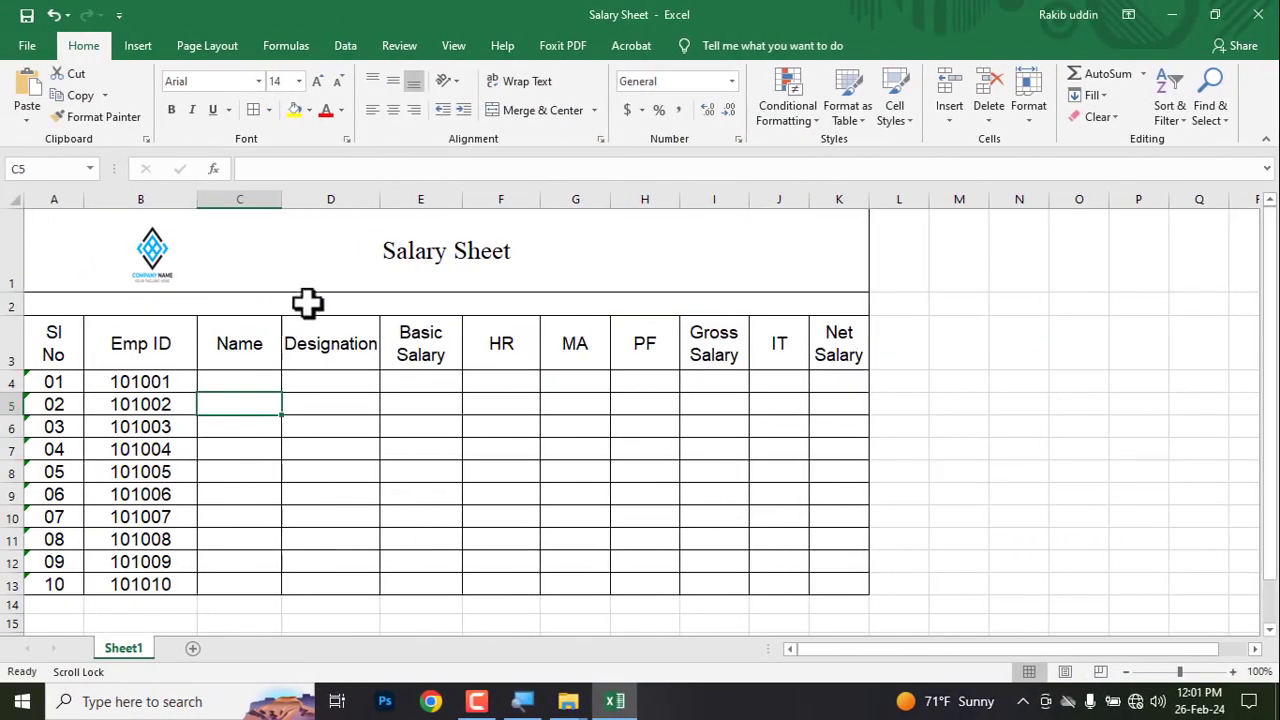
Widen the Name column C in Excel, and outline the employee names in the PDF's Salary Sheet table
left_click_drag(284, 203, 333, 203)
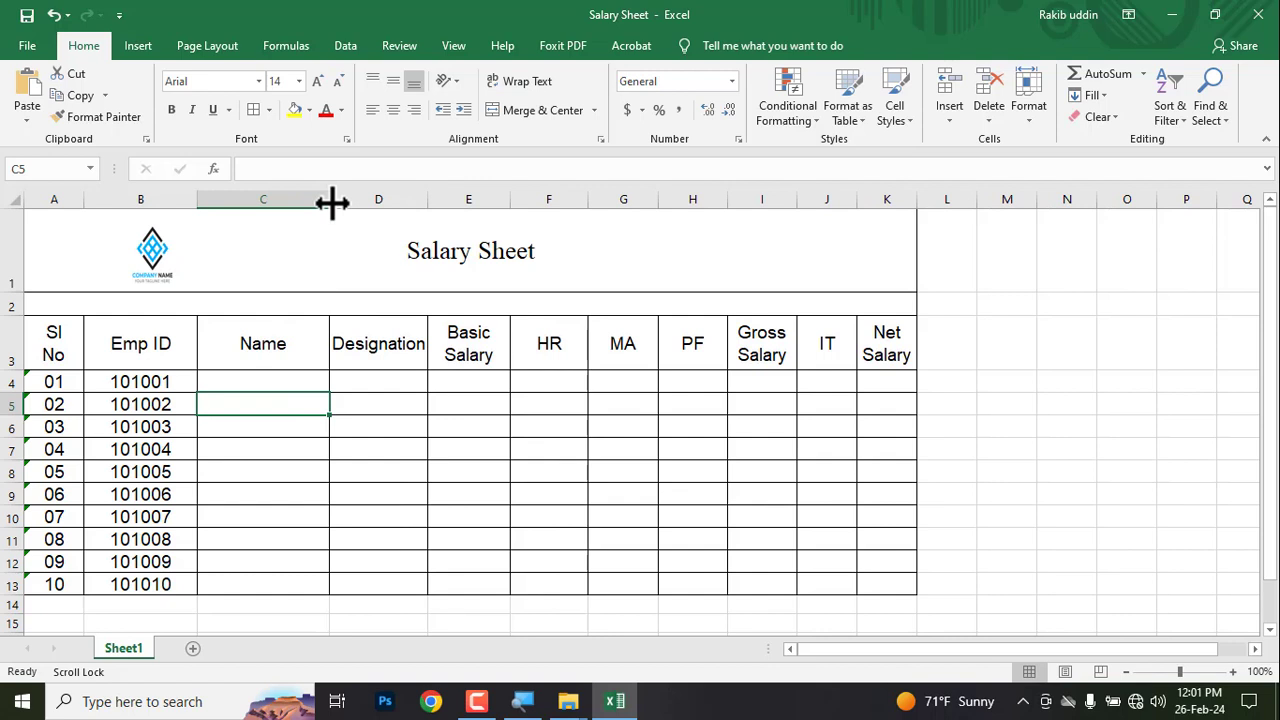
left_click(244, 373)
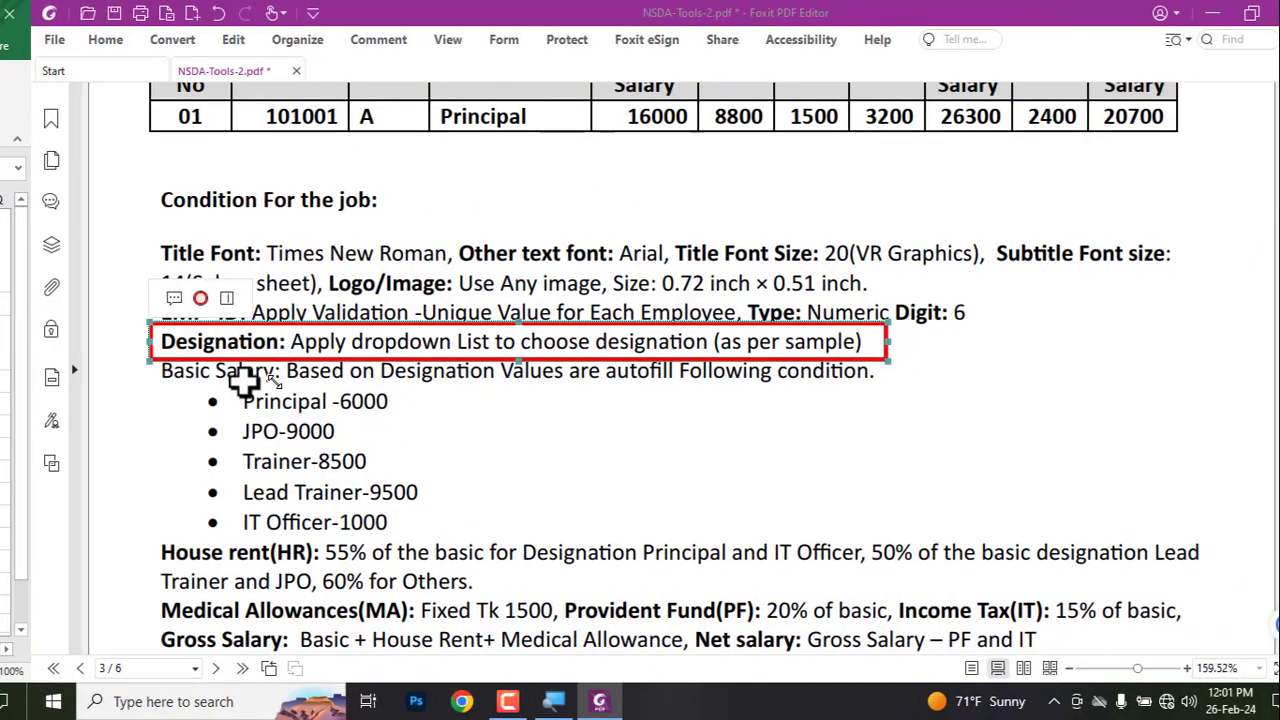
scroll(509, 431, "down", 2)
scroll(509, 432, "up", 5)
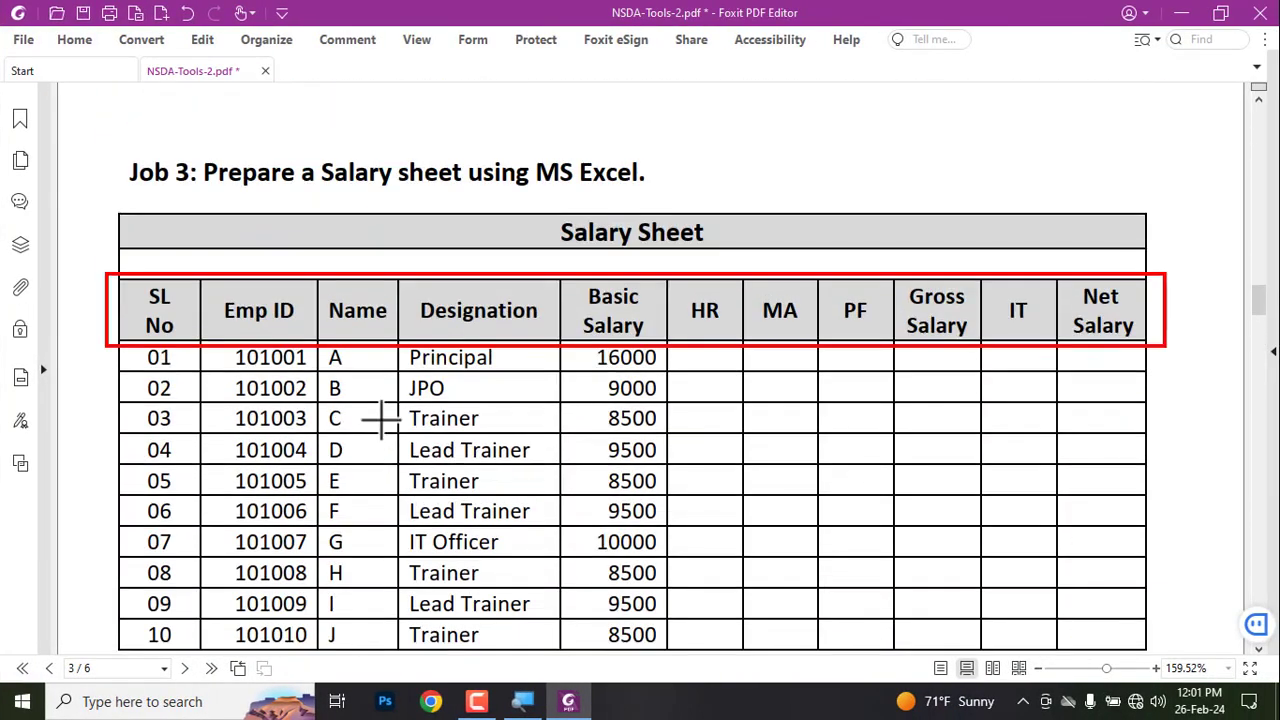
key("ctrl+z")
left_click_drag(328, 346, 389, 650)
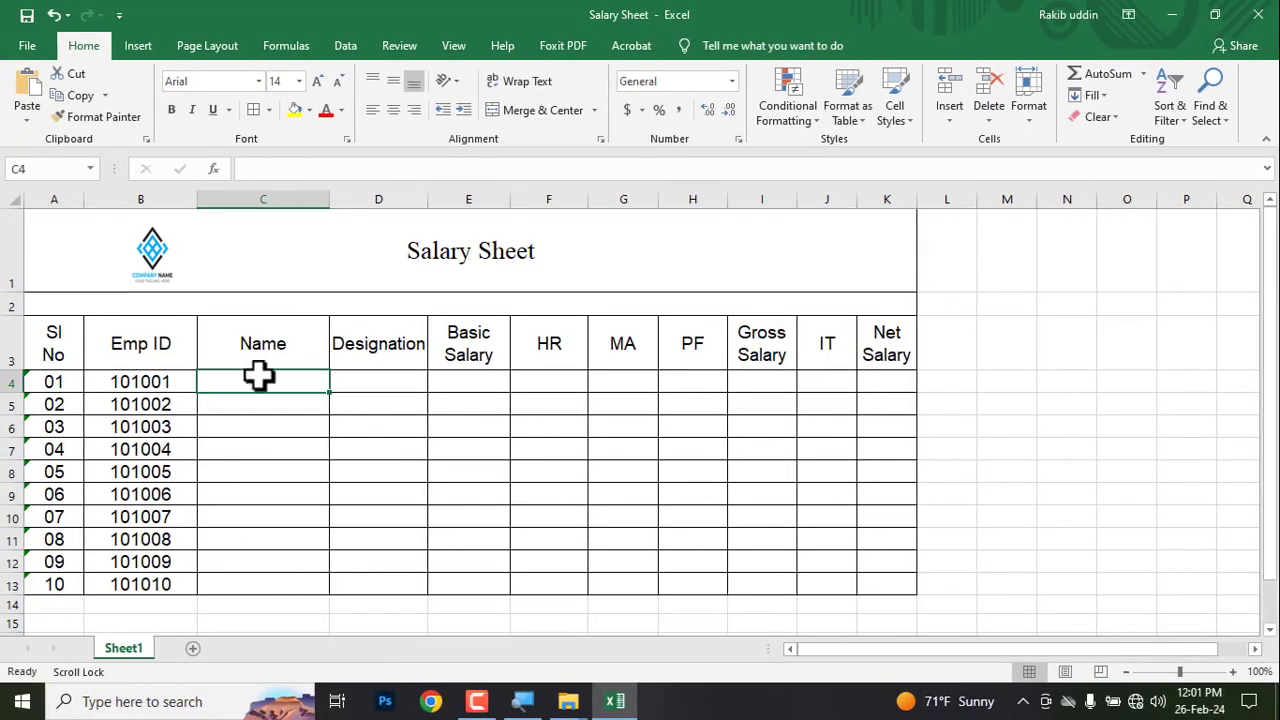
Enter the names A through J from C4 down to C13 in Excel, one letter per row
type("A")
key("Return")
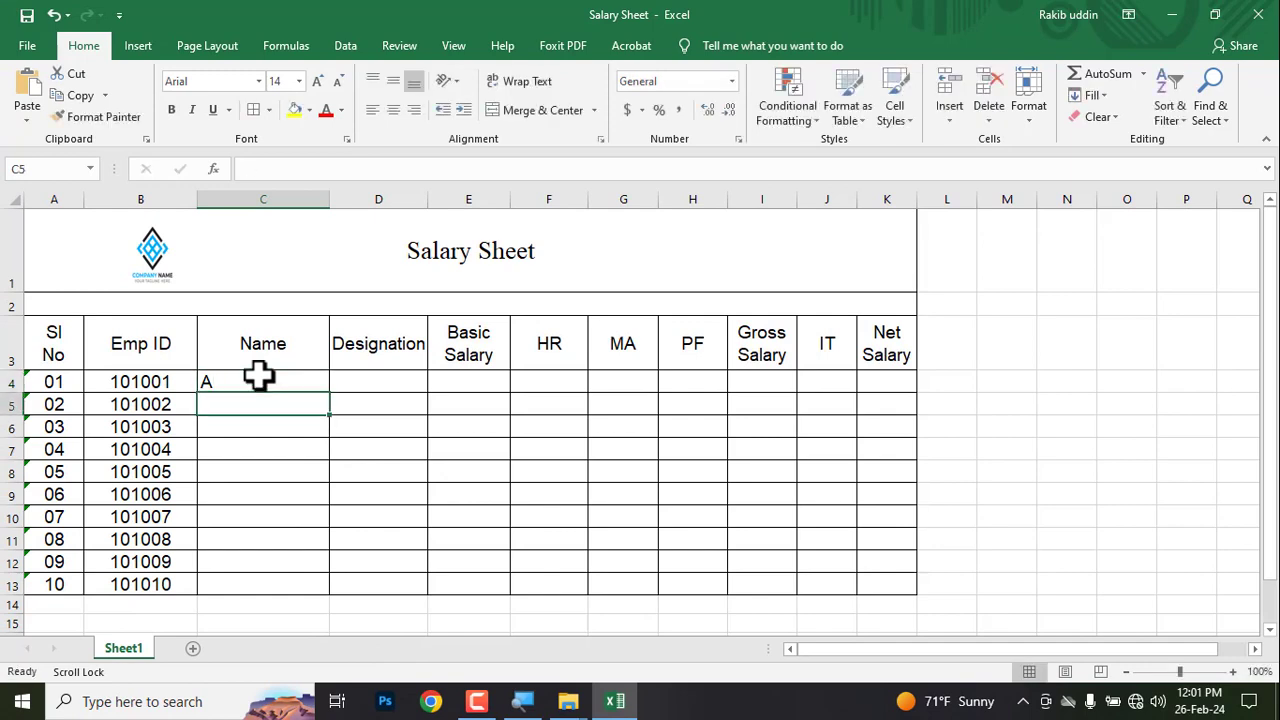
type("B")
key("Return")
type("C")
key("Return")
type("D")
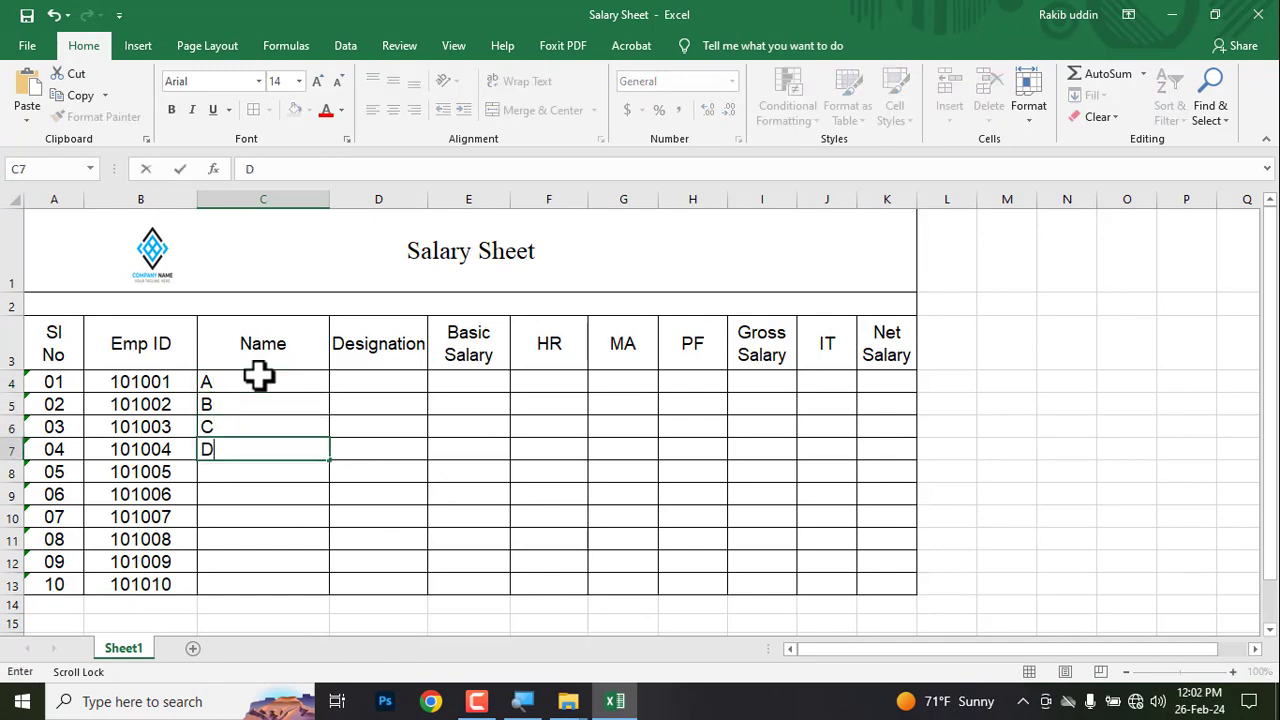
key("Return")
key("Return")
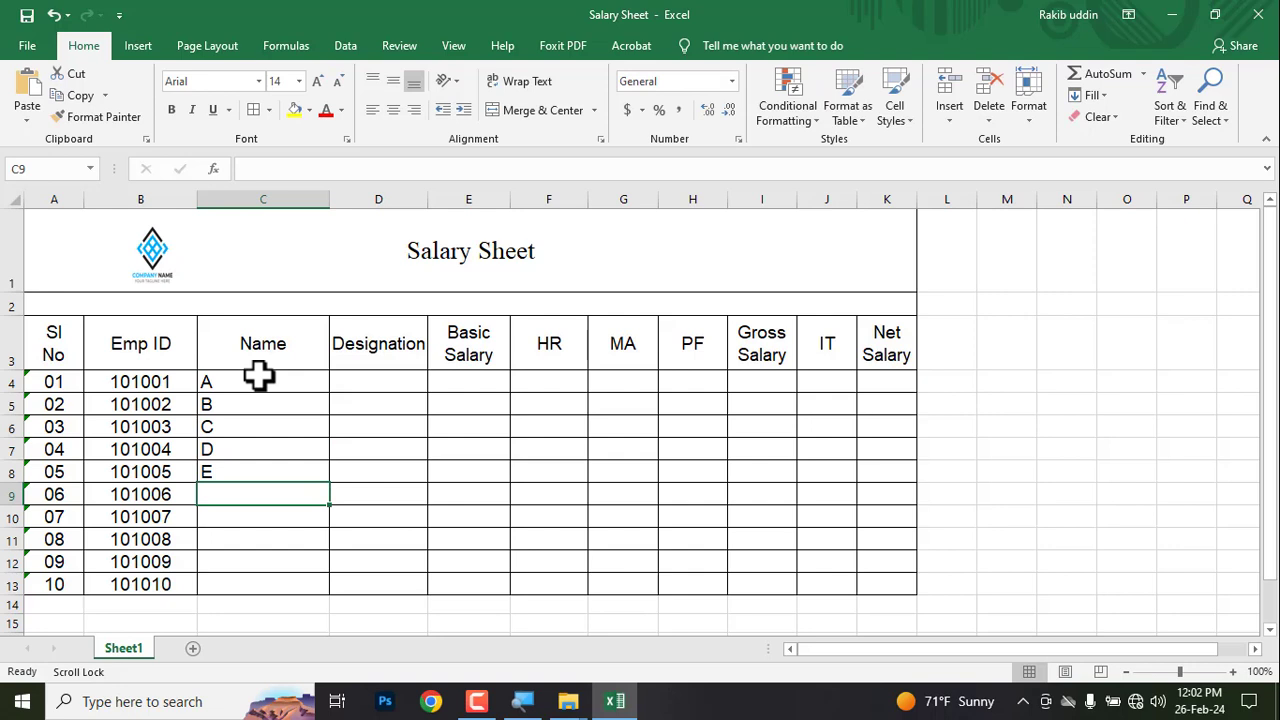
type("F")
key("Return")
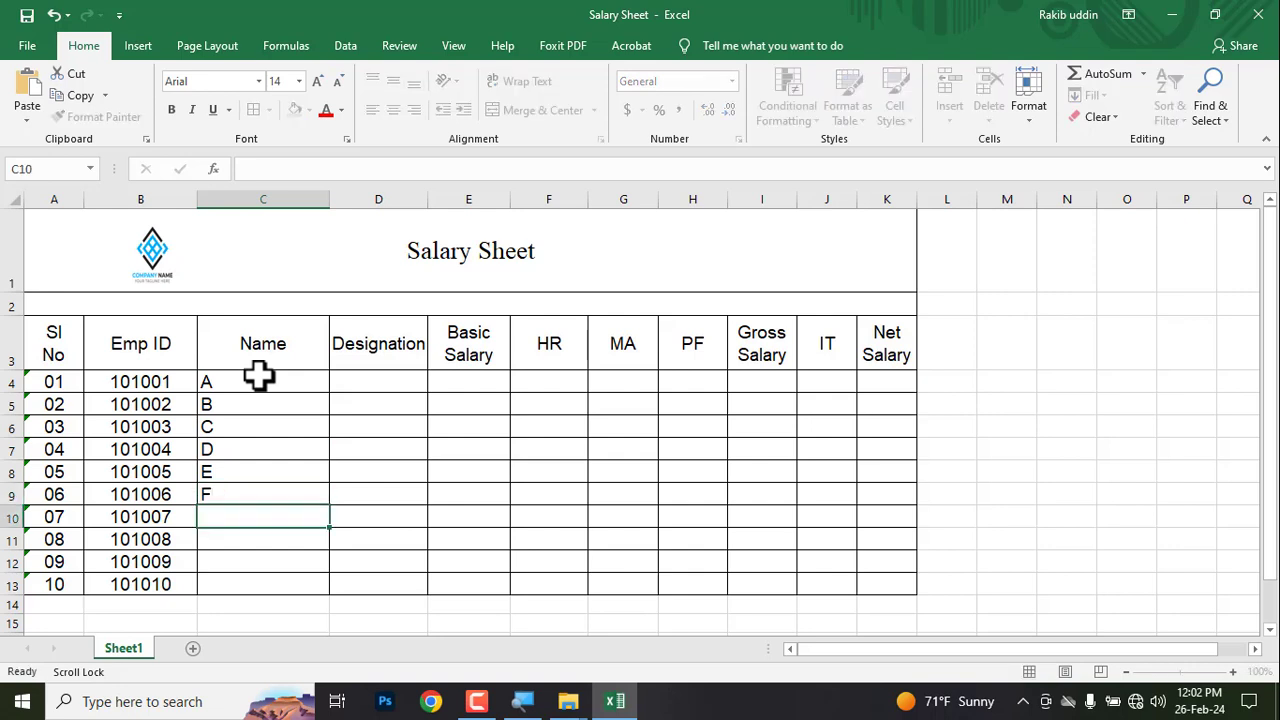
type("G")
key("Return")
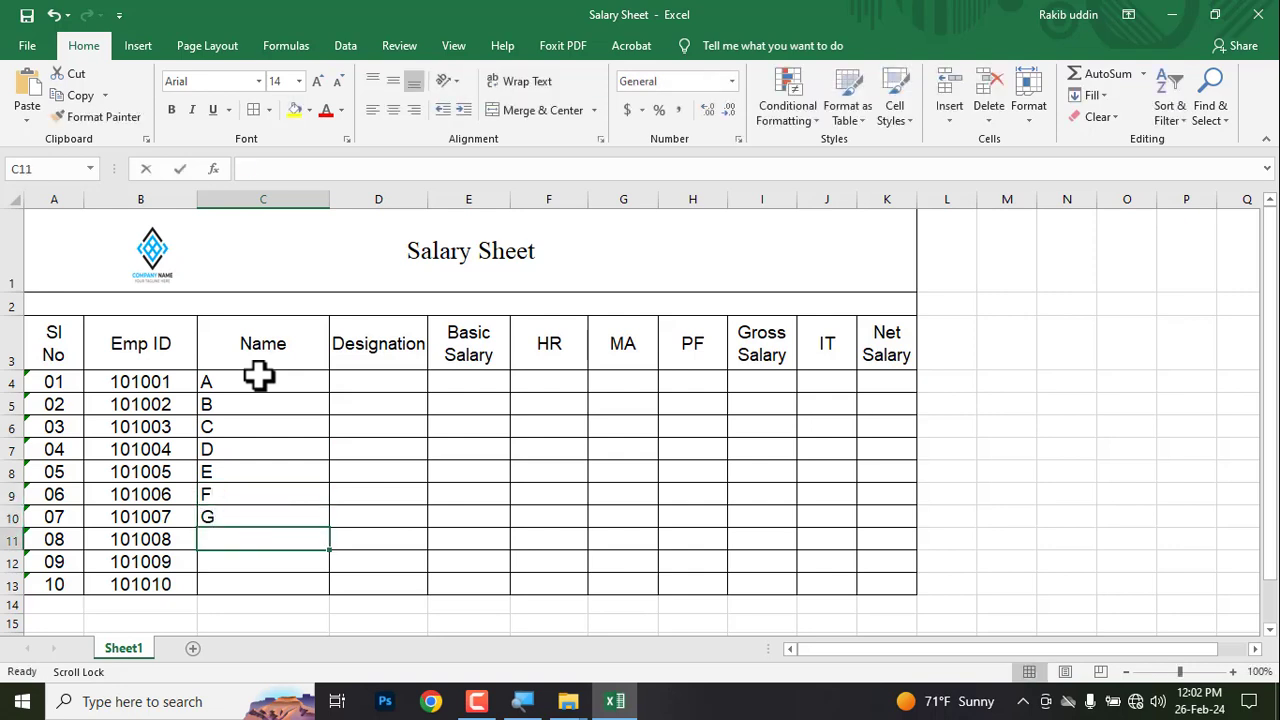
type("H")
key("Return")
type("I")
key("Return")
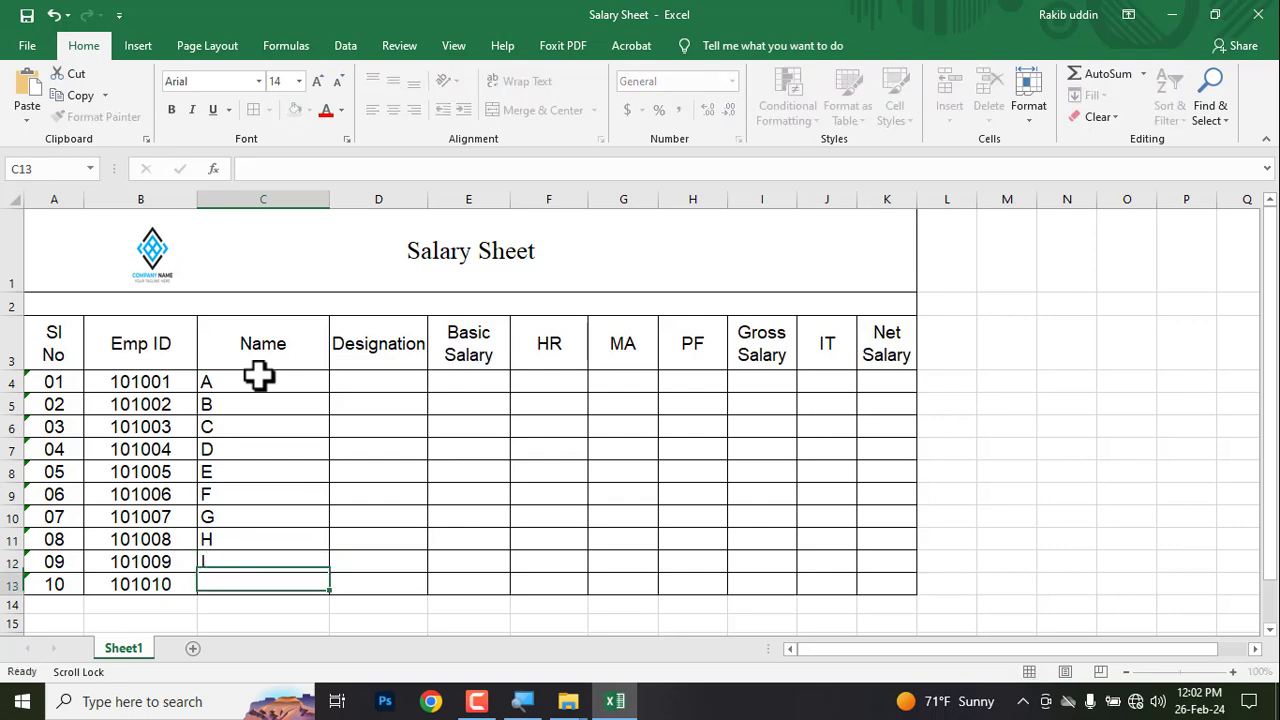
type("J")
Center the names in C4:C13 horizontally in their cells
left_click(259, 390)
left_click_drag(259, 390, 255, 585)
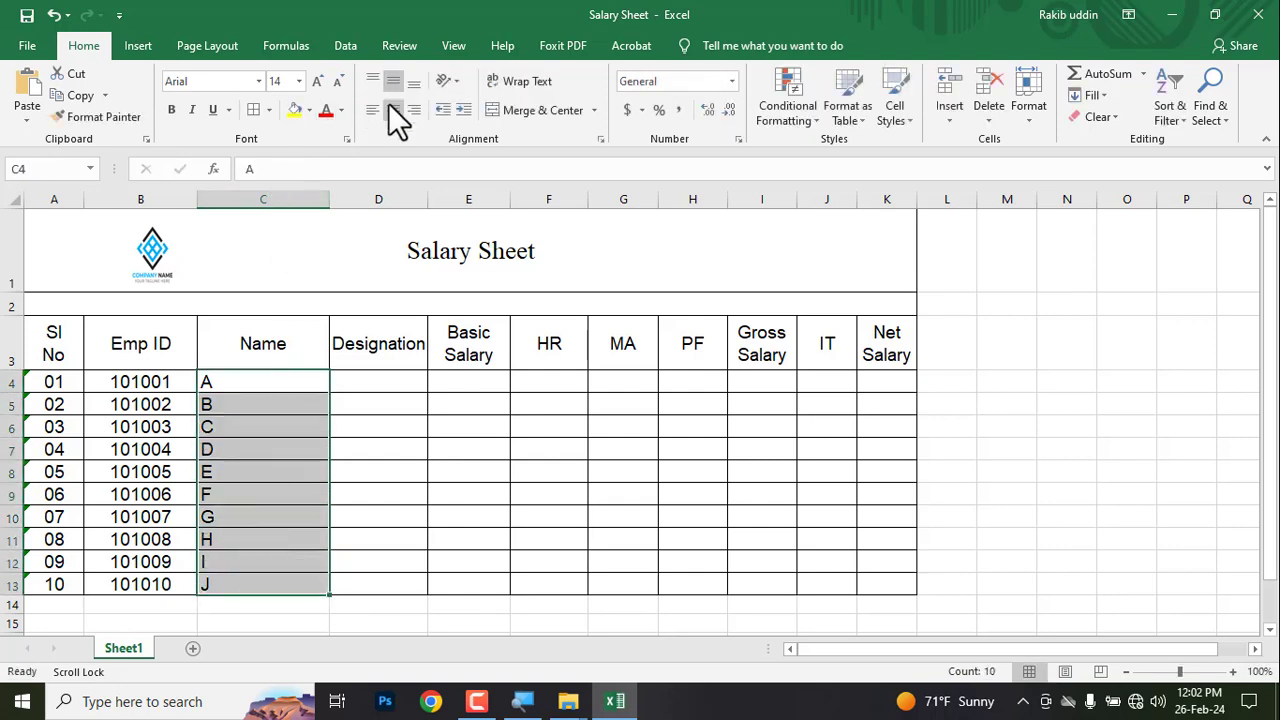
left_click(393, 110)
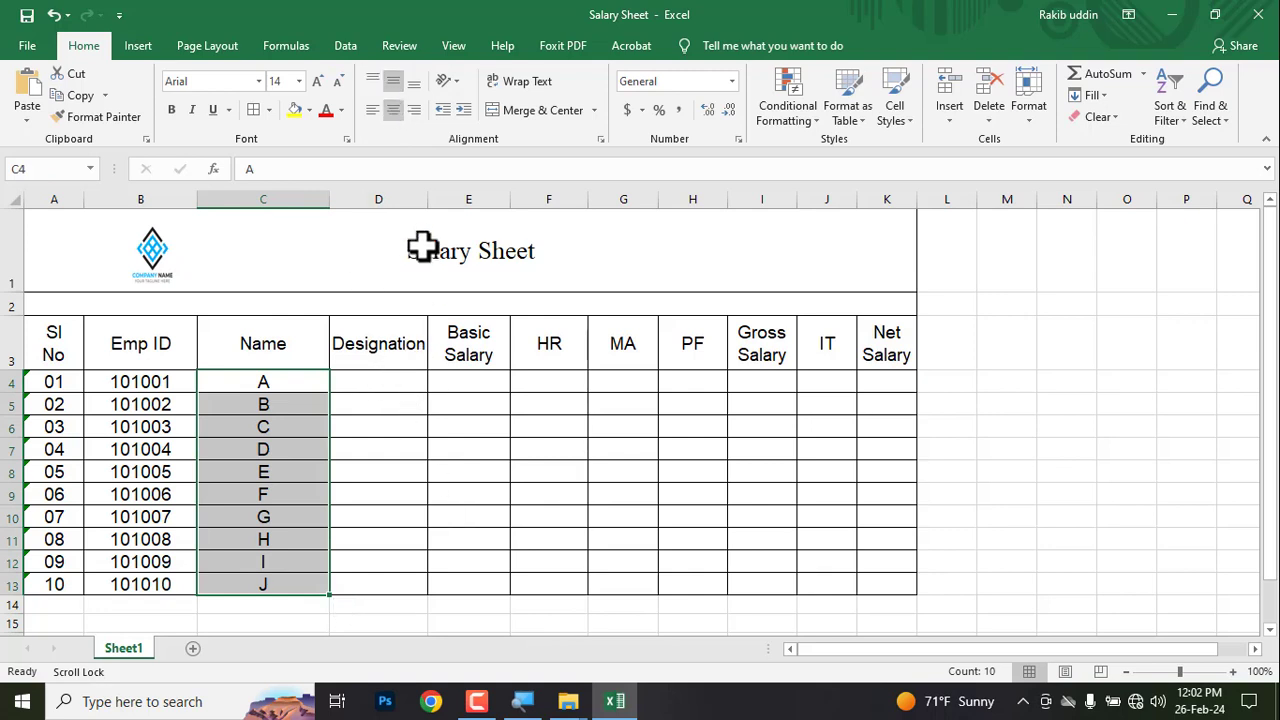
Widen the Designation column D, and outline the Designation dropdown condition below the sample tables in the PDF
left_click_drag(427, 197, 469, 196)
left_click(411, 388)
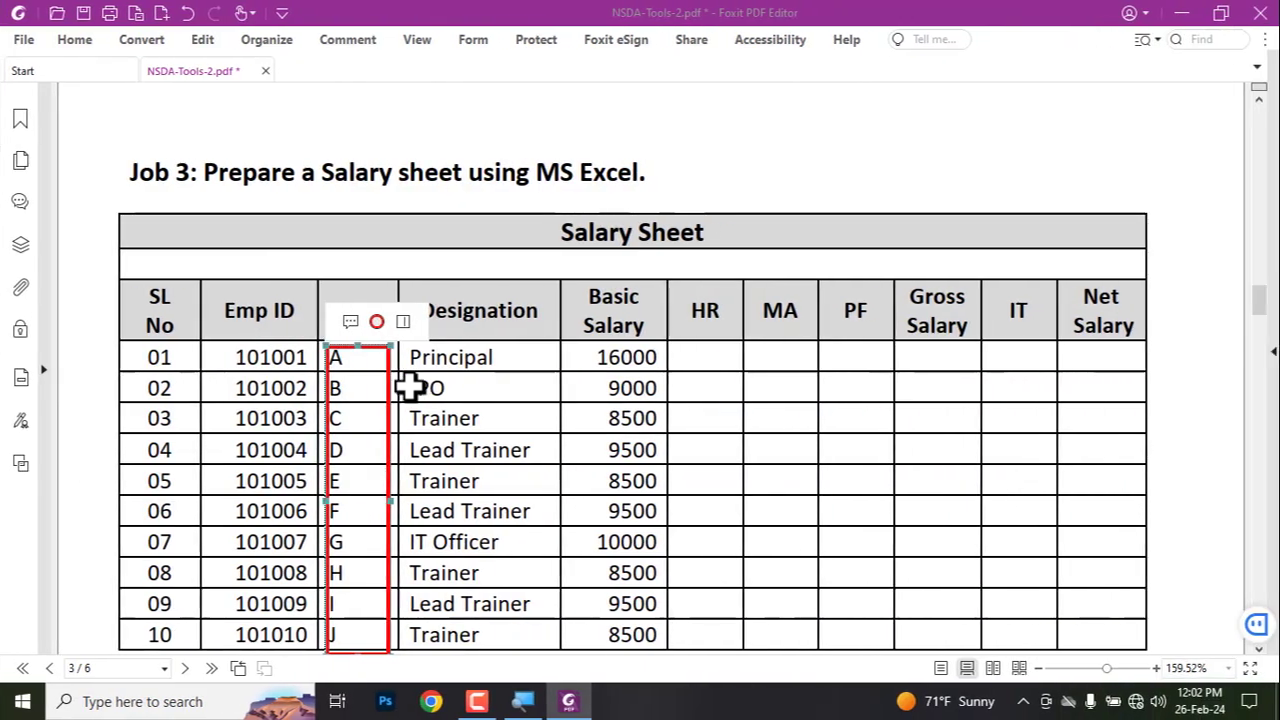
scroll(410, 480, "up", 3)
scroll(410, 480, "down", 5)
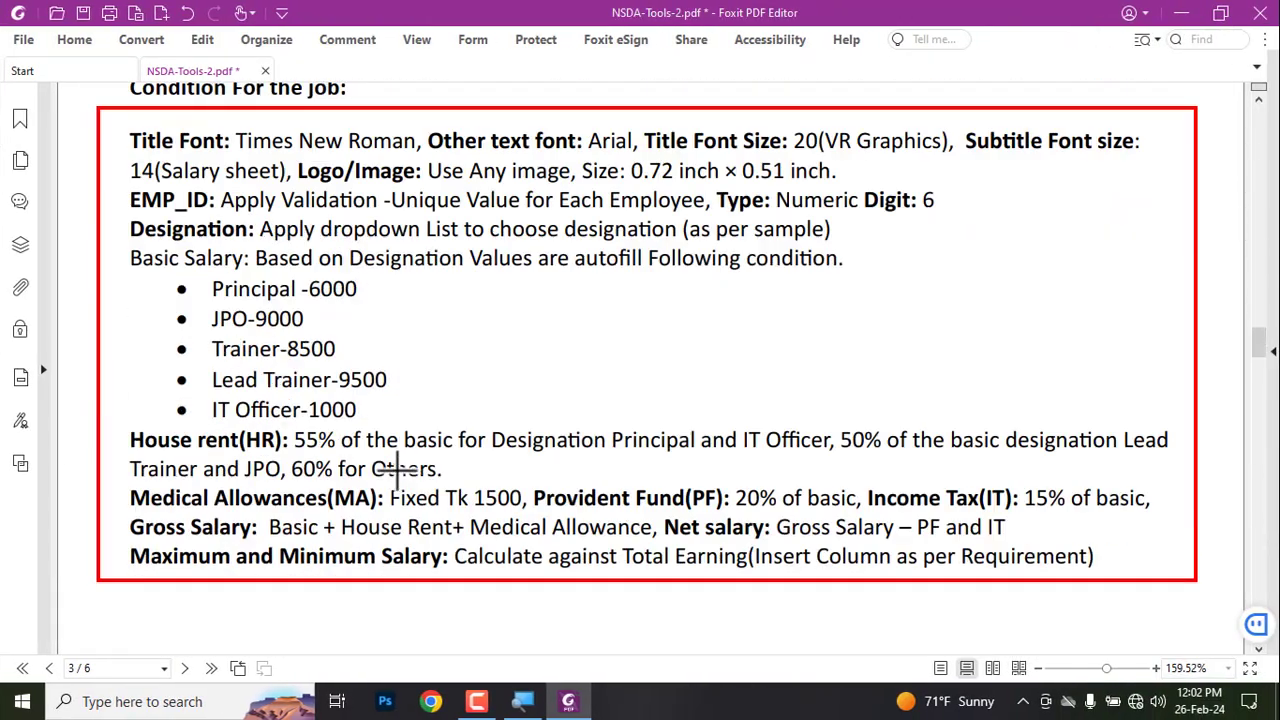
scroll(292, 350, "down", 3)
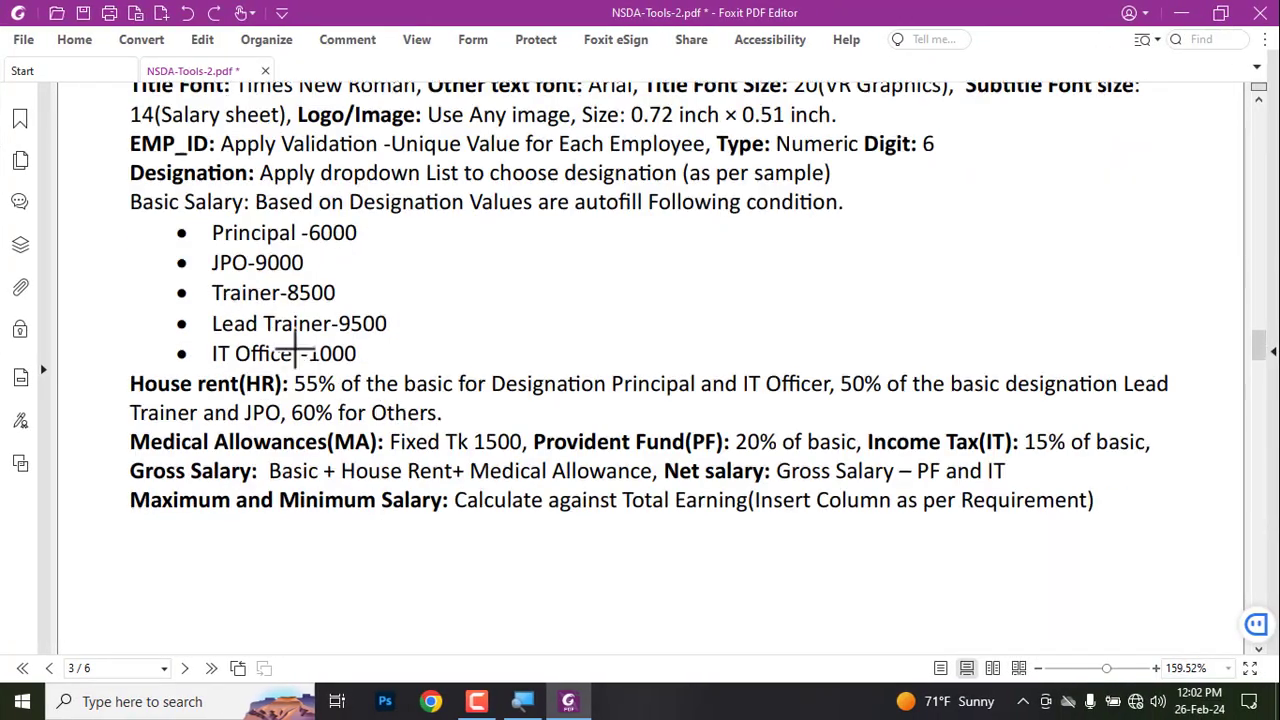
scroll(270, 362, "up", 6)
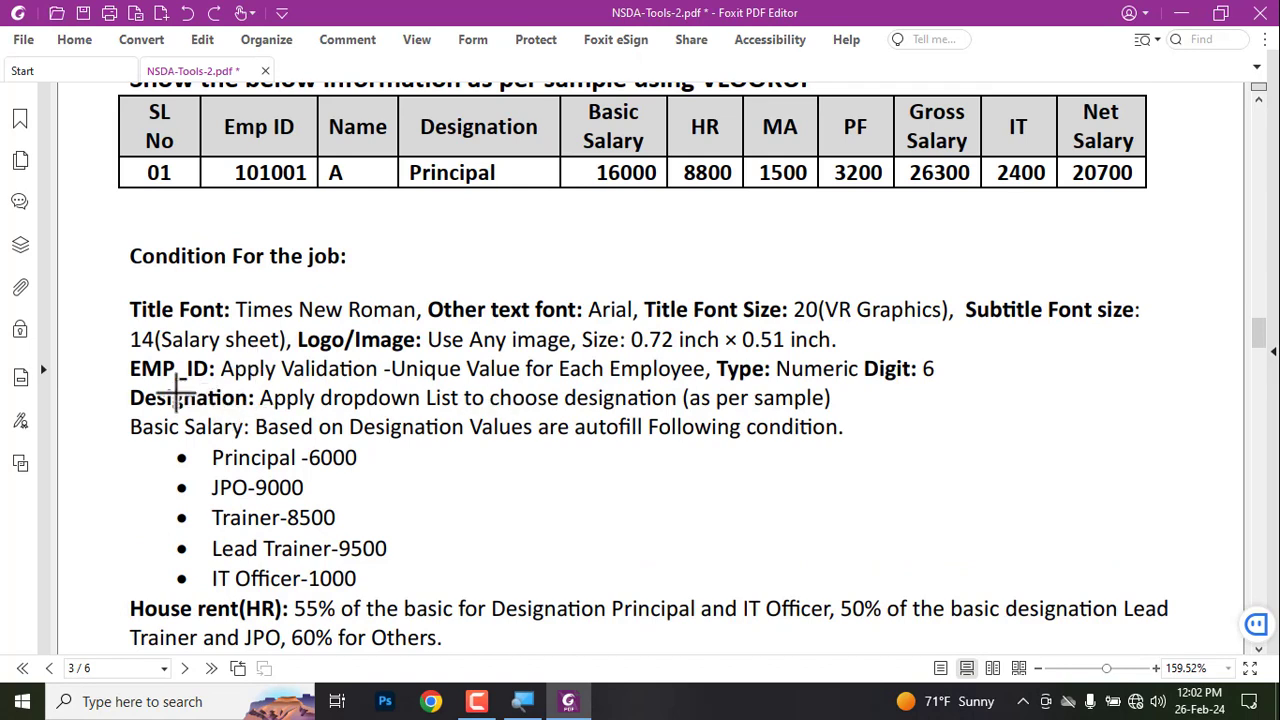
mouse_move(104, 380)
left_mouse_down()
mouse_move(436, 412)
mouse_move(893, 420)
left_mouse_up()
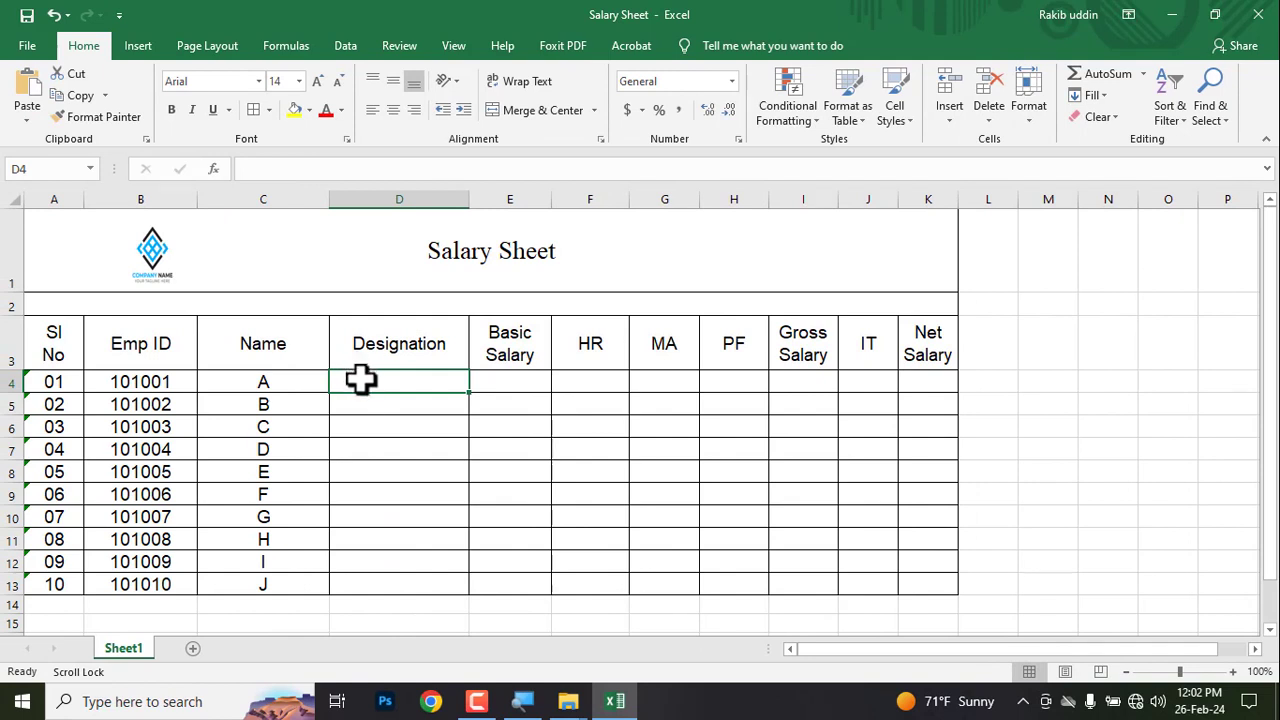
Start a data validation rule in Excel for Designation cells D4:D13 that allows values from a List
left_click_drag(360, 377, 371, 580)
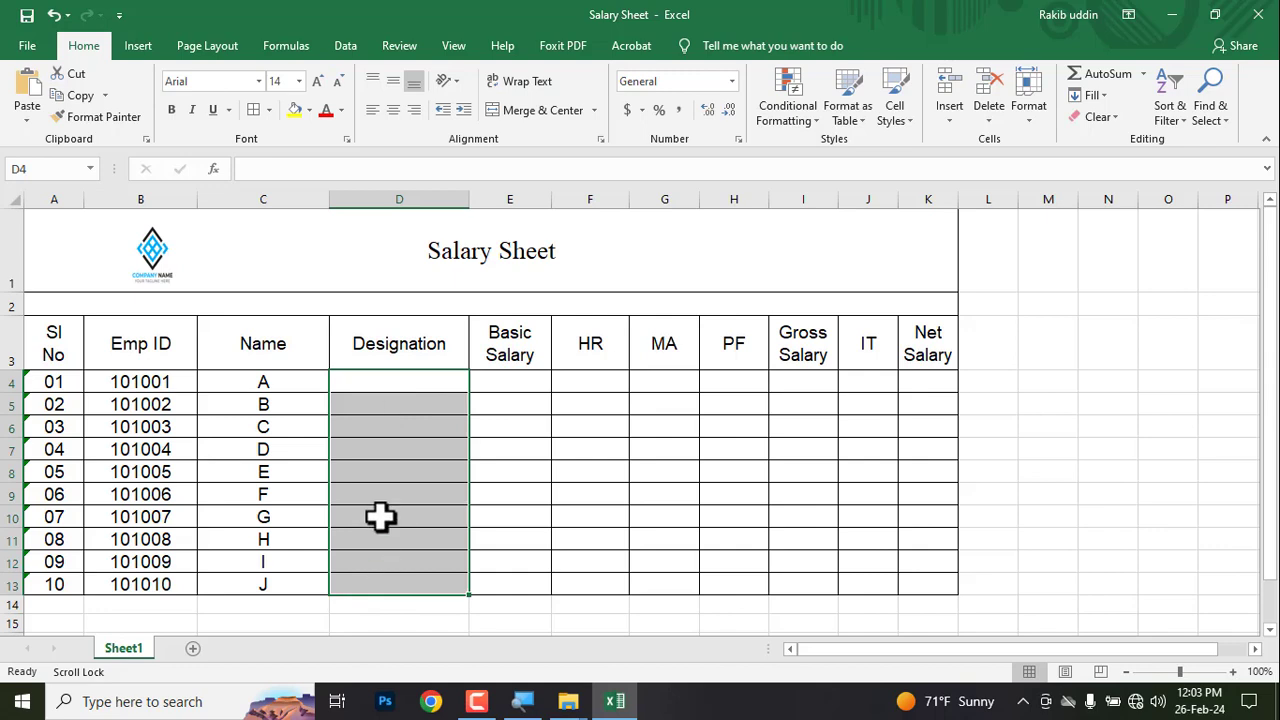
left_click(341, 53)
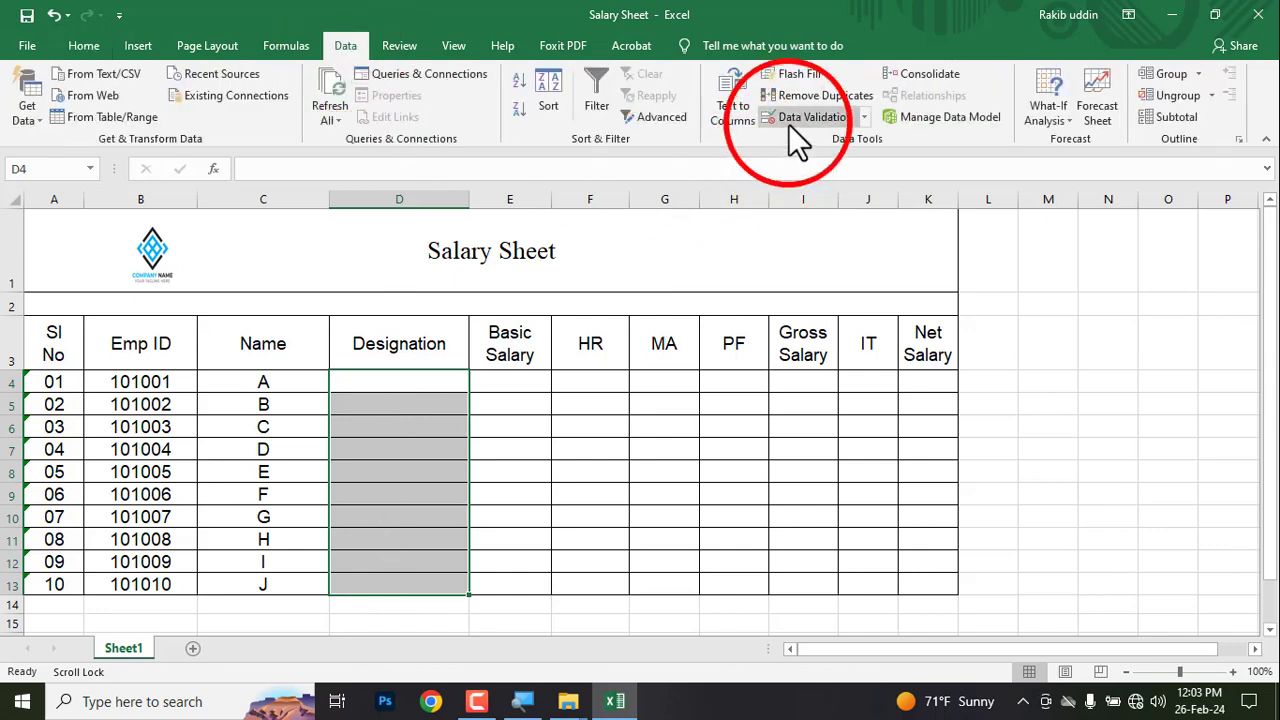
left_click(800, 117)
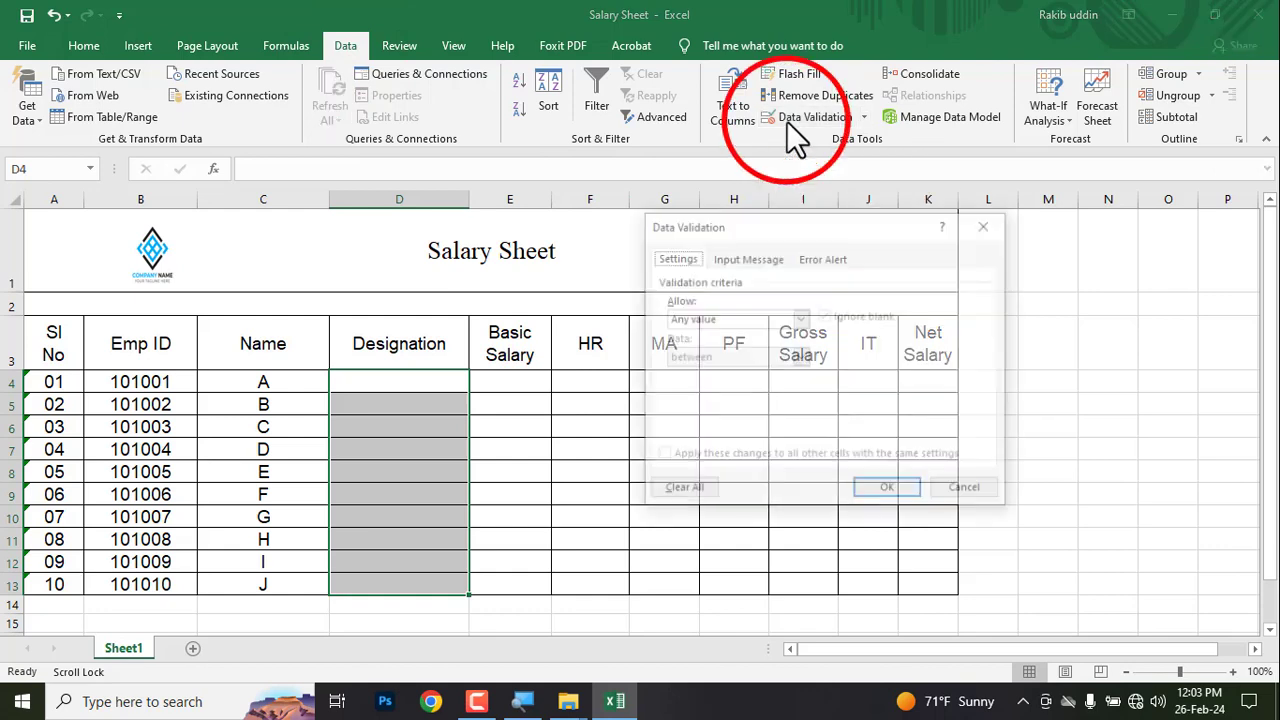
left_click(705, 324)
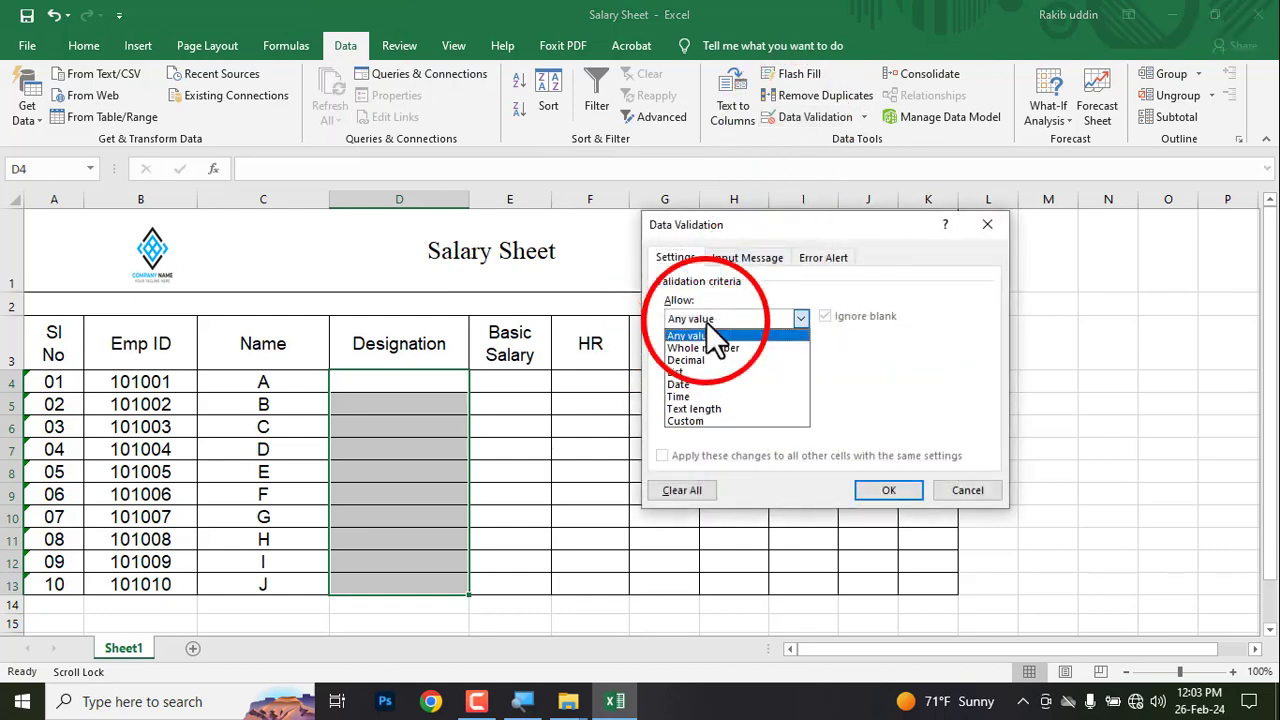
left_click(685, 372)
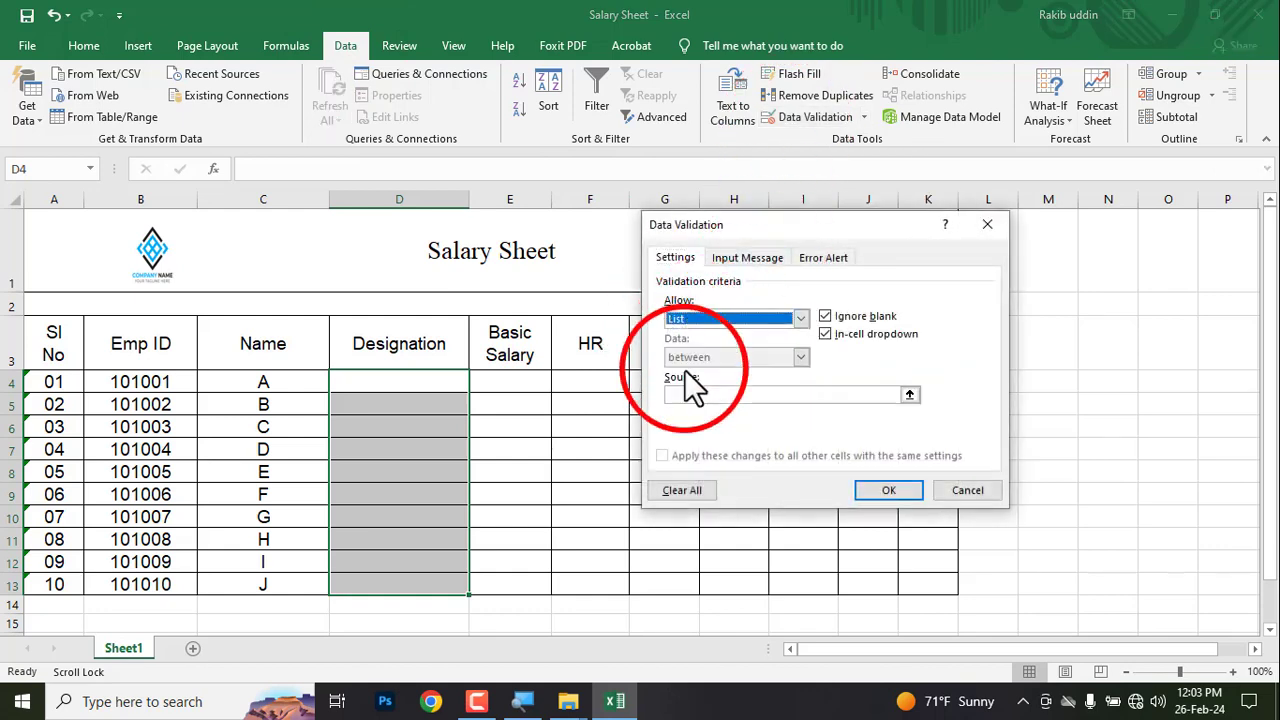
left_click(691, 394)
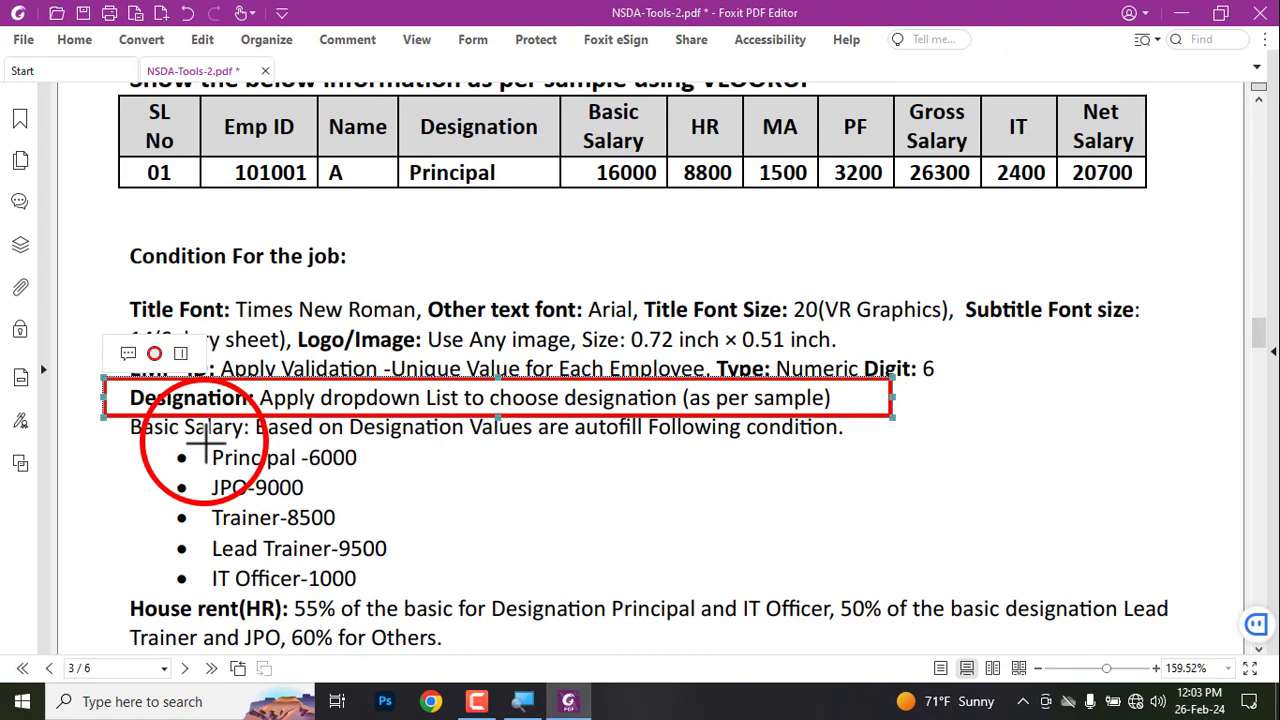
Look up the designations in the PDF's Basic Salary conditions, marking Principal and Trainer with rectangles
key("ctrl+z")
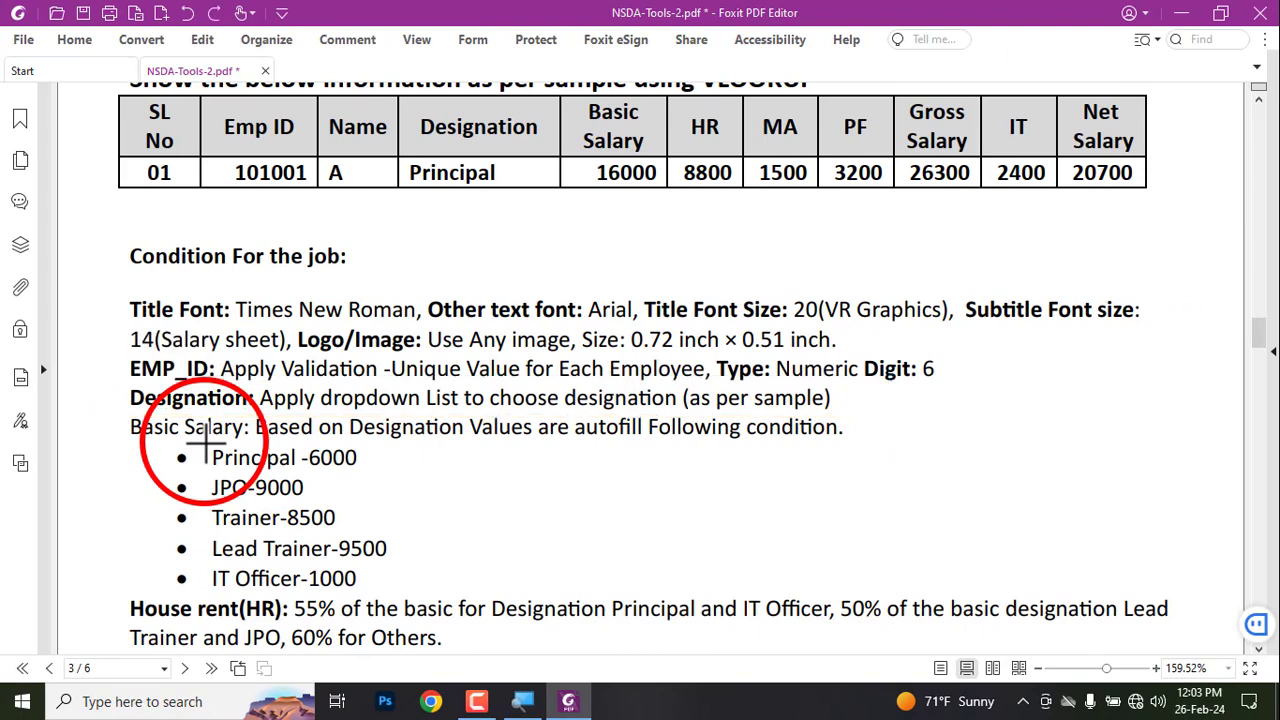
left_click_drag(208, 447, 298, 472)
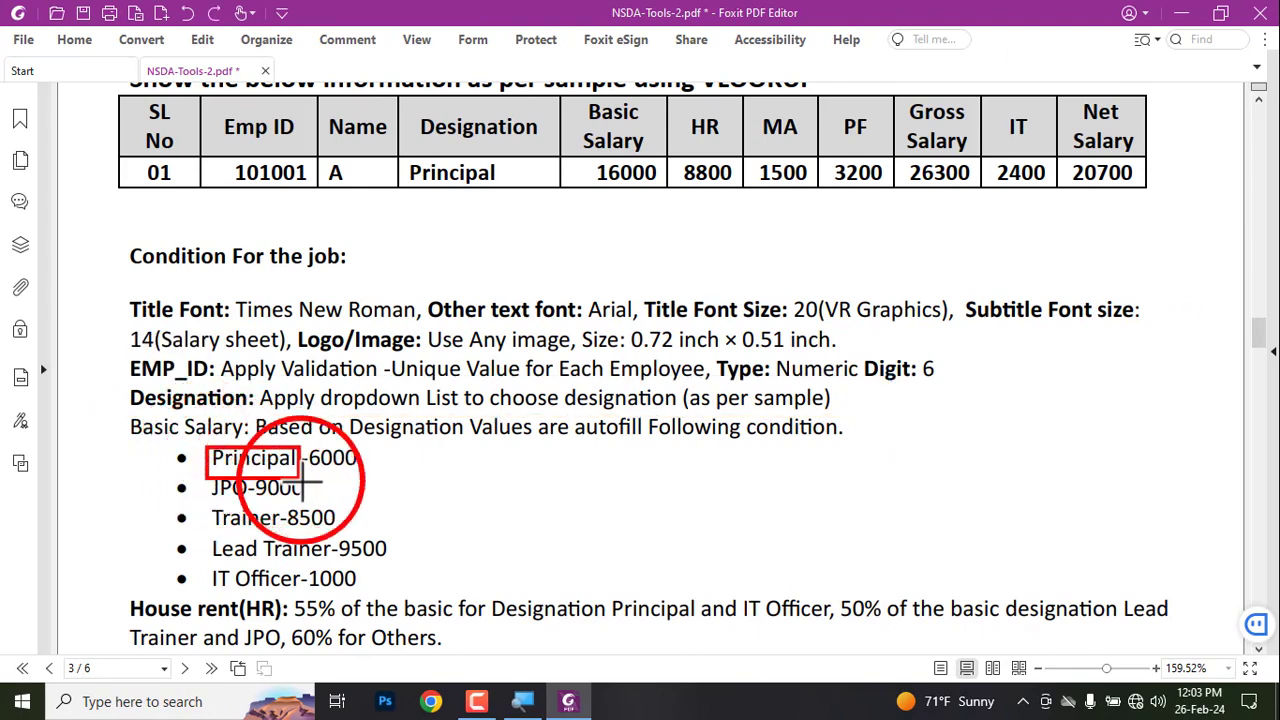
key("ctrl+z")
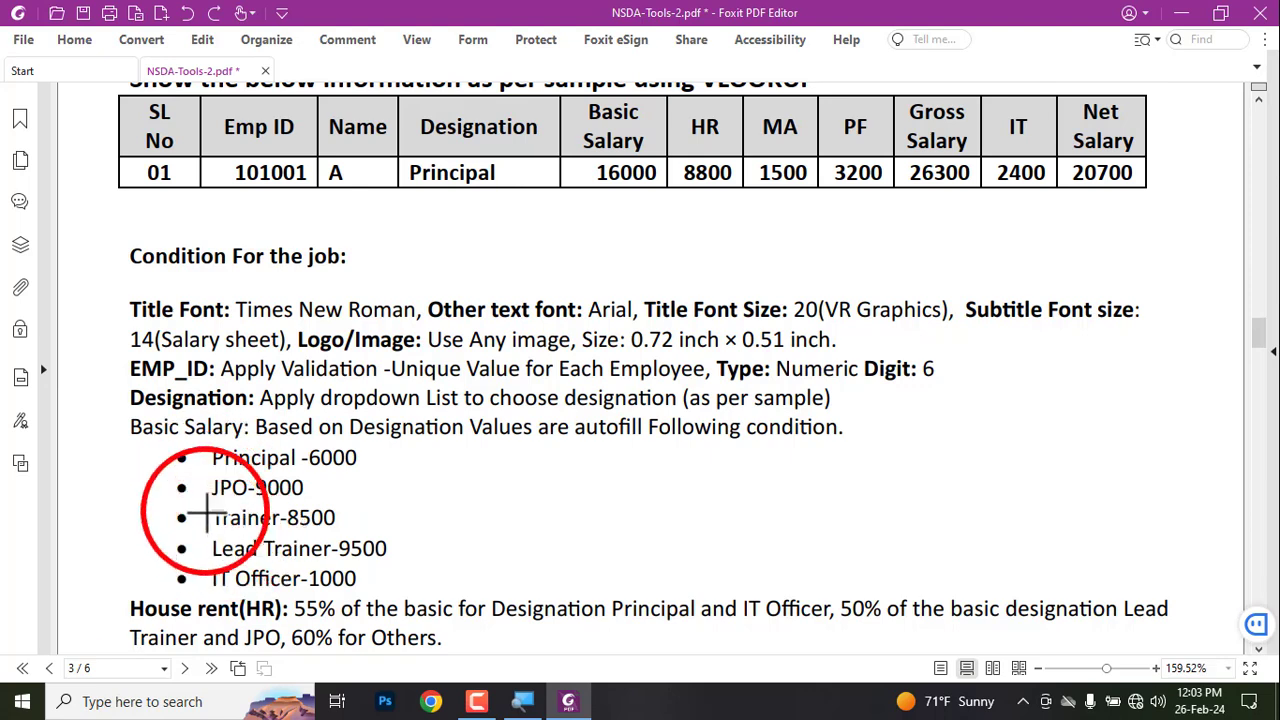
left_click_drag(207, 511, 266, 531)
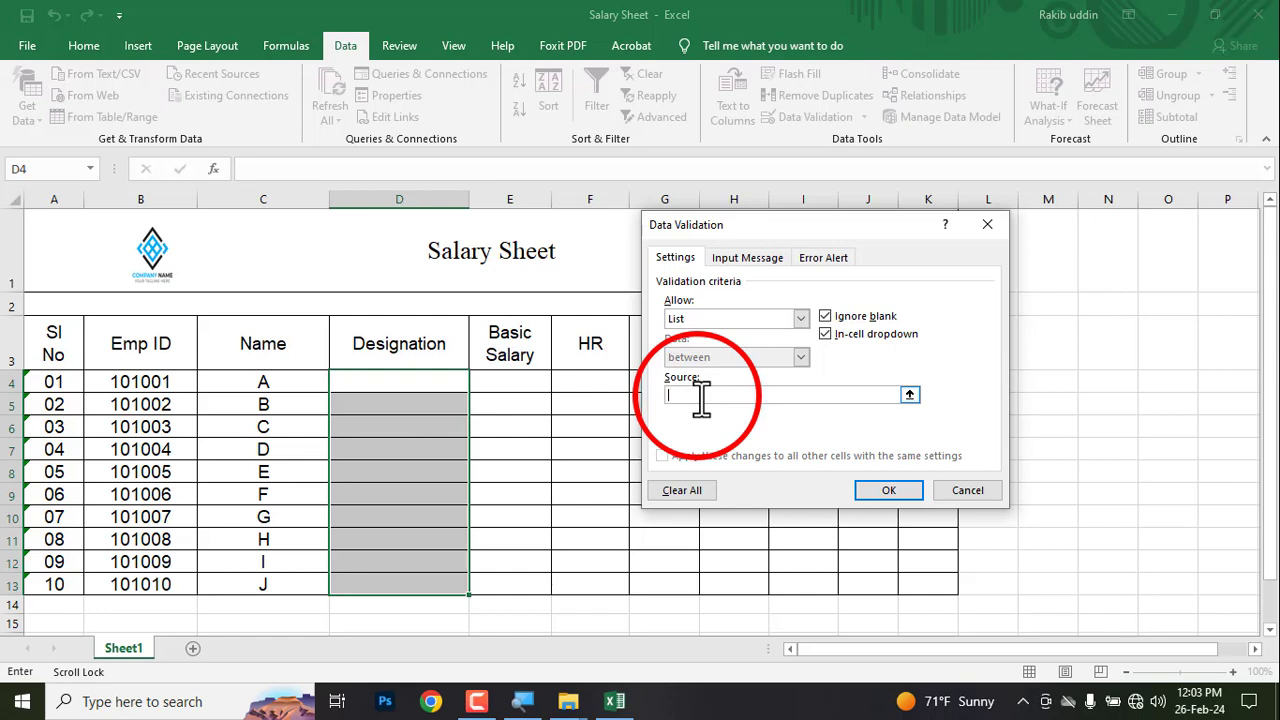
Set the validation list source in Excel to Principal,JPO,Trainer,Lead Trainer,IT Officer, apply it to D4:D13, and select D4
type("pRINCIPA")
key("BackSpace")
key("BackSpace")
key("BackSpace")
key("BackSpace")
key("BackSpace")
key("BackSpace")
key("BackSpace")
key("BackSpace")
type("Principal")
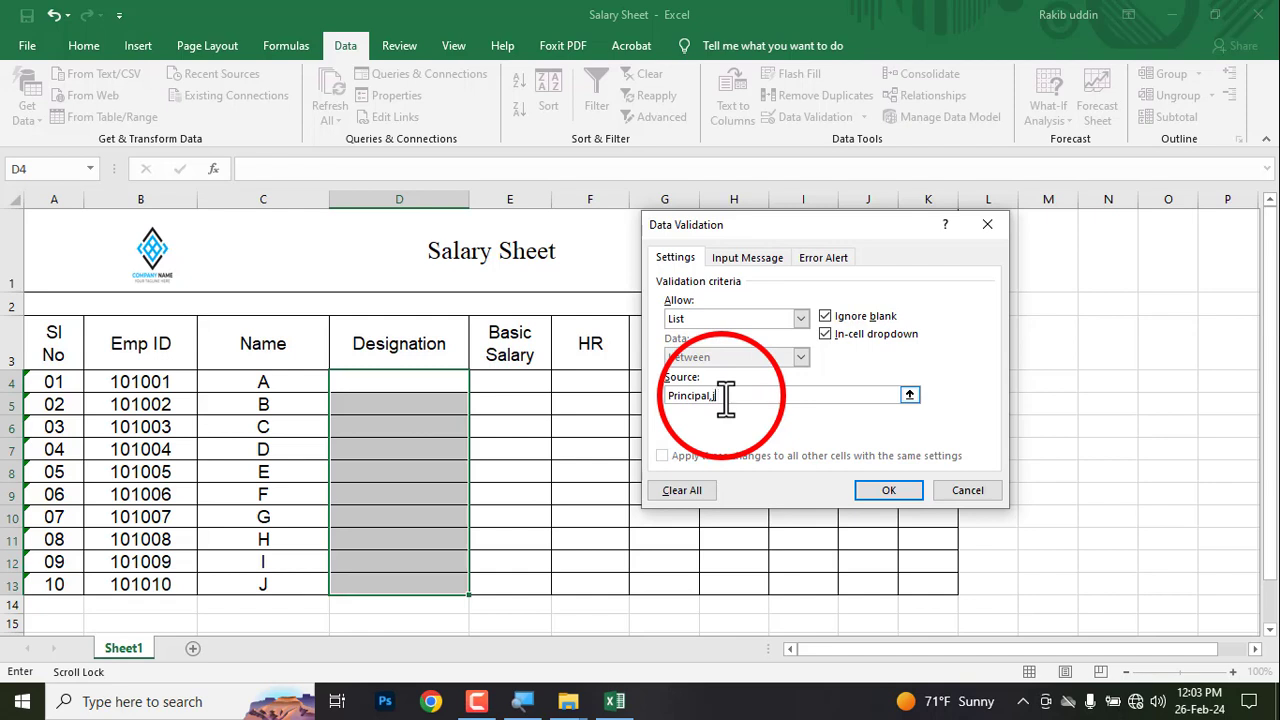
type(",JPO,Trainer,")
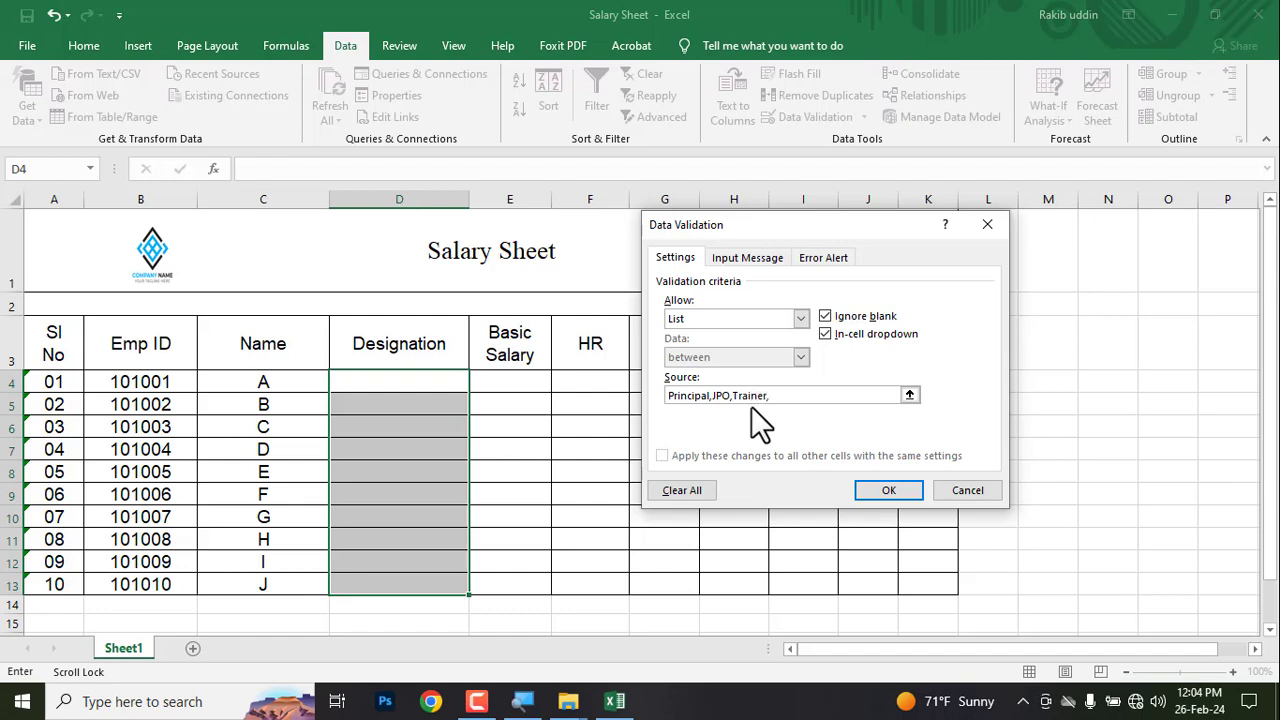
type("ad Trainer,IT Officer")
left_click(884, 490)
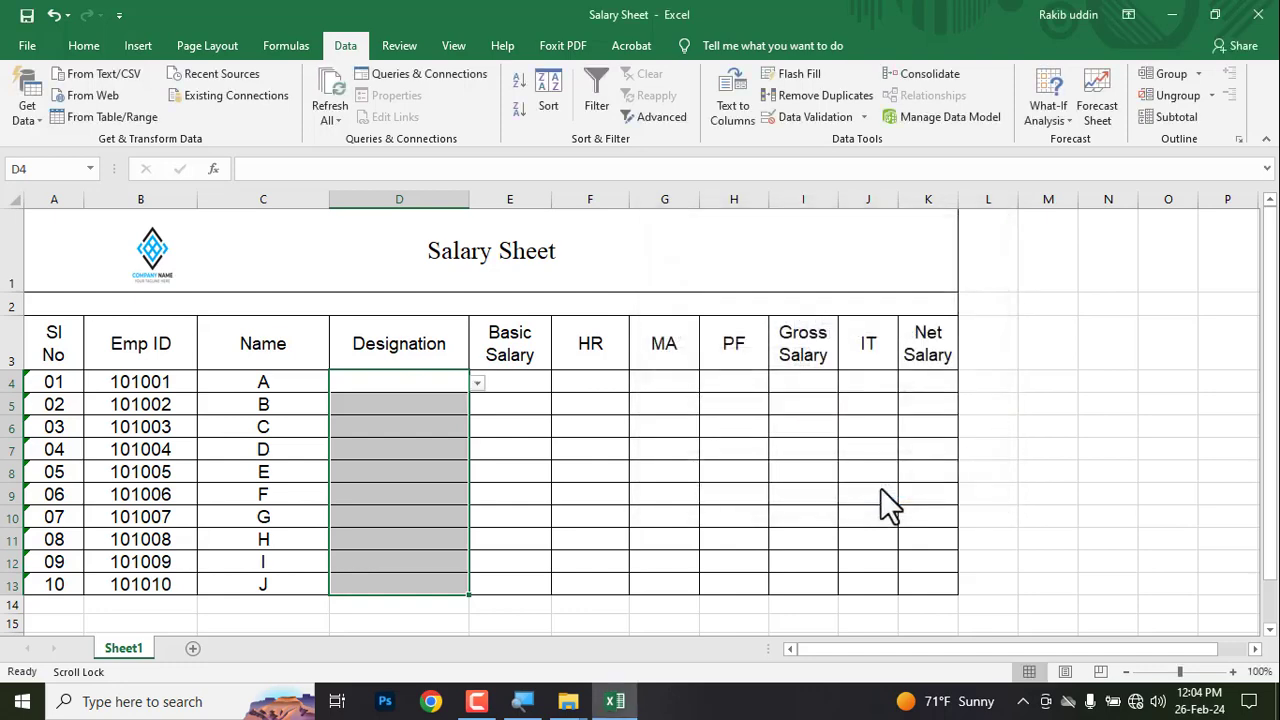
left_click(433, 381)
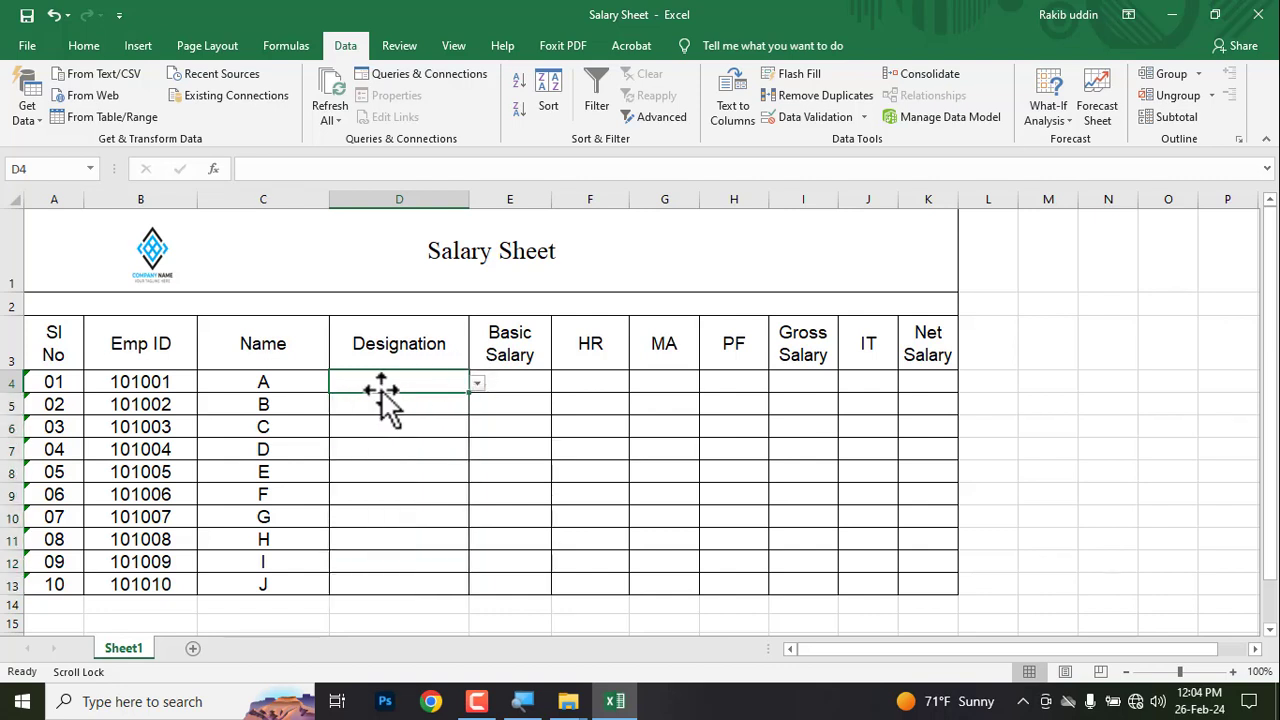
Choose Principal as the designation in D4 from the dropdown list, and select D5
left_click(477, 382)
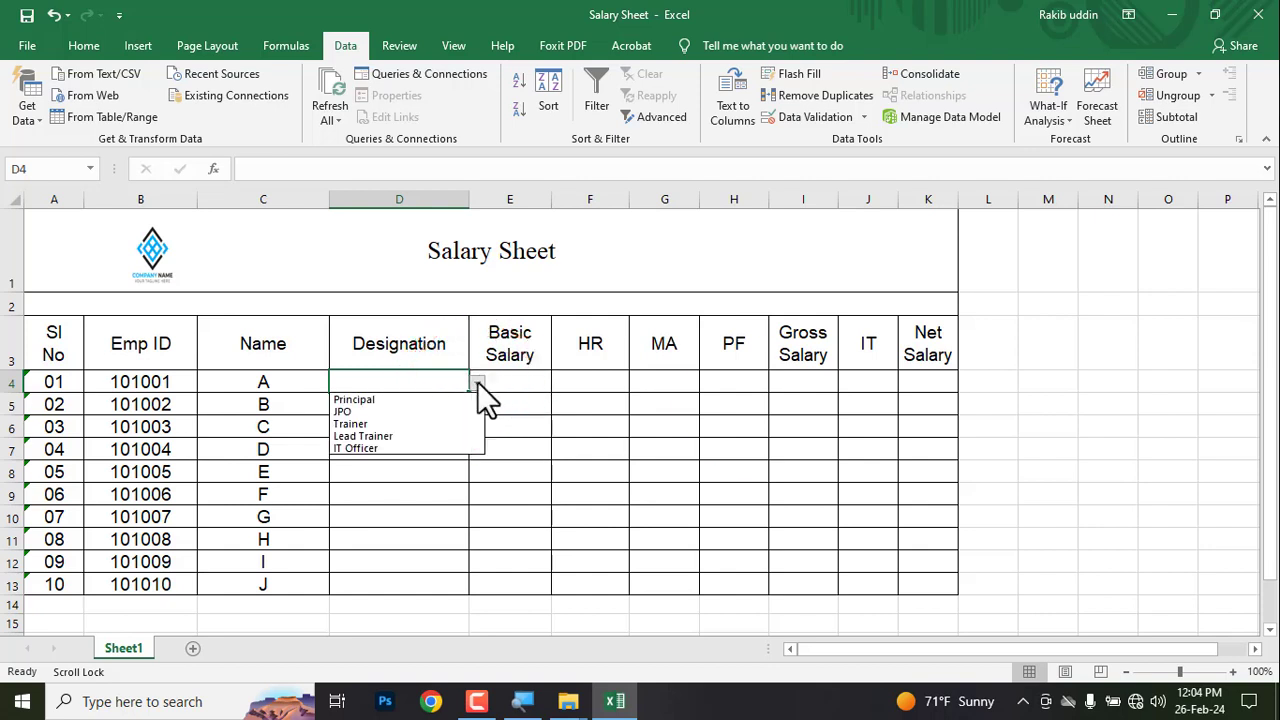
left_click(405, 400)
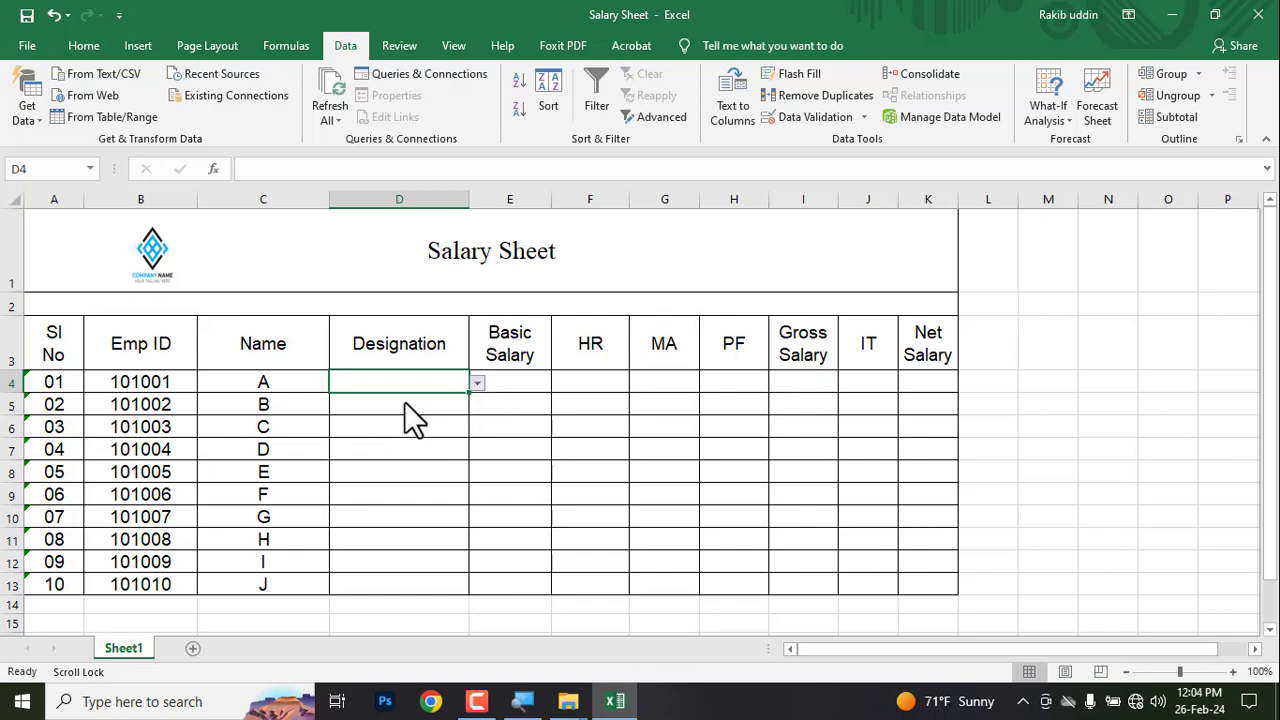
left_click(407, 404)
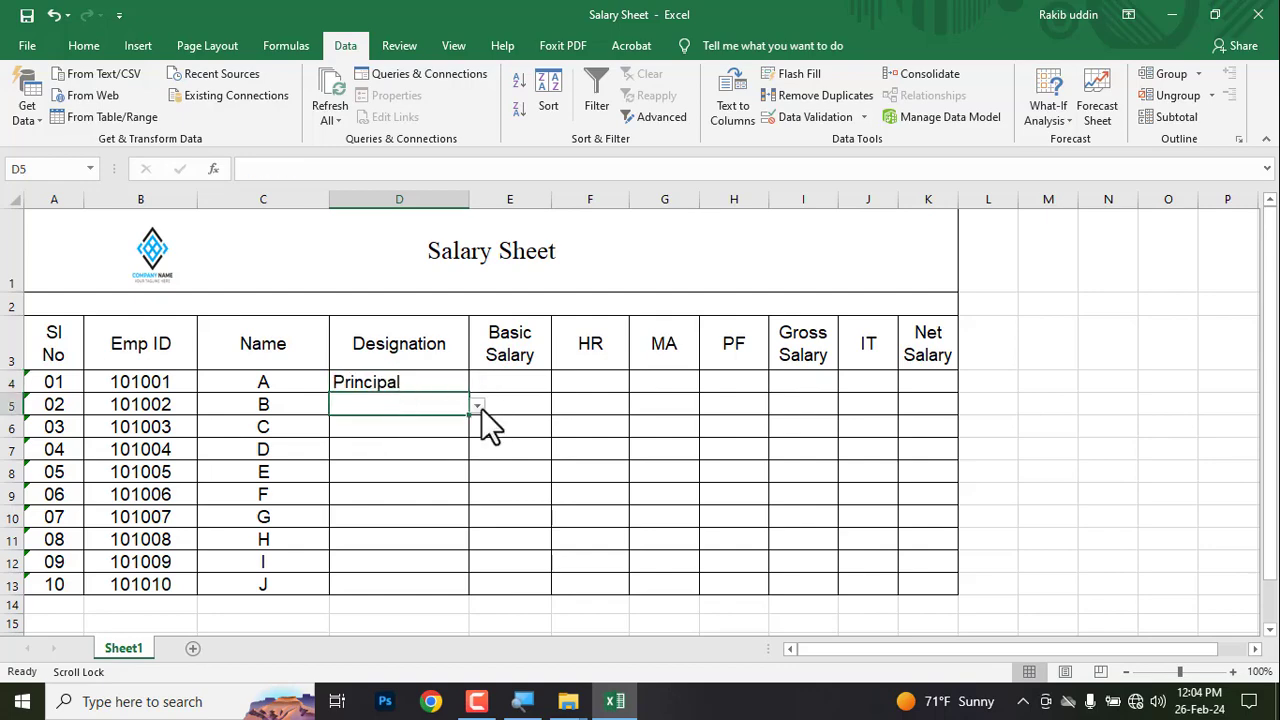
Switch to the NSDA-Tools-2 PDF and outline the Designation entries of the Job 3 sample table with a rectangle
key("alt+Tab")
scroll(486, 423, "up", 8)
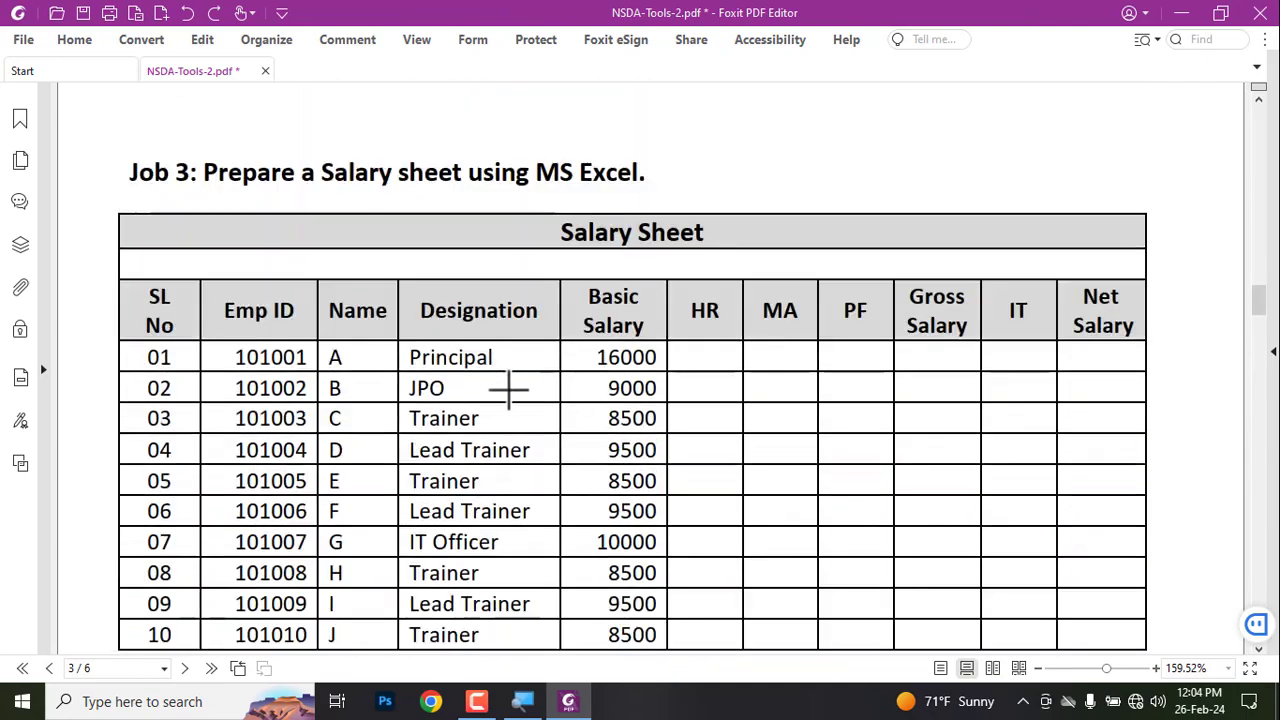
left_click_drag(382, 342, 548, 645)
Back in Excel, choose JPO for D5, Trainer for D6 and Lead Trainer for D7 from the Designation dropdowns
key("alt+Tab")
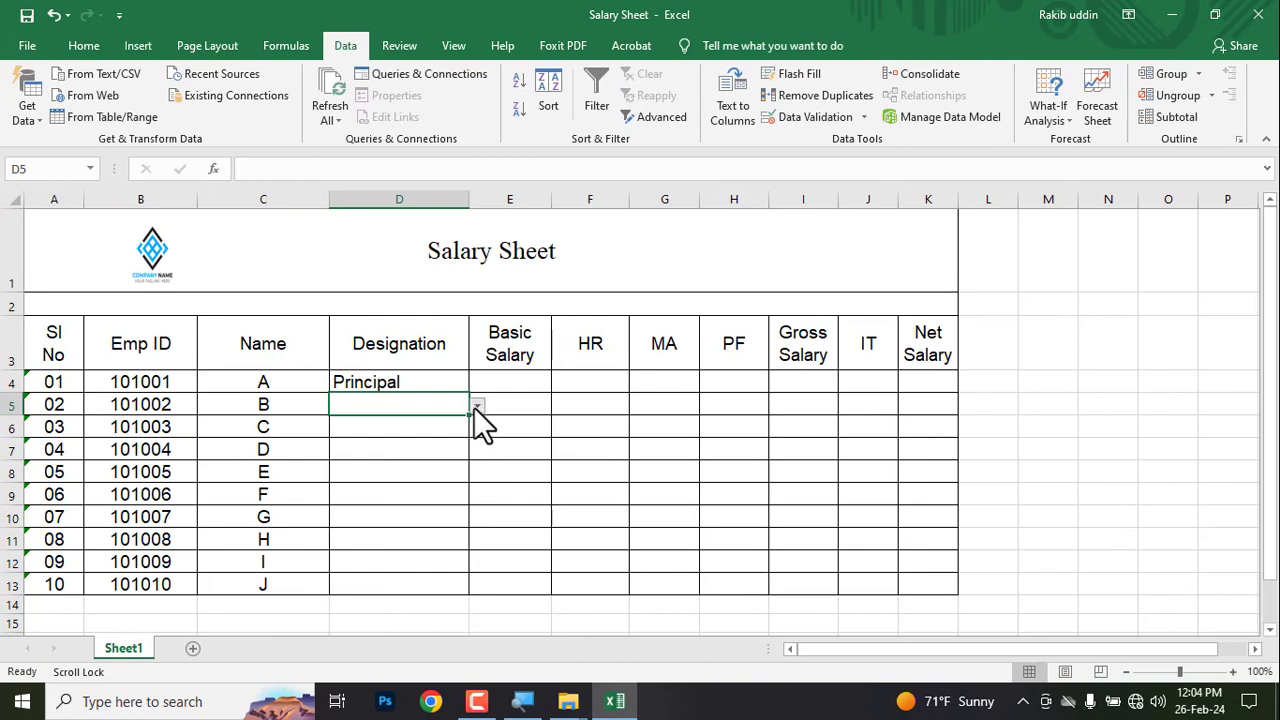
left_click(477, 406)
left_click(410, 432)
left_click(417, 432)
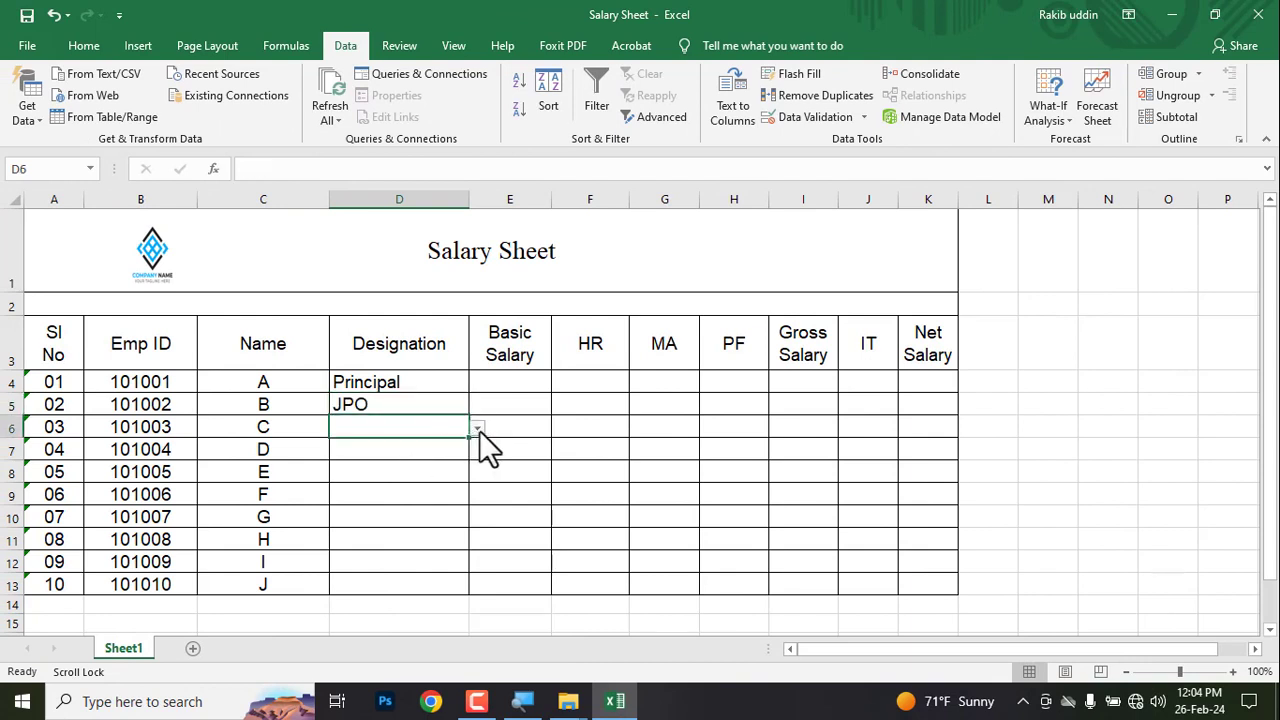
left_click(478, 429)
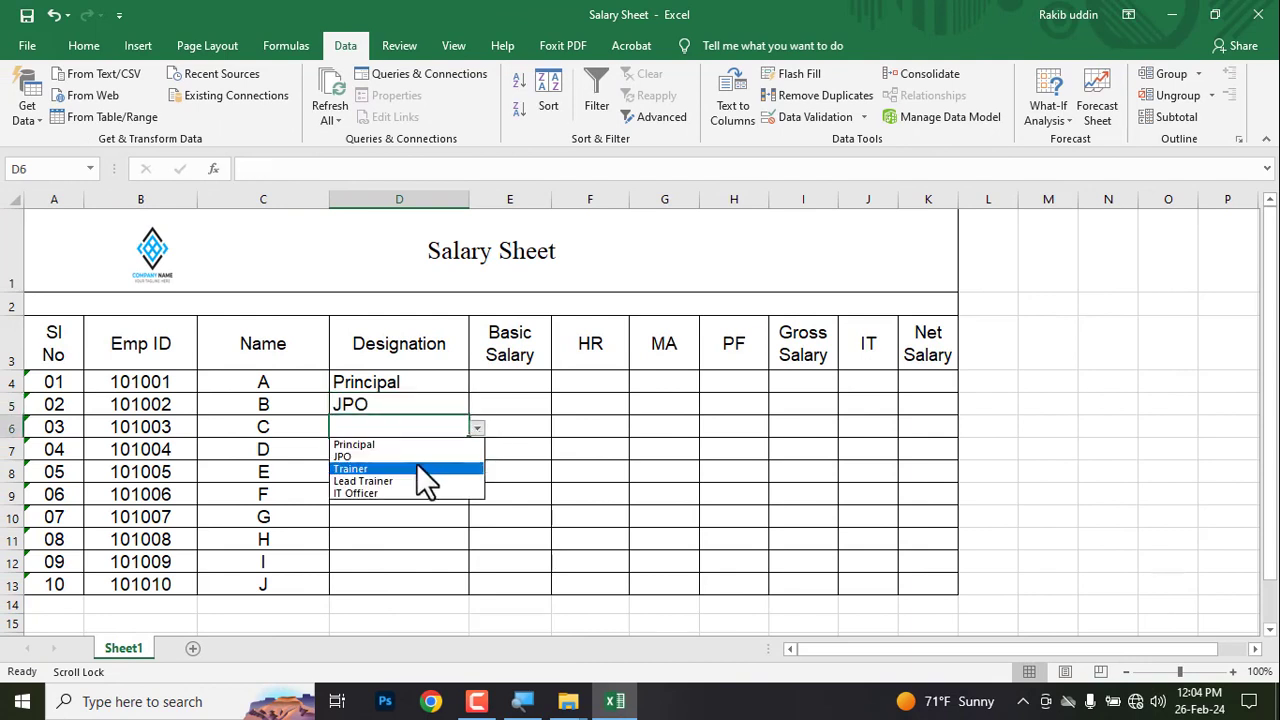
left_click(416, 468)
left_click(423, 449)
left_click(477, 451)
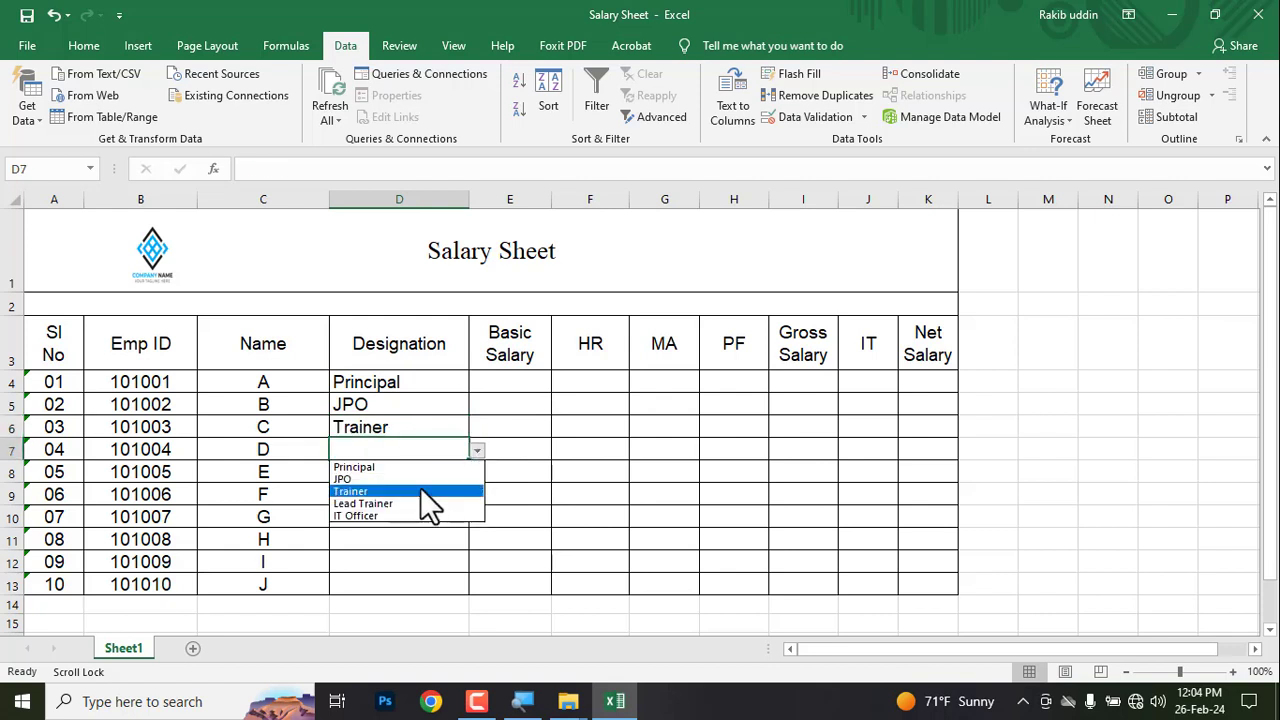
left_click(402, 502)
Choose IT Officer for D8, Trainer for D9 and Lead Trainer for D10 from the Designation dropdowns
left_click(415, 472)
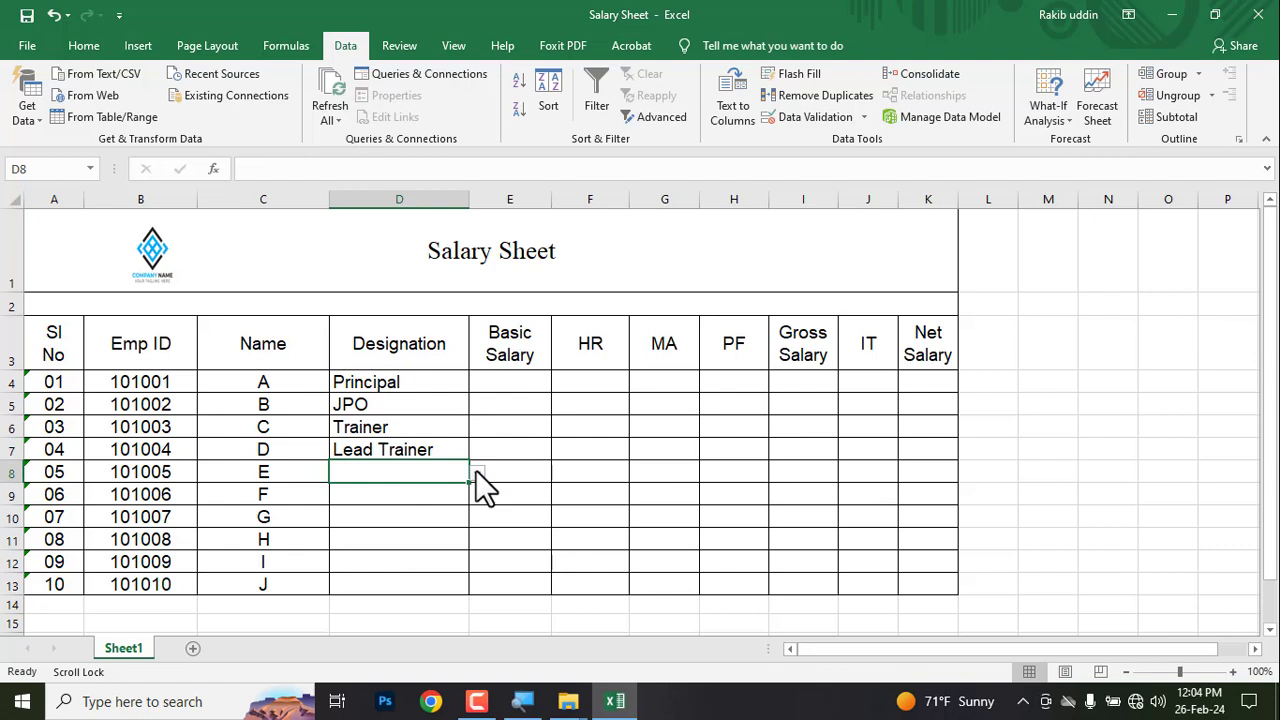
left_click(477, 471)
left_click(395, 534)
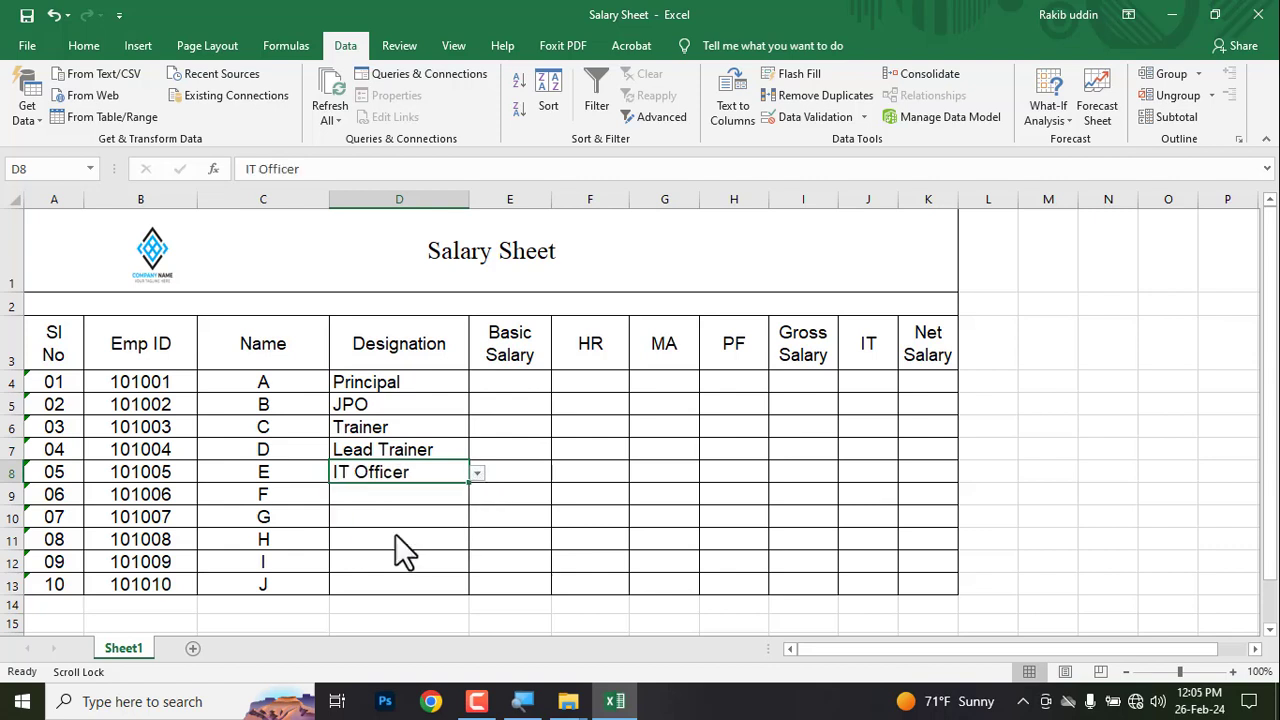
left_click(386, 450)
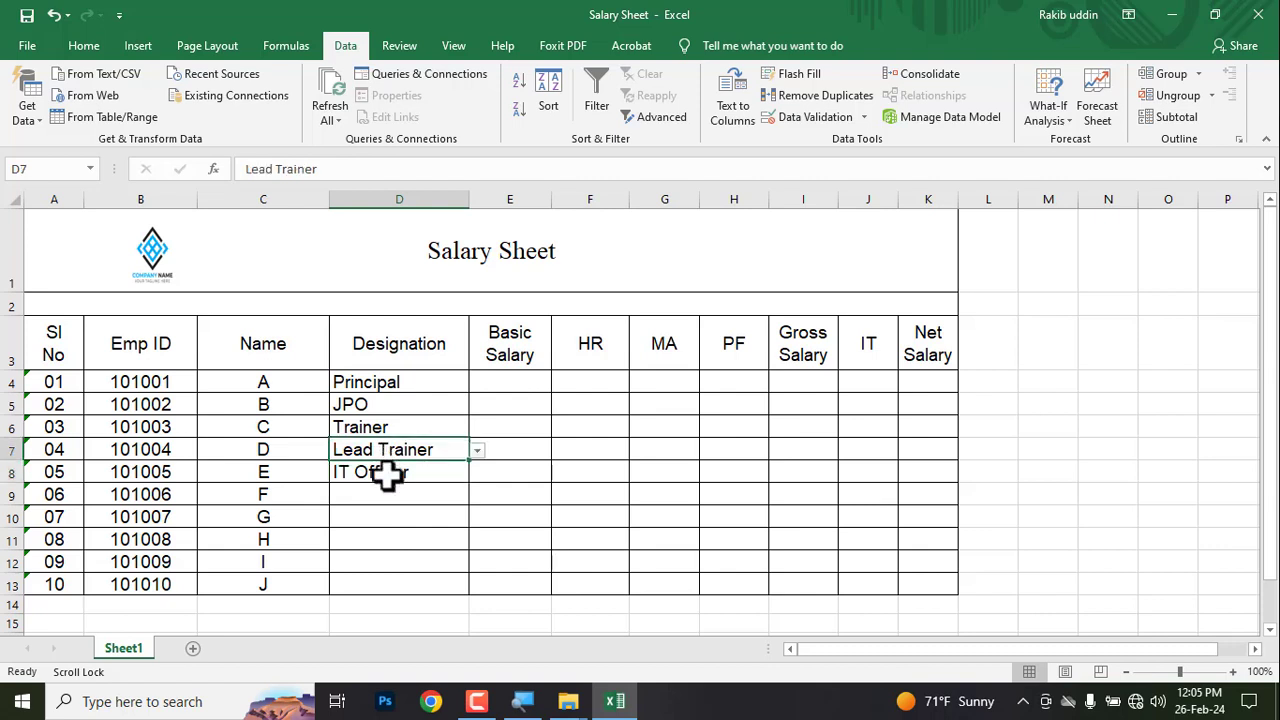
left_click(406, 494)
left_click(485, 497)
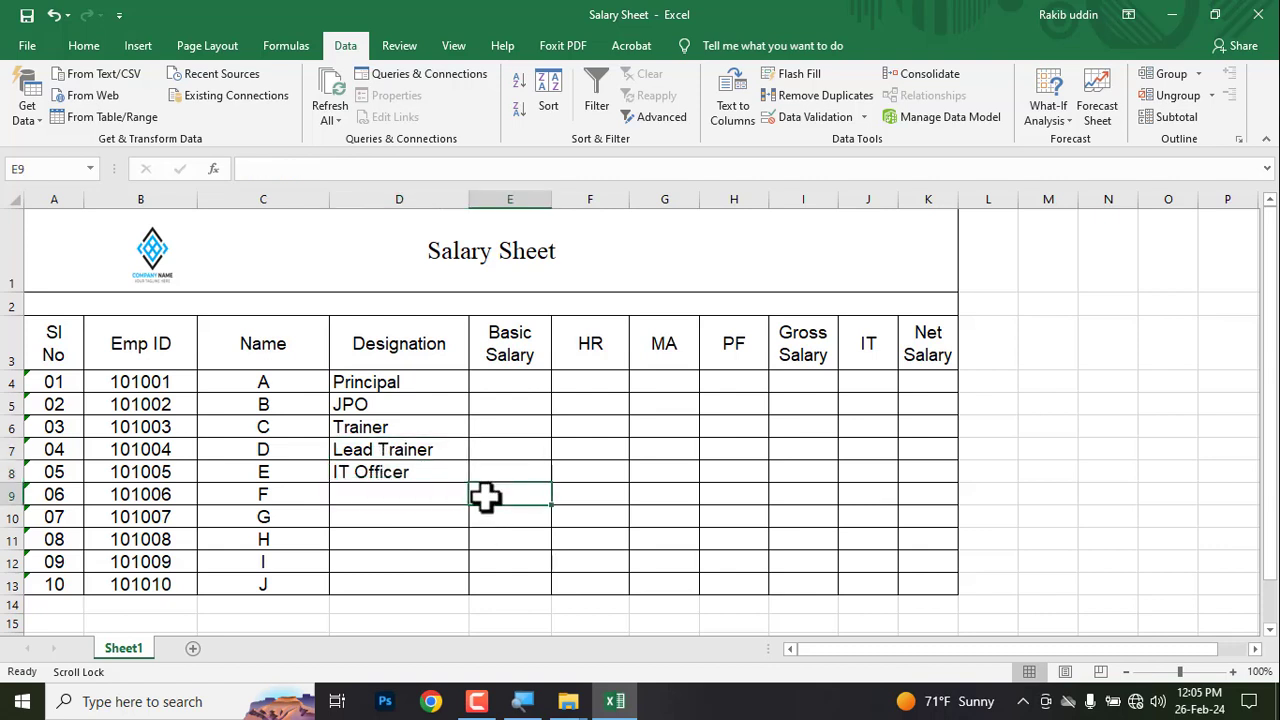
left_click(449, 497)
left_click(477, 495)
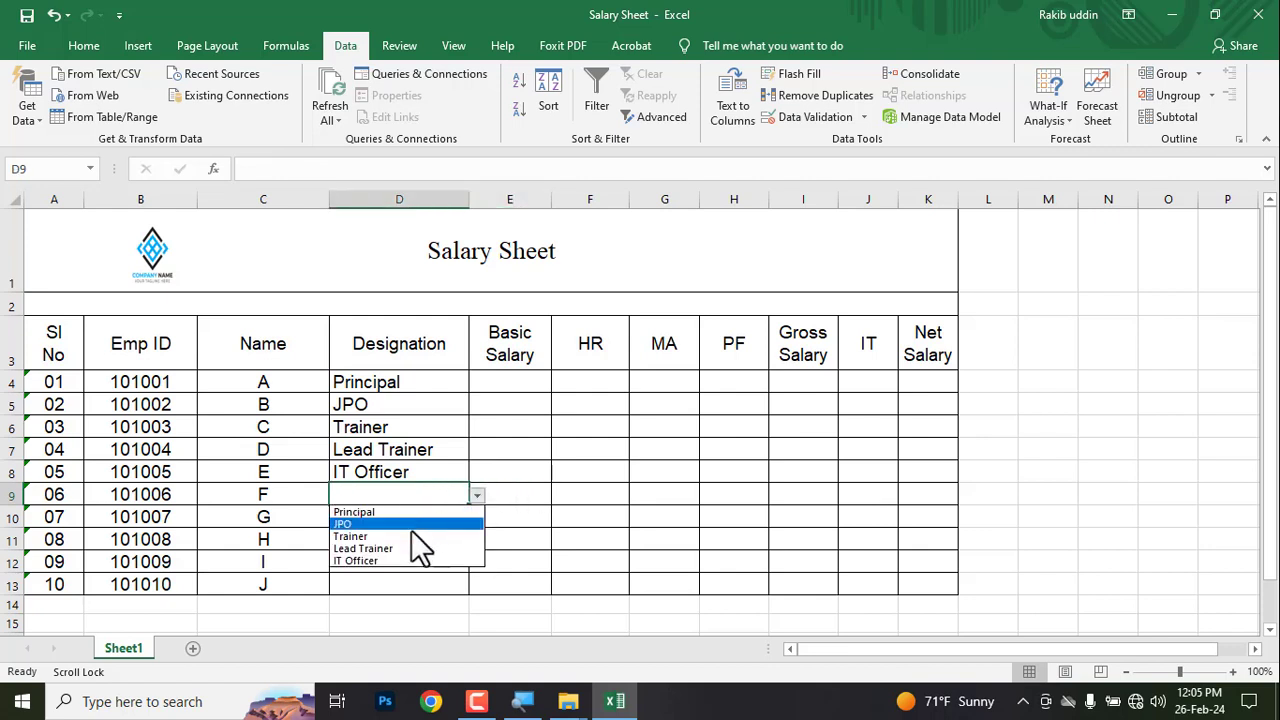
left_click(402, 537)
left_click(437, 517)
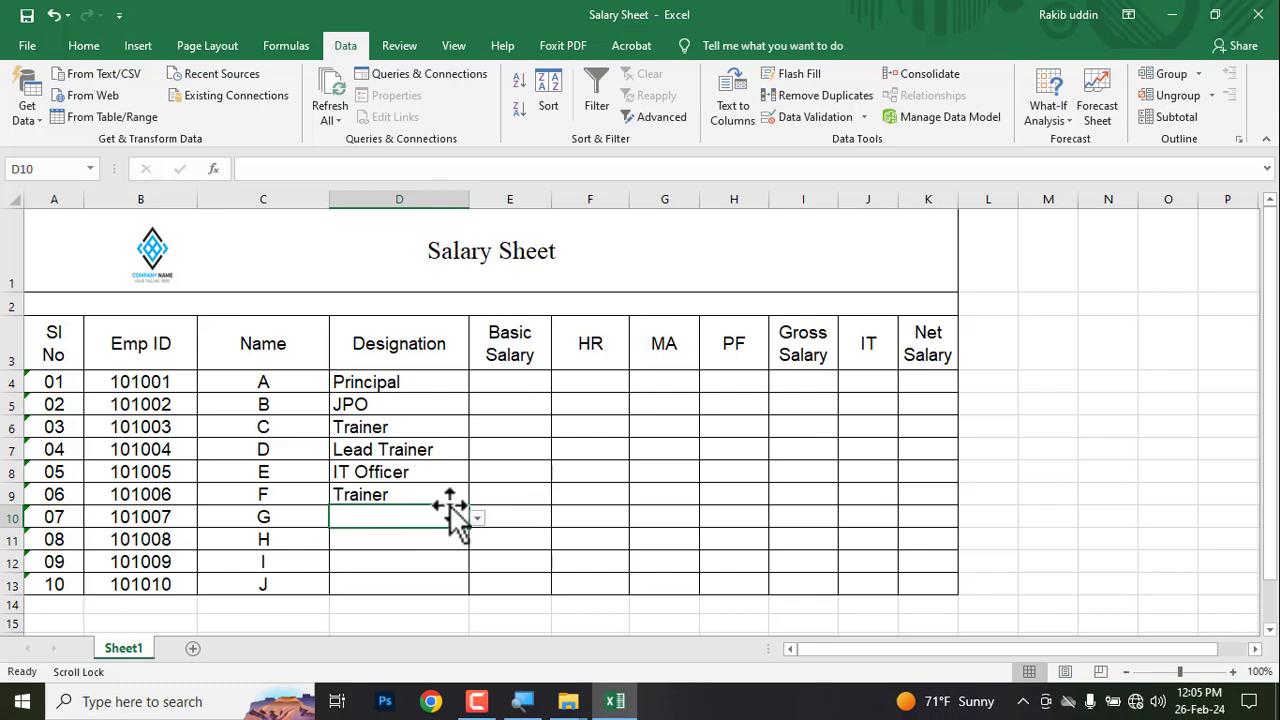
left_click(477, 518)
left_click(411, 569)
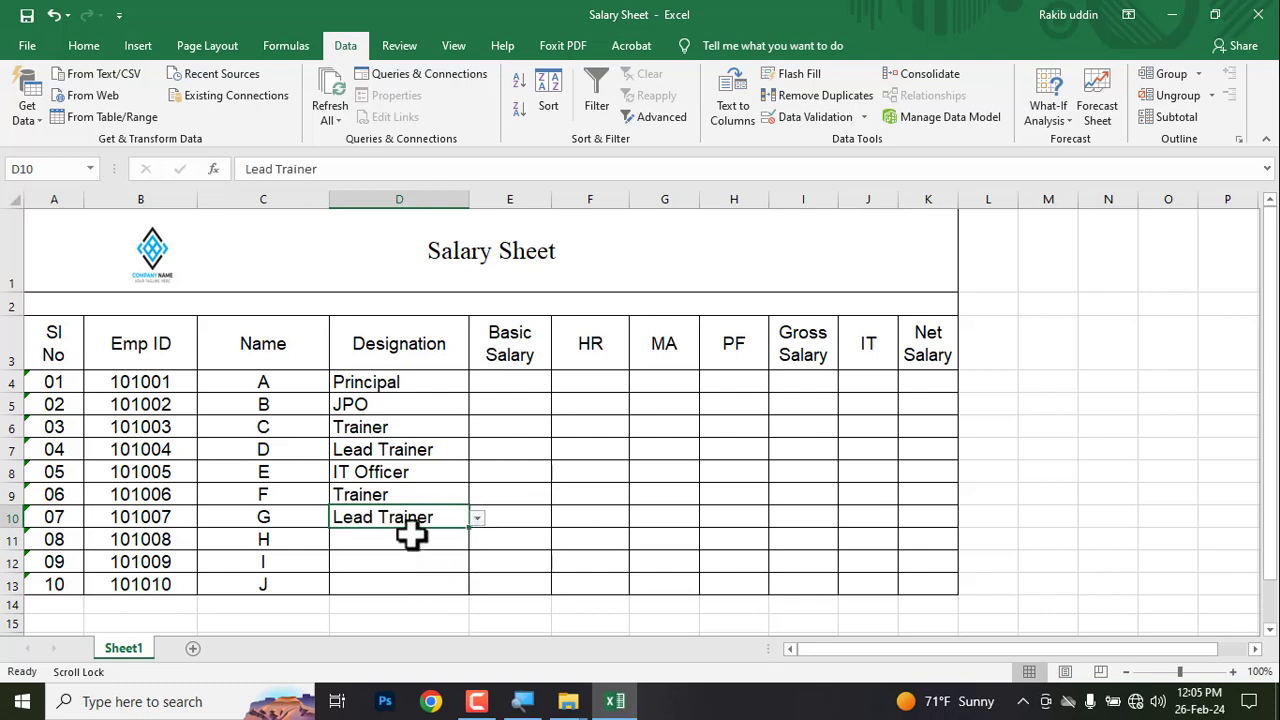
Choose Trainer for D11, Lead Trainer for D12 and Trainer for D13 from the Designation dropdowns
left_click(463, 539)
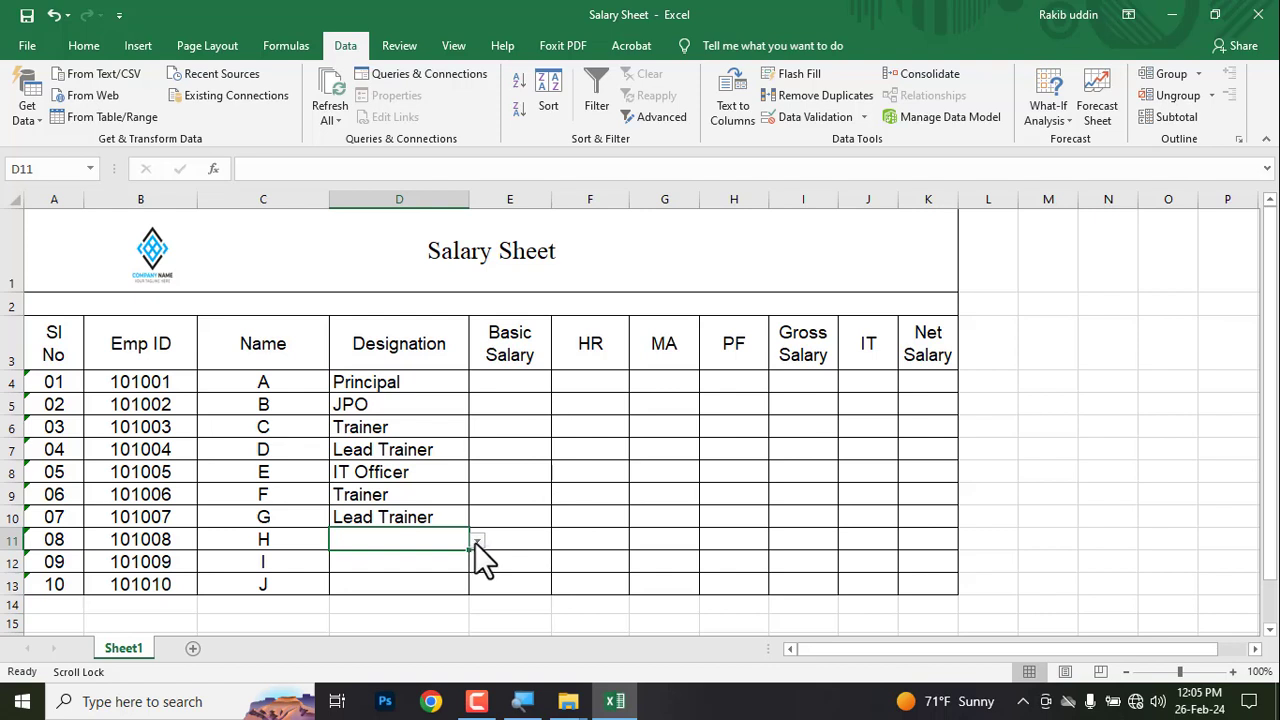
left_click(477, 541)
left_click(388, 580)
left_click(392, 560)
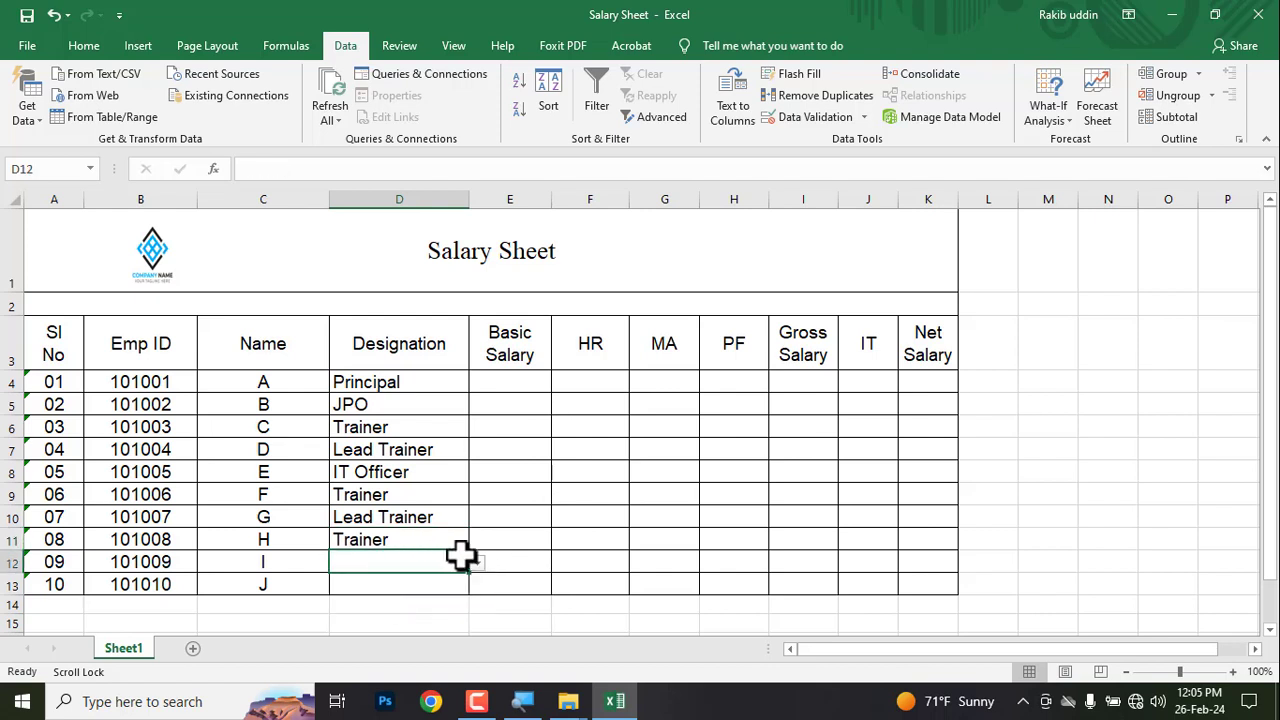
left_click(476, 562)
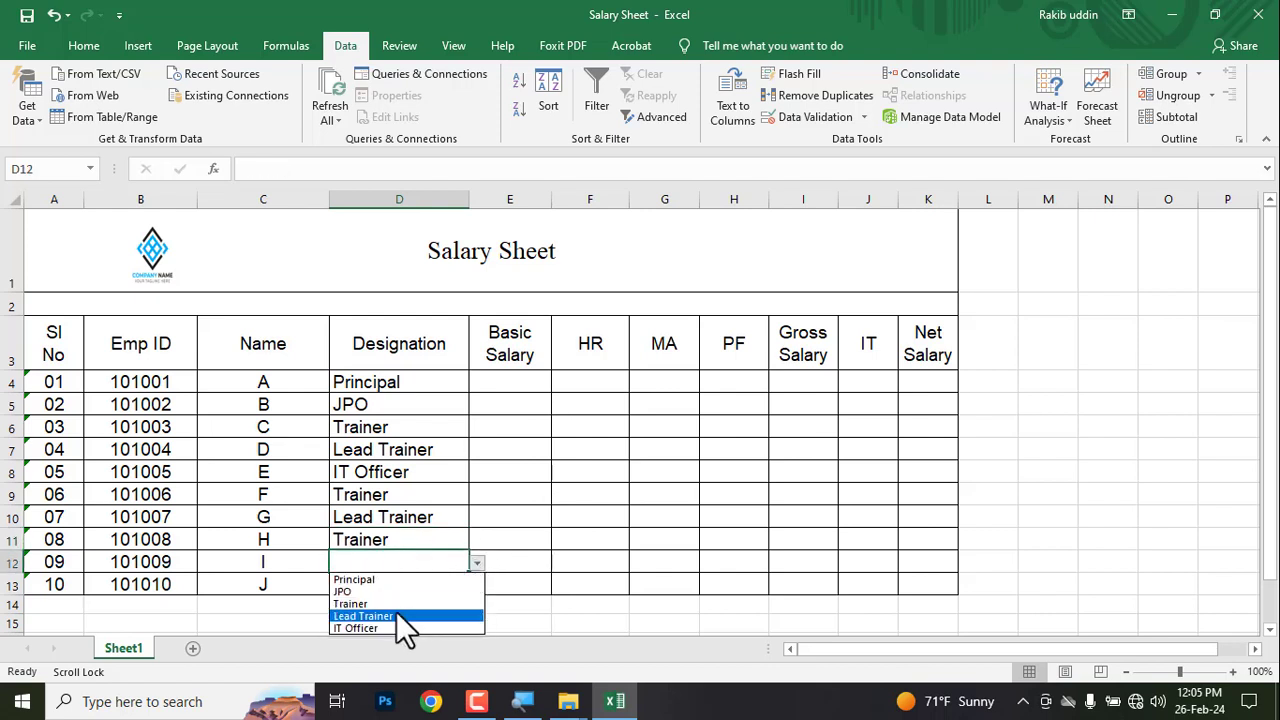
left_click(398, 616)
left_click(408, 584)
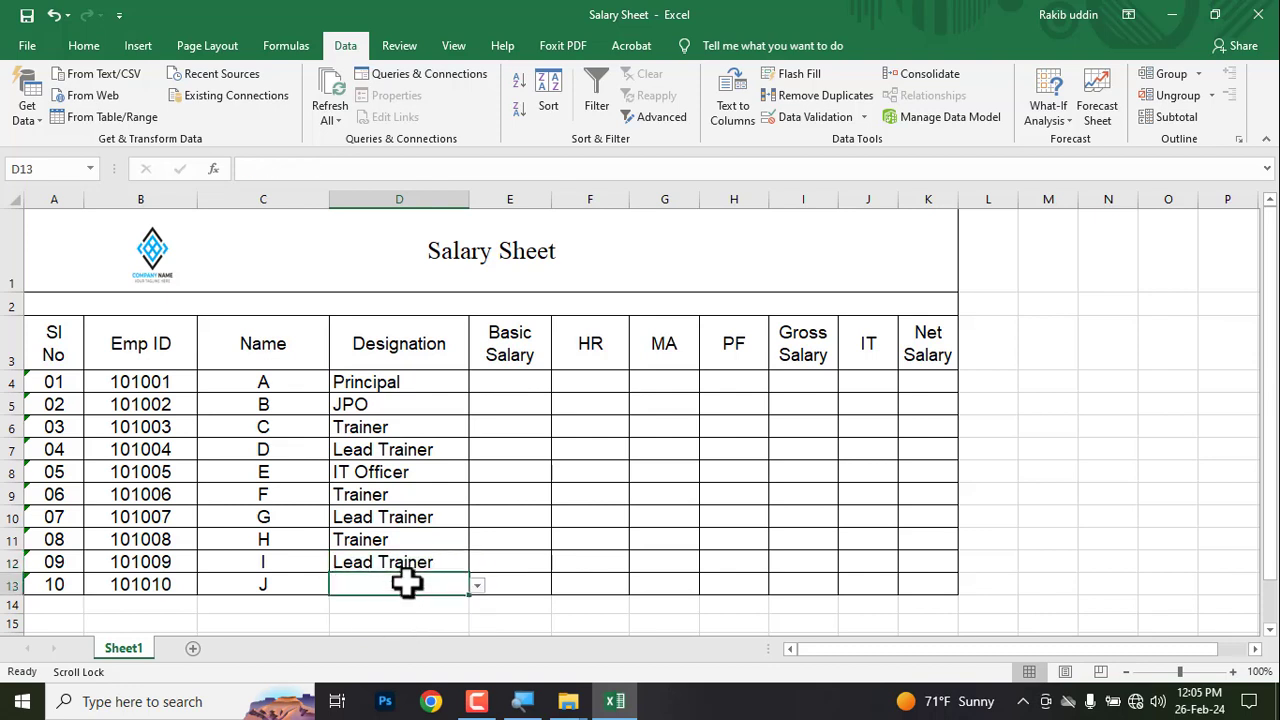
left_click(477, 585)
left_click(380, 626)
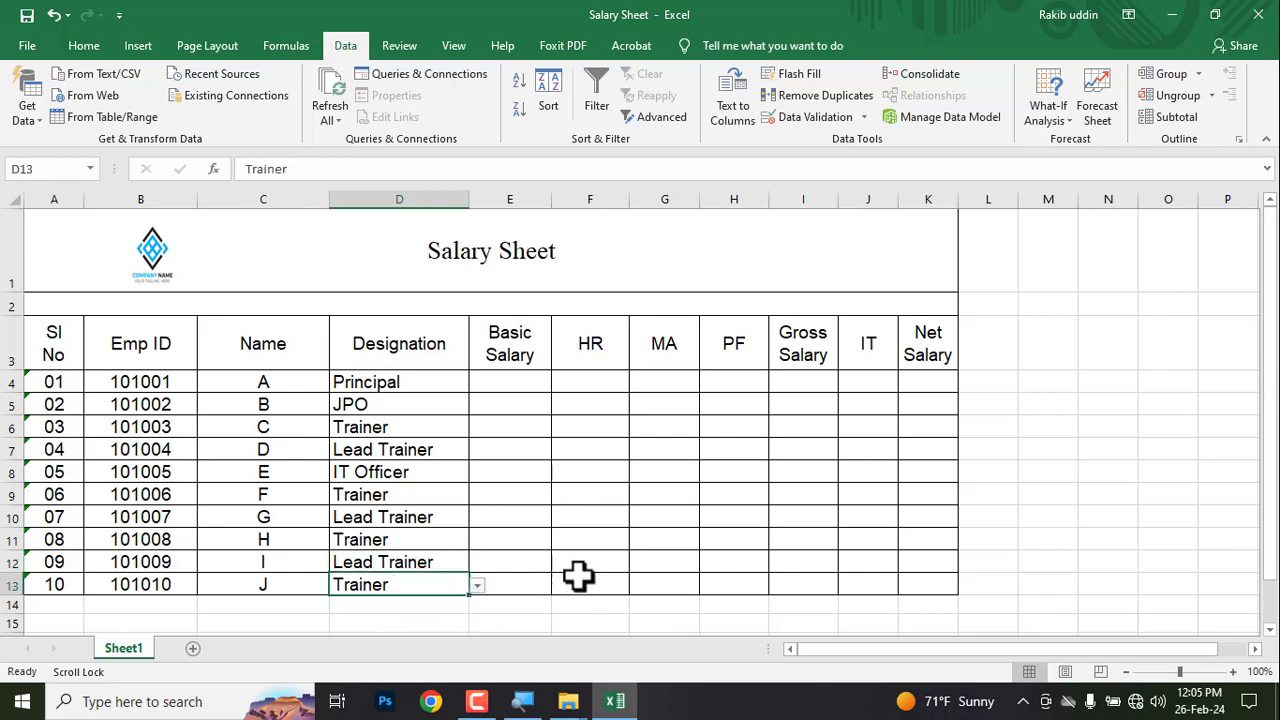
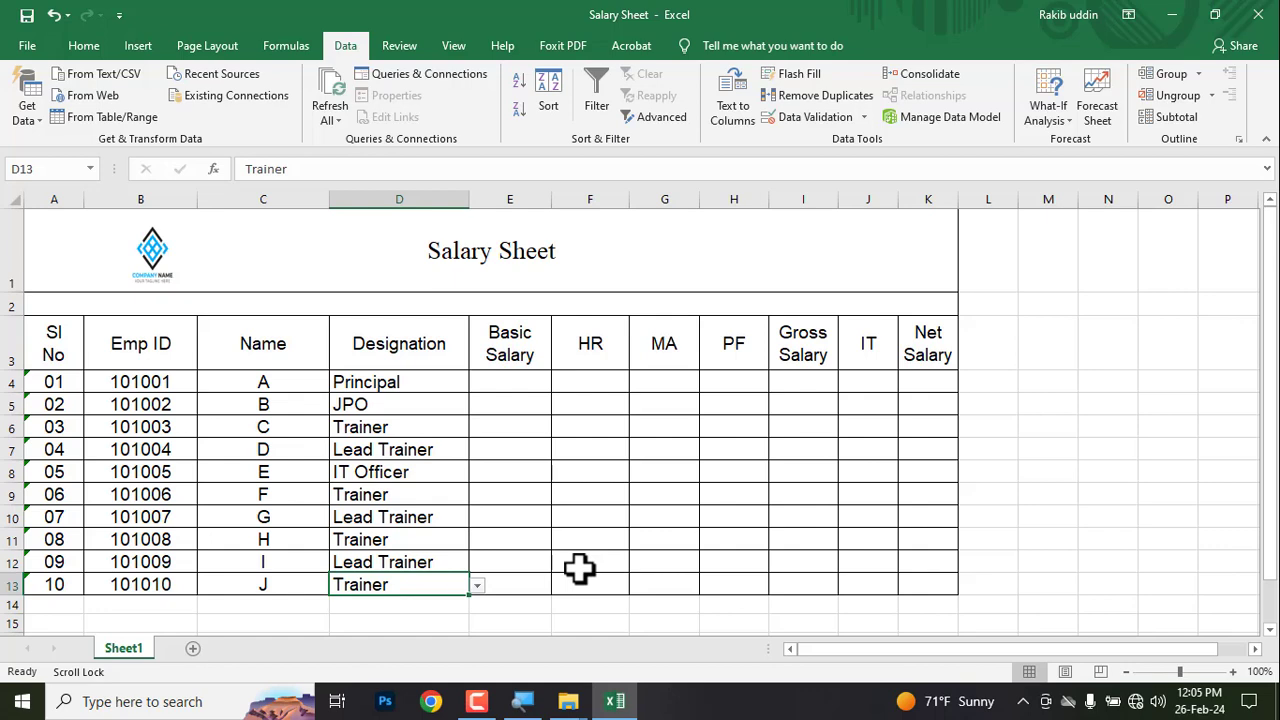
Compare the Designation entries from D4 down with the PDF's sample table, and change D8 to Trainer in Excel
key("ctrl+super+Right")
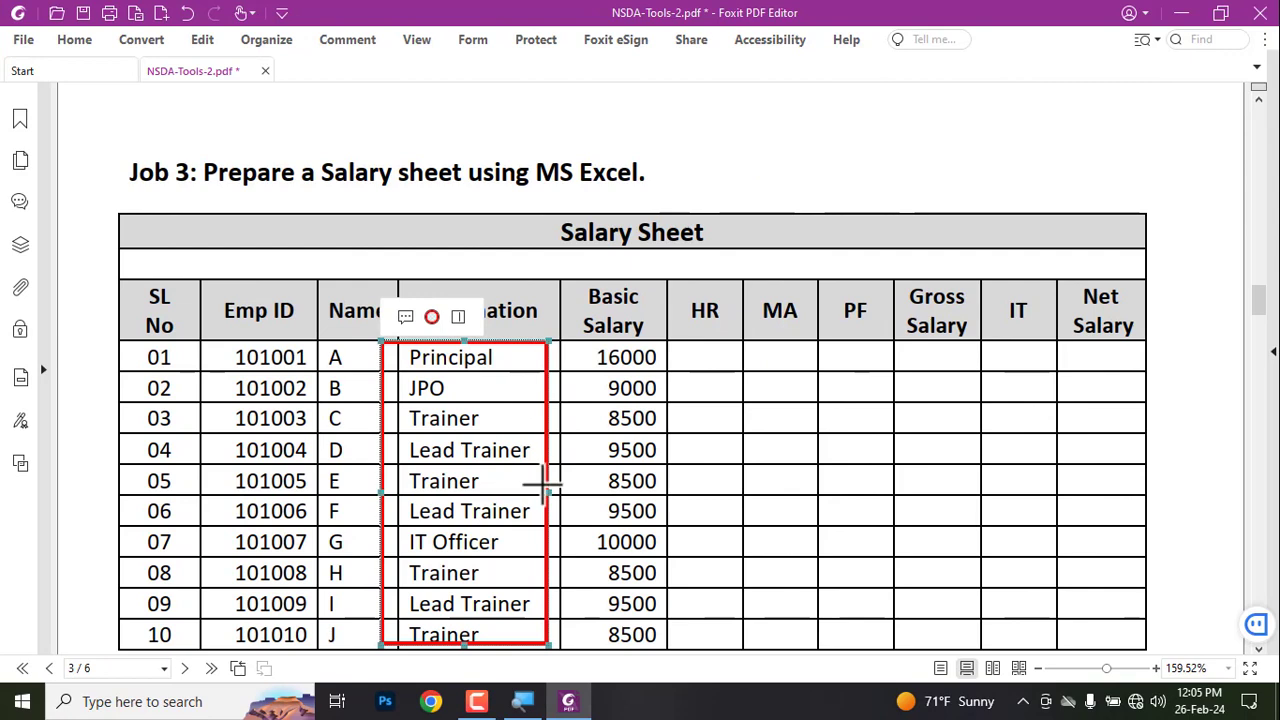
key("ctrl+super+Left")
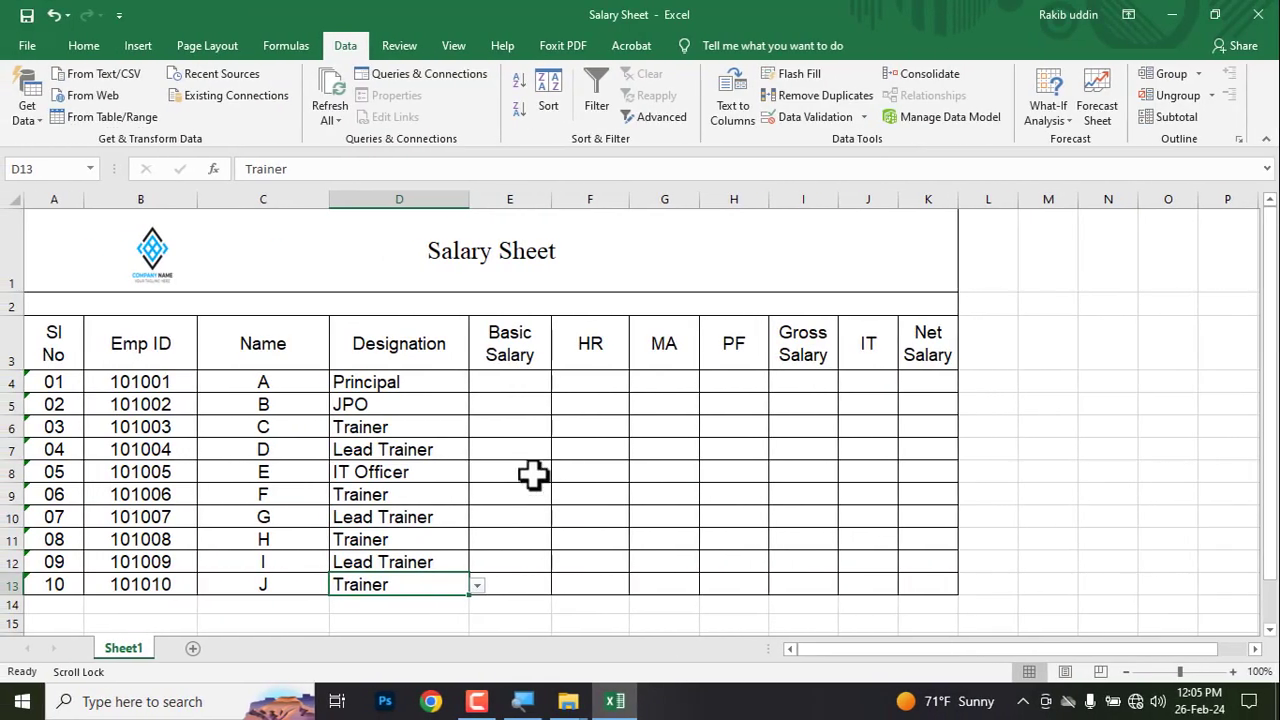
left_click(412, 385)
left_click(395, 404)
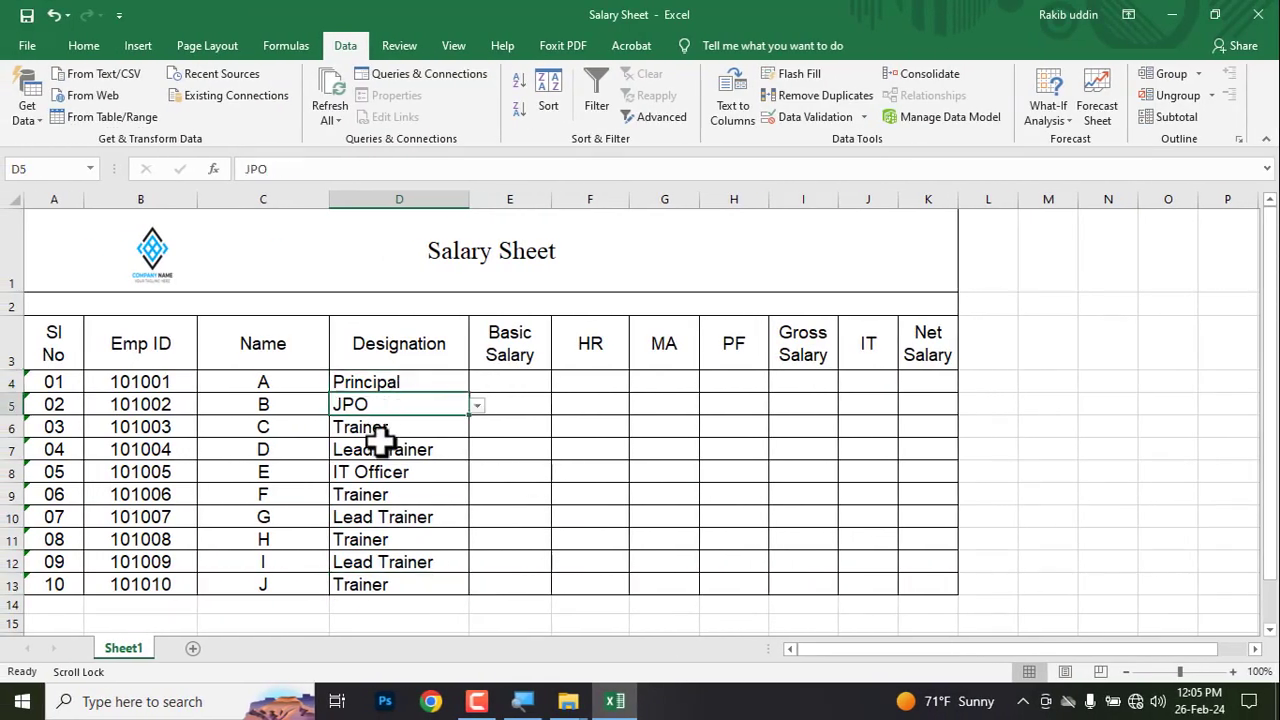
left_click(380, 432)
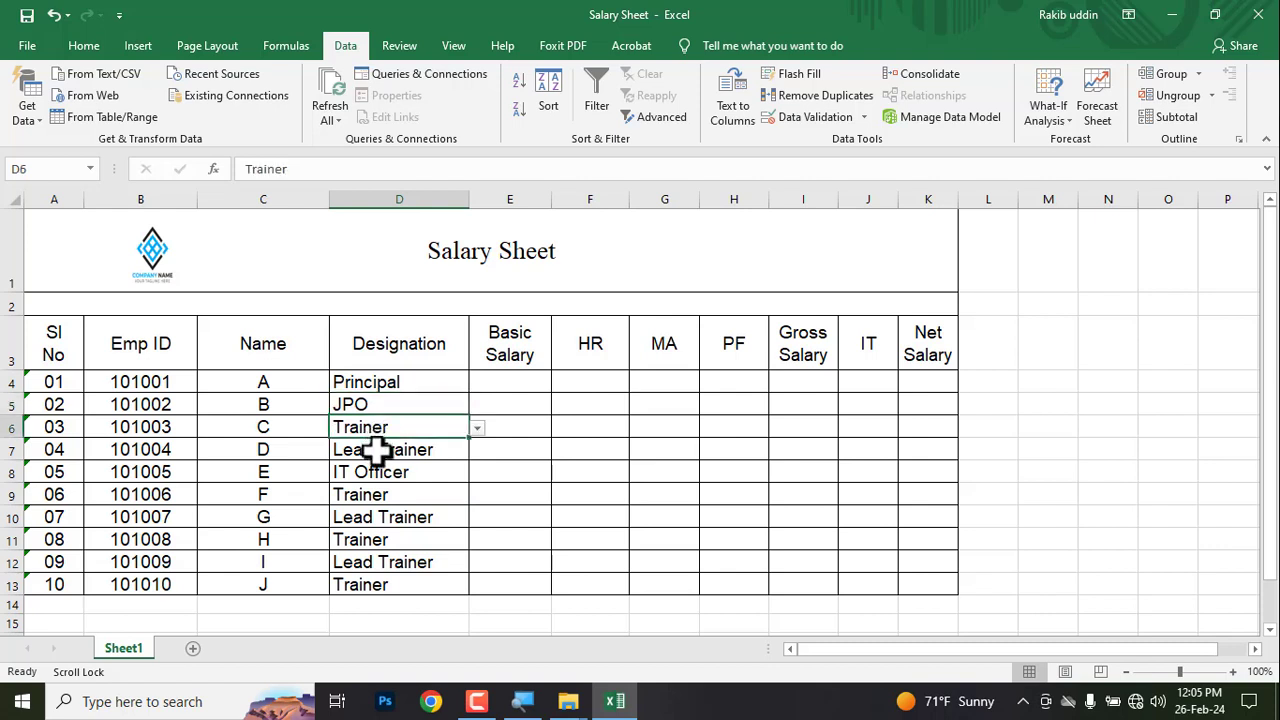
left_click(377, 452)
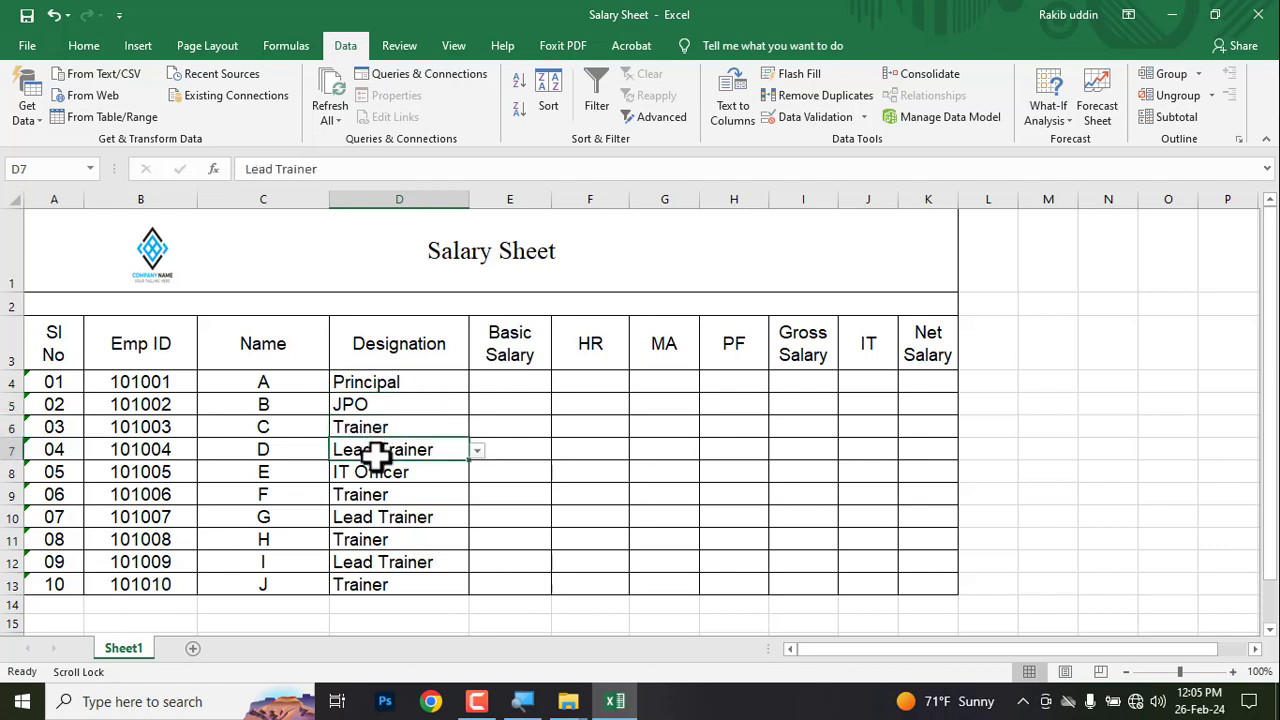
left_click(375, 478)
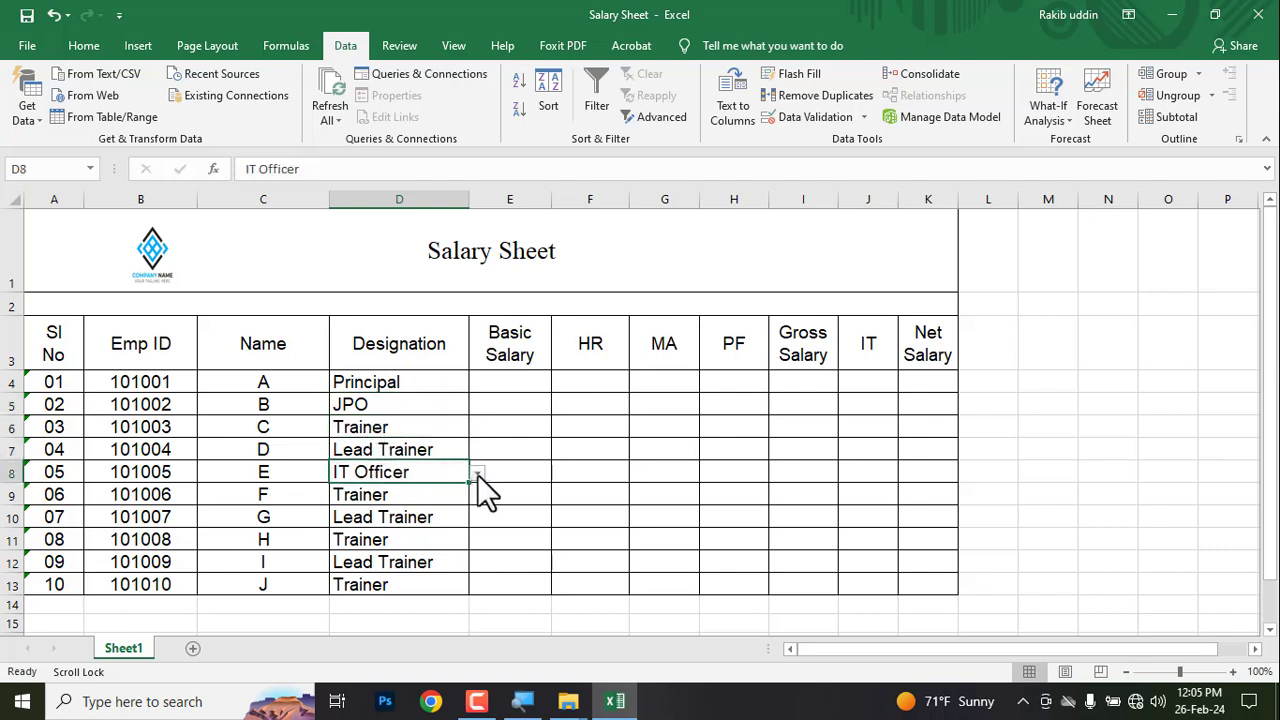
left_click(477, 474)
left_click(385, 514)
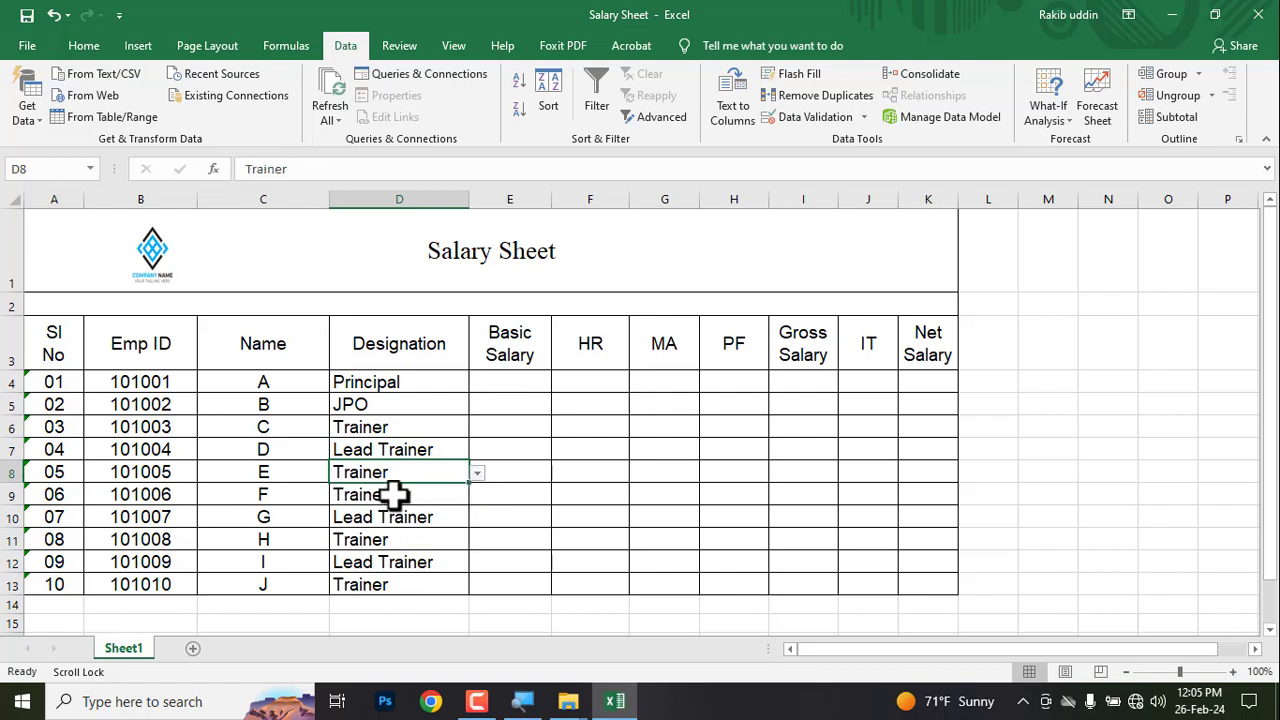
Change the designation in D9 to Lead Trainer and in D10 to IT Officer, and check D11 and D12
left_click(375, 500)
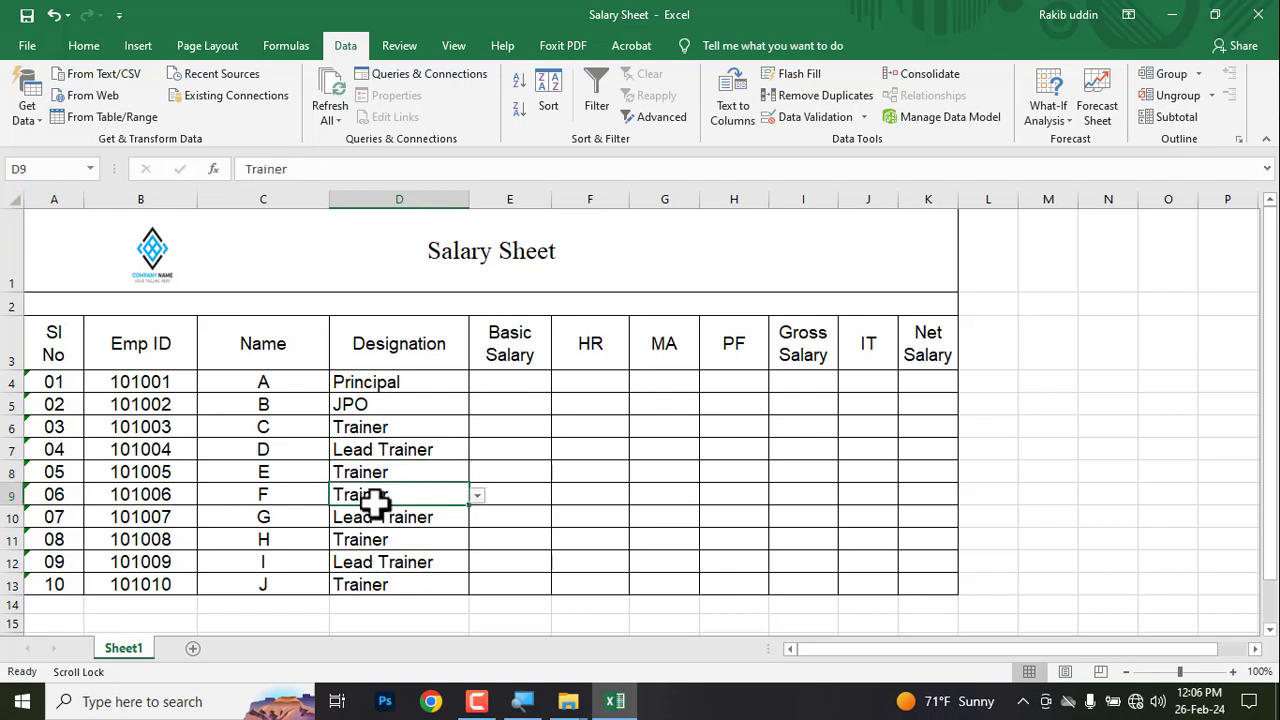
left_click(479, 497)
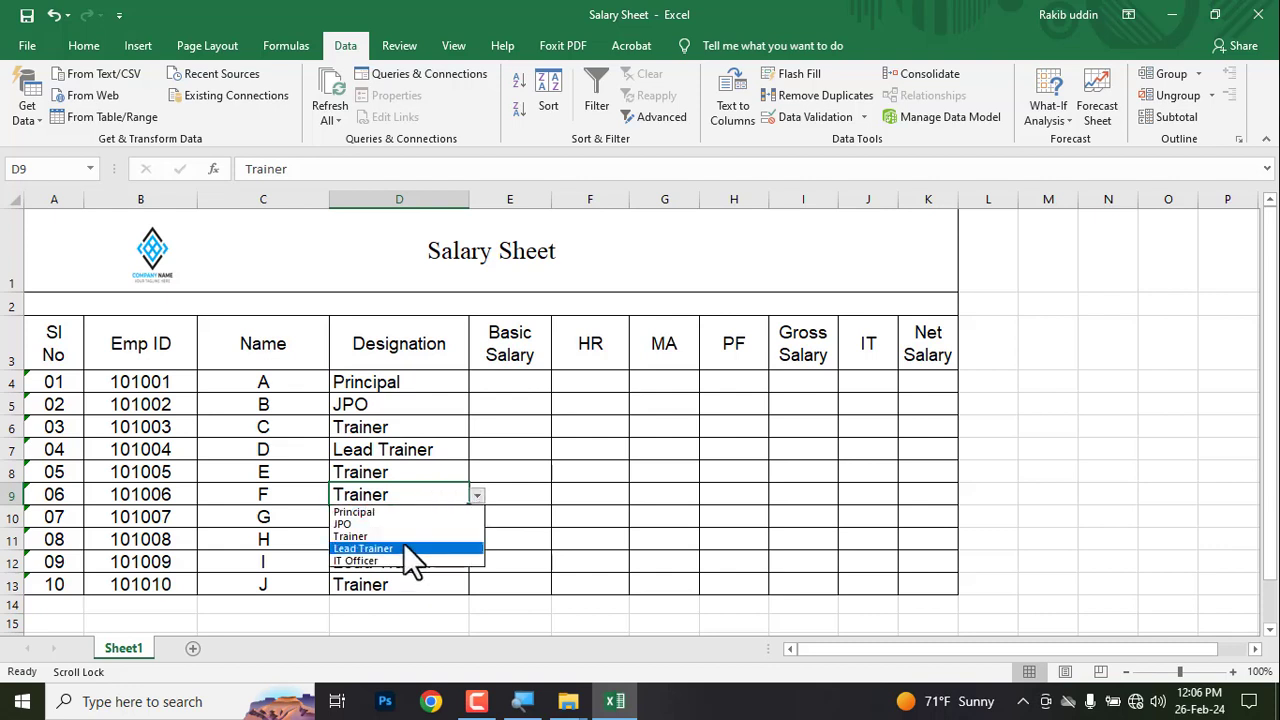
left_click(404, 543)
left_click(397, 517)
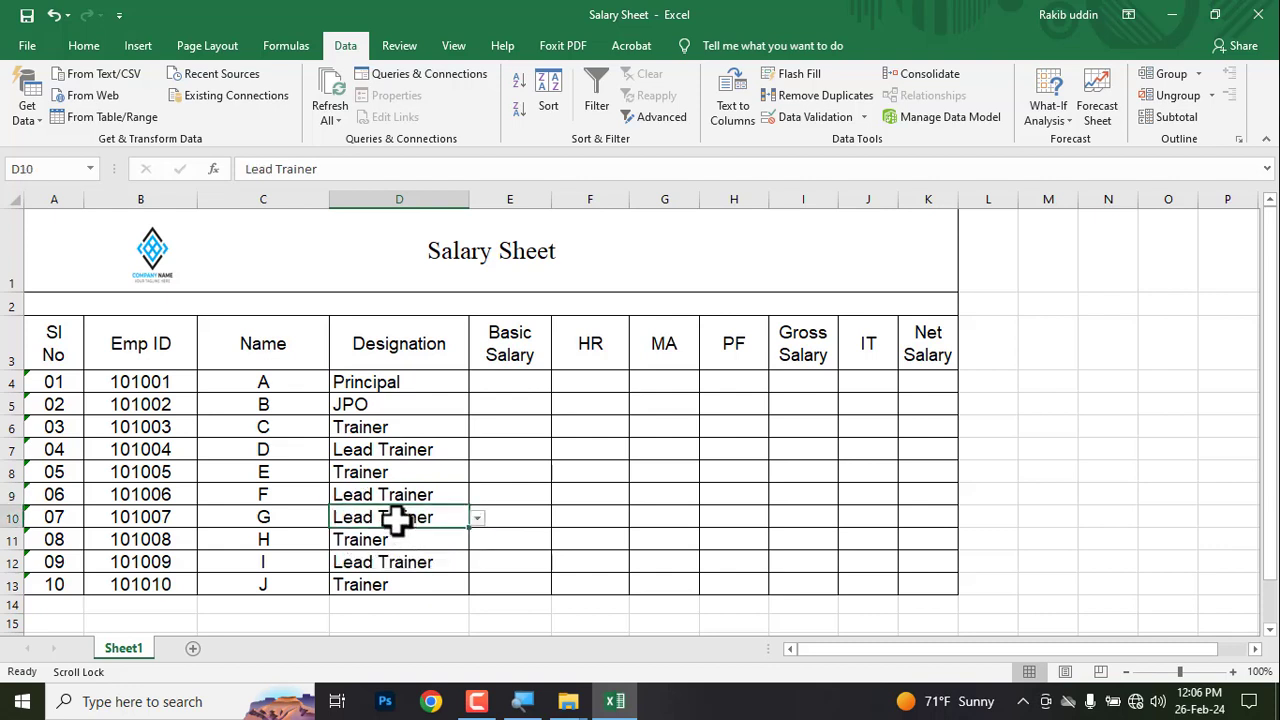
left_click(477, 518)
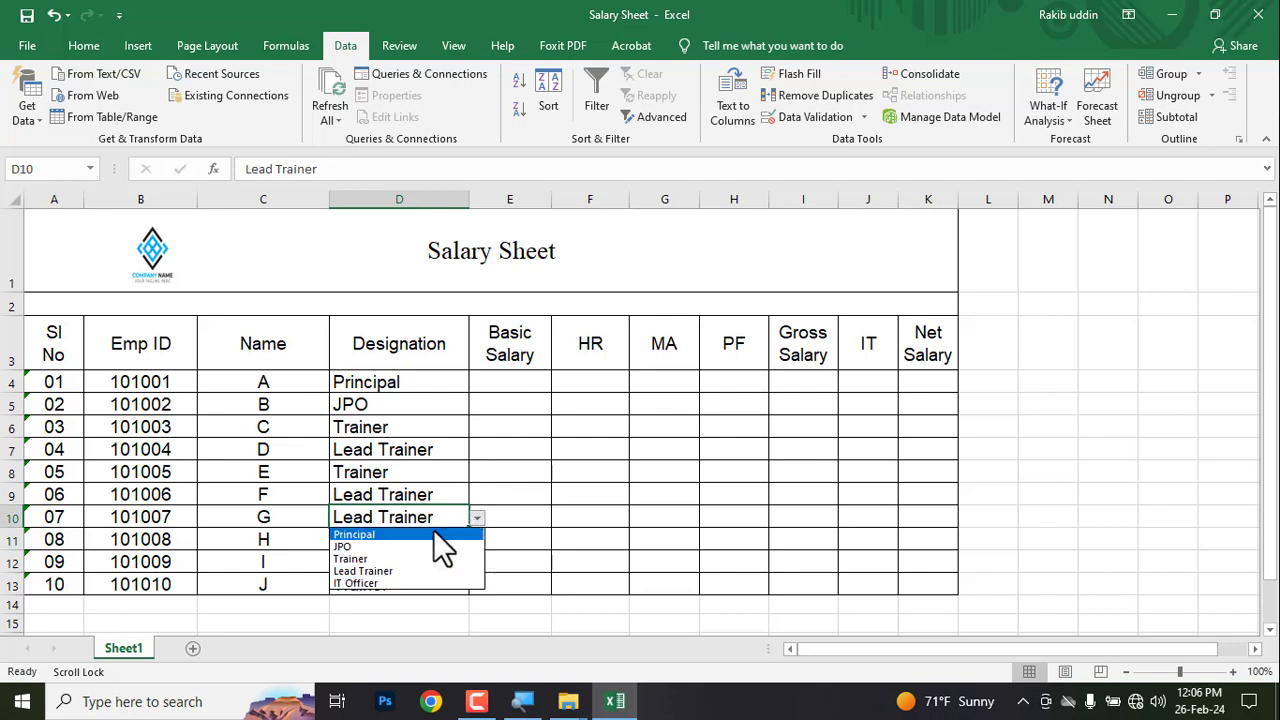
left_click(383, 583)
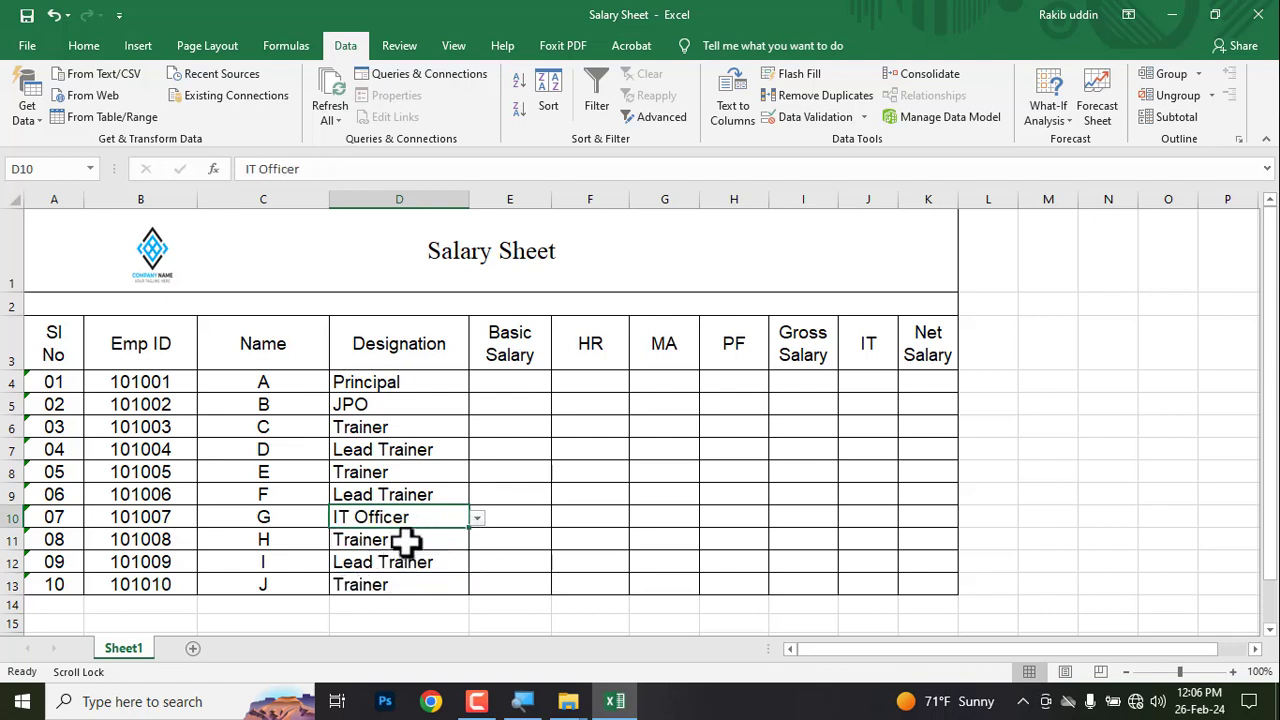
left_click(407, 541)
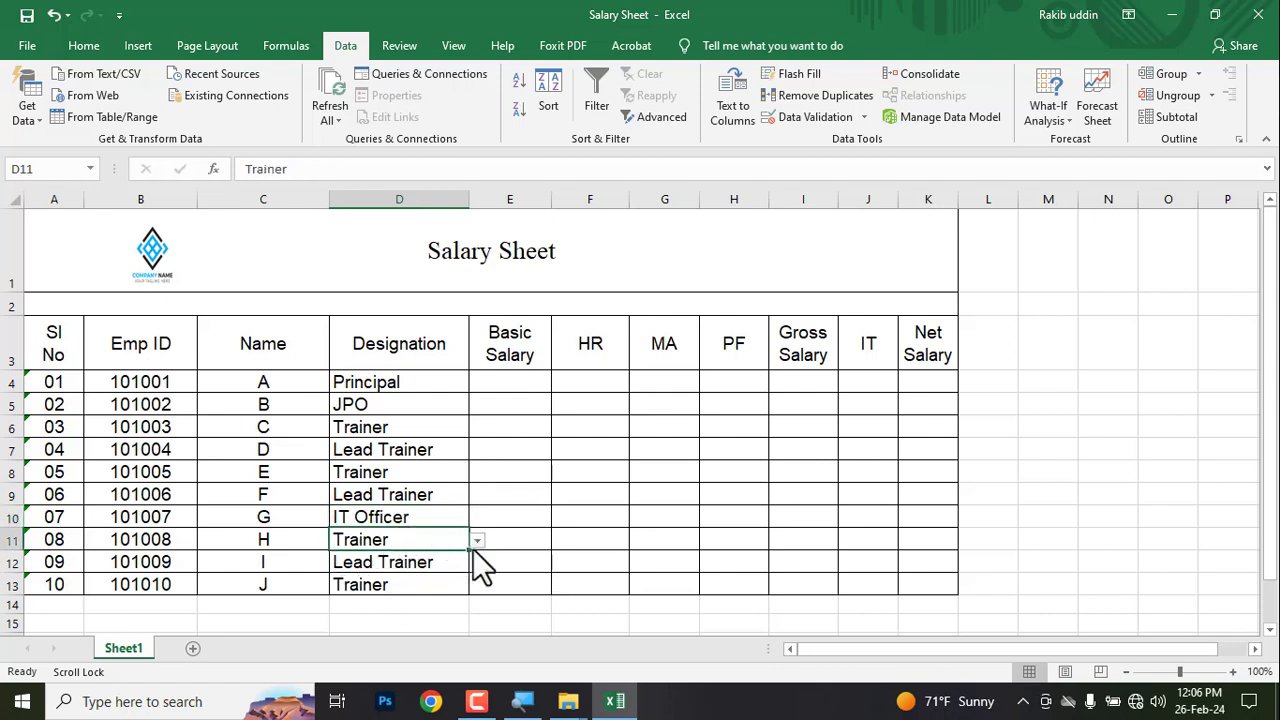
left_click(435, 563)
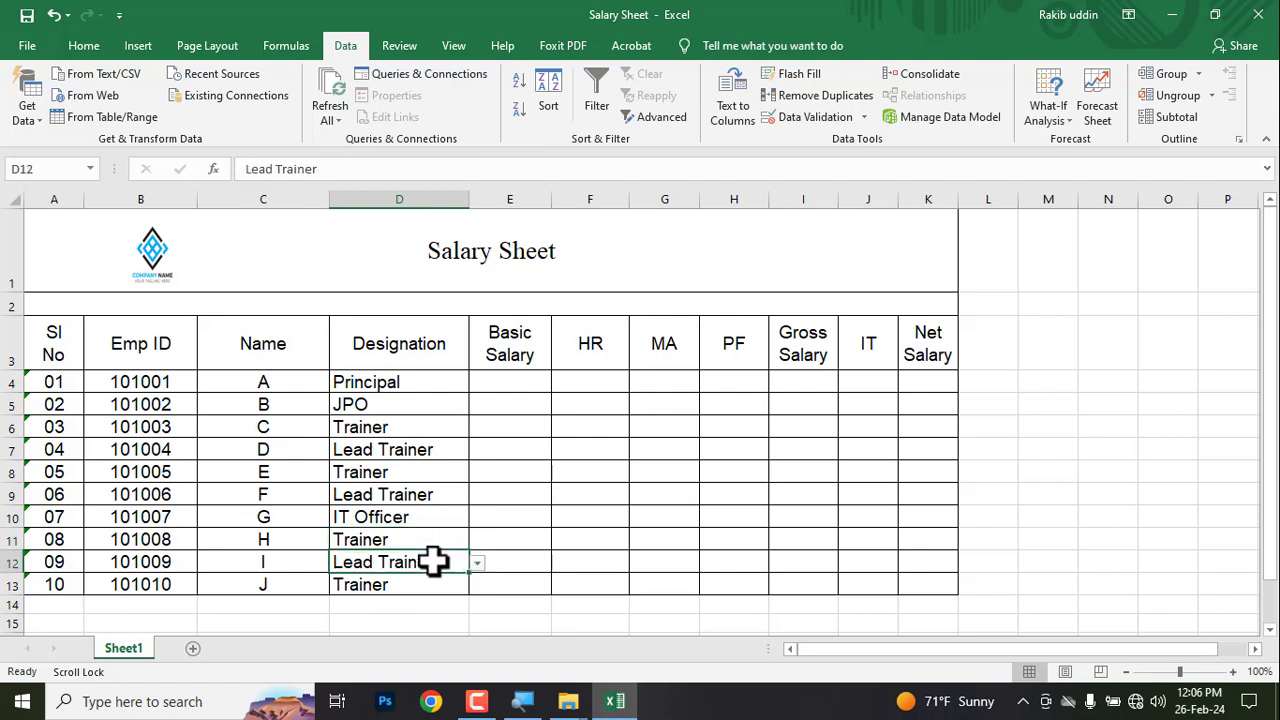
Check the designation in D13 and widen the Basic Salary column
left_click(425, 582)
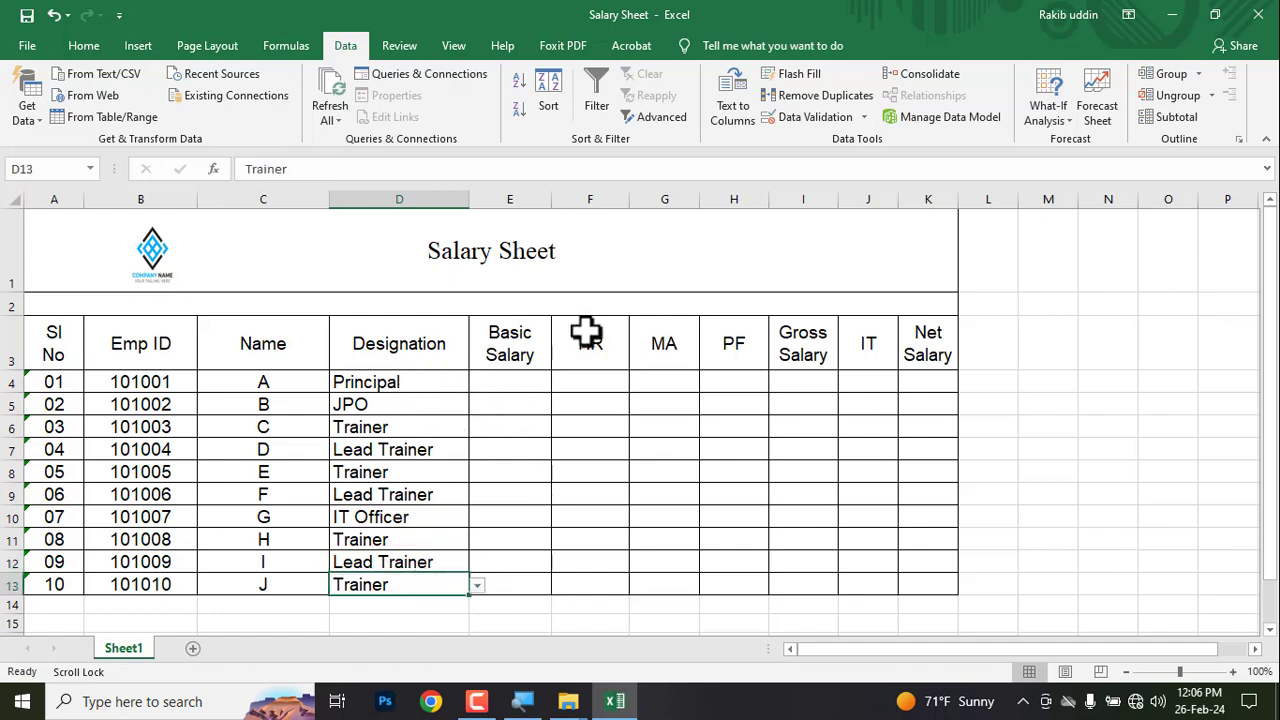
left_click_drag(551, 199, 586, 203)
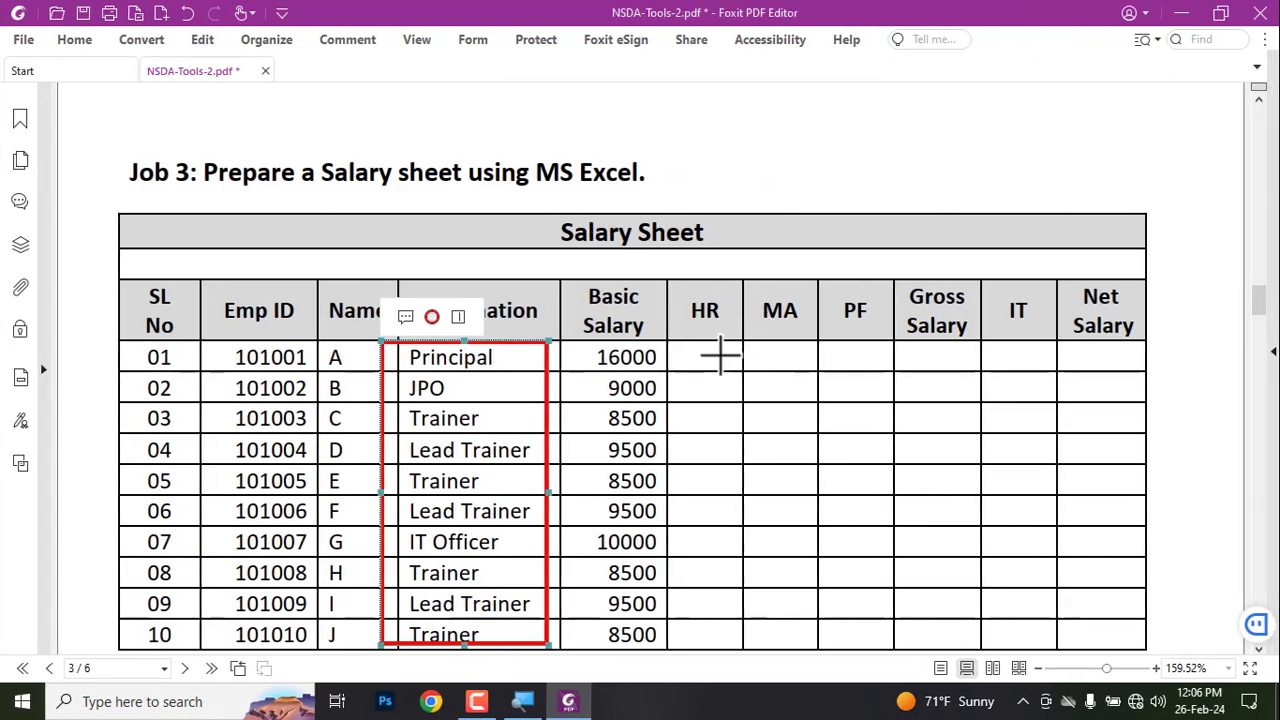
Examine the Basic Salary conditions per designation and the sample Basic Salary column in the NSDA-Tools-2 PDF in Foxit, removing the temporary marking rectangles
scroll(610, 455, "down", 10)
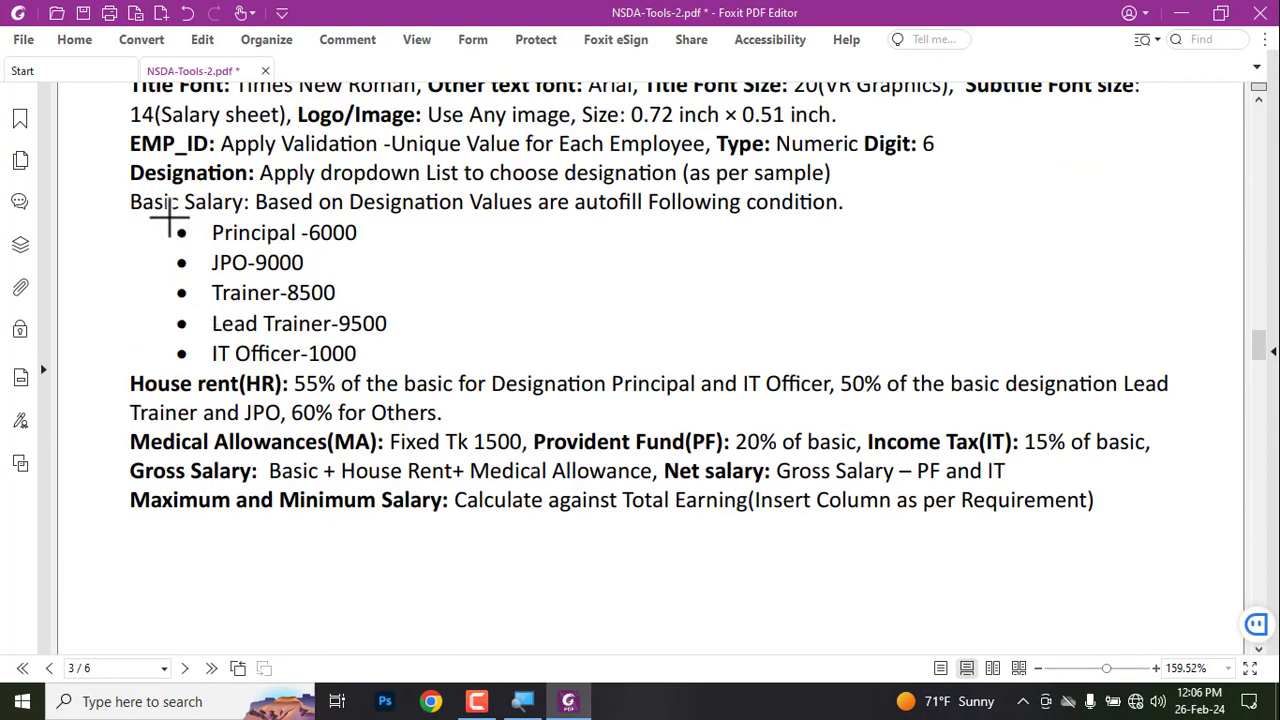
left_click_drag(170, 218, 425, 373)
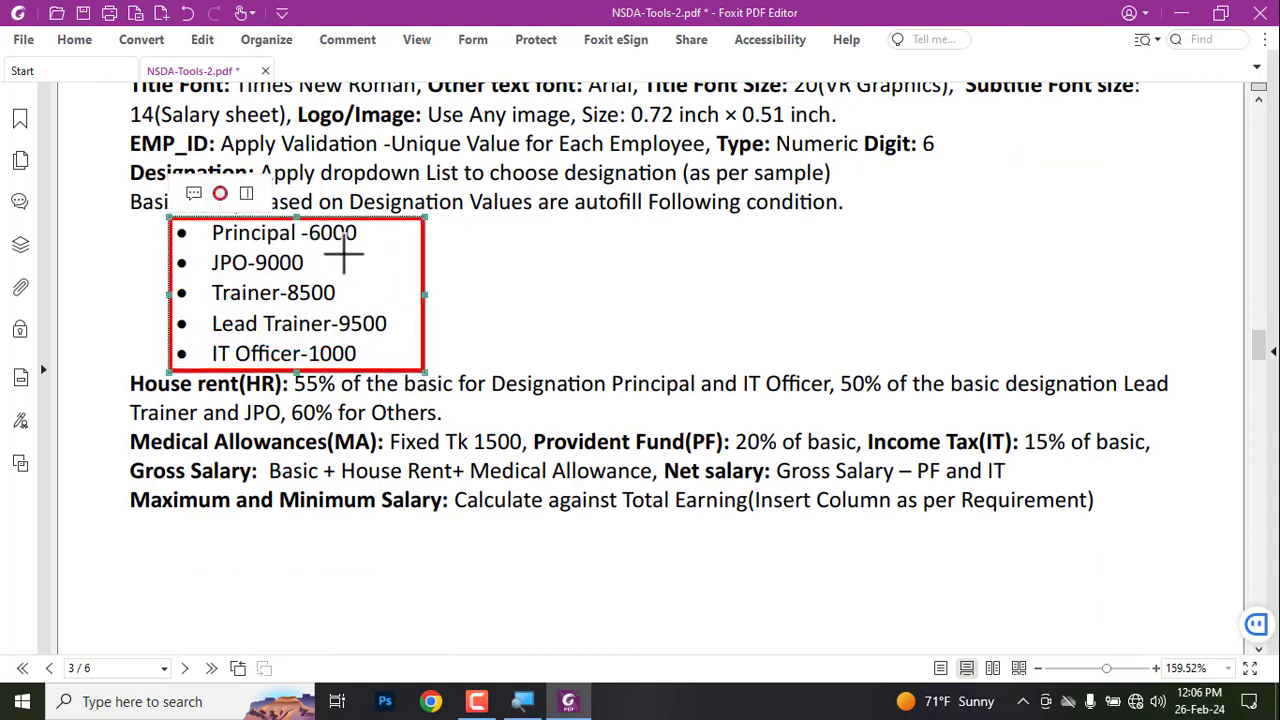
key("Delete")
scroll(580, 342, "down", 10)
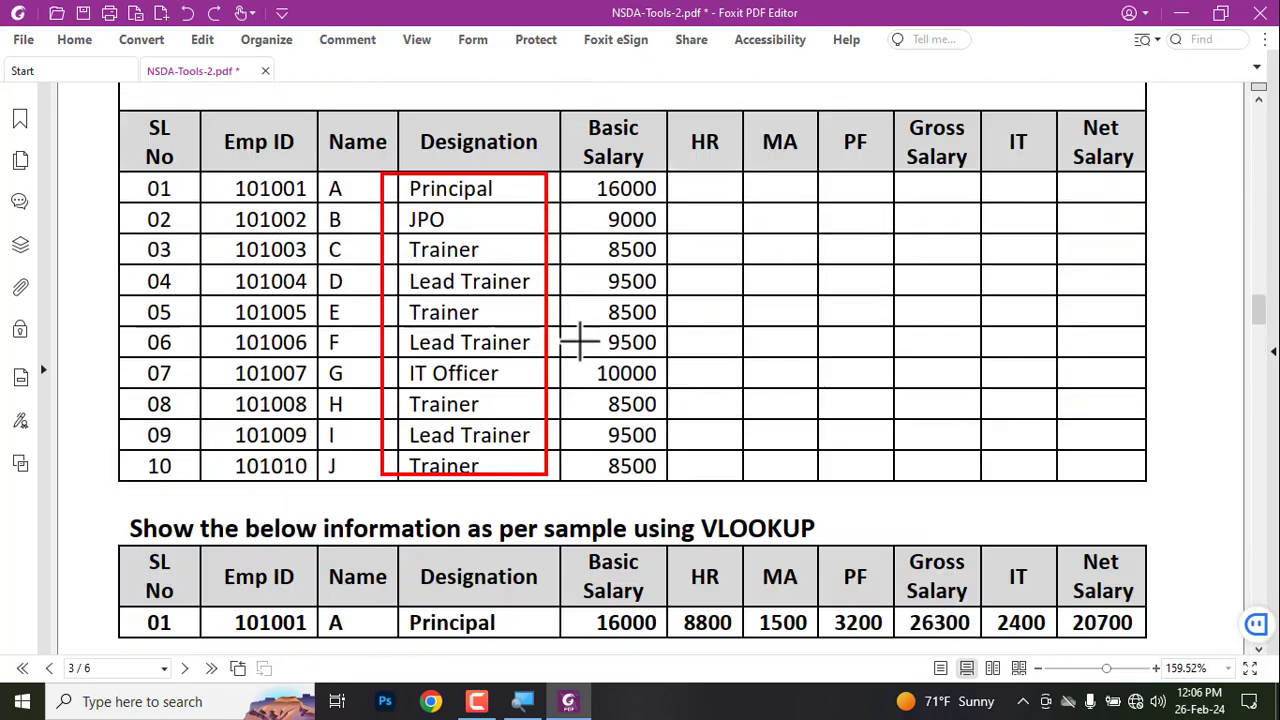
scroll(580, 350, "down", 5)
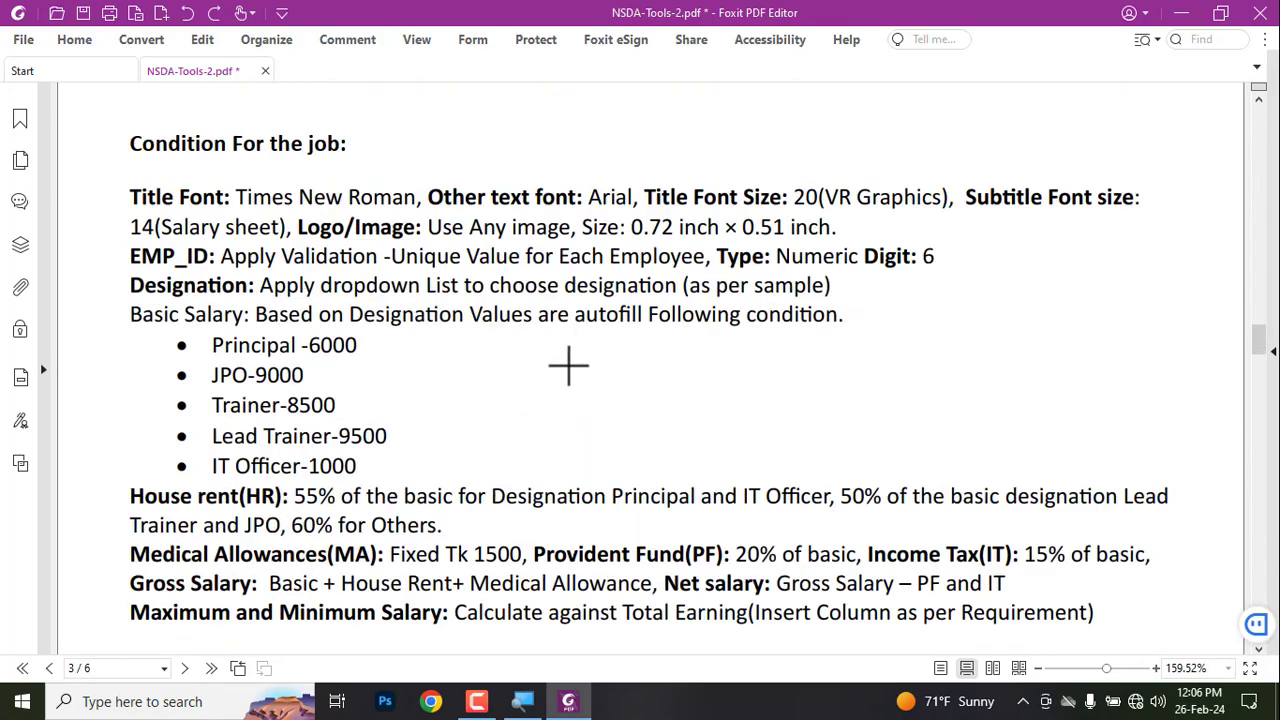
scroll(566, 356, "up", 5)
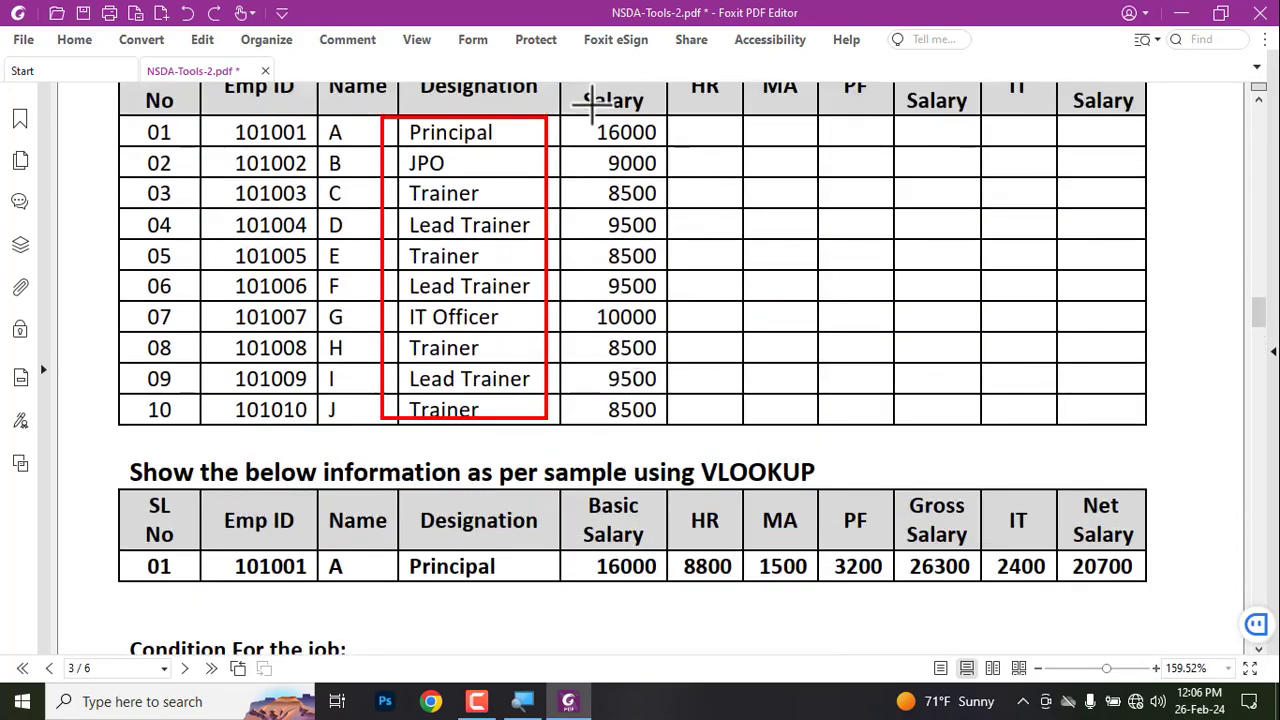
mouse_move(590, 108)
left_mouse_down()
mouse_move(680, 400)
mouse_move(672, 432)
left_mouse_up()
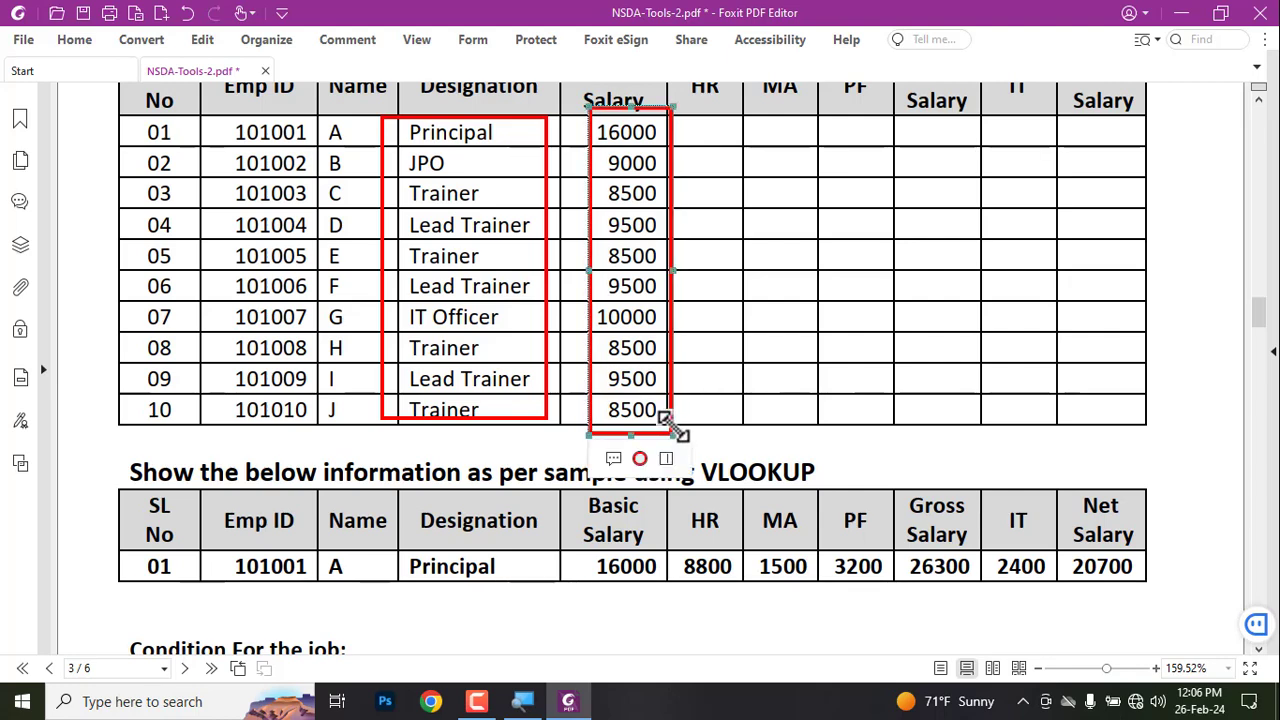
key("Delete")
In Excel, enter the basic salaries 16000 in E4, 9000 in E5, 8500 in E6 and 9500 in E7
key("alt+Tab")
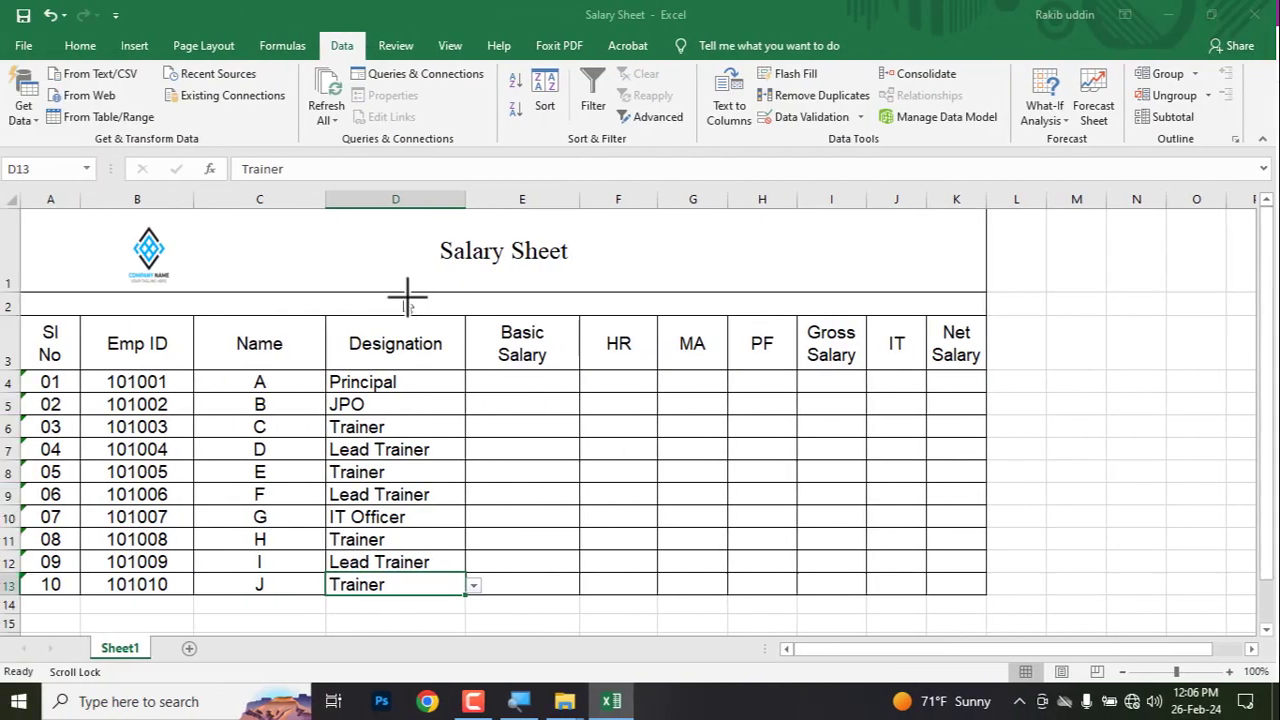
left_click(495, 382)
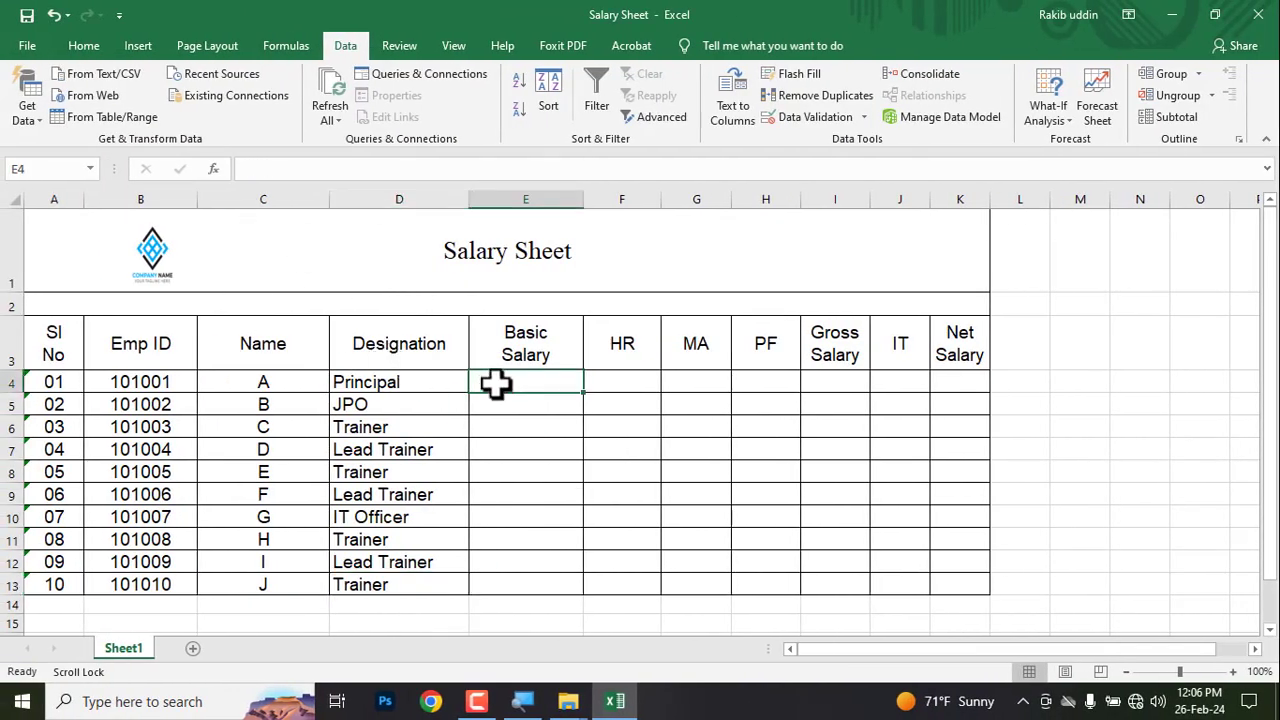
type("16000")
key("Return")
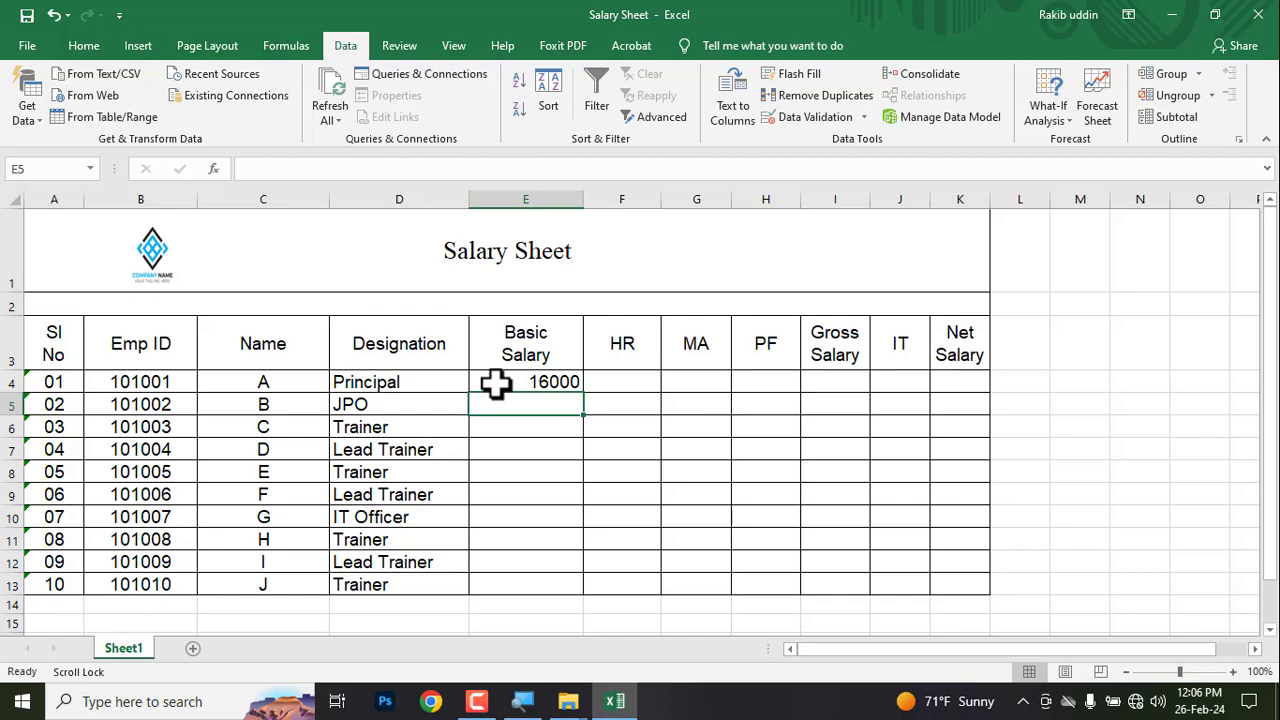
type("9000")
key("Return")
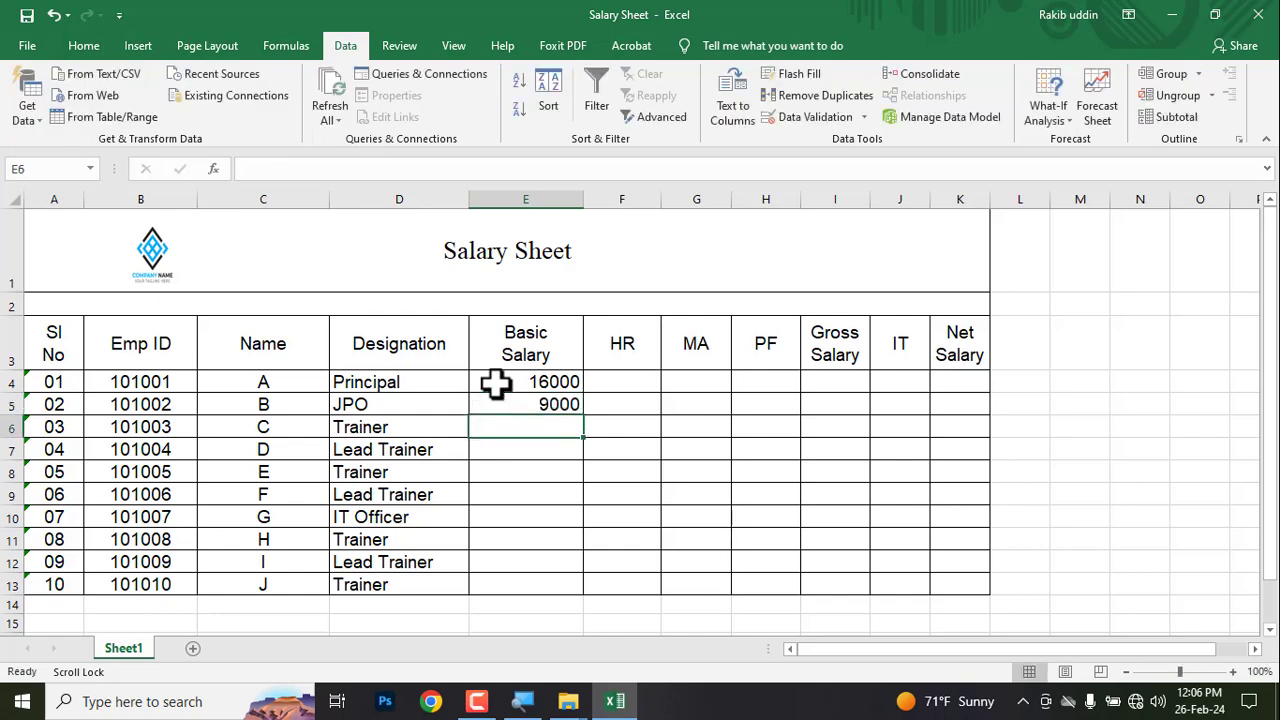
type("8500")
key("Return")
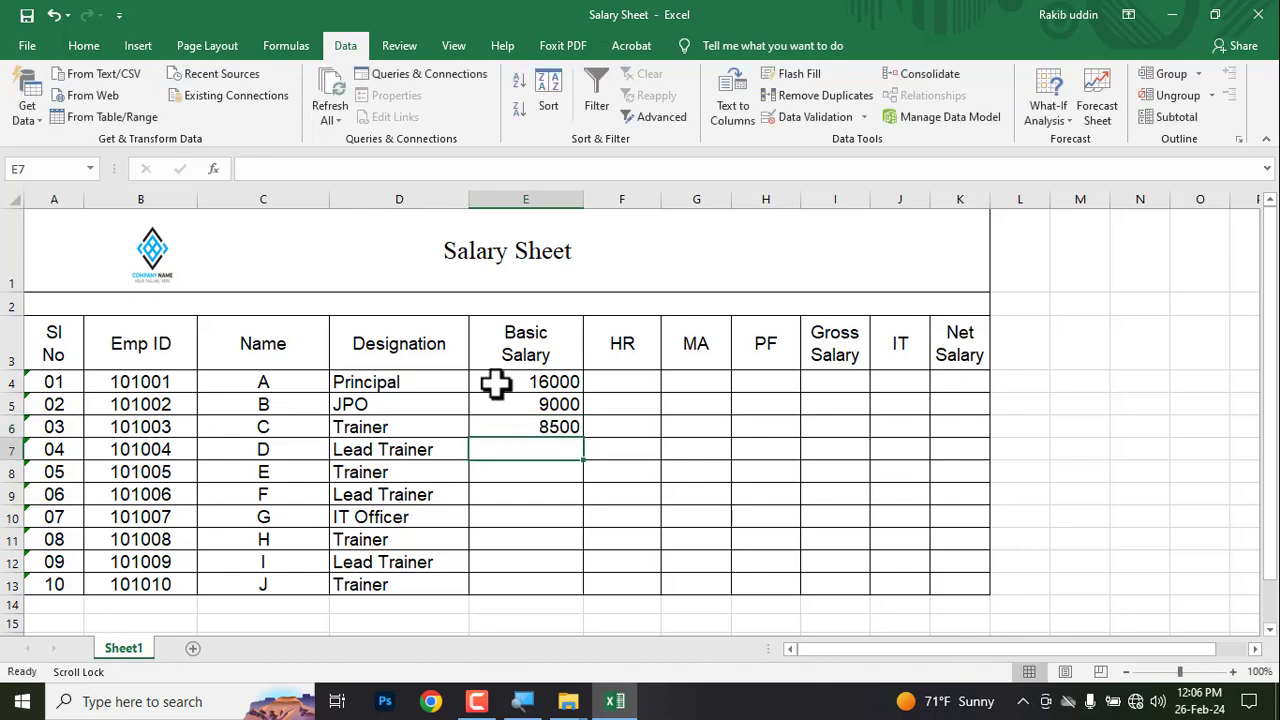
type("9500")
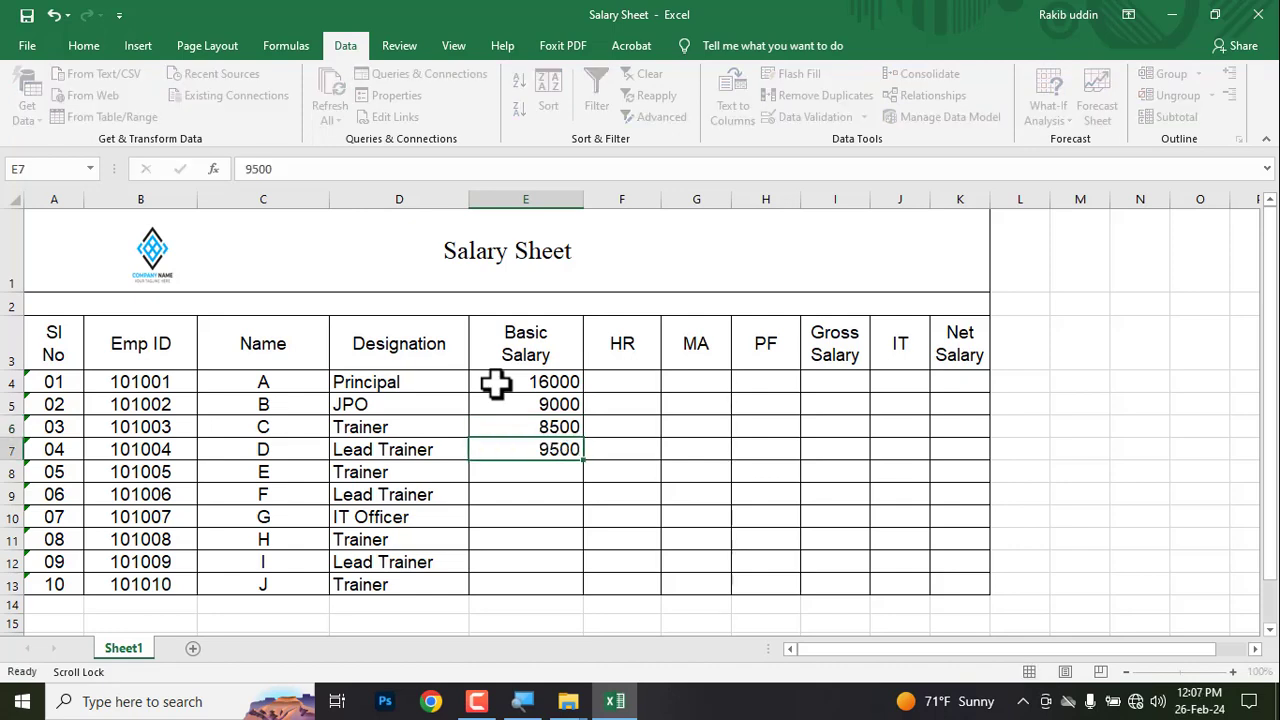
key("Return")
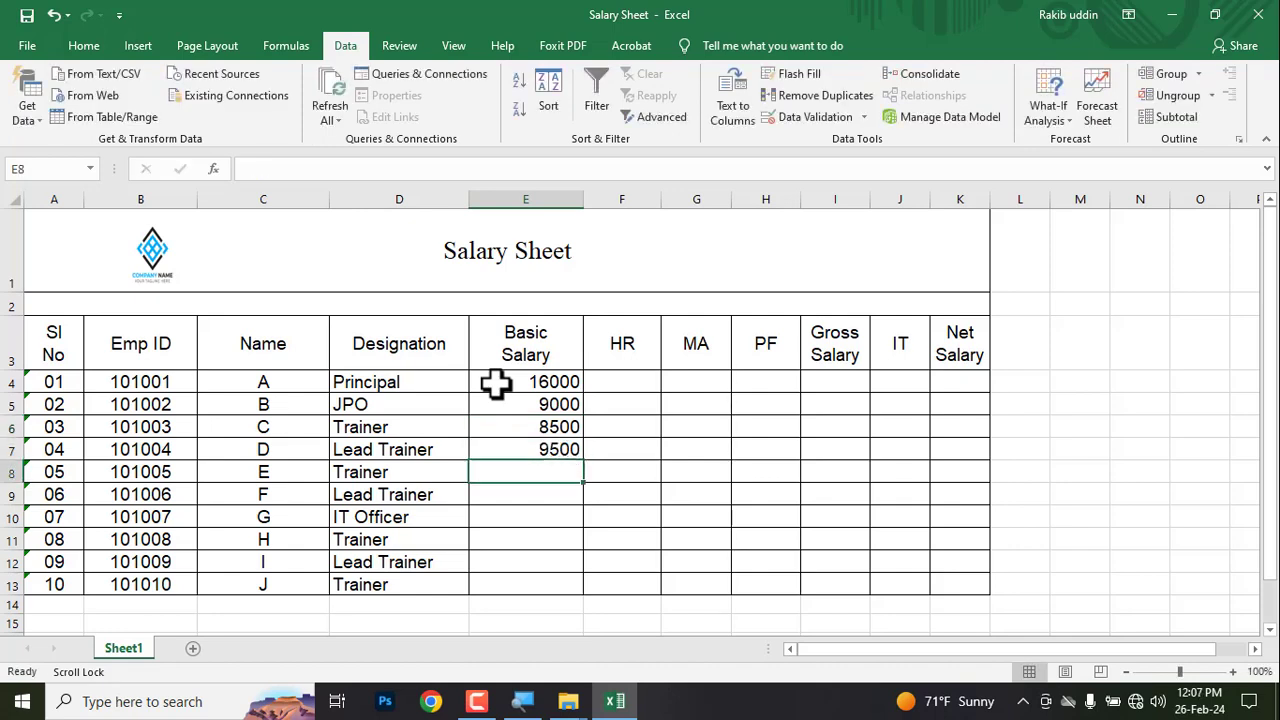
Enter the basic salaries 8500 in E8, 9500 in E9 and 10000 in E10
type("8500")
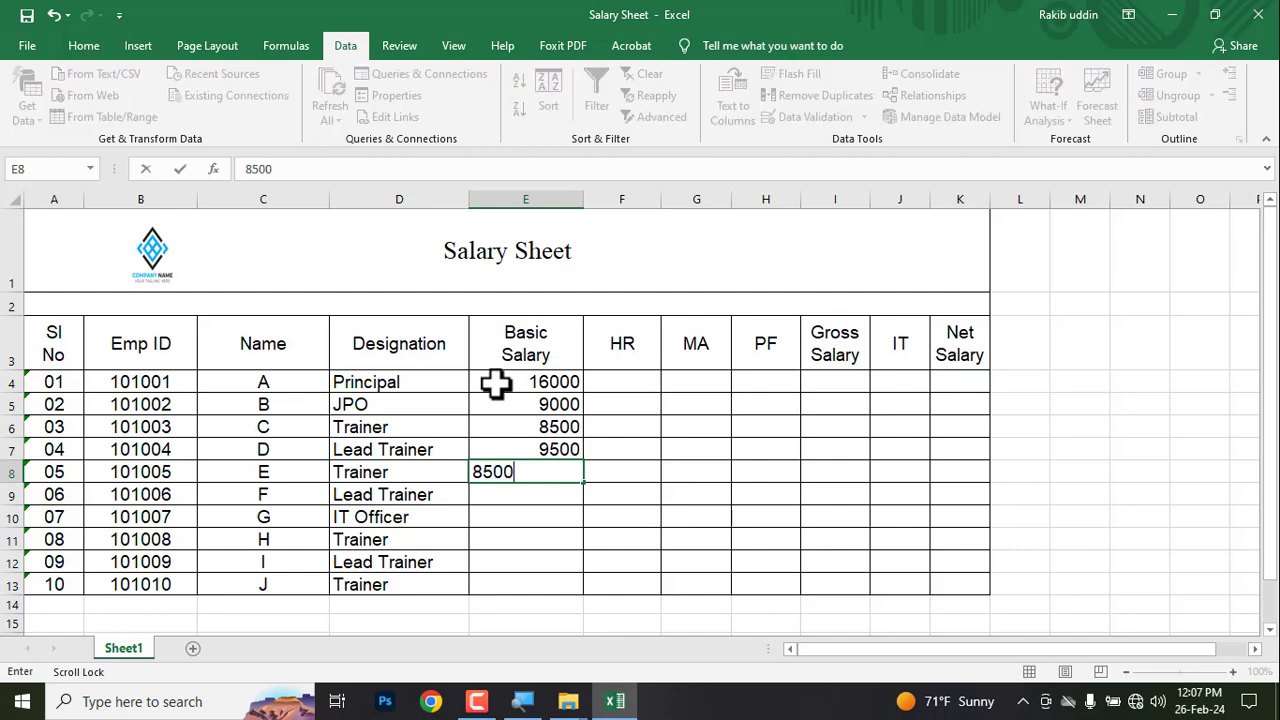
key("Return")
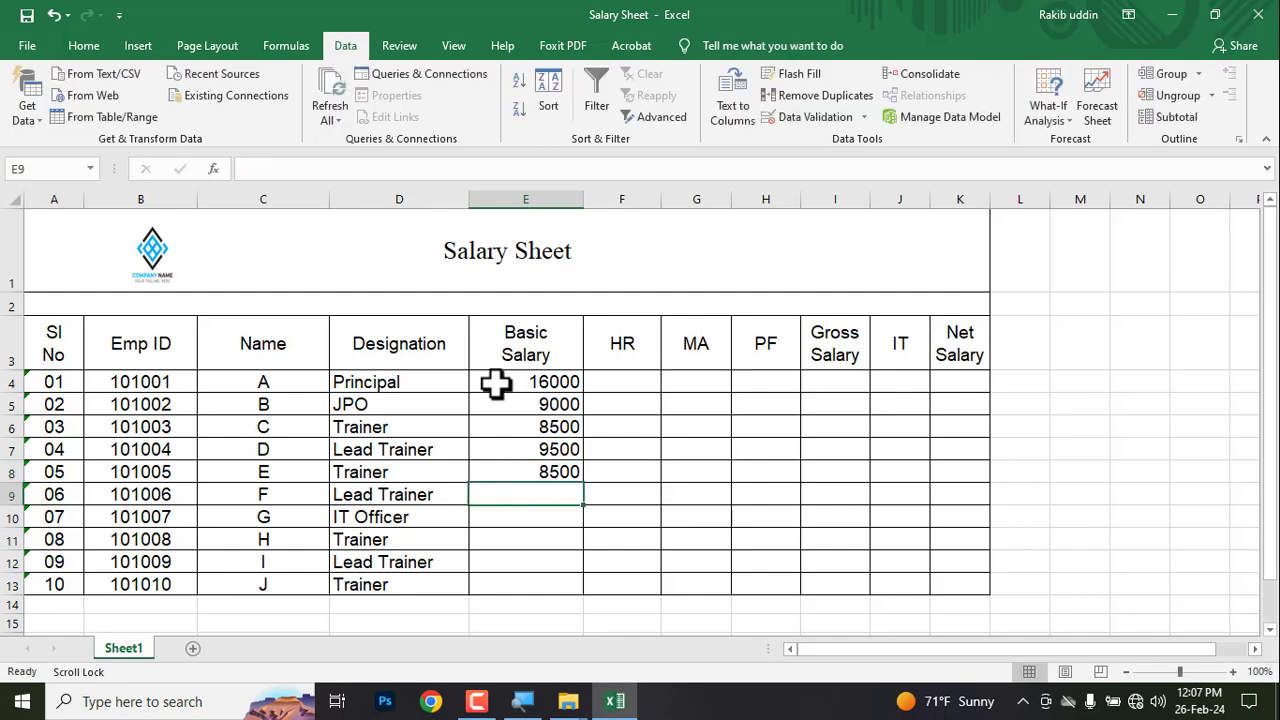
type("9500")
key("Return")
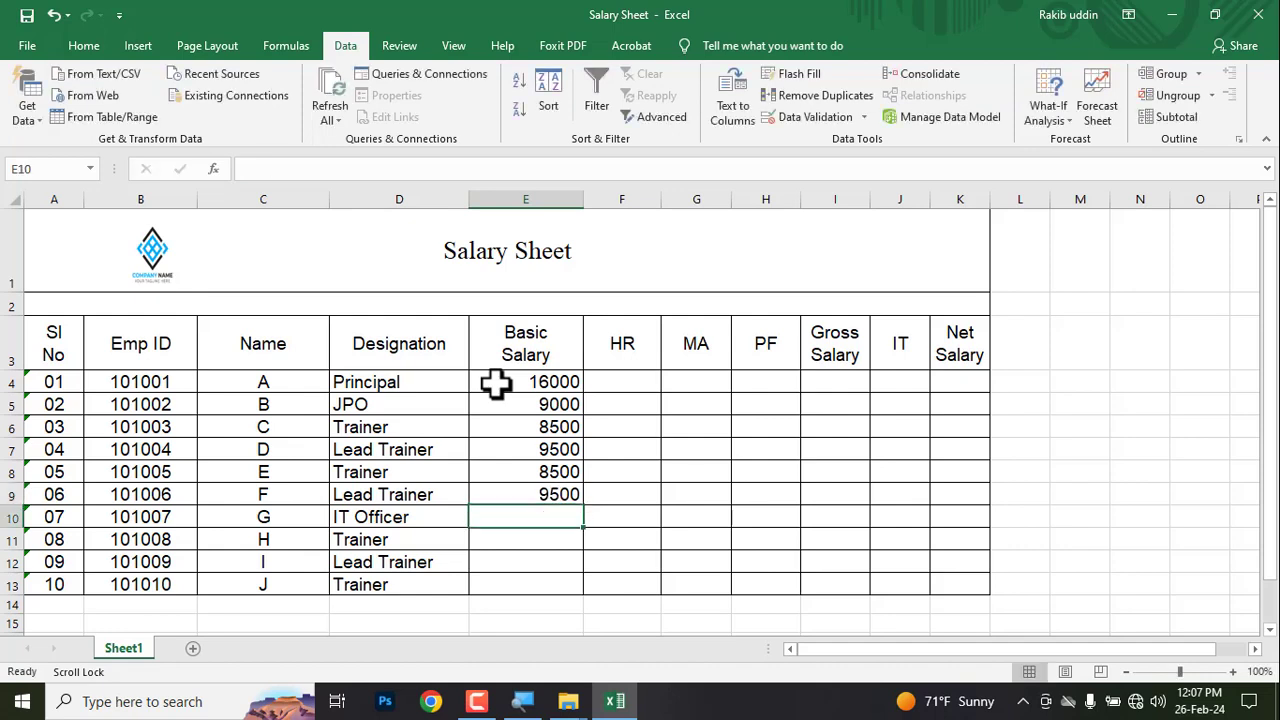
type("10000")
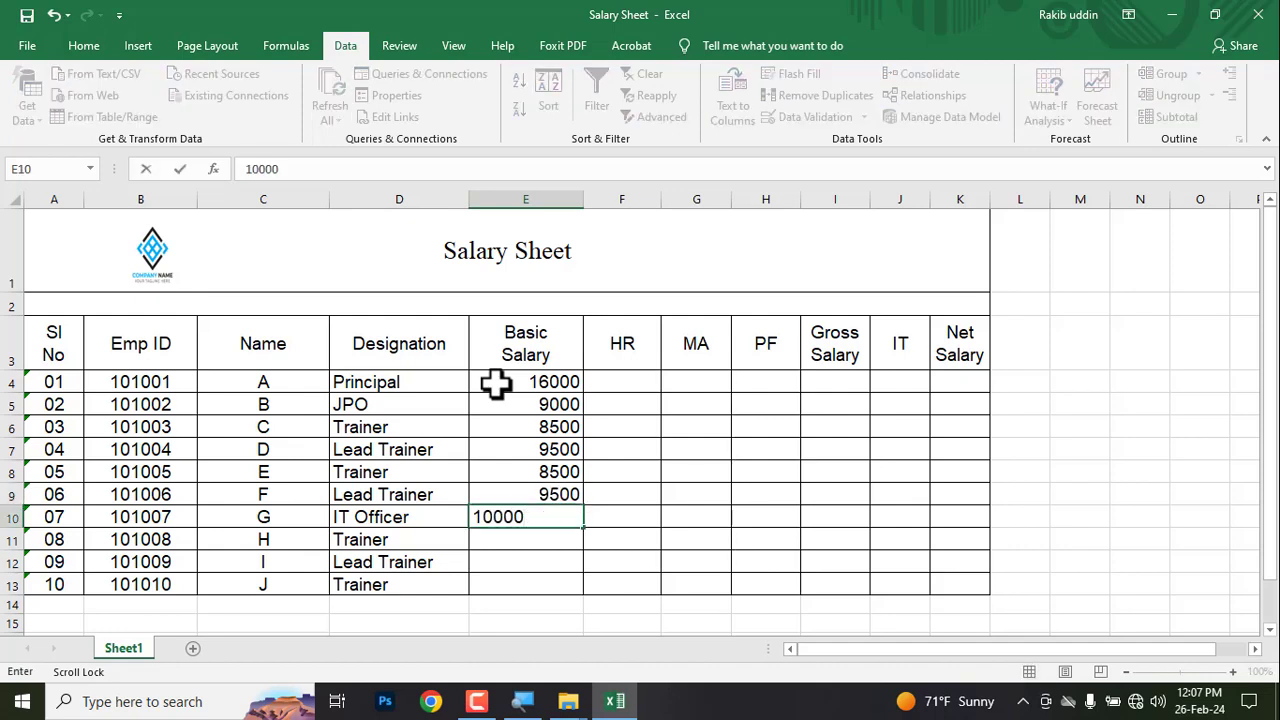
key("Return")
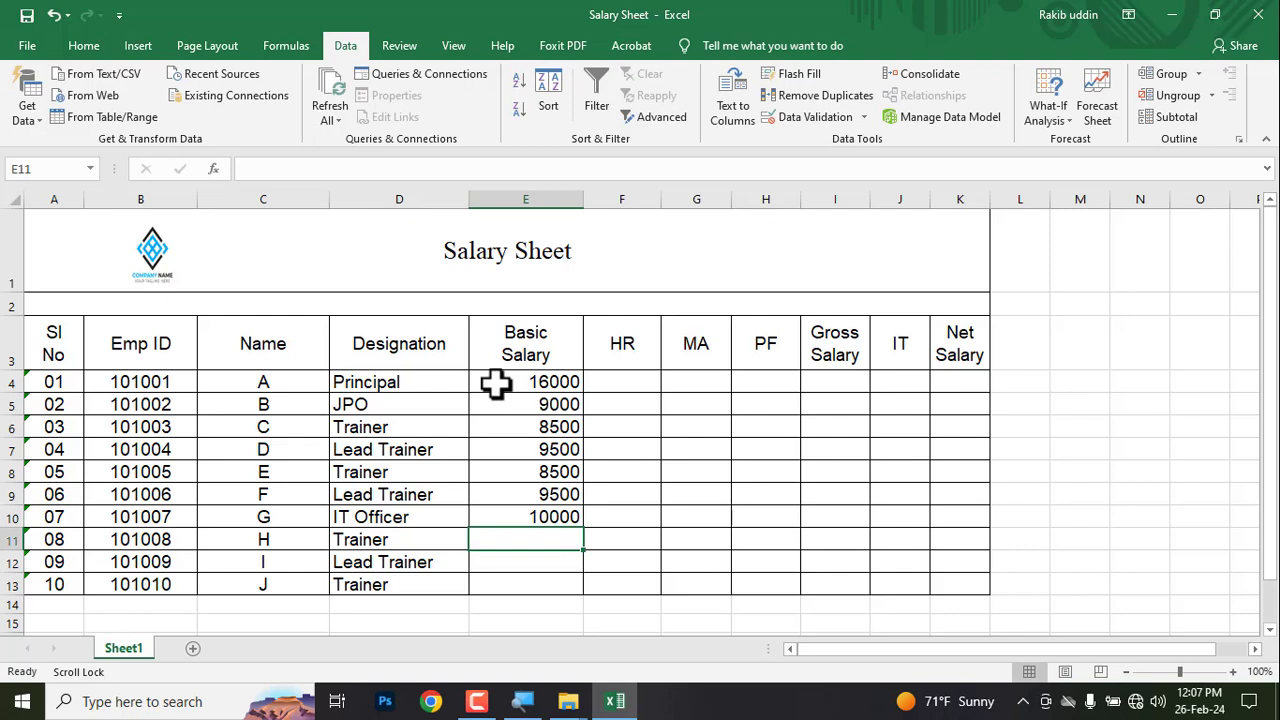
Enter the basic salaries 8500 in E11, 9500 in E12 and 8500 in E13
type("8")
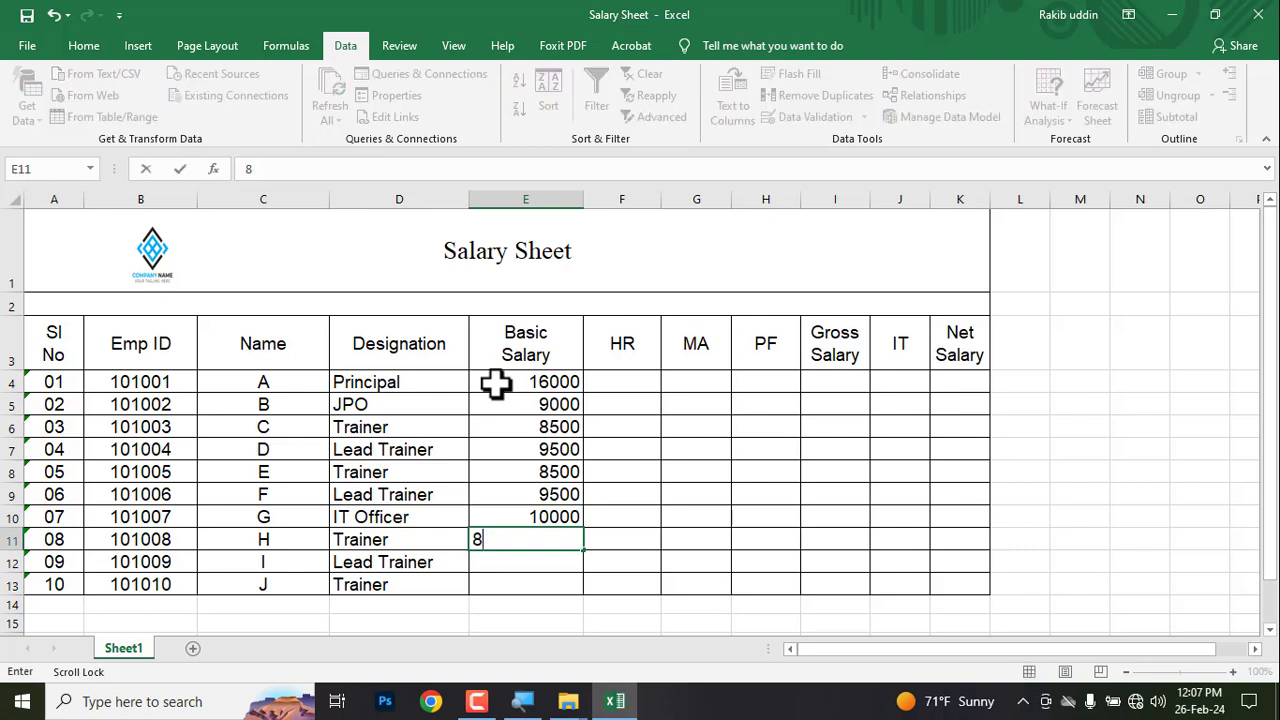
type("400")
key("Return")
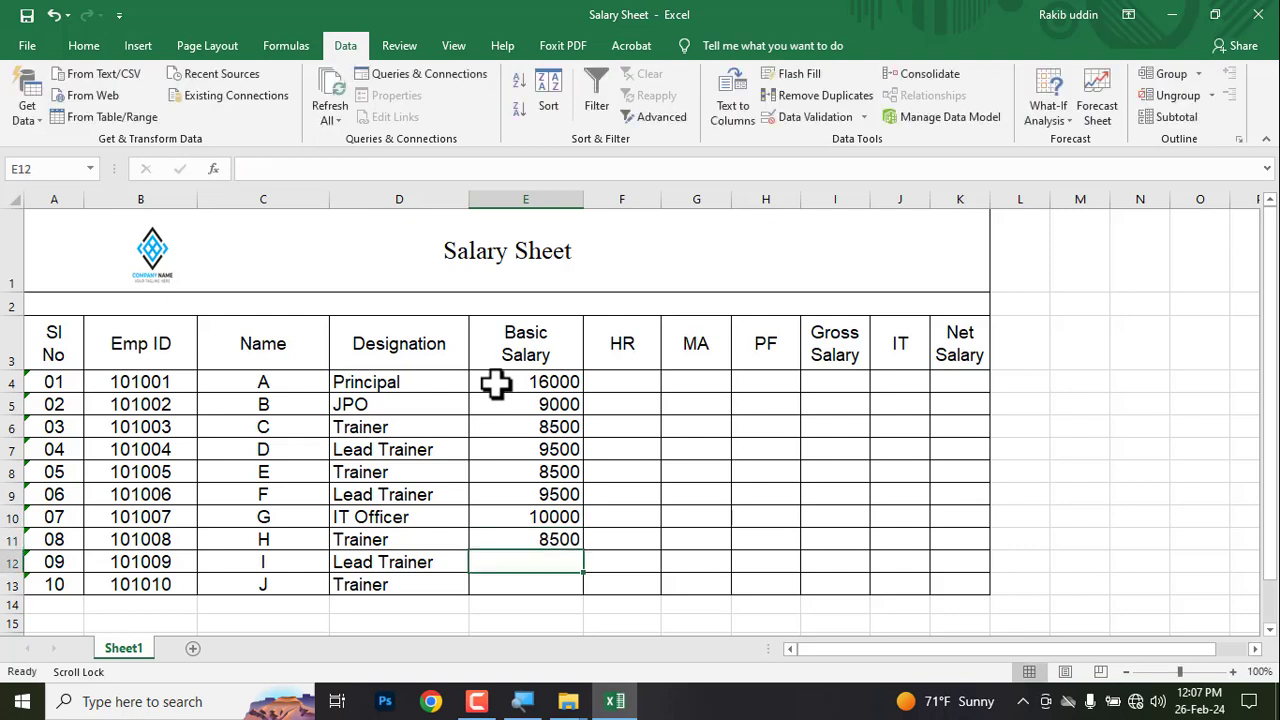
type("9500")
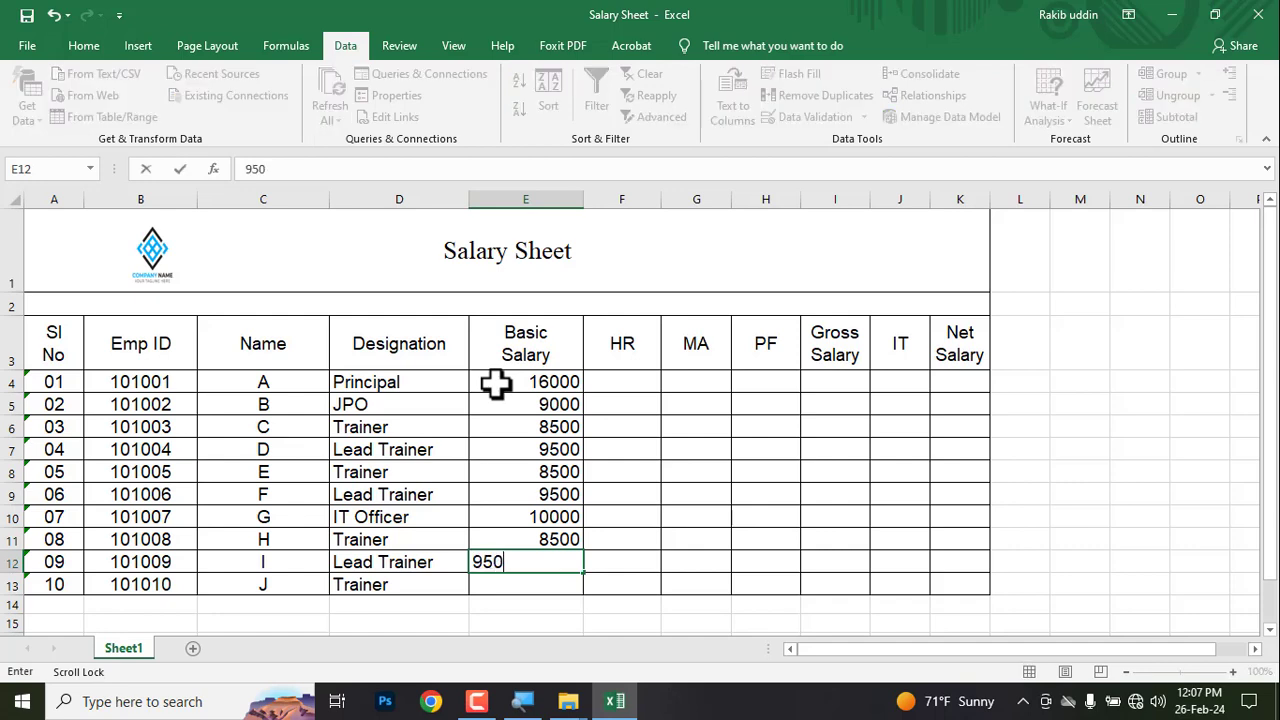
key("Return")
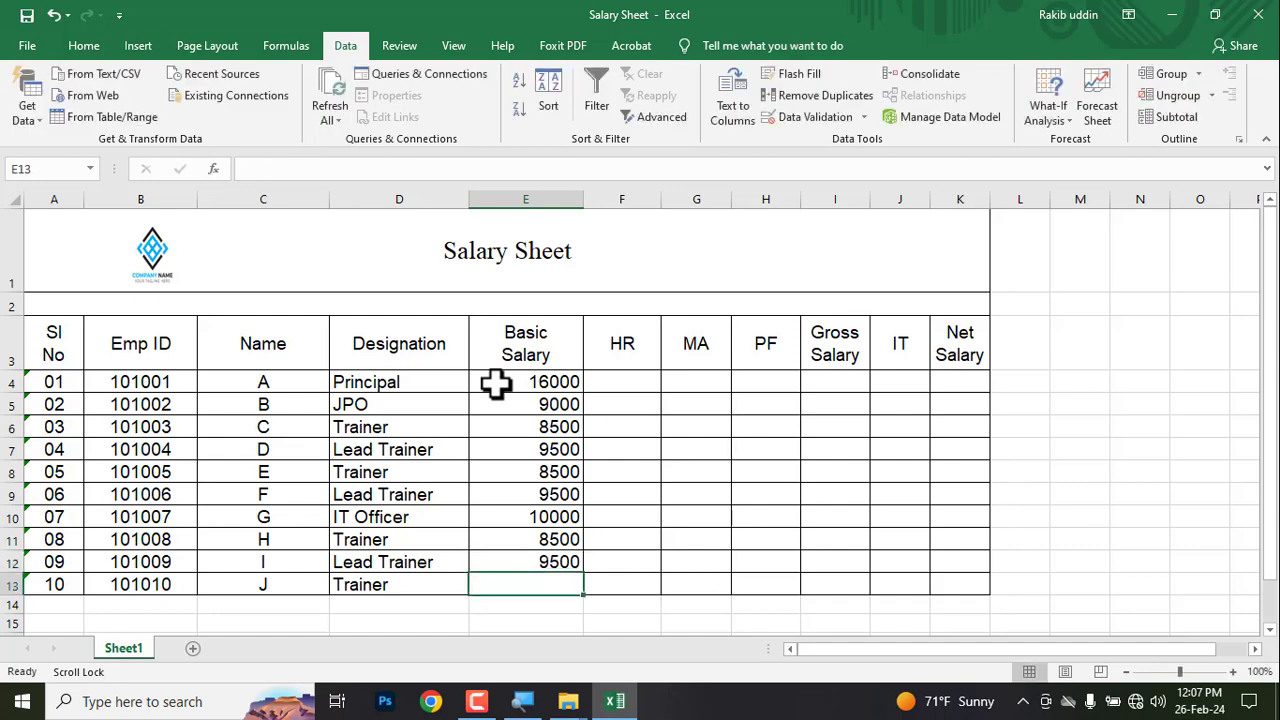
type("8500")
key("Return")
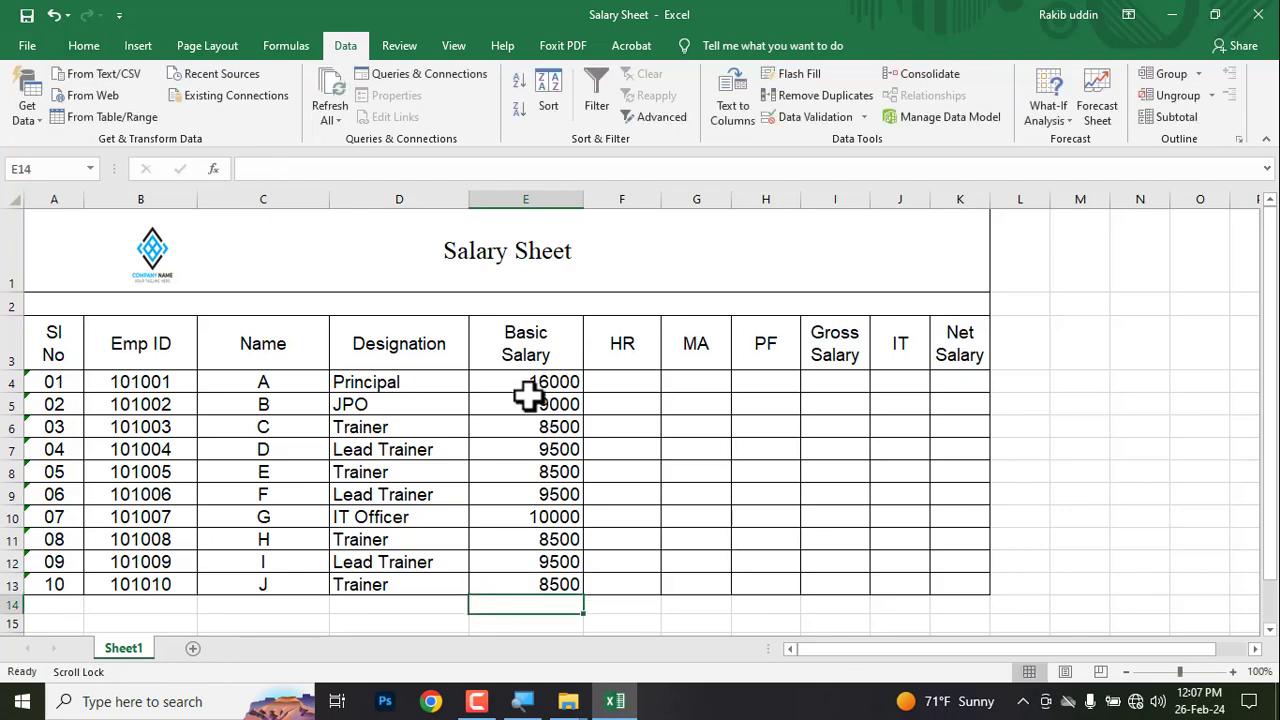
Compare the Basic Salary entries with the sample table in the PDF in Foxit, and return to Excel
key("alt+Tab")
key("alt+Tab")
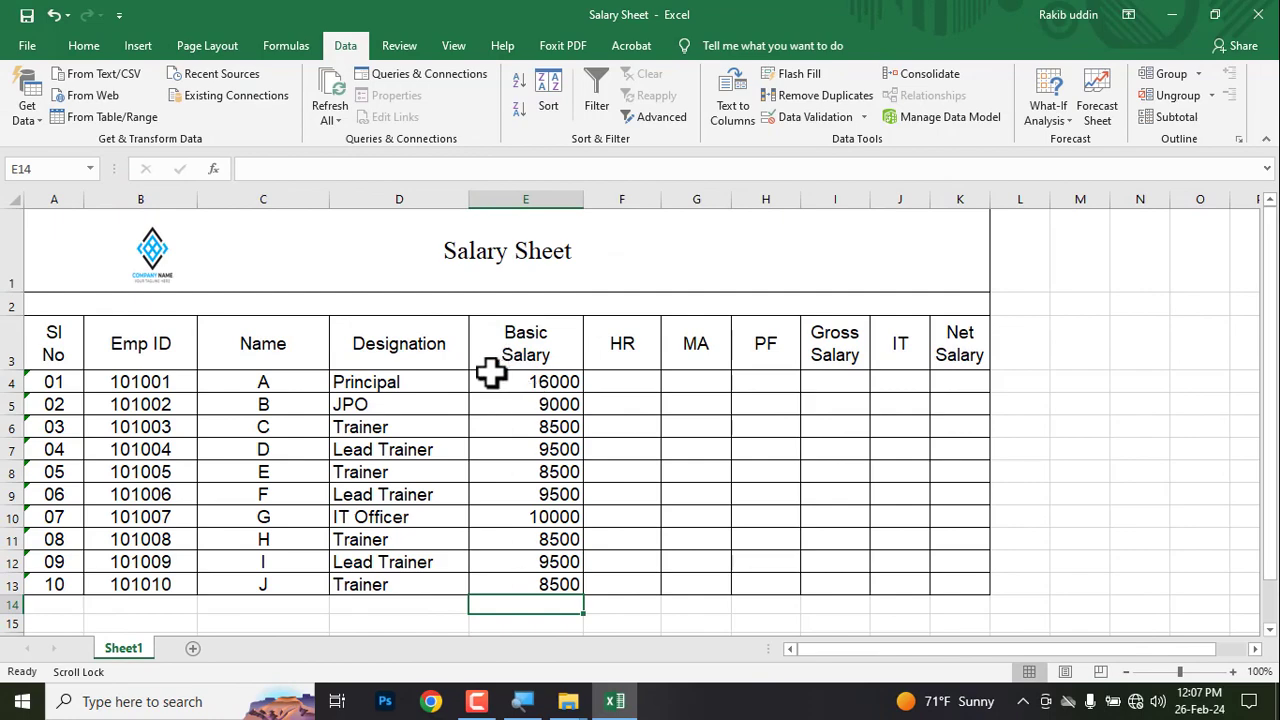
key("alt+Tab")
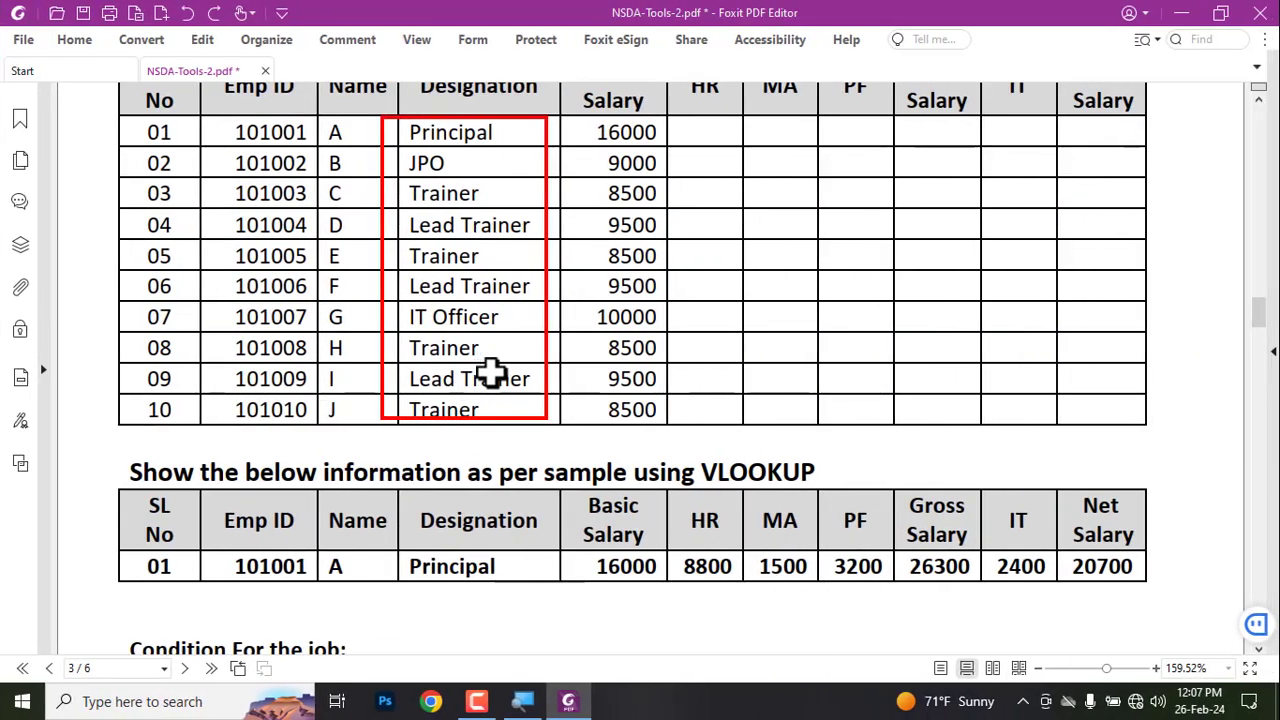
key("alt+Tab")
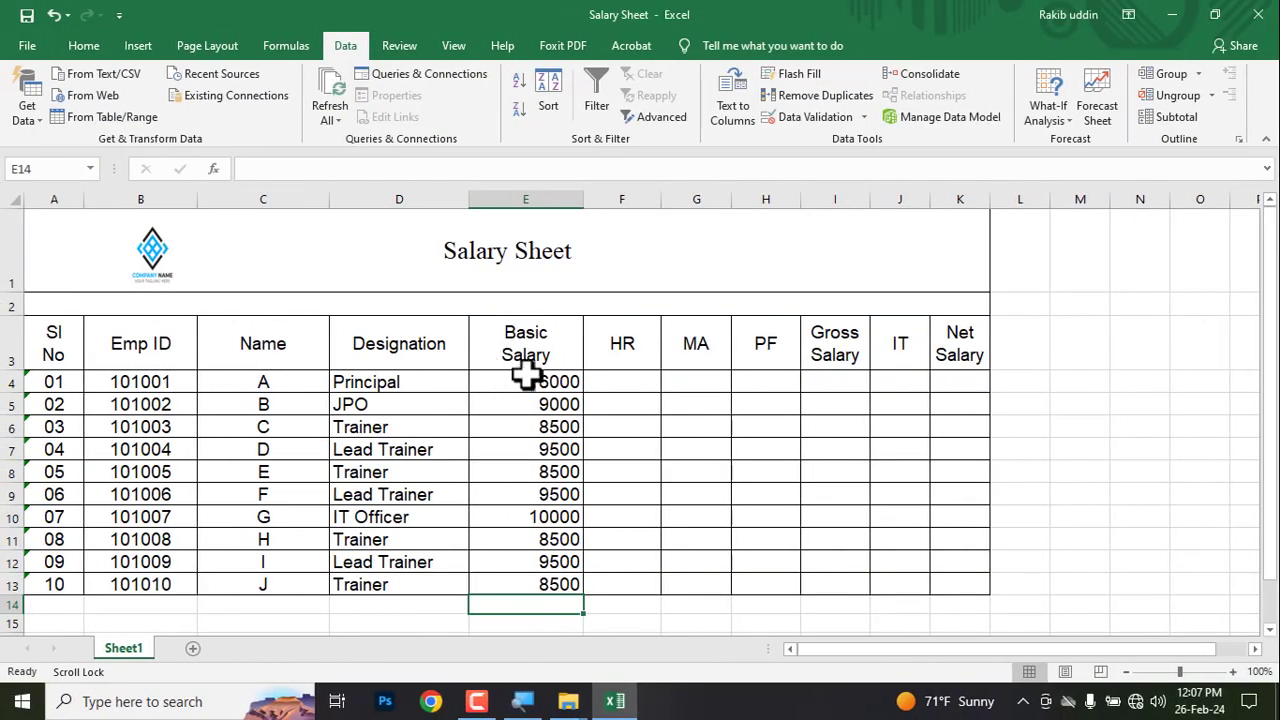
Select the Basic Salary values in E4:E13 and show the font and alignment formatting commands
left_click_drag(527, 378, 526, 574)
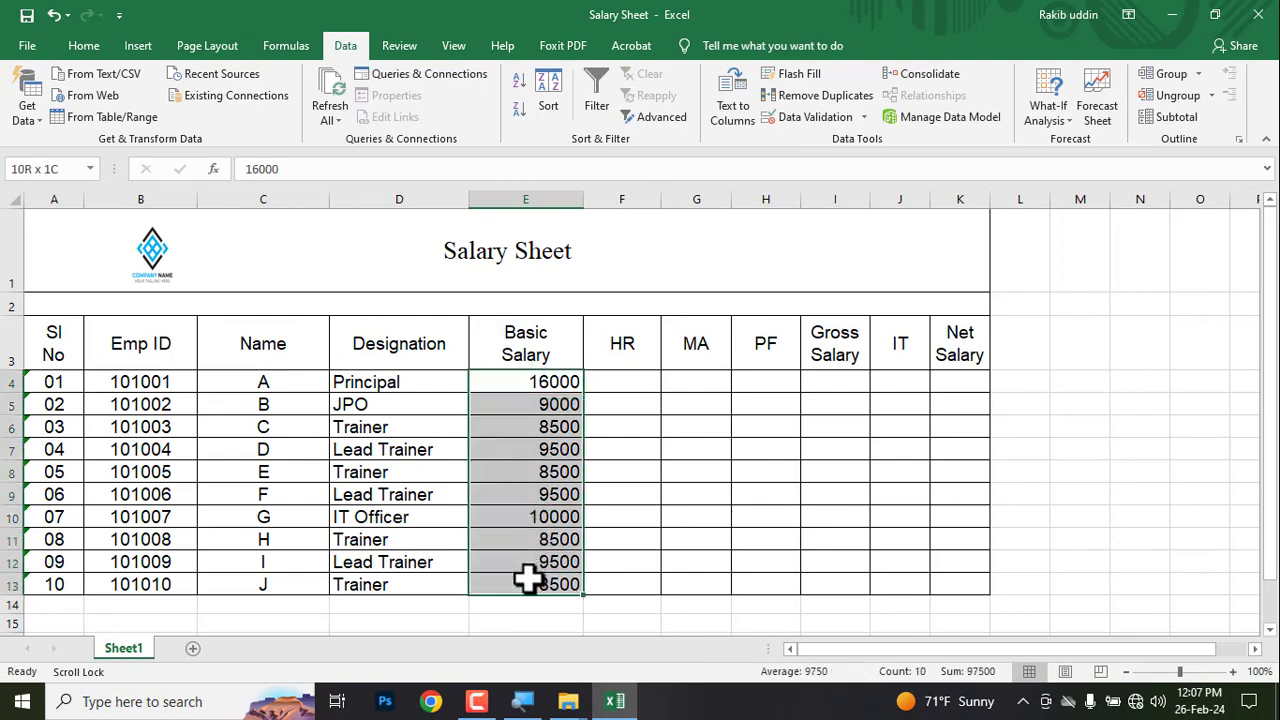
left_click(88, 46)
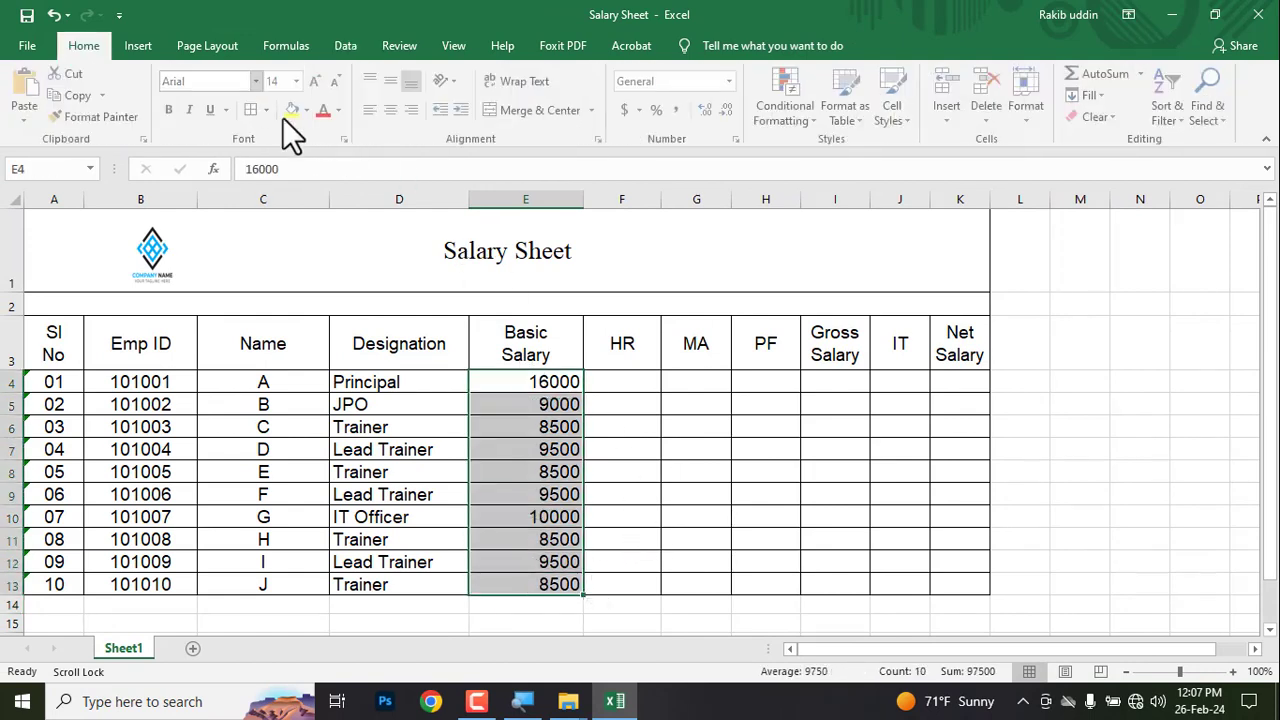
Select the first HR cell, F4, and switch to NSDA-Tools-2.pdf in Foxit PDF Editor to examine the basic salary conditions per designation
left_click(637, 383)
key("ctrl+super+Right")
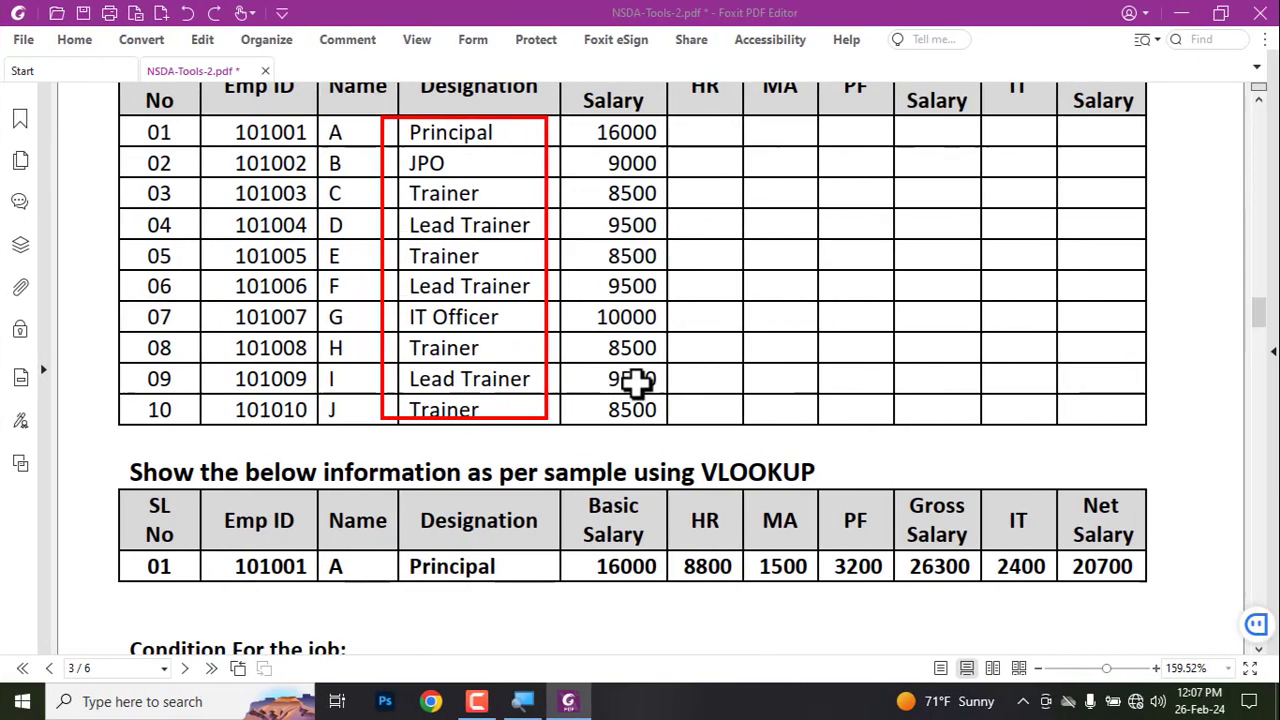
scroll(420, 420, "down", 3)
scroll(420, 424, "down", 3)
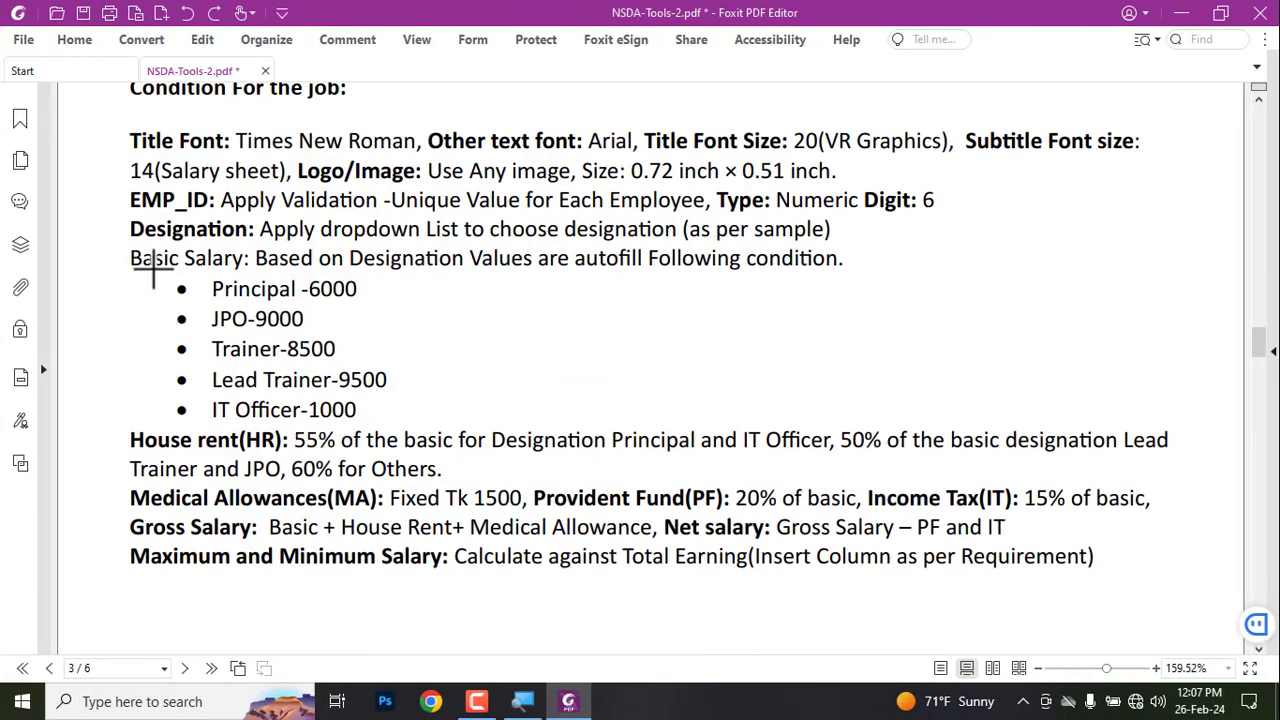
left_click_drag(153, 268, 457, 430)
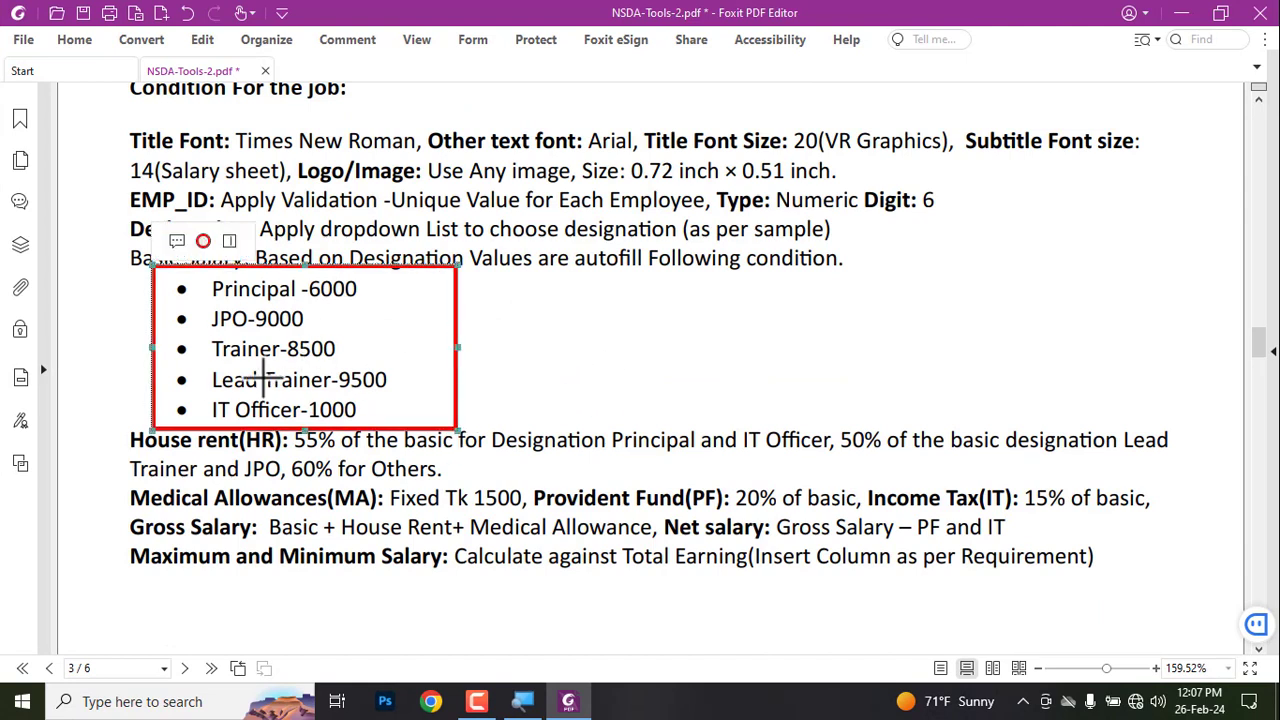
key("ctrl+z")
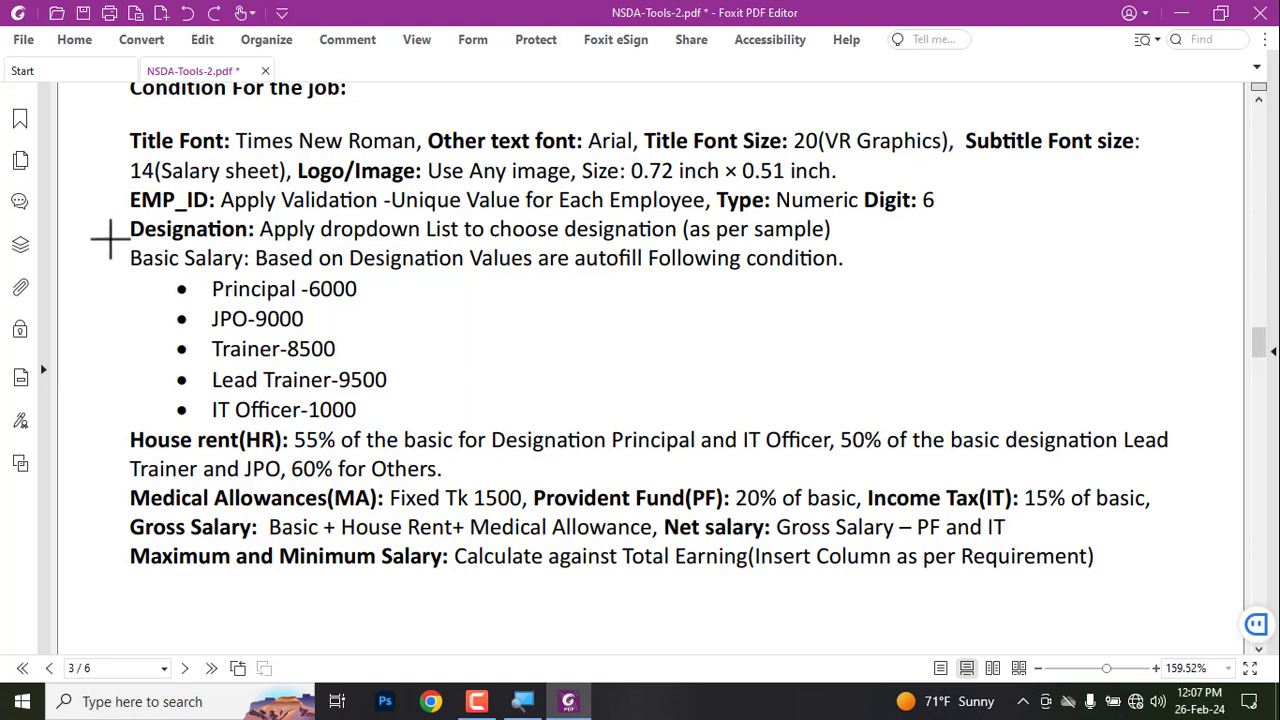
mouse_move(110, 239)
left_mouse_down()
mouse_move(172, 266)
mouse_move(292, 276)
mouse_move(852, 282)
left_mouse_up()
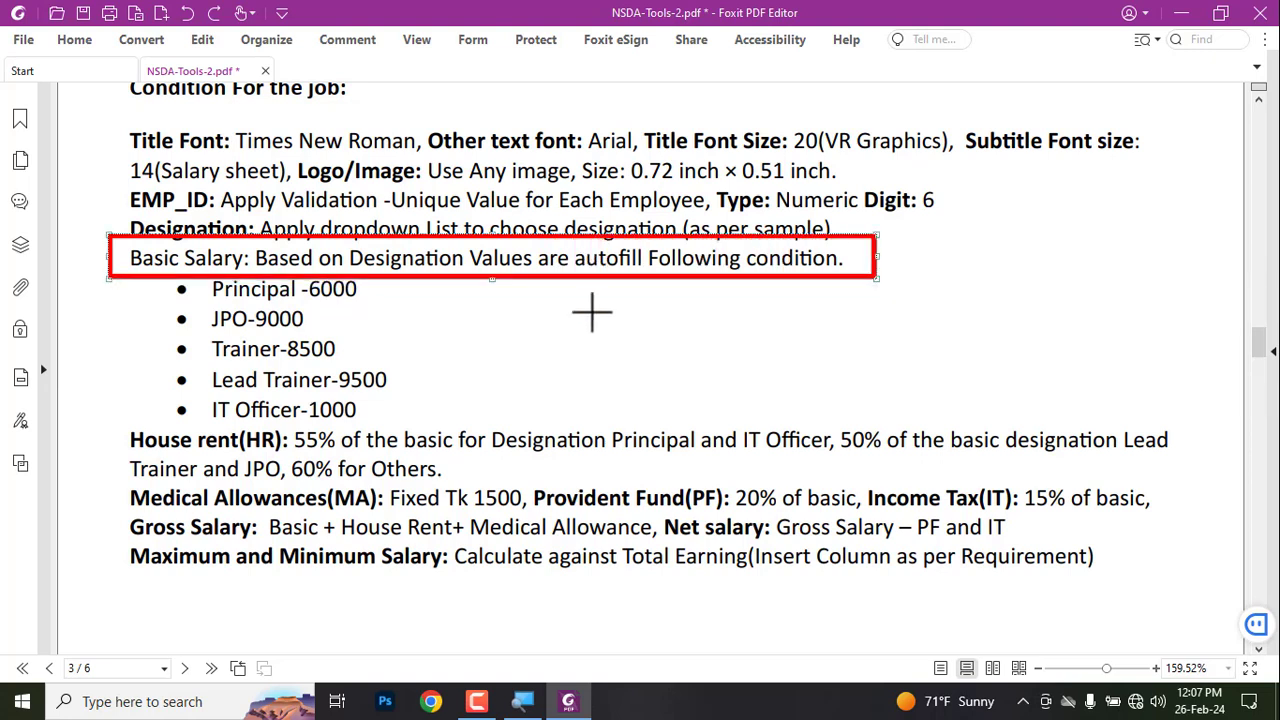
left_click_drag(157, 270, 434, 423)
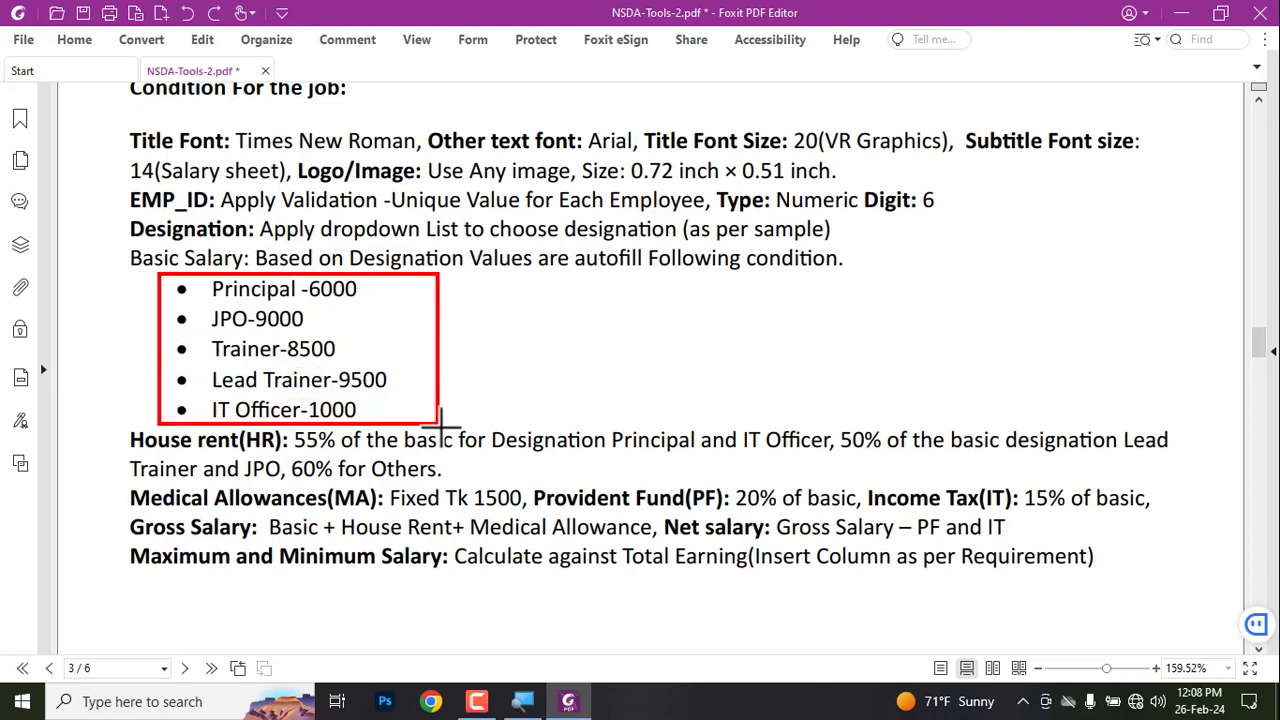
Examine the House rent (HR) rule for the Principal and IT Officer designations in the job conditions
scroll(443, 400, "down", 3)
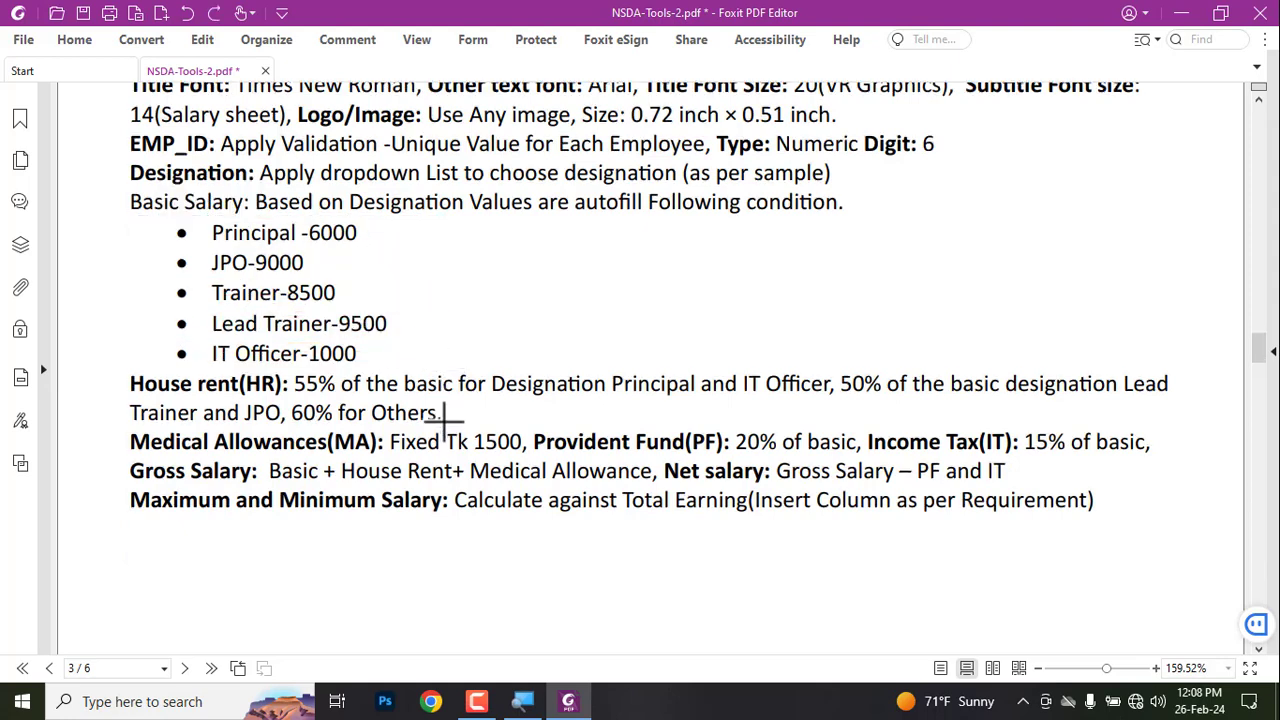
scroll(222, 372, "up", 1, "ctrl")
scroll(222, 370, "down", 1, "ctrl")
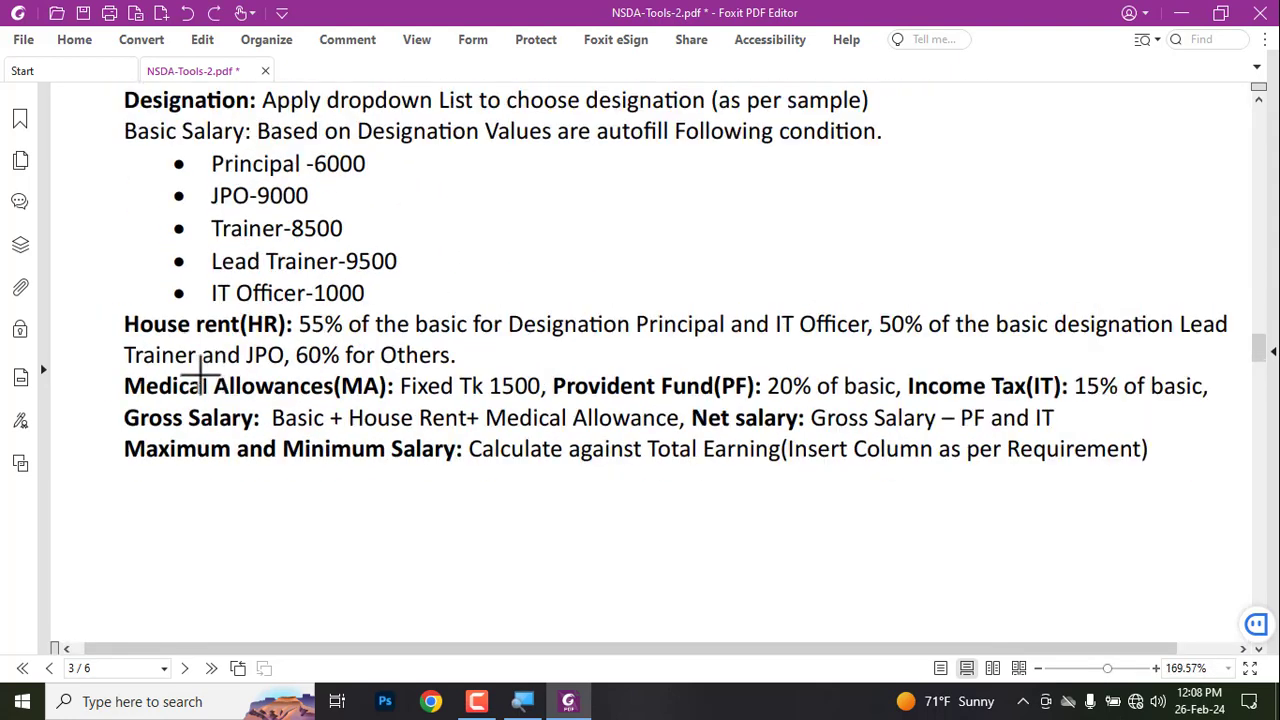
scroll(200, 365, "down", 1)
left_click_drag(120, 252, 296, 291)
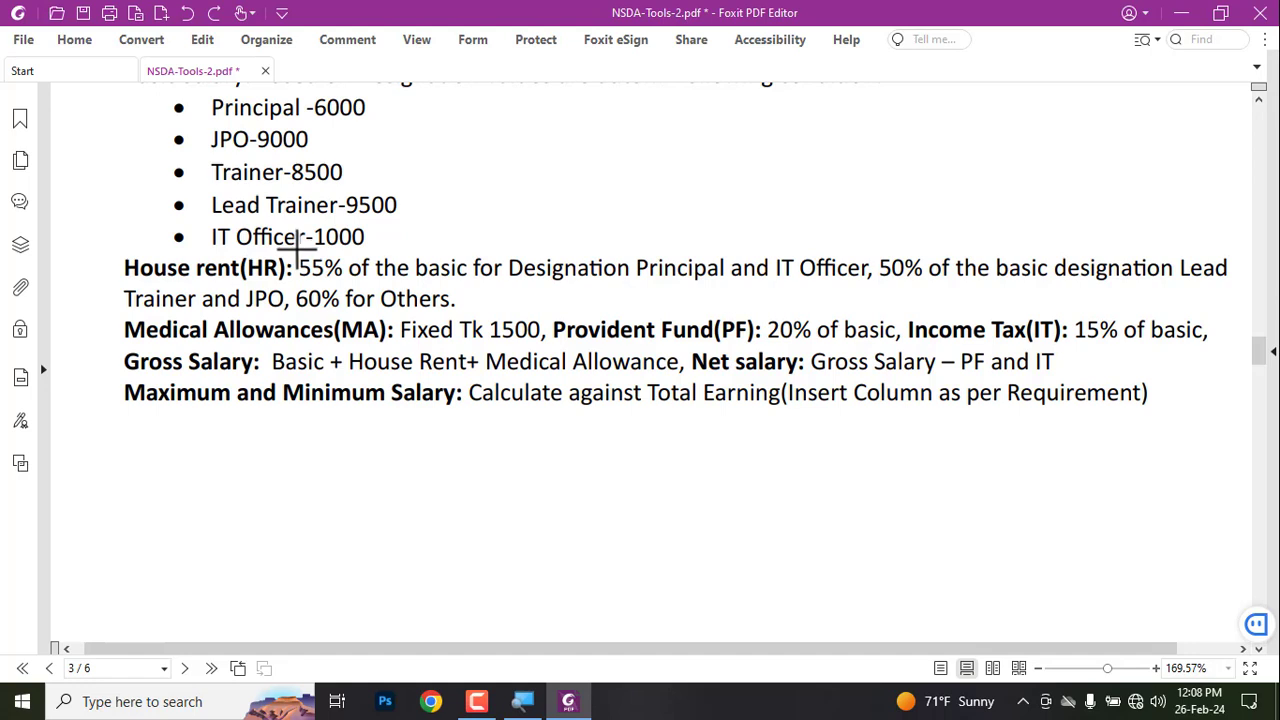
mouse_move(297, 252)
left_mouse_down()
mouse_move(356, 287)
mouse_move(880, 292)
left_mouse_up()
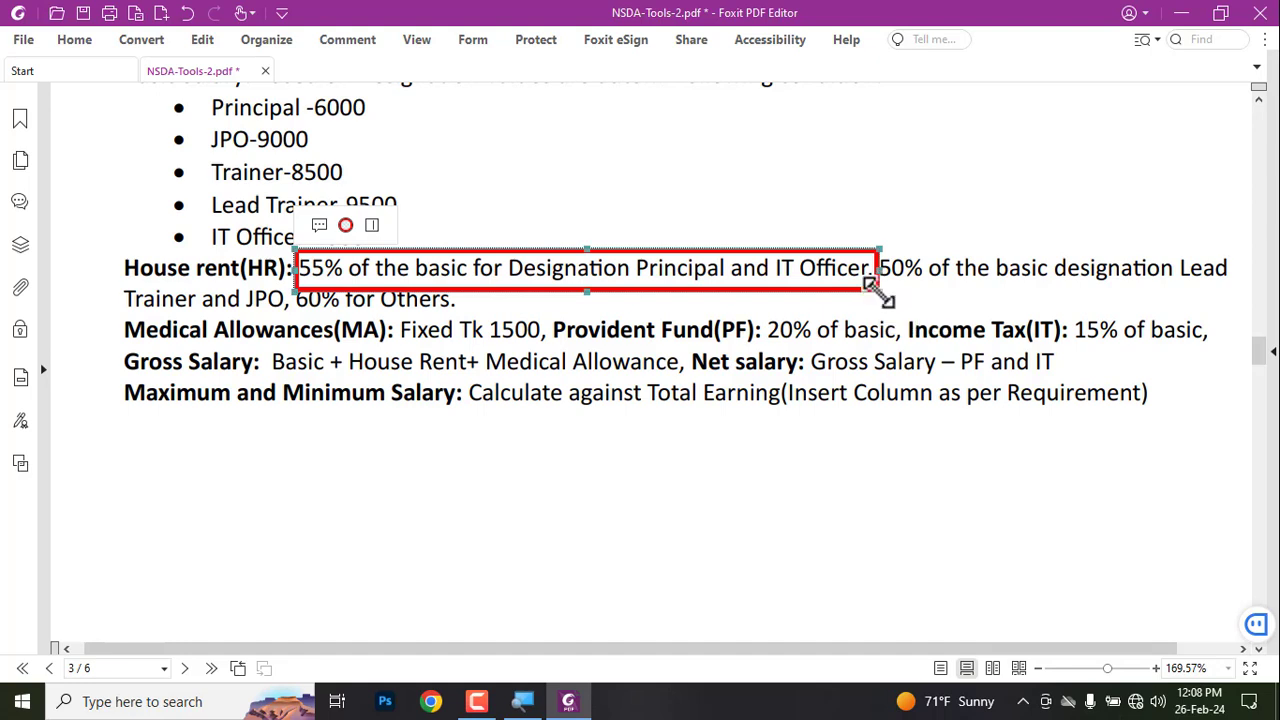
key("ctrl+z")
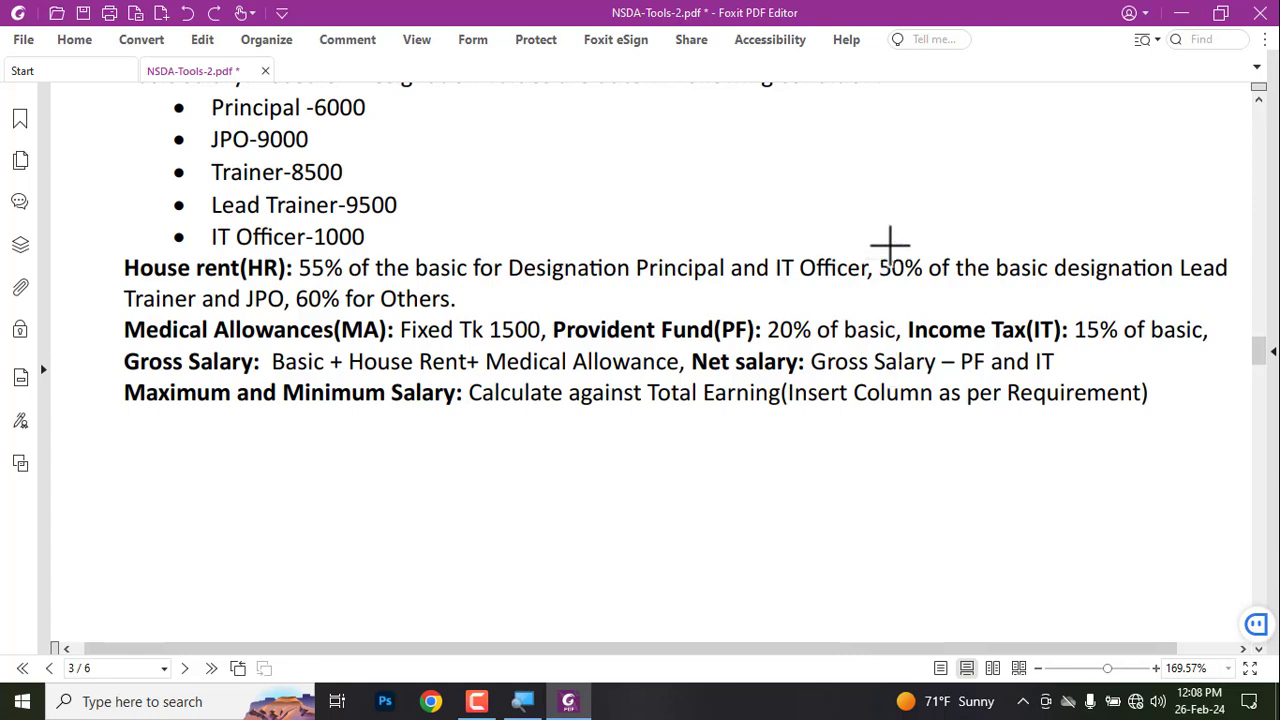
Examine the House rent (HR) rule for Lead Trainer, JPO and all other designations in the job conditions
left_click_drag(882, 236, 1240, 287)
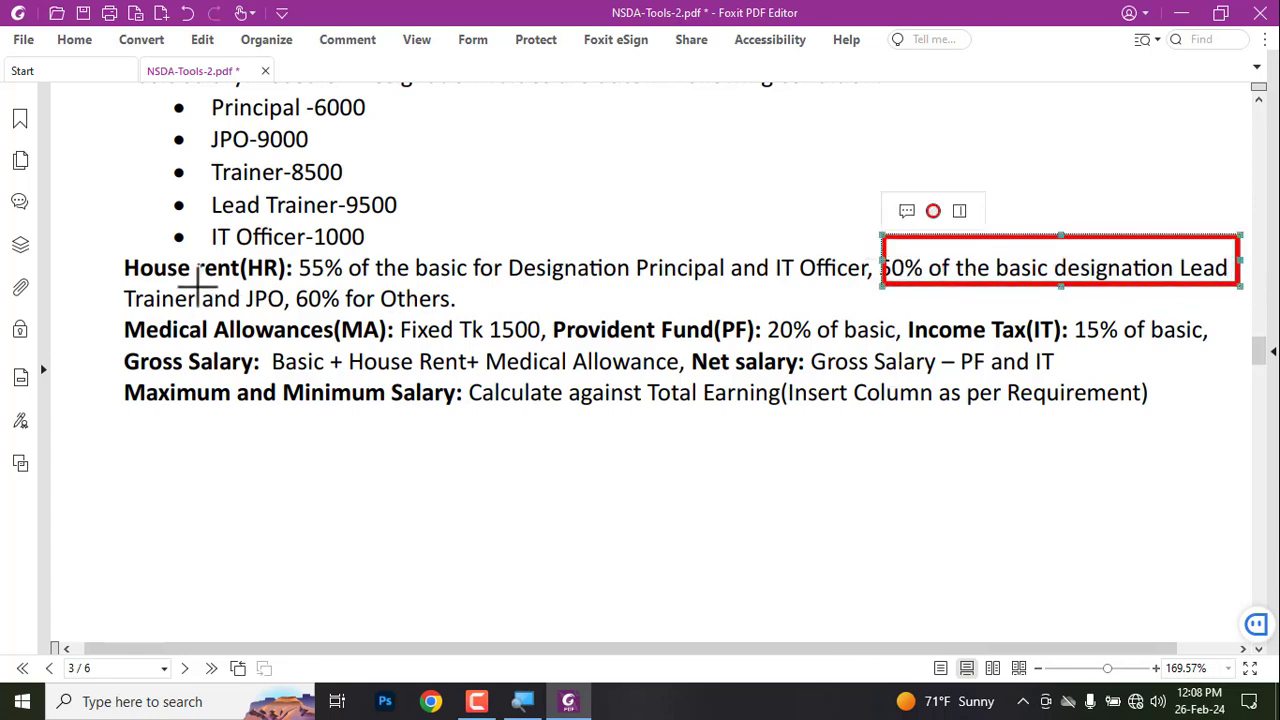
left_click_drag(120, 287, 216, 318)
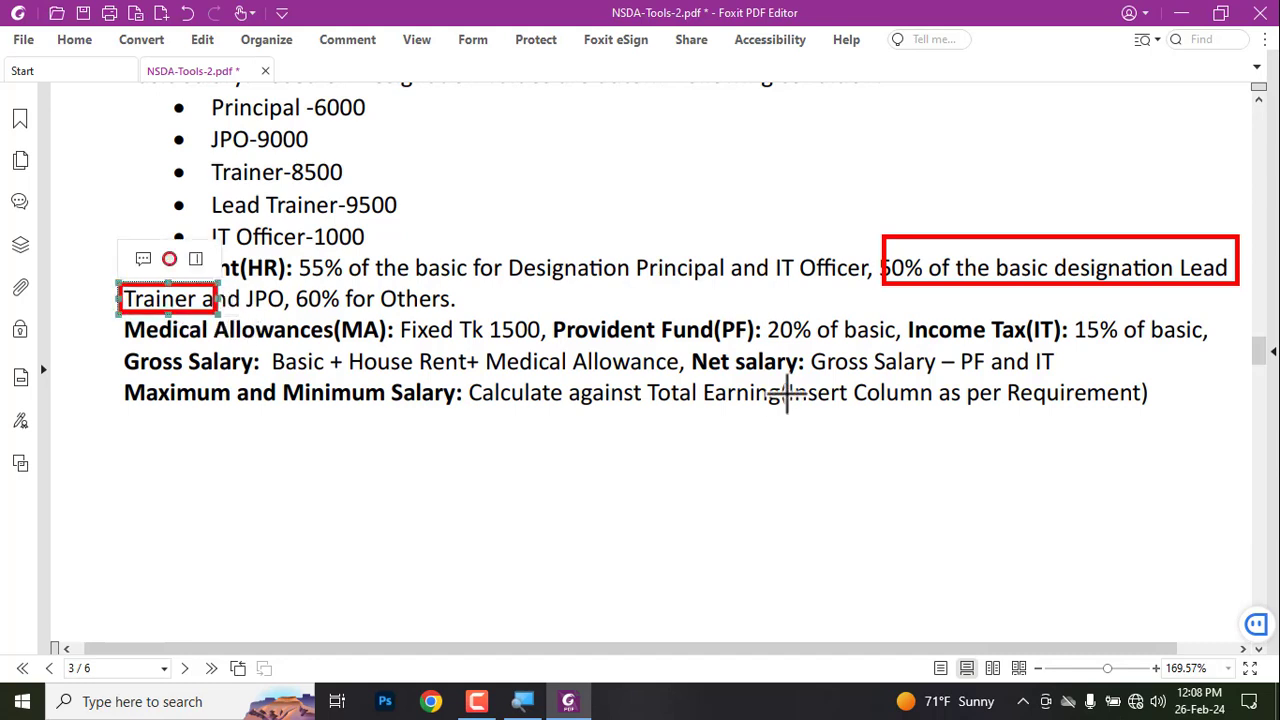
key("ctrl+z")
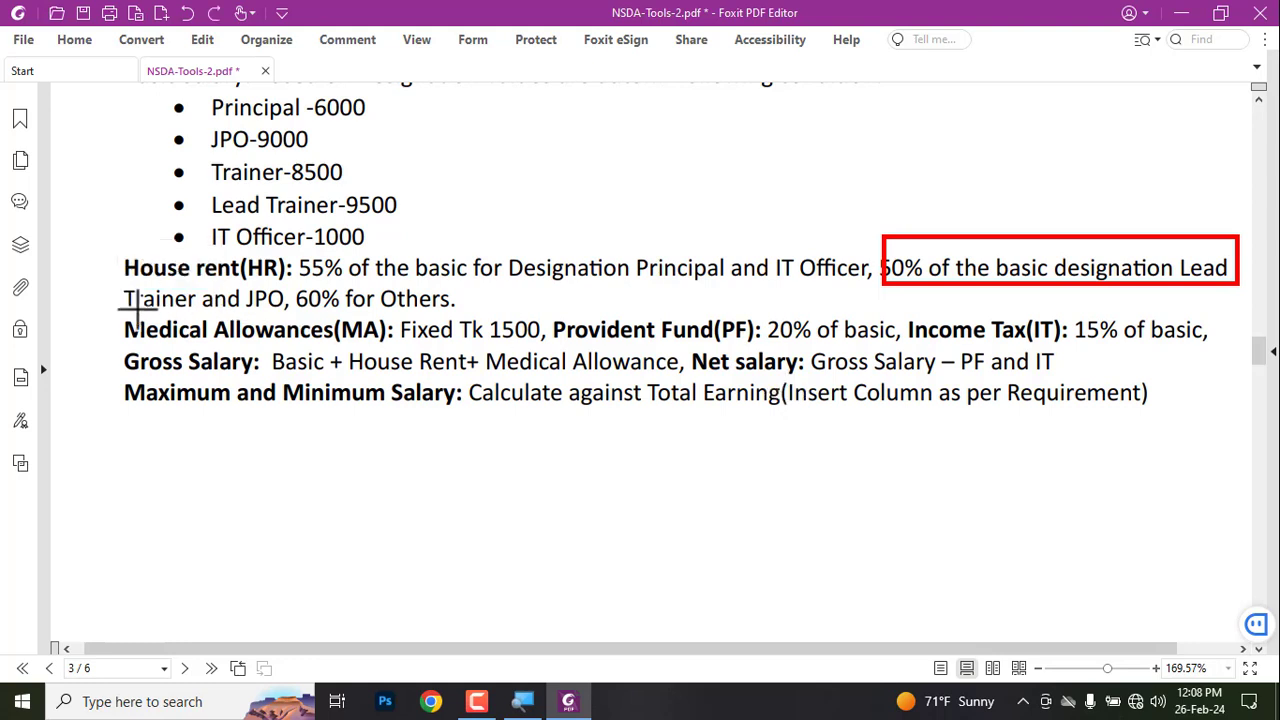
key("ctrl+z")
mouse_move(237, 277)
left_mouse_down()
mouse_move(314, 314)
mouse_move(487, 322)
left_mouse_up()
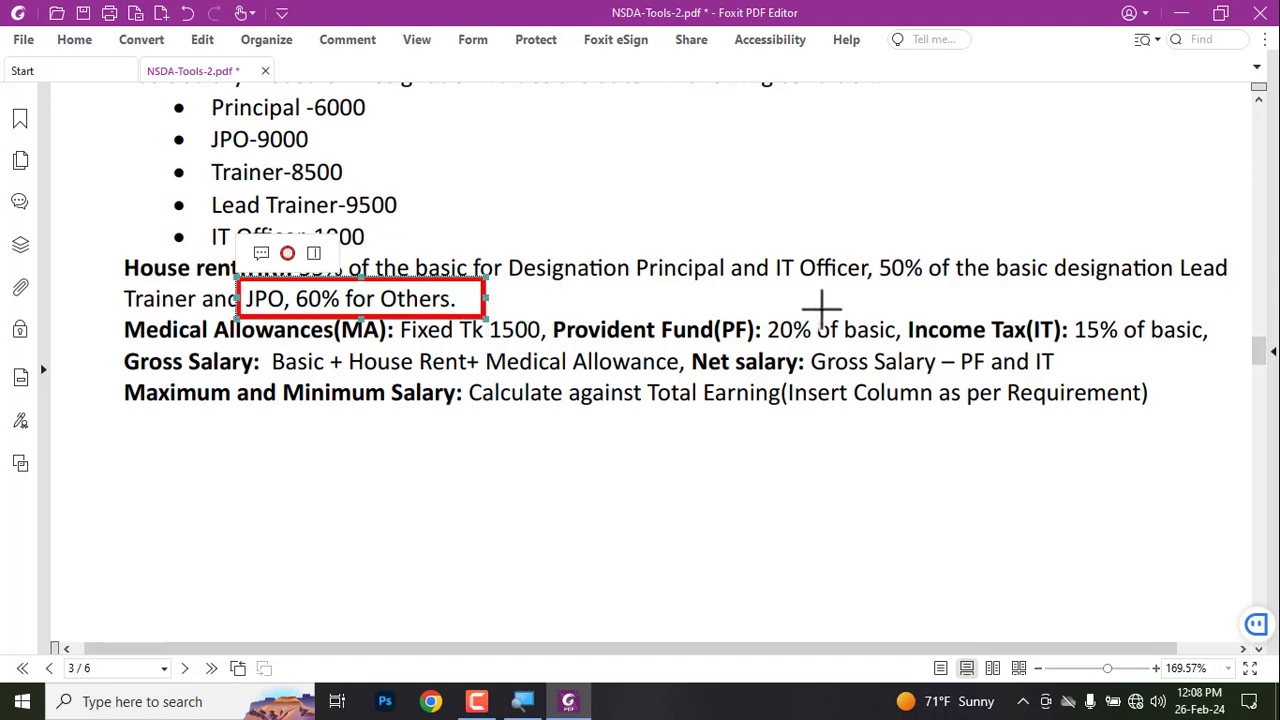
key("Delete")
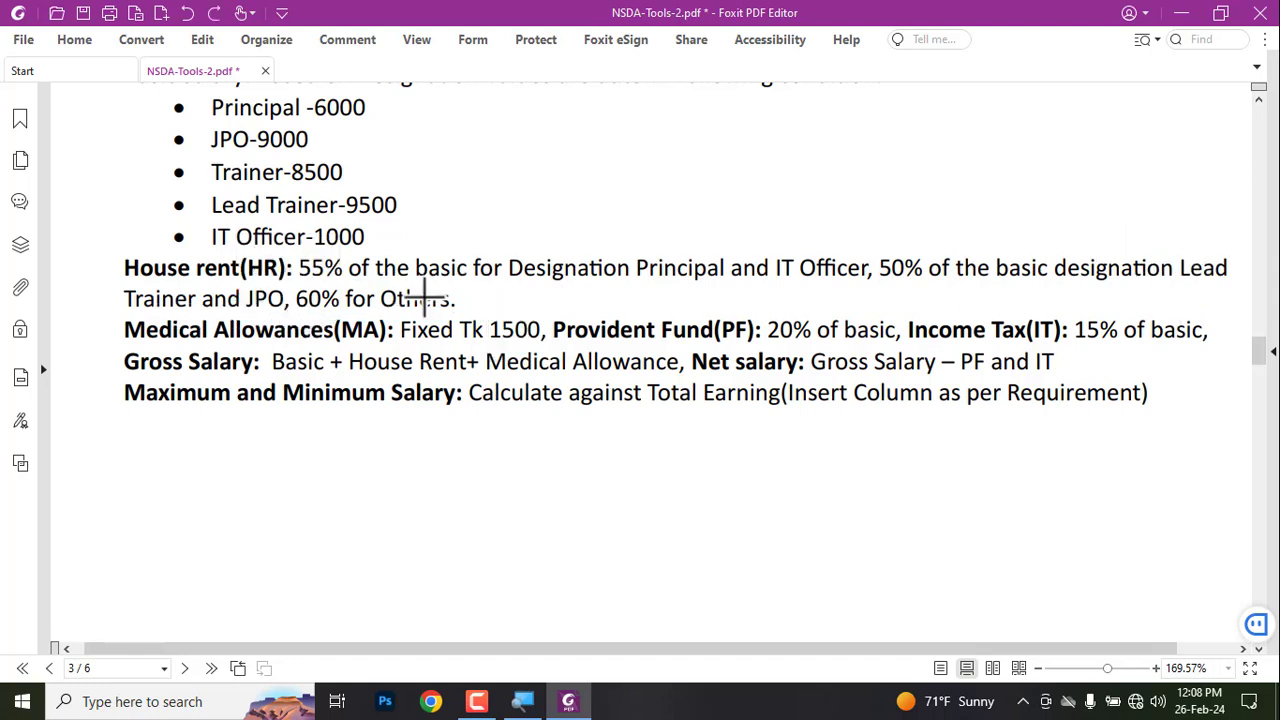
left_click_drag(282, 285, 337, 318)
key("Delete")
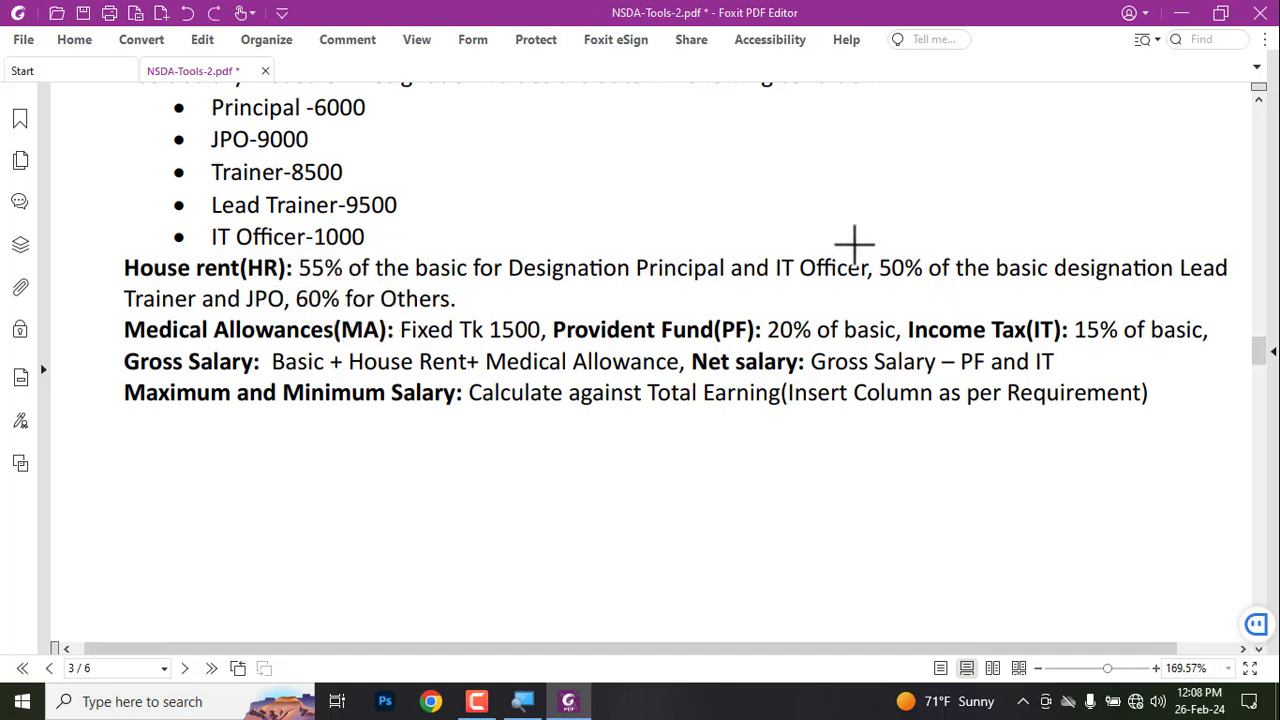
left_click_drag(859, 242, 933, 298)
key("ctrl+z")
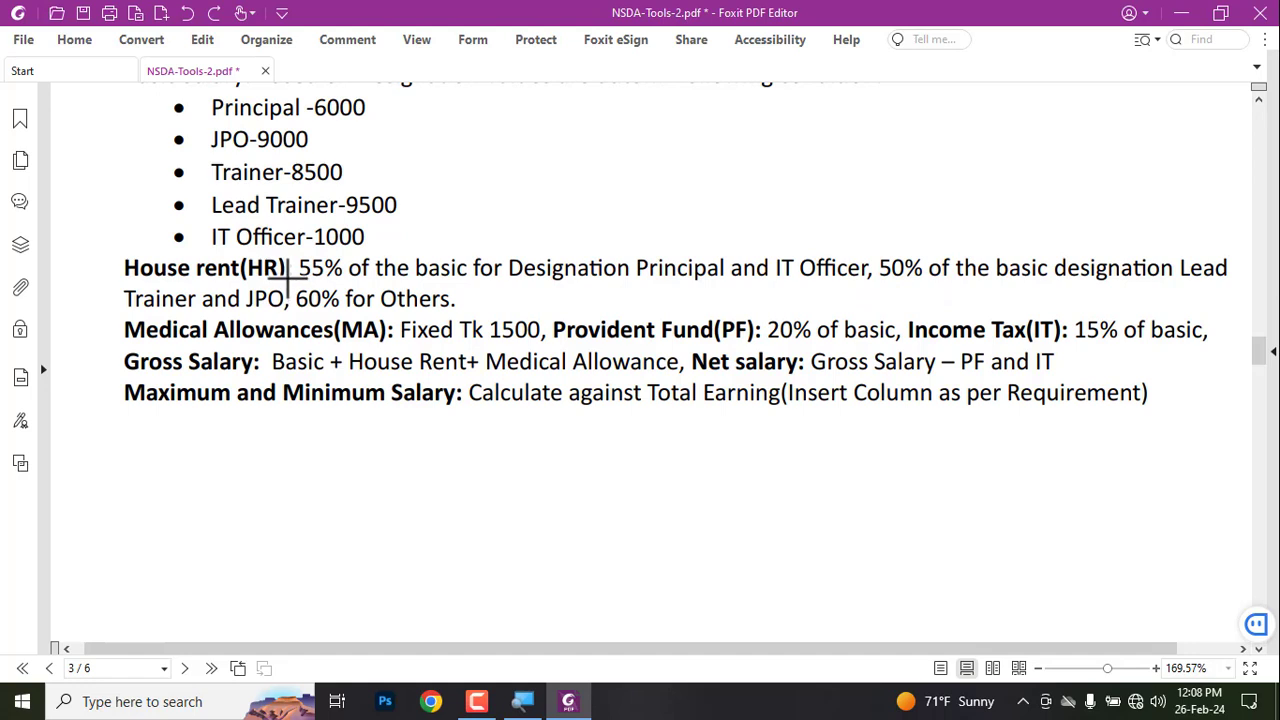
left_click_drag(288, 281, 480, 316)
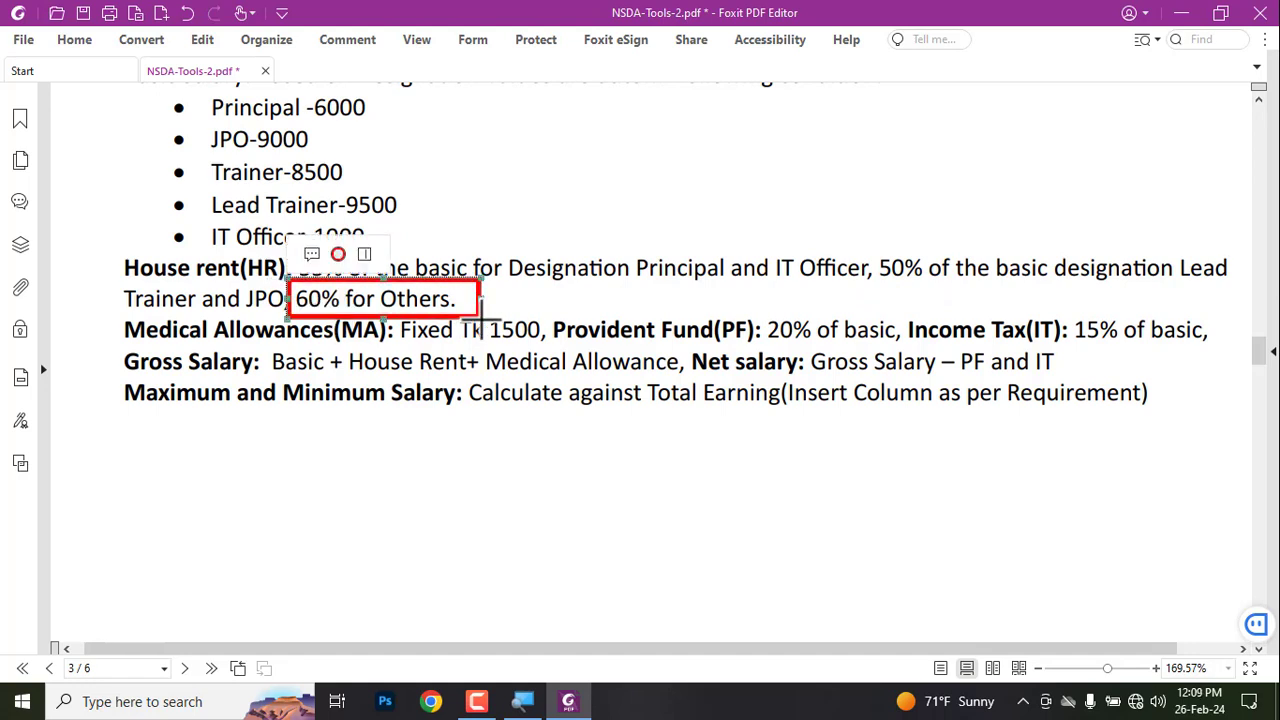
key("ctrl+z")
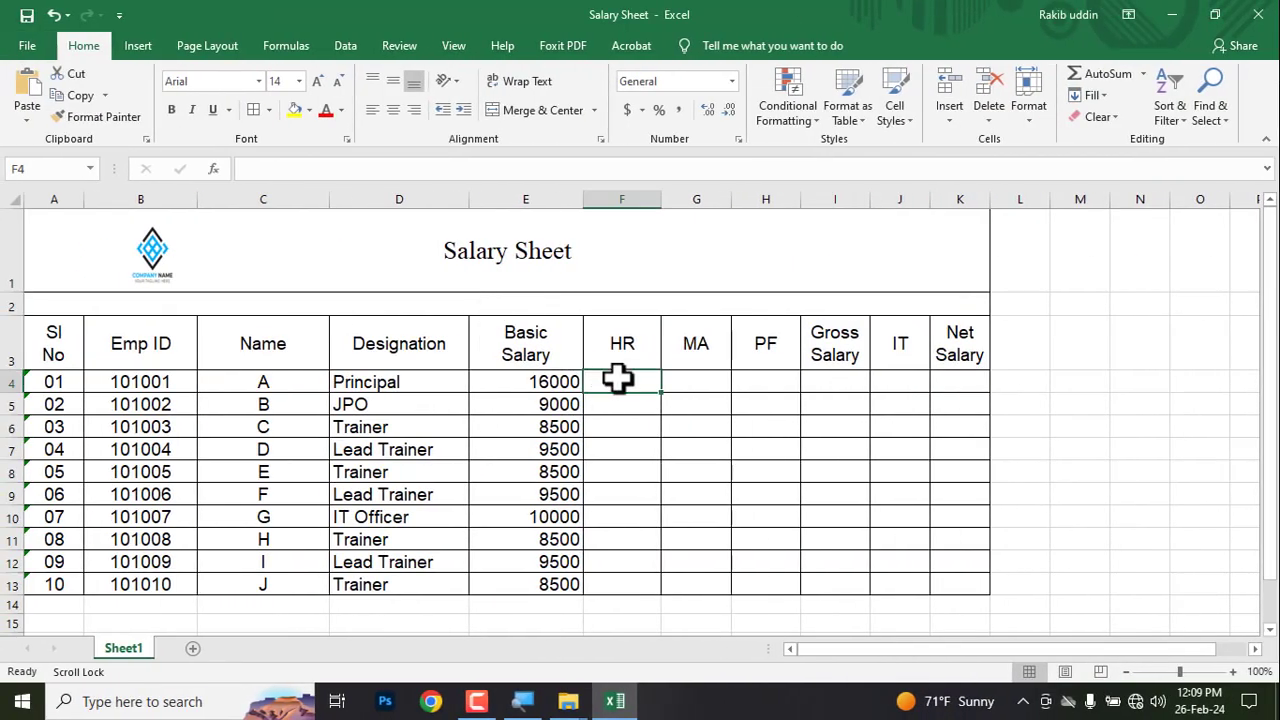
In the Salary Sheet workbook in Excel, start an IF formula in HR cell F4 with the logical test D4="Principal"
scroll(640, 382, "down", 1)
scroll(700, 370, "up", 1)
scroll(702, 416, "up", 1)
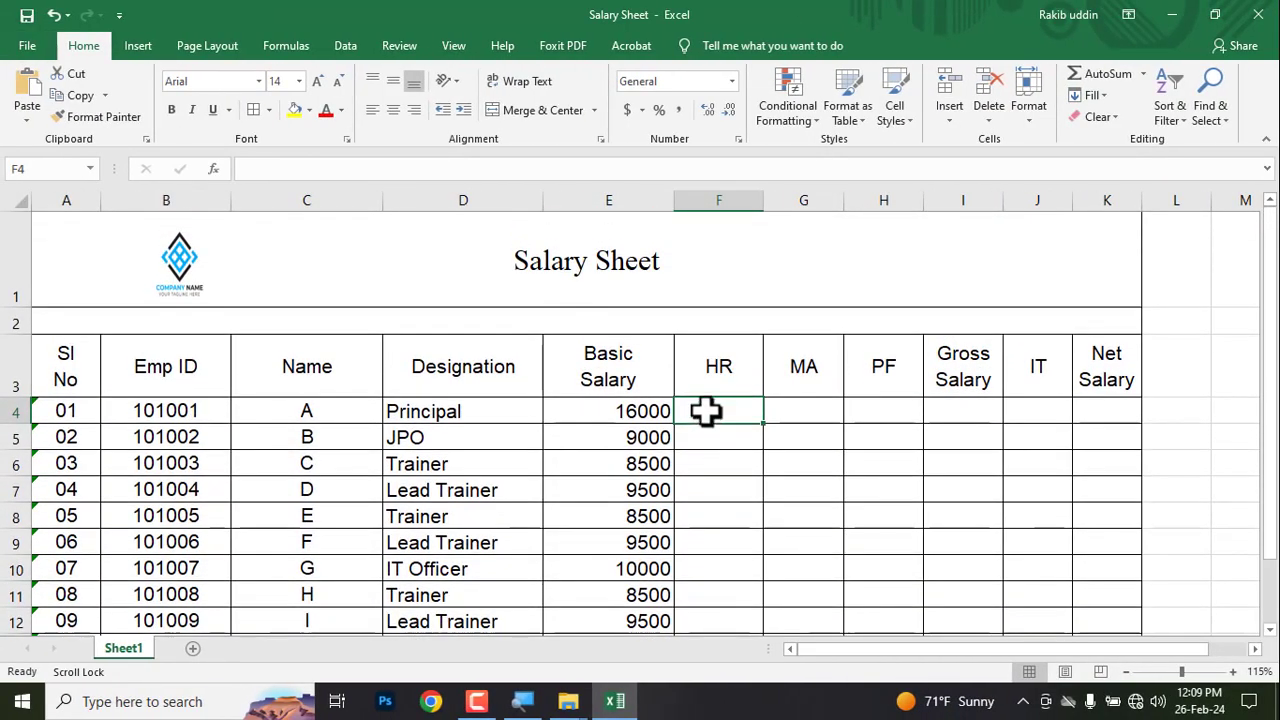
left_click(259, 171)
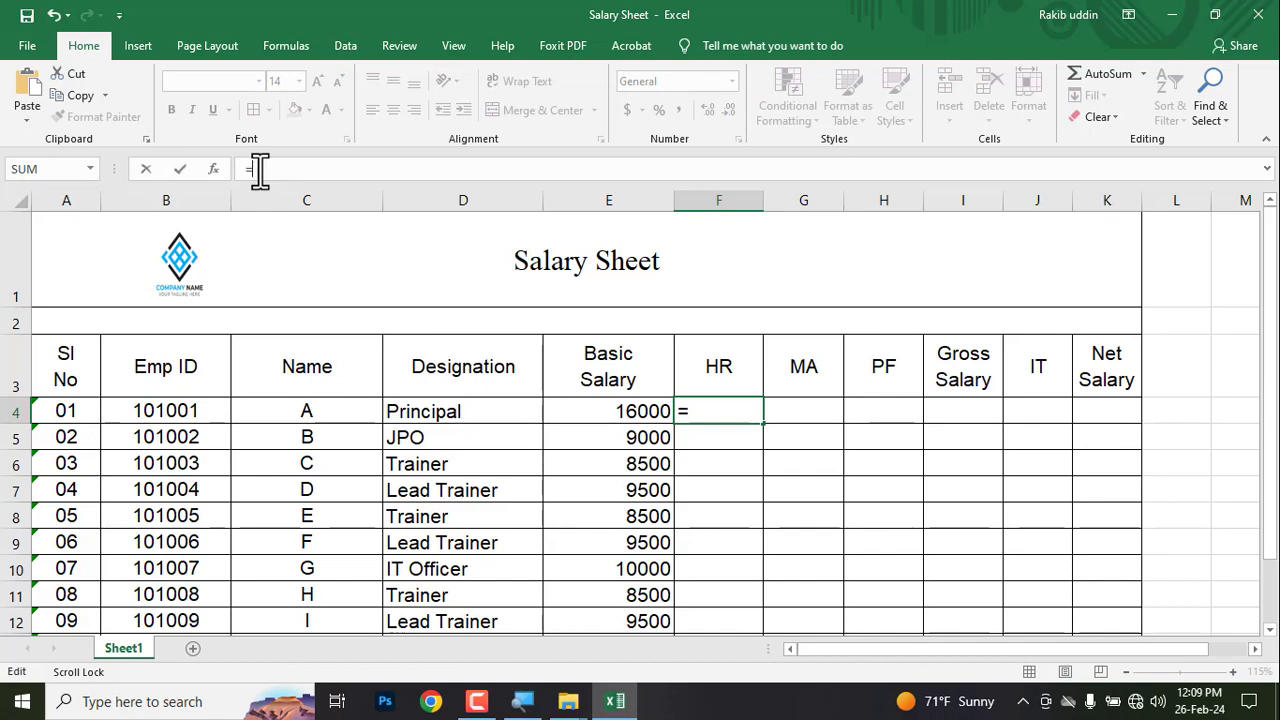
type("if")
key("Tab")
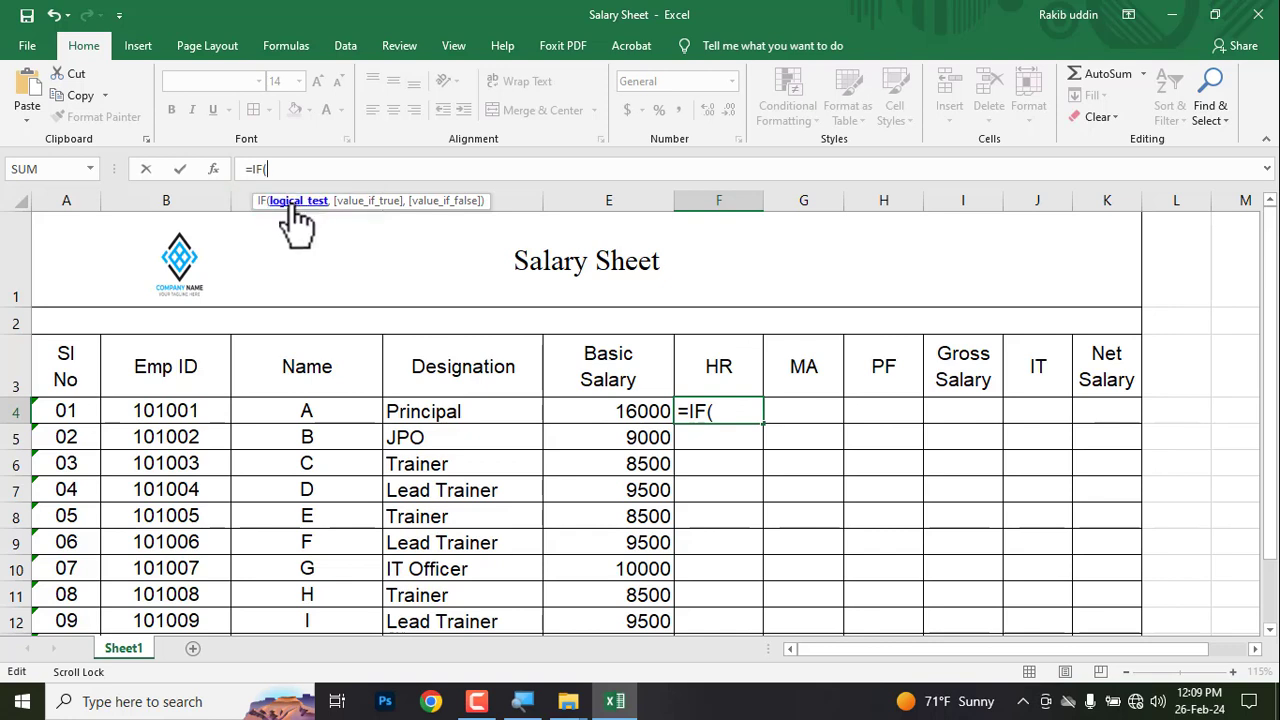
left_click(432, 418)
type("=")
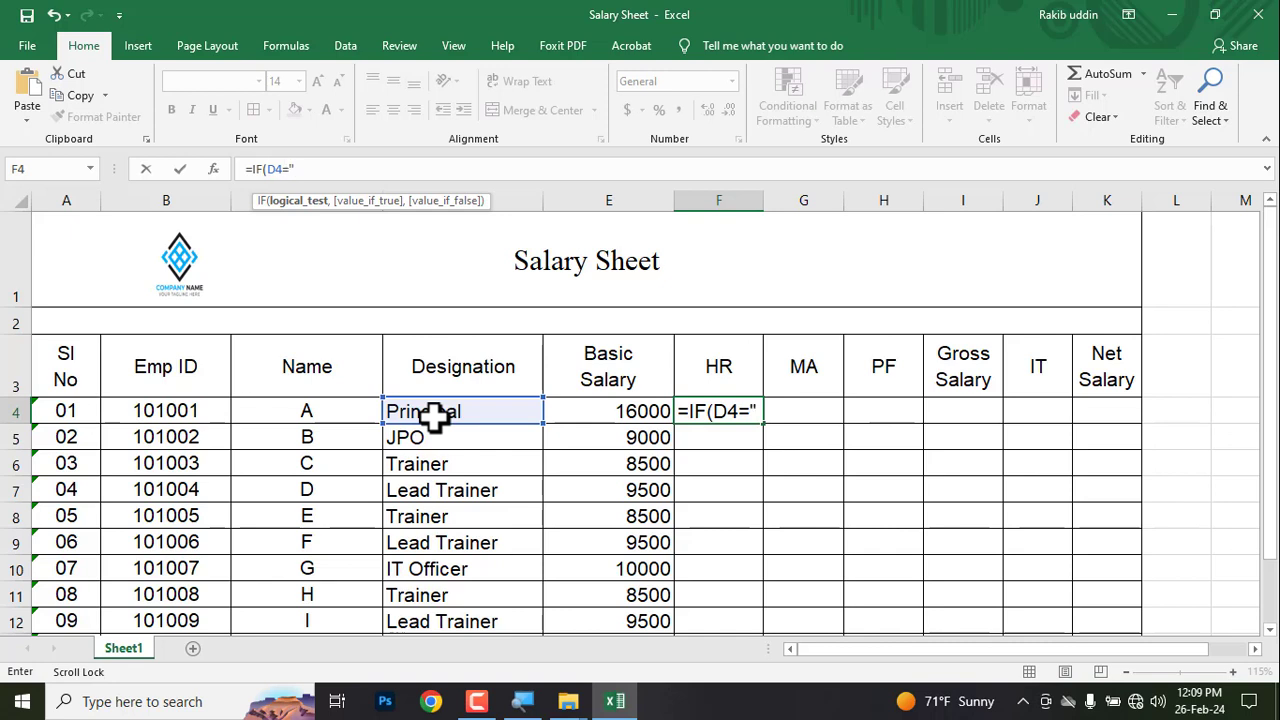
type("\"Princ")
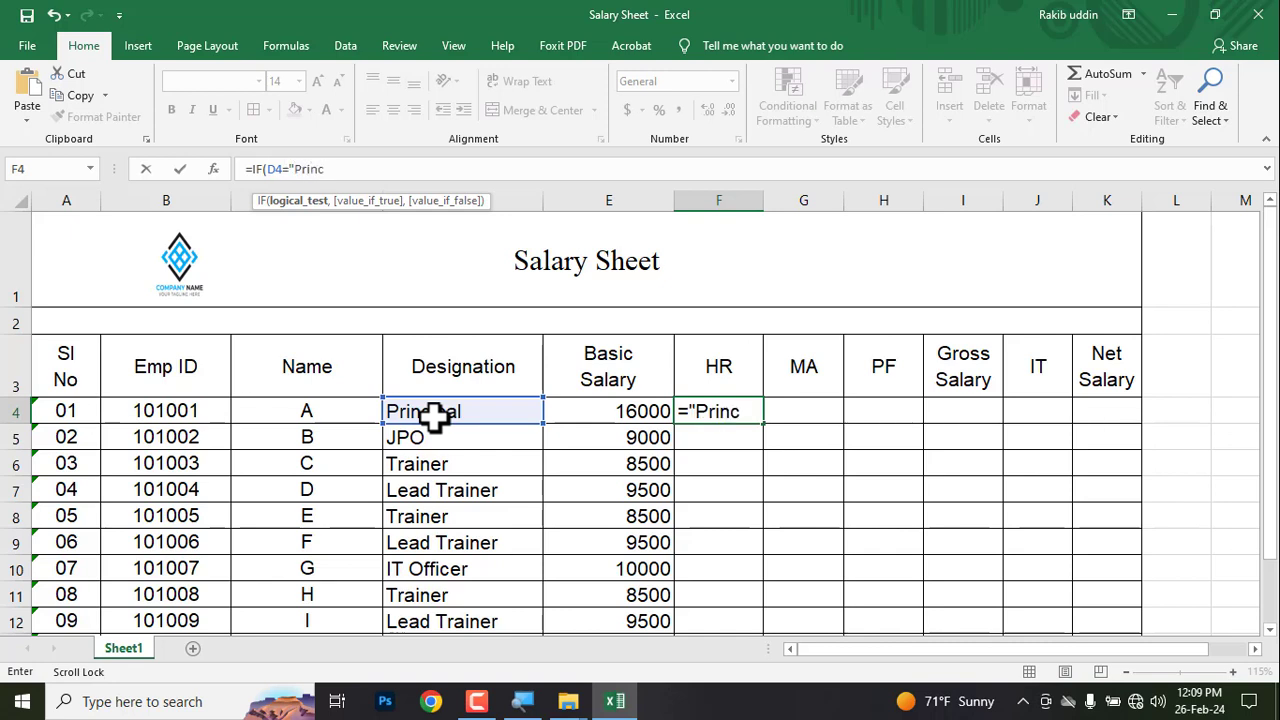
type("ipal")
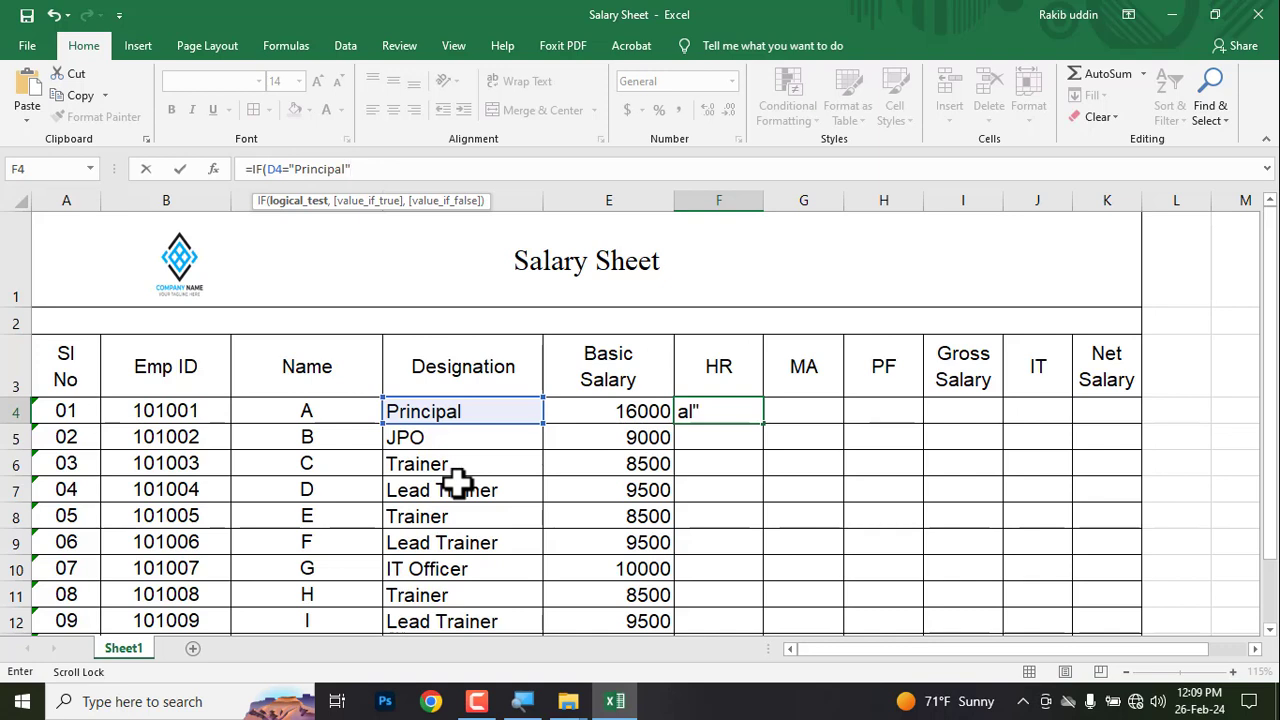
type(",")
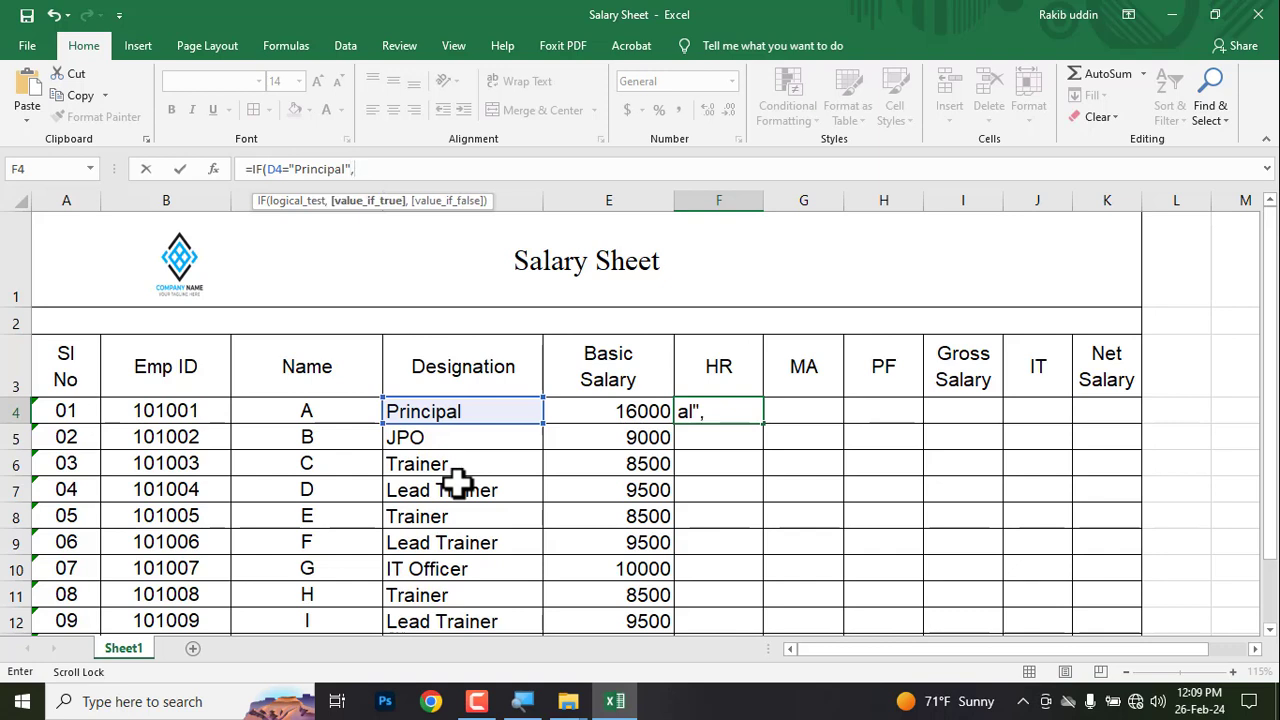
Add E4*55% as the value-if-true argument of F4's IF formula, followed by a comma for the value-if-false argument
double_click(273, 169)
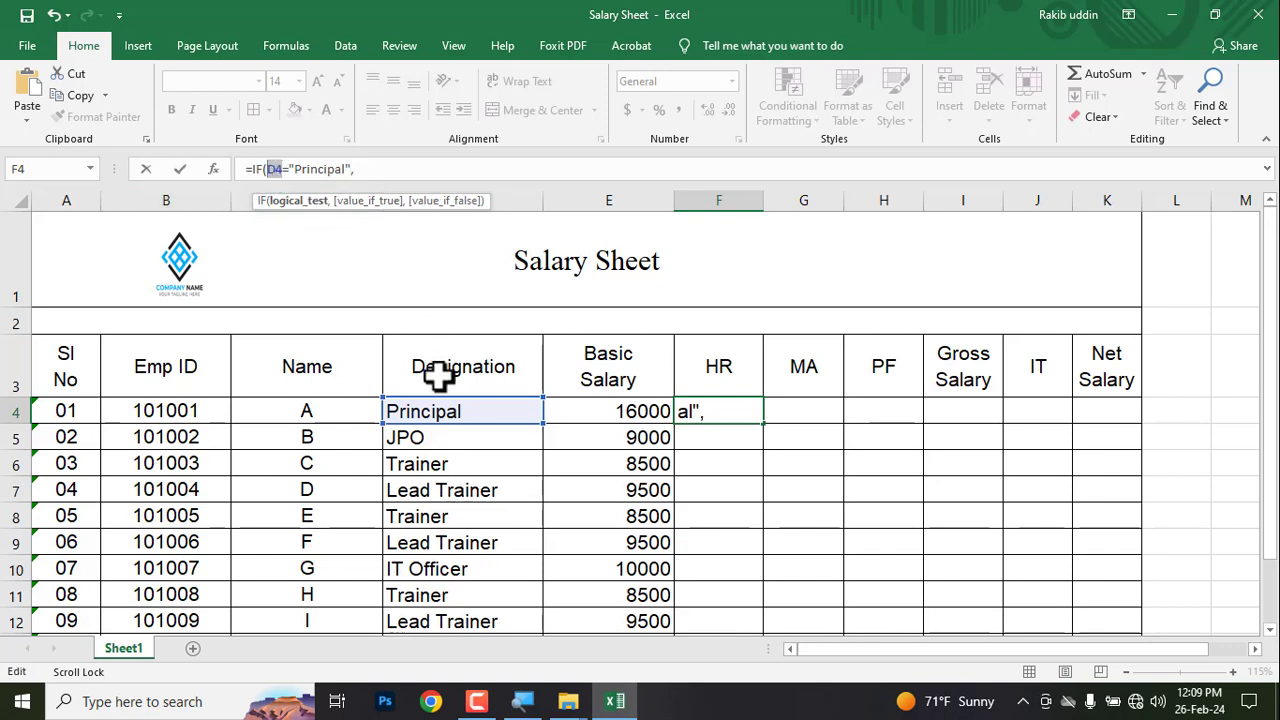
left_click(368, 168)
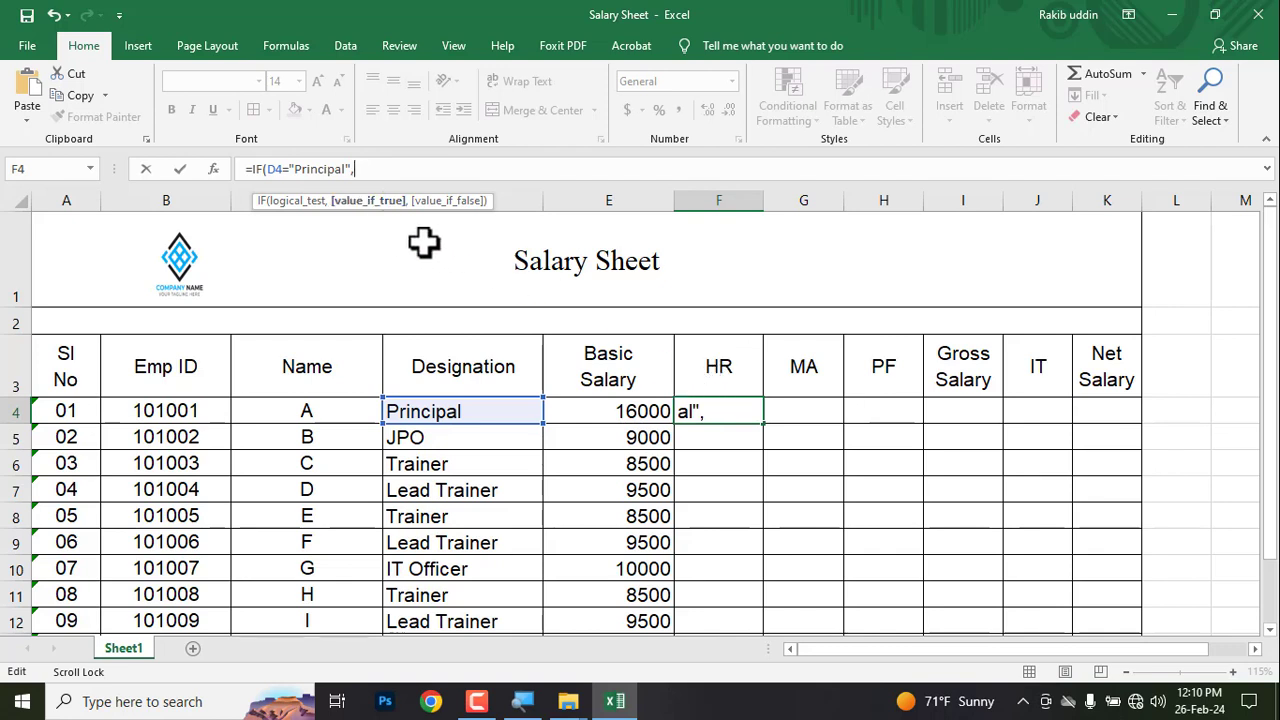
left_click(622, 412)
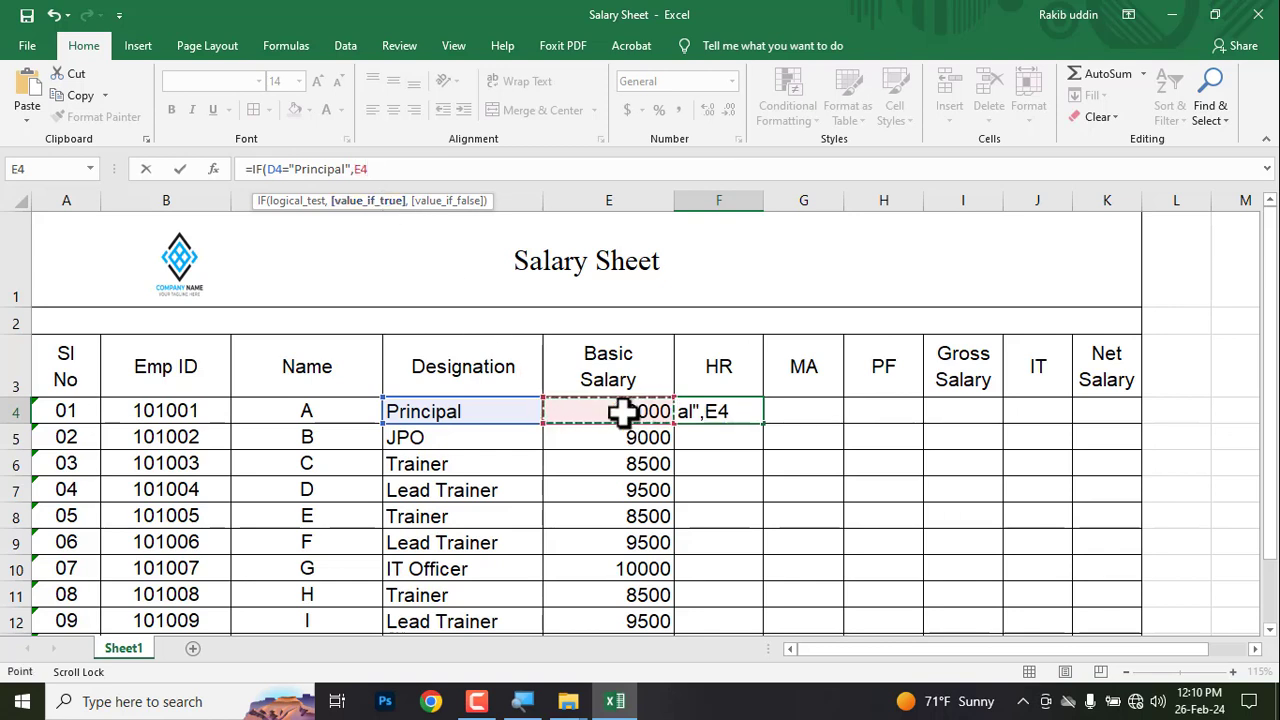
type("*")
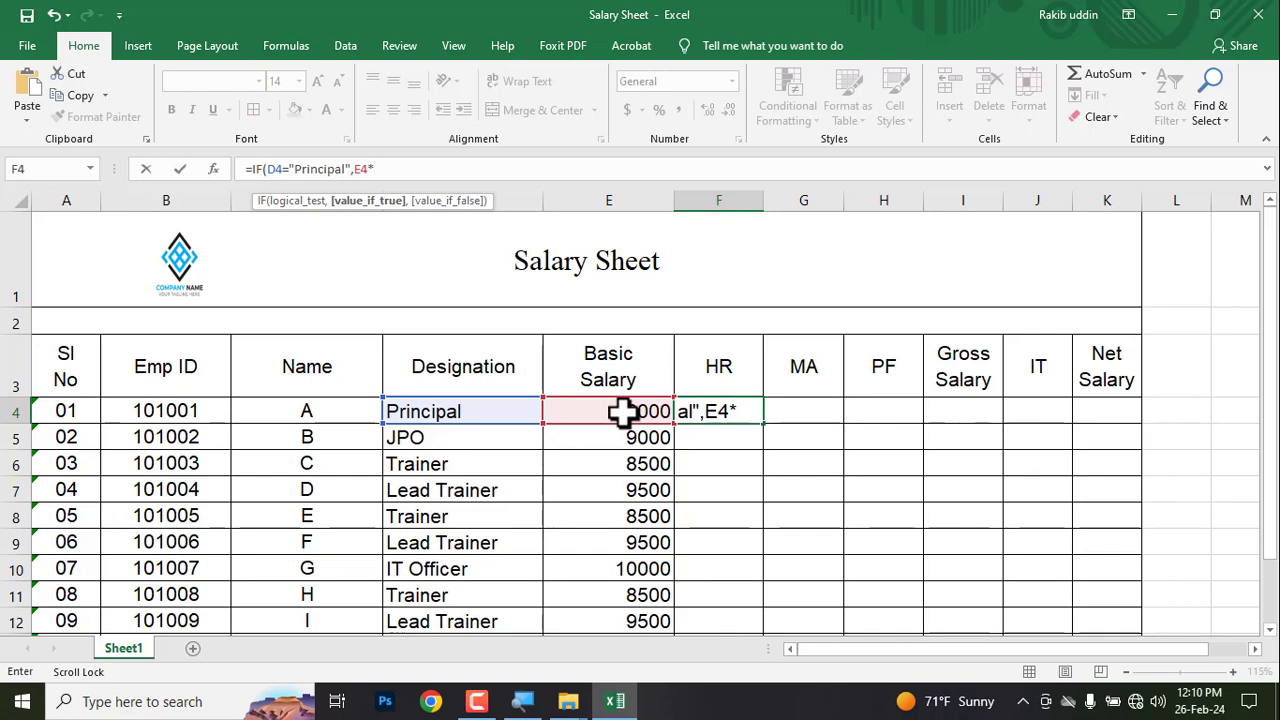
type("55%")
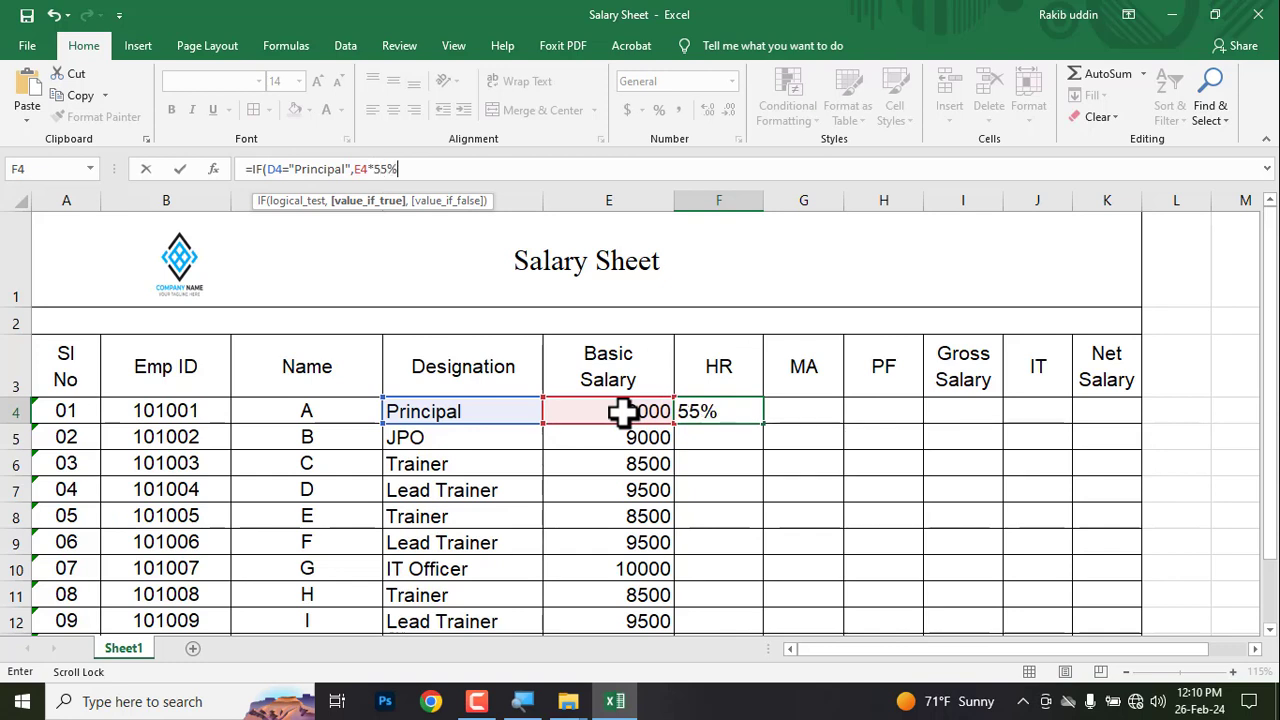
type(",")
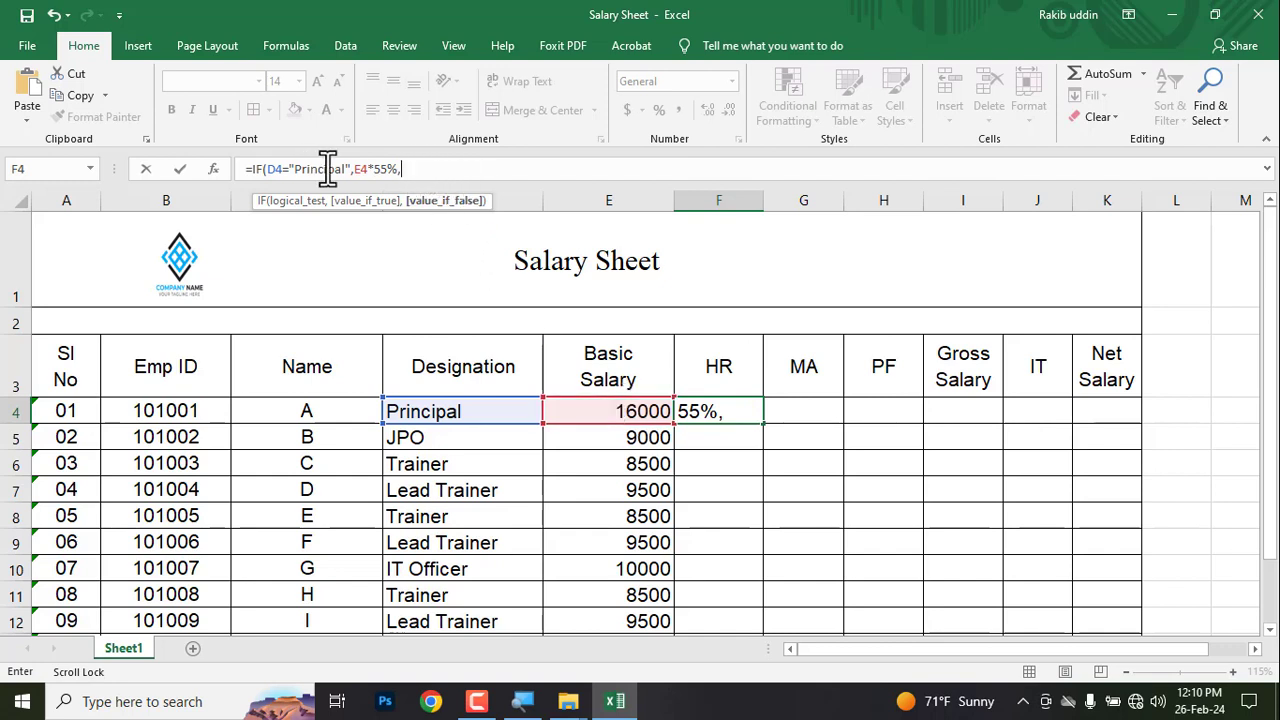
left_click_drag(352, 168, 271, 181)
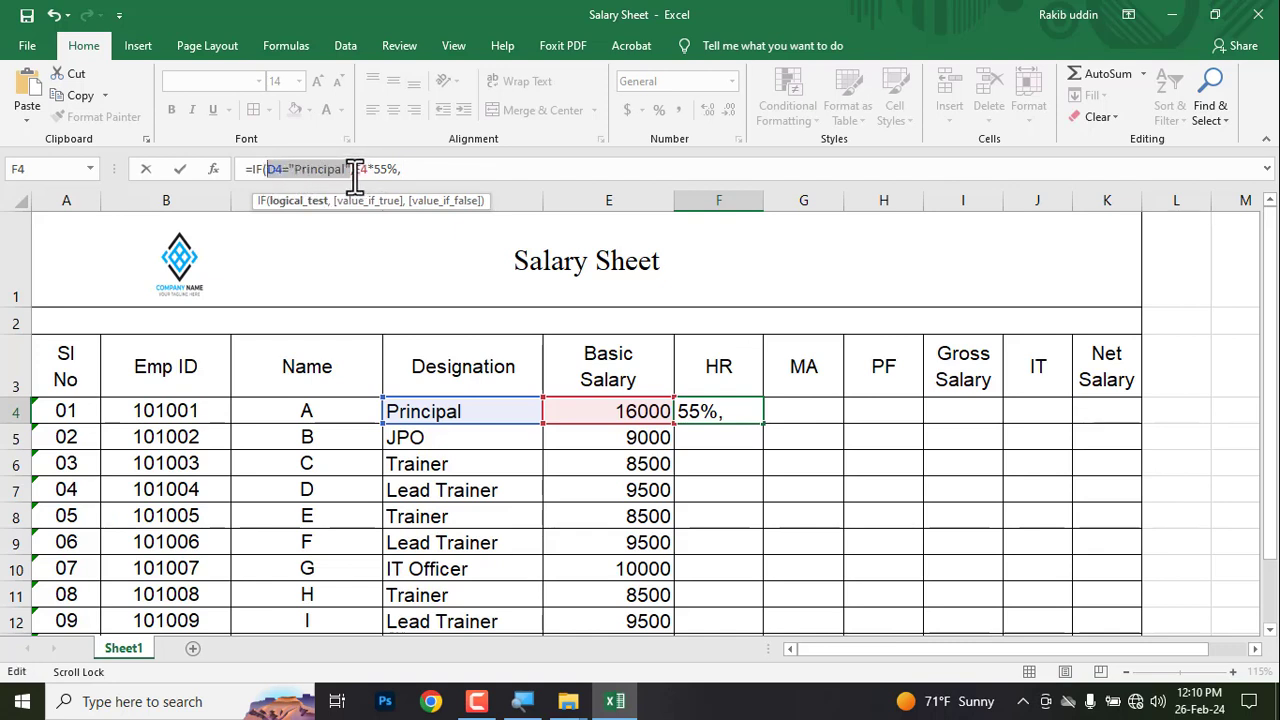
left_click(358, 170)
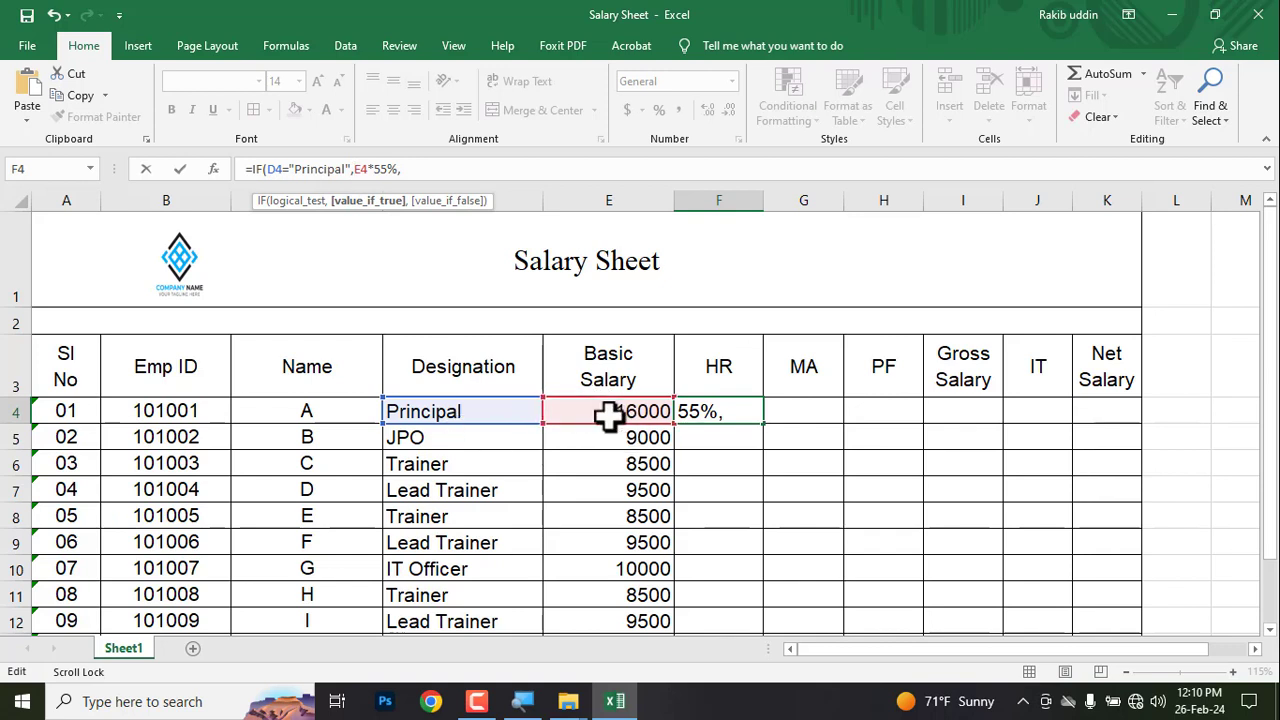
Nest an IF with the test D4="IT Officer" as F4's value-if-false argument, boxing the 55% house rent rule in the Foxit PDF for reference
left_click_drag(409, 168, 279, 177)
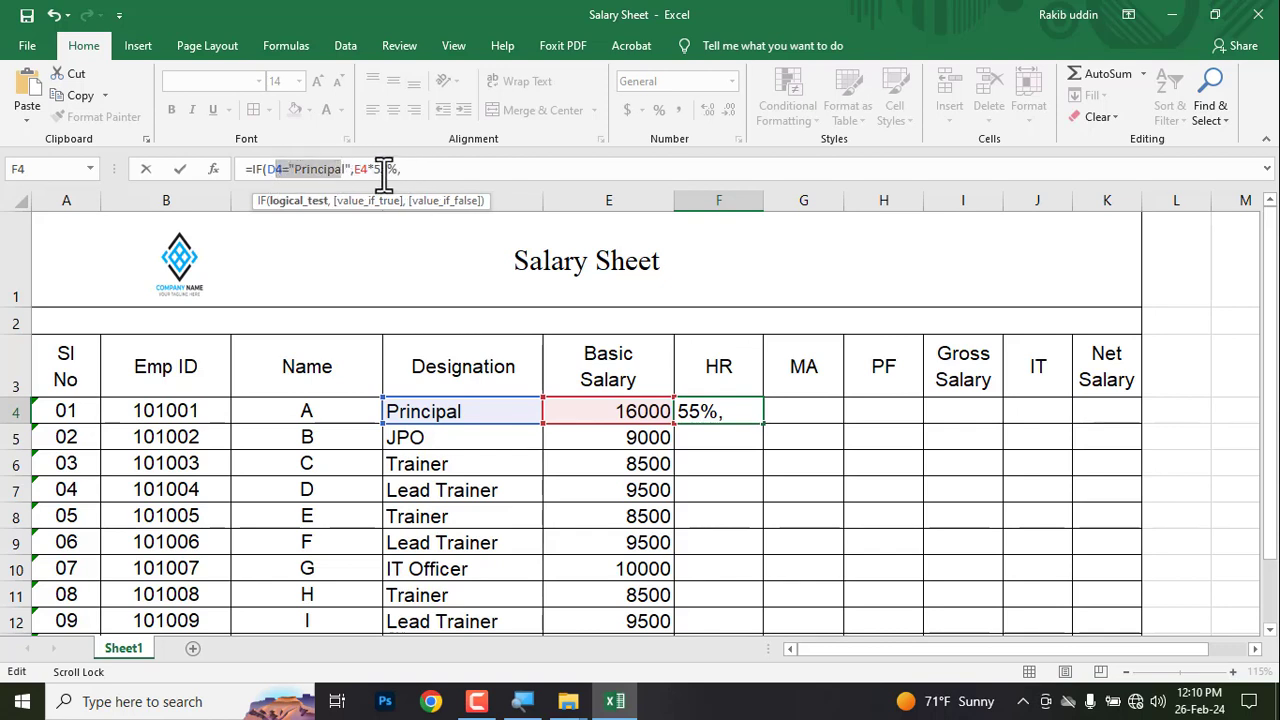
left_click(425, 170)
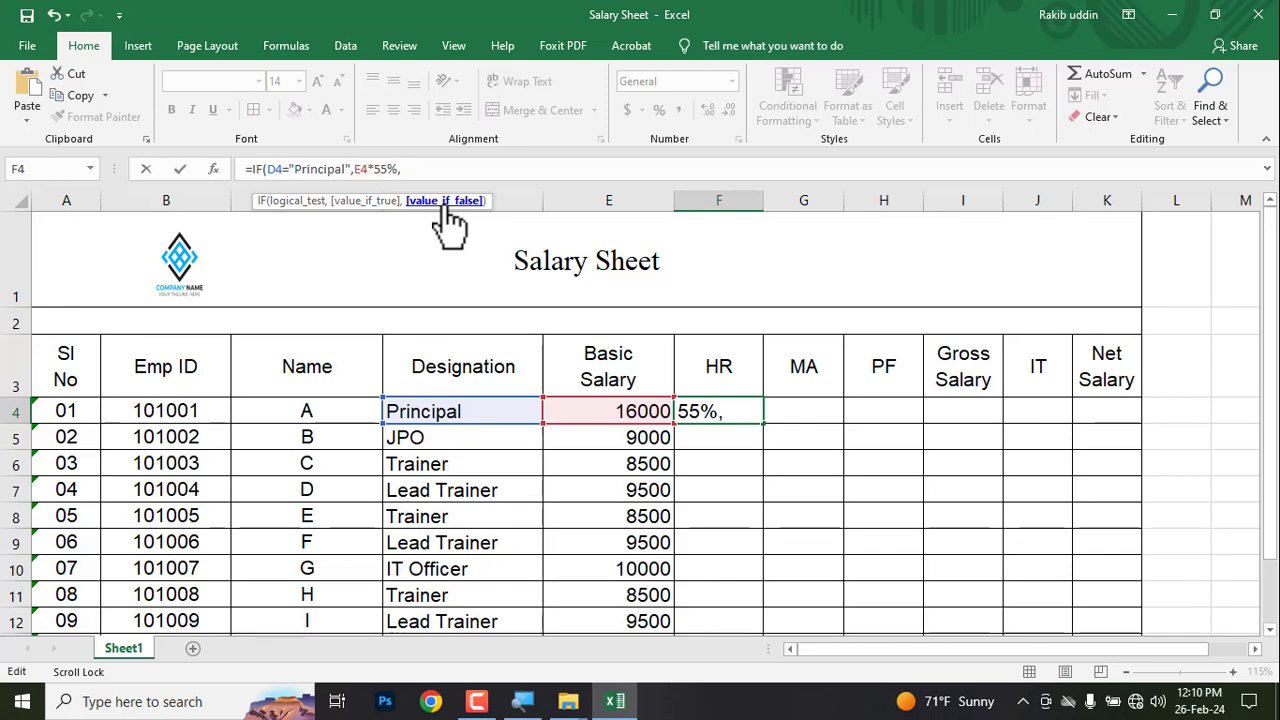
type("if")
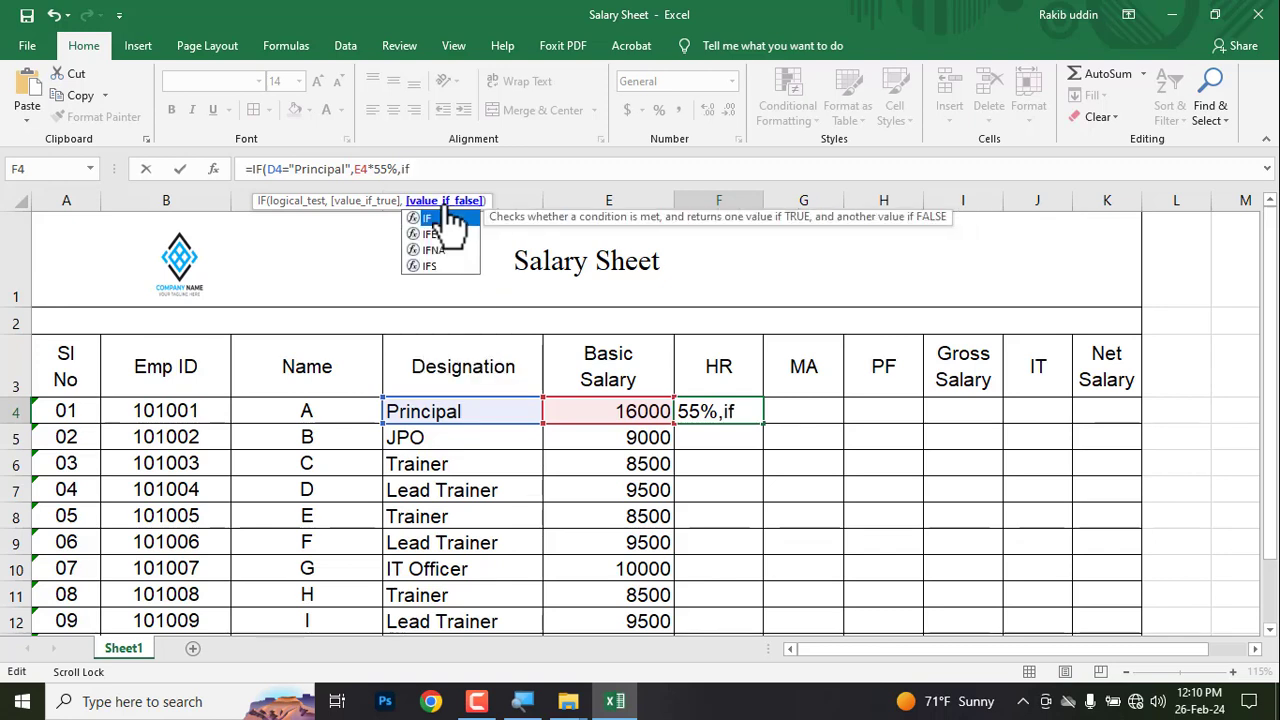
key("Tab")
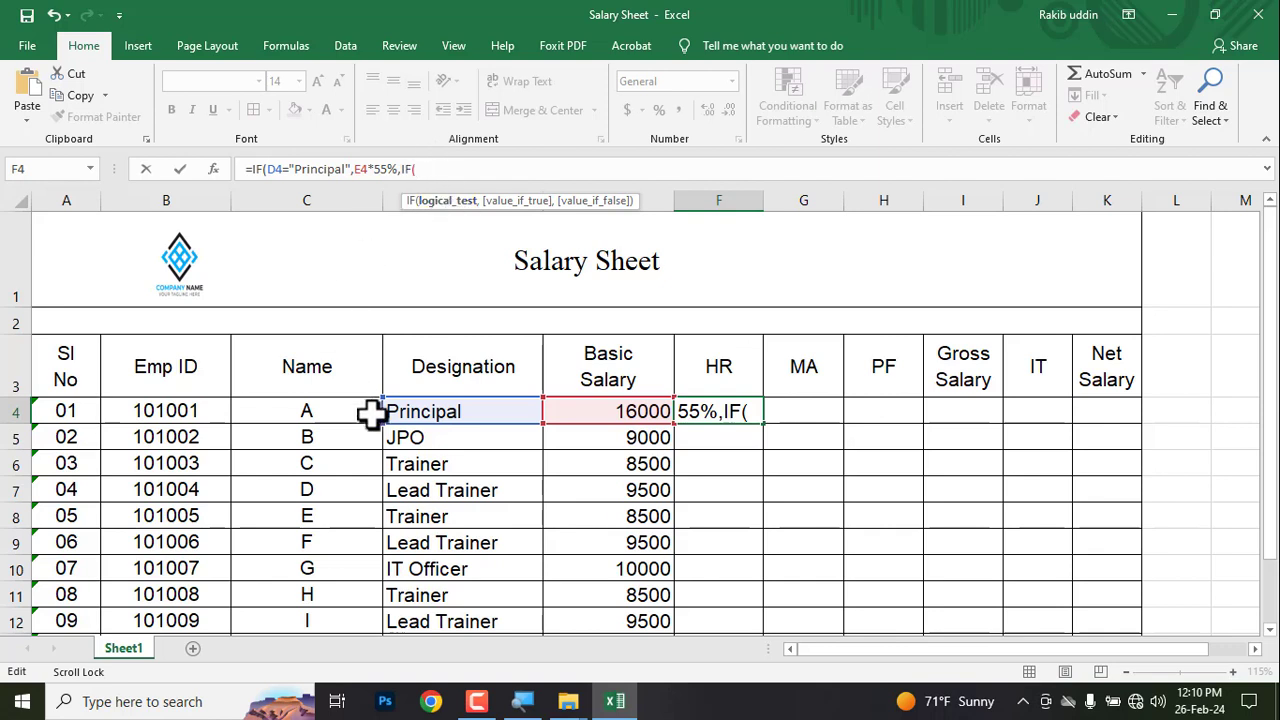
left_click(430, 411)
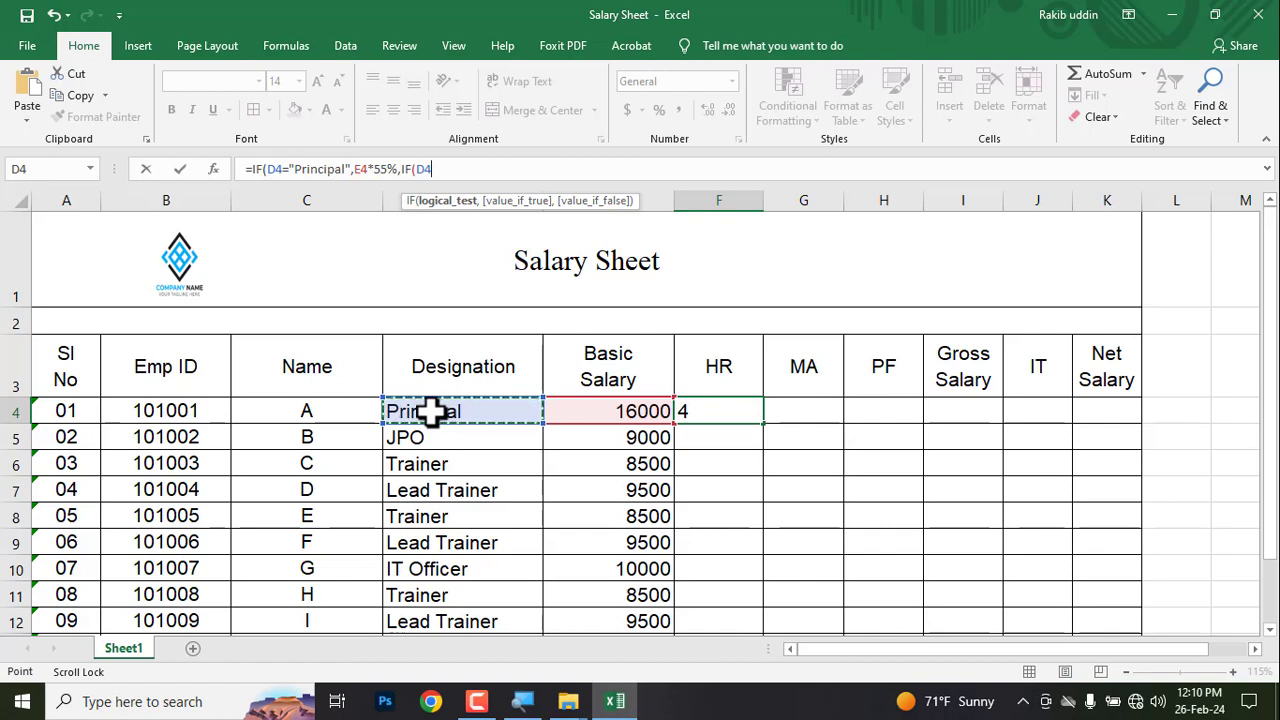
type("=\"")
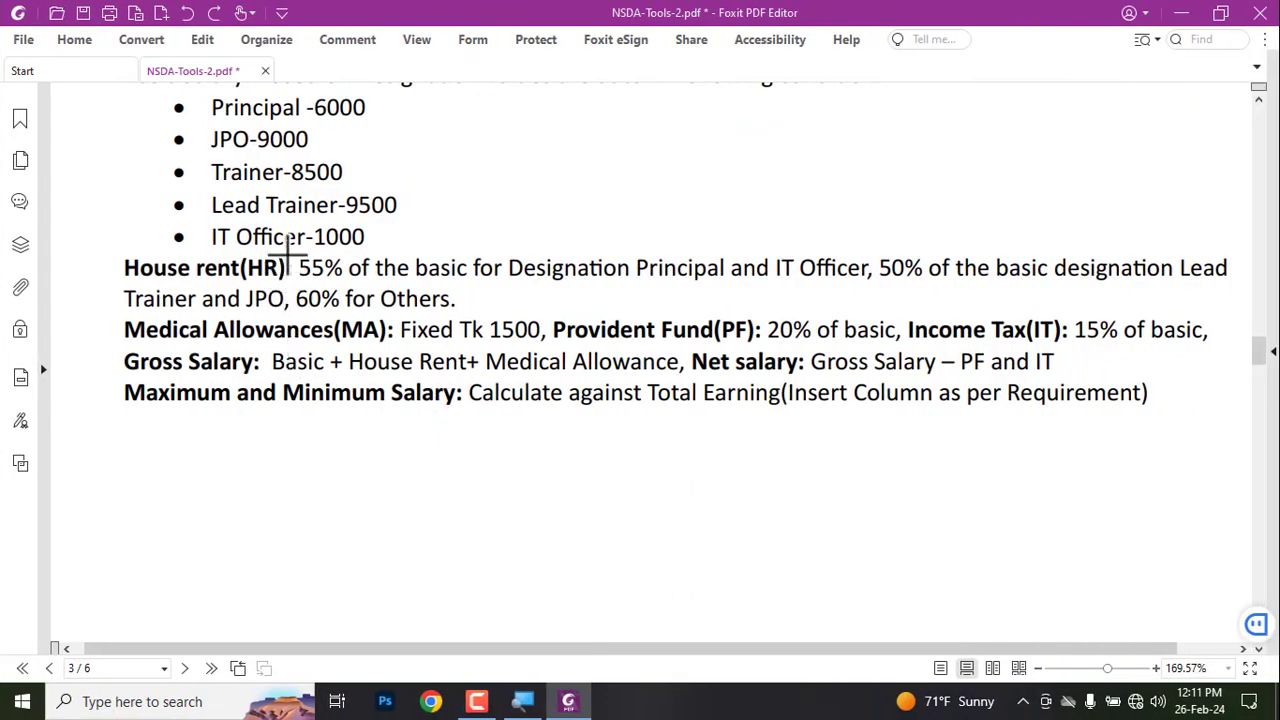
mouse_move(288, 250)
left_mouse_down()
mouse_move(346, 287)
mouse_move(883, 291)
left_mouse_up()
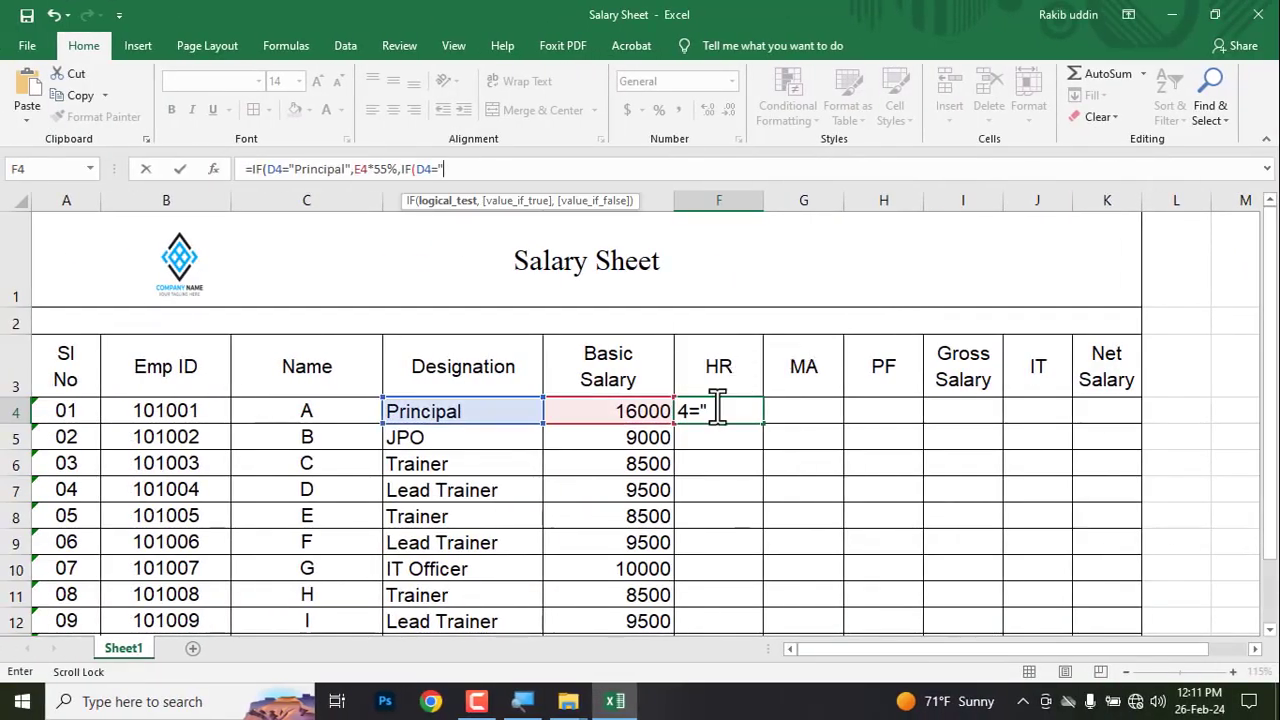
left_click(486, 171)
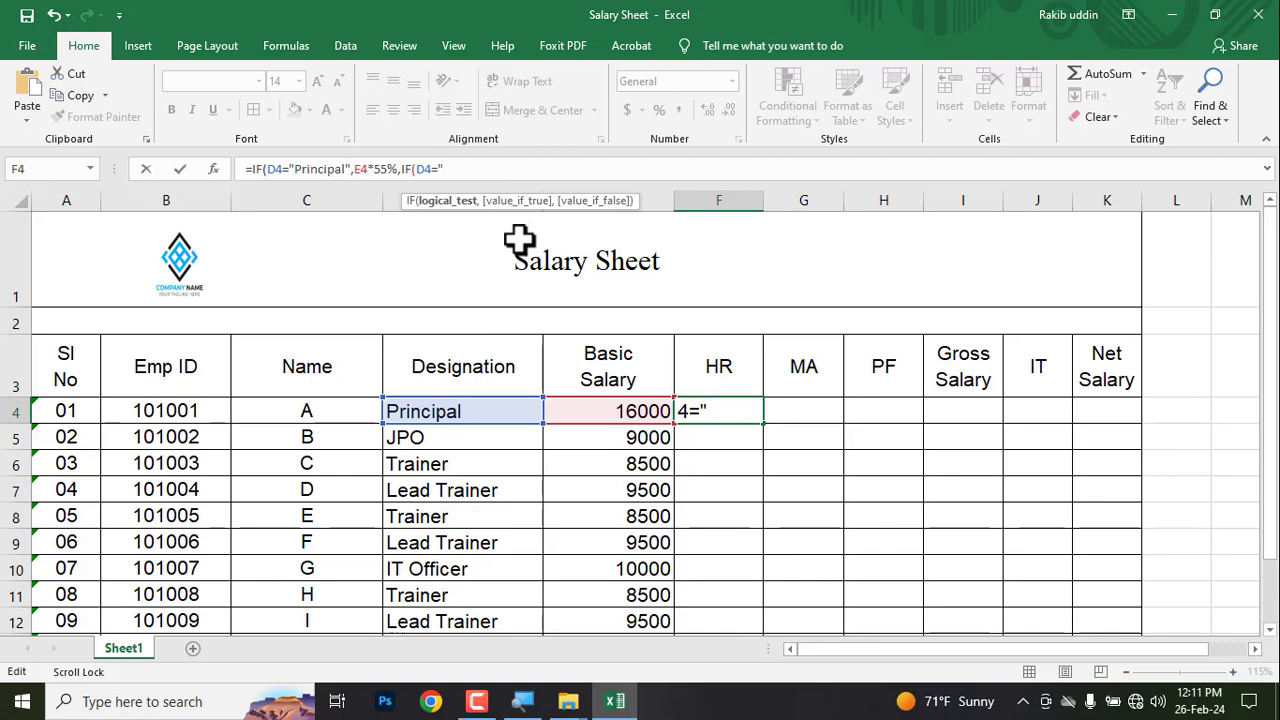
type("IT Officer")
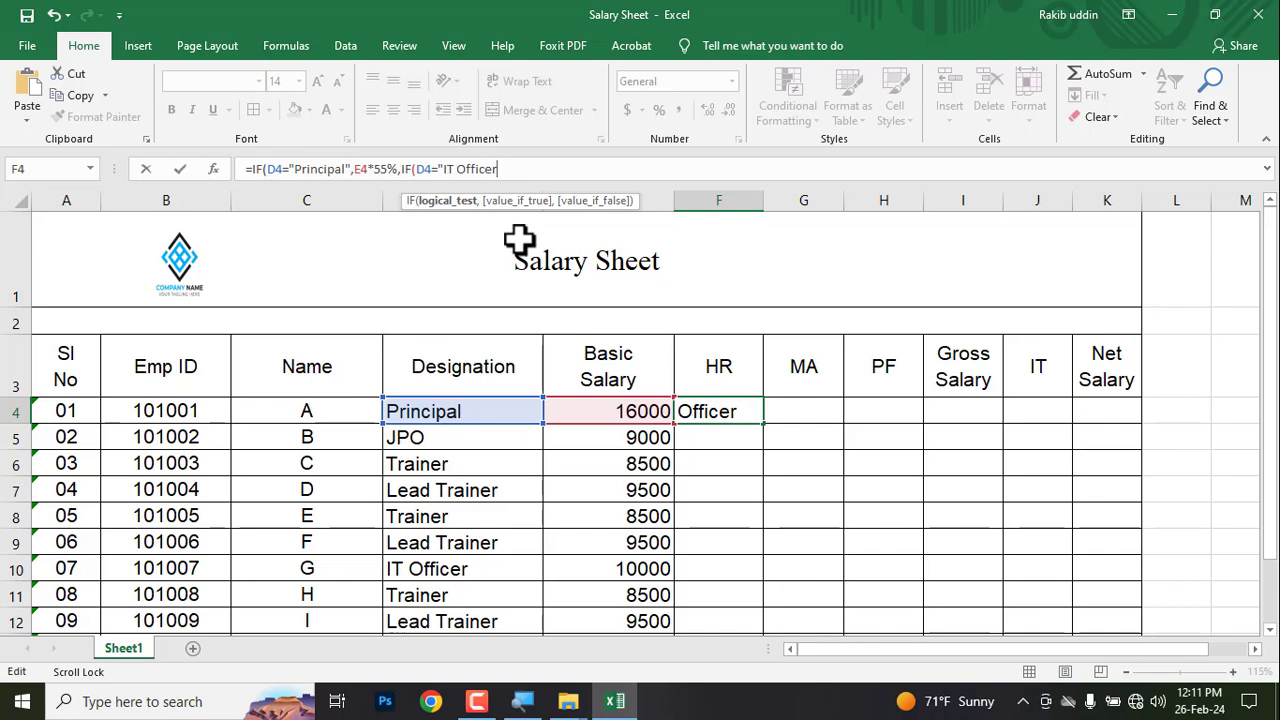
type("\",")
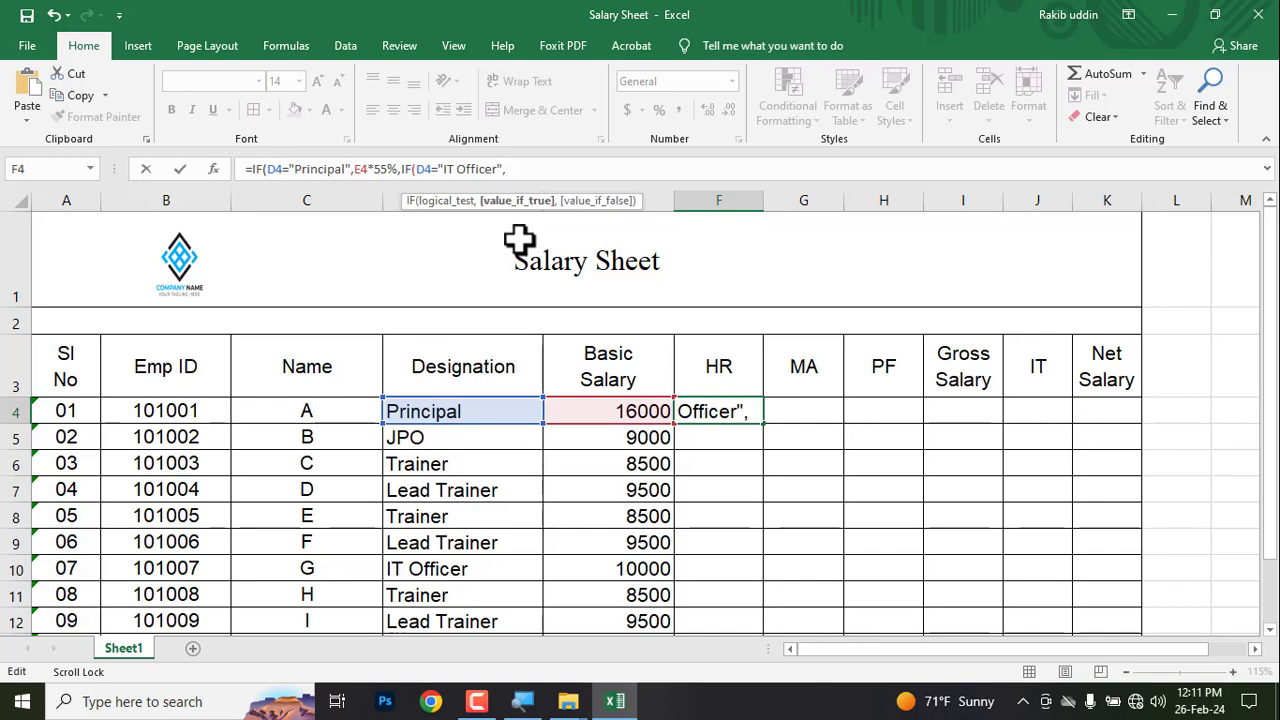
Give the IT Officer test E4*55% as its value-if-true and open a third nested IF as its value-if-false argument
left_click_drag(416, 169, 528, 171)
left_click(528, 170)
left_click(585, 411)
type("*")
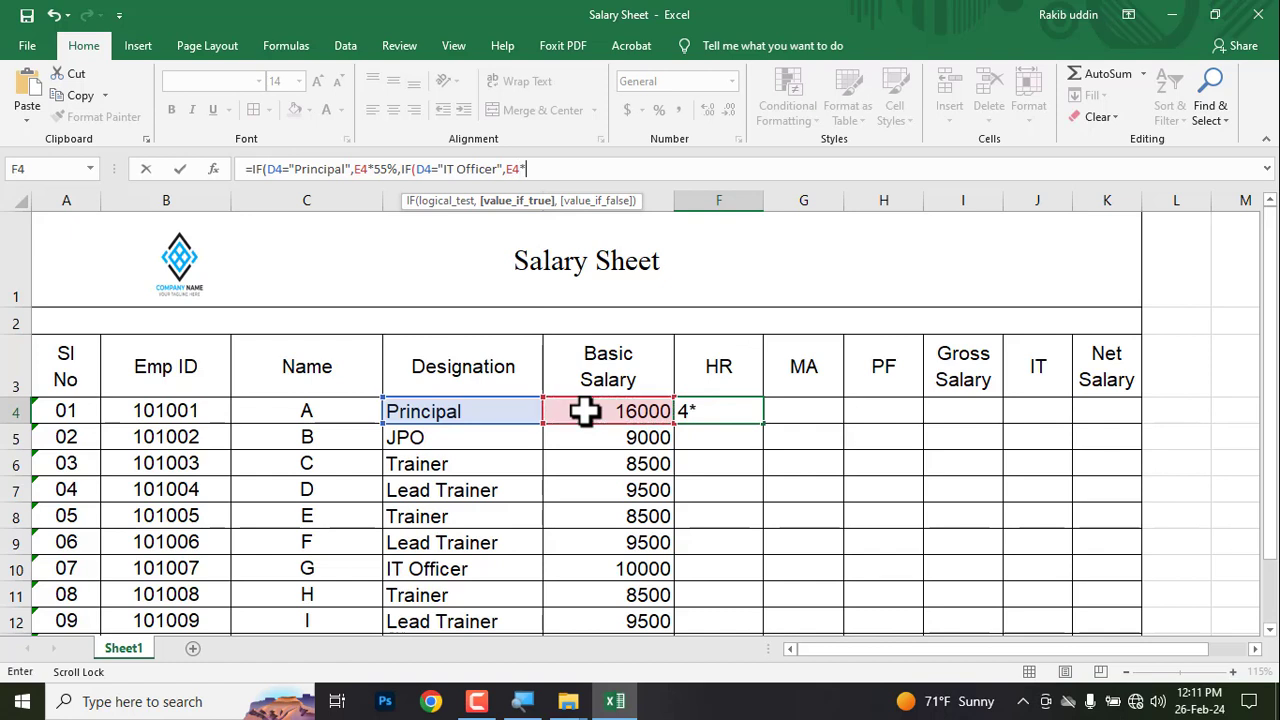
type("55%,")
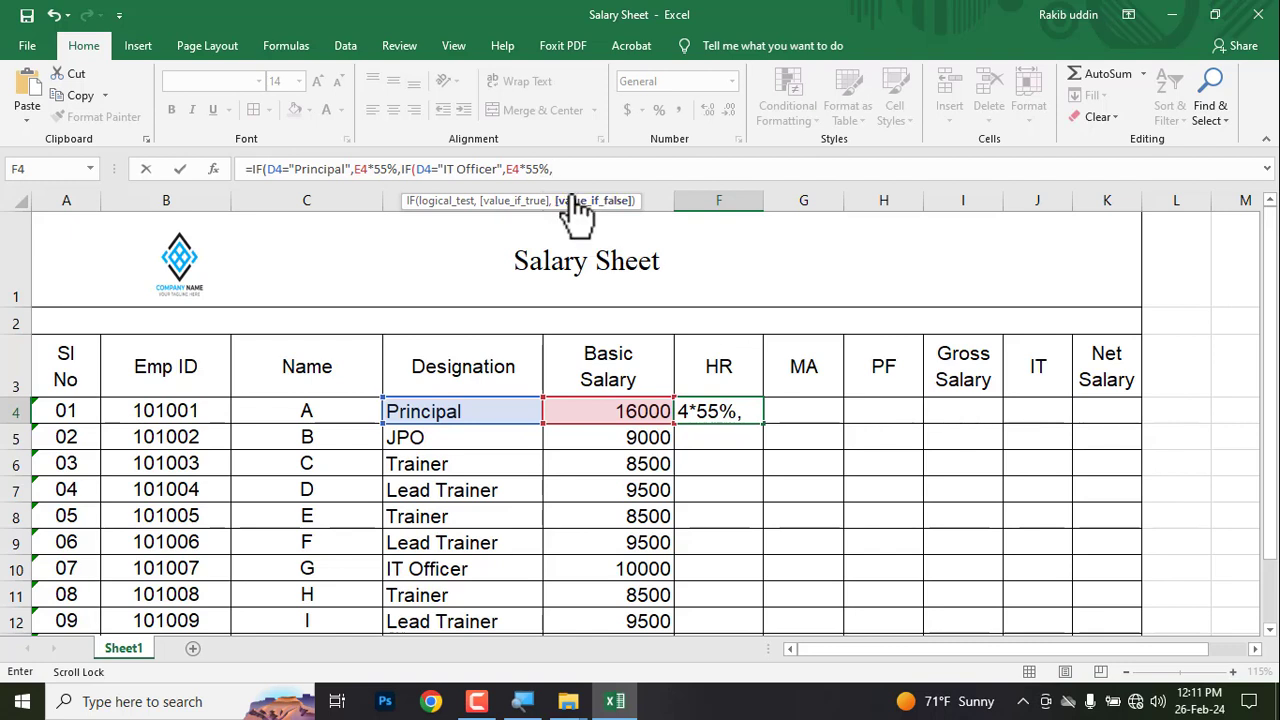
type("if")
key("Tab")
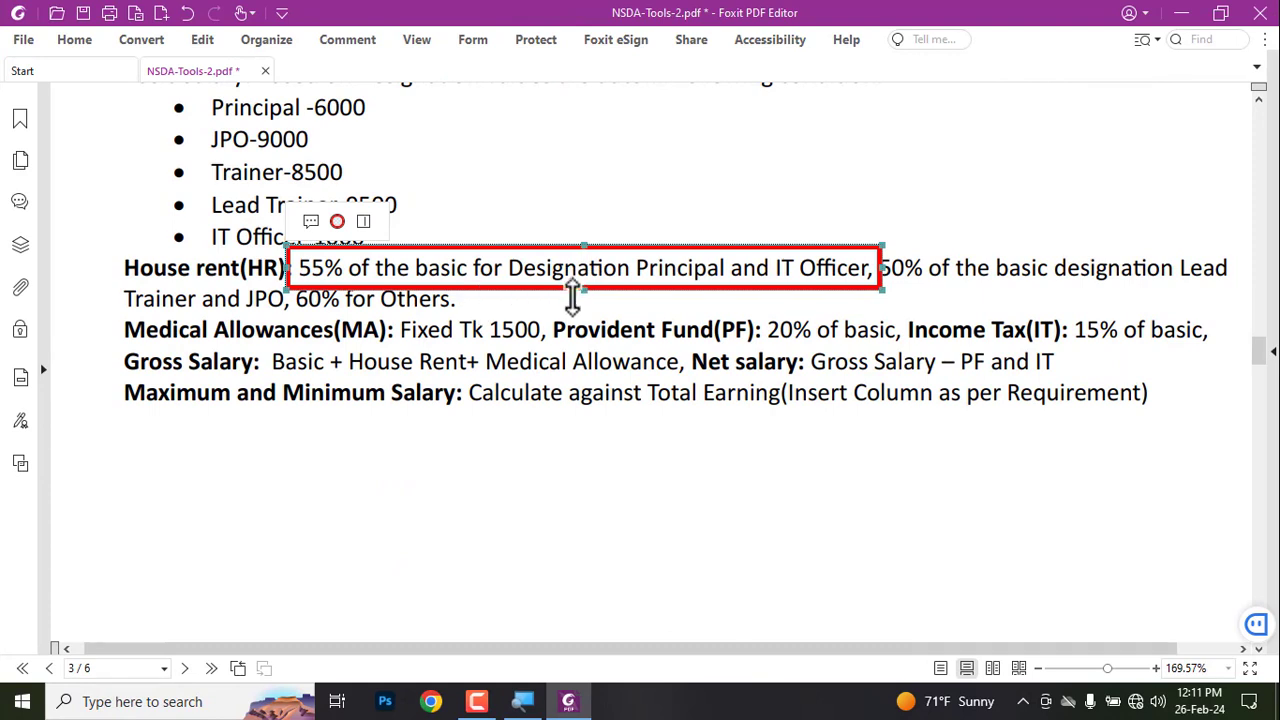
In NSDA-Tools-2.pdf in Foxit PDF Editor, replace the red box on the 55% rule with boxes around the 50% Lead Trainer and JPO rule
key("Delete")
left_click_drag(865, 240, 1247, 297)
left_click_drag(117, 286, 300, 317)
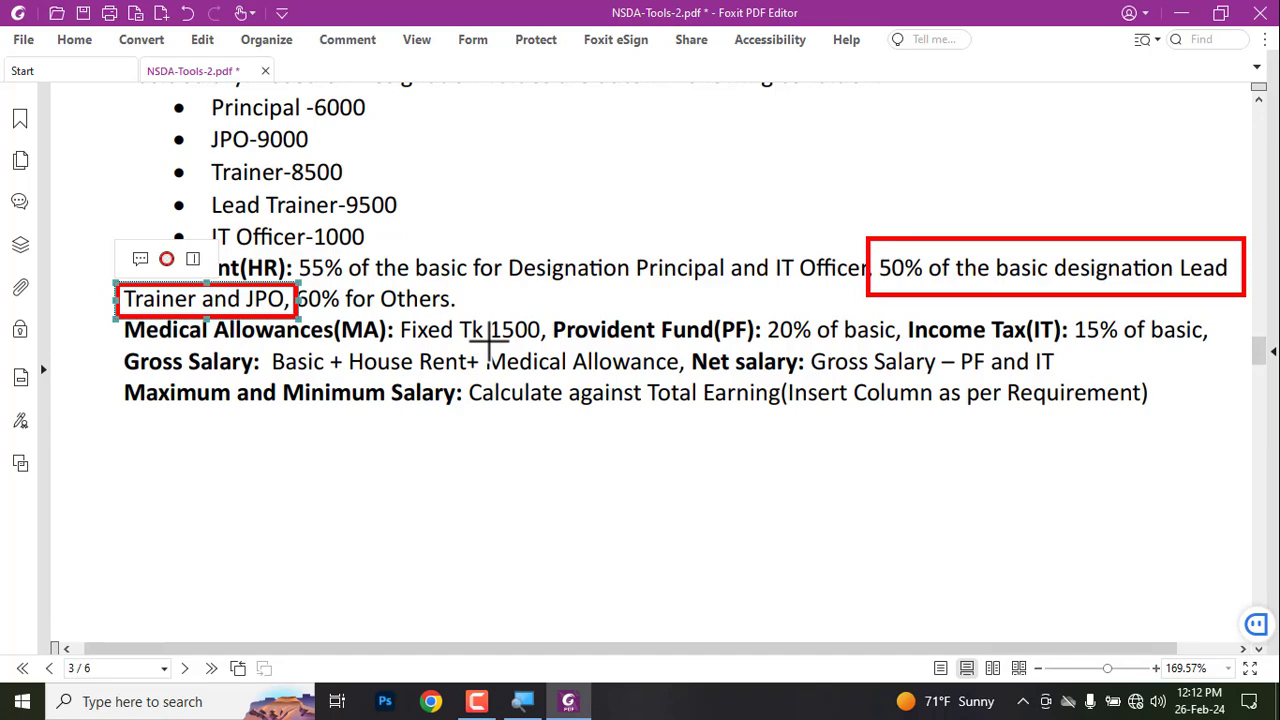
Back in the Excel Salary Sheet, give F4's third IF the test D4="Lead Trainer" and the value-if-true E4*50%, followed by a comma
key("alt+Tab")
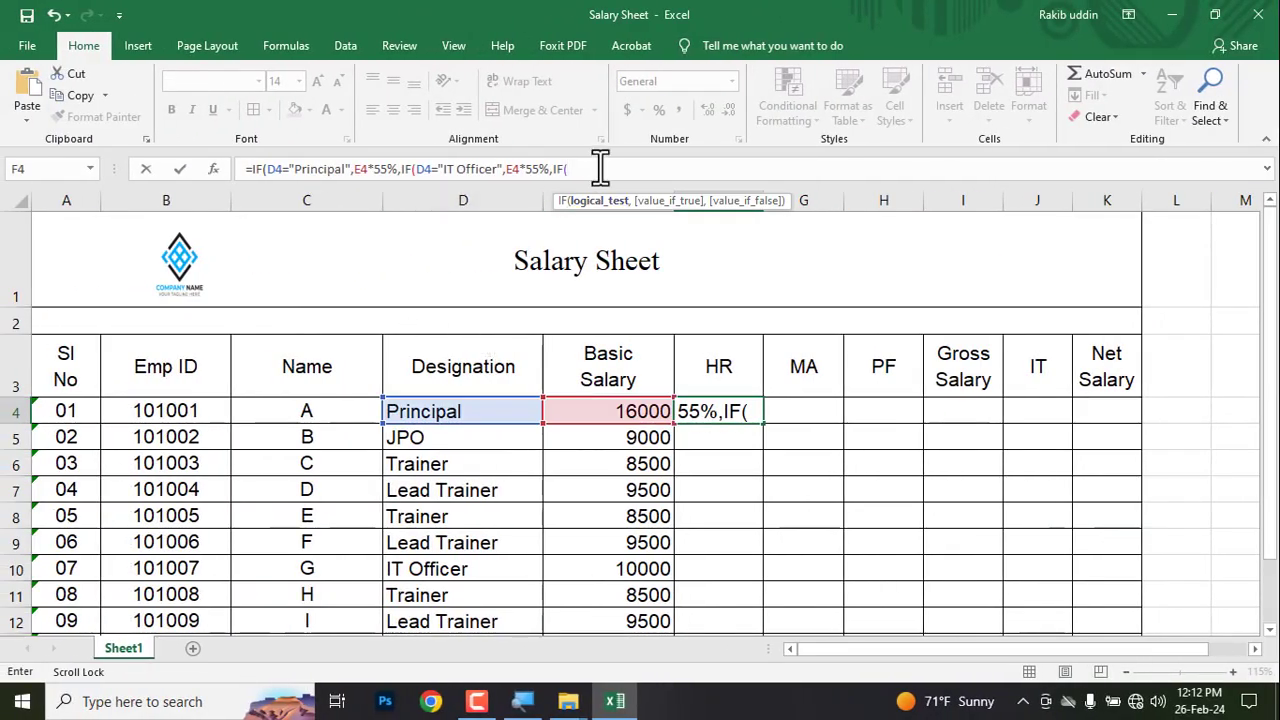
left_click(428, 411)
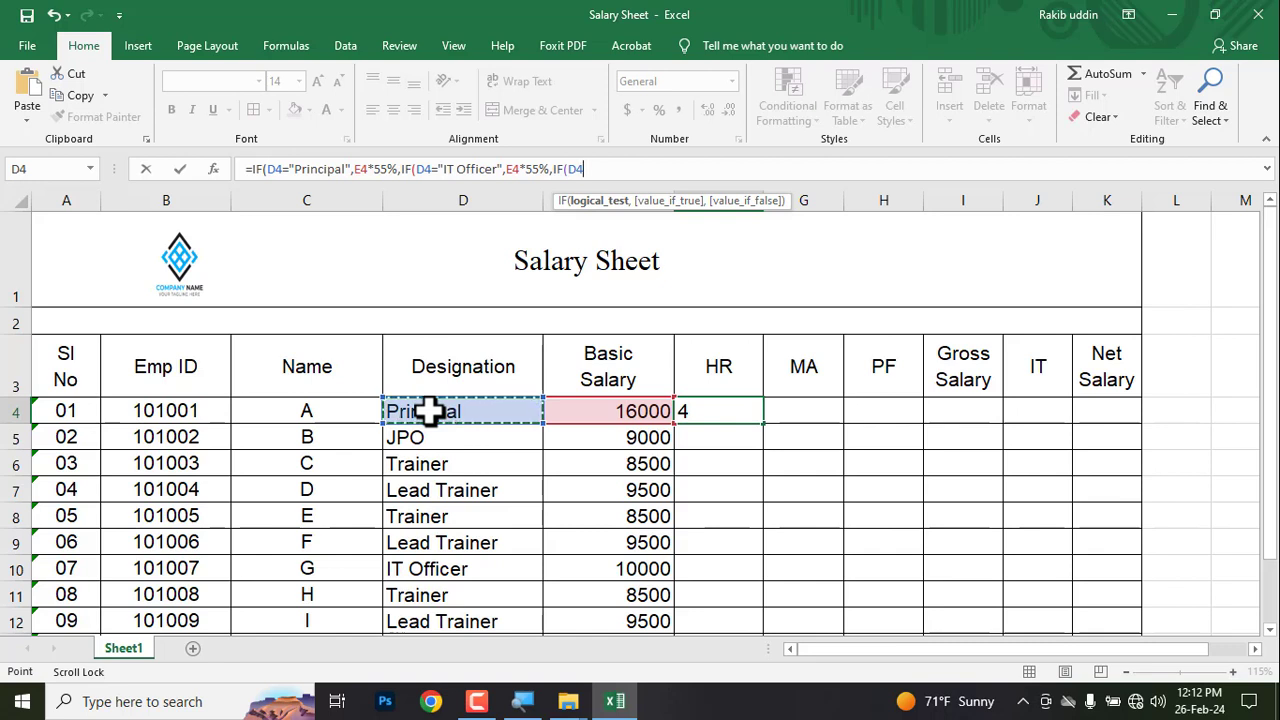
type("=")
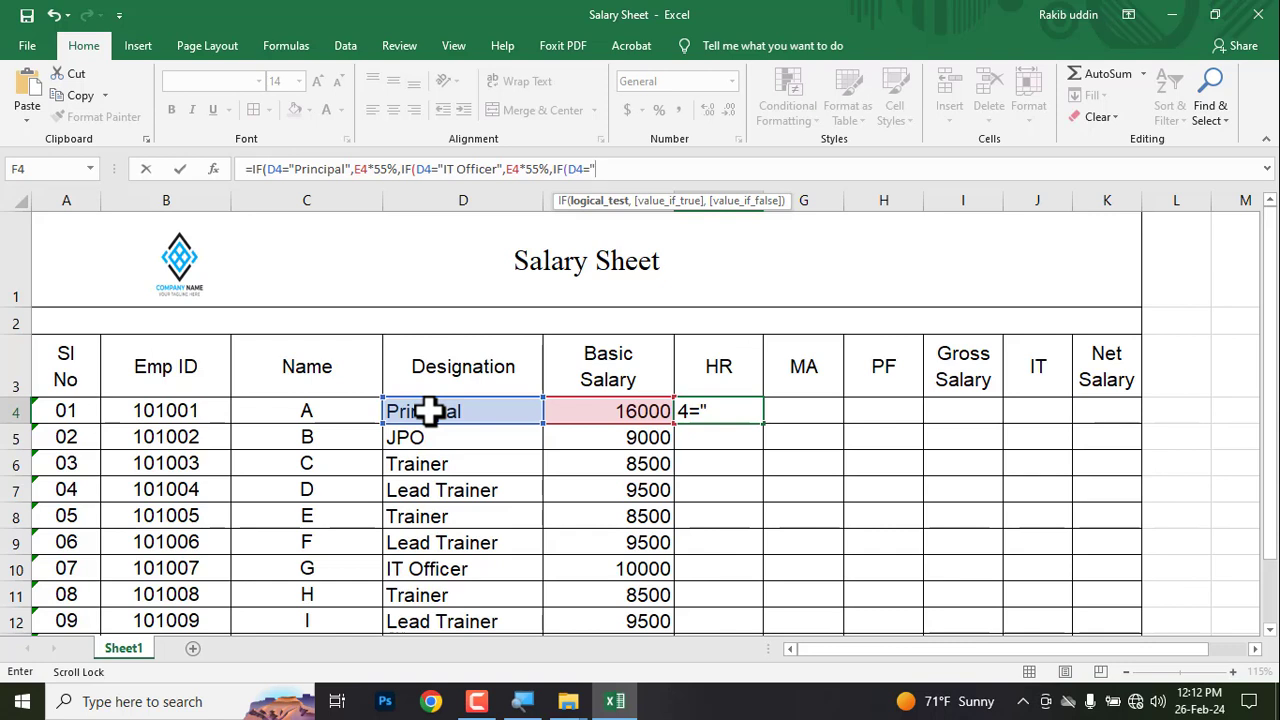
type("\"Lead")
type("Trainer")
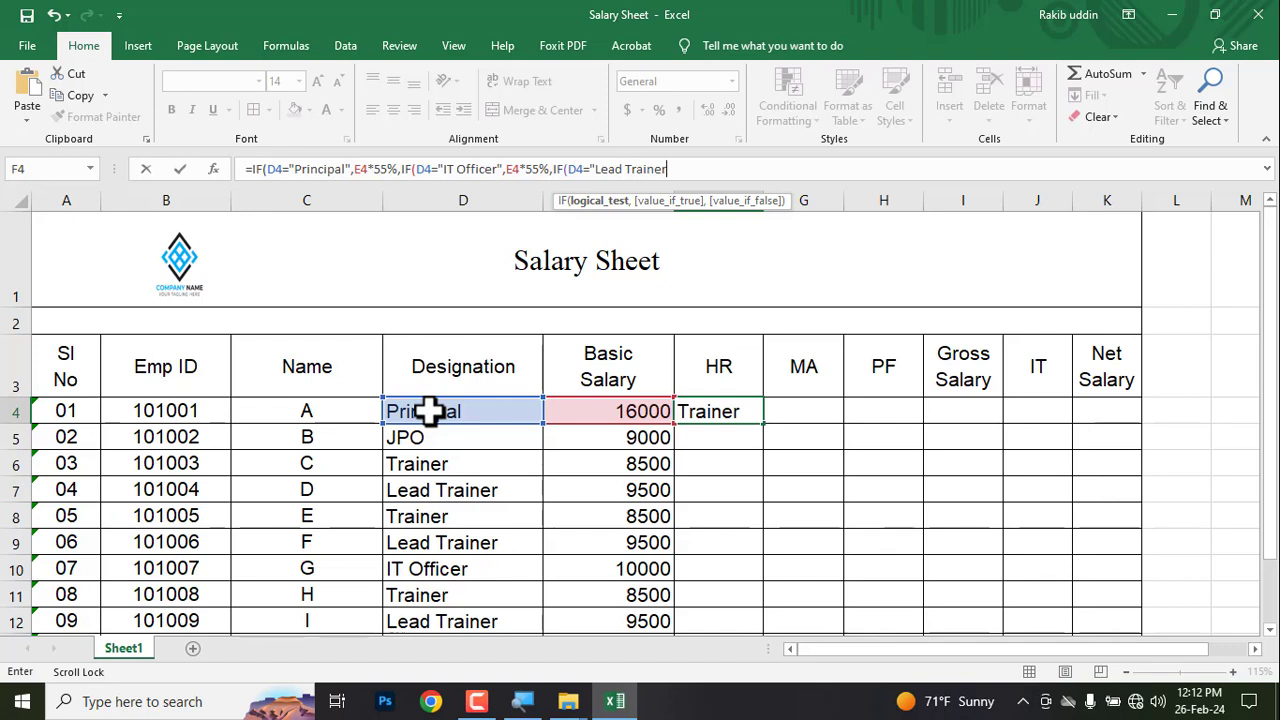
type("\"")
type(",")
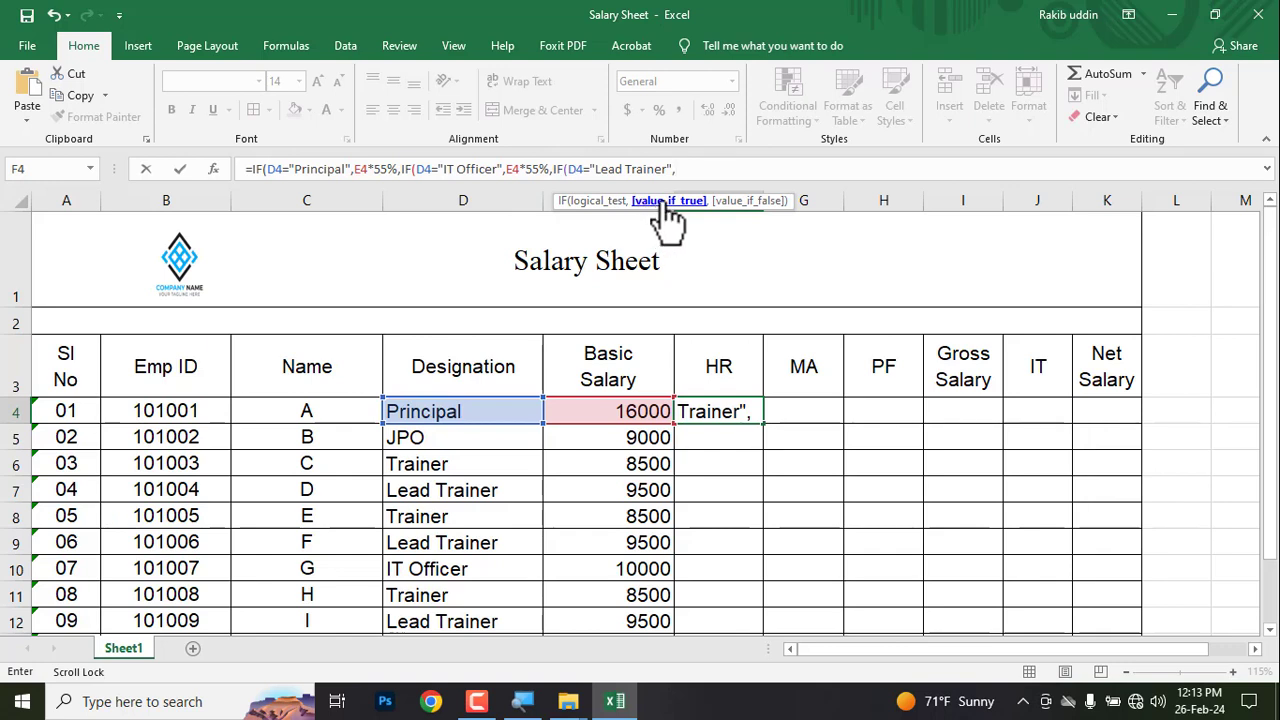
left_click(590, 411)
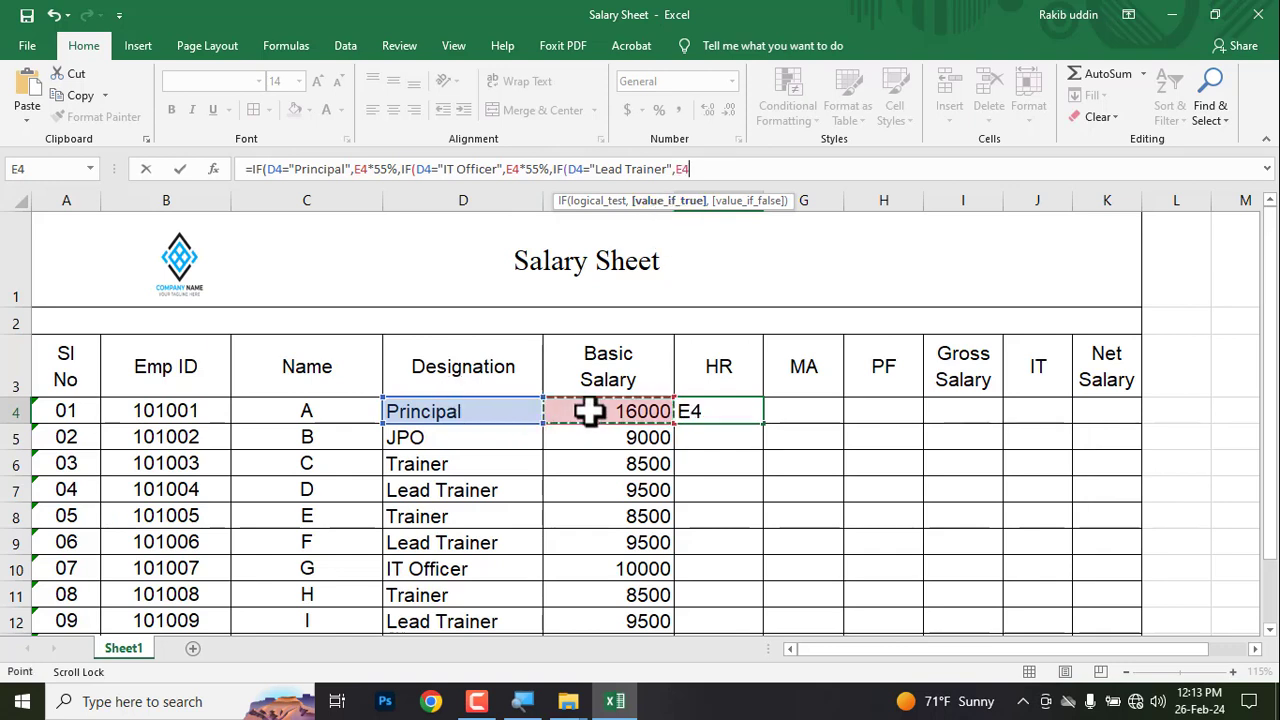
type("*")
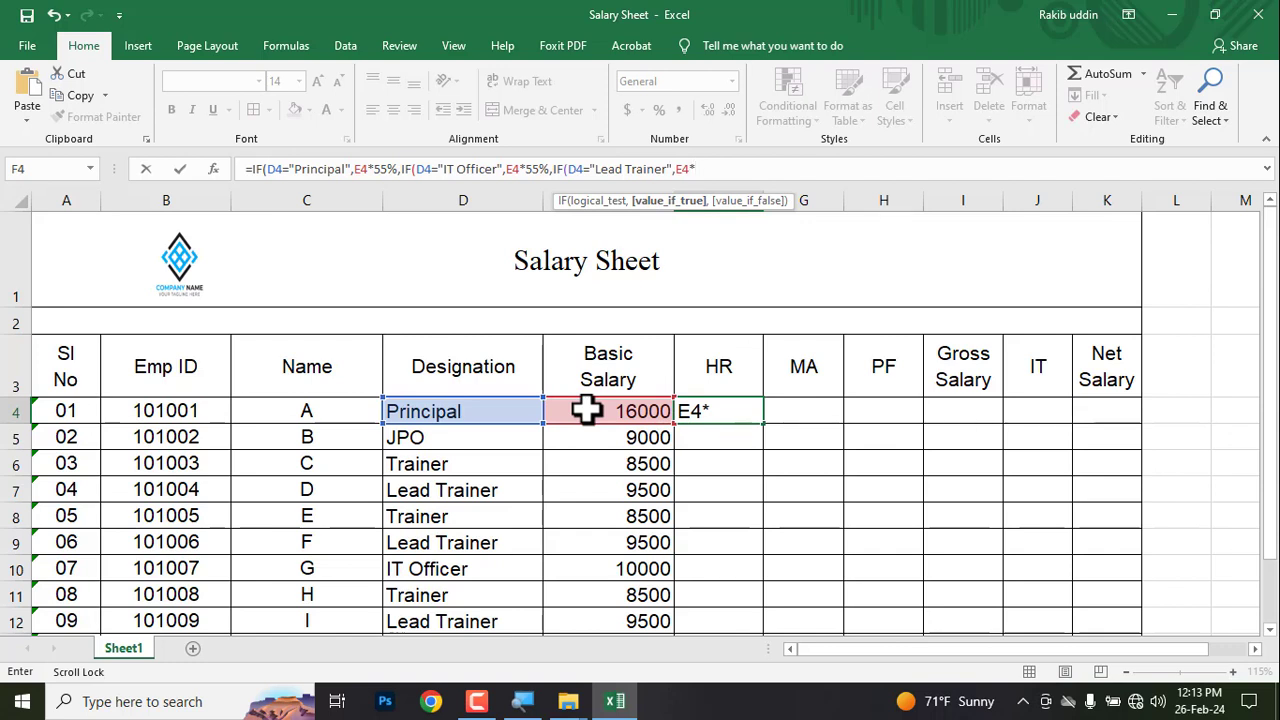
type("50%,")
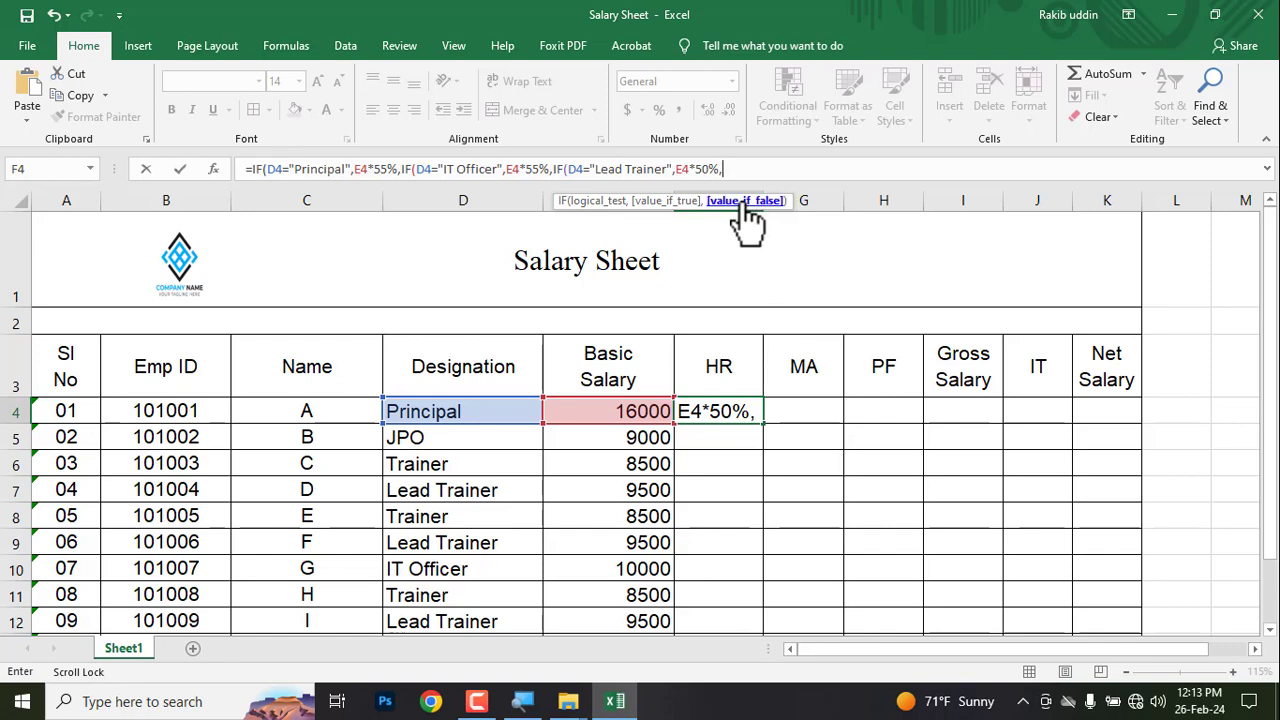
Nest a fourth IF in F4's formula with the test D4="JPO" and the value-if-true E4*50%, followed by a comma
type("if")
key("Tab")
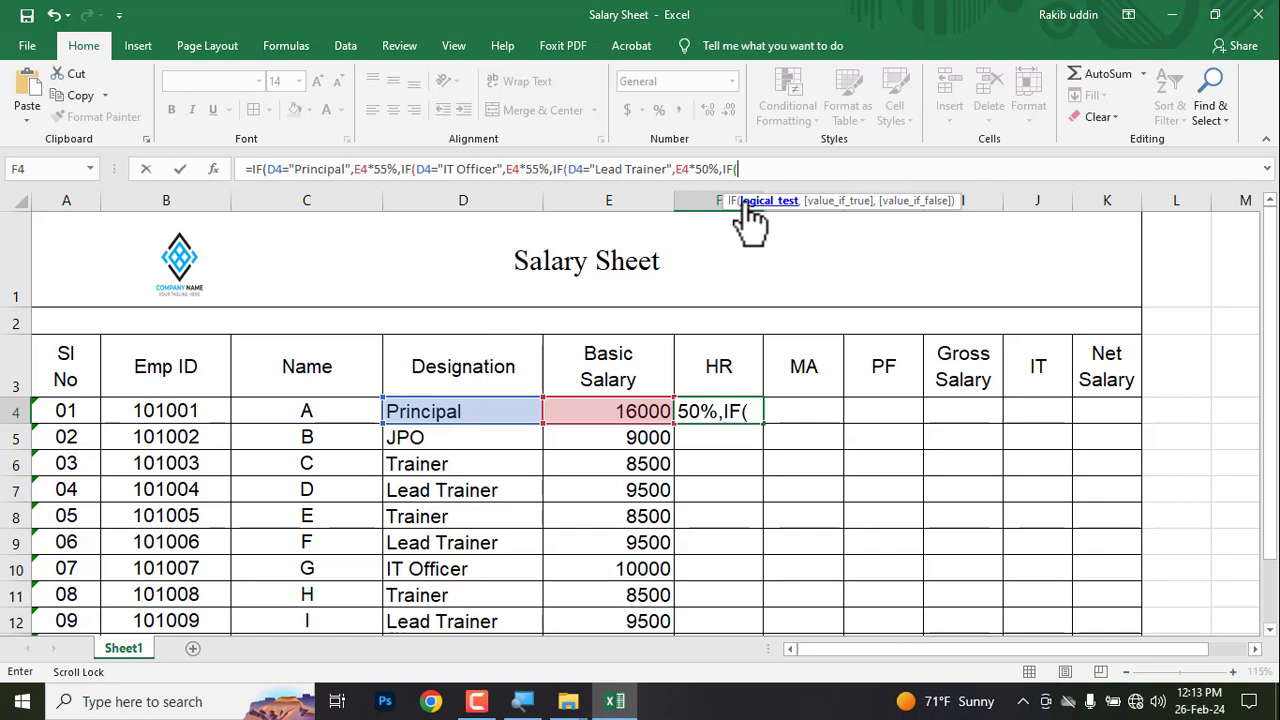
left_click(455, 416)
type("=\"JPO")
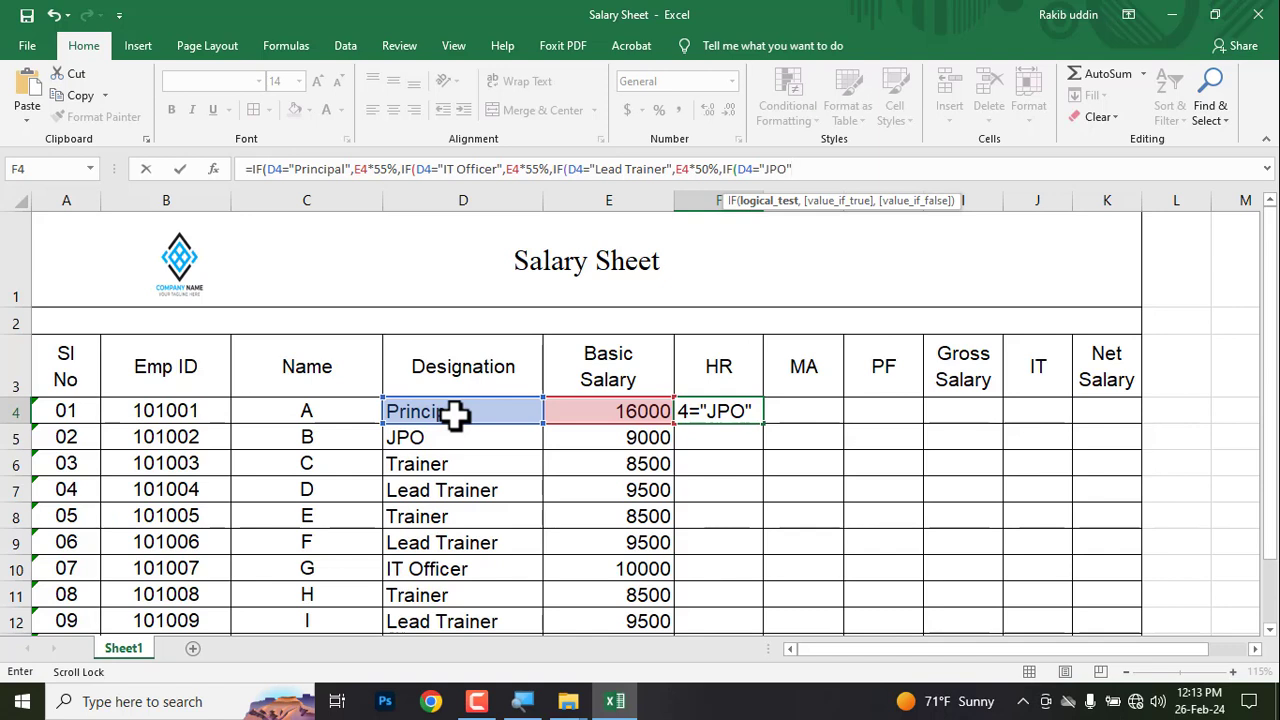
type(",")
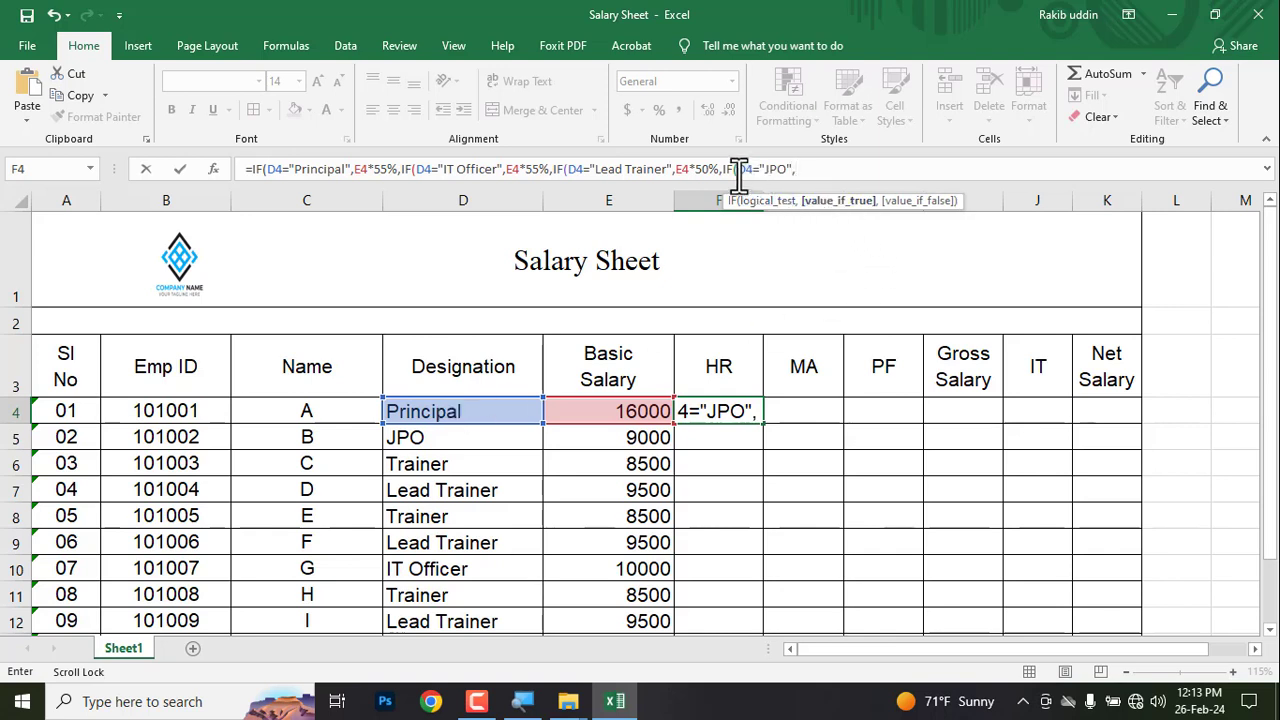
left_click(613, 416)
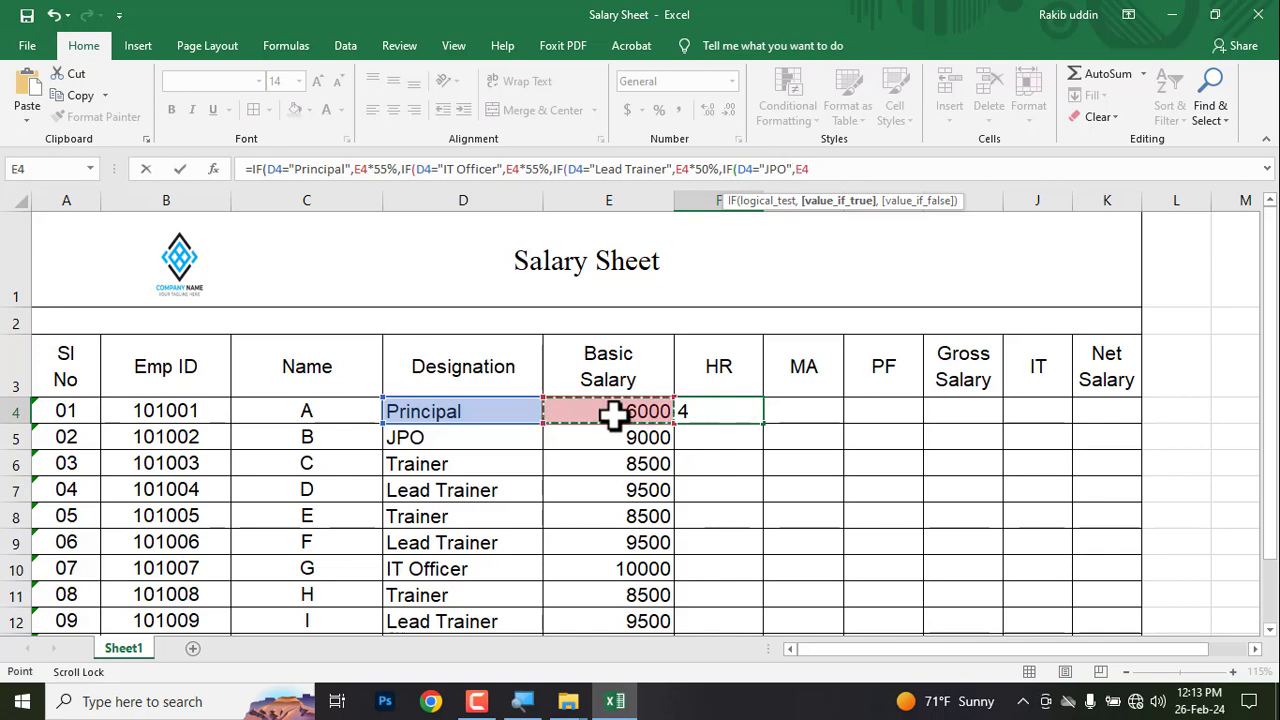
type("*")
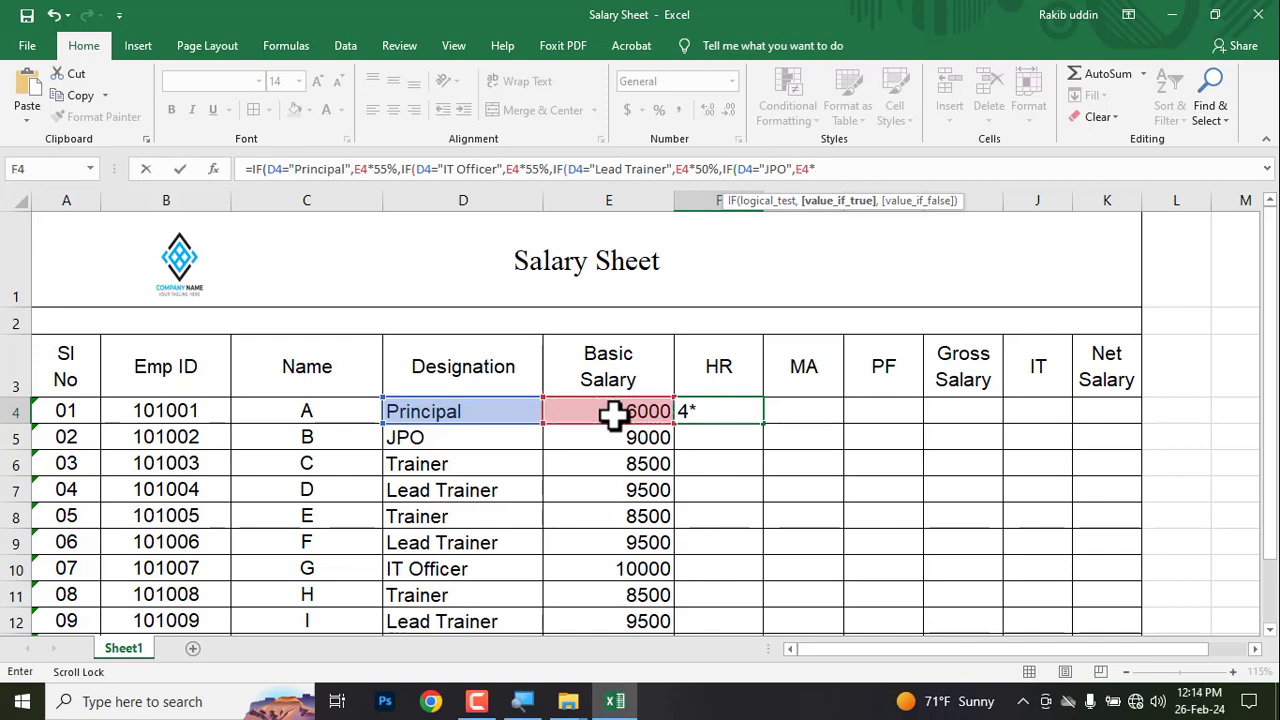
type("50%,")
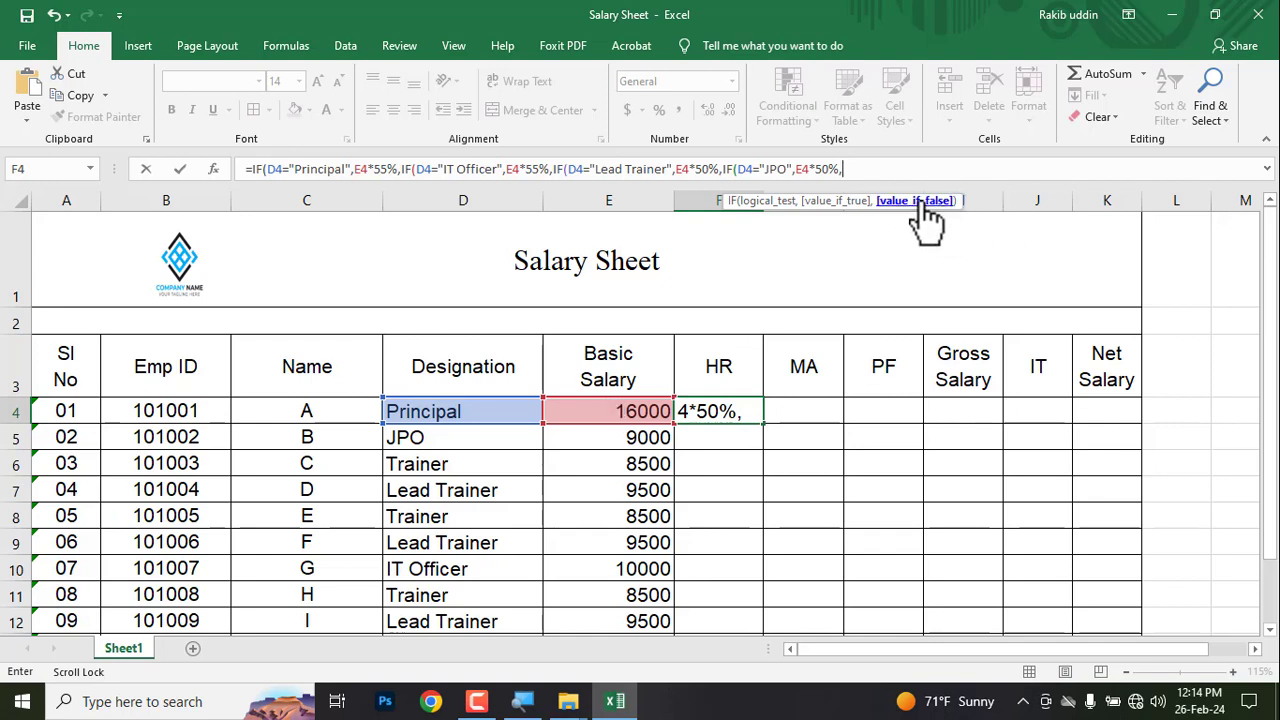
Add E4*60% as the final value-if-false argument and enter F4's formula, accepting the suggested correction that adds the closing parentheses
left_click(620, 410)
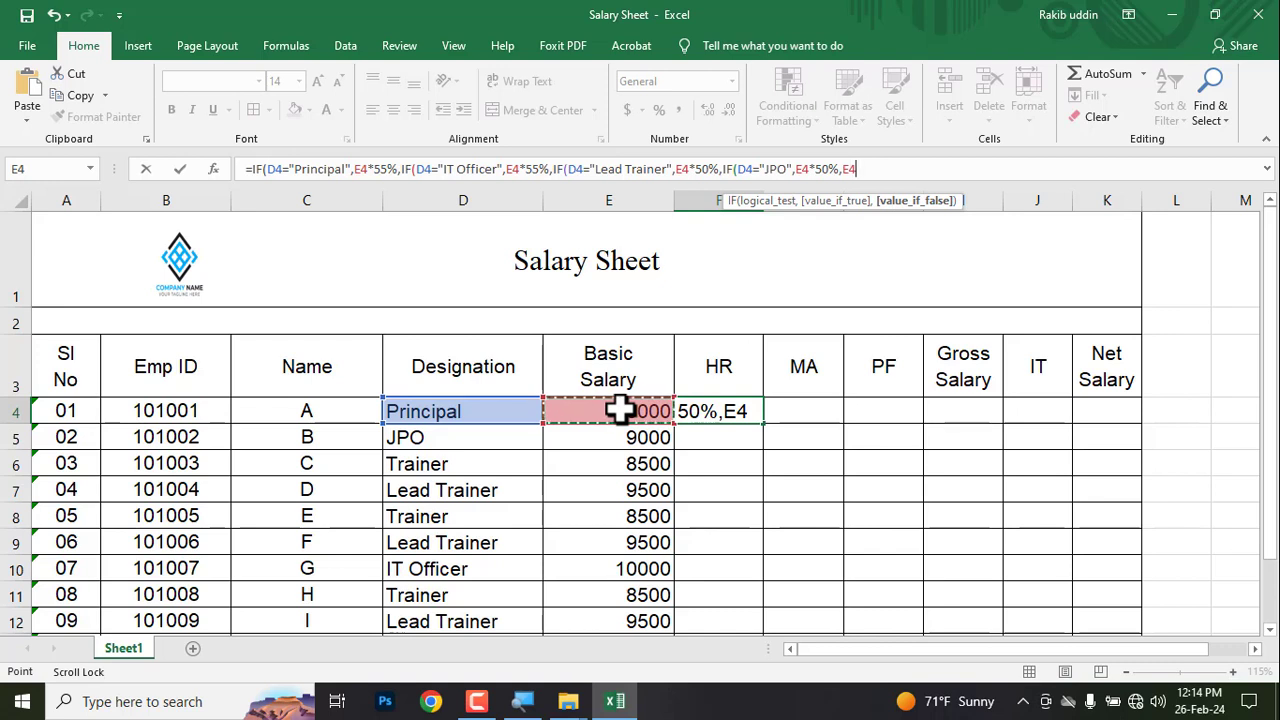
type("*60")
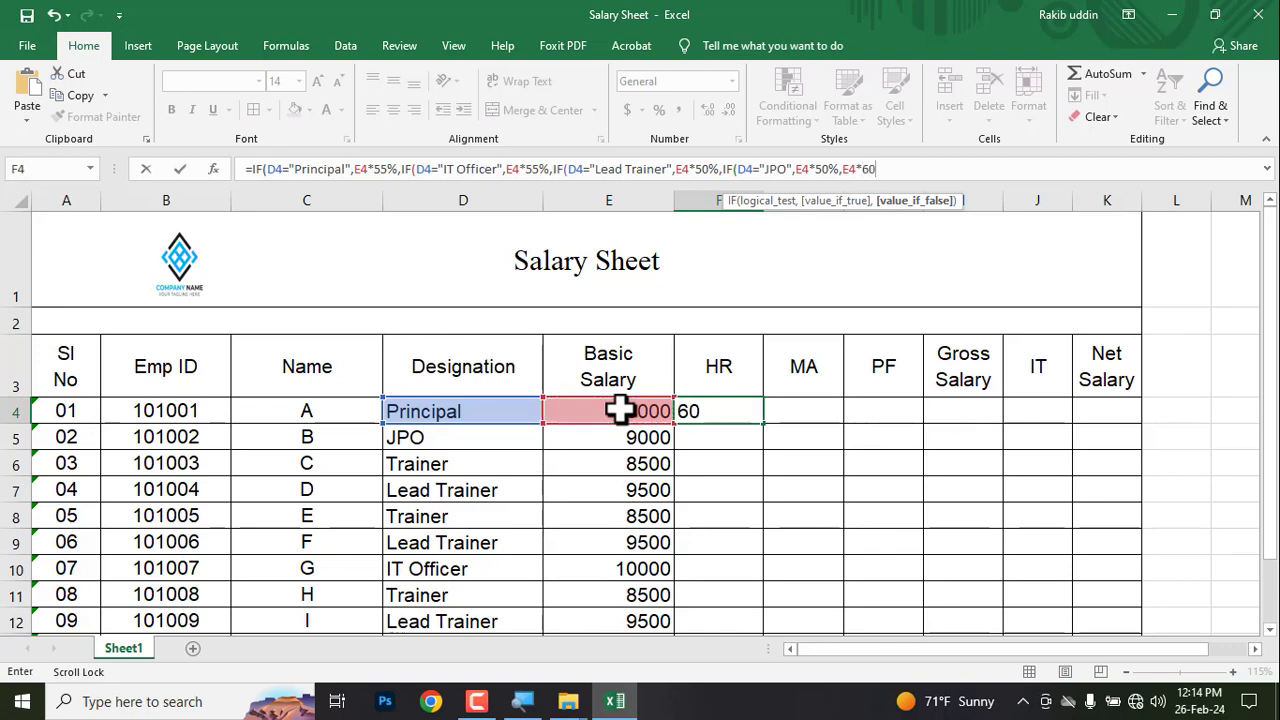
type("%")
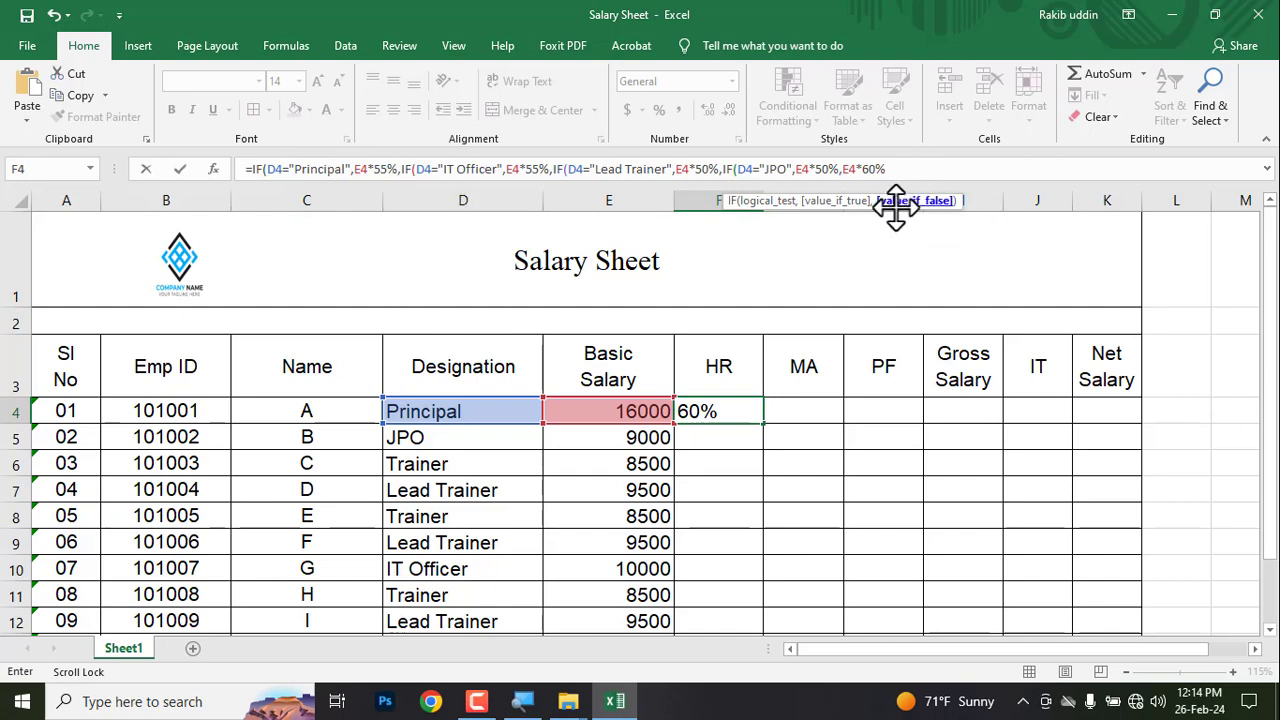
key("Return")
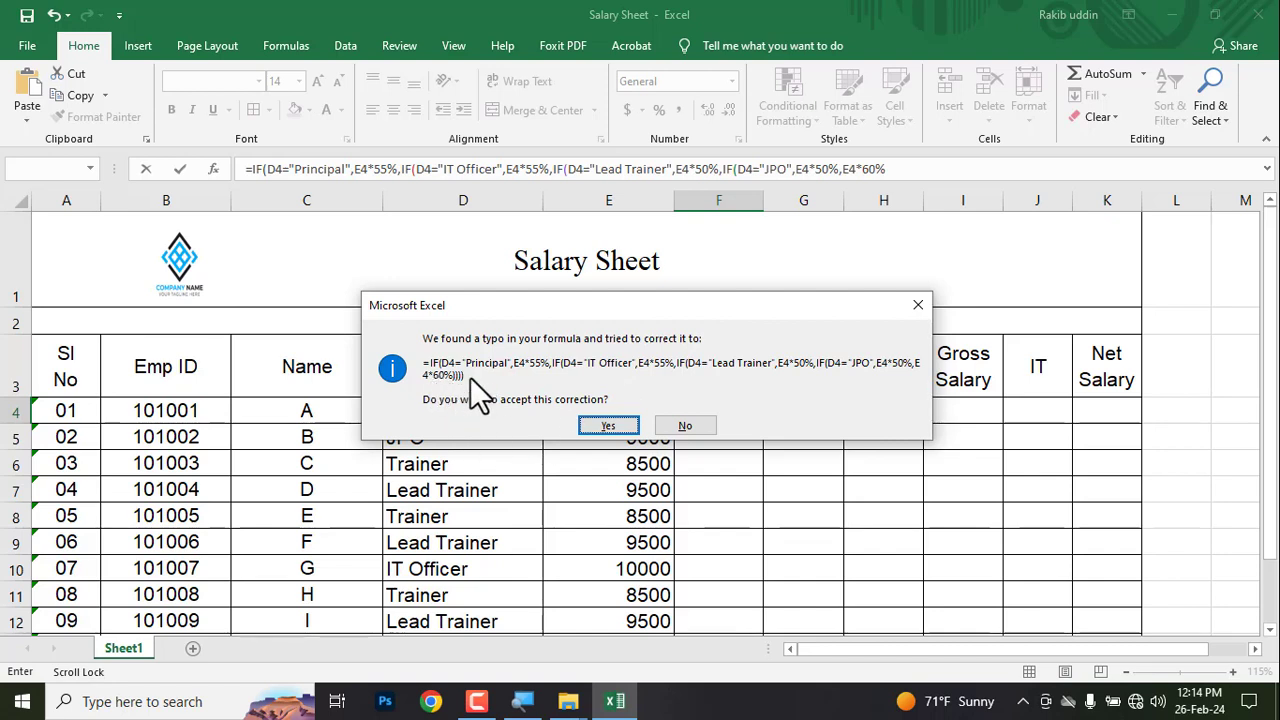
left_click(591, 426)
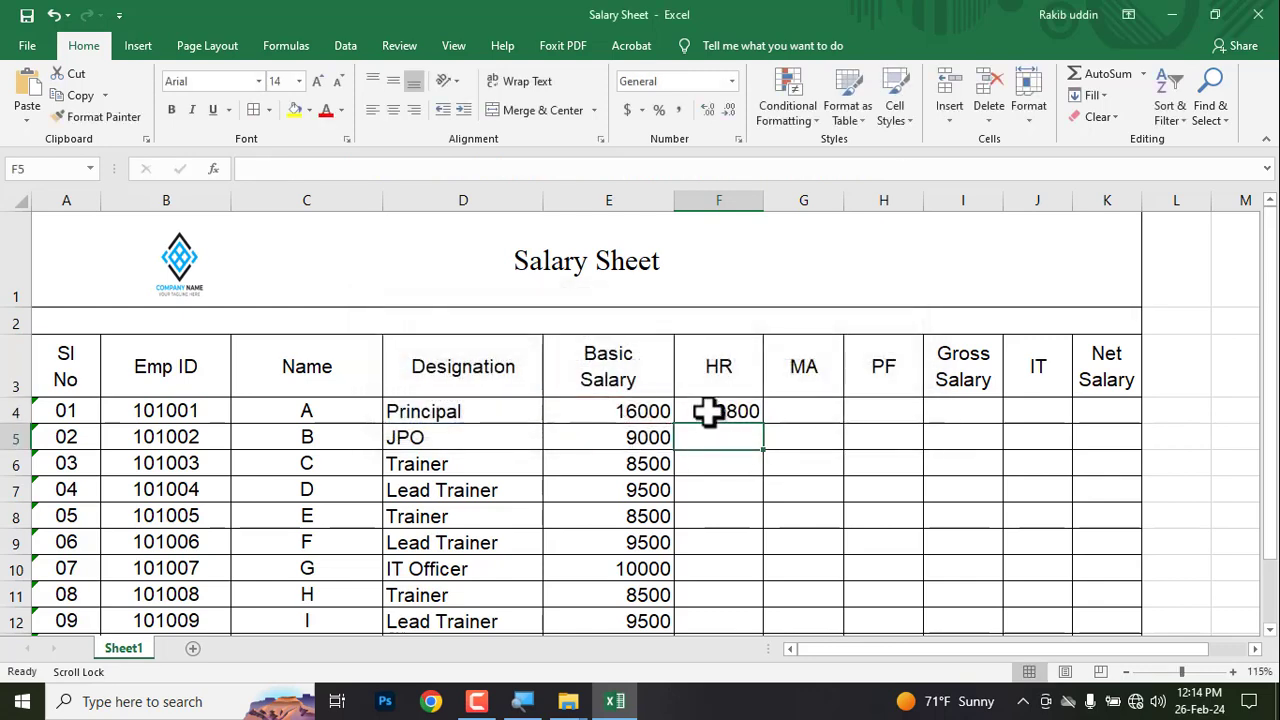
Fill the house rent formula from F4 down the HR column to F13
scroll(710, 420, "down", 1, "ctrl")
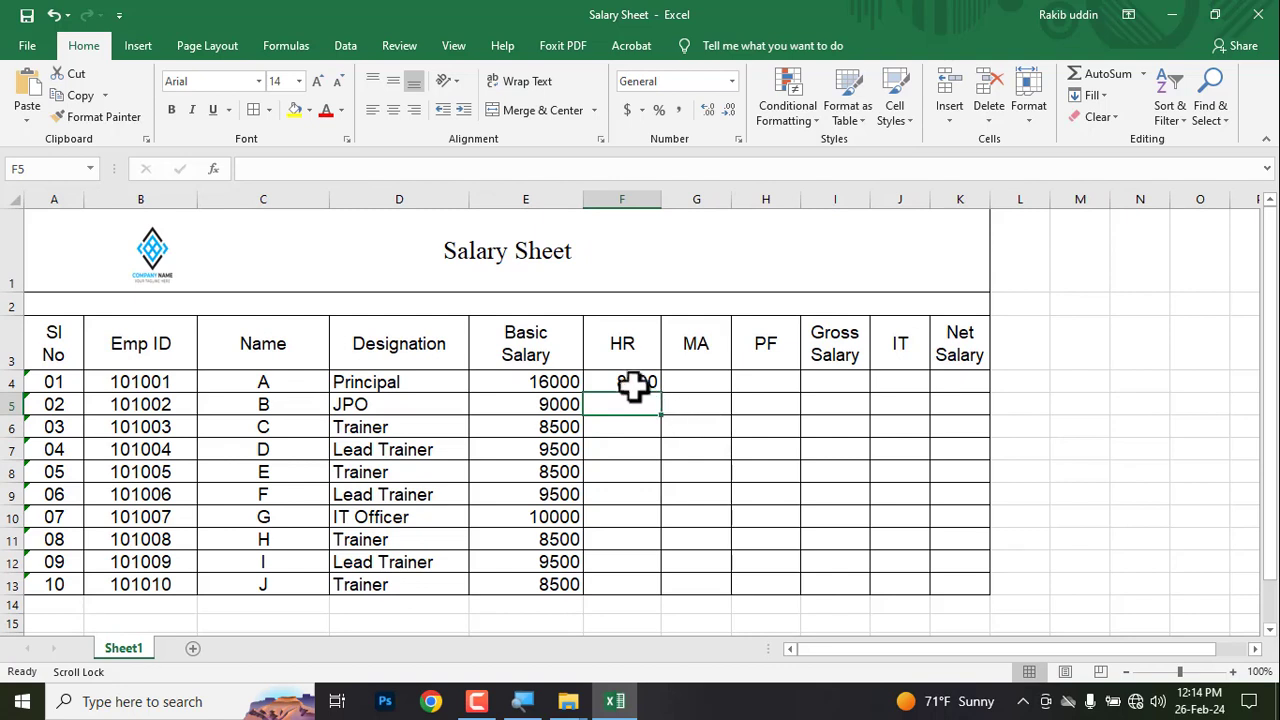
left_click(633, 388)
left_click_drag(661, 393, 663, 591)
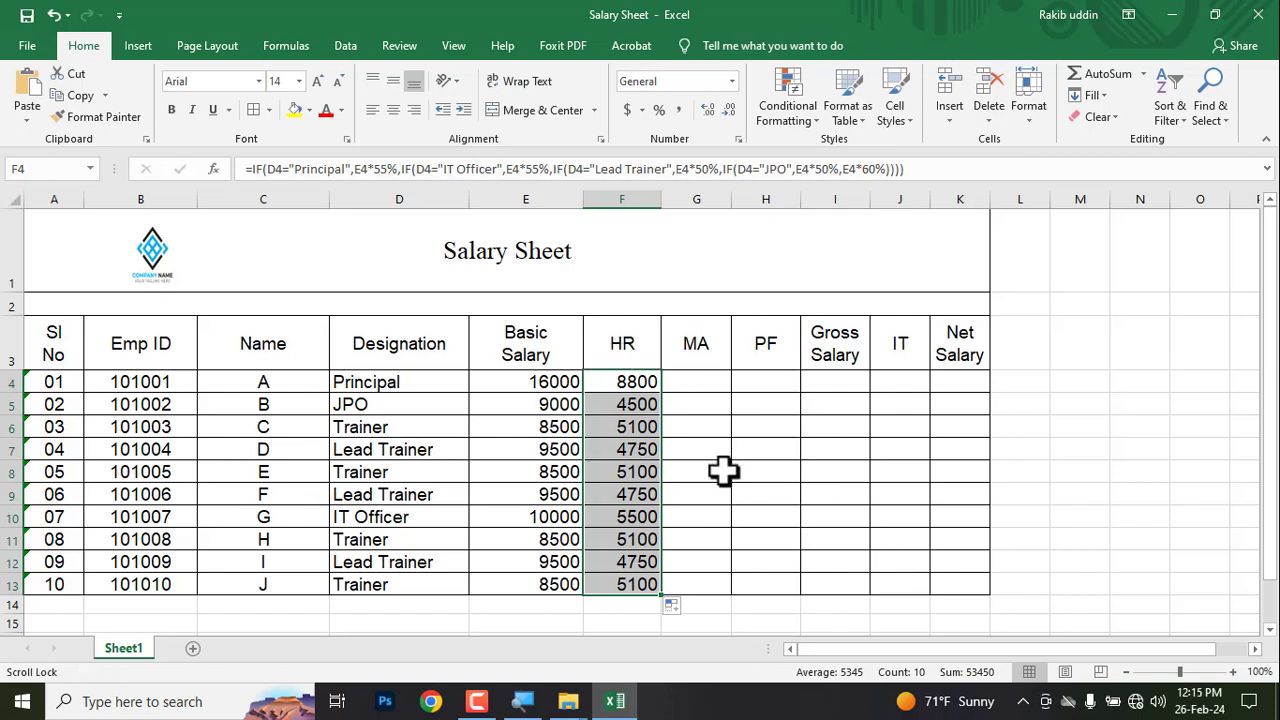
In the Foxit PDF, replace the red rectangles around the 50% house rent condition with one around the Medical Allowances(MA) rule
key("super+Down")
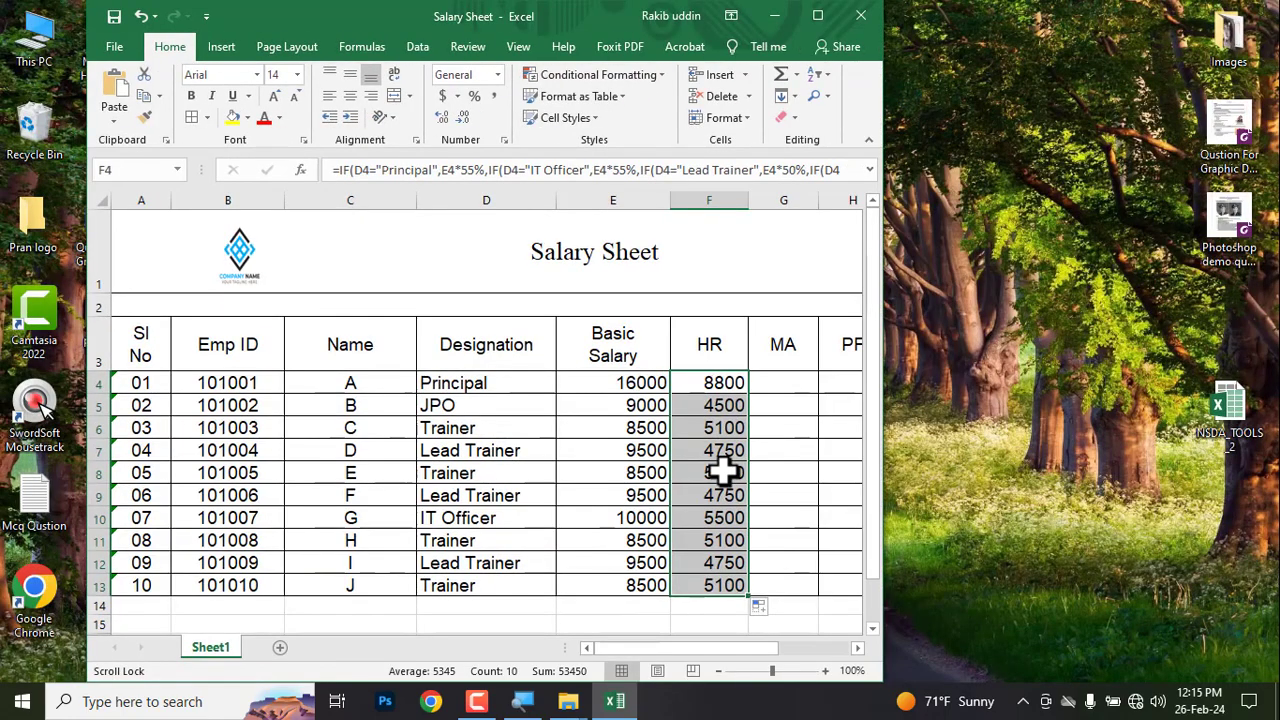
left_click(817, 17)
key("alt+Tab")
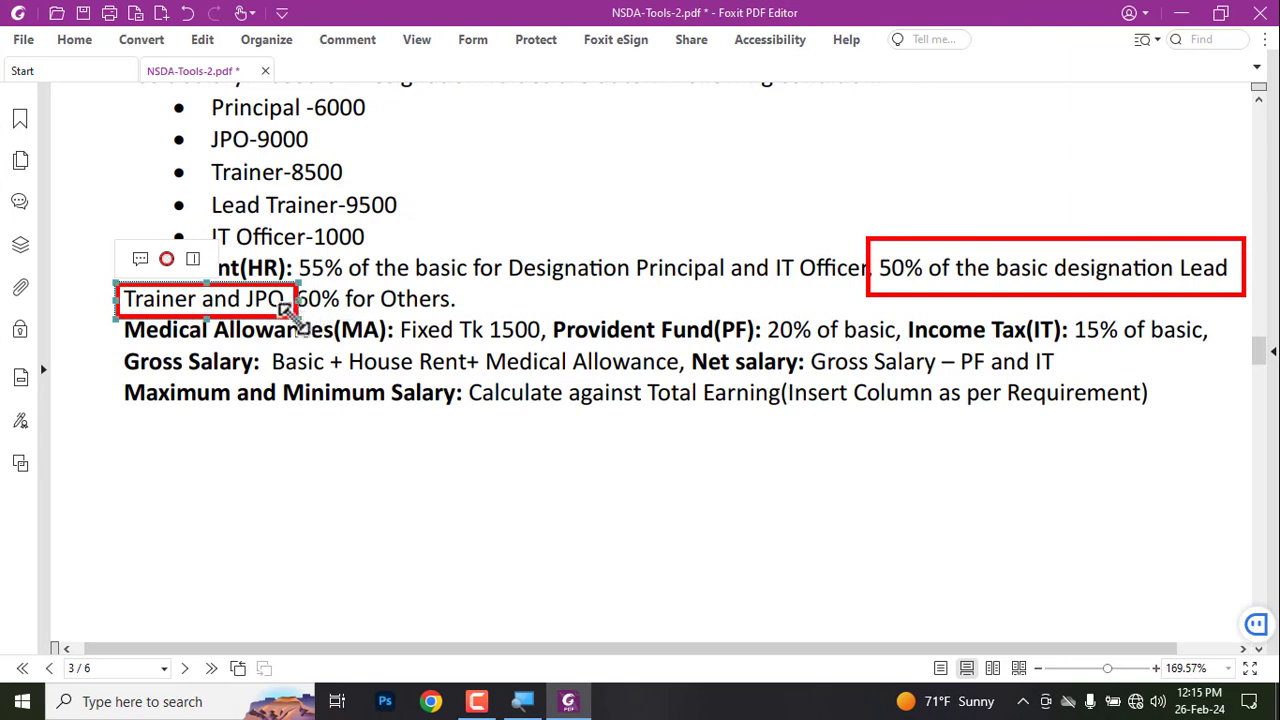
key("Delete")
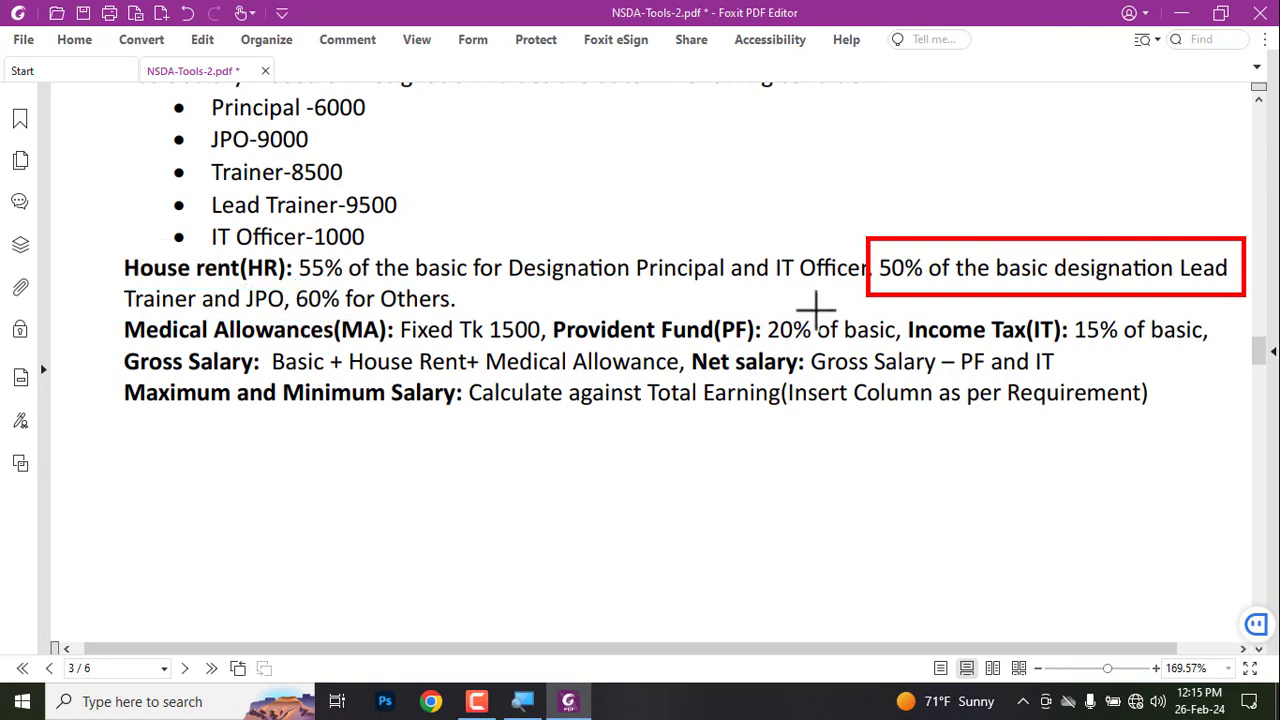
left_click(888, 293)
key("Delete")
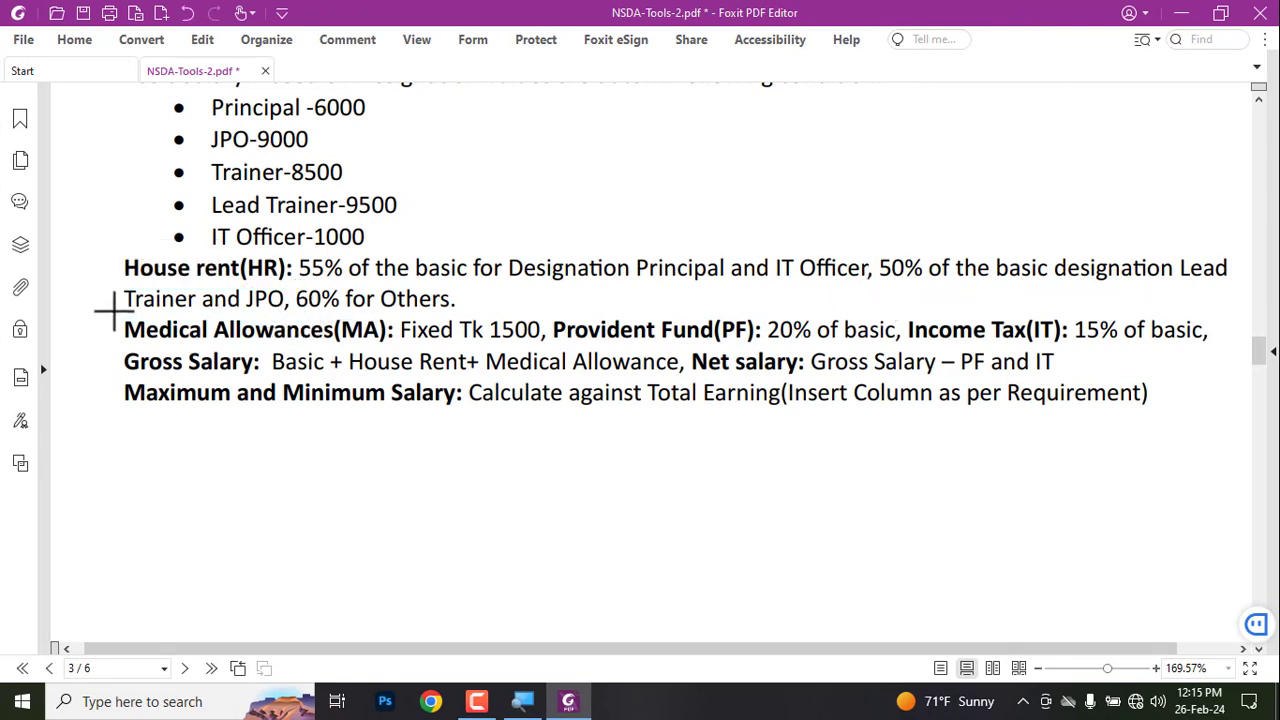
mouse_move(114, 316)
left_mouse_down()
mouse_move(386, 349)
mouse_move(551, 347)
left_mouse_up()
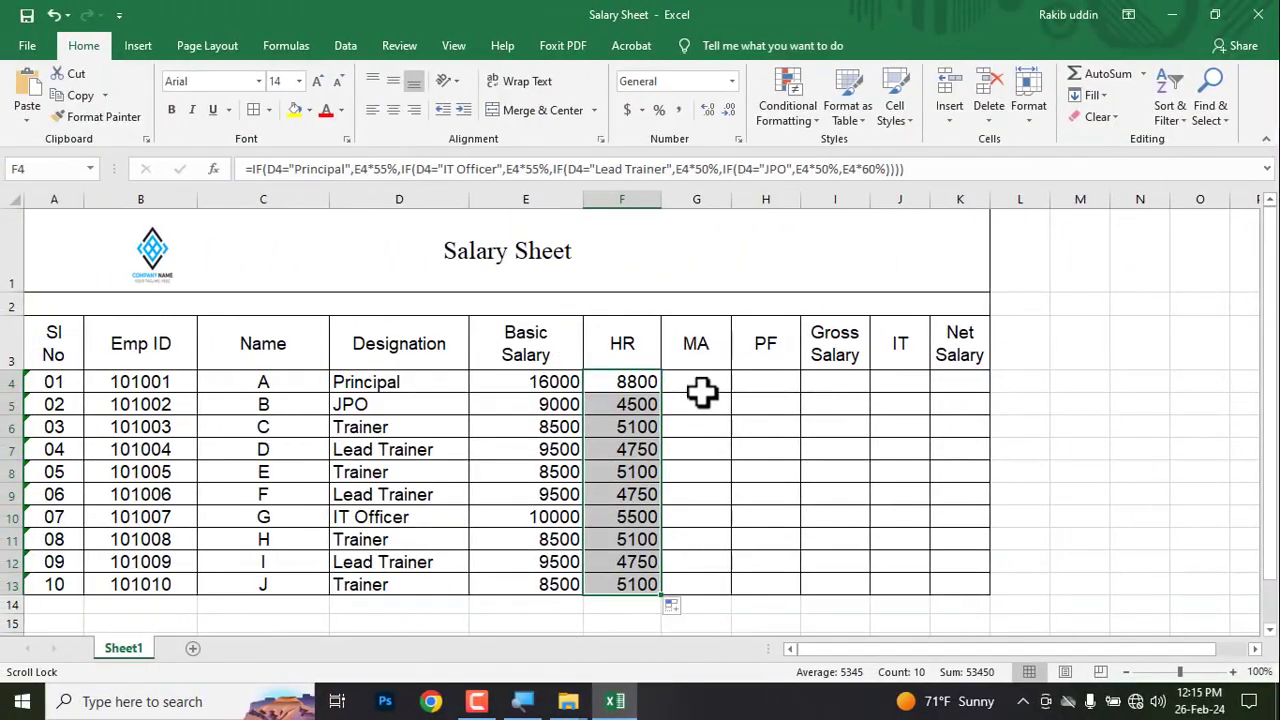
Back in the Excel Salary Sheet, enter 1500 in G4 and fill it down the MA column to G13
left_click(703, 380)
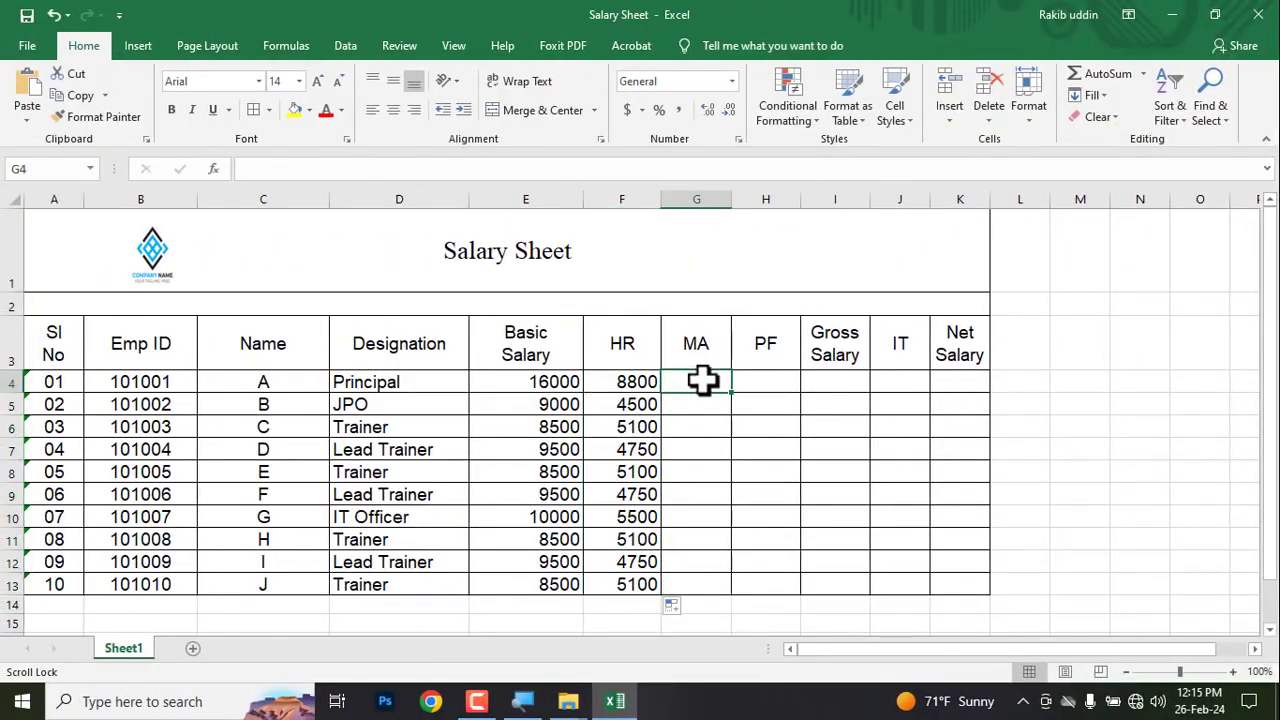
type("1500")
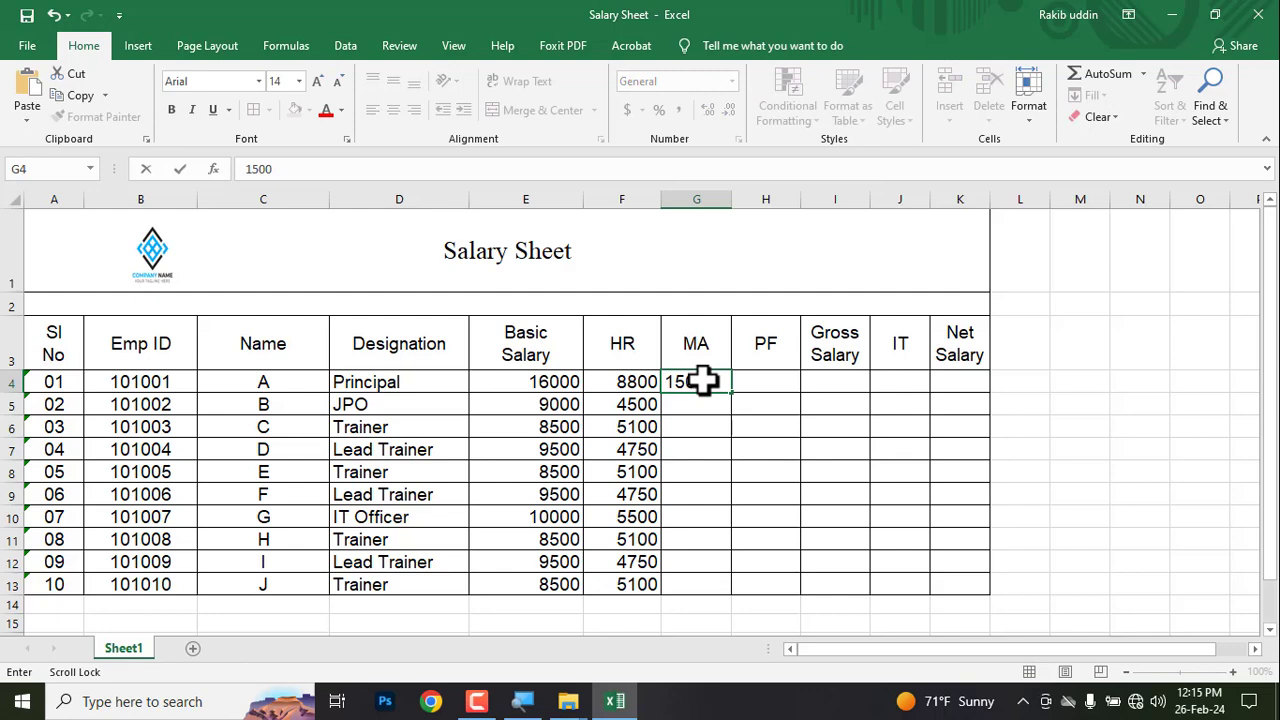
key("ctrl+Return")
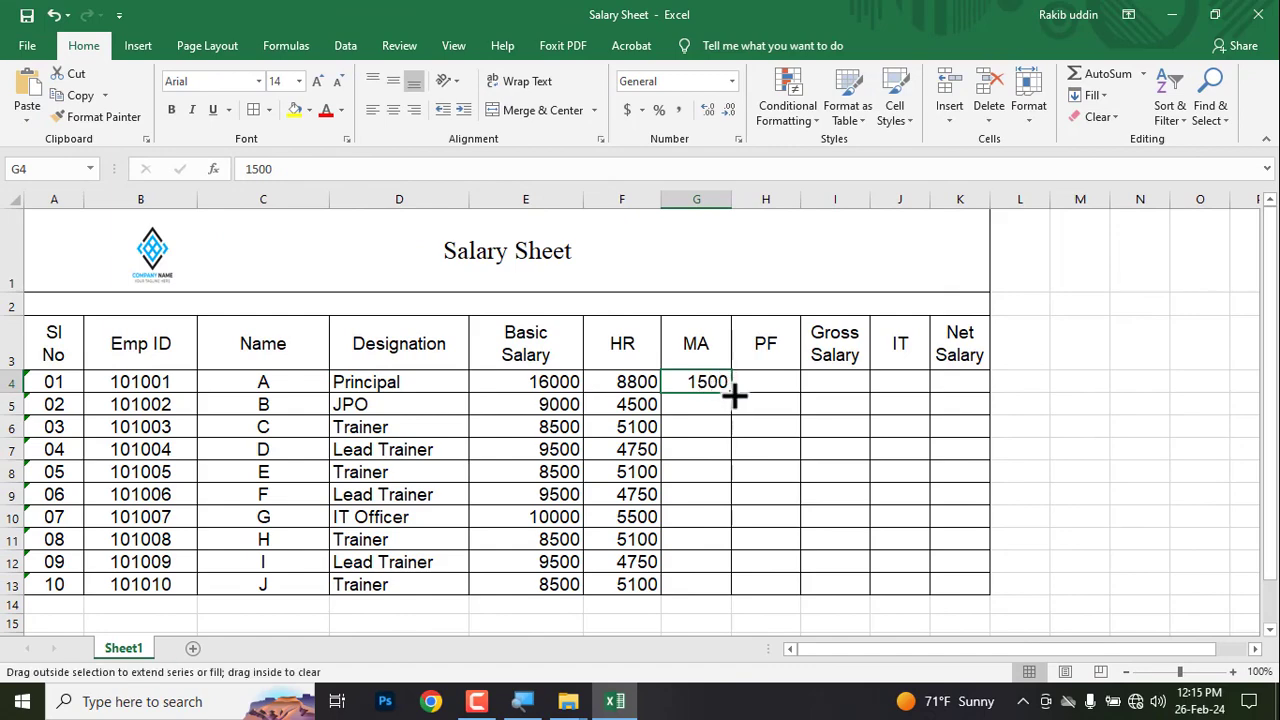
left_click_drag(733, 394, 731, 598)
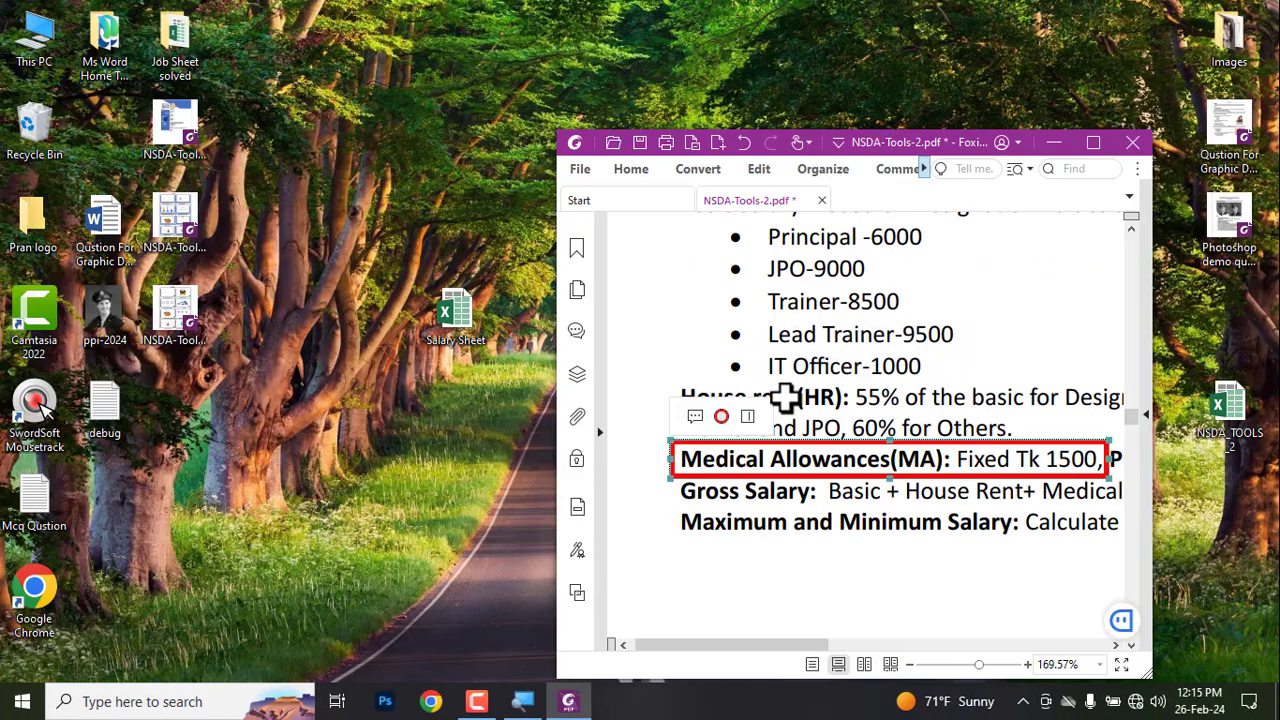
In the Foxit PDF, remove the Medical Allowances rectangle and mark the Provident Fund's "20% of basic" with a red rectangle
left_click(1093, 142)
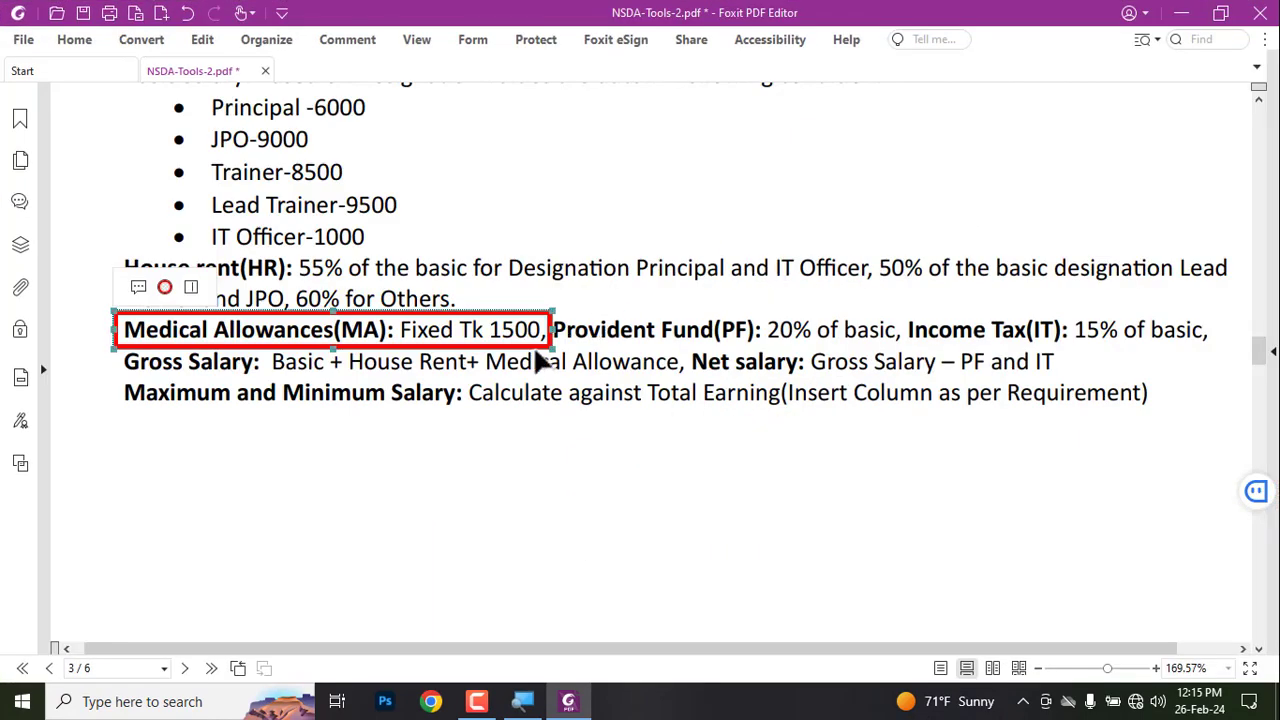
key("Delete")
mouse_move(553, 307)
left_mouse_down()
mouse_move(663, 356)
mouse_move(753, 346)
left_mouse_up()
key("Delete")
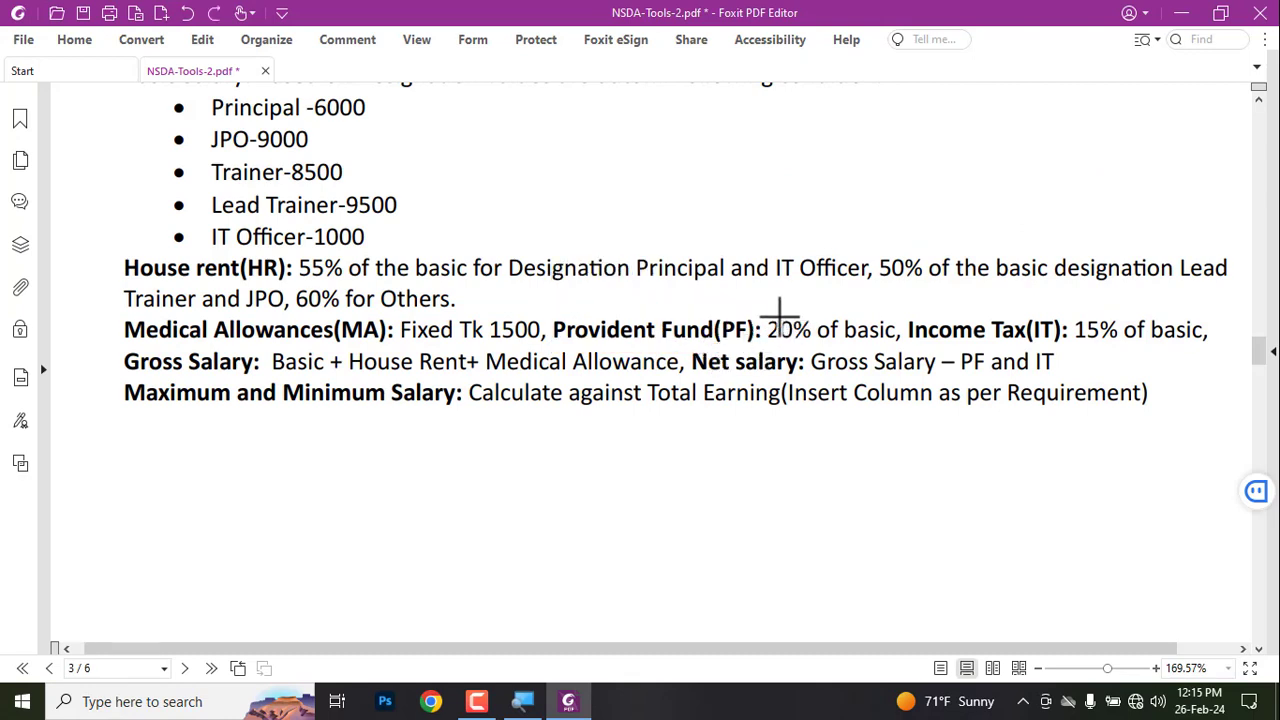
mouse_move(762, 302)
left_mouse_down()
mouse_move(809, 368)
mouse_move(897, 372)
mouse_move(906, 352)
left_mouse_up()
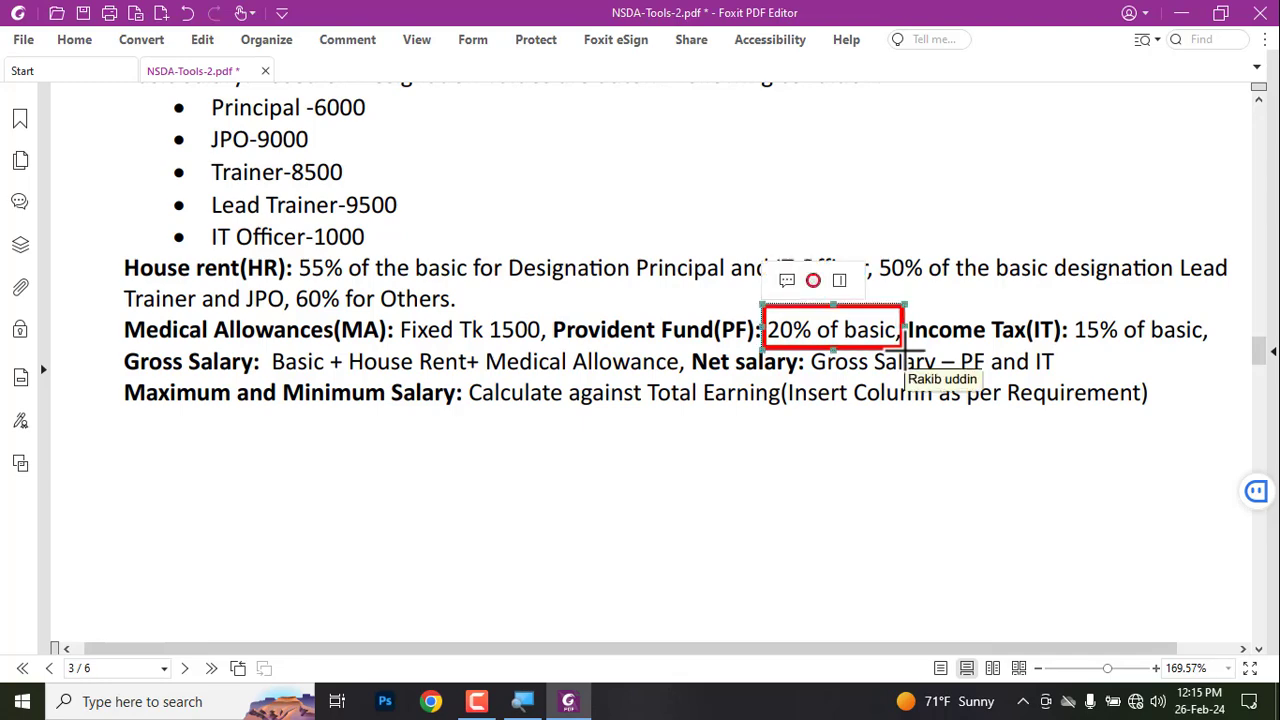
Back in the Excel Salary Sheet, enter the provident fund formula =E4*20% in H4
key("alt+Tab")
left_click(765, 378)
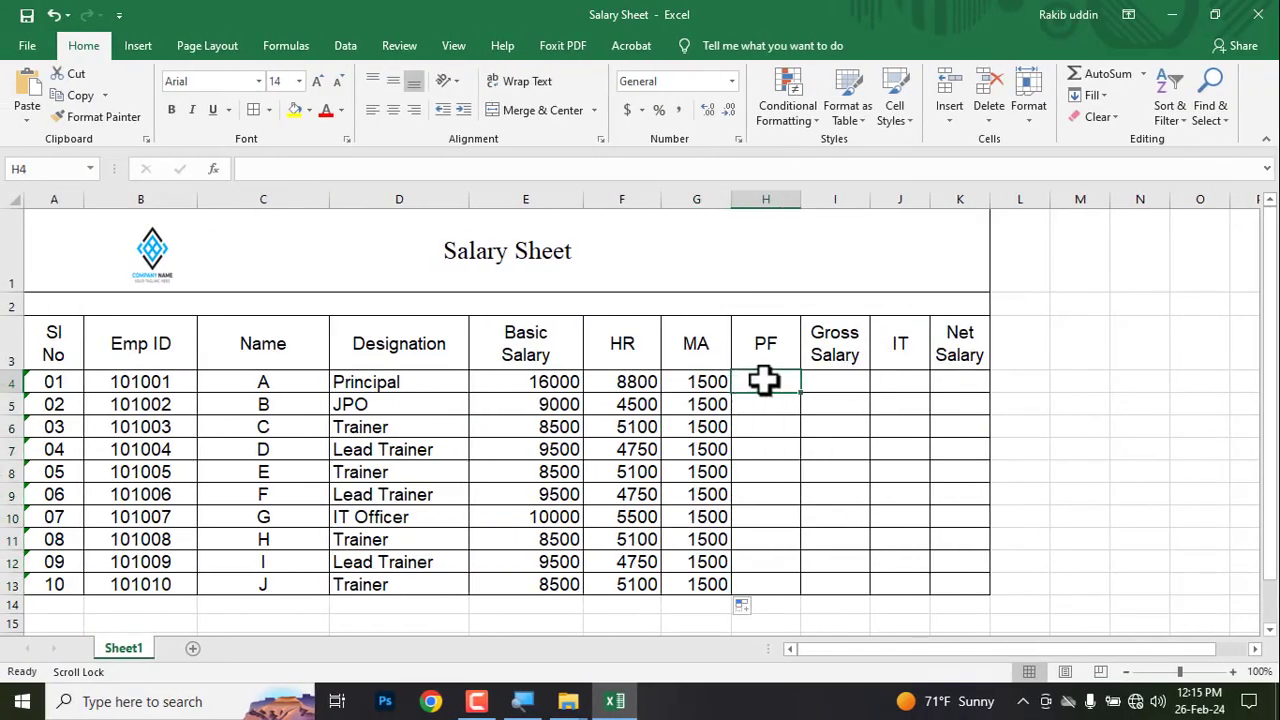
double_click(764, 381)
type("=")
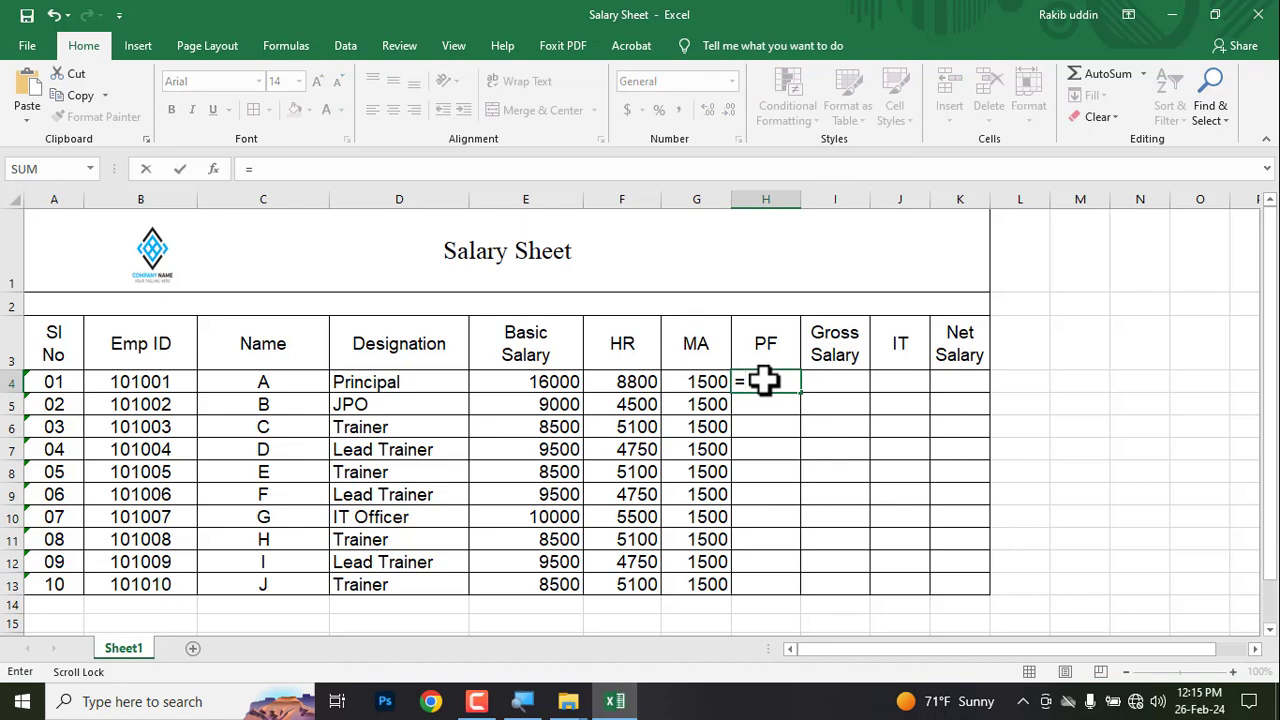
left_click(506, 381)
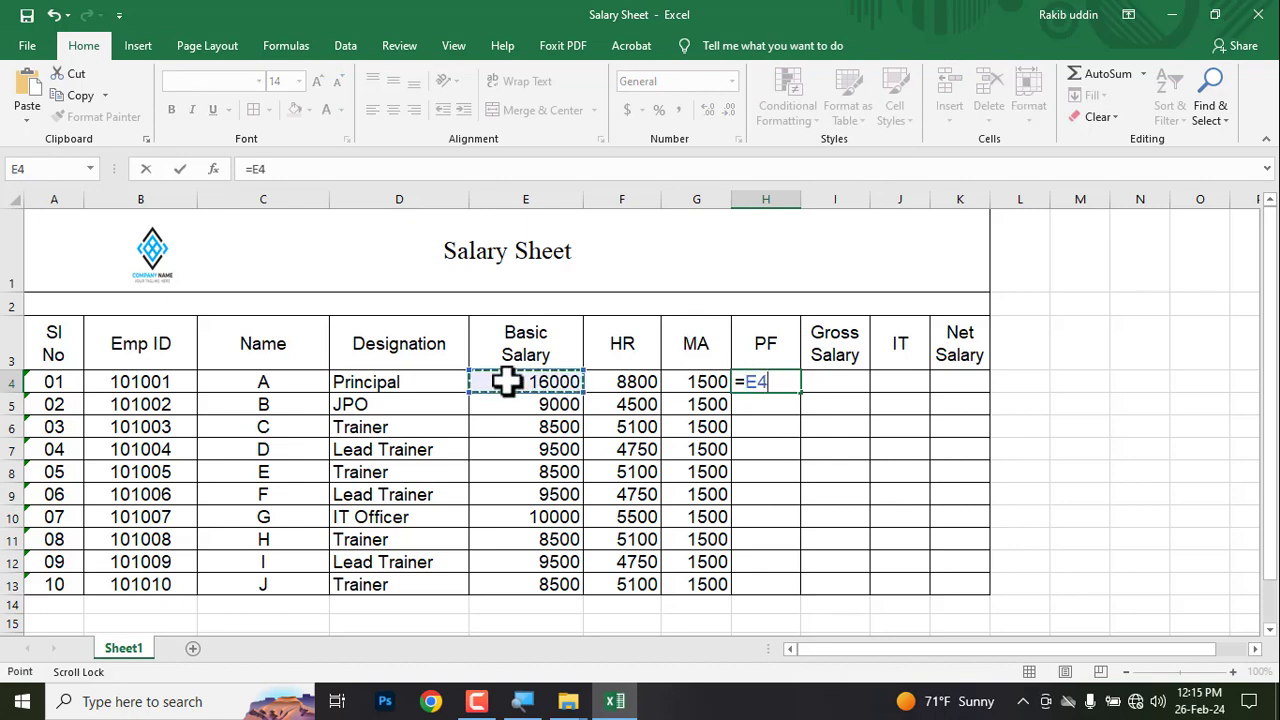
type("*20")
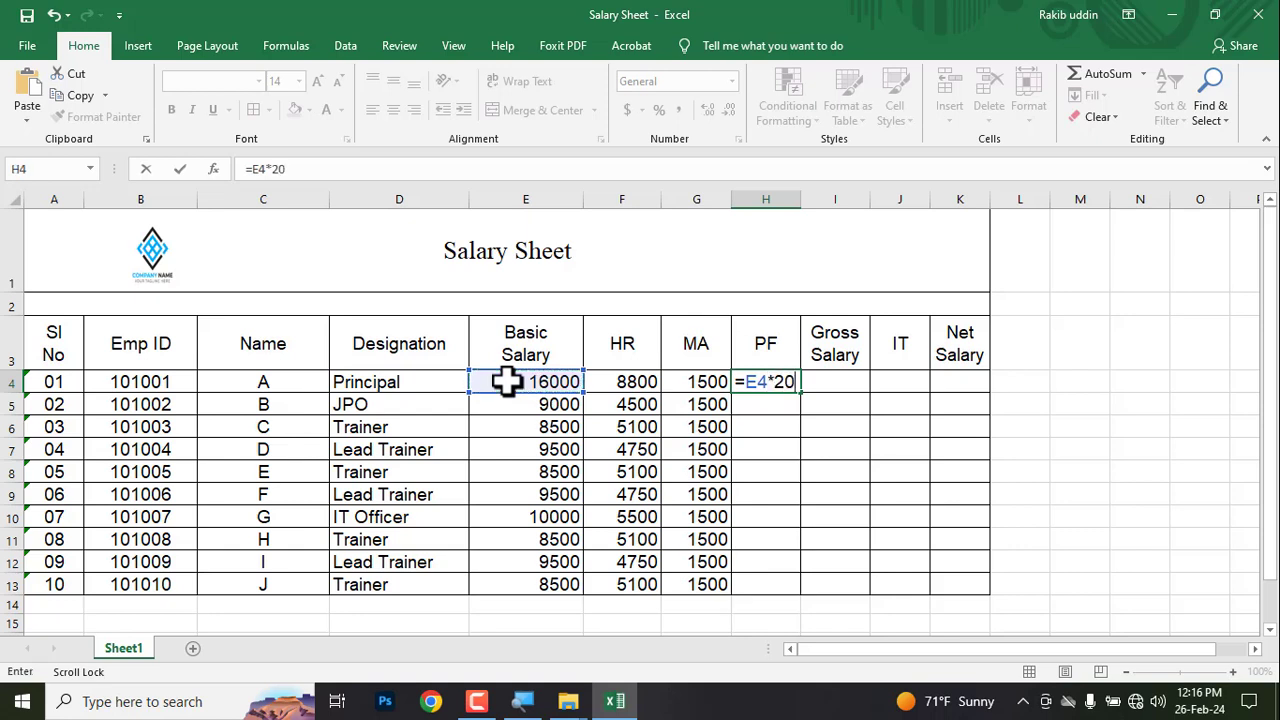
type("%")
key("Return")
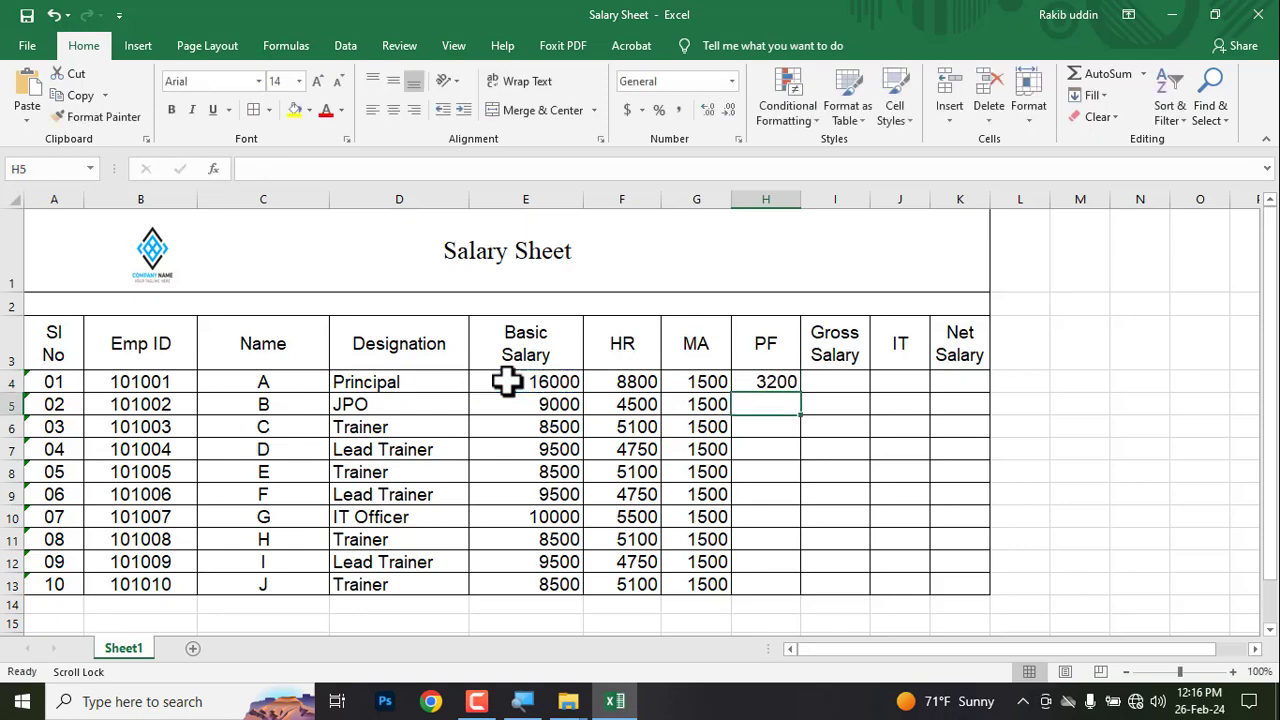
Fill the provident fund formula from H4 down the PF column to H13 and check H4 against the basic salary in E4
left_click(790, 386)
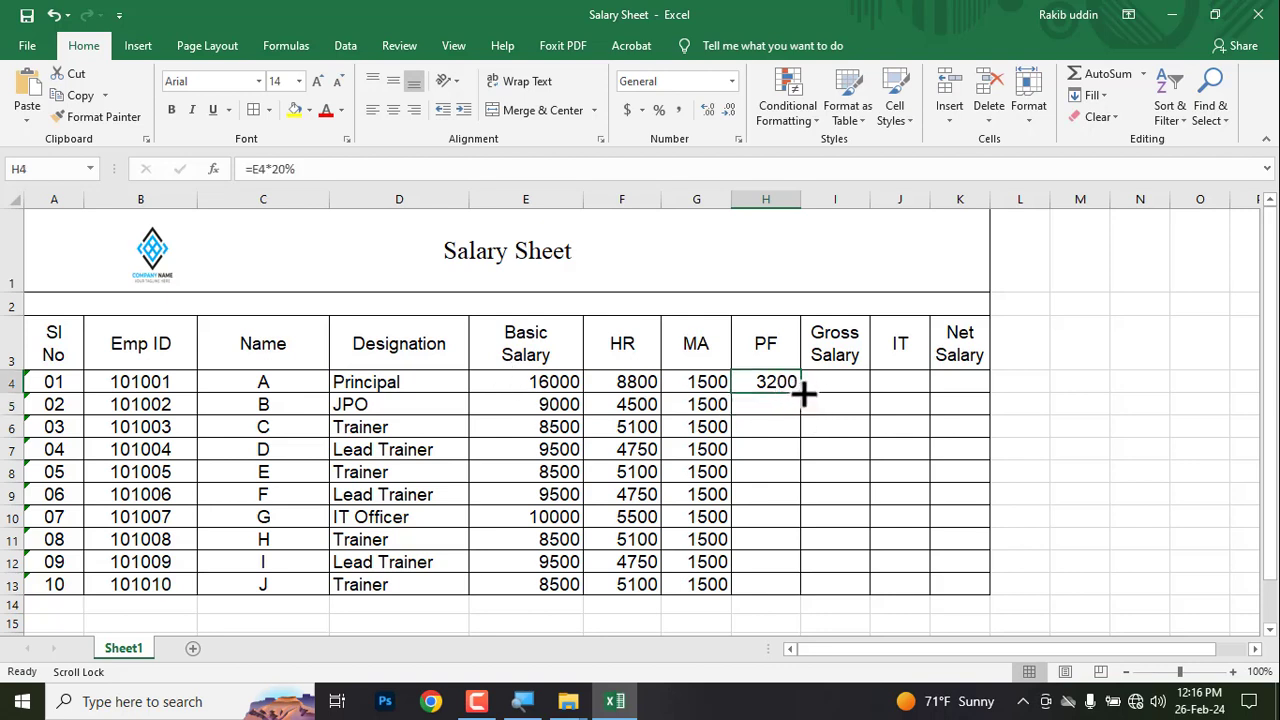
left_click_drag(806, 394, 806, 596)
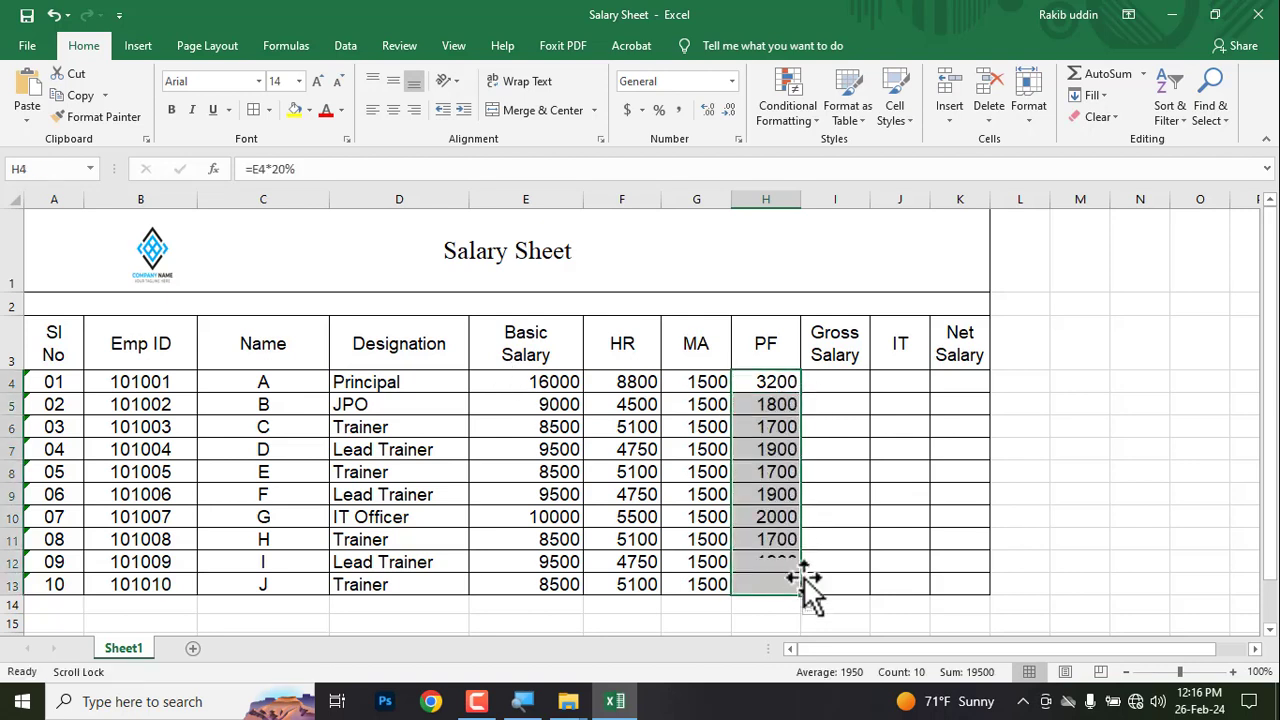
left_click(772, 383)
left_click(545, 384)
left_click(772, 383)
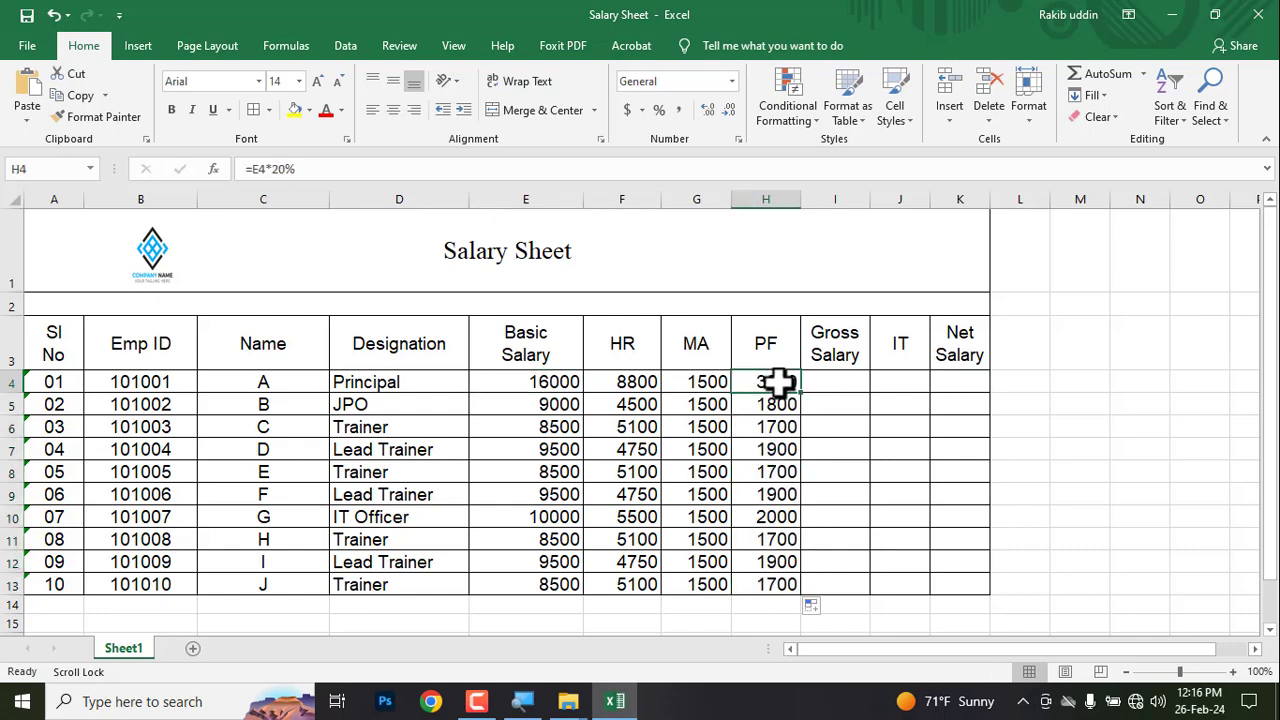
In the Foxit PDF, mark the Income Tax(IT) rule, 15% of basic, with a red rectangle
key("alt+Tab")
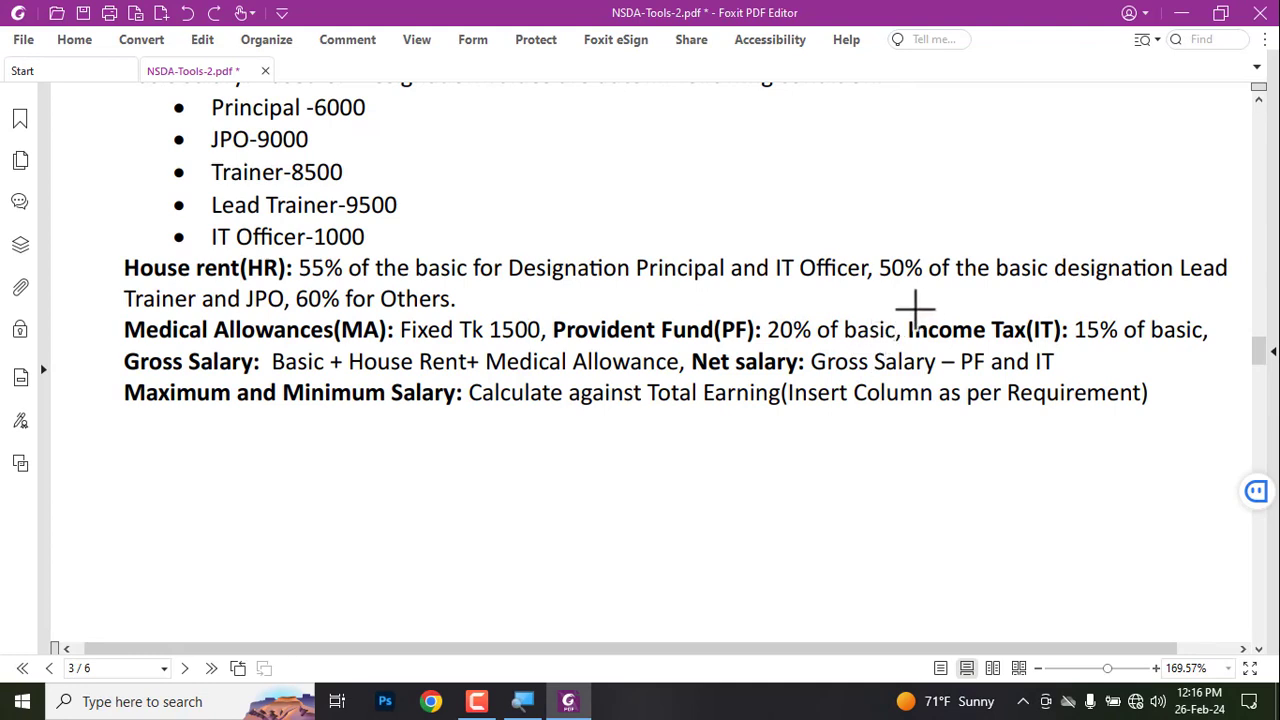
mouse_move(909, 314)
left_mouse_down()
mouse_move(1082, 352)
mouse_move(1222, 345)
left_mouse_up()
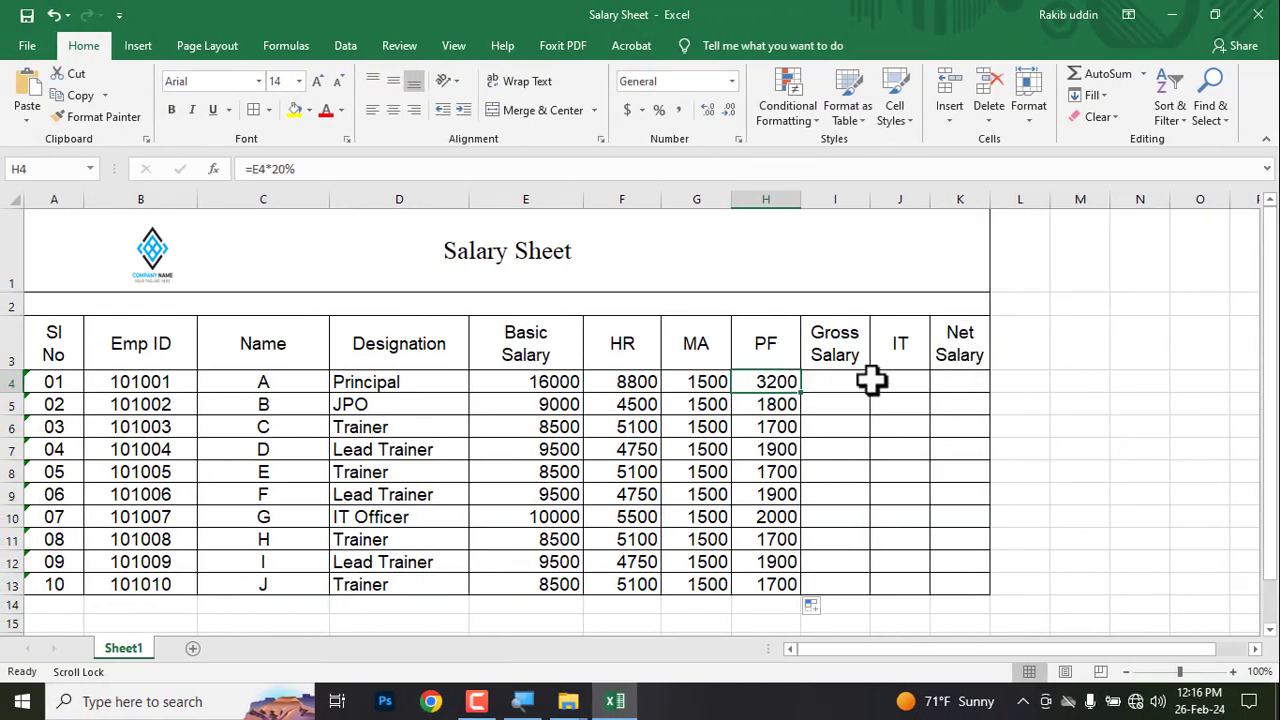
In the Excel Salary Sheet, enter =E4*15% in J4 and fill it down the IT column to J13
left_click(905, 380)
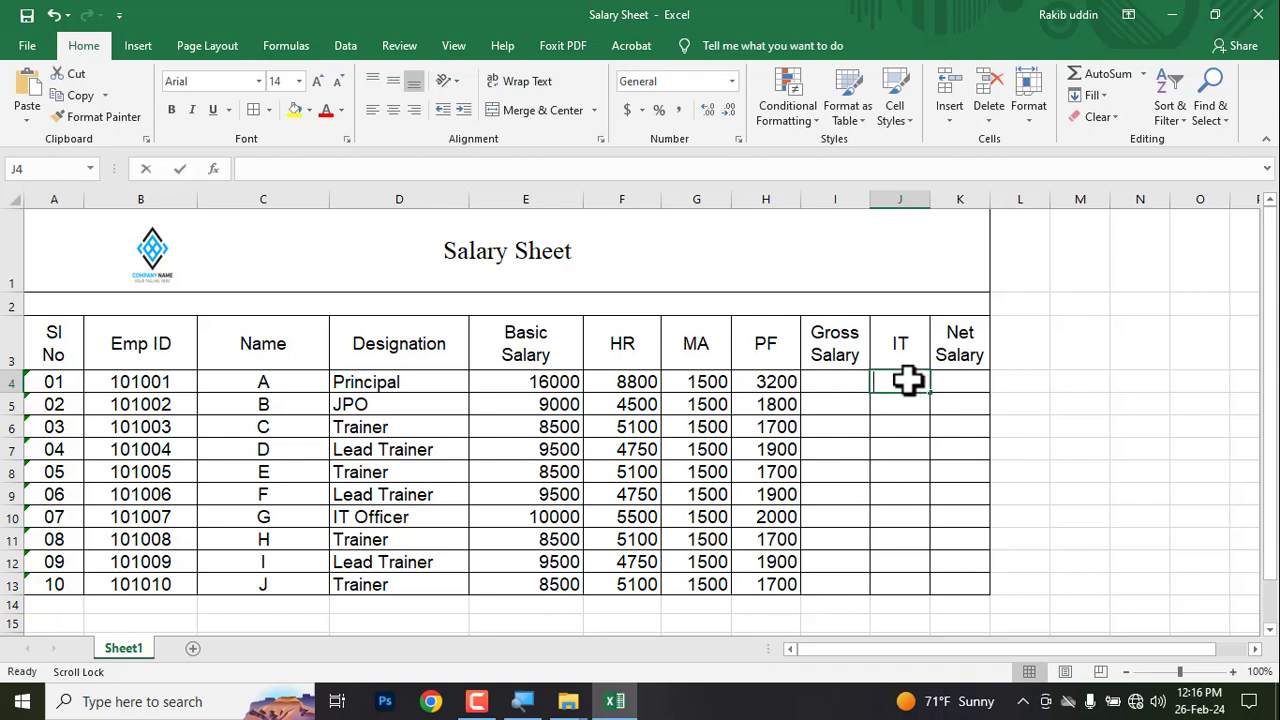
type("=")
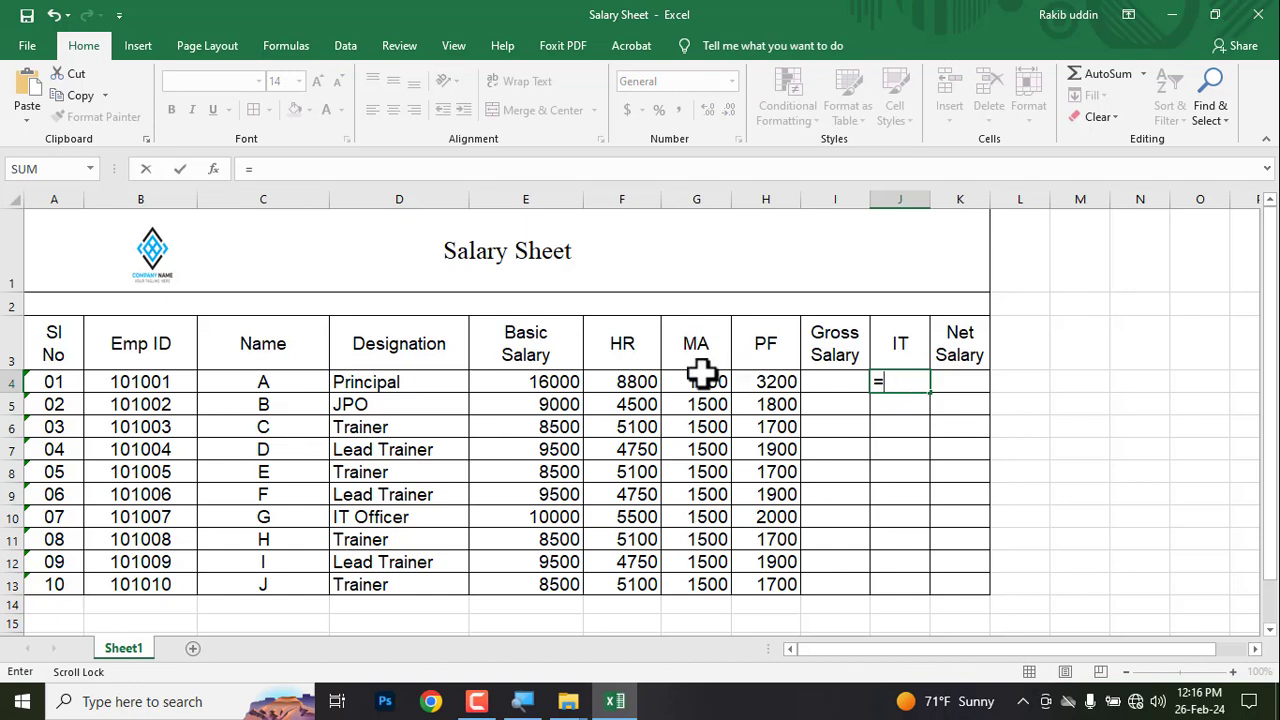
left_click(537, 383)
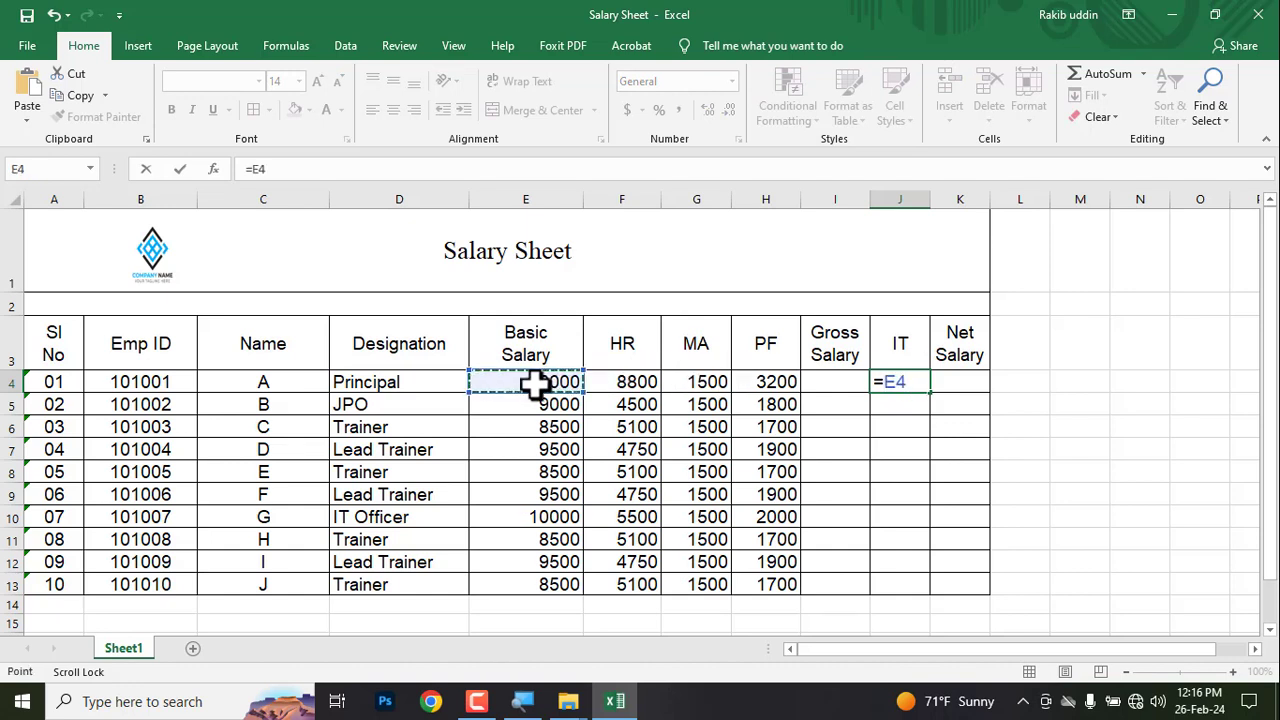
type("*15%")
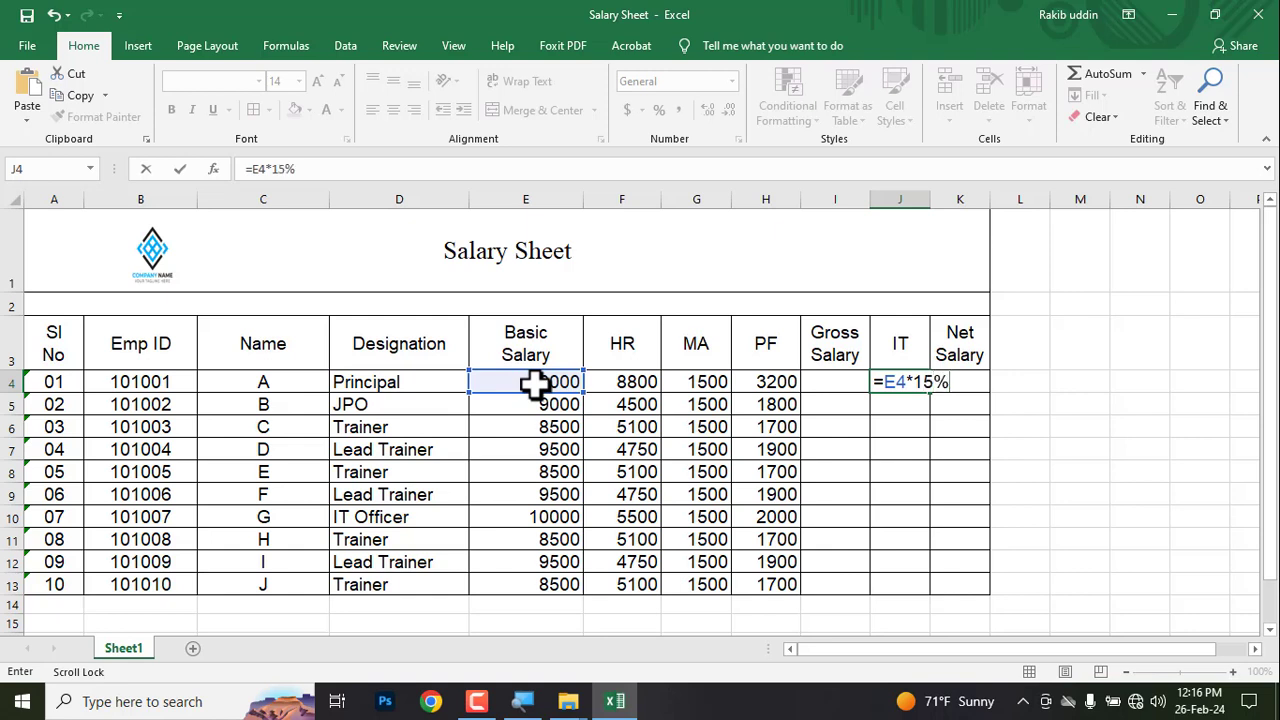
key("Return")
left_click(903, 382)
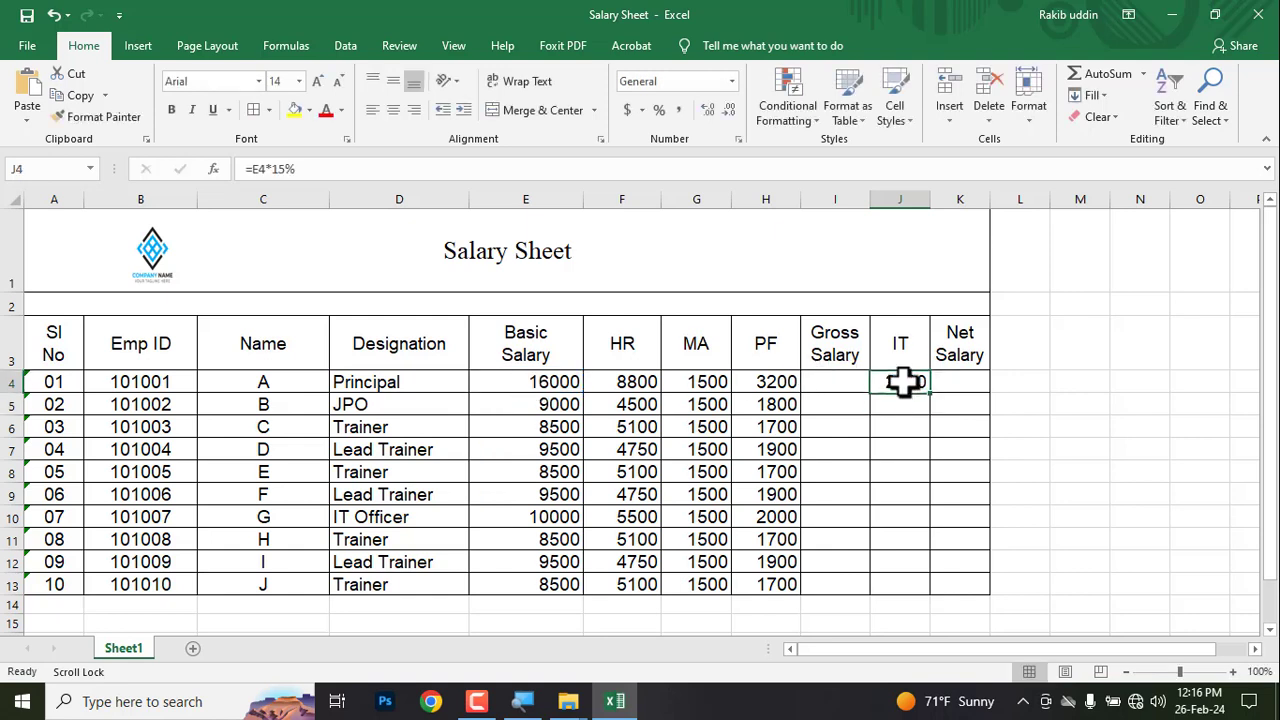
left_click_drag(930, 394, 940, 596)
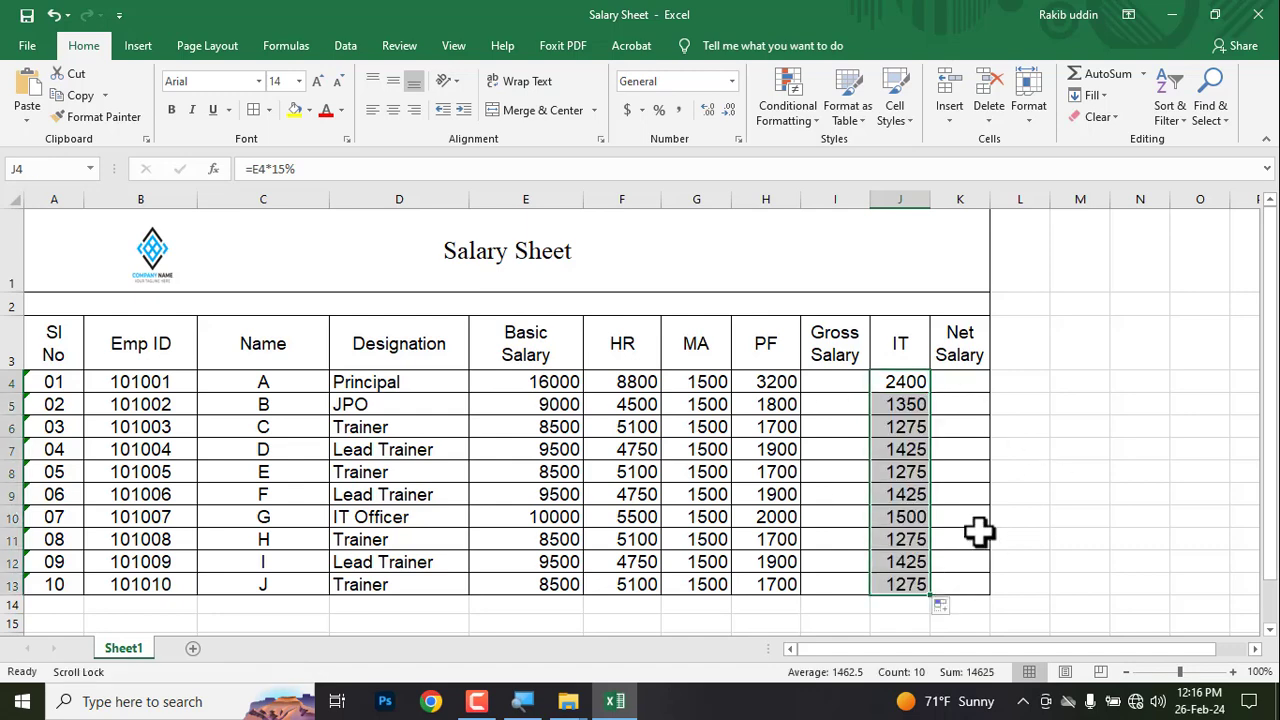
In the Foxit PDF, replace the Income Tax rectangle with outlines around the allowances line and the Gross Salary rule, undoing the last one
key("alt+Tab")
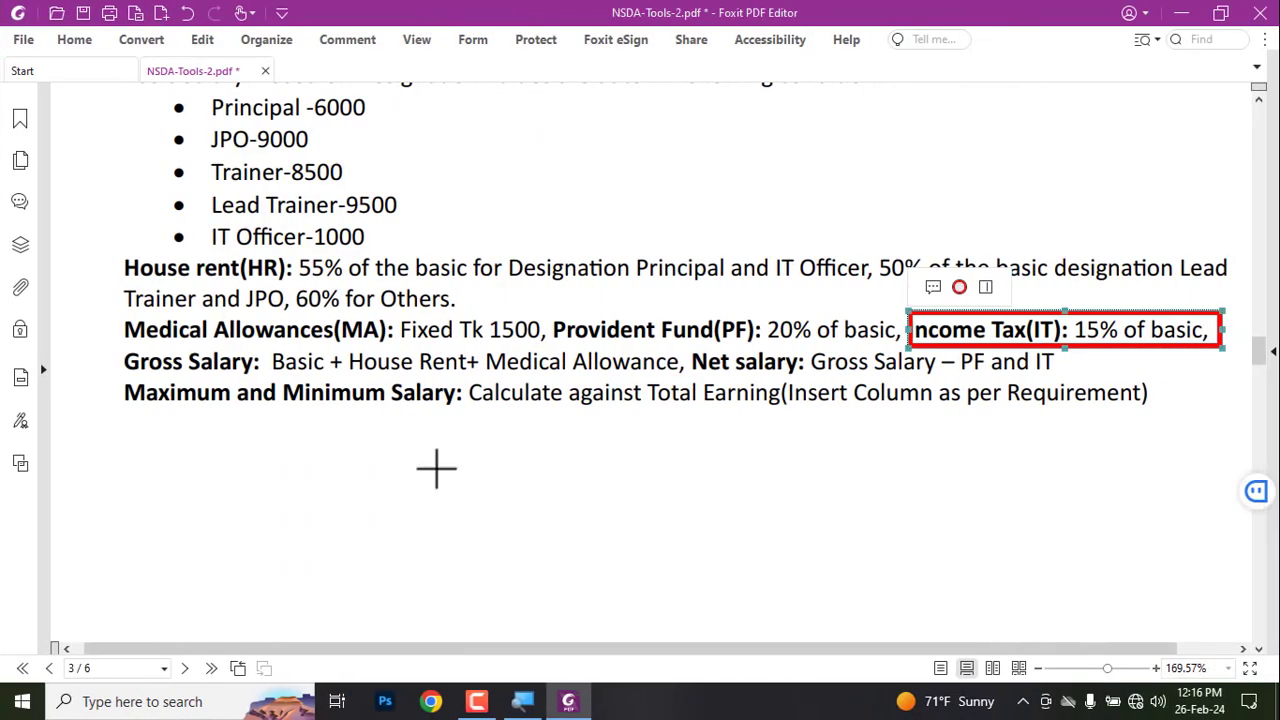
key("Delete")
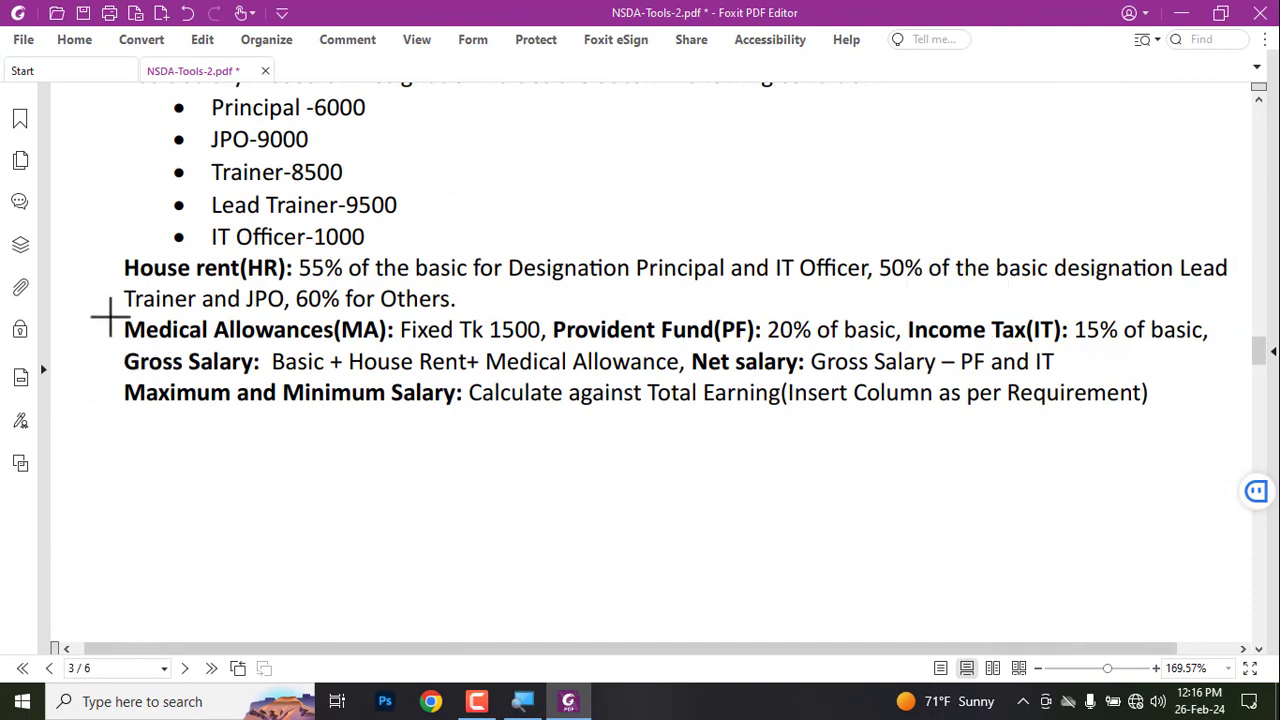
mouse_move(108, 308)
left_mouse_down()
mouse_move(280, 349)
mouse_move(975, 349)
mouse_move(1149, 364)
mouse_move(1219, 347)
left_mouse_up()
mouse_move(113, 347)
left_mouse_down()
mouse_move(214, 376)
mouse_move(565, 389)
mouse_move(685, 378)
left_mouse_up()
key("ctrl+z")
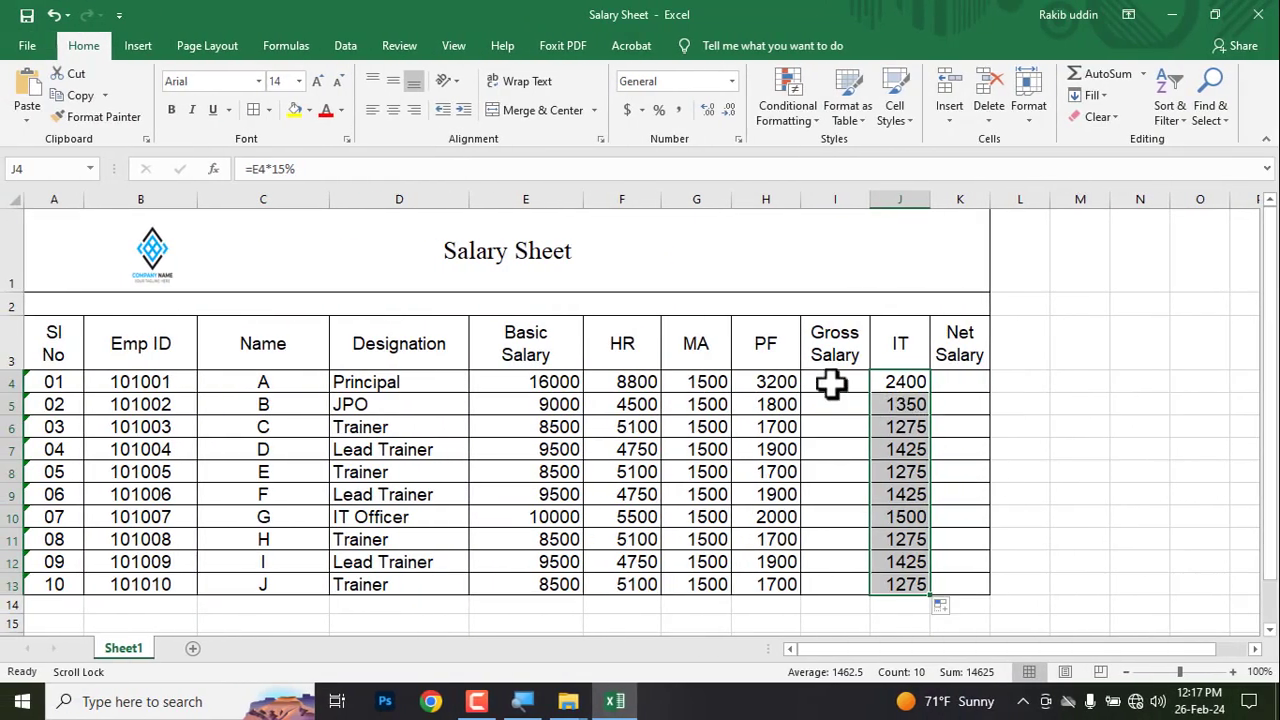
In the Excel Salary Sheet, enter =E4+F4+G4 in I4 and fill it down the Gross Salary column to I13
left_click(832, 383)
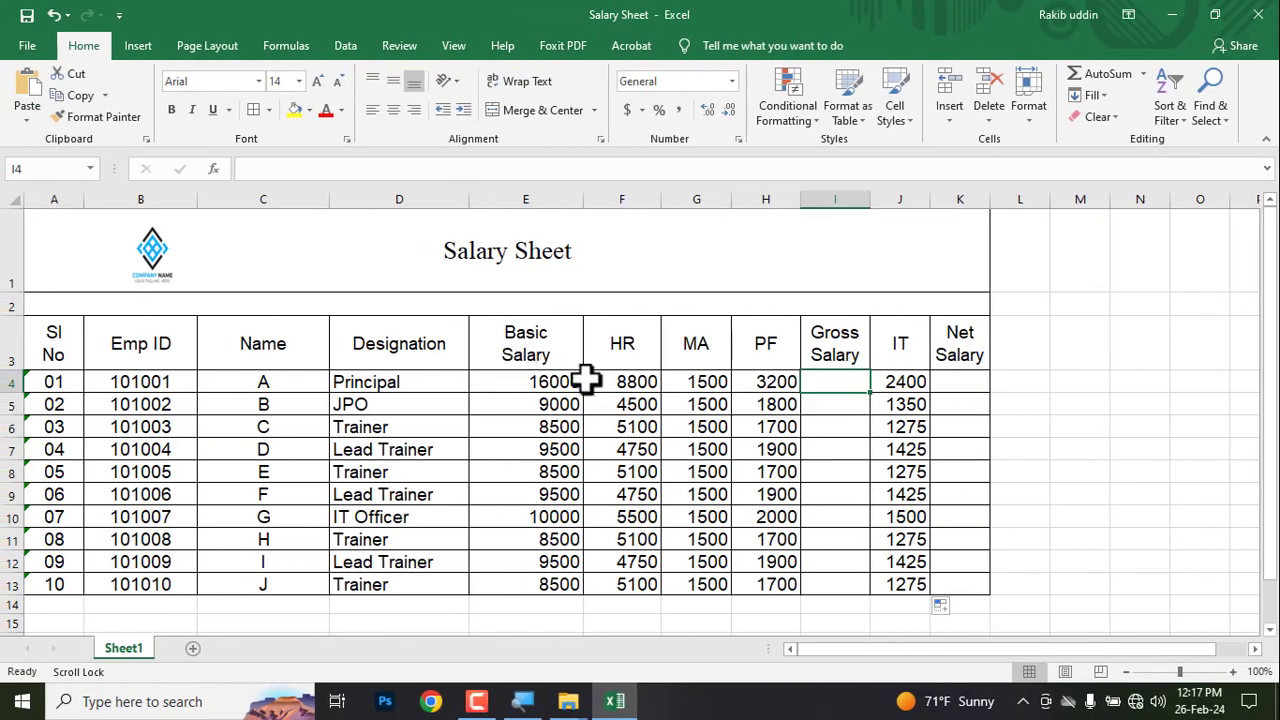
left_click(538, 382)
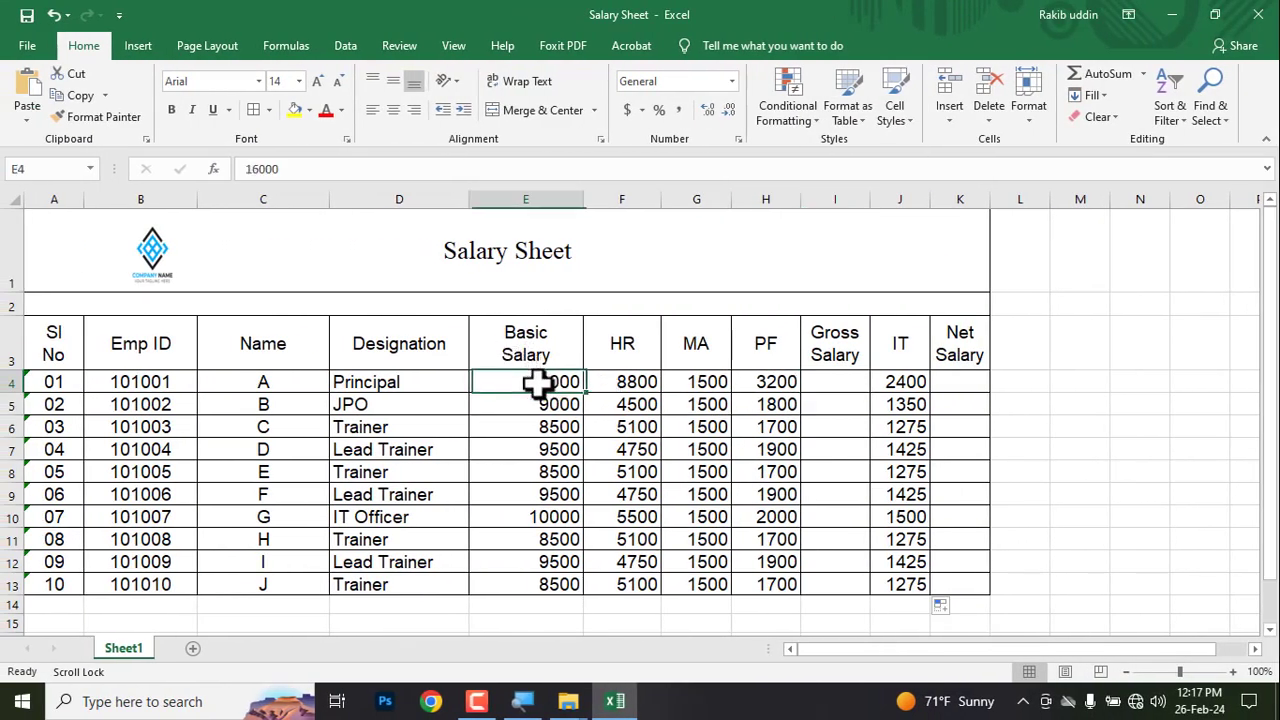
left_click(618, 384)
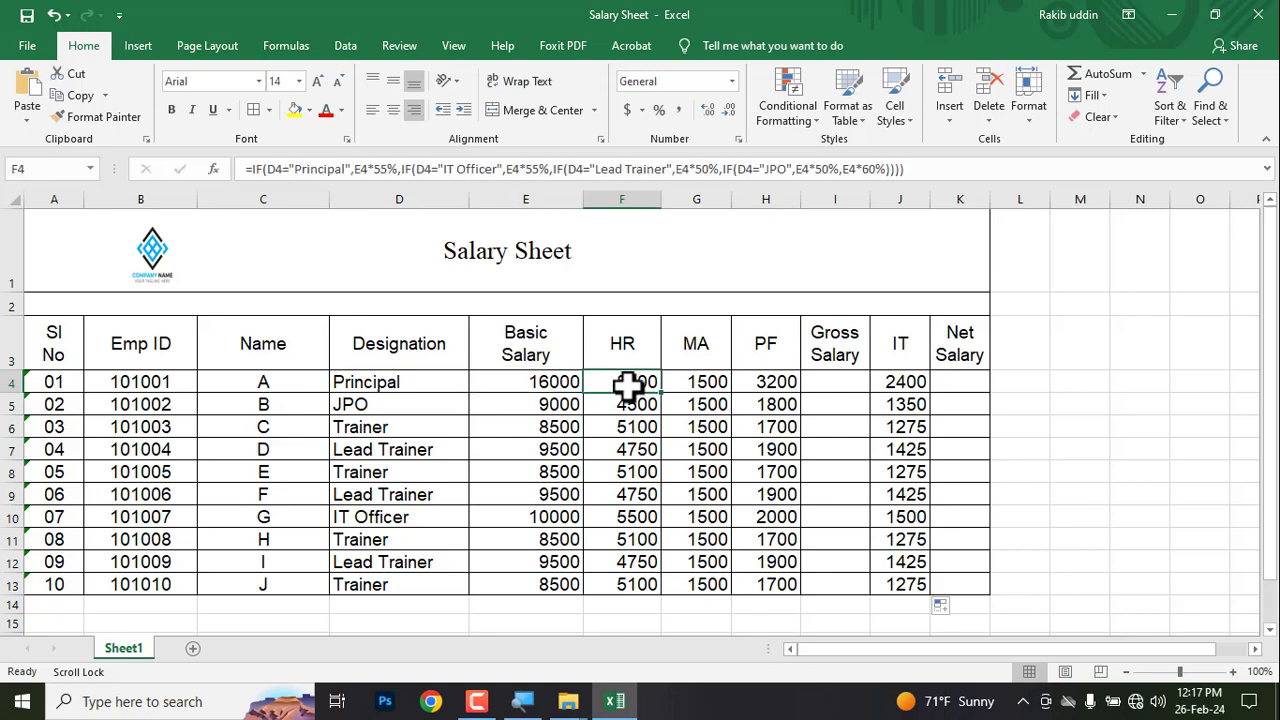
left_click(704, 384)
left_click(826, 383)
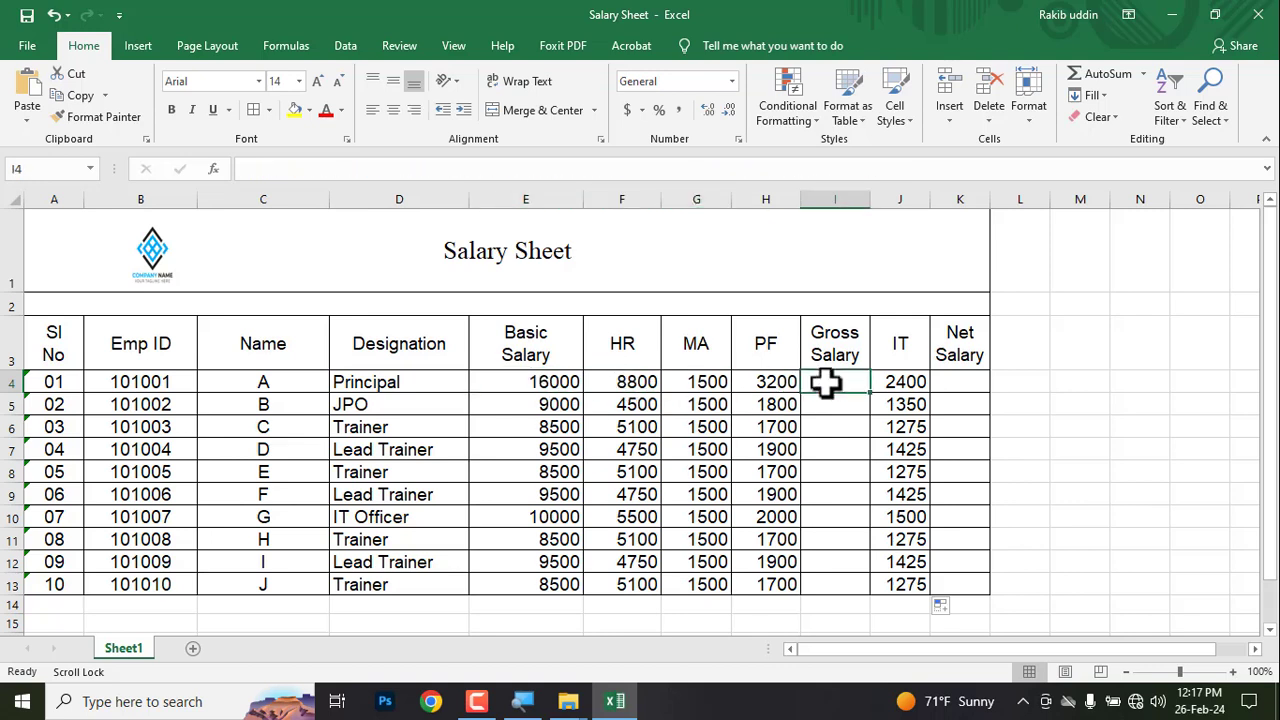
type("=")
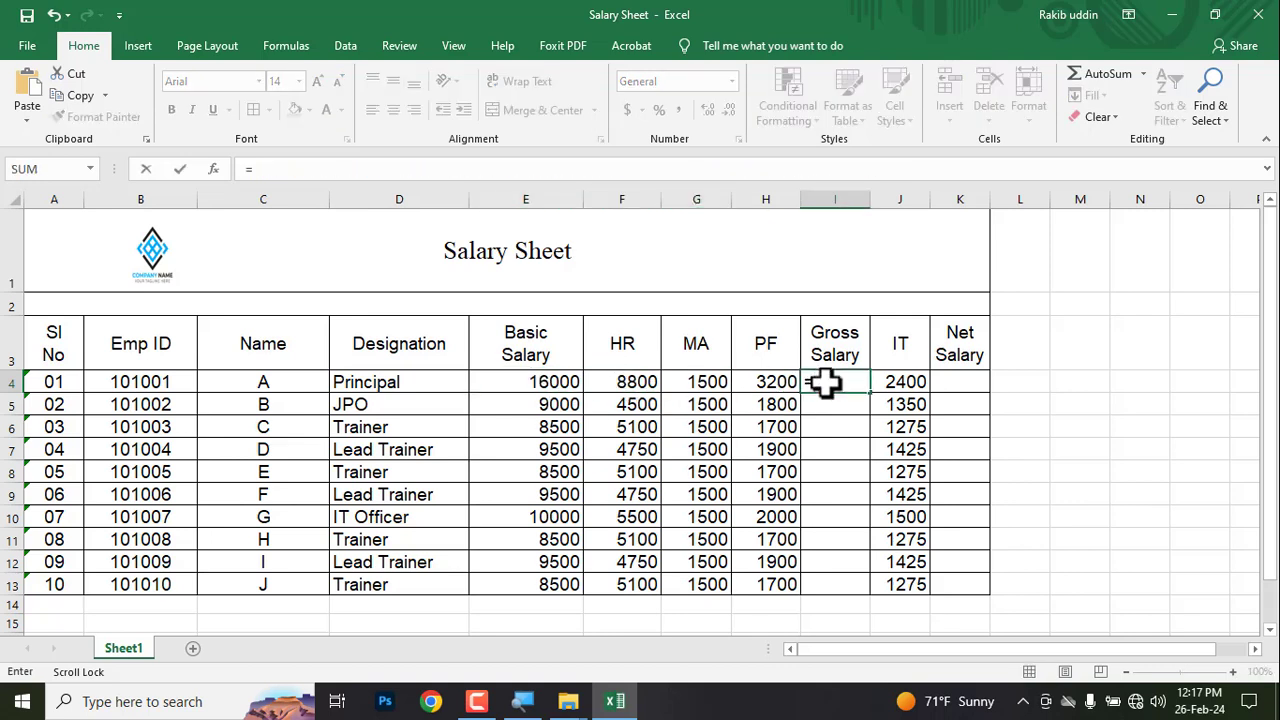
left_click(541, 390)
type("+")
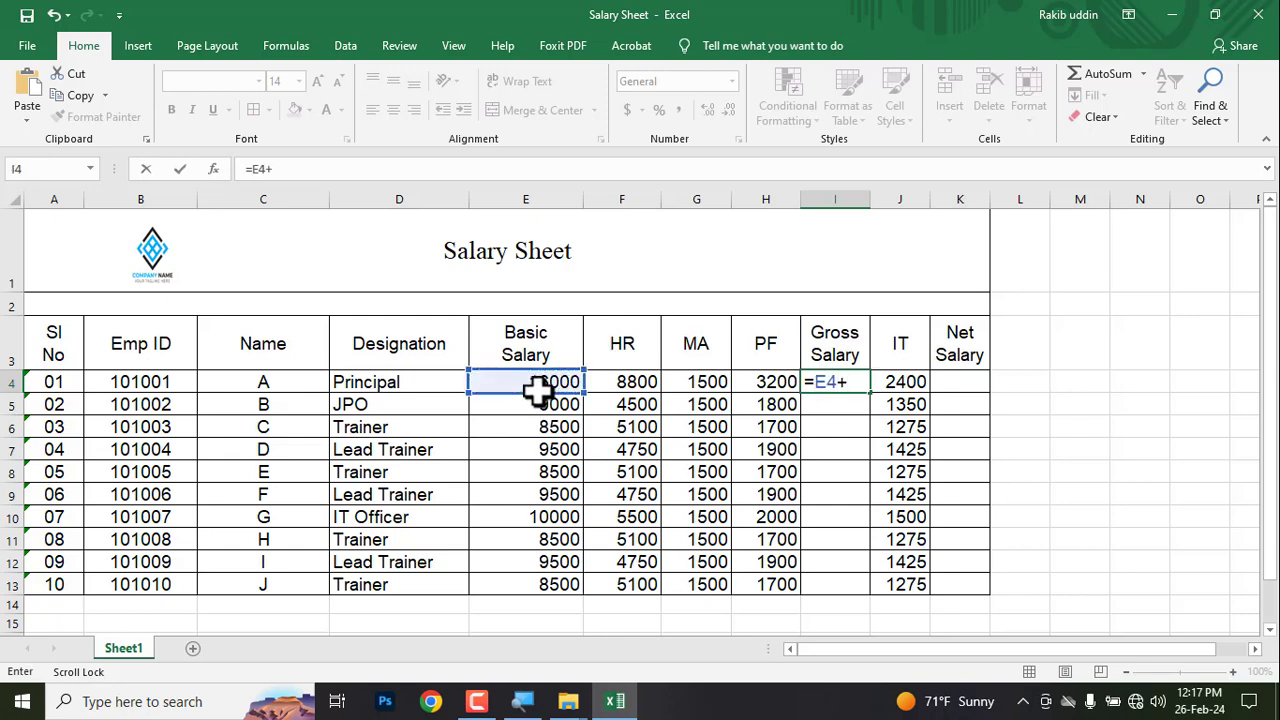
left_click(614, 384)
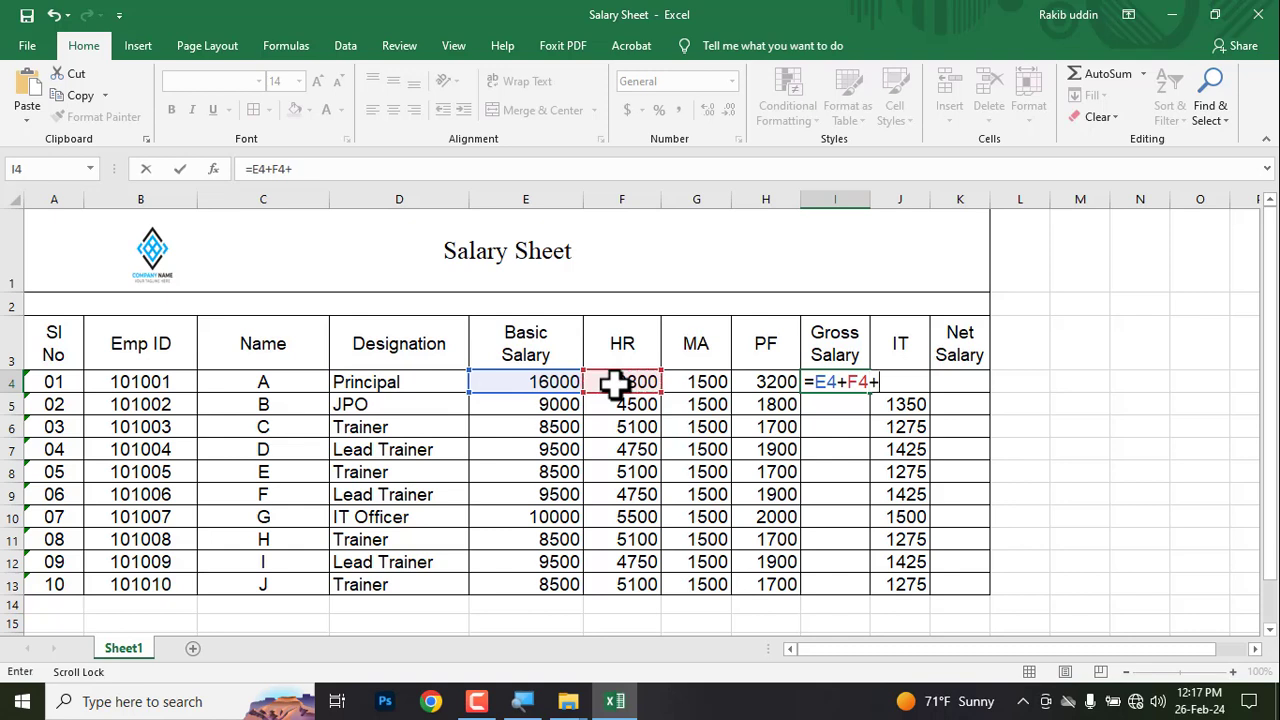
left_click(690, 383)
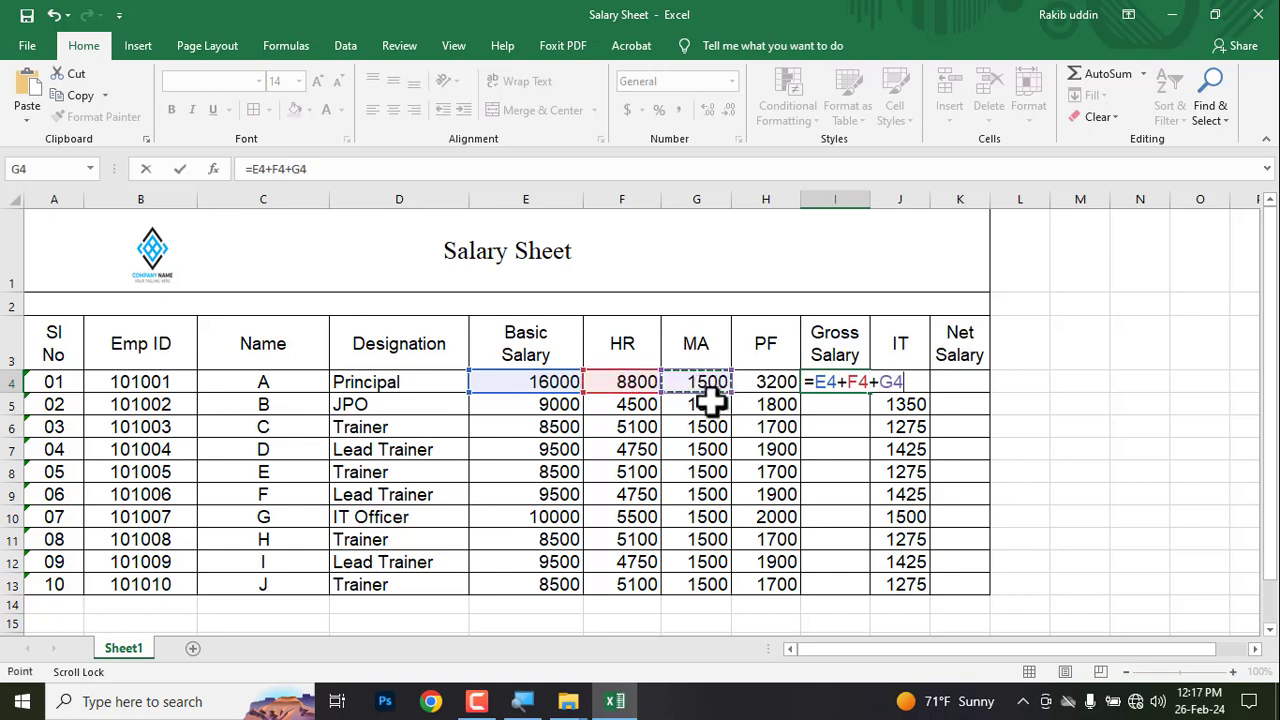
key("Return")
left_click(850, 385)
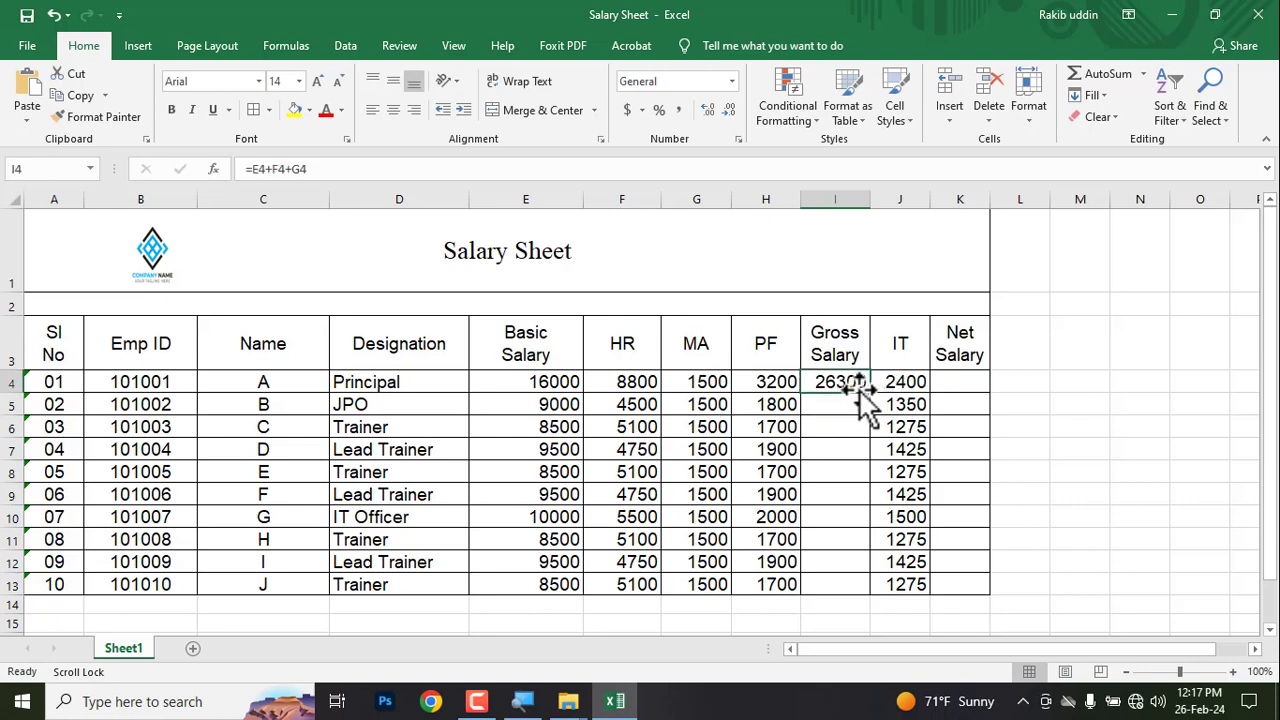
left_click_drag(869, 392, 870, 591)
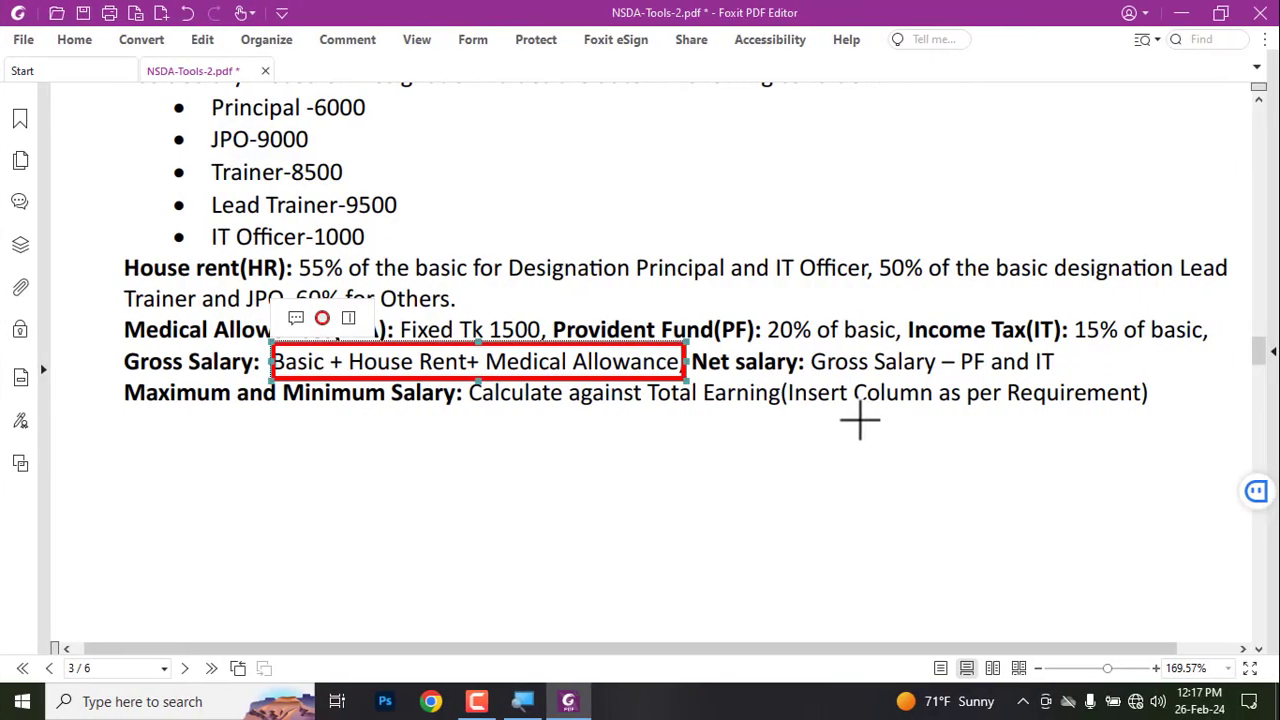
In the Foxit PDF, delete the Gross Salary rectangle and outline the Net salary rule, Gross Salary – PF and IT
key("Delete")
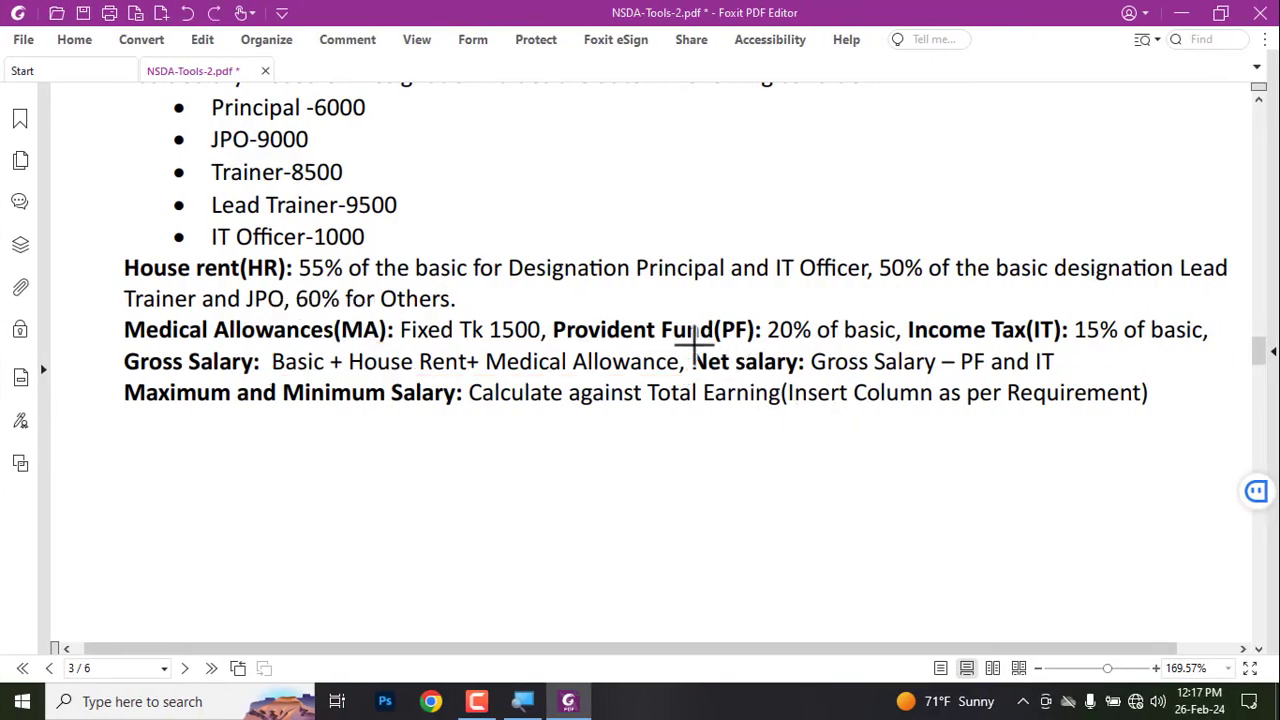
mouse_move(684, 343)
left_mouse_down()
mouse_move(958, 414)
mouse_move(1088, 408)
mouse_move(1087, 386)
left_mouse_up()
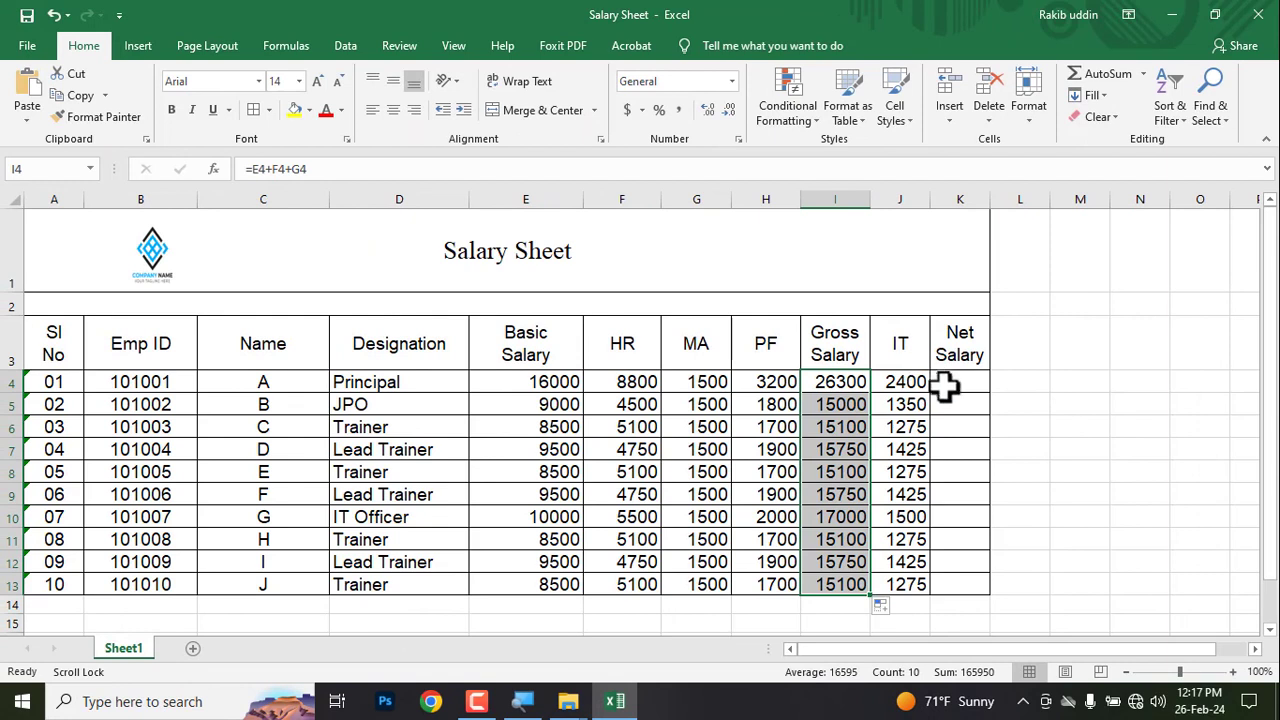
In the Excel Salary Sheet, check the PF and IT cells in row 4 and widen the Net Salary column
left_click(945, 386)
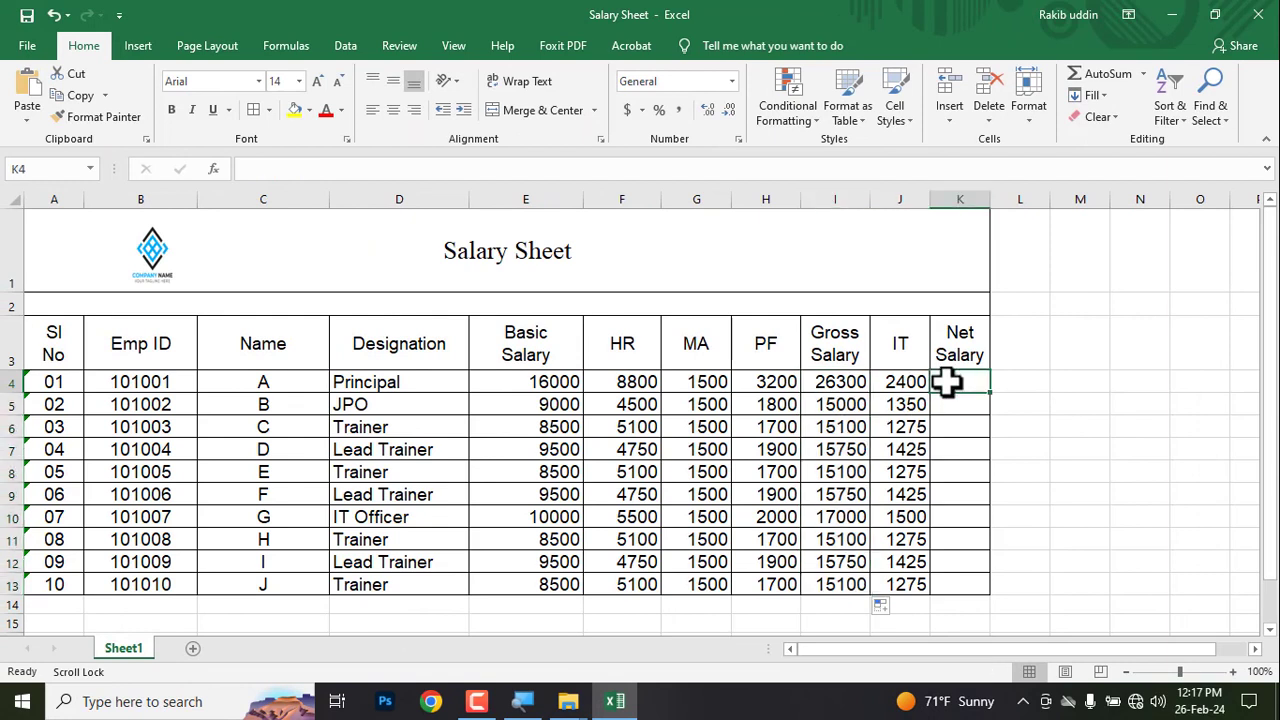
left_click(765, 382)
left_click(905, 384)
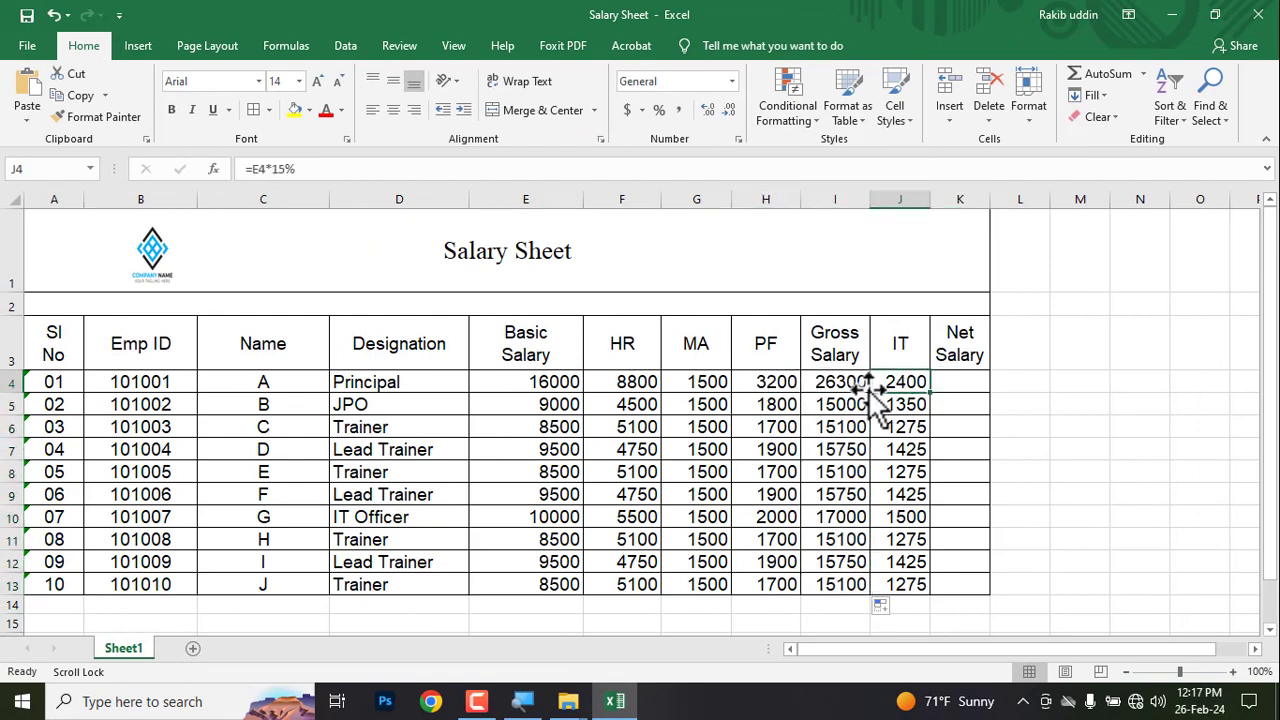
left_click(952, 381)
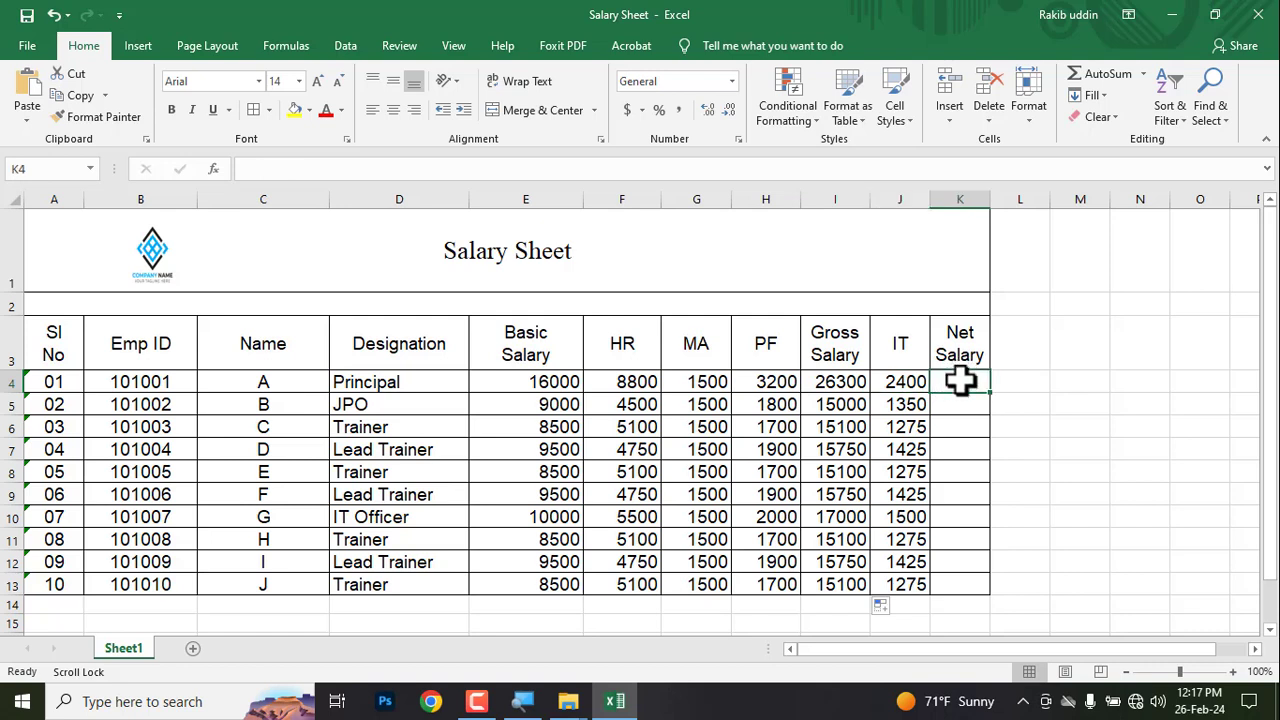
left_click_drag(993, 199, 1018, 199)
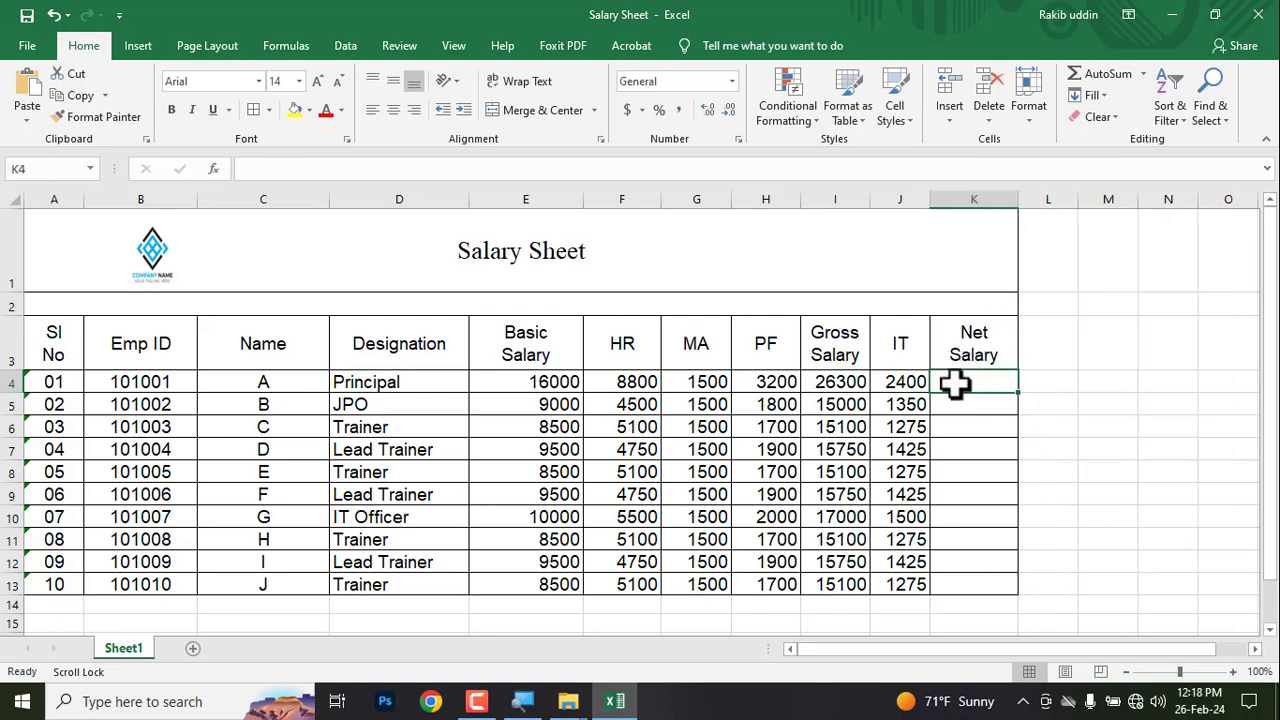
Enter =I4-(H4+J4) in K4 and fill it down the Net Salary column to K13
type("=")
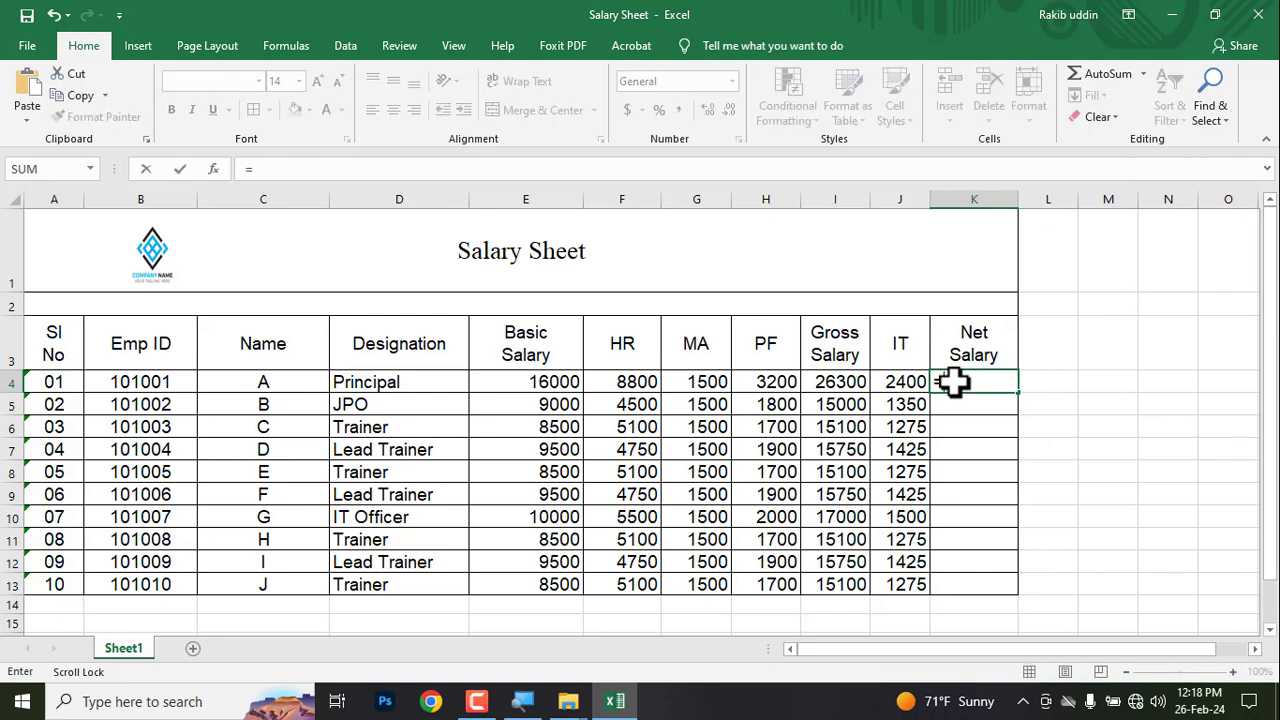
left_click(845, 383)
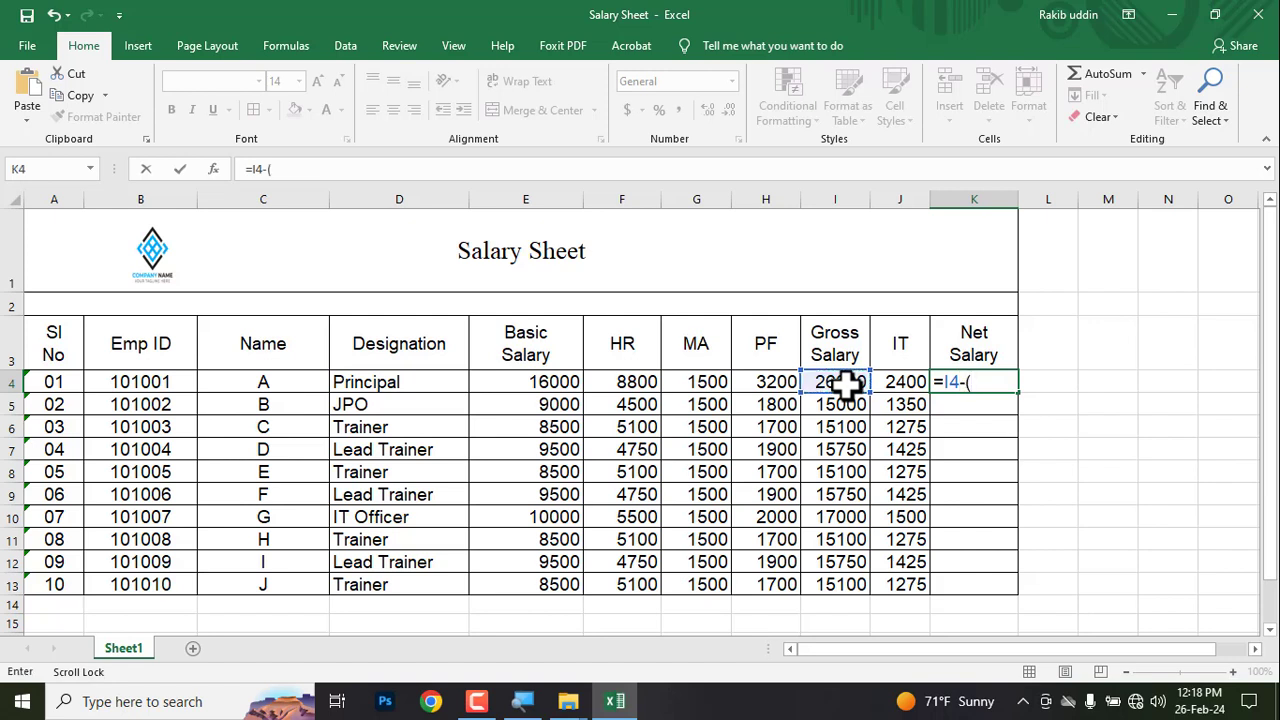
left_click(765, 381)
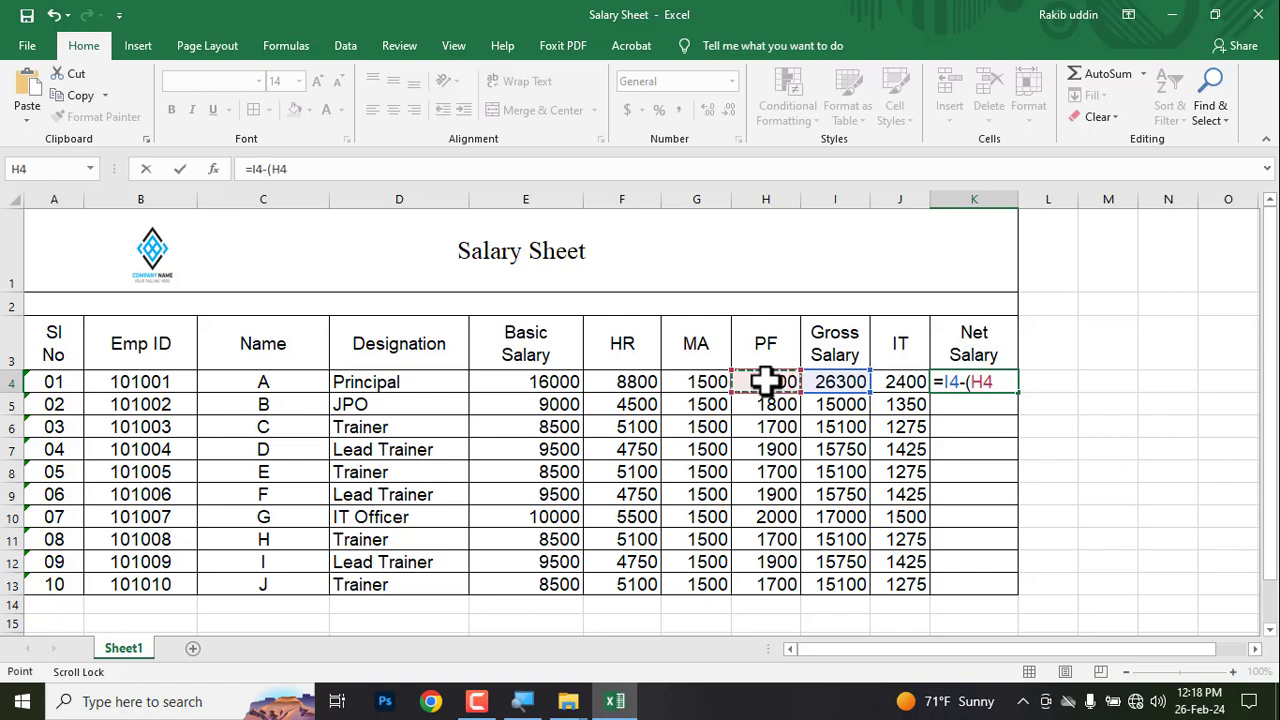
left_click(898, 379)
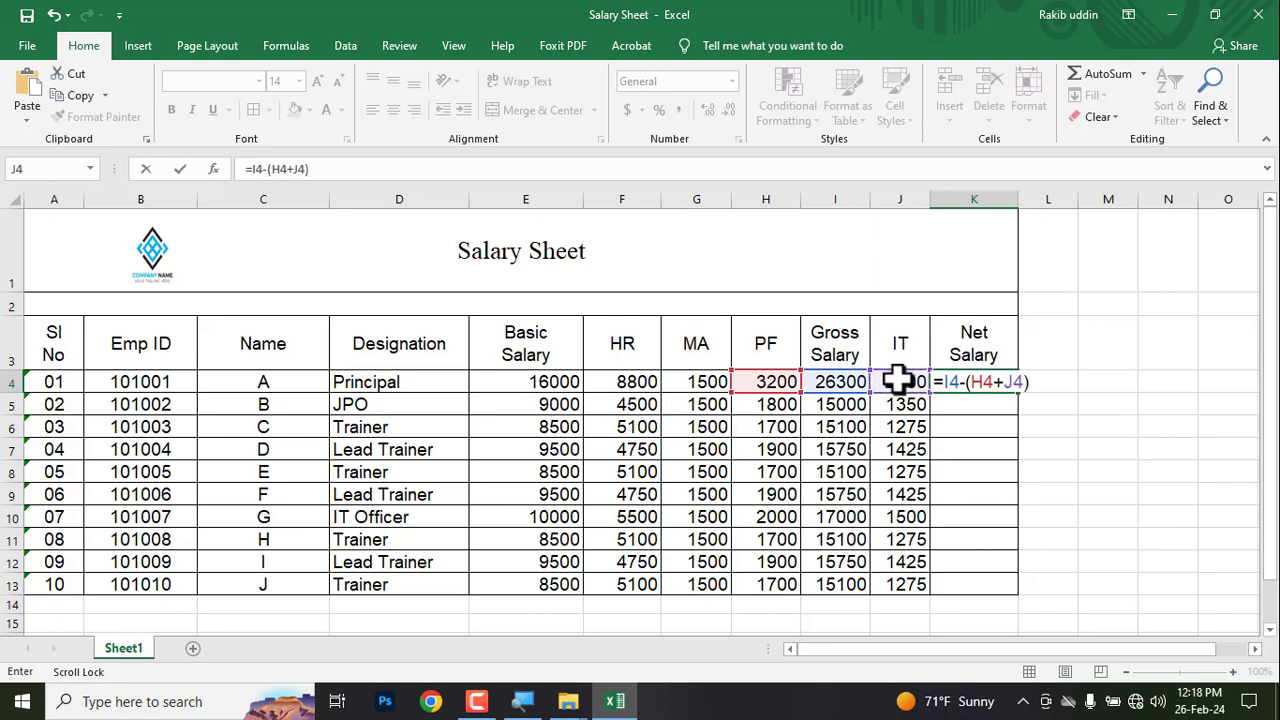
key("Return")
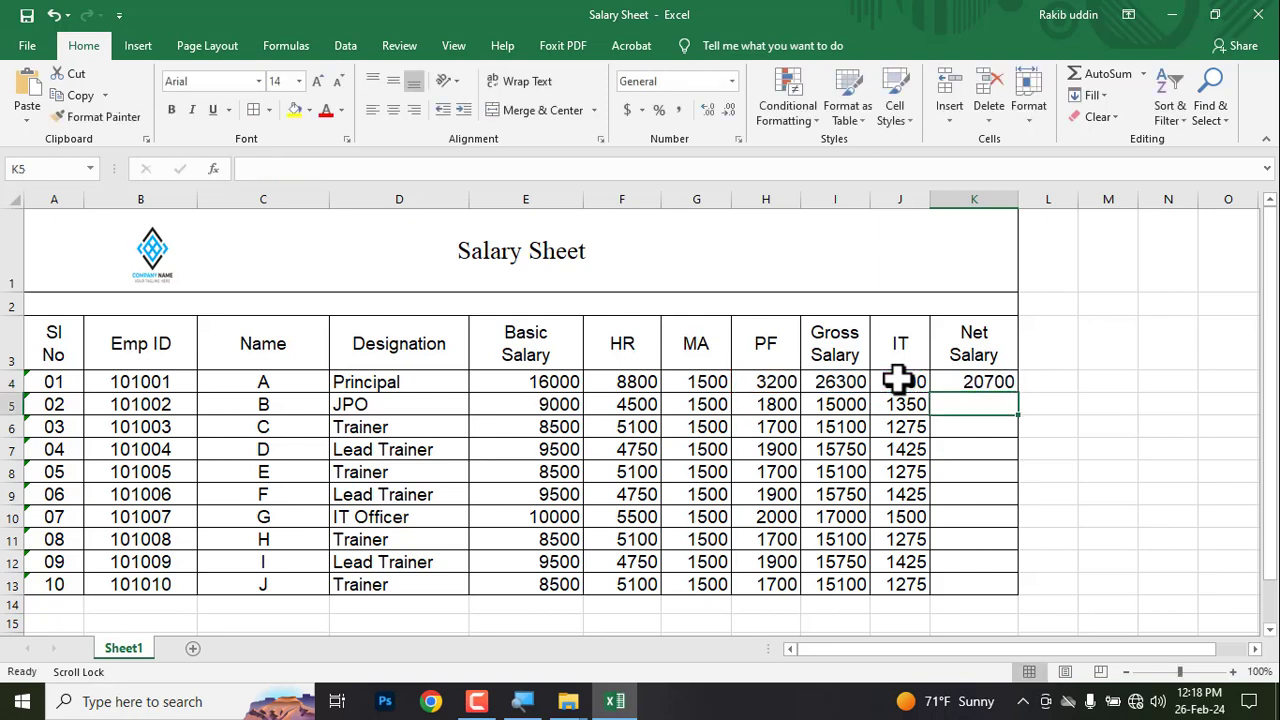
left_click(980, 380)
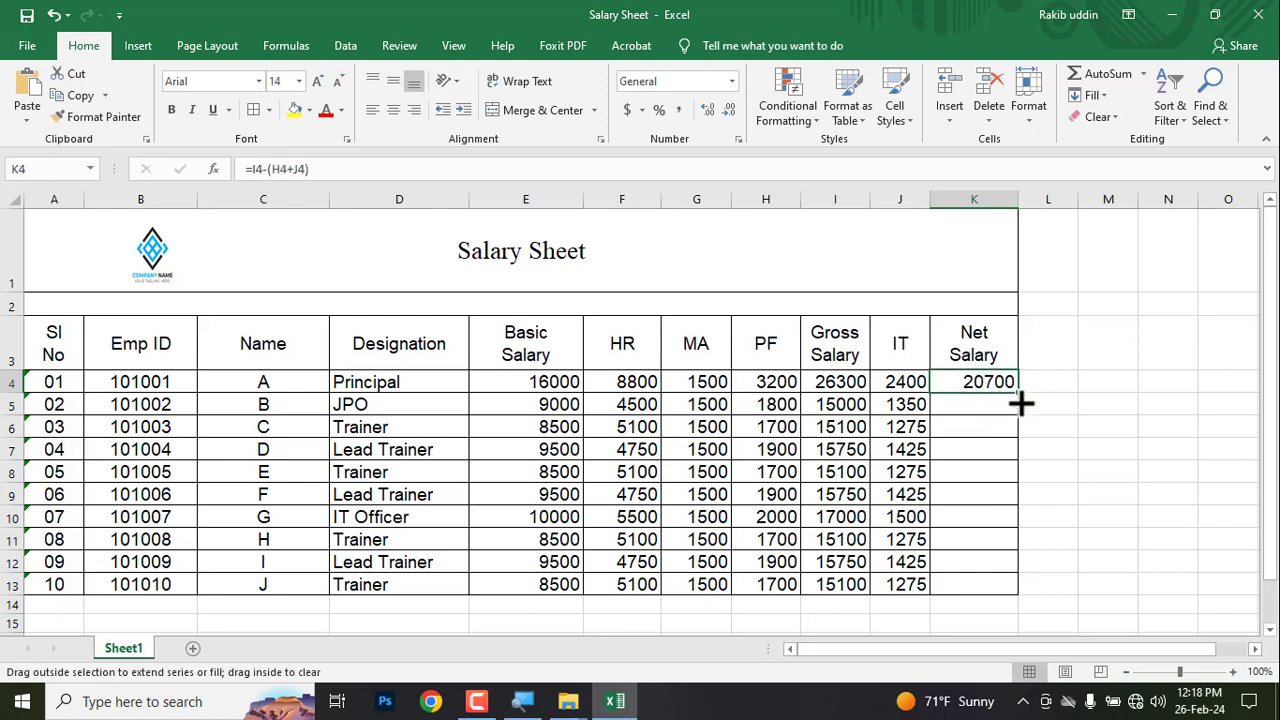
left_click_drag(1022, 403, 1020, 594)
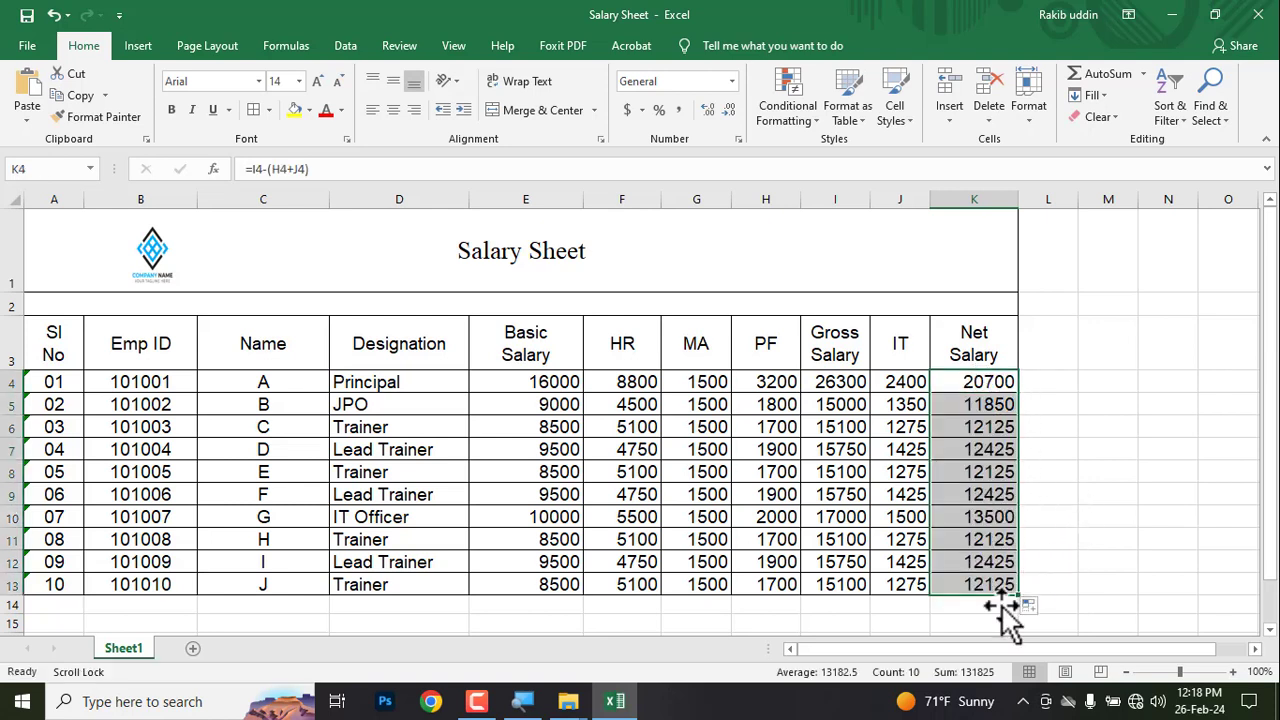
left_click(1090, 477)
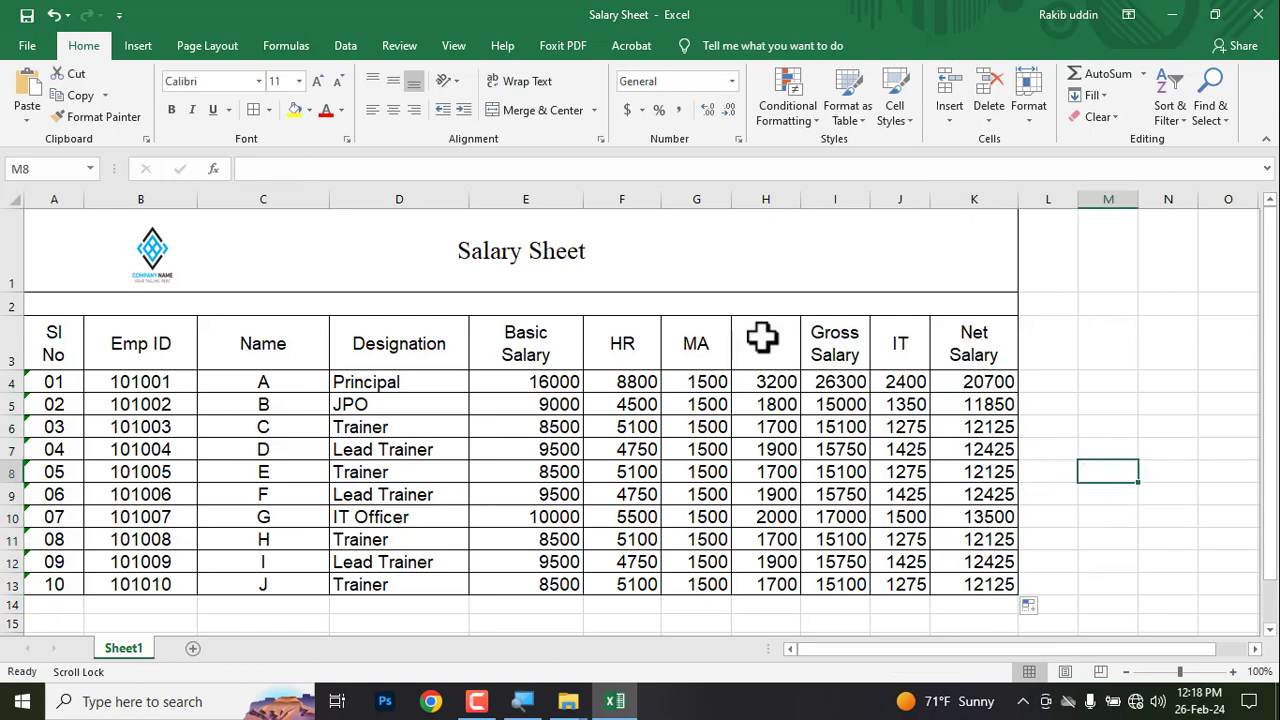
Review the basic salary, HR and MA in E4:G4, the PF and IT deductions, and the Gross Salary formula in I4
left_click(610, 380)
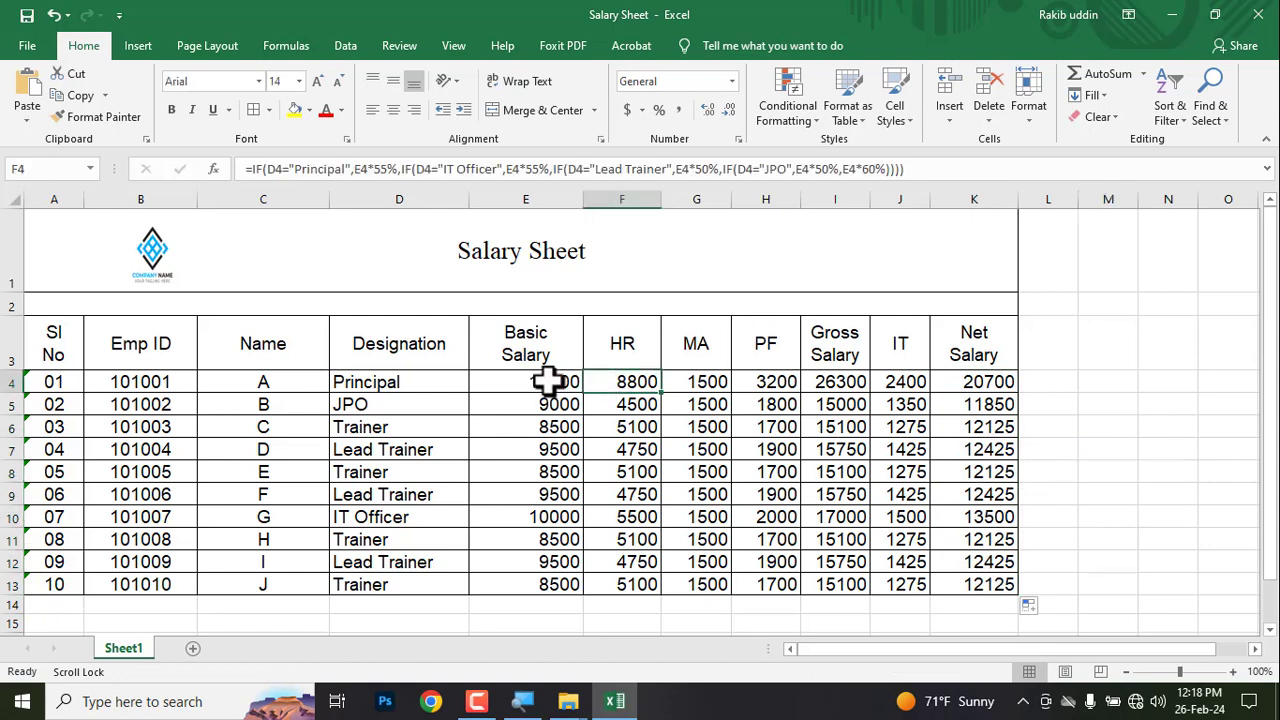
left_click_drag(548, 380, 678, 378)
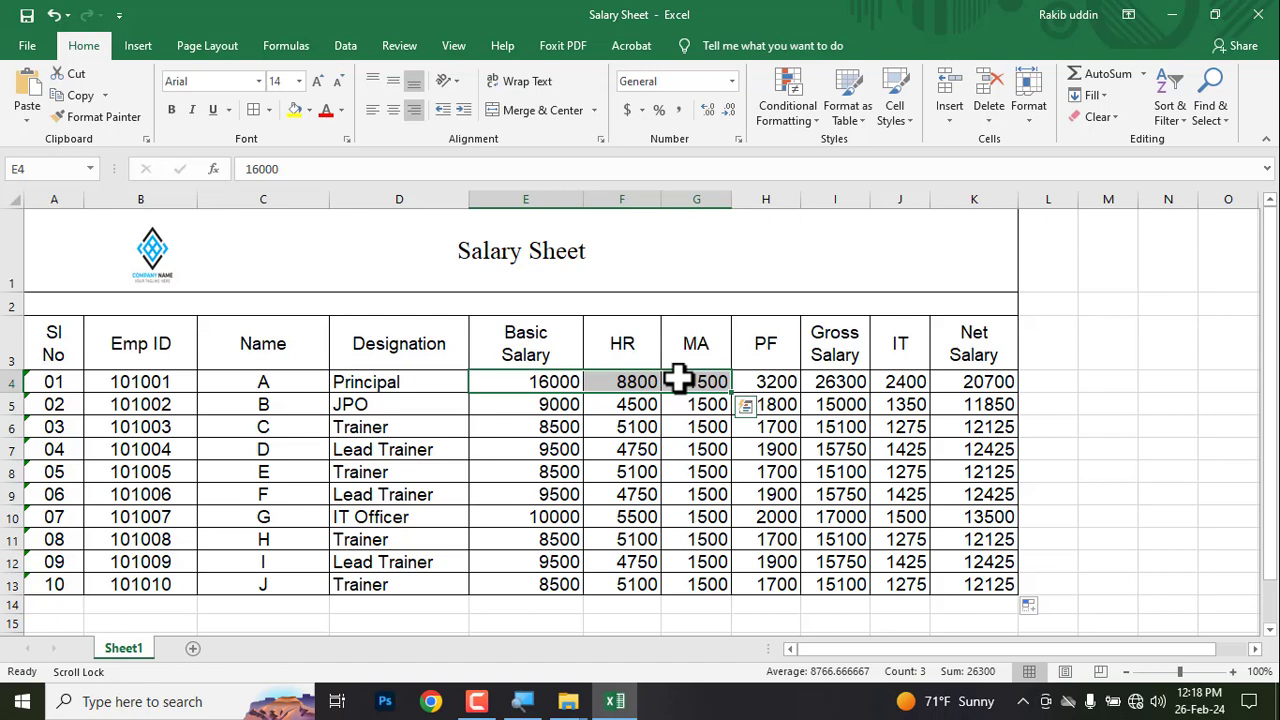
left_click(766, 377)
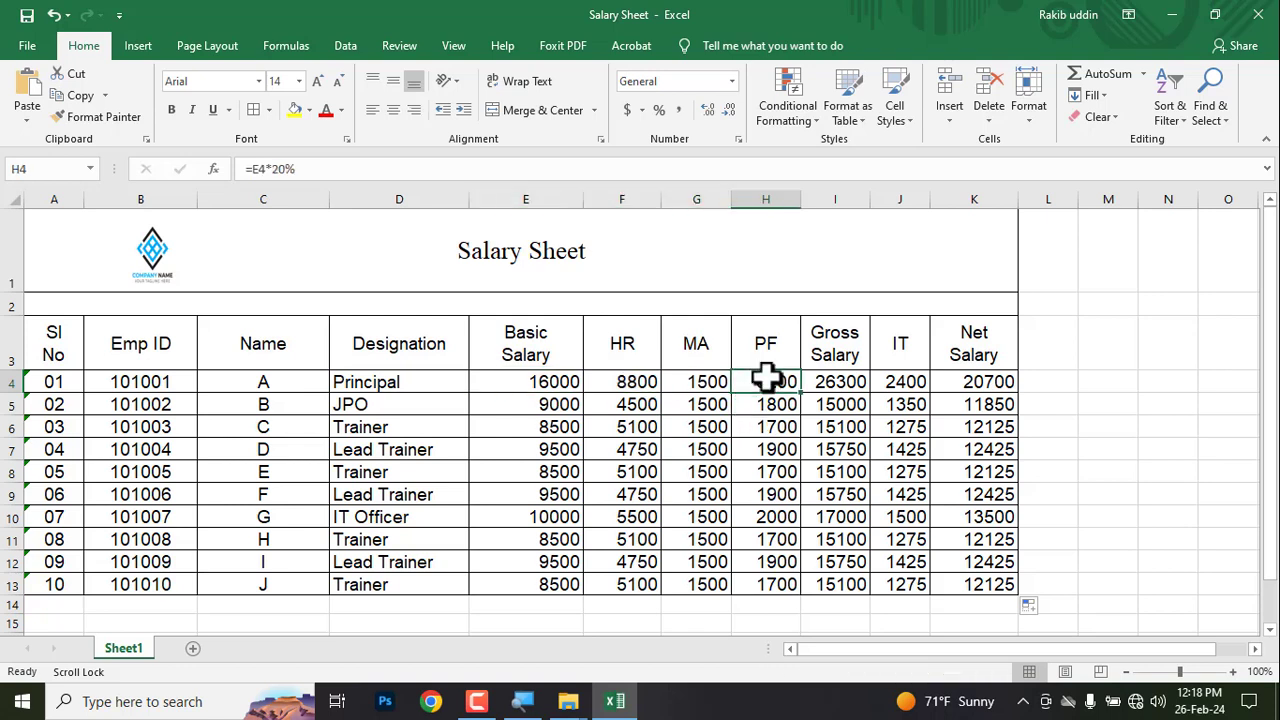
left_click(893, 374)
left_click_drag(712, 381, 556, 376)
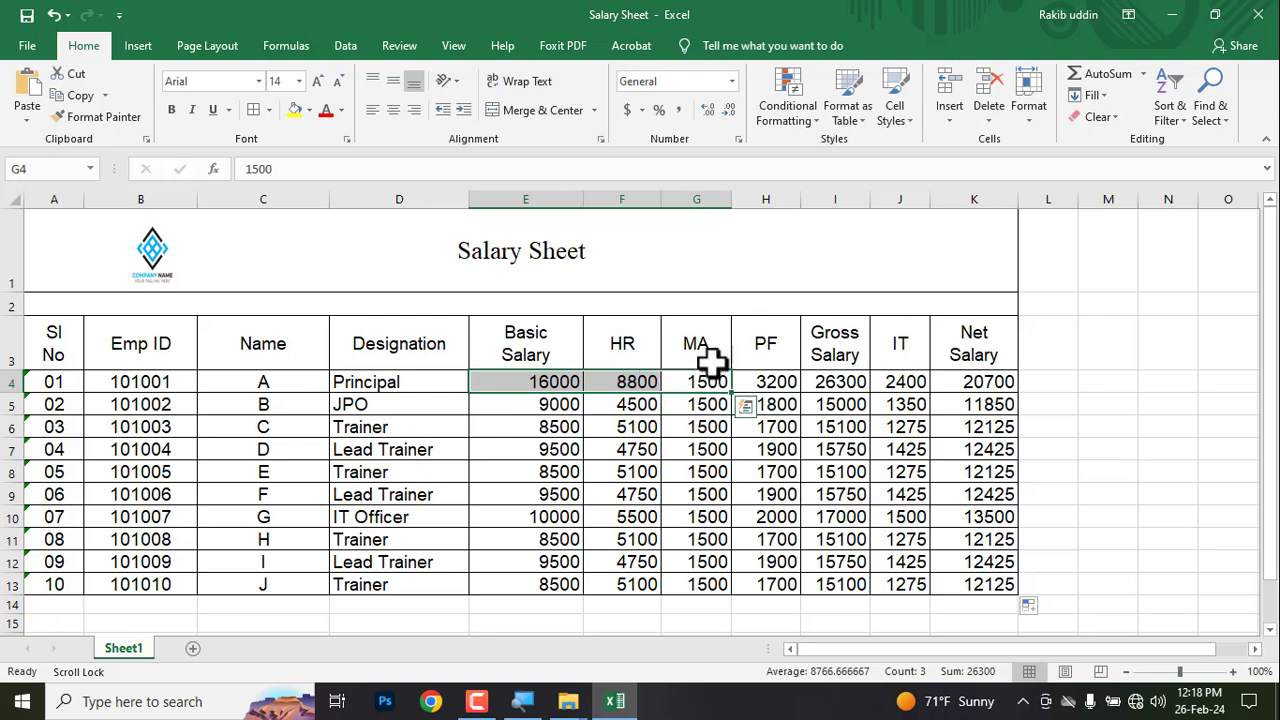
left_click_drag(697, 376, 558, 380)
left_click(835, 380)
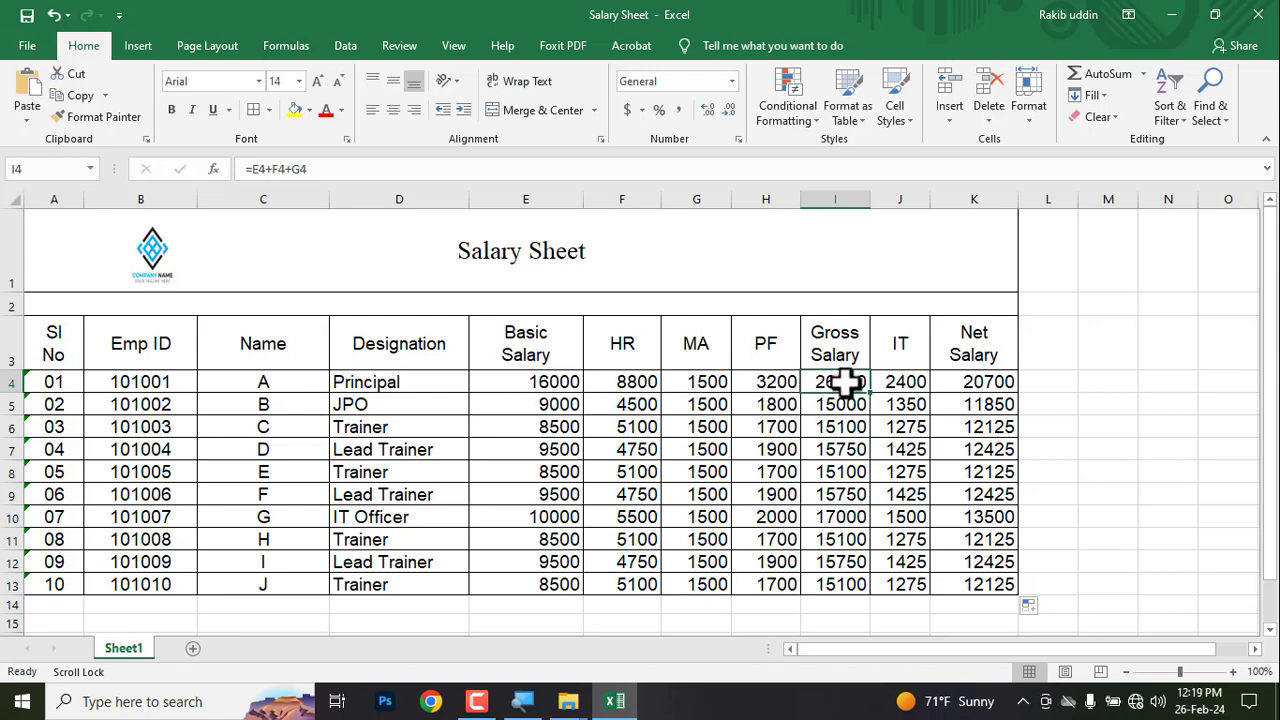
Check the Net Salary formula in K4 against the gross salary in I4, PF in H4 and IT in J4
left_click(967, 388)
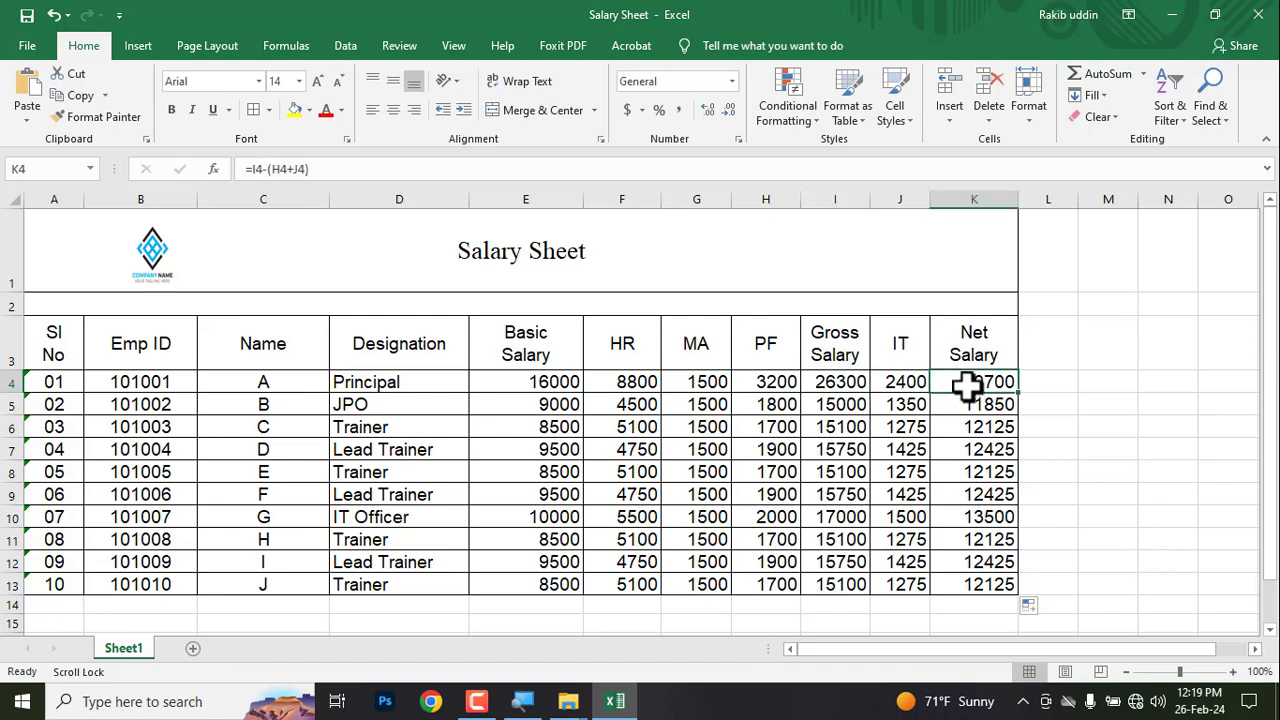
left_click(829, 387)
left_click(774, 382)
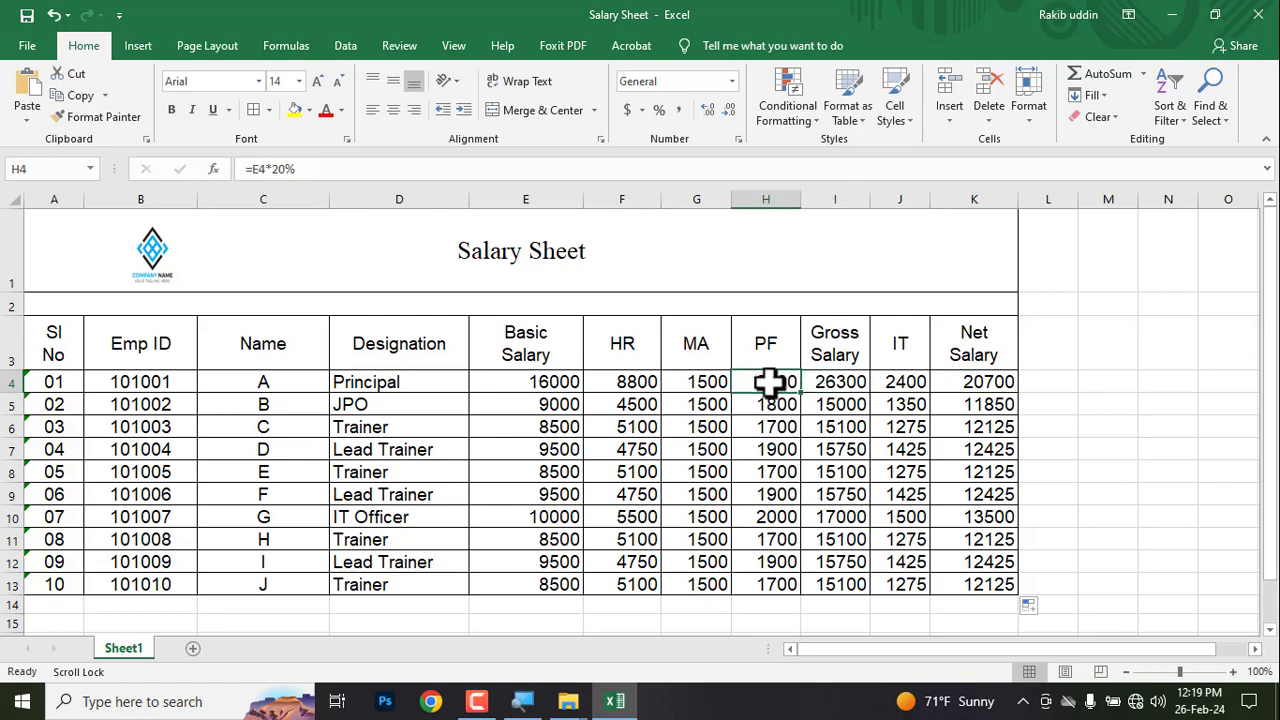
left_click(905, 378)
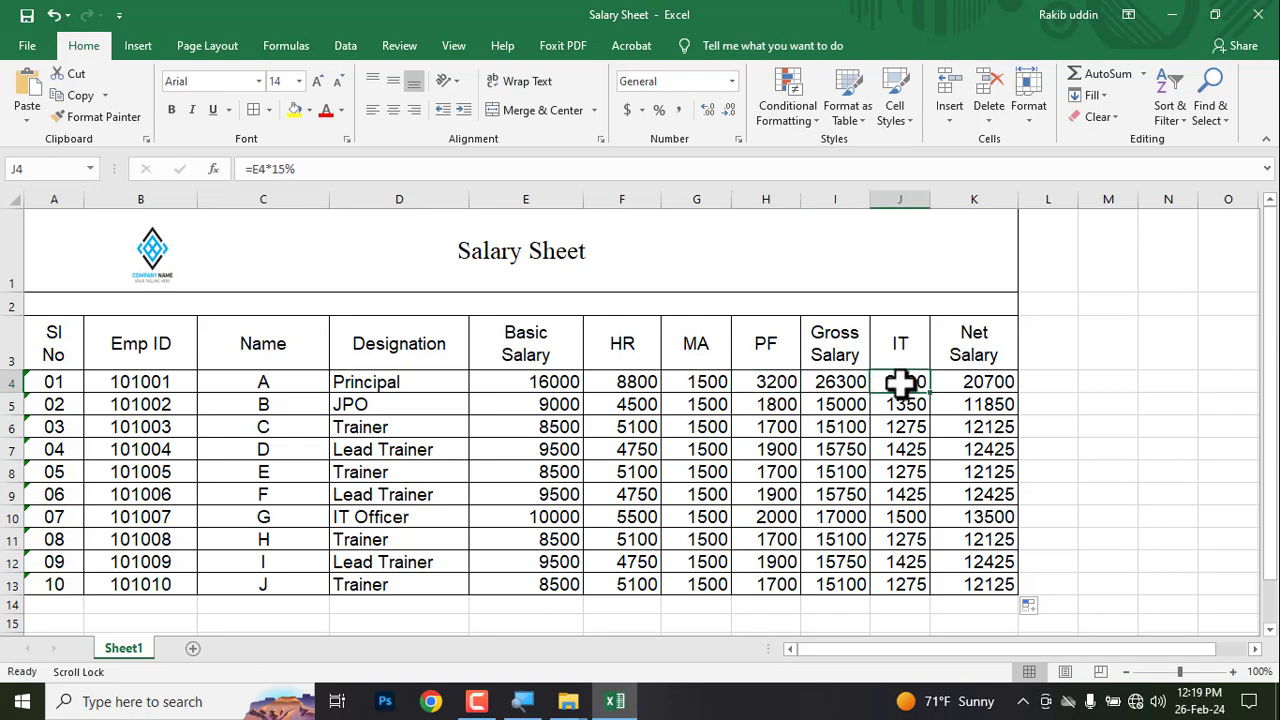
left_click(828, 382)
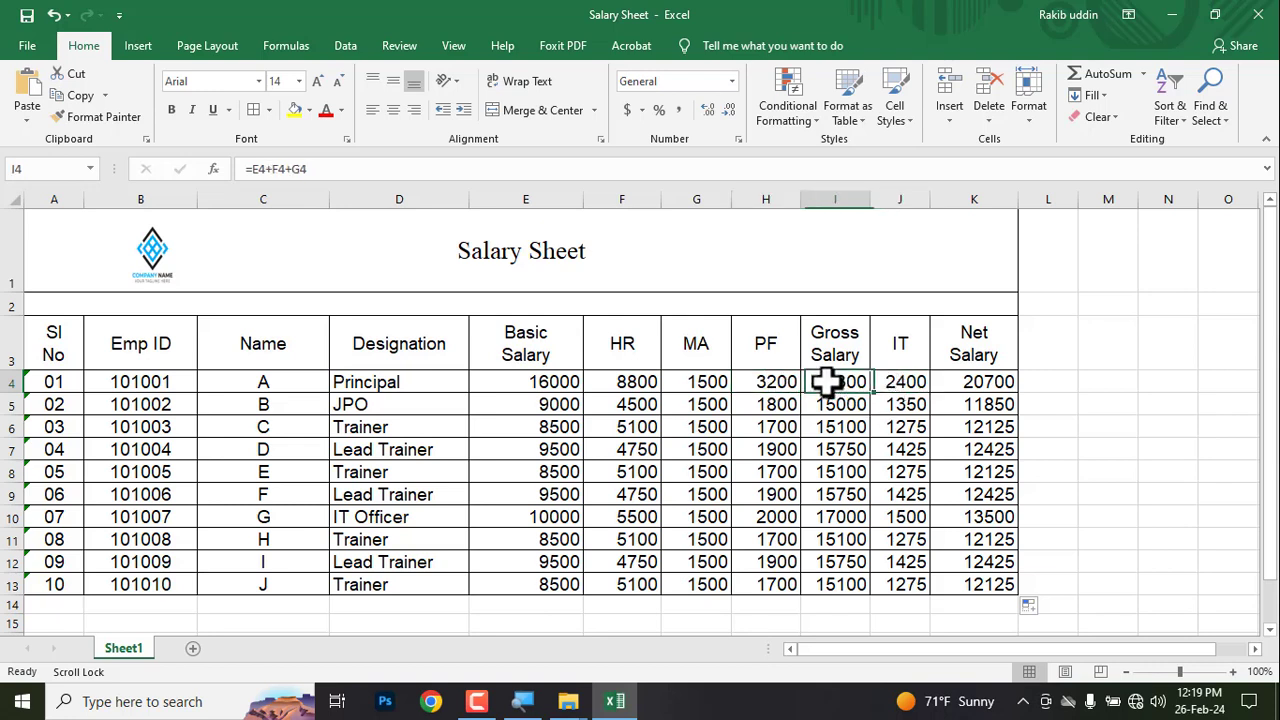
left_click(771, 381)
left_click(897, 384)
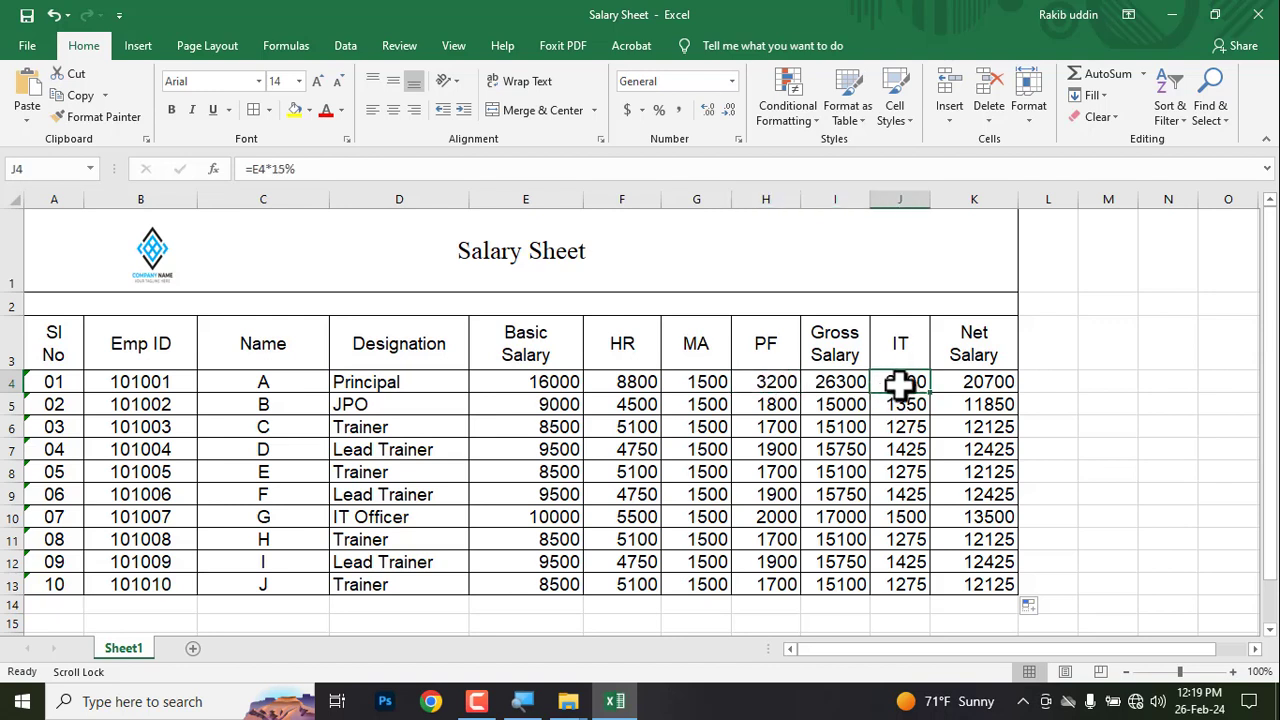
left_click(822, 382)
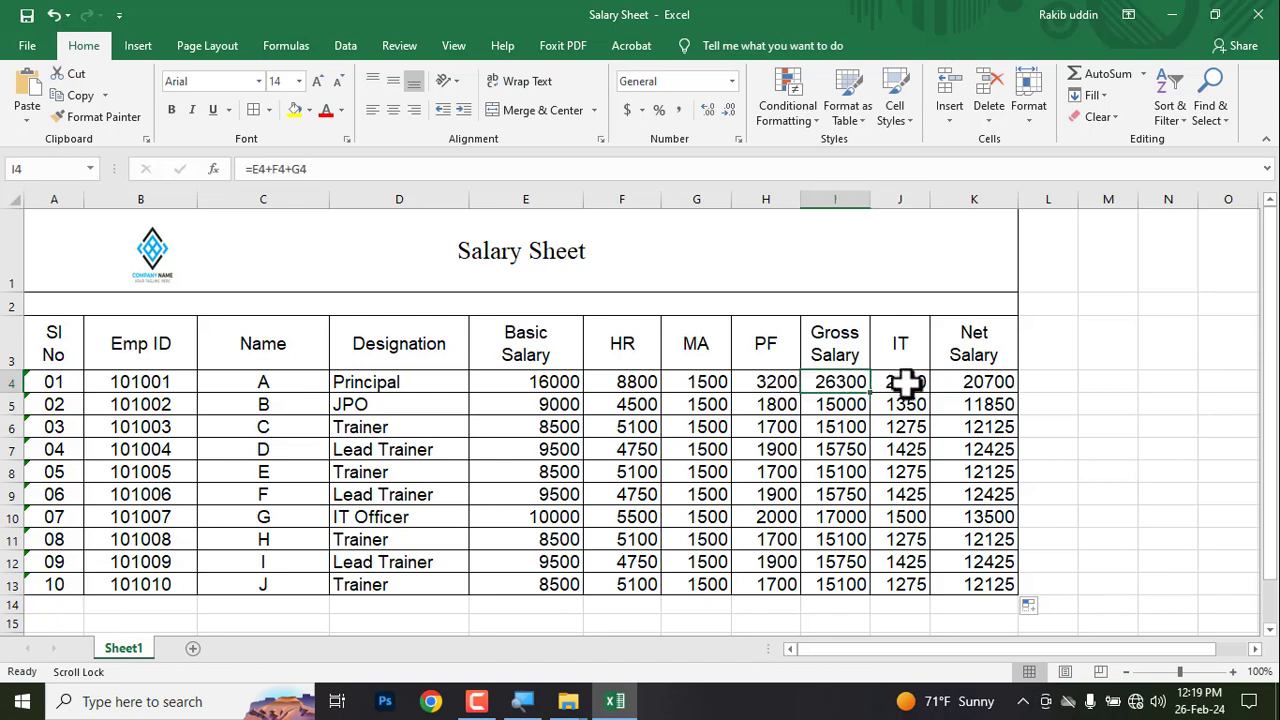
Review the I4 and H4+J4 parts of the Net Salary formula in K4 and the Net Salary cells K4:K13
left_click(975, 381)
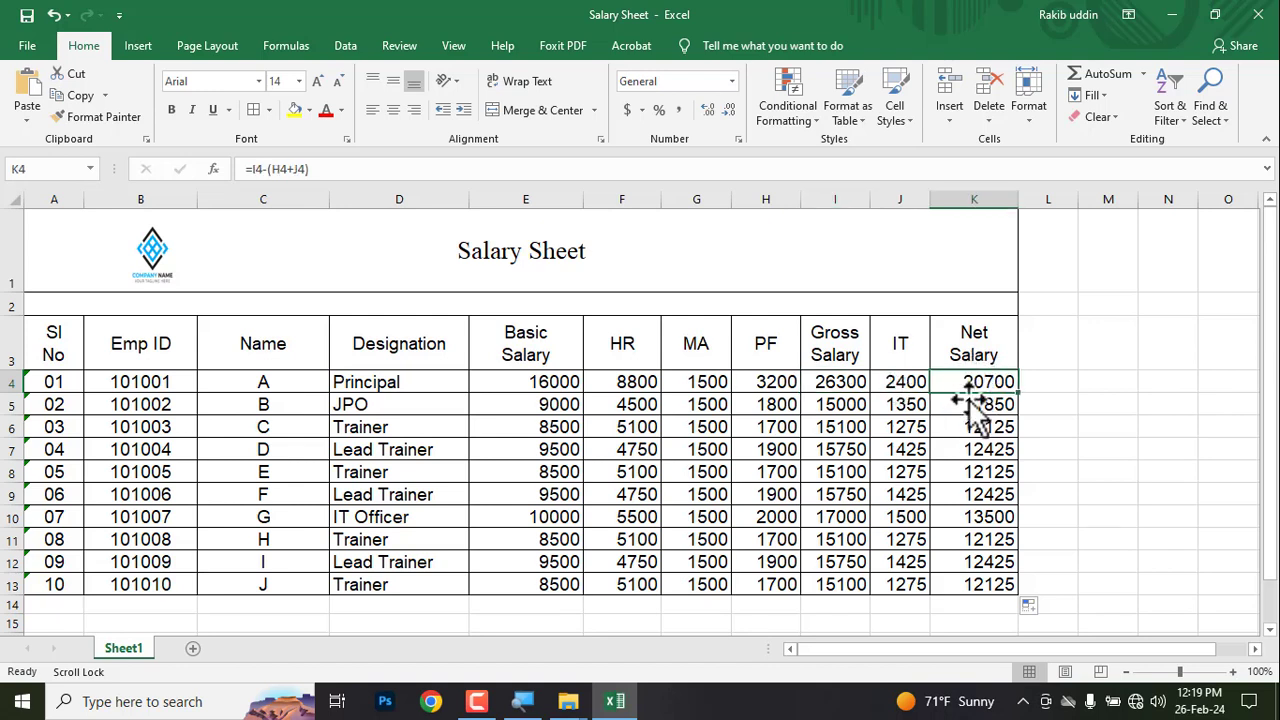
double_click(979, 383)
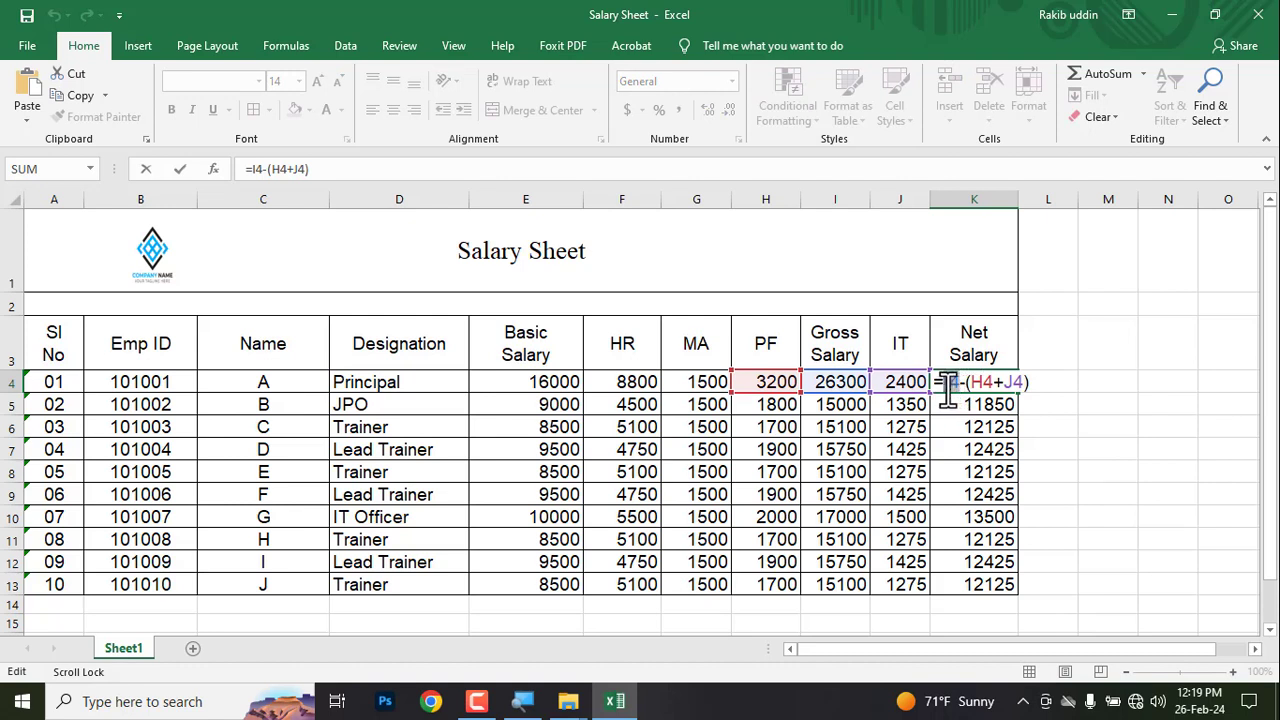
double_click(949, 384)
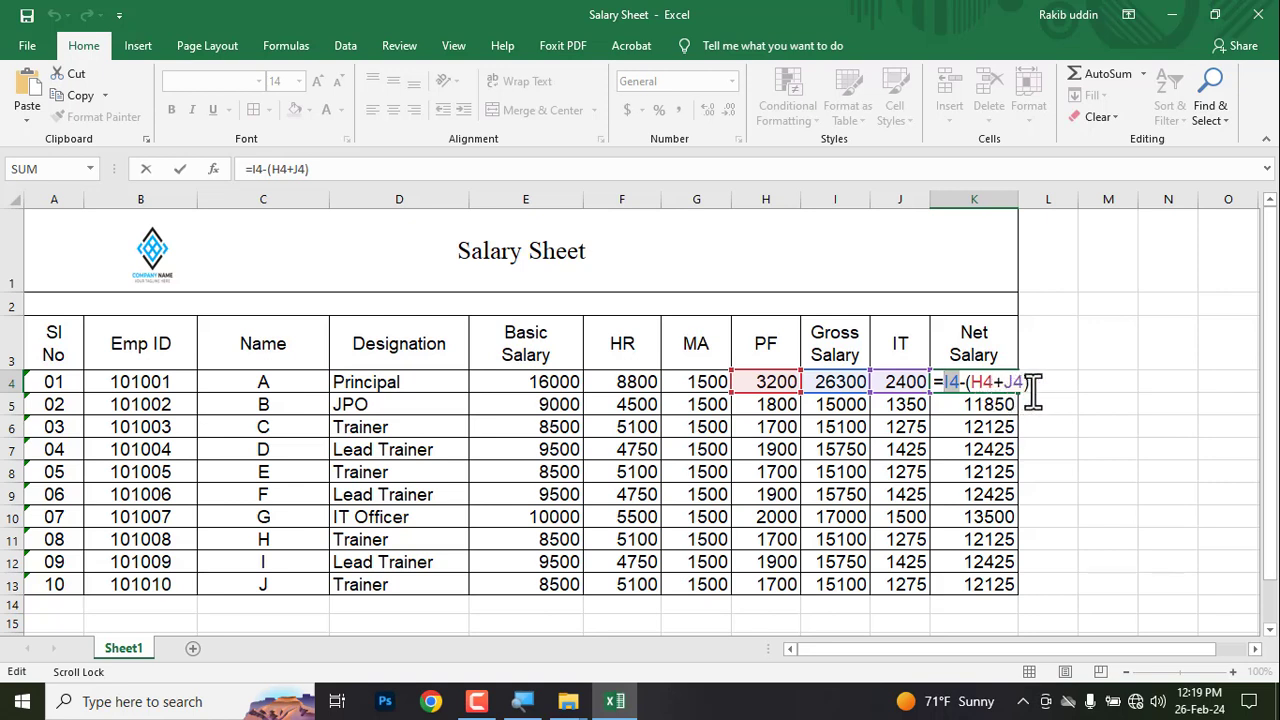
left_click_drag(1032, 390, 990, 390)
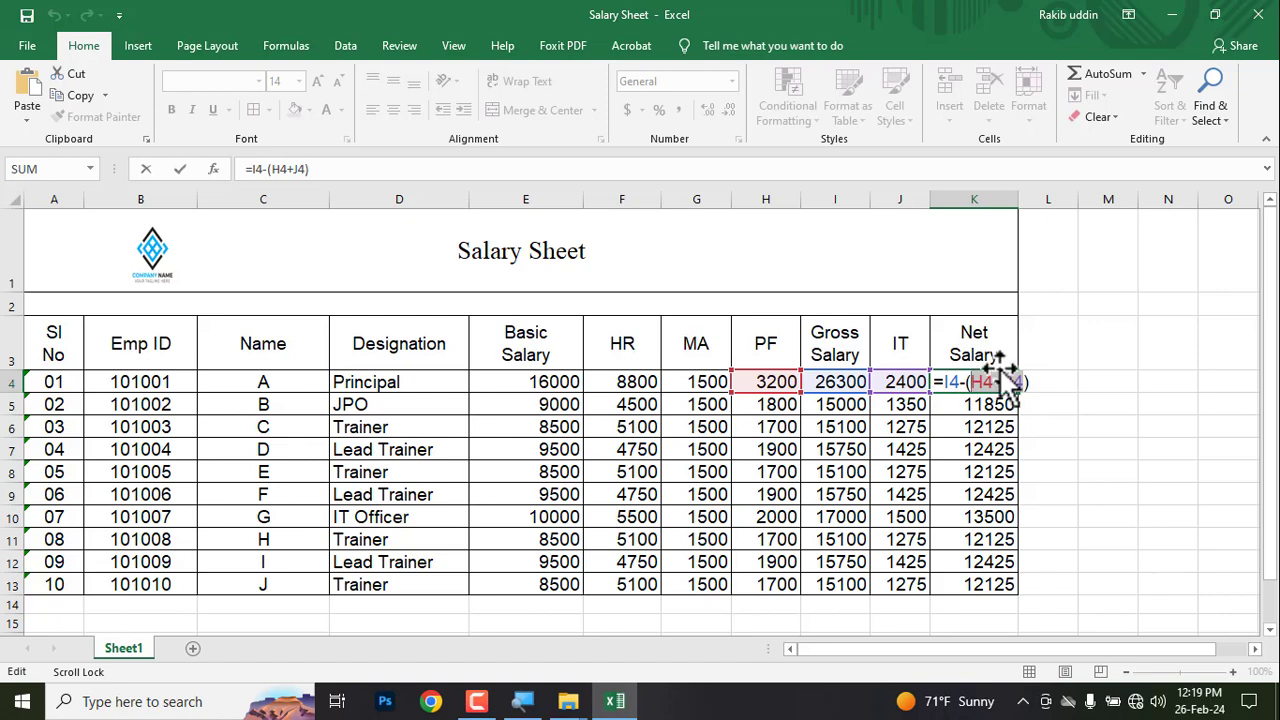
key("Return")
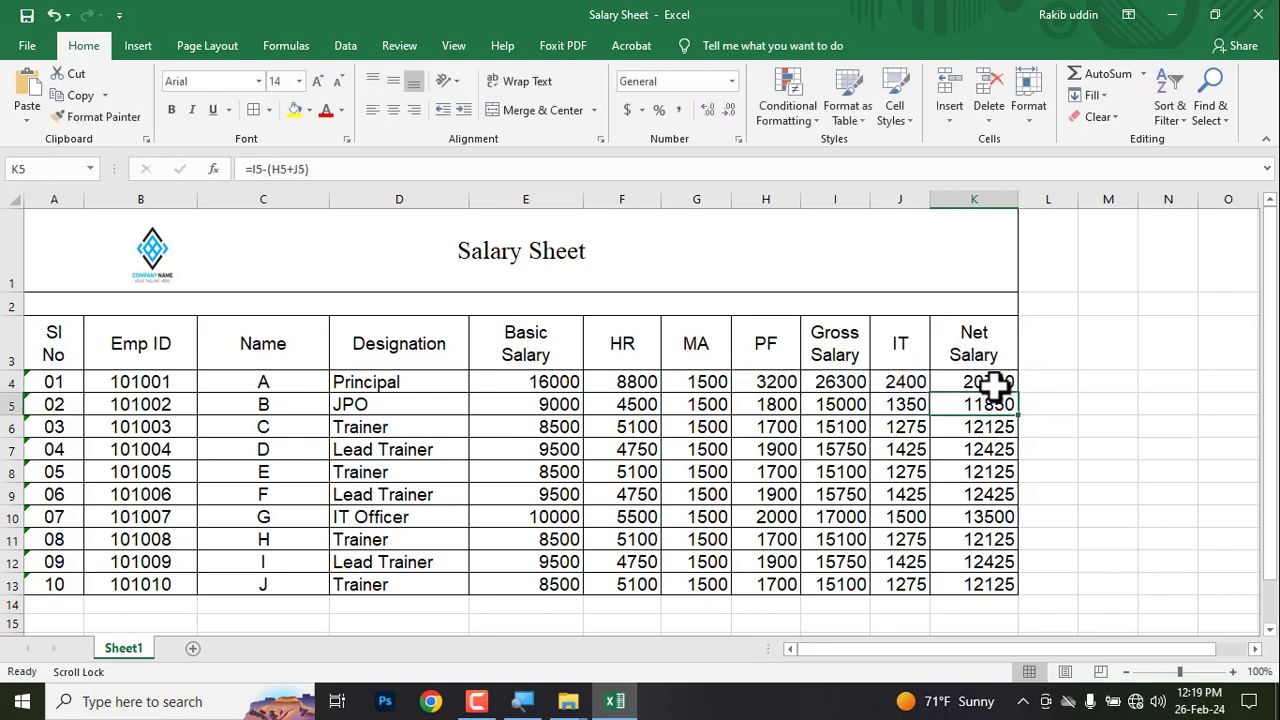
left_click_drag(995, 386, 983, 575)
Switch to the PDF in Foxit, delete the Net salary rectangle, and briefly outline the Maximum and Minimum Salary condition before removing that outline
key("alt+Tab")
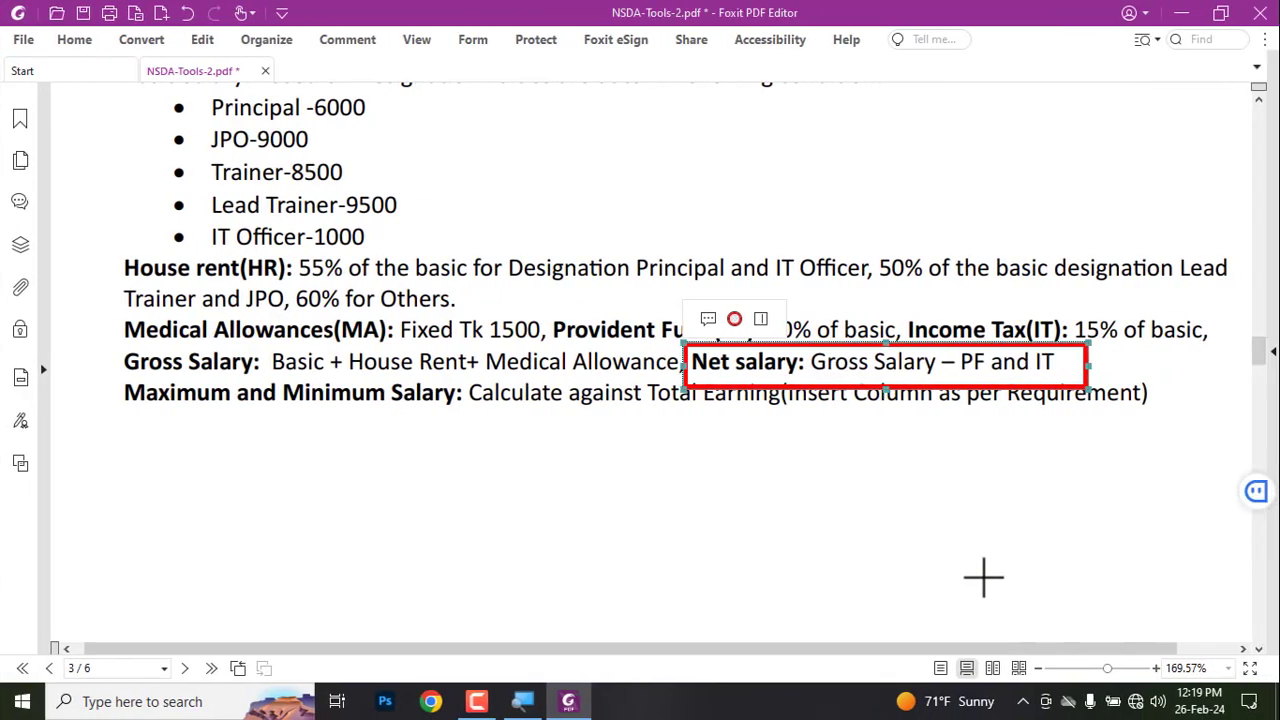
key("Delete")
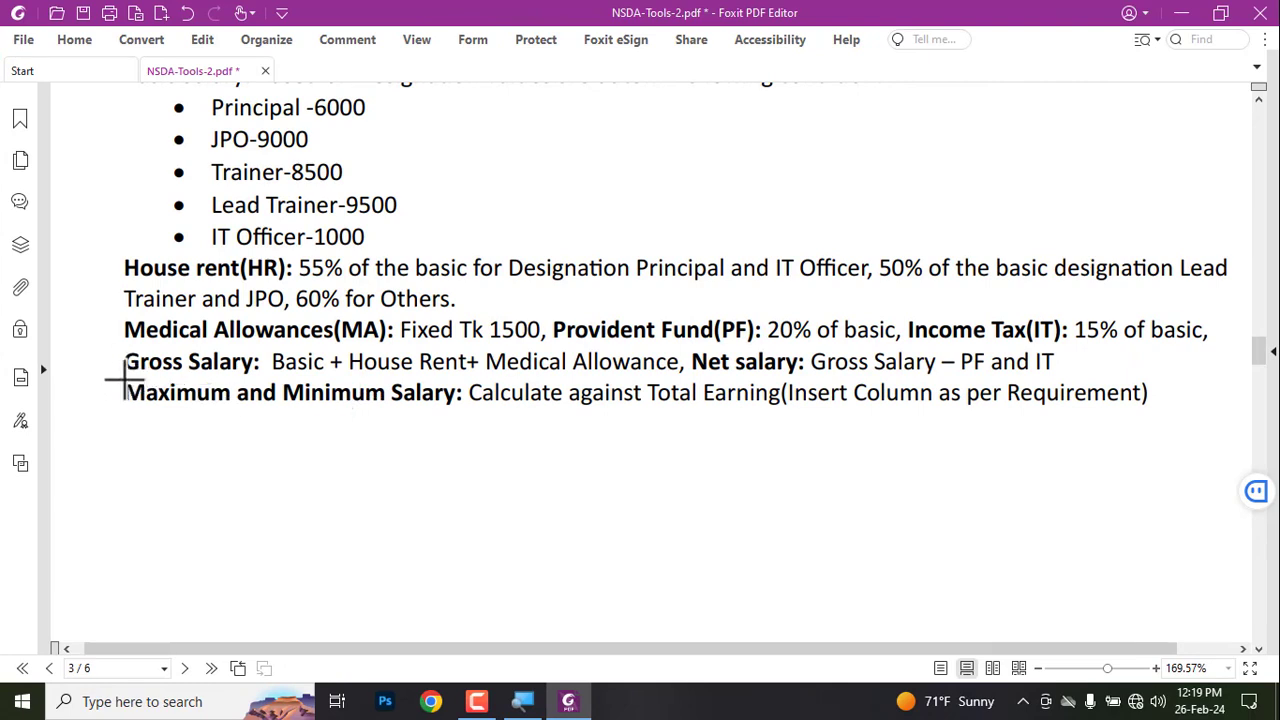
mouse_move(119, 377)
left_mouse_down()
mouse_move(206, 409)
mouse_move(286, 414)
mouse_move(1187, 420)
left_mouse_up()
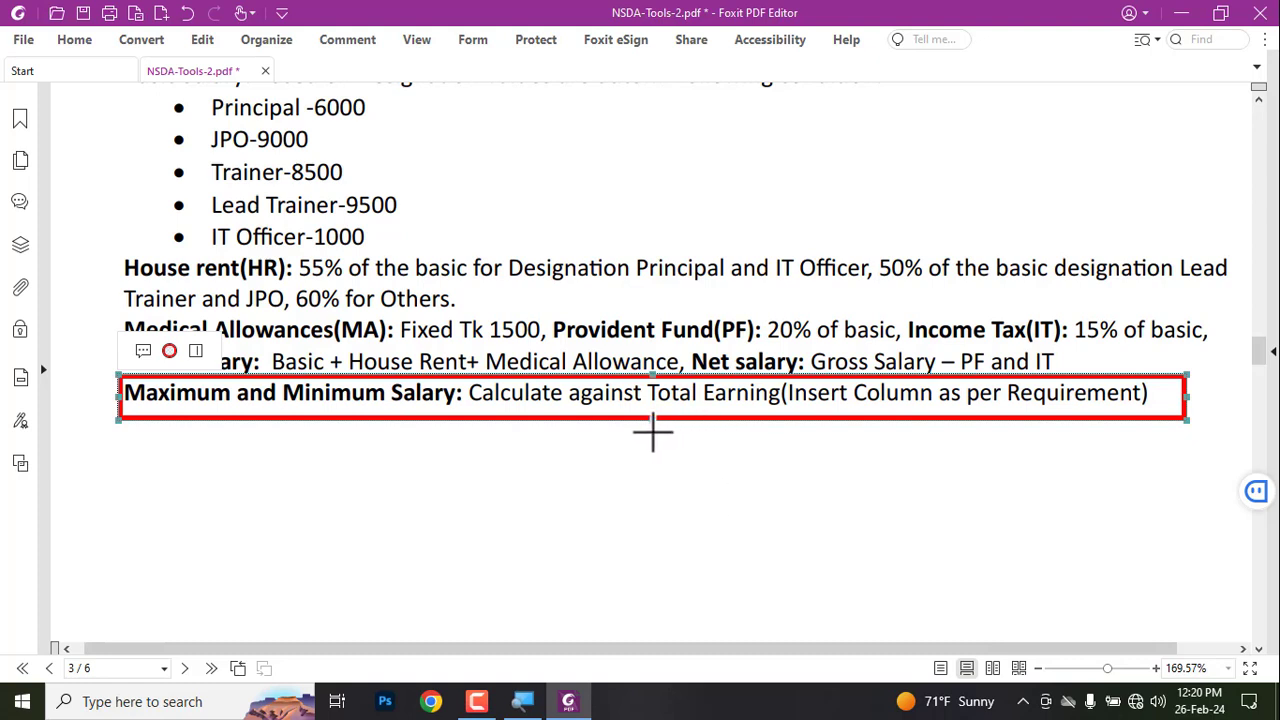
key("Delete")
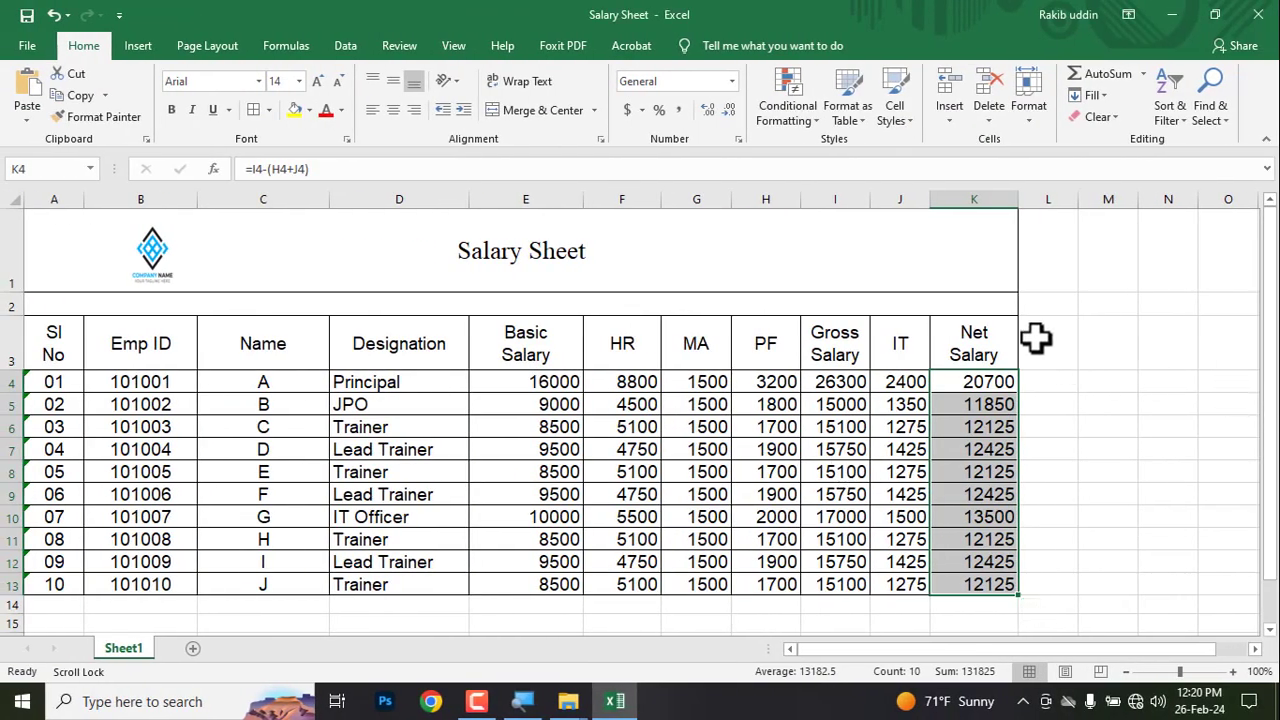
In the Excel Salary Sheet, enter the column headings MAX in L3 and MIN in M3
left_click(1048, 347)
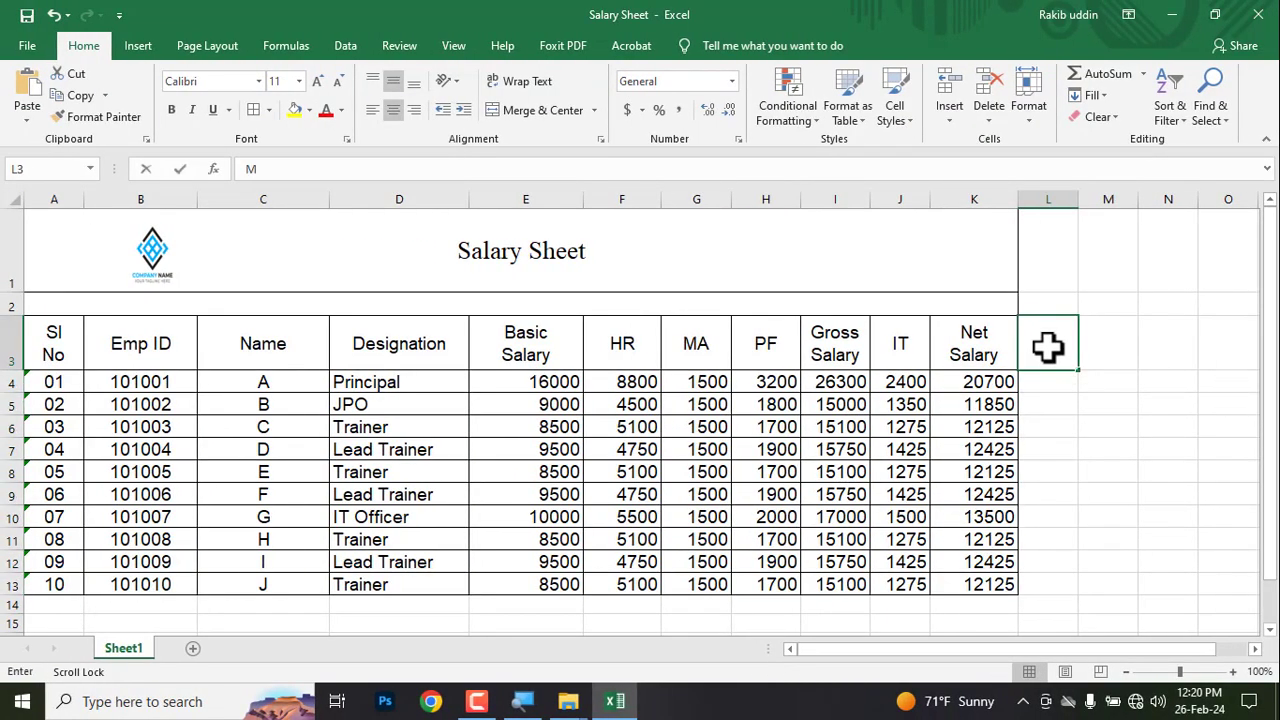
key("Tab")
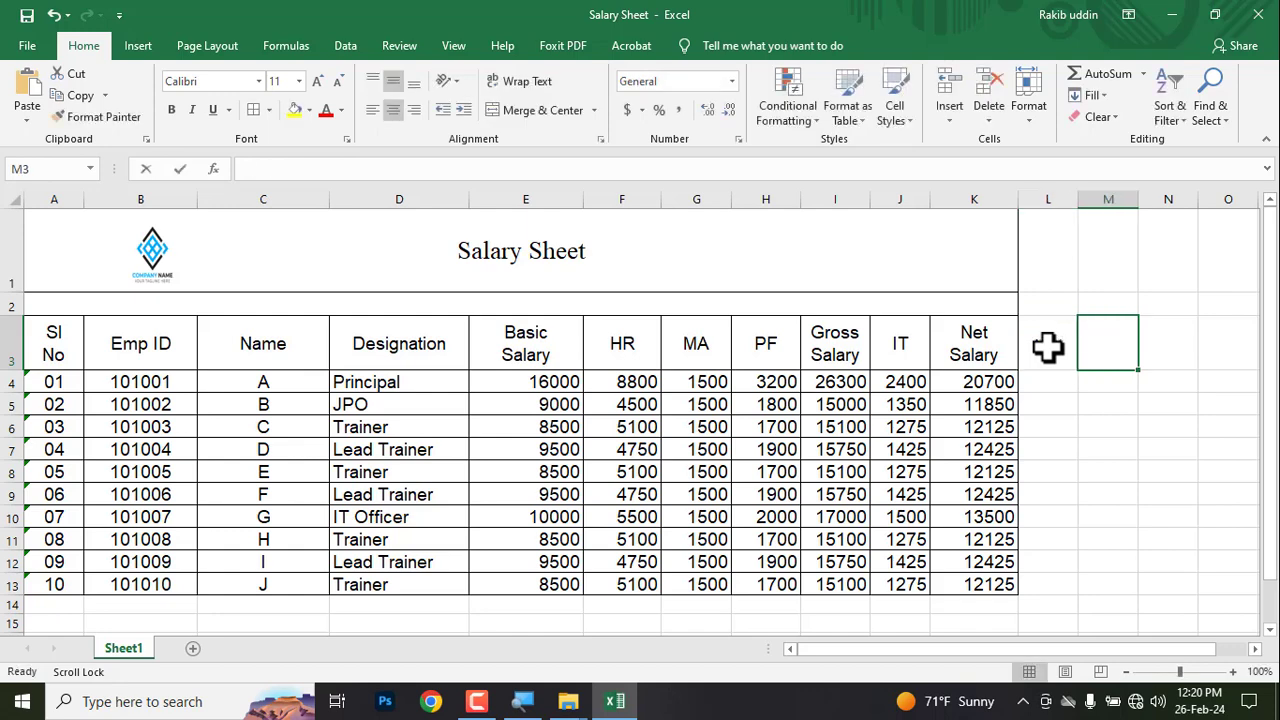
key("BackSpace")
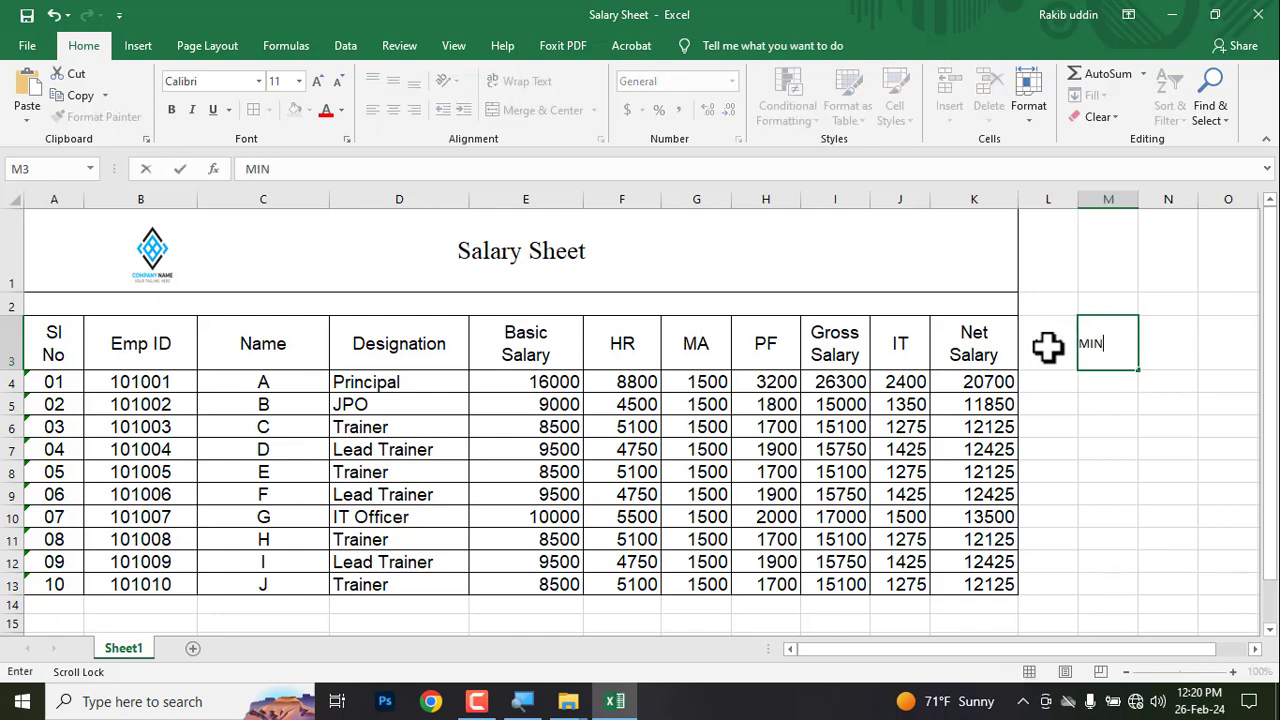
type("MIN")
key("Tab")
Merge and center L4:L13 and M4:M13, and add cell borders across the table through the MIN column
left_click_drag(1050, 385, 1049, 585)
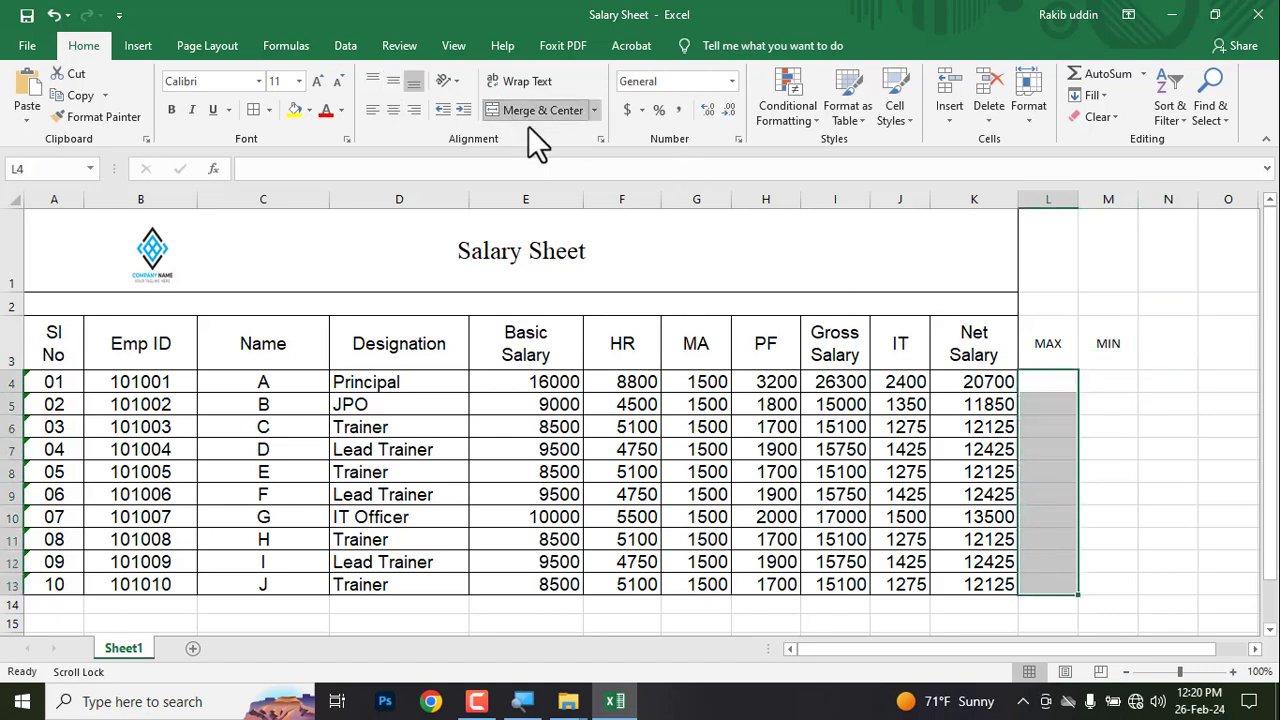
left_click_drag(1123, 383, 1110, 585)
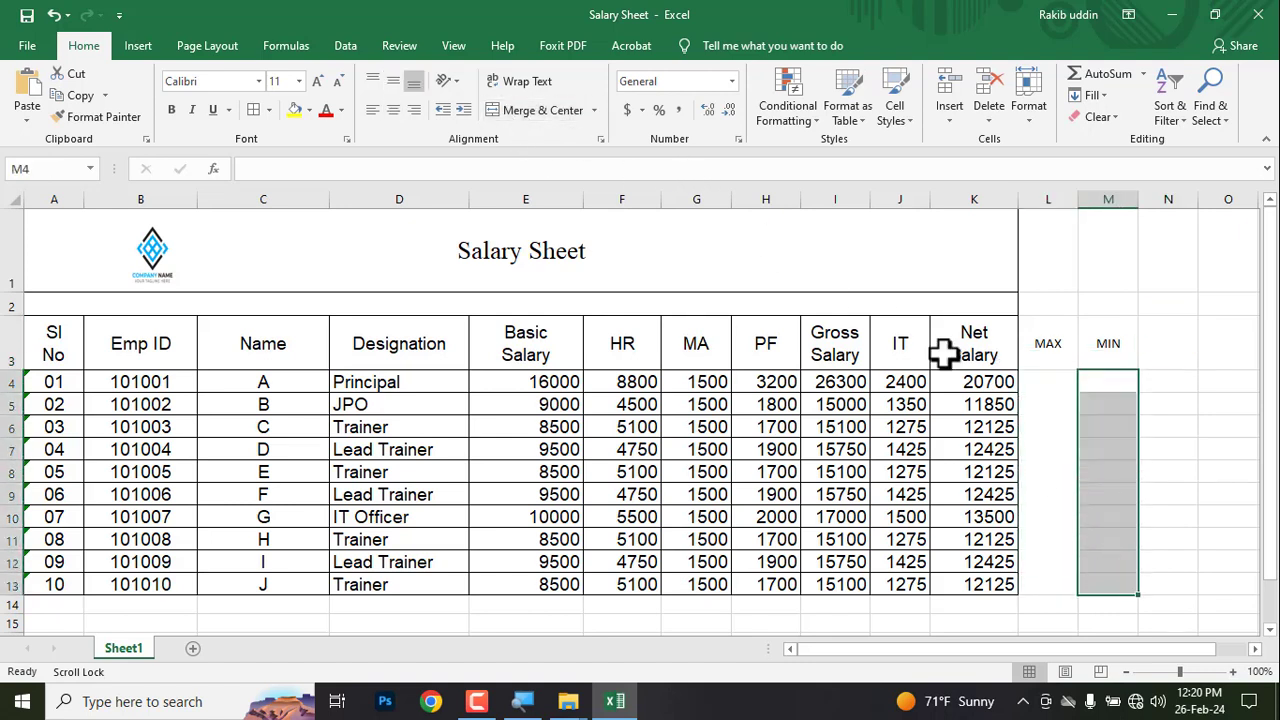
left_click(588, 112)
left_click(1060, 469)
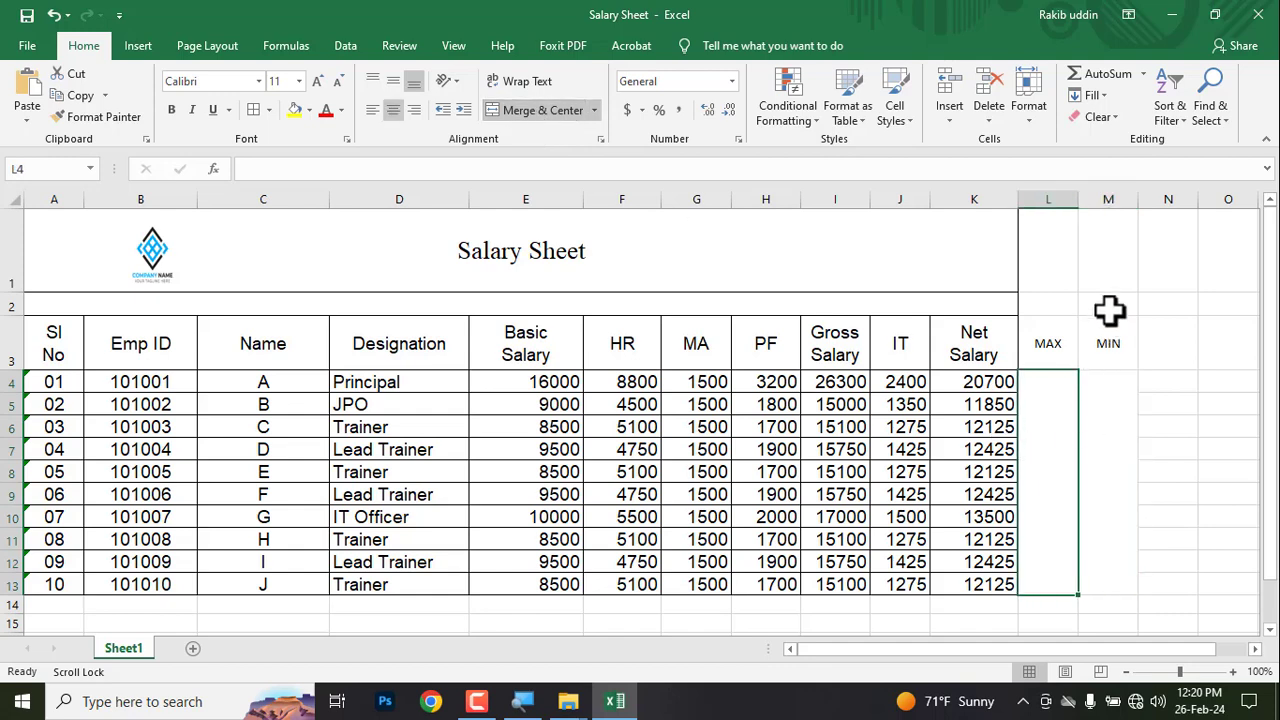
left_click_drag(1108, 305, 54, 585)
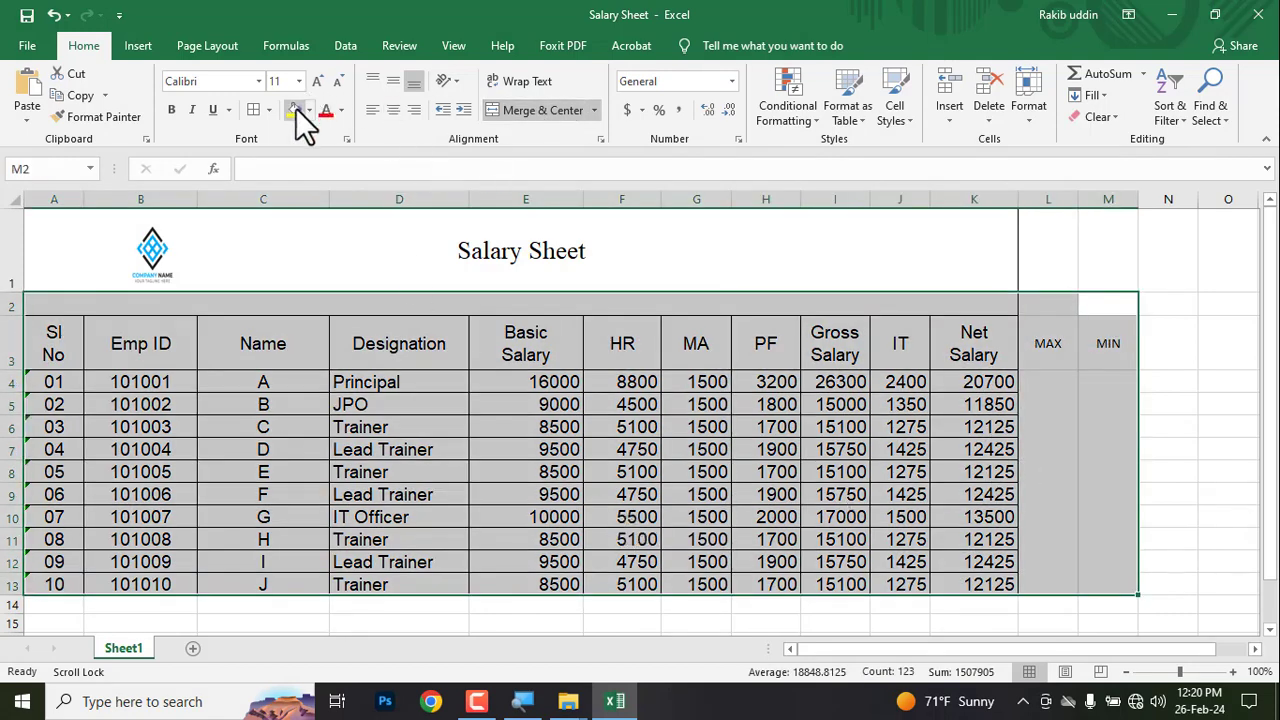
left_click(254, 110)
Enter =MAX(K4:K13) in the merged MAX cell to find the highest net salary
left_click(1063, 474)
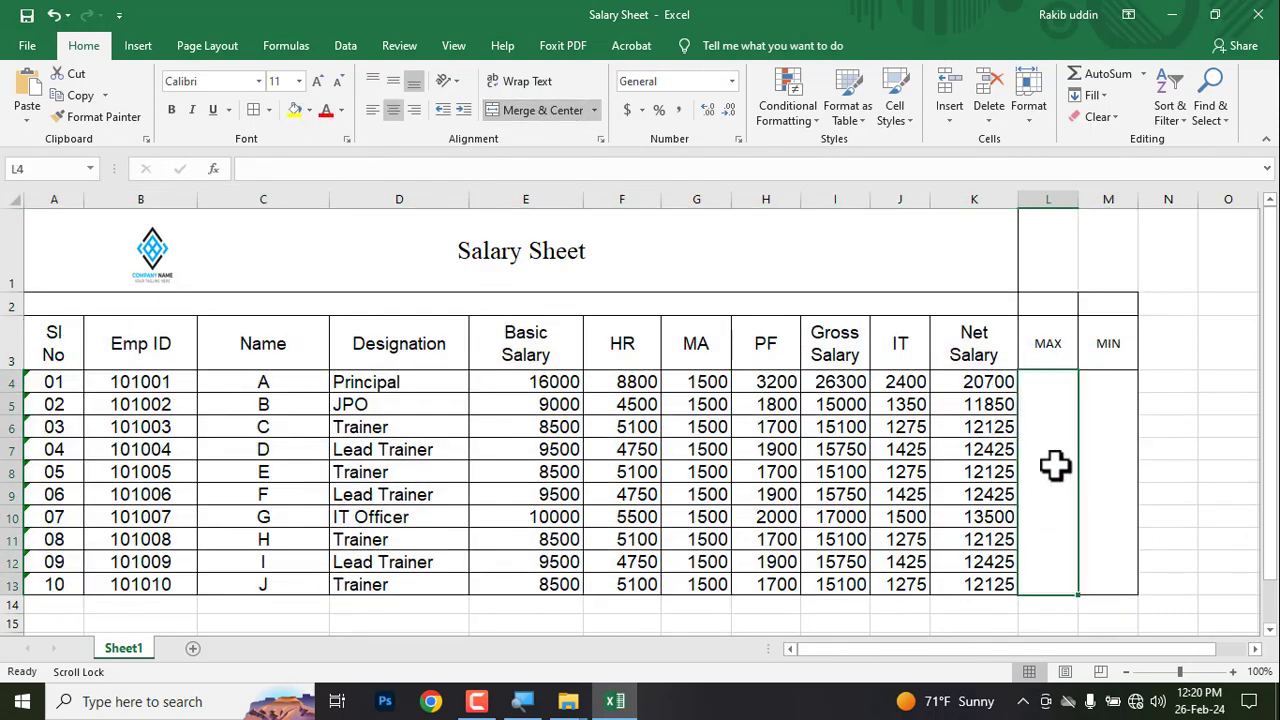
double_click(1058, 466)
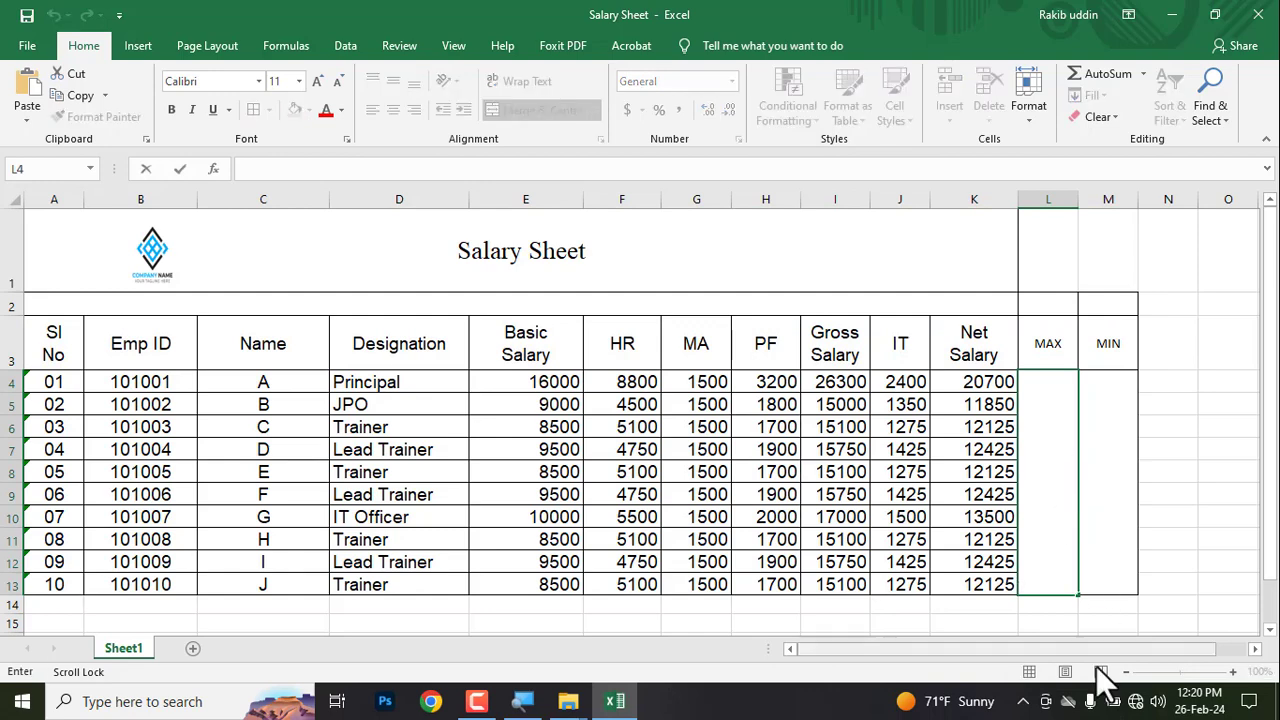
type("=")
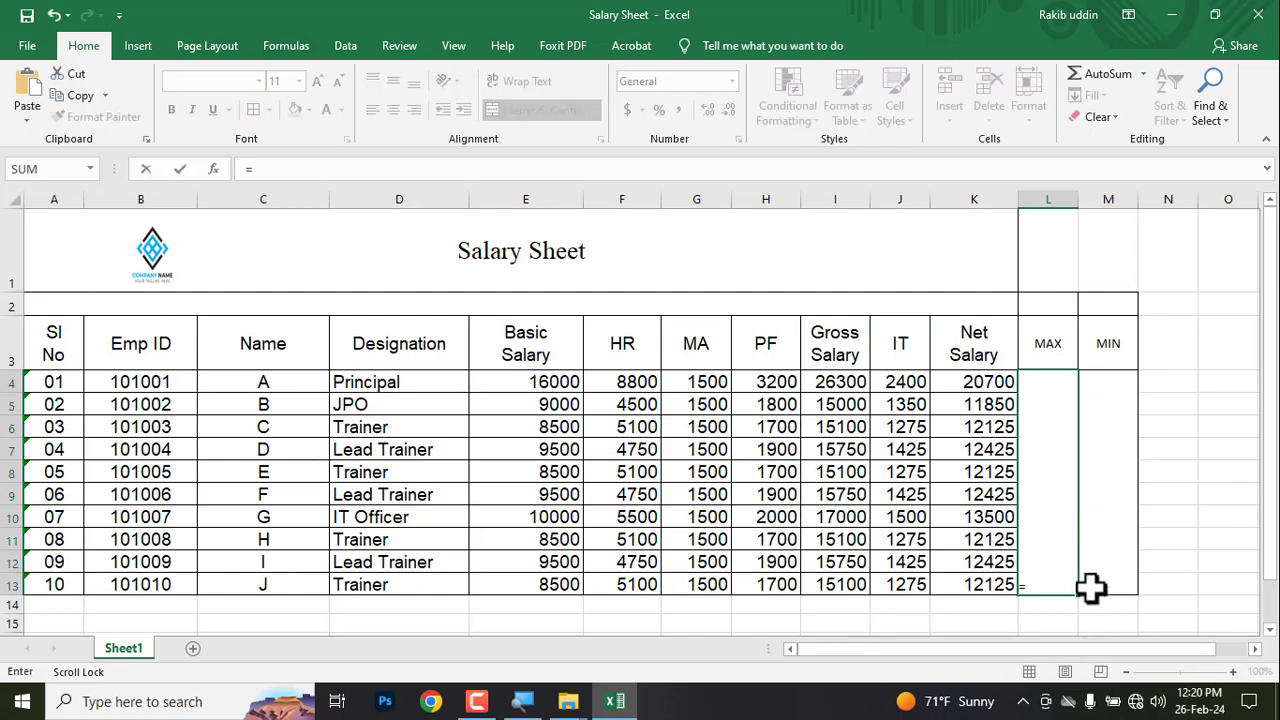
type("MAX(")
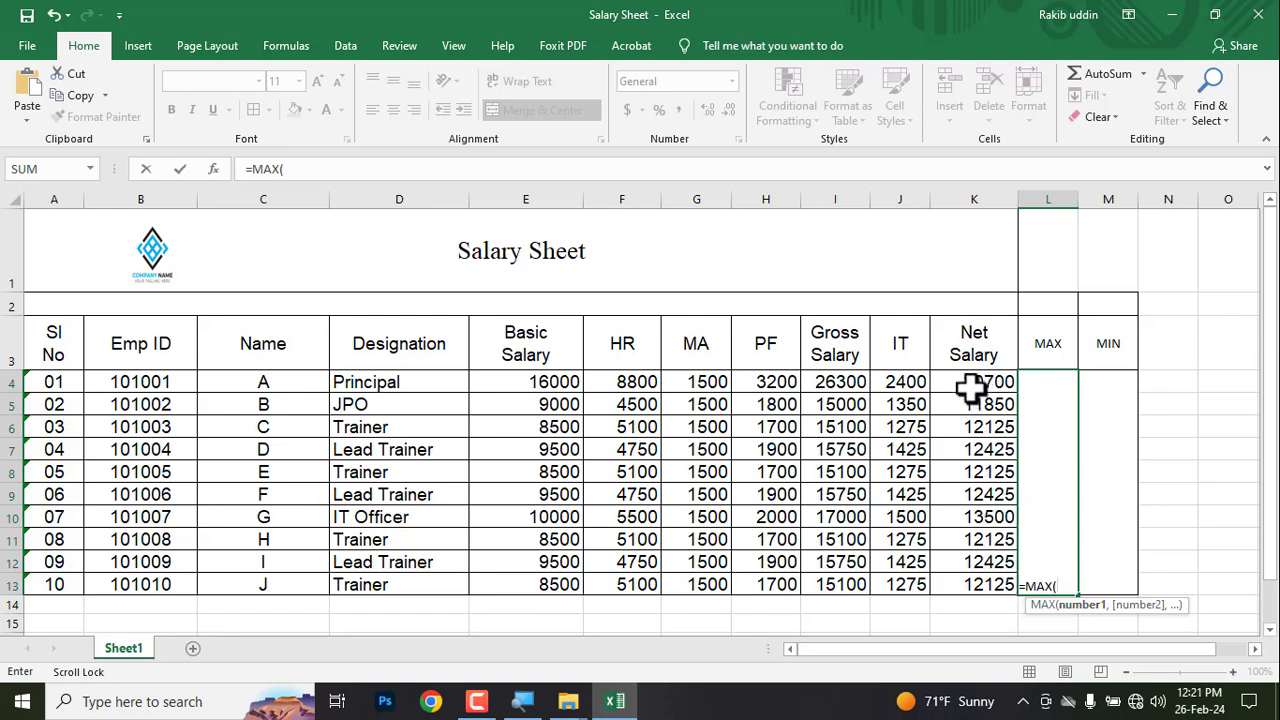
left_click_drag(966, 380, 956, 588)
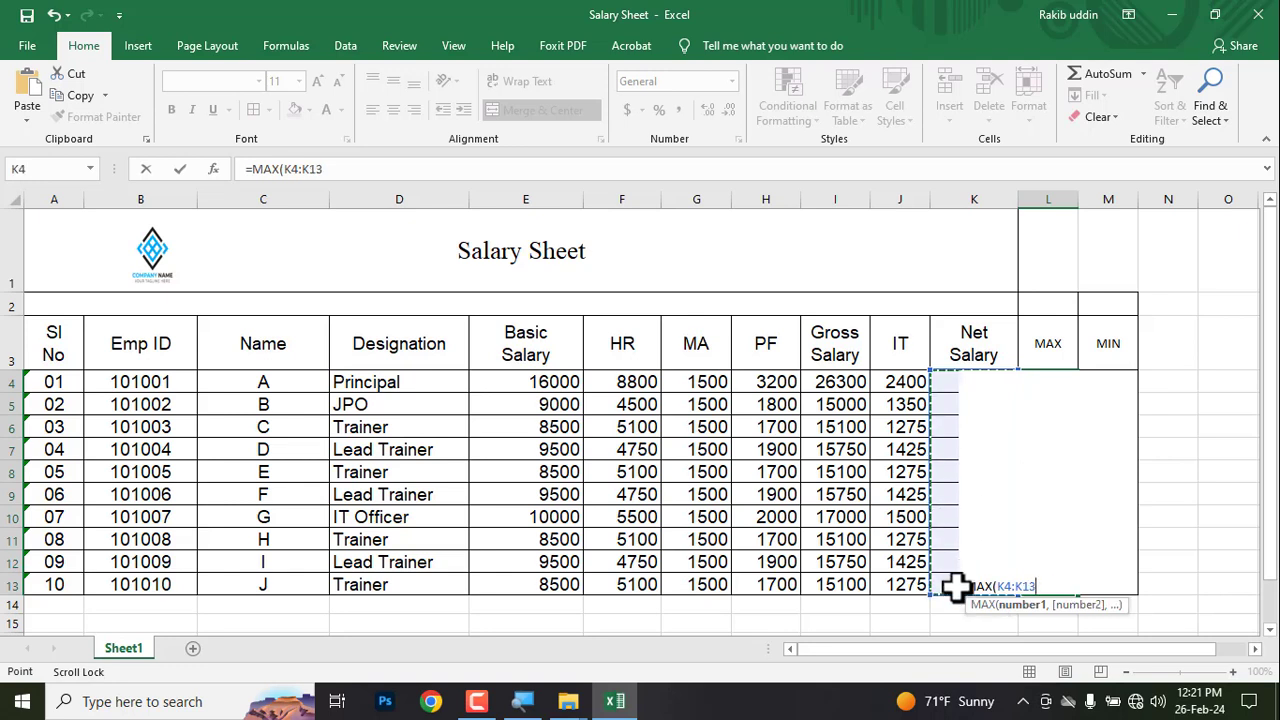
key("Return")
left_click(1055, 558)
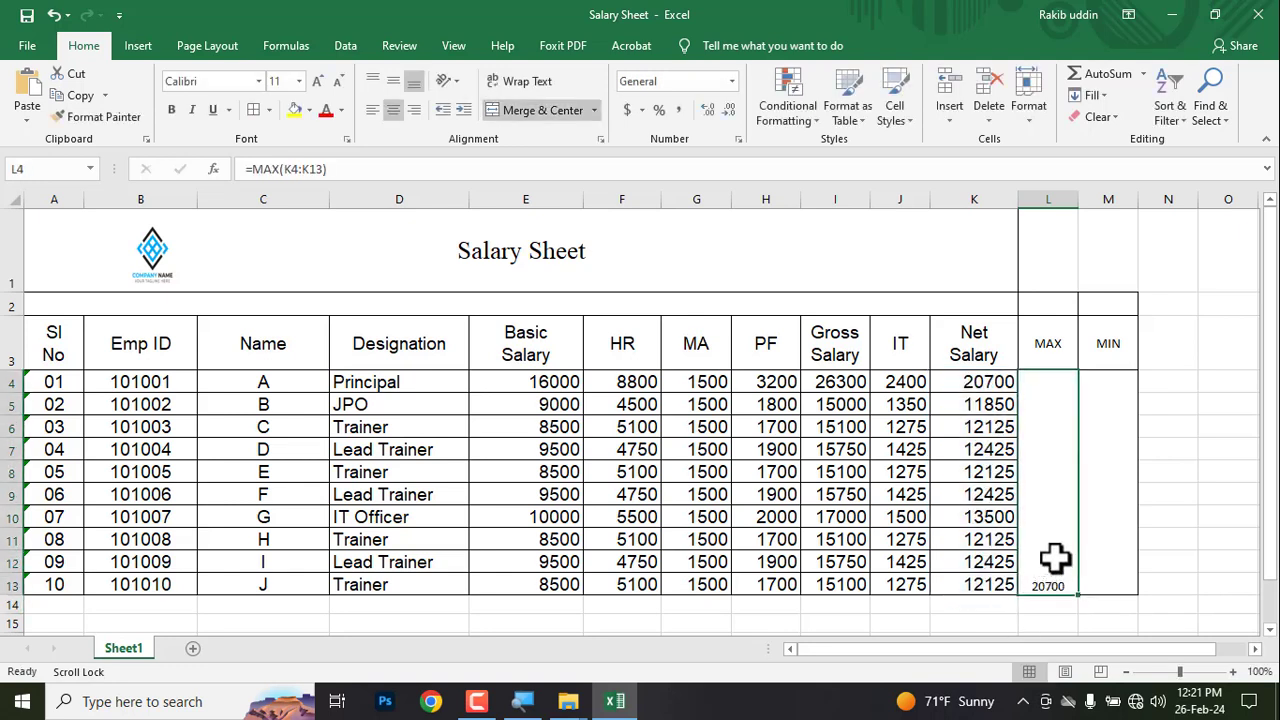
Enter =MIN(K4:K13) in the merged MIN cell to find the lowest net salary
left_click(1108, 530)
type("=")
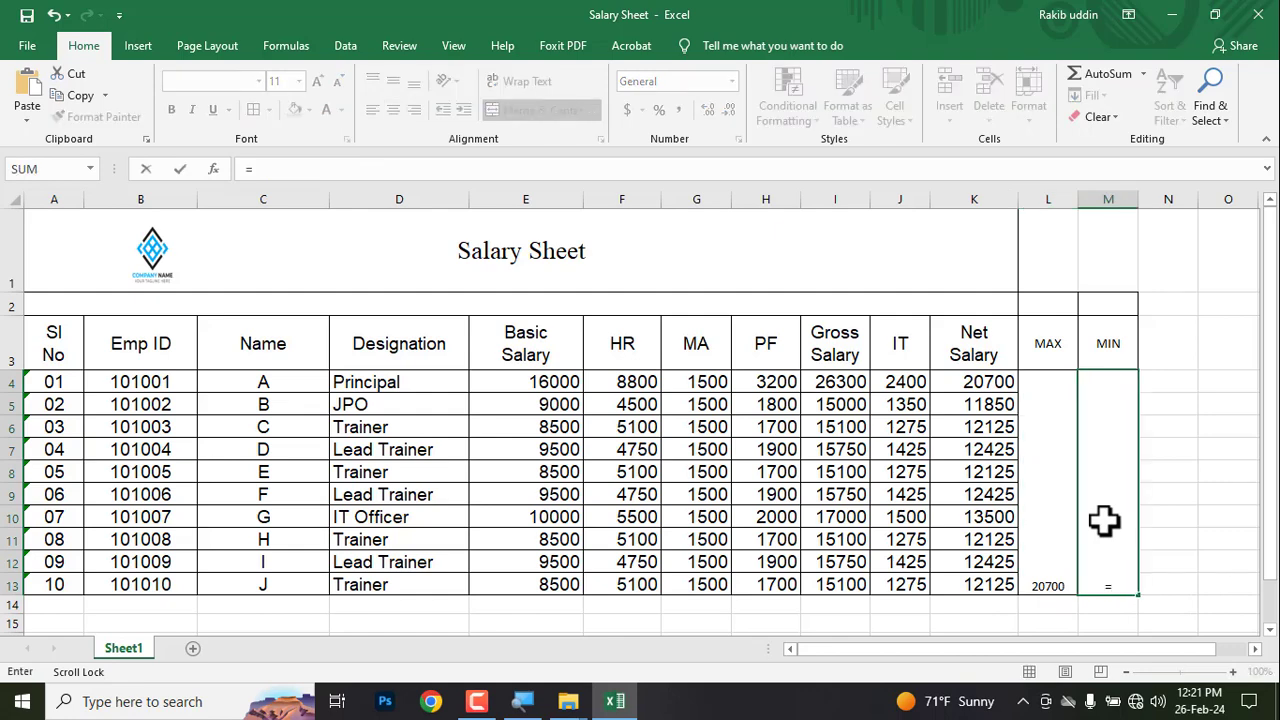
type("MIN(")
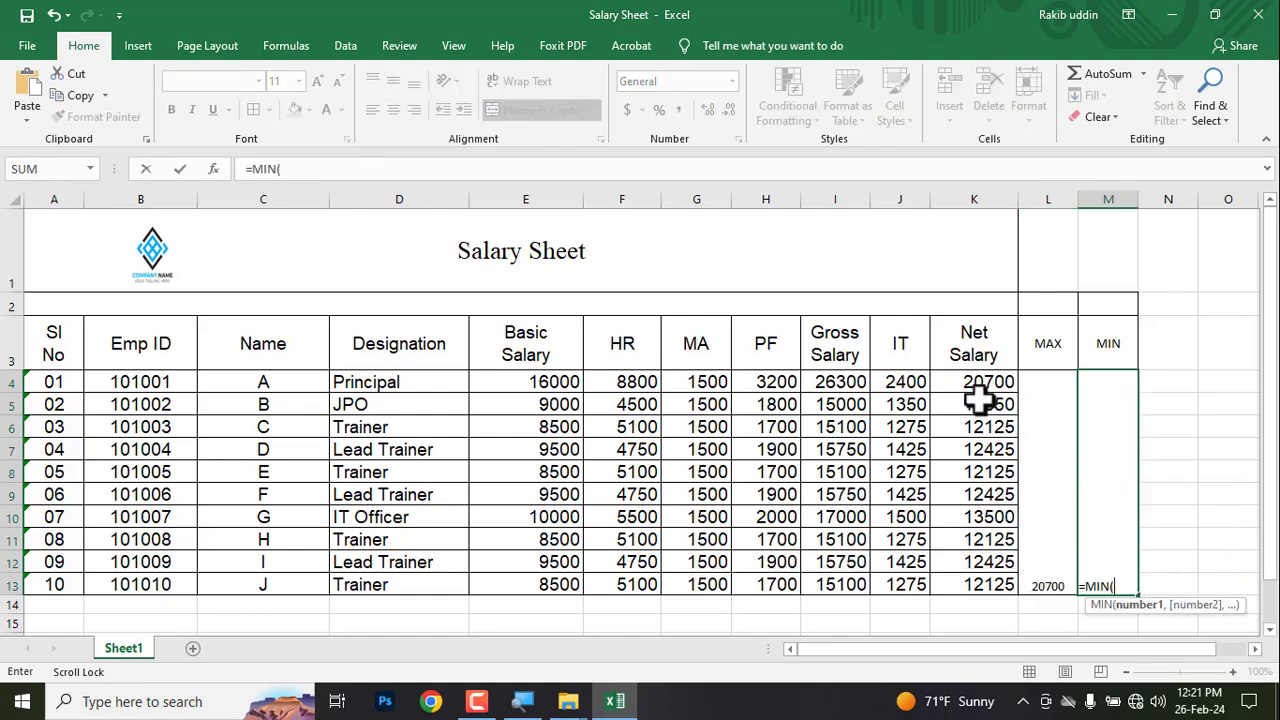
left_click_drag(978, 381, 970, 581)
key("Return")
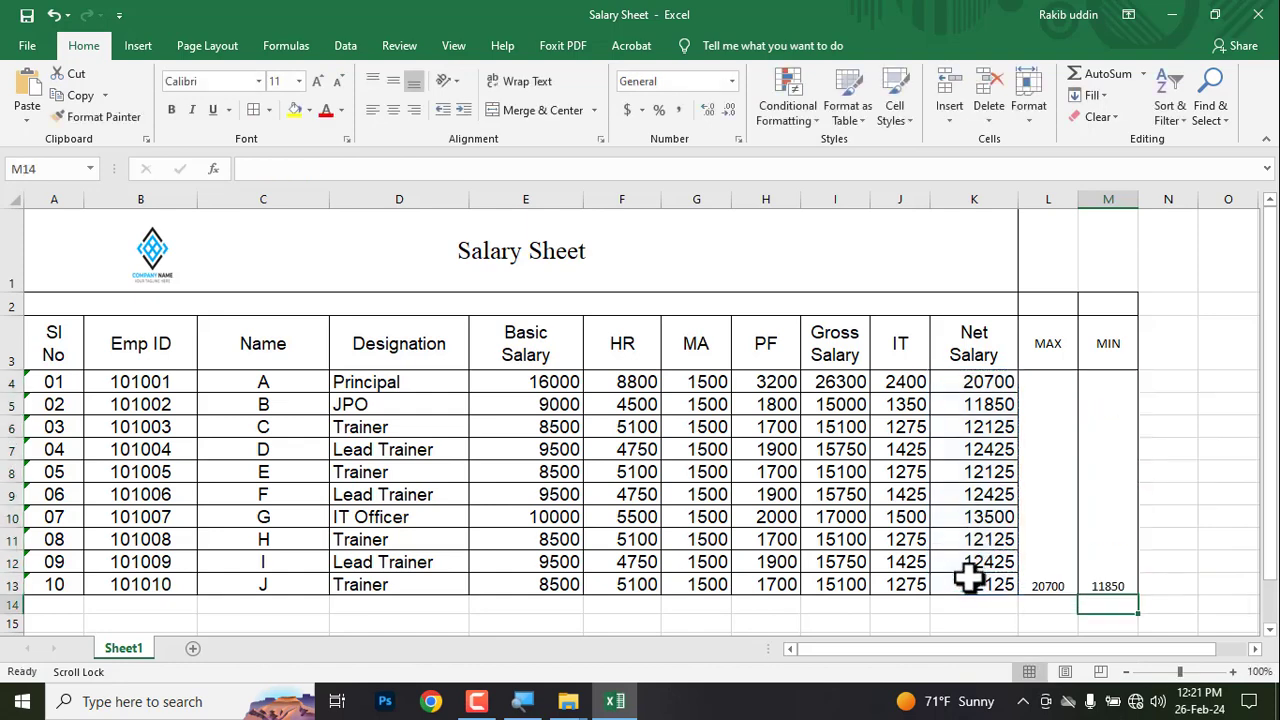
Middle-align the merged MAX and MIN result cells vertically
left_click(1143, 540)
left_click_drag(1090, 505, 1050, 510)
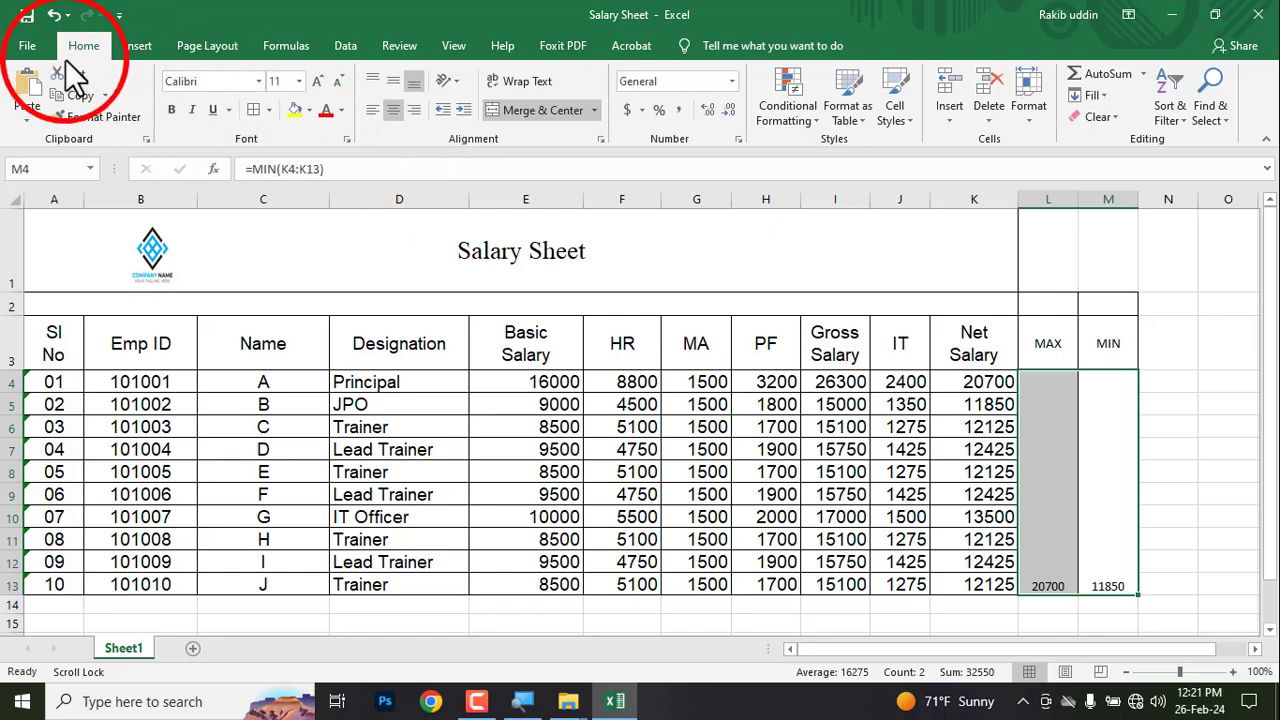
left_click(394, 84)
left_click(1178, 516)
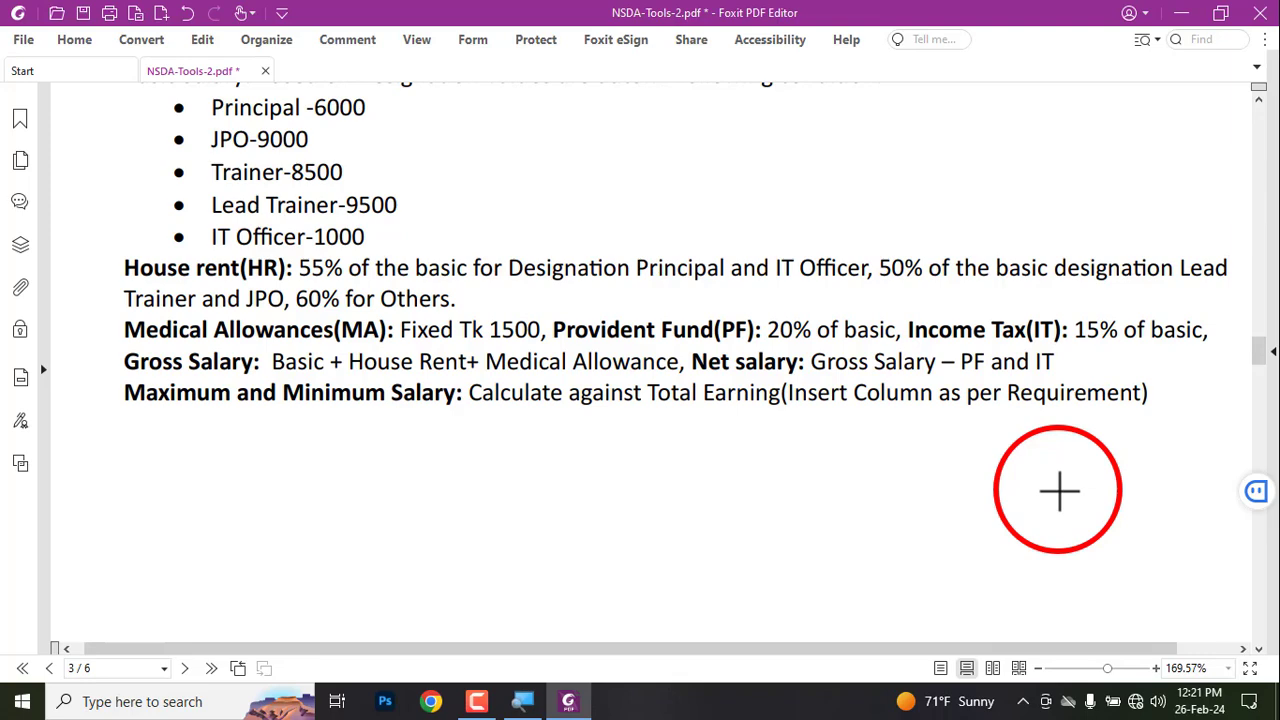
In the Foxit PDF, review the Maximum and Minimum Salary condition, the Job 3 salary table and the VLOOKUP sample
left_click_drag(111, 377, 1174, 414)
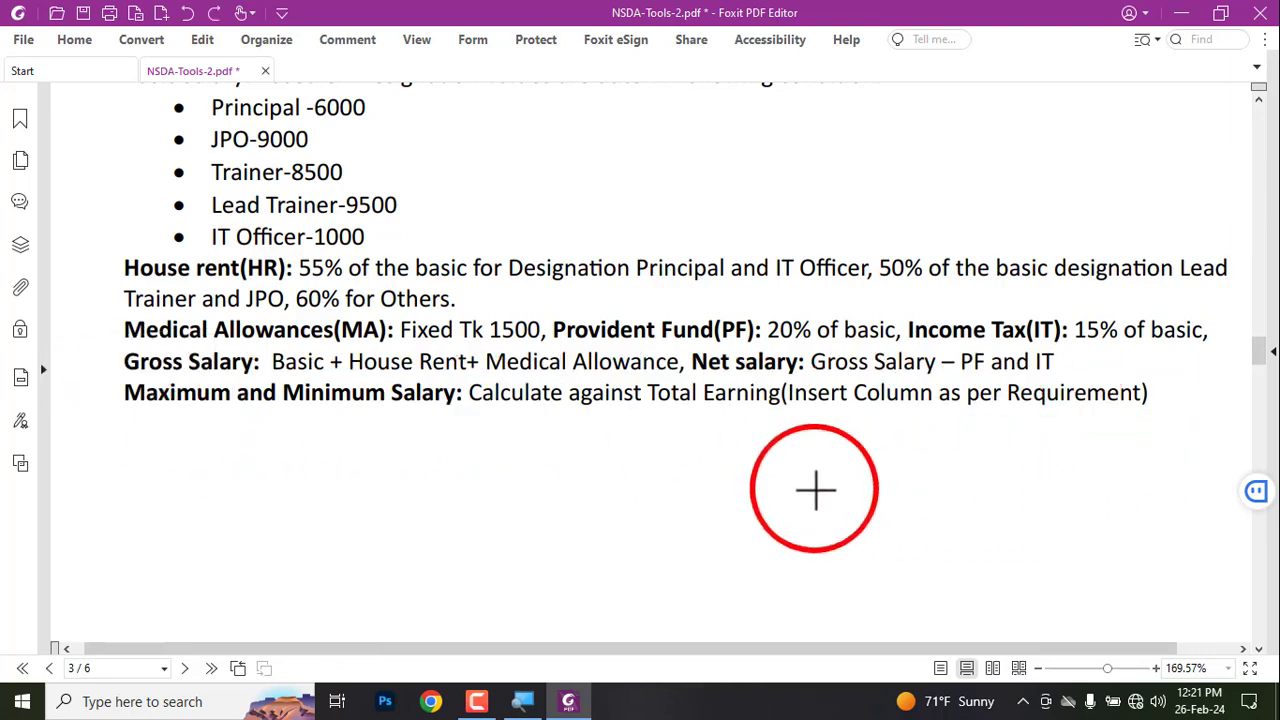
scroll(815, 490, "up", 10)
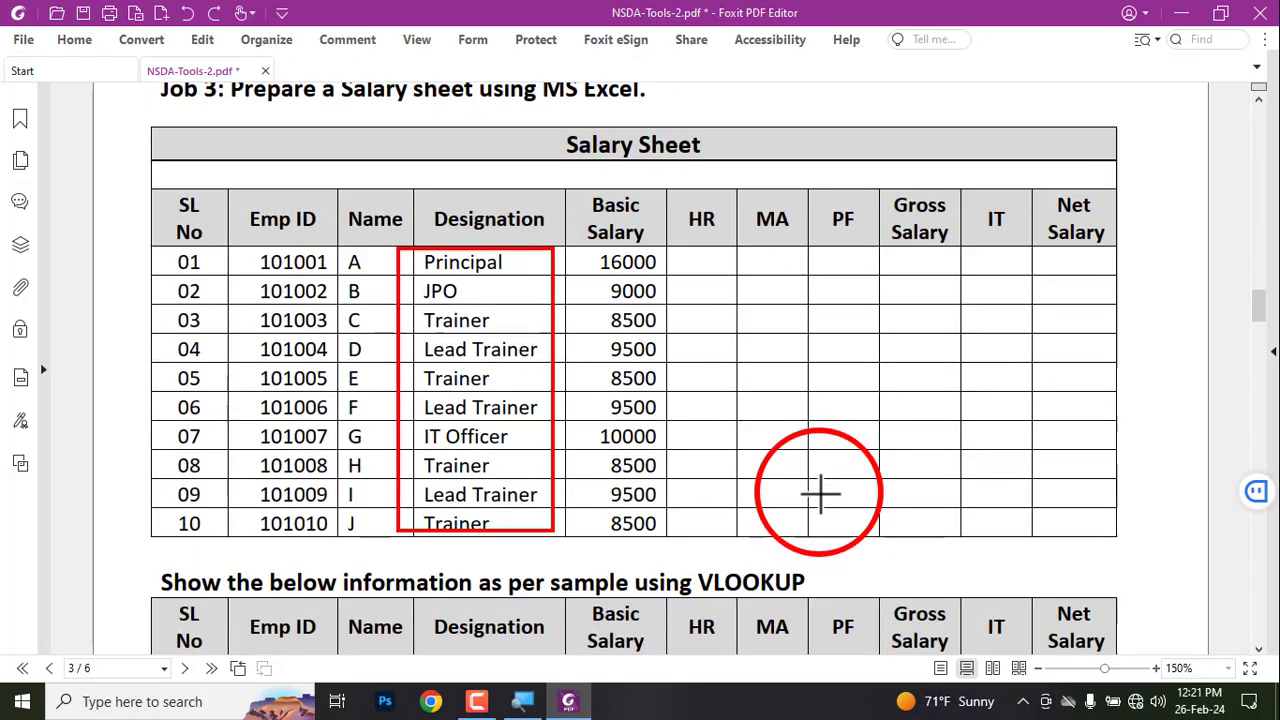
scroll(820, 492, "up", 3)
scroll(820, 492, "down", 14)
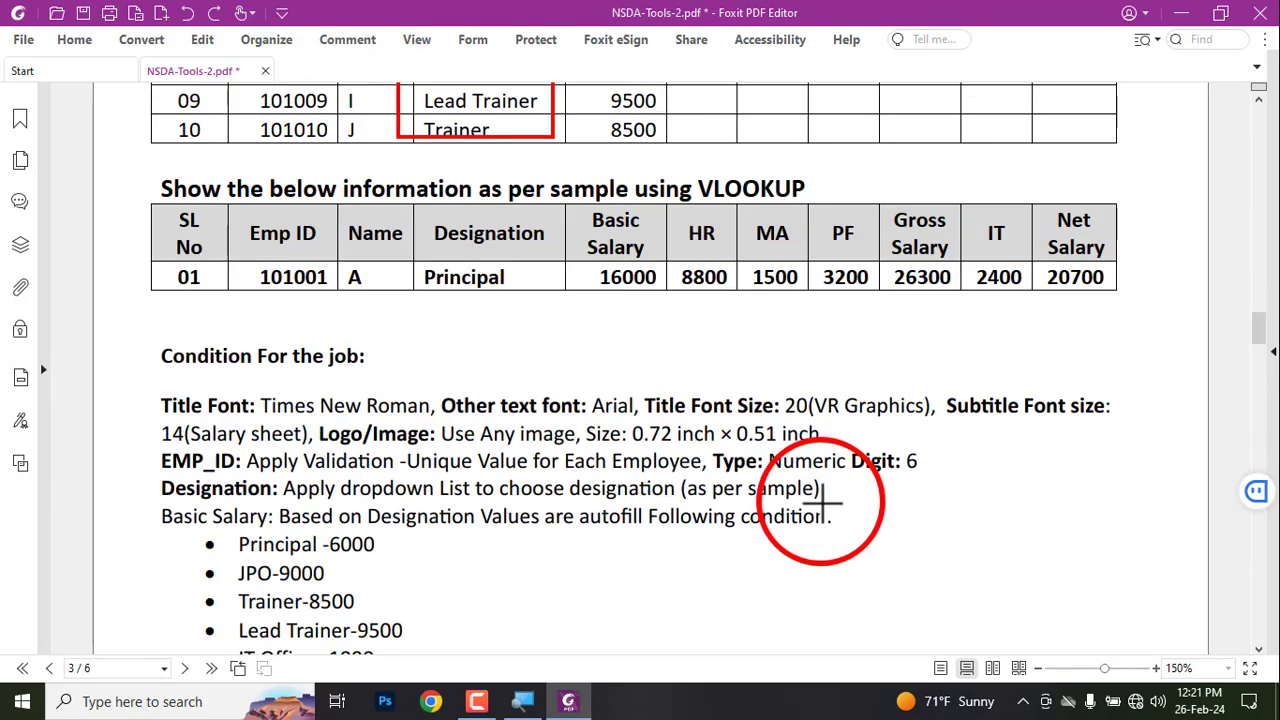
scroll(820, 513, "up", 13)
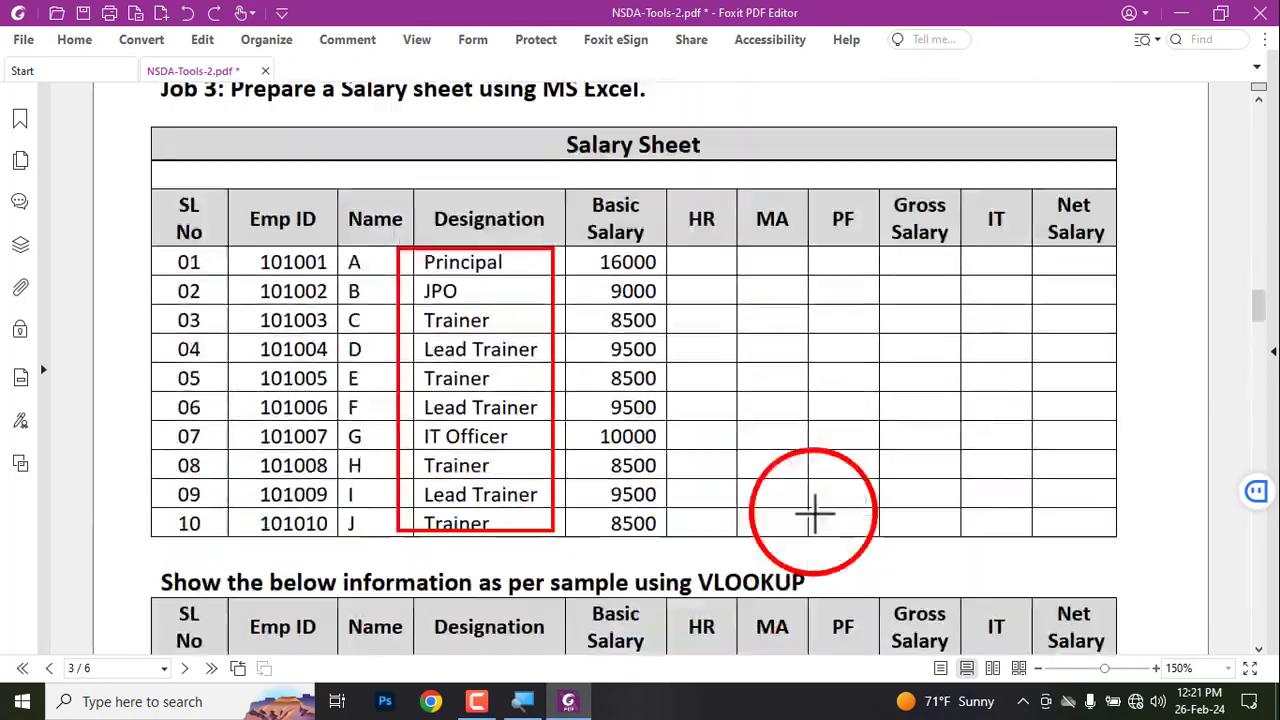
scroll(815, 513, "down", 2)
scroll(815, 513, "down", 2)
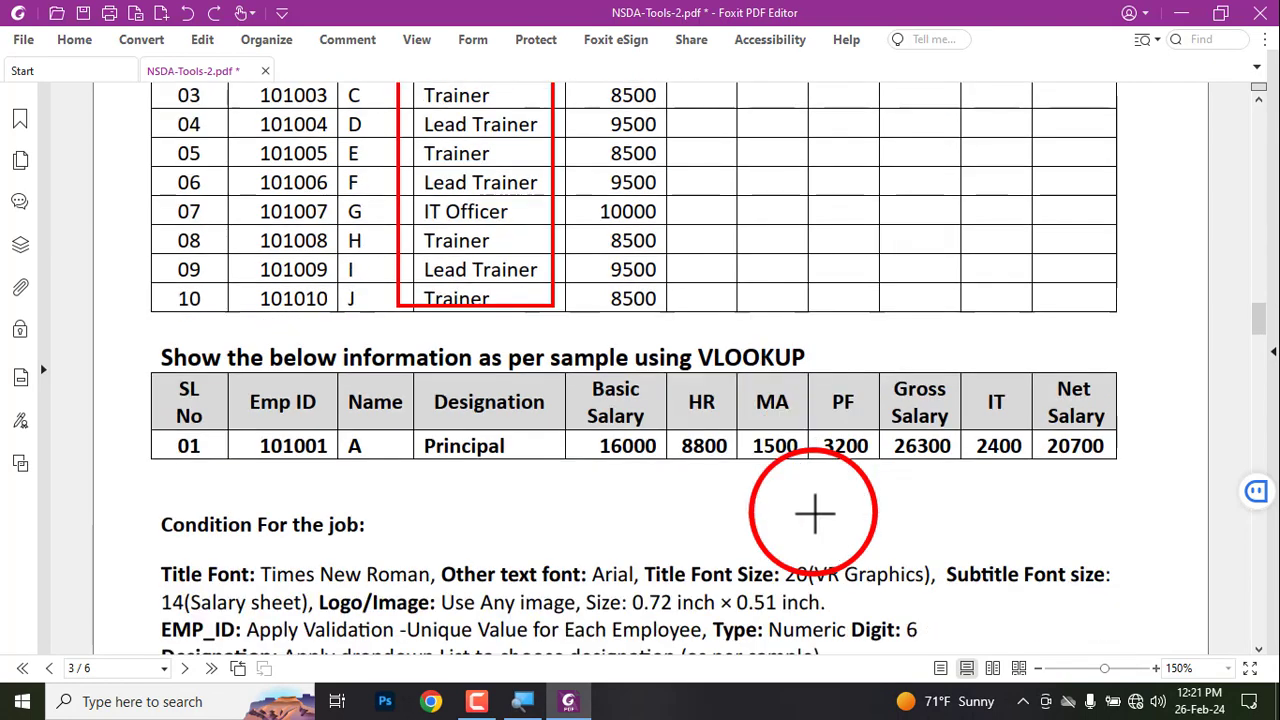
Delete the rectangle around the Designation column and outline the VLOOKUP instruction together with its sample table
left_click(530, 303)
key("Delete")
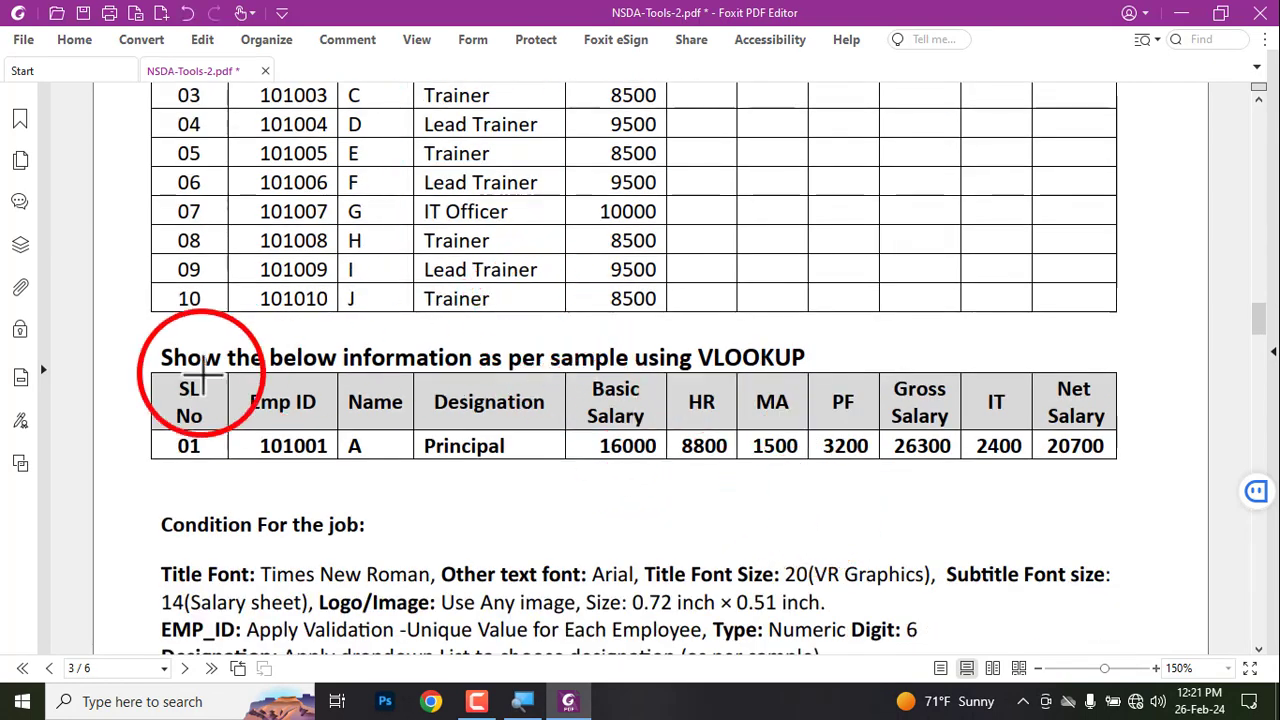
mouse_move(147, 337)
left_mouse_down()
mouse_move(162, 364)
mouse_move(291, 386)
mouse_move(862, 374)
left_mouse_up()
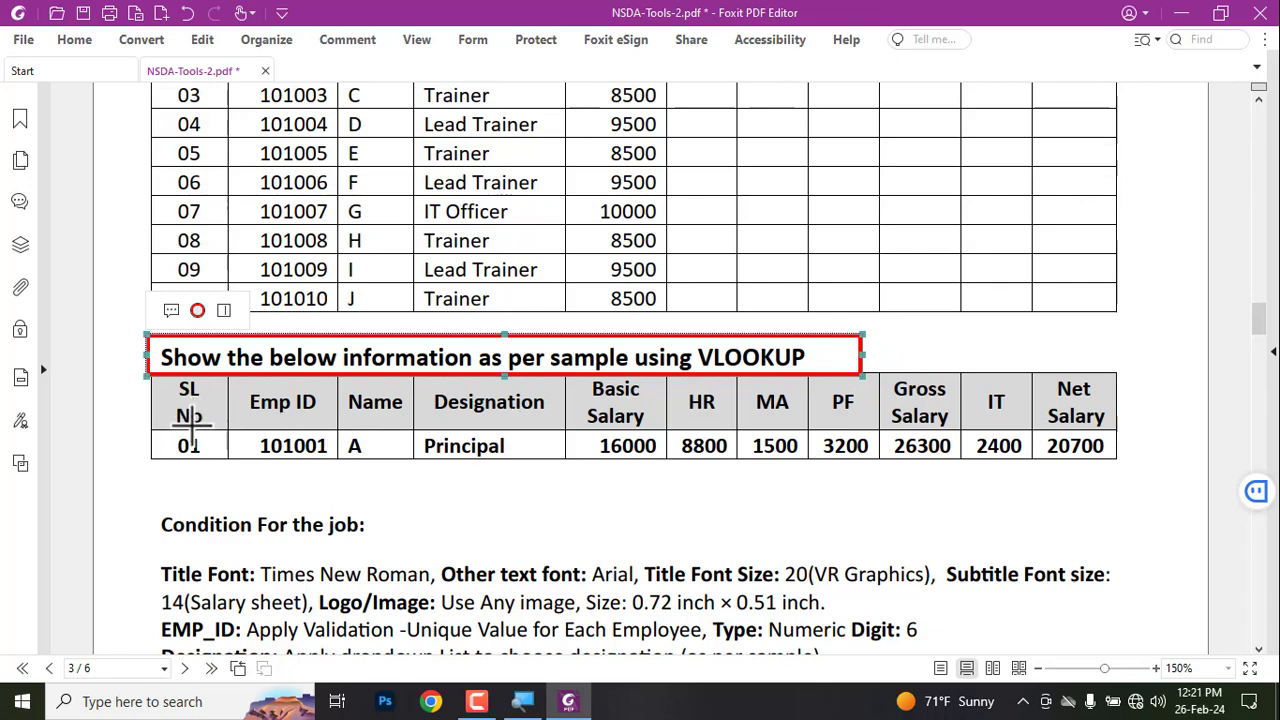
left_click(186, 409)
mouse_move(139, 347)
left_mouse_down()
mouse_move(231, 424)
mouse_move(1110, 495)
left_mouse_up()
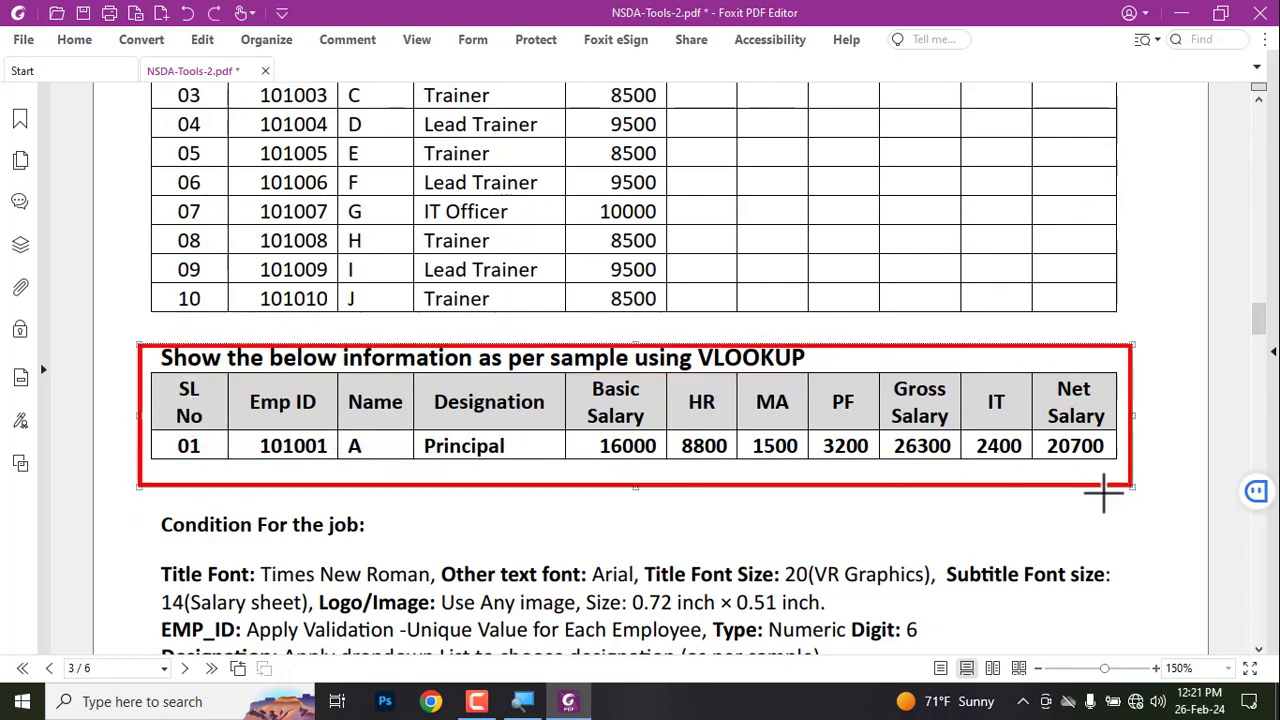
Switch to Excel, copy the salary table's header cells A3:K3, and paste them at B2 of a new sheet
key("alt+Tab")
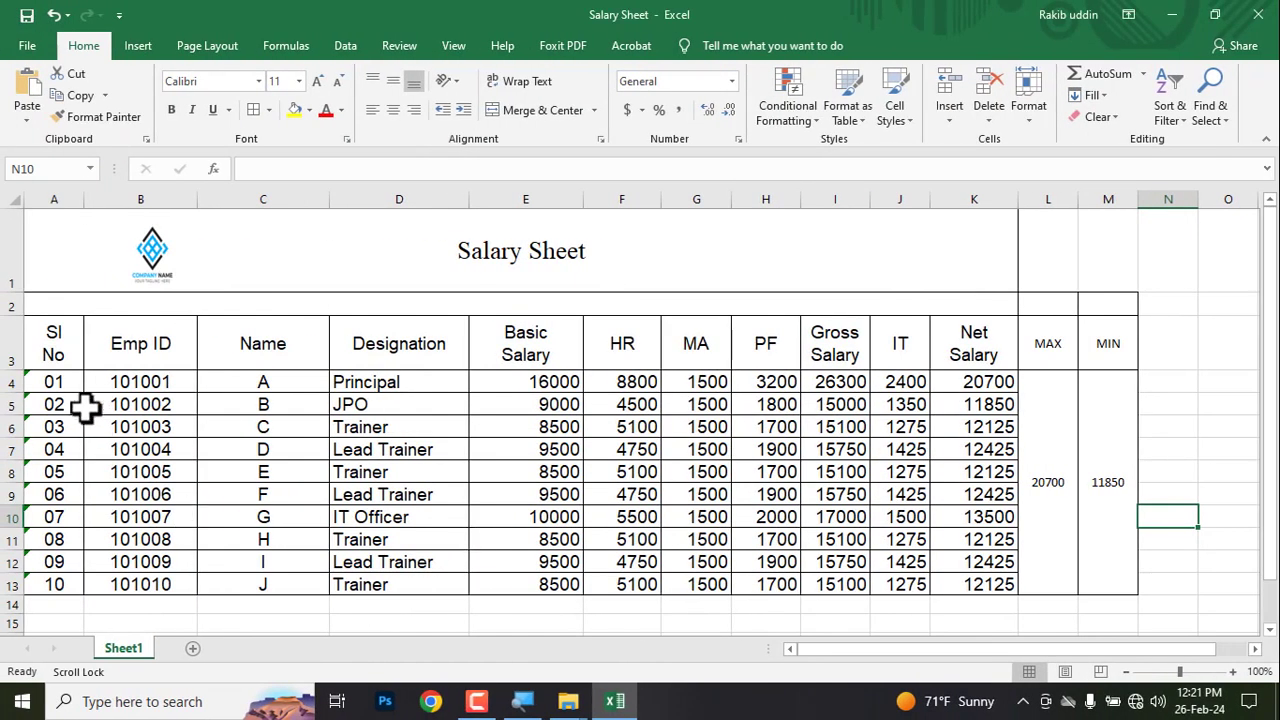
left_click(8, 329)
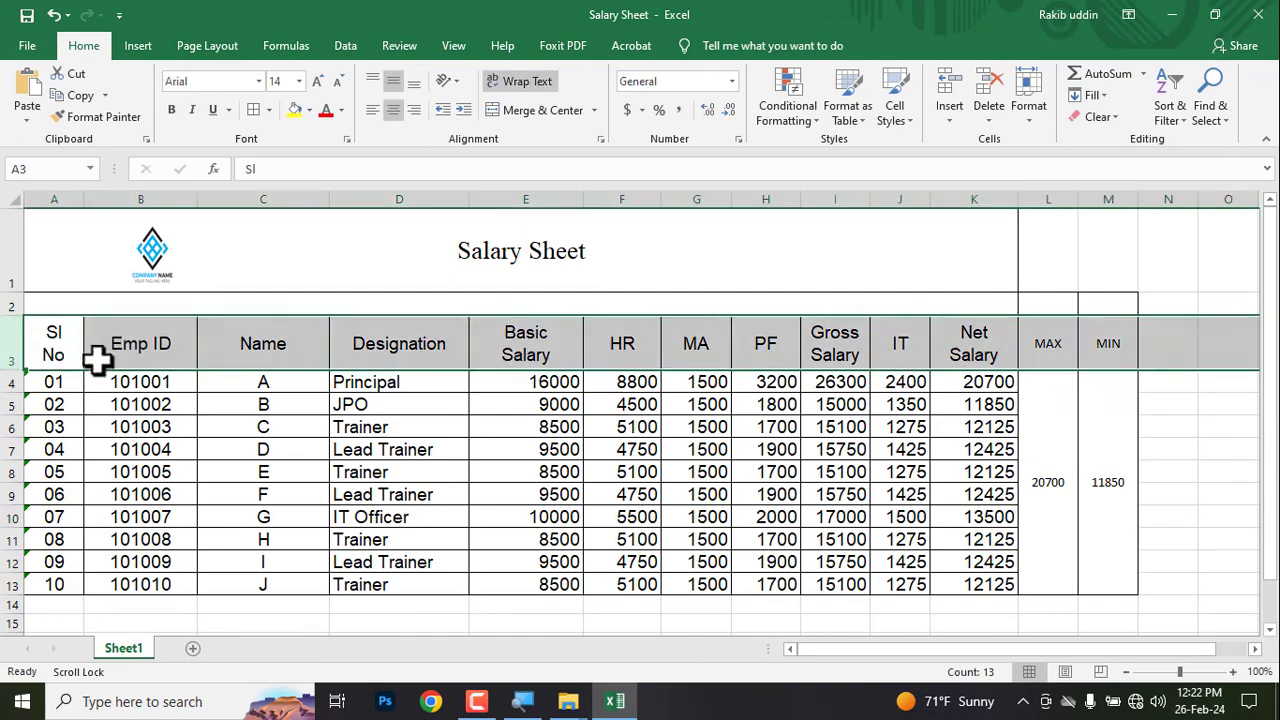
left_click_drag(29, 337, 940, 343)
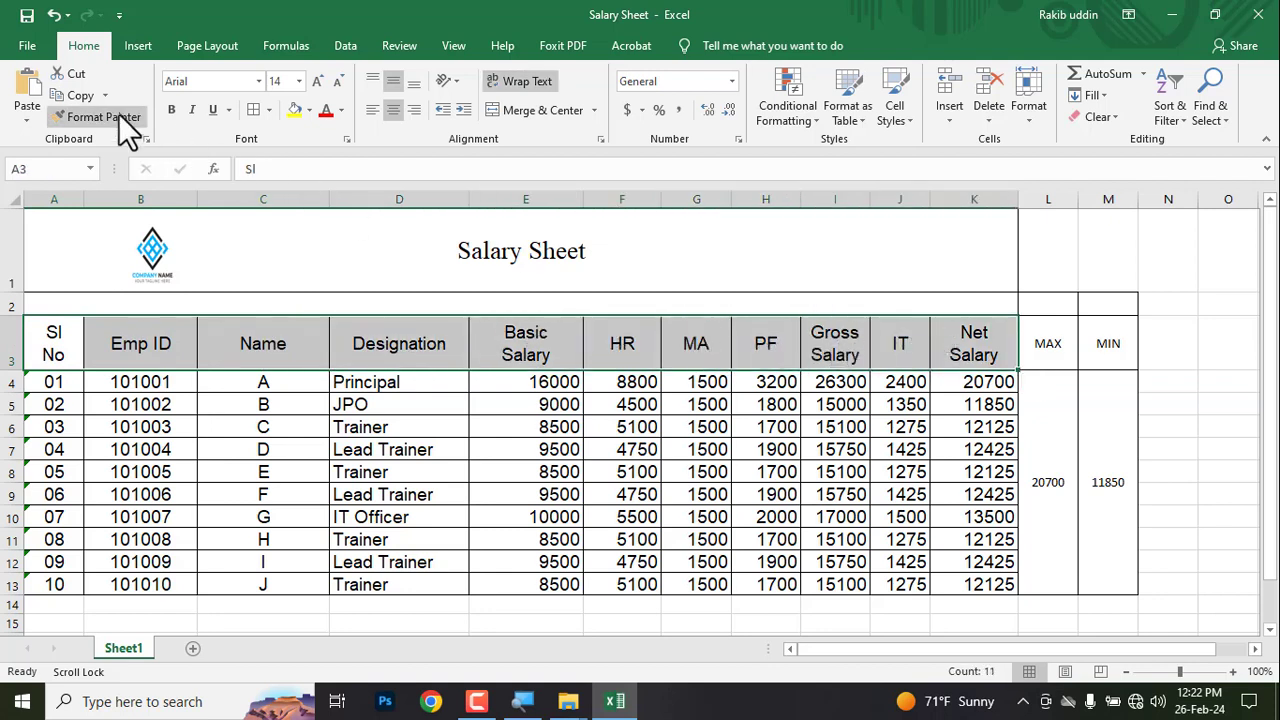
left_click(71, 100)
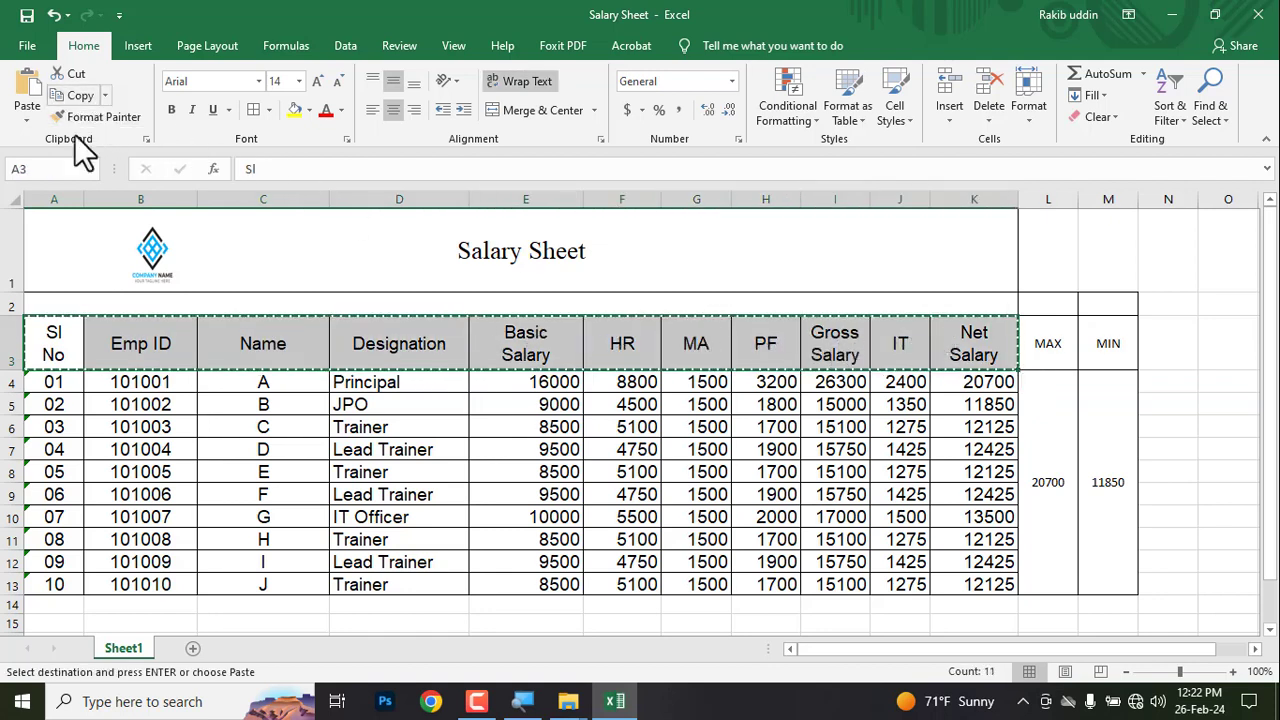
left_click(194, 650)
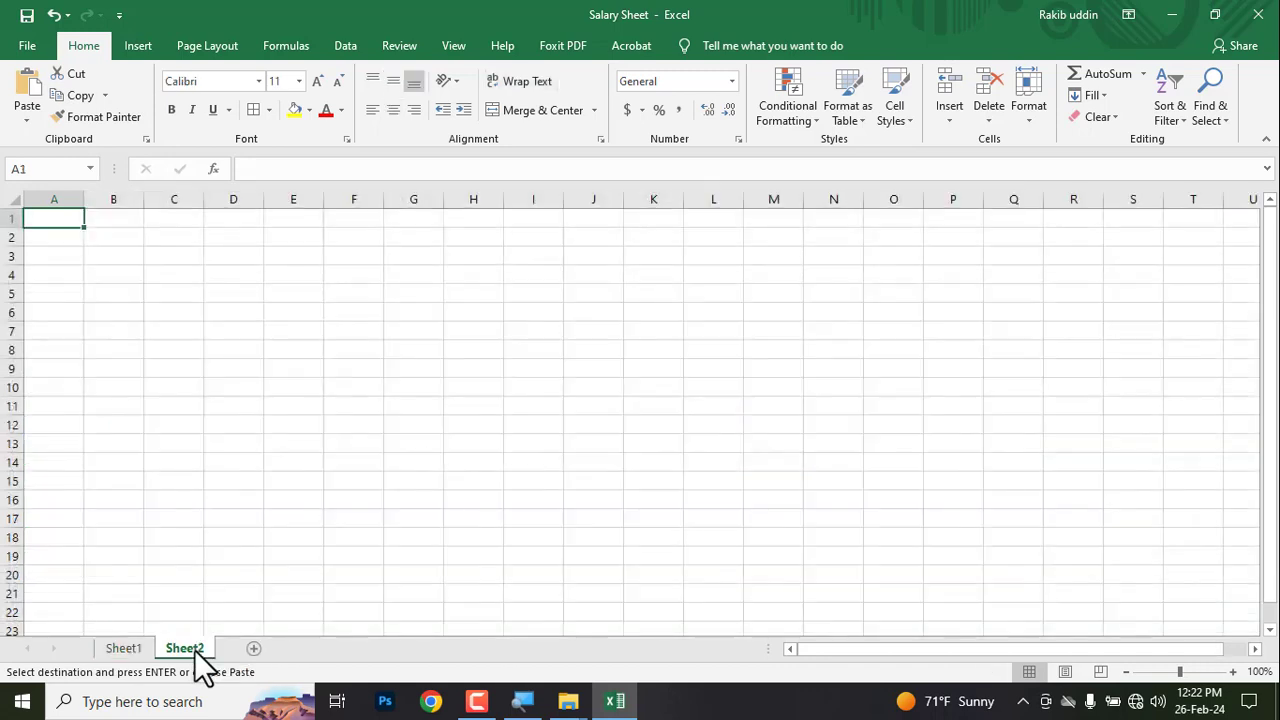
left_click(110, 236)
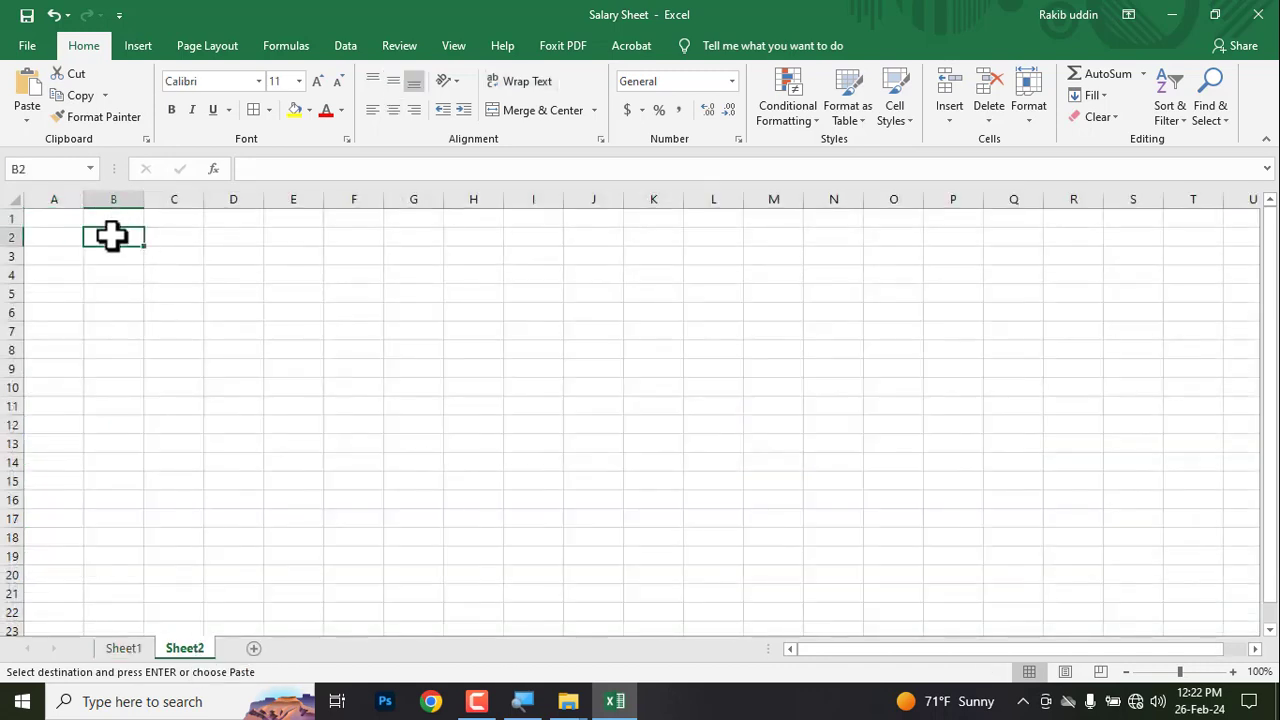
left_click(25, 88)
Widen the Sl No, Emp ID, Designation, HR, MA, PF and Gross Salary columns on Sheet2
left_click_drag(143, 200, 297, 207)
left_click_drag(418, 200, 602, 200)
left_click(805, 412)
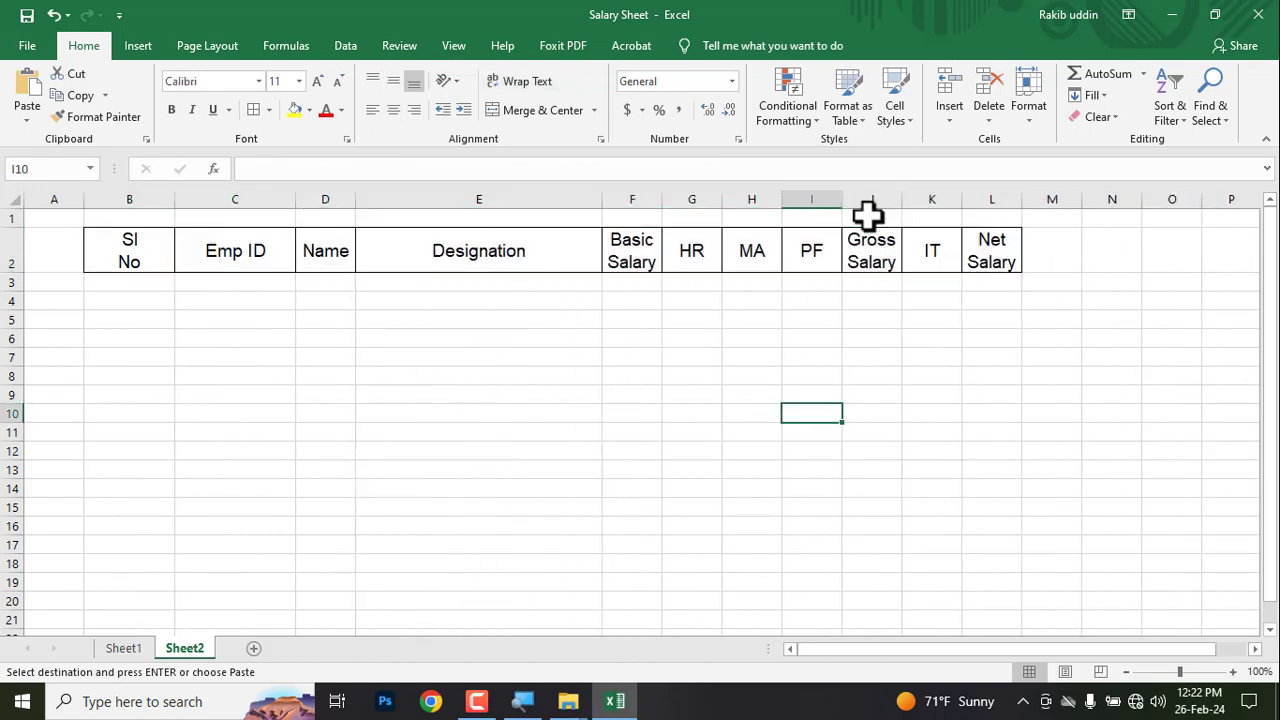
left_click_drag(907, 200, 930, 200)
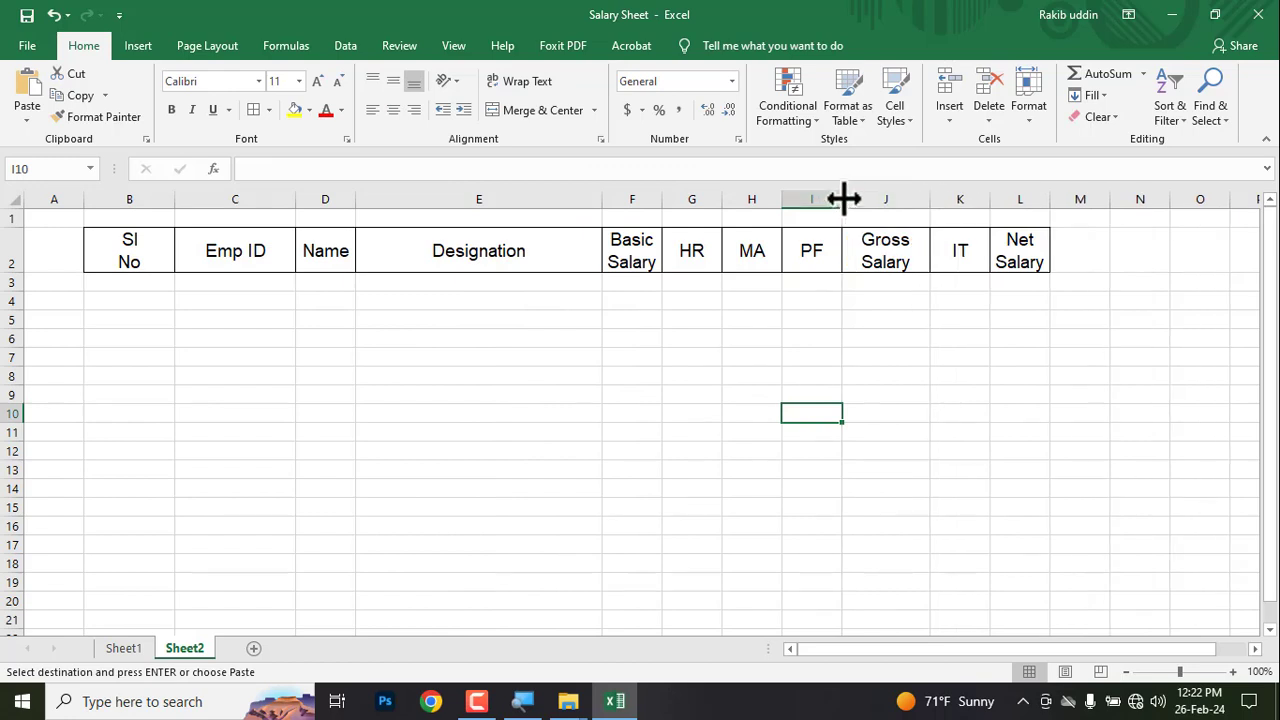
left_click_drag(843, 198, 873, 198)
left_click_drag(779, 200, 806, 200)
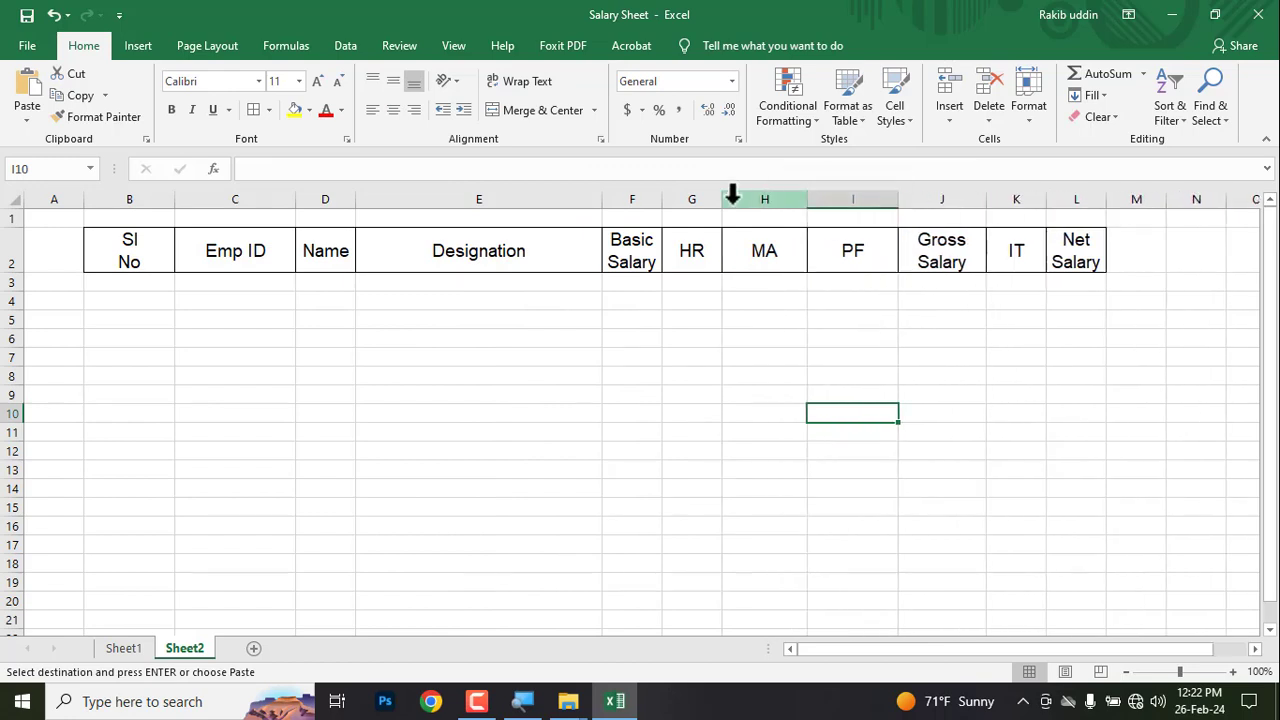
left_click_drag(722, 200, 743, 204)
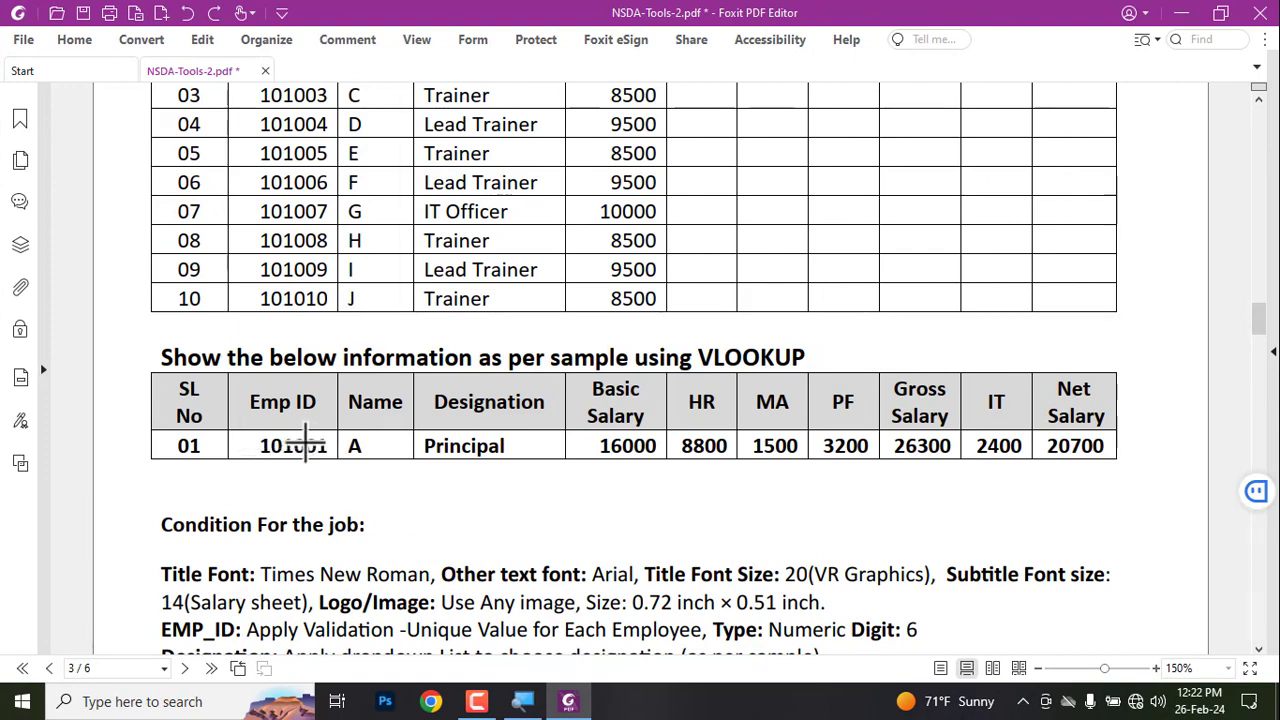
In the Foxit PDF, outline the sample's Emp ID value and its Name to Net Salary values in turn, deleting each rectangle
left_click_drag(243, 432, 328, 460)
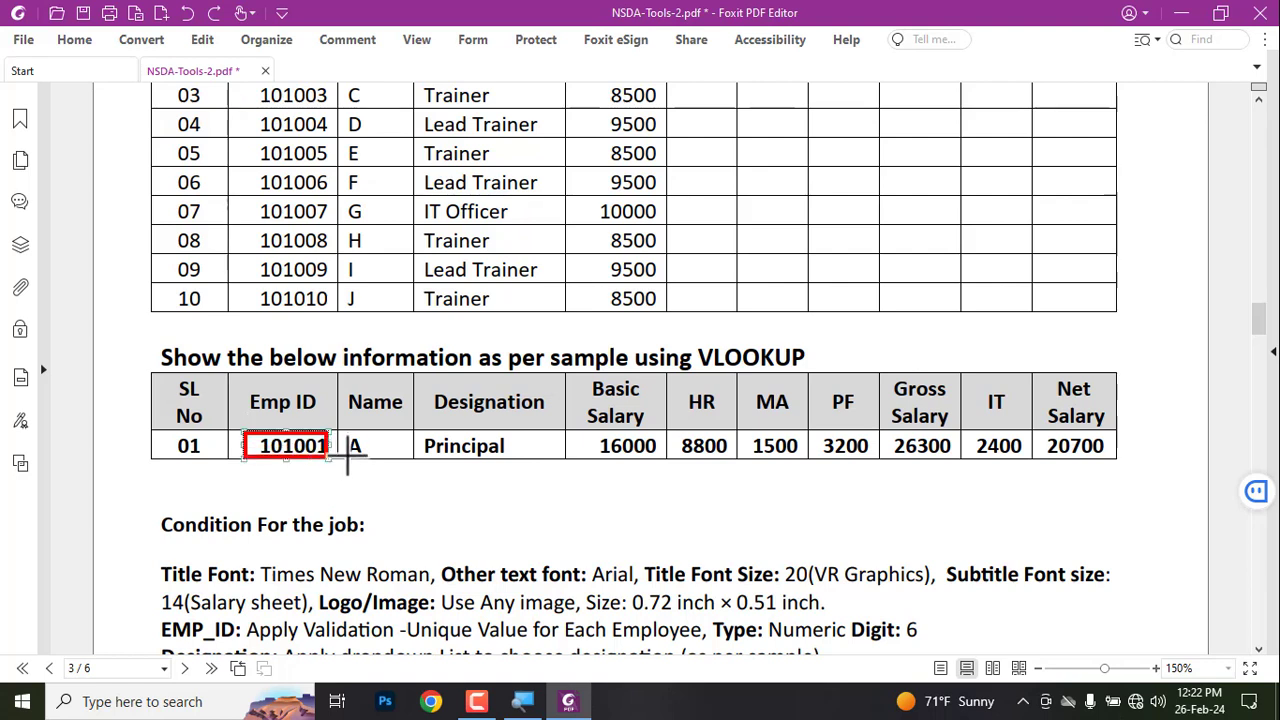
key("Delete")
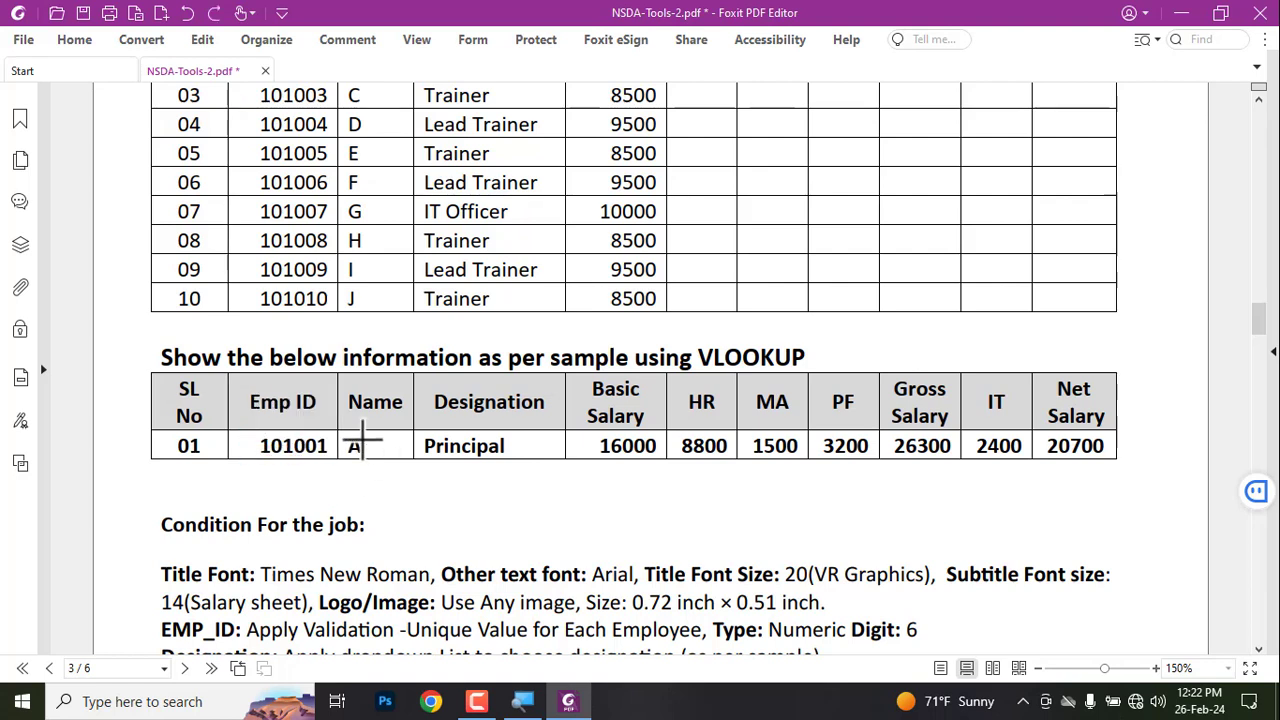
mouse_move(337, 428)
left_mouse_down()
mouse_move(700, 458)
mouse_move(1140, 460)
mouse_move(1124, 461)
left_mouse_up()
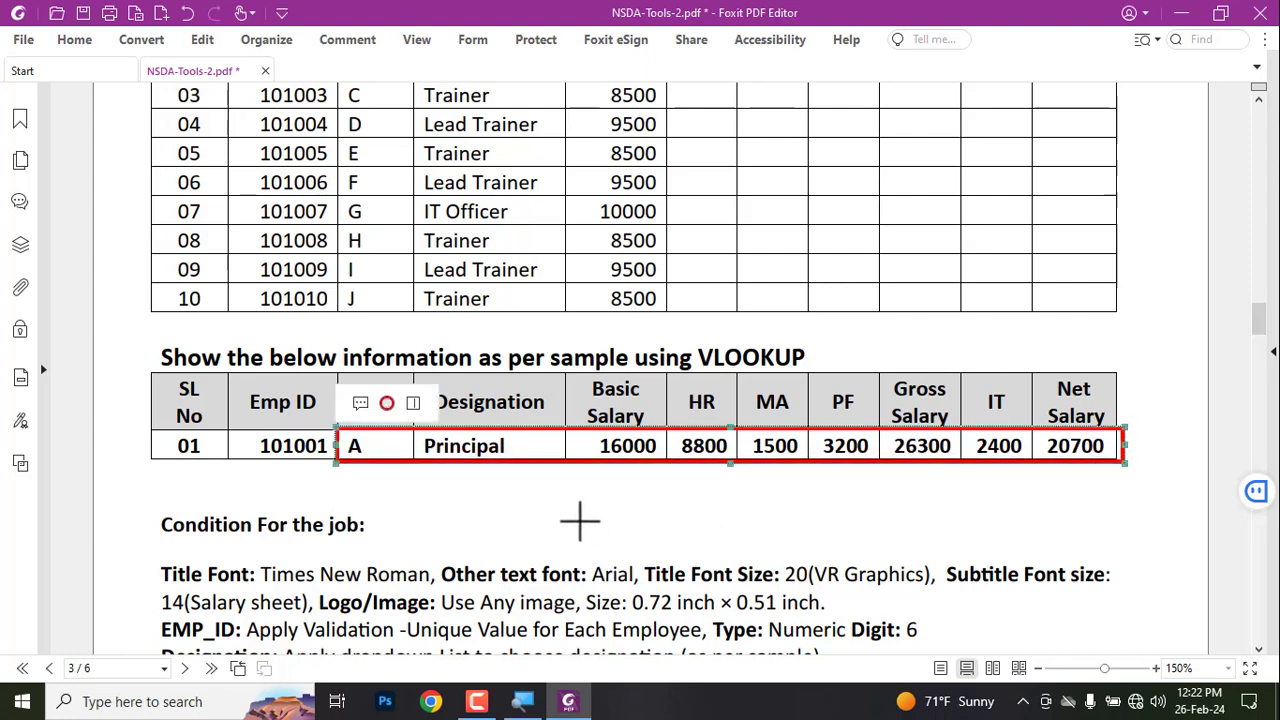
key("Delete")
Switch to Excel and copy the first employee's Emp ID from Sheet1 cell B4 into Sheet2 cell C3
key("alt+Tab")
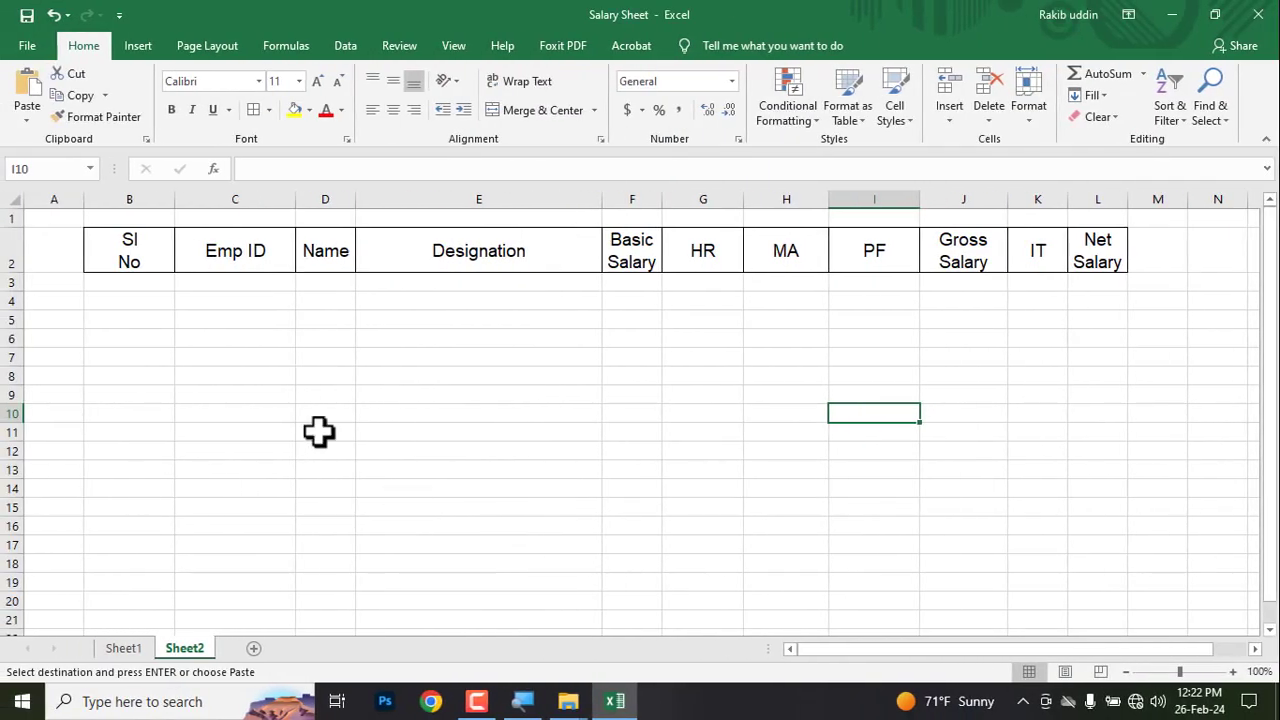
left_click(124, 285)
left_click(200, 282)
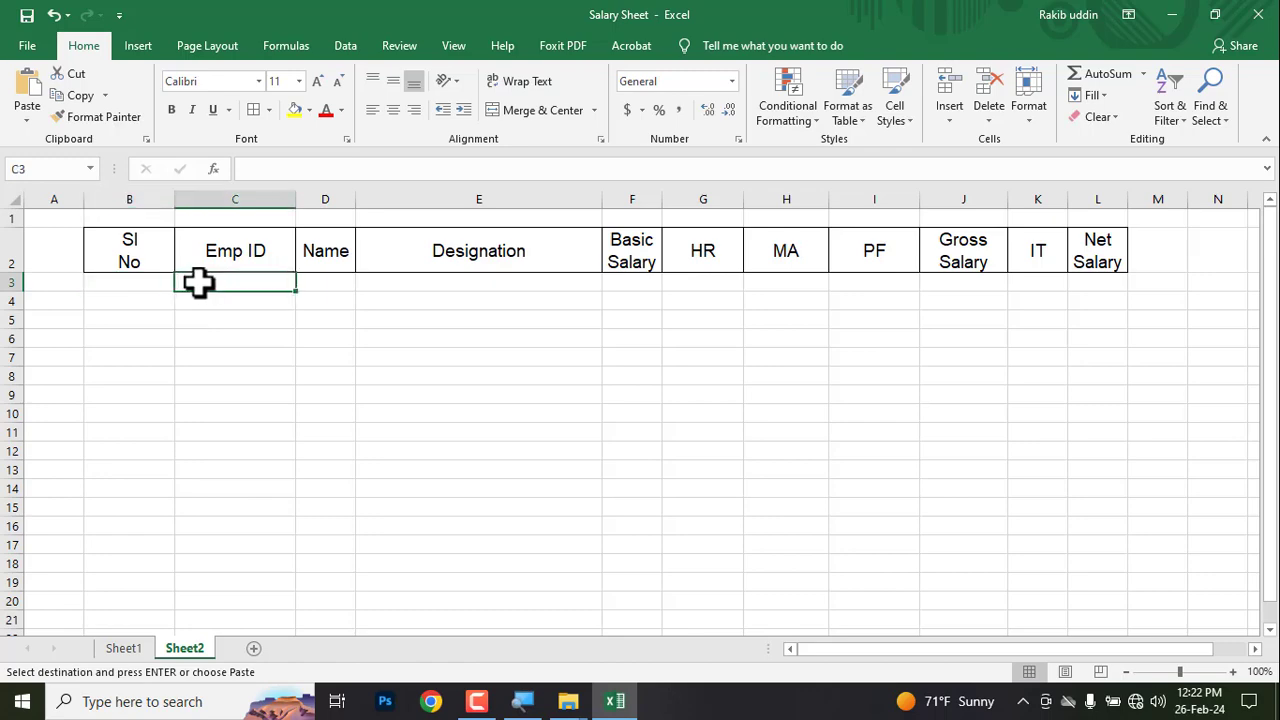
left_click(122, 648)
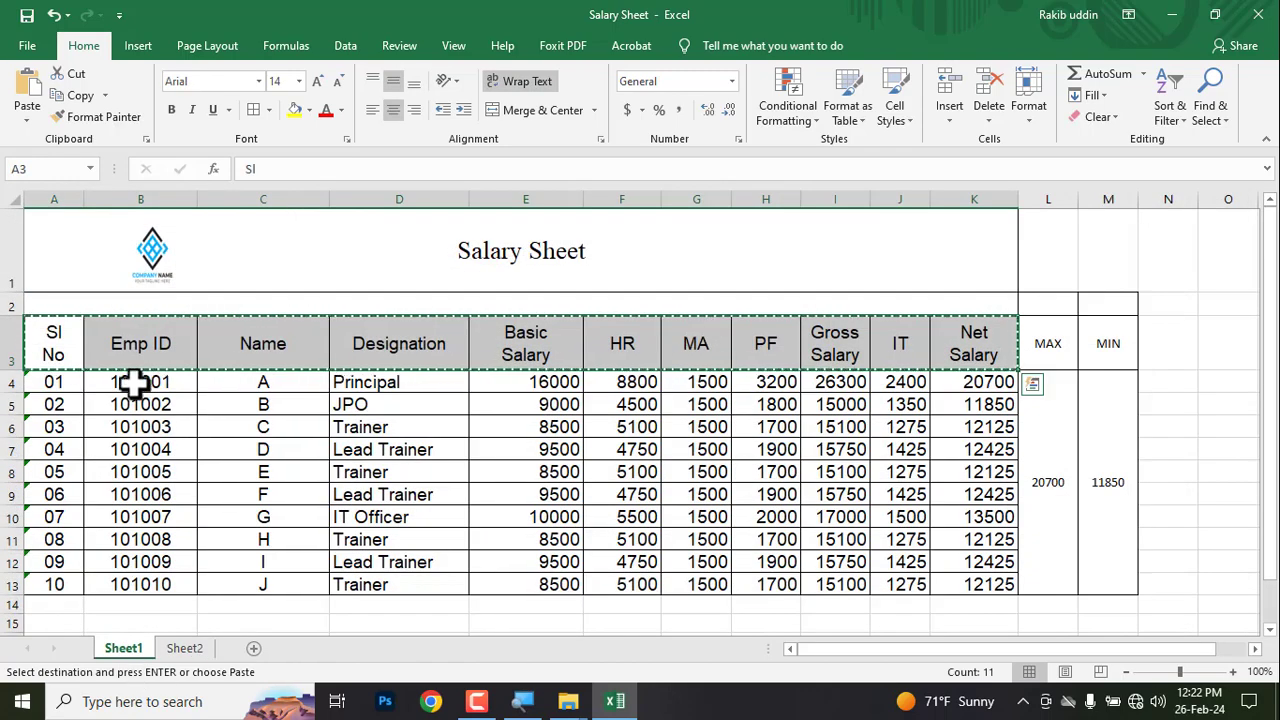
left_click(134, 382)
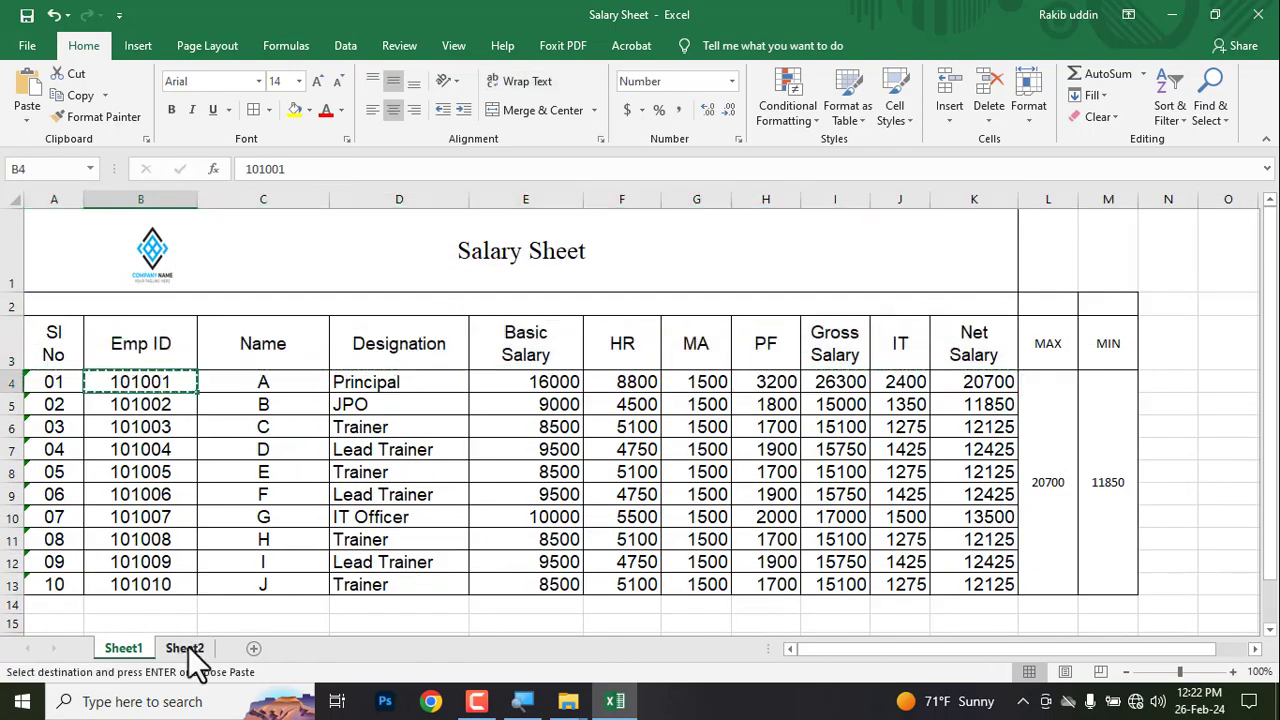
left_click(188, 649)
key("ctrl+v")
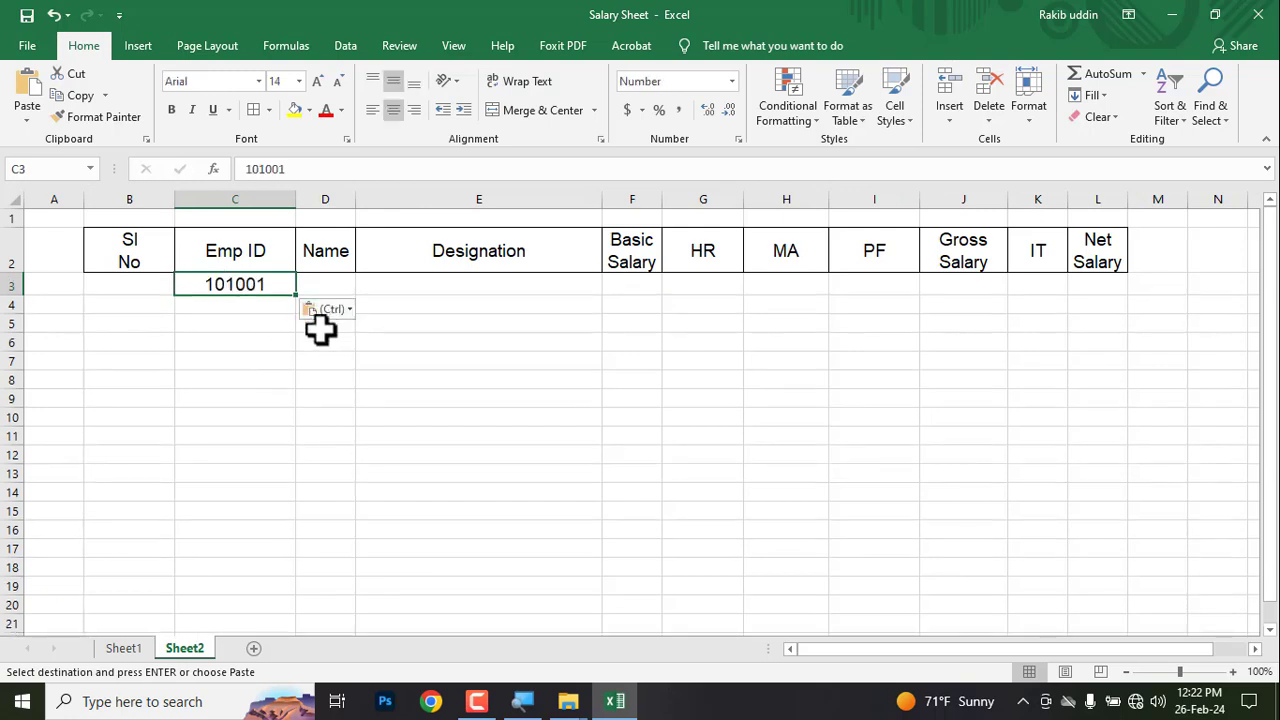
Apply all borders to B2:L3 on Sheet2 and widen the Name column
left_click(283, 348)
left_click_drag(116, 282, 1083, 284)
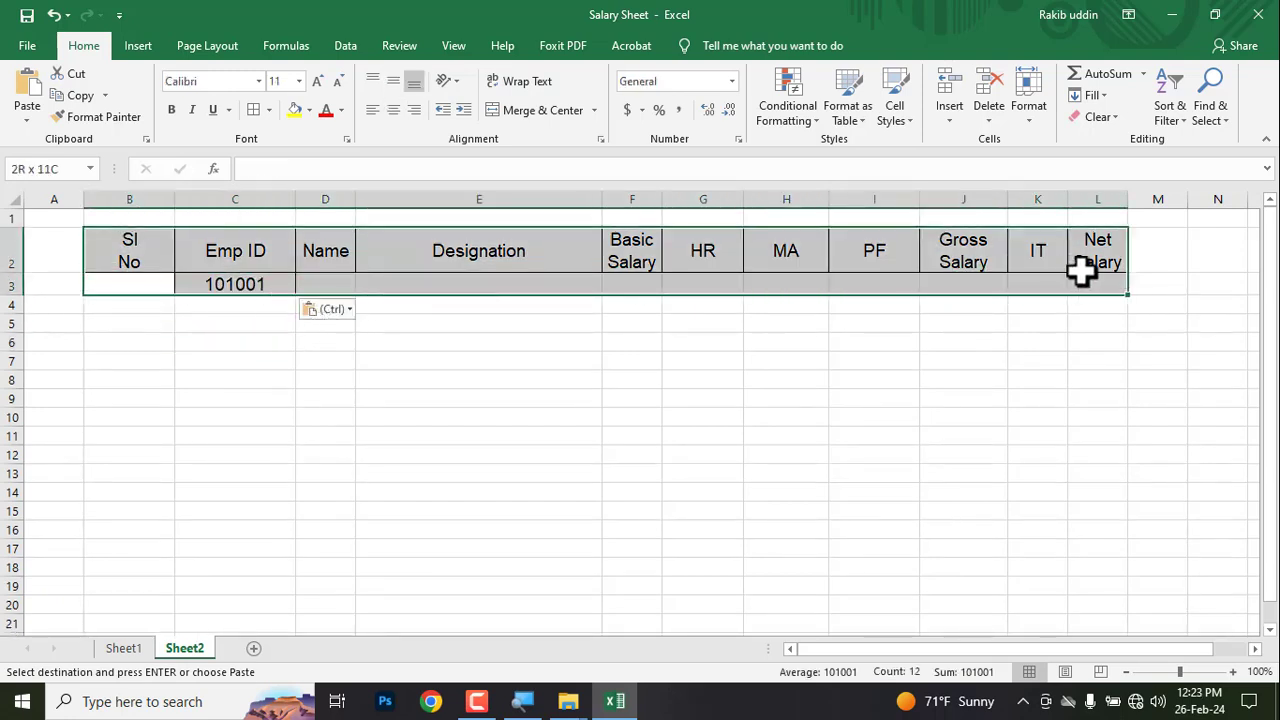
left_click(254, 109)
left_click(240, 416)
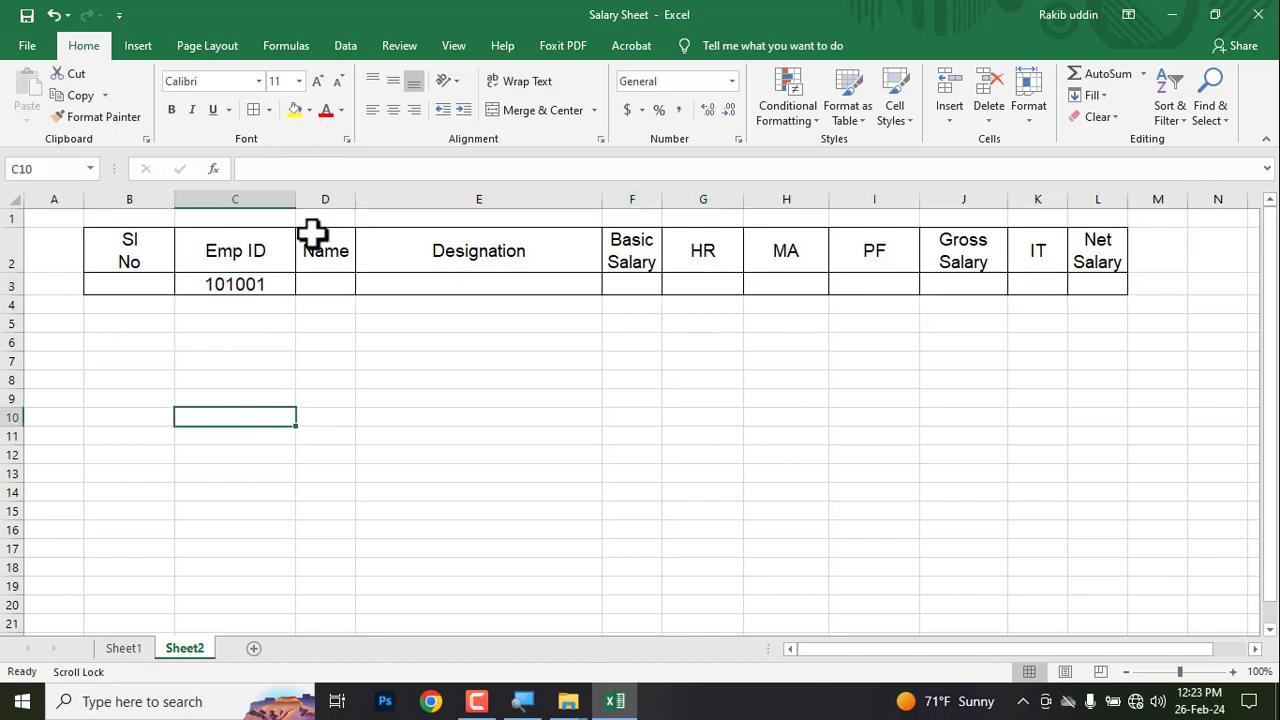
left_click_drag(357, 191, 437, 209)
left_click(376, 290)
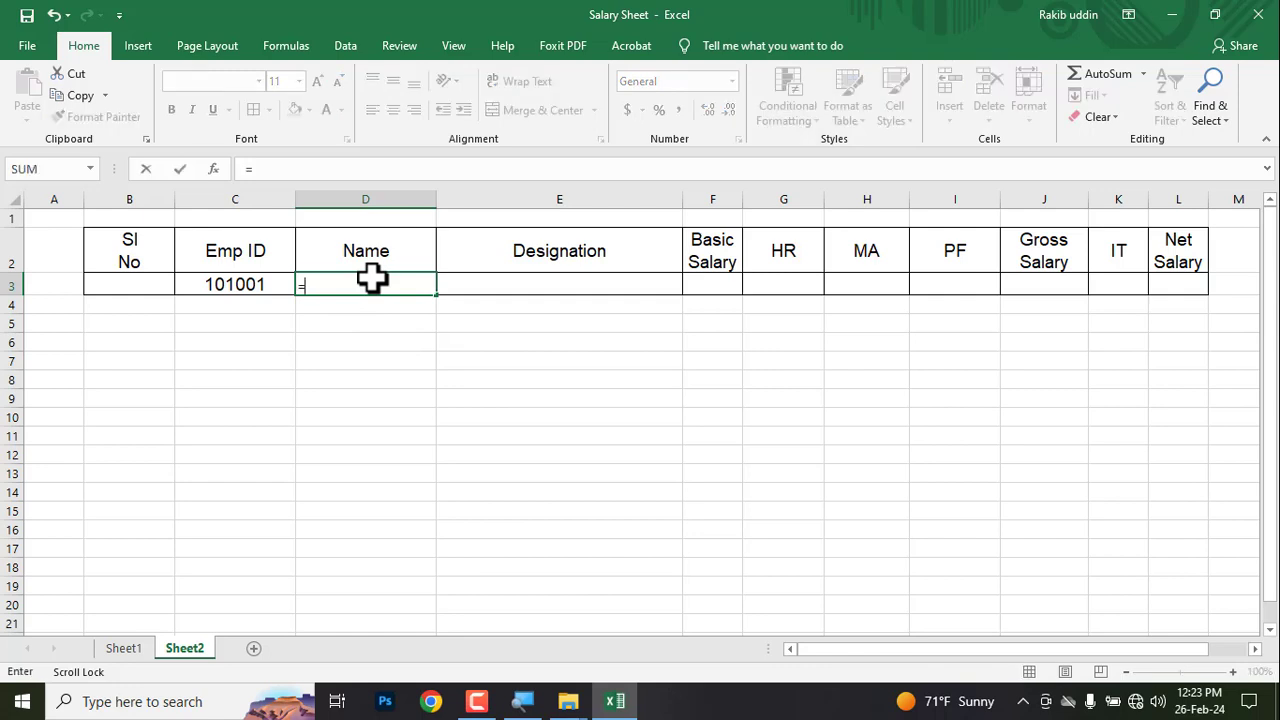
key("Escape")
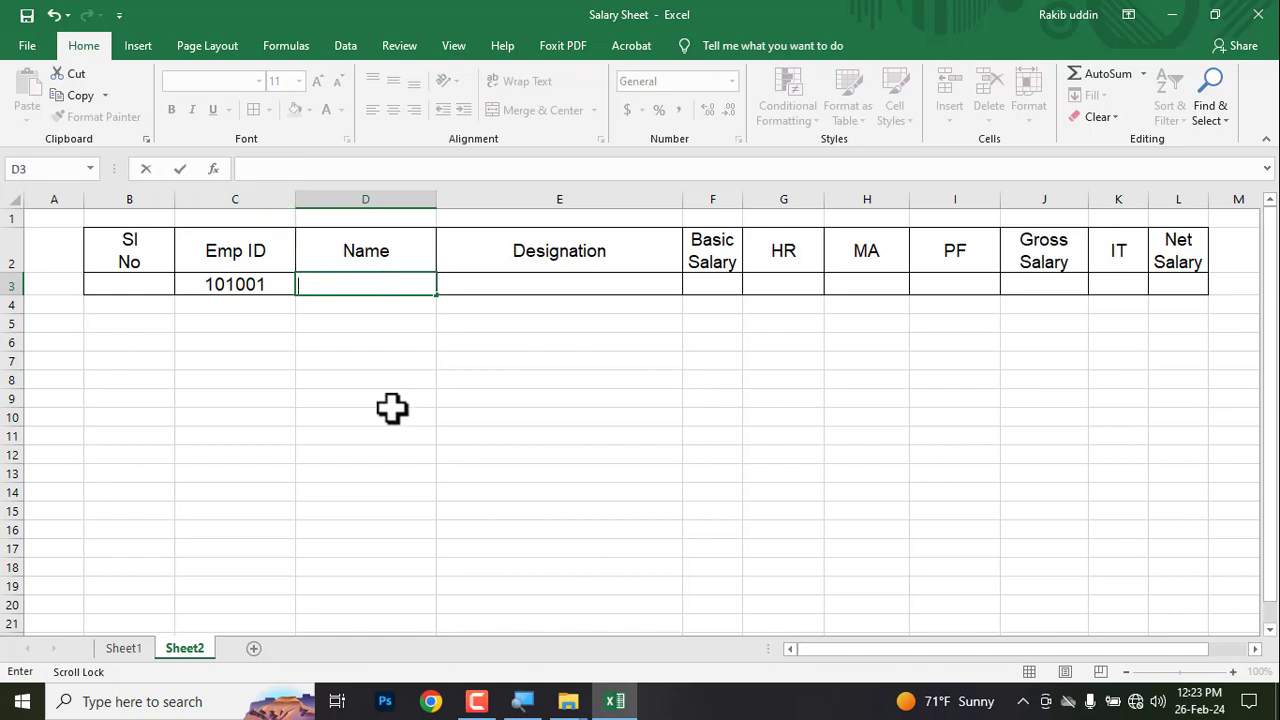
left_click(391, 412)
Start a formula with = in the Name cell D3 and expand the formula bar
left_click(362, 286)
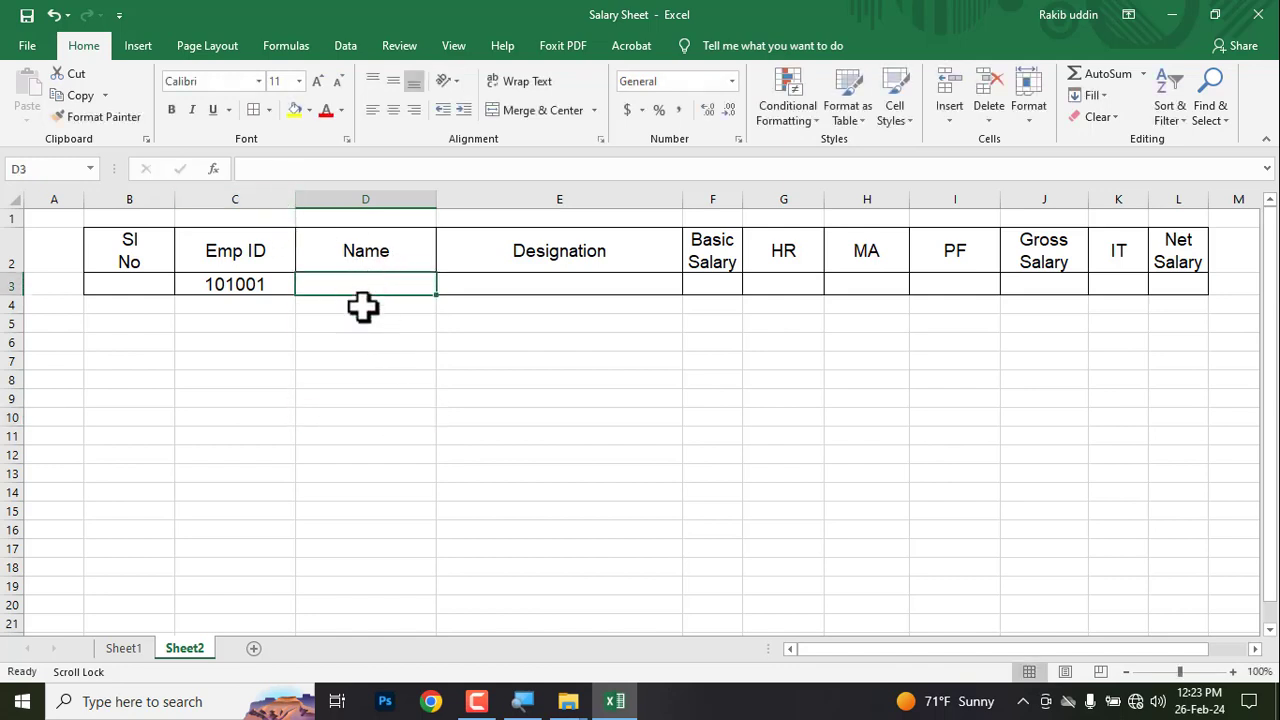
left_click(275, 169)
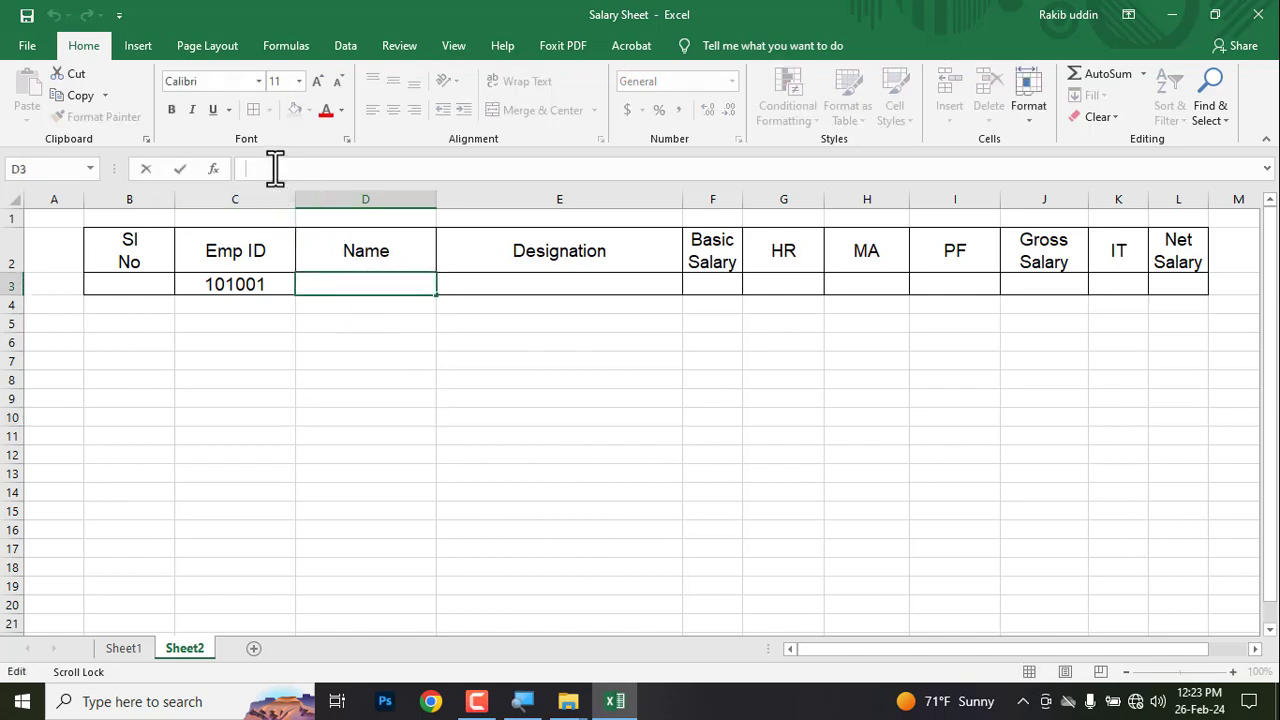
type("=")
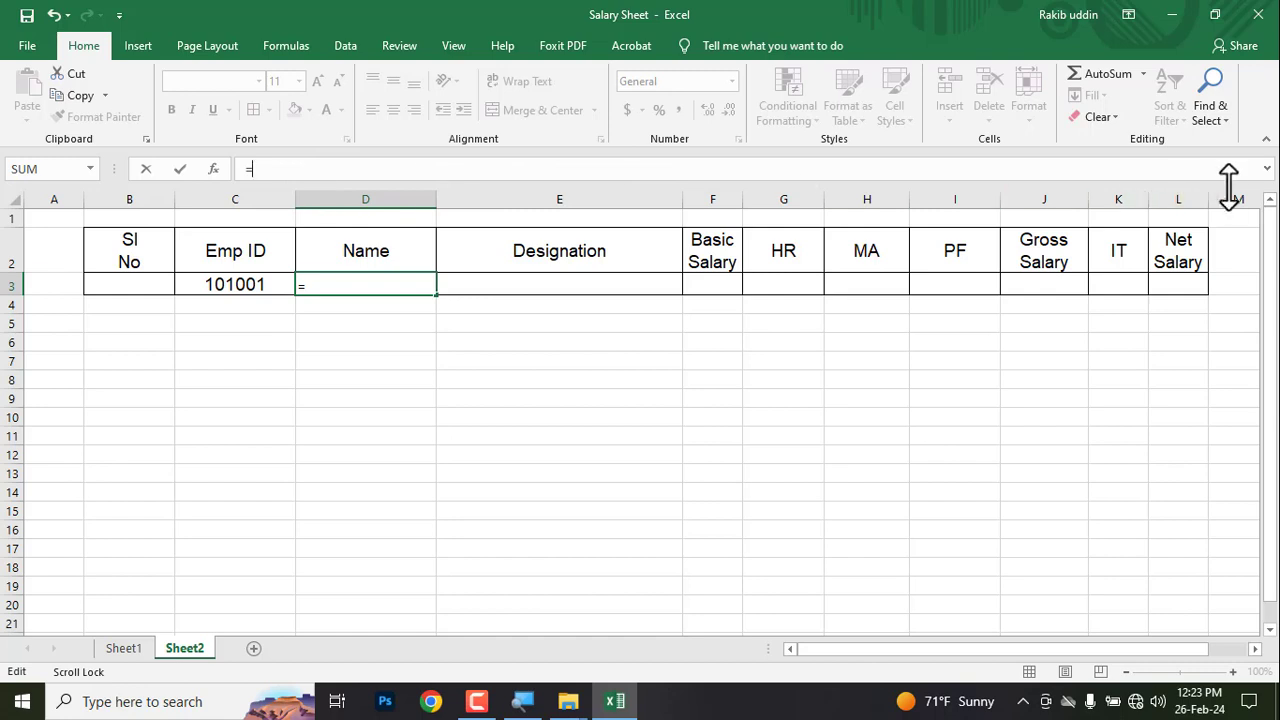
left_click(1267, 169)
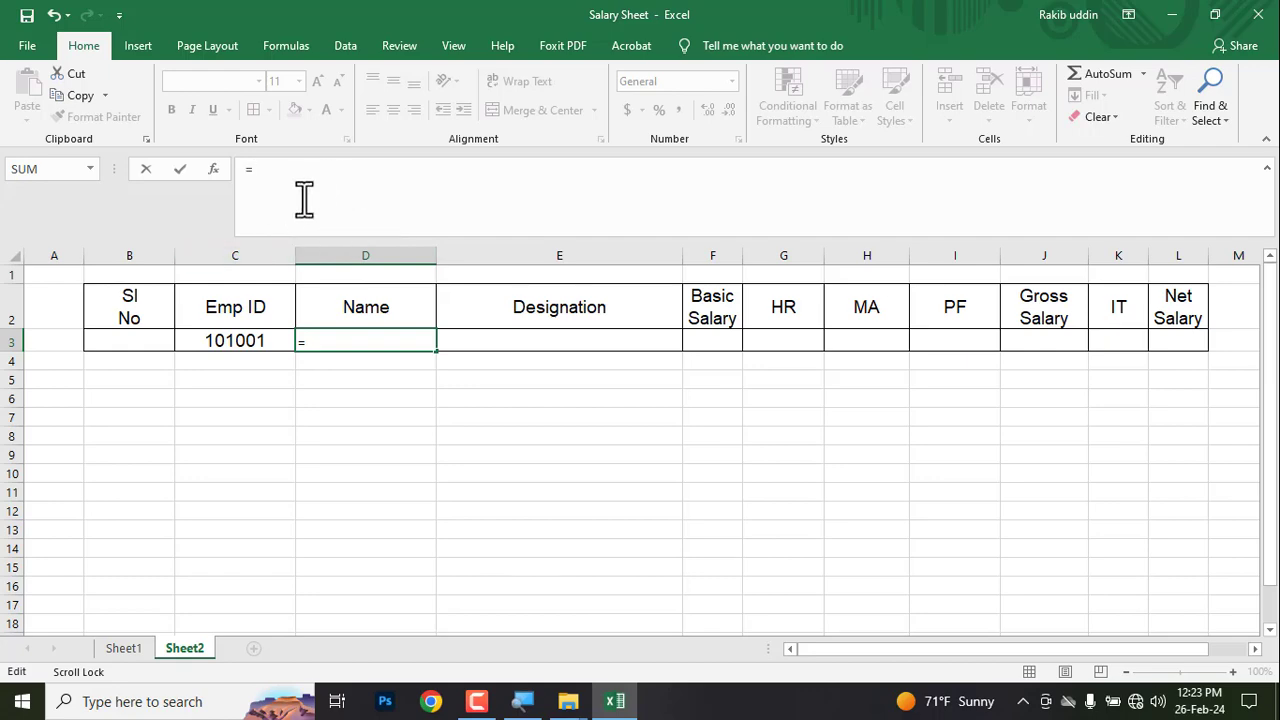
In the Foxit PDF, outline the word VLOOKUP in the sample table's instruction and return to the Excel formula
key("alt+Tab")
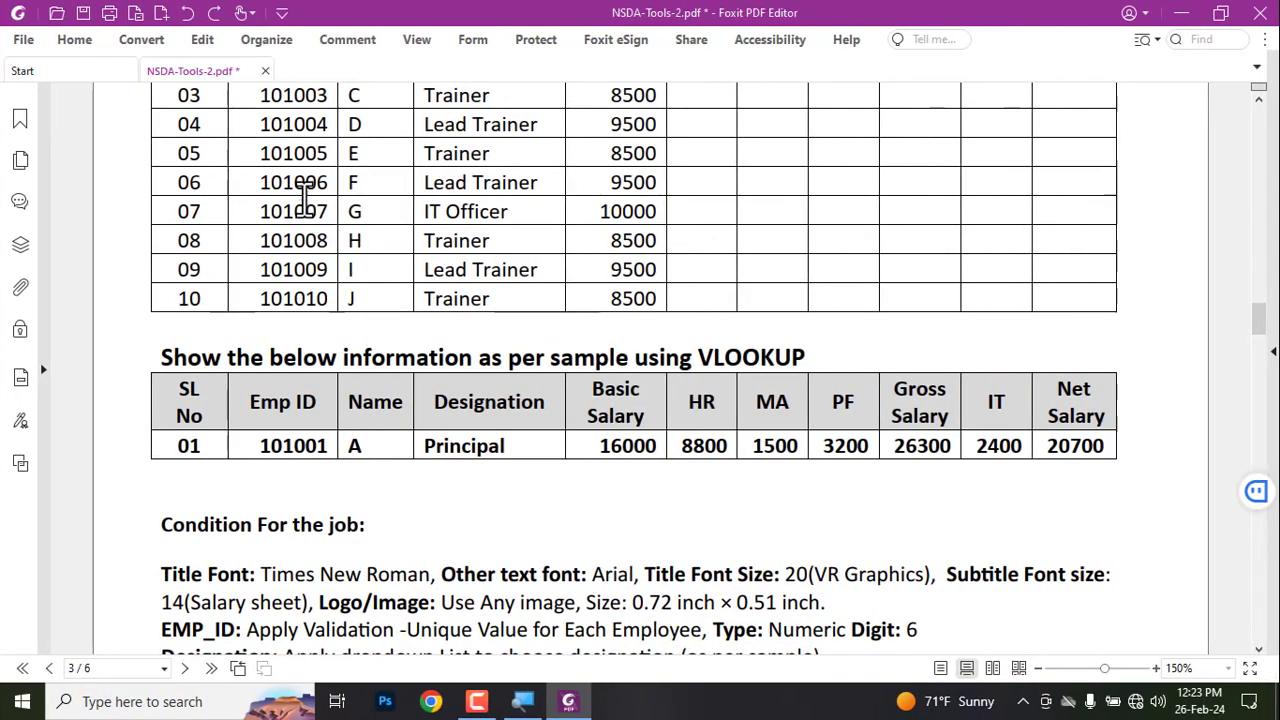
mouse_move(828, 326)
left_mouse_down()
mouse_move(737, 374)
mouse_move(693, 372)
left_mouse_up()
key("alt+Tab")
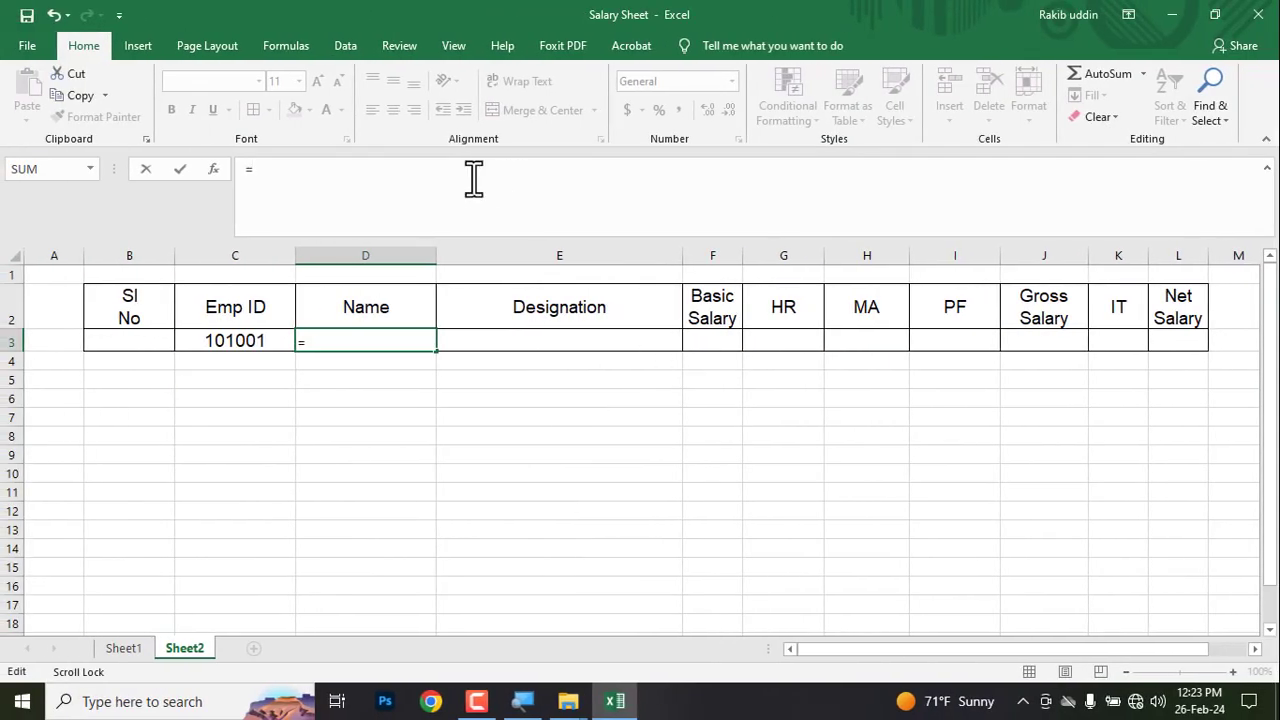
Insert the VLOOKUP function in D3 with the Emp ID cell as the absolute lookup value $C$3
type("VL")
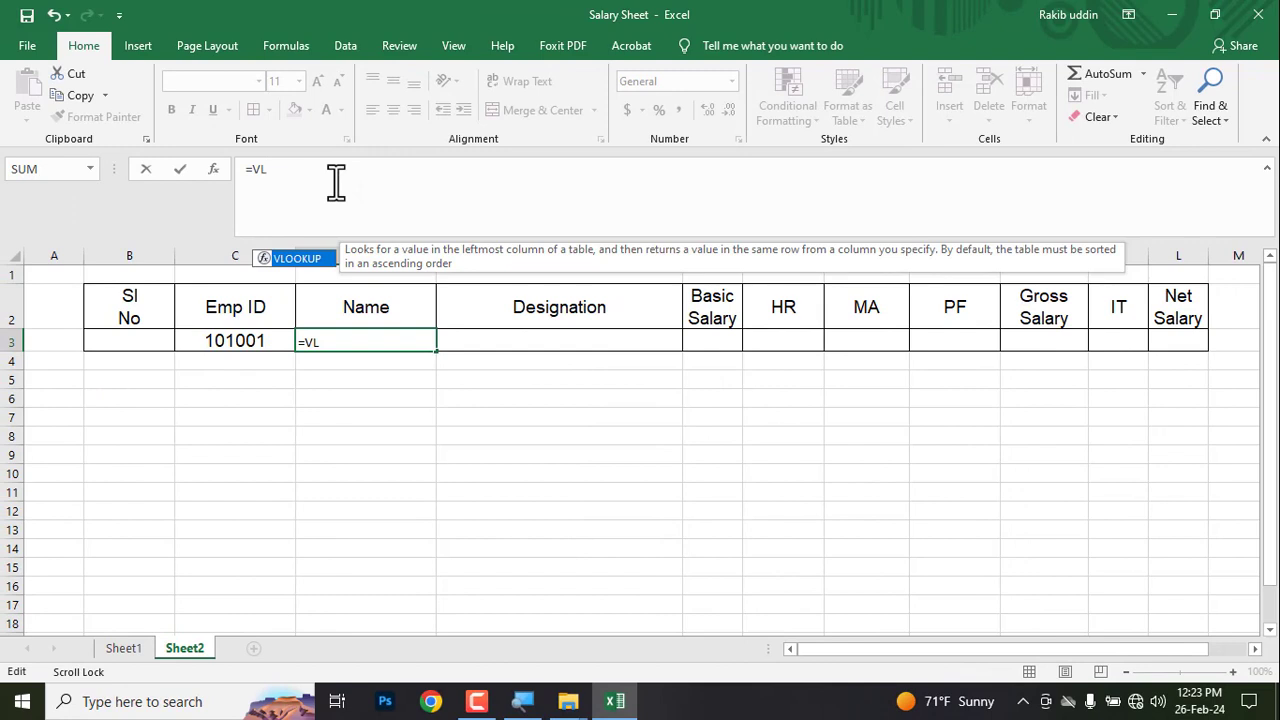
key("Tab")
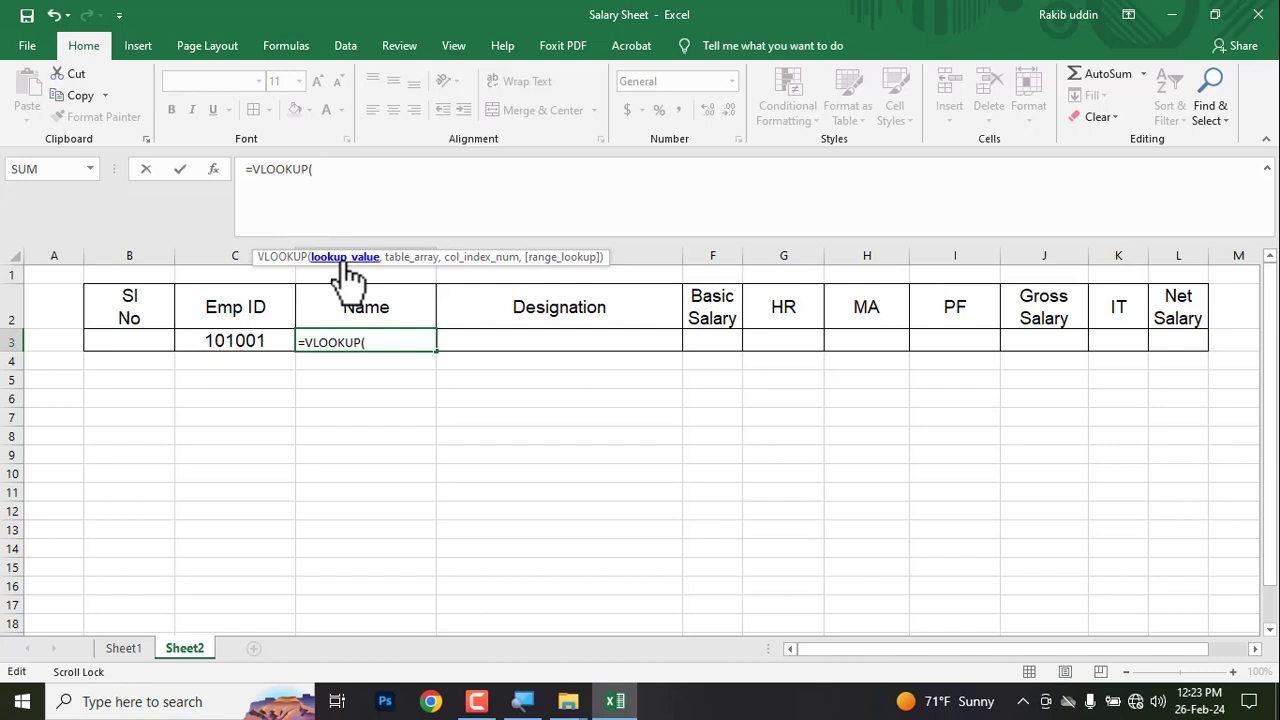
left_click(233, 341)
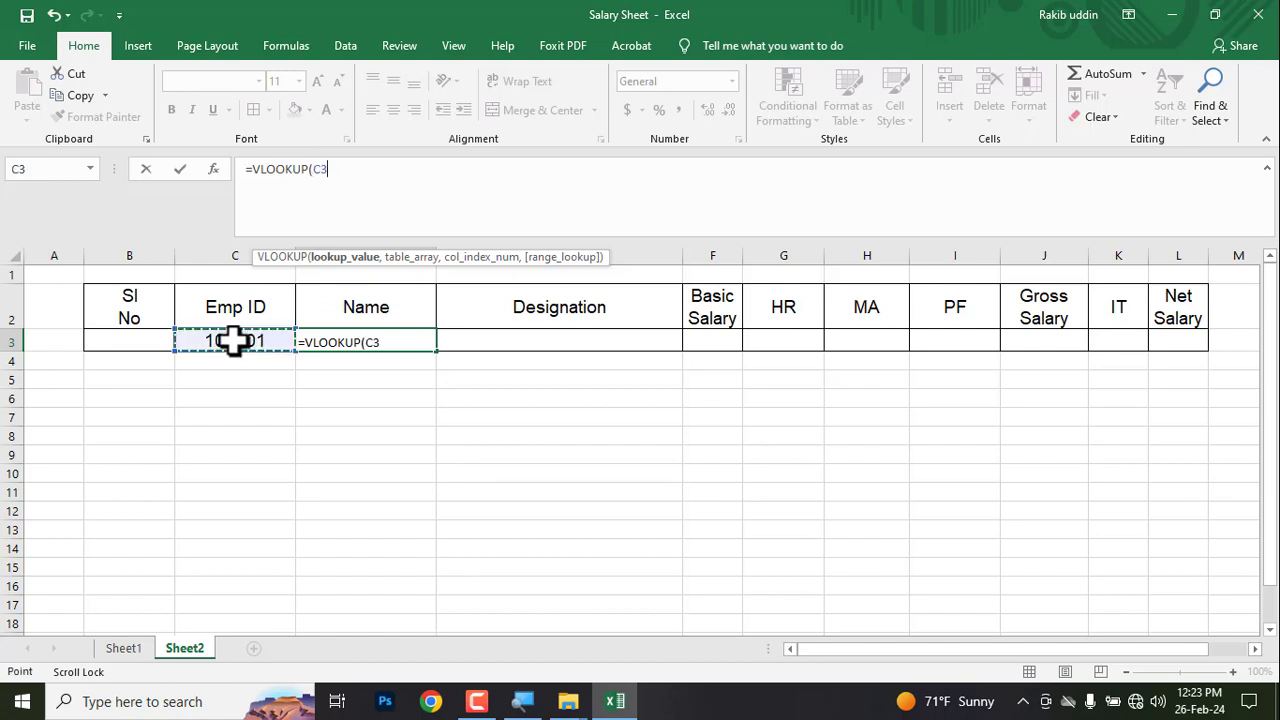
double_click(316, 169)
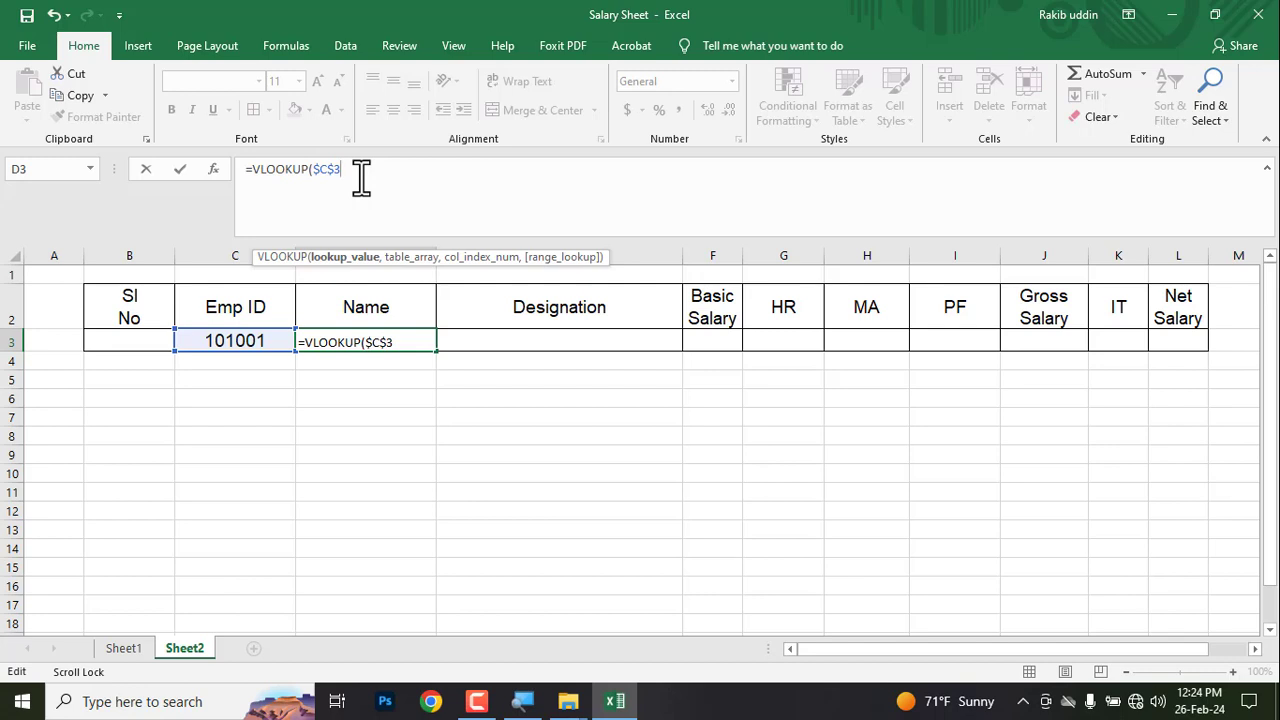
Set the VLOOKUP's table array to the employee data range B4:K13 on Sheet1
type(",")
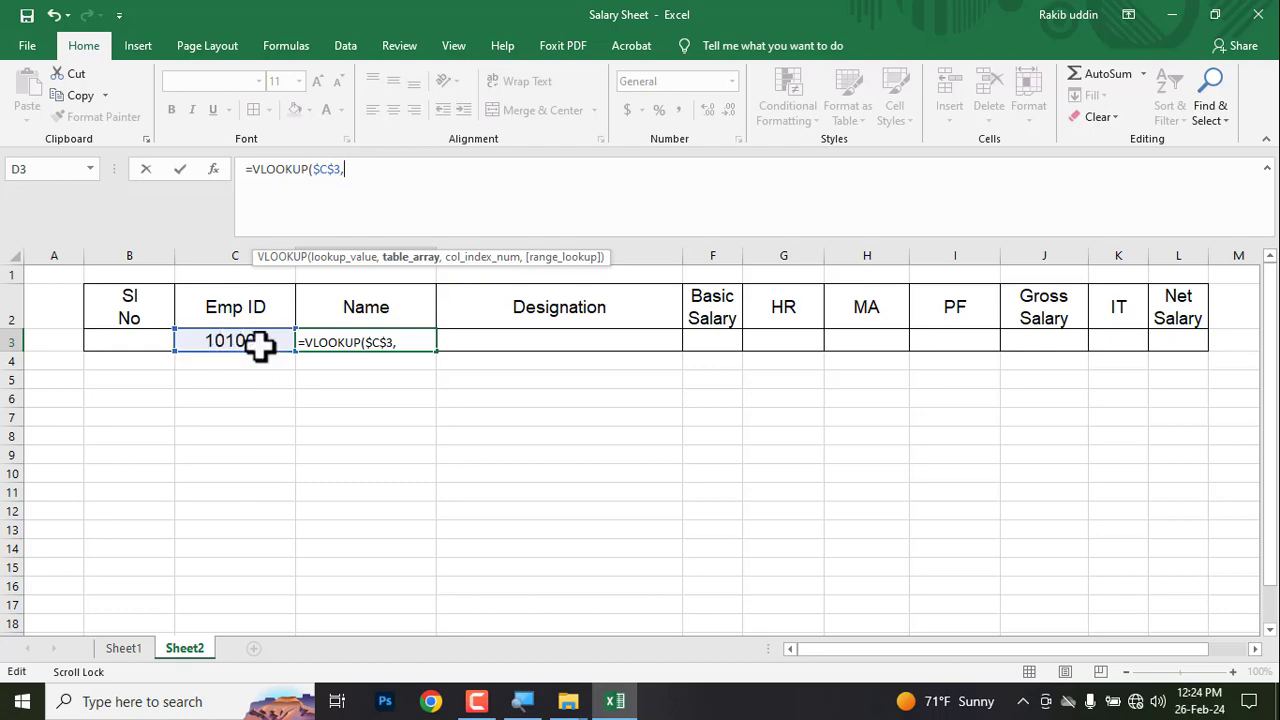
left_click(124, 648)
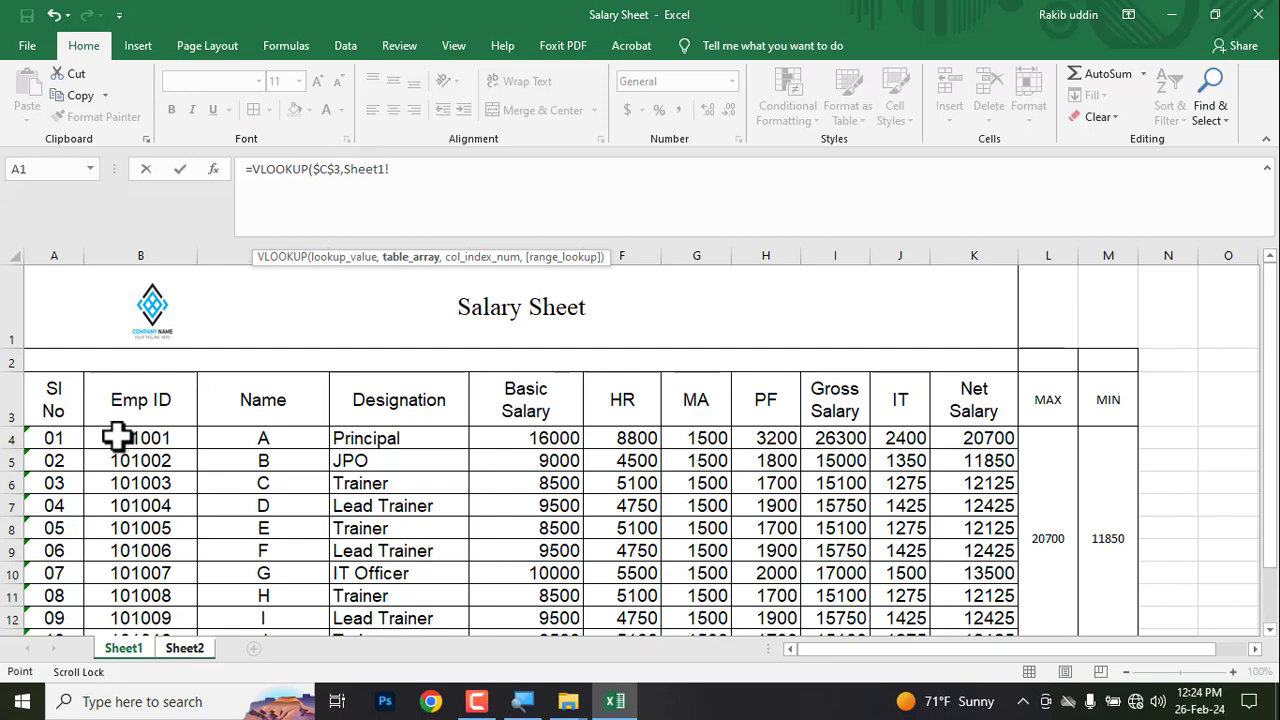
left_click_drag(117, 437, 968, 563)
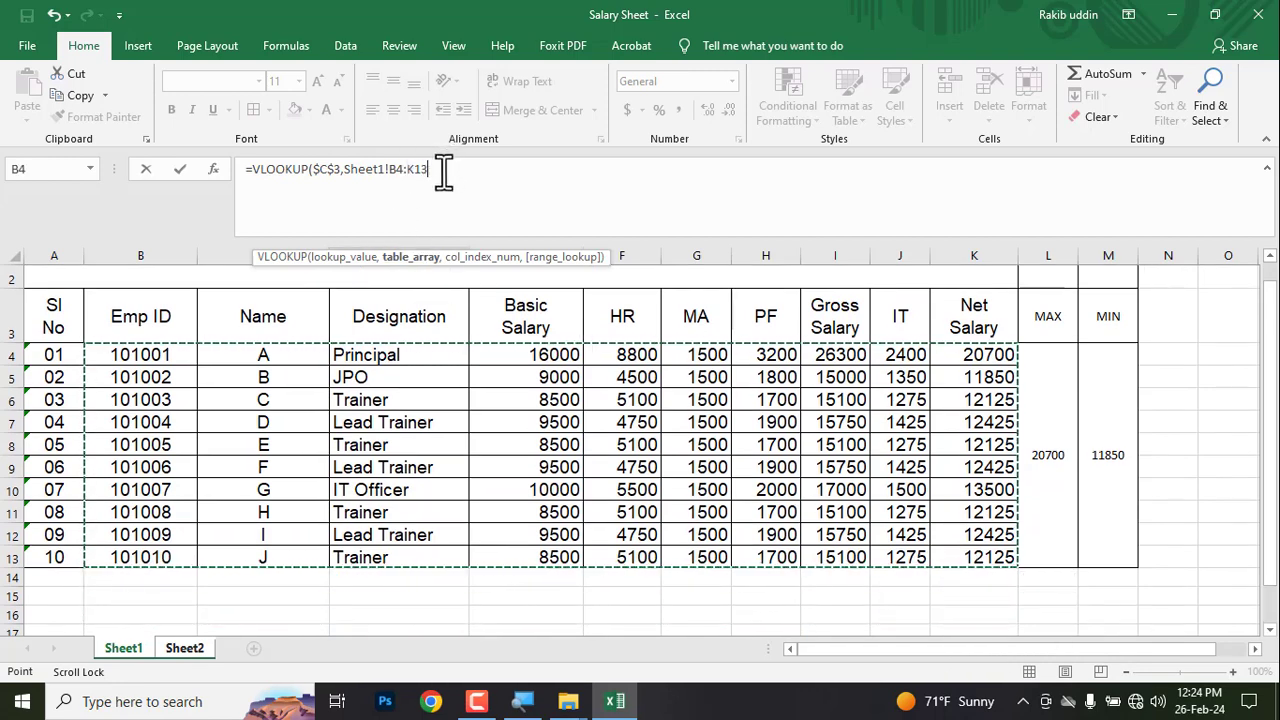
Make the VLOOKUP's table array in D3 absolute as Sheet1!$B$4:$K$13
left_click_drag(445, 170, 352, 172)
key("F4")
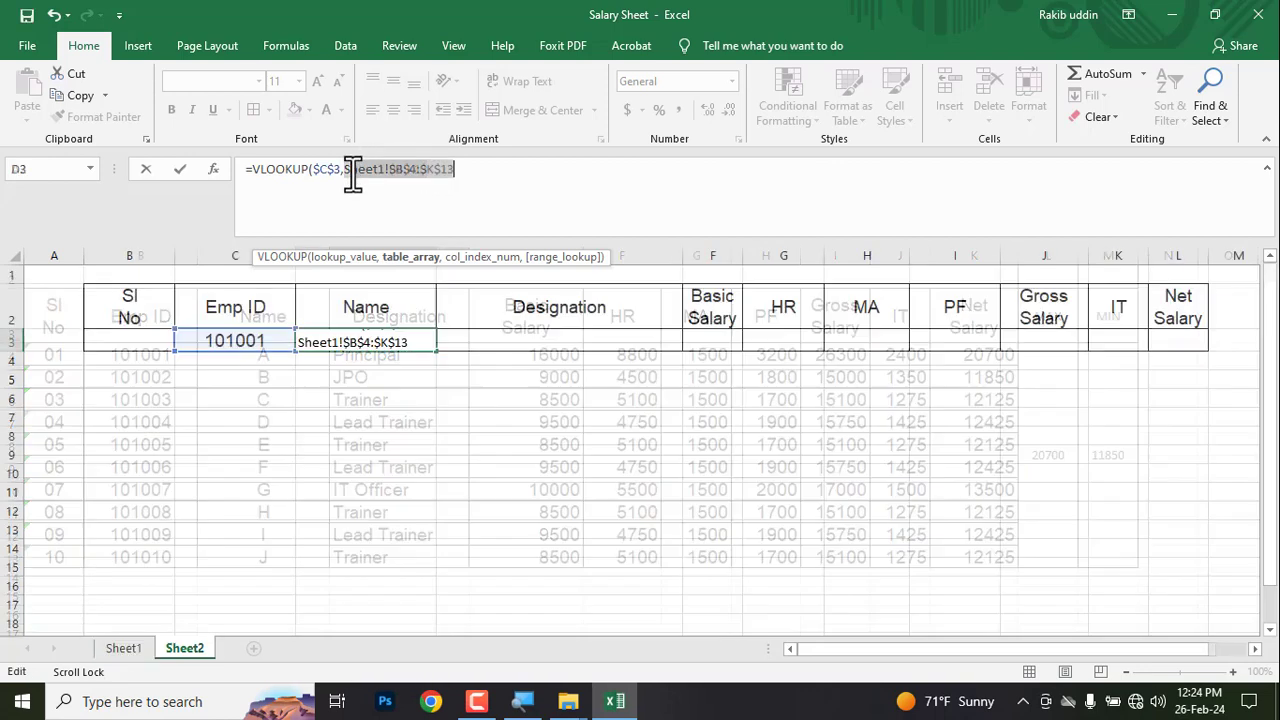
left_click(467, 172)
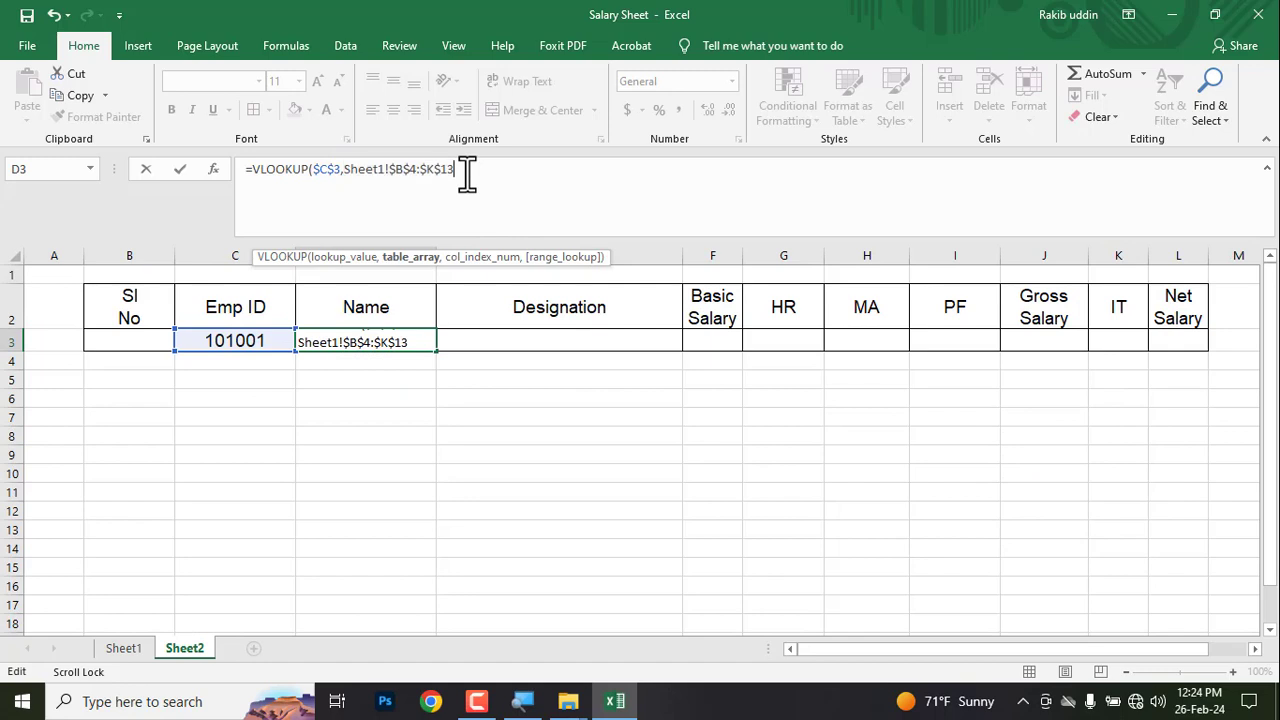
Complete the VLOOKUP in D3 with column index 2 and range lookup 1, and enter the formula
type(",2")
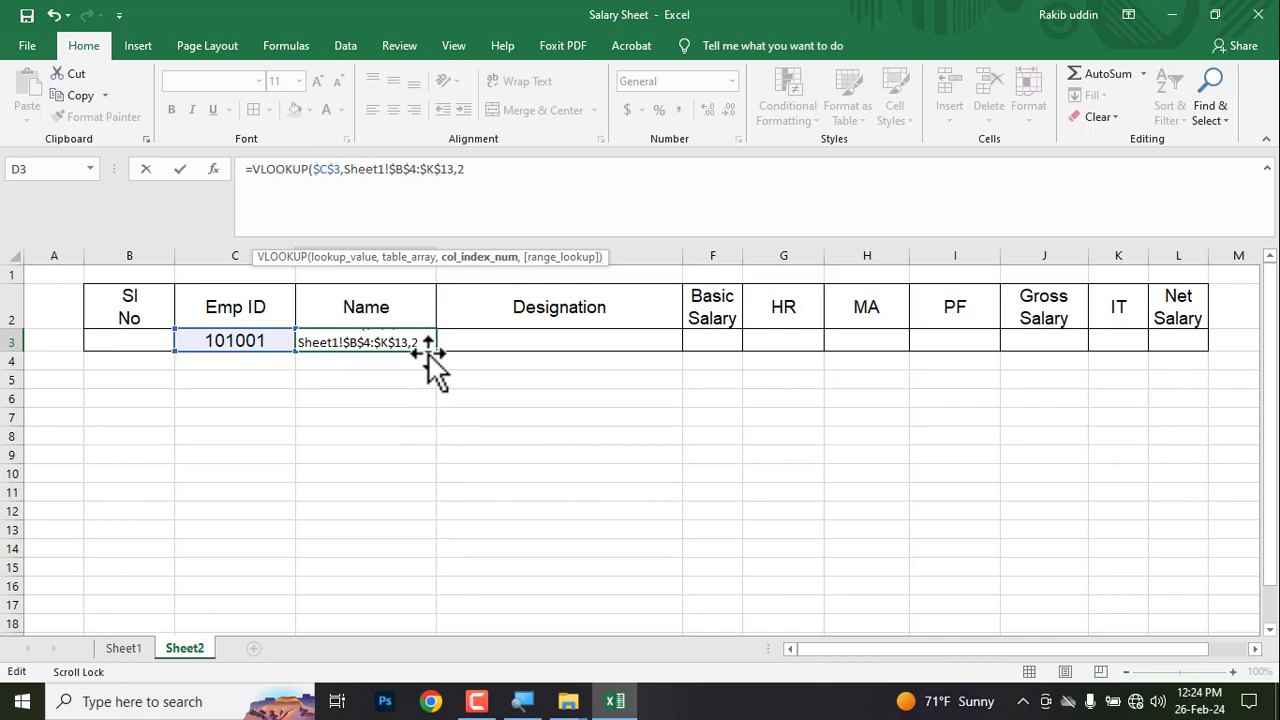
type(",1")
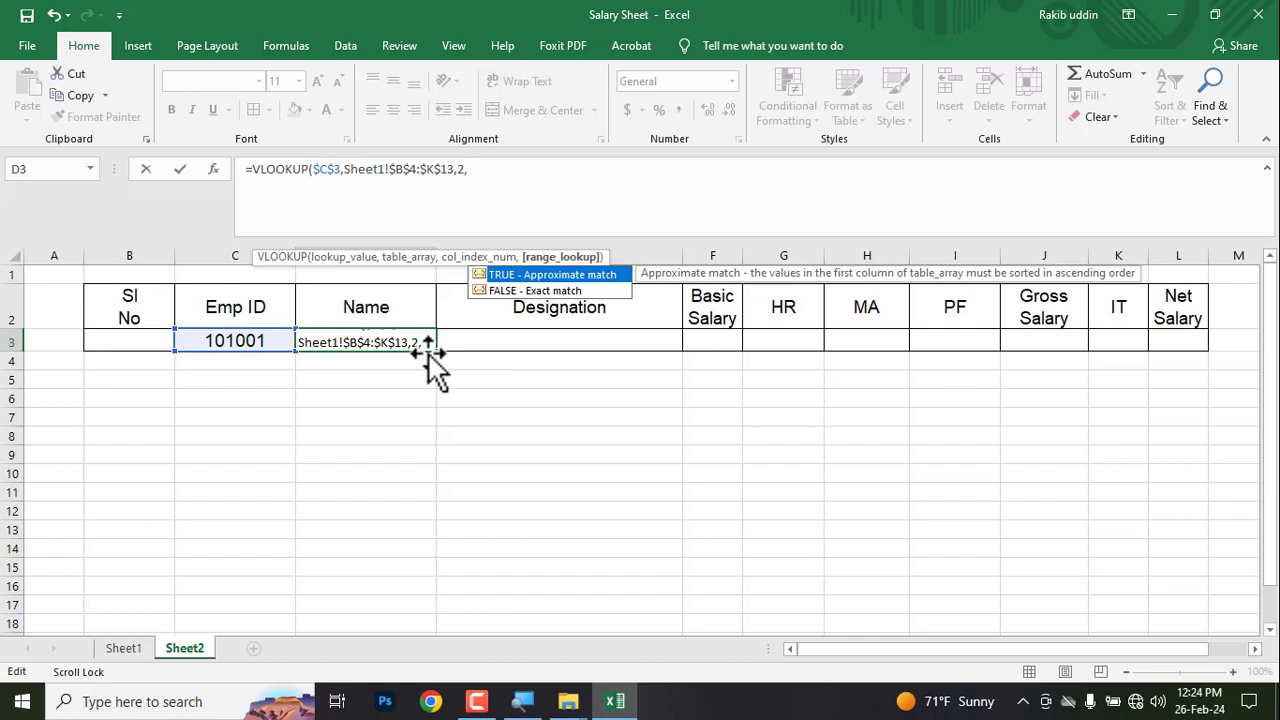
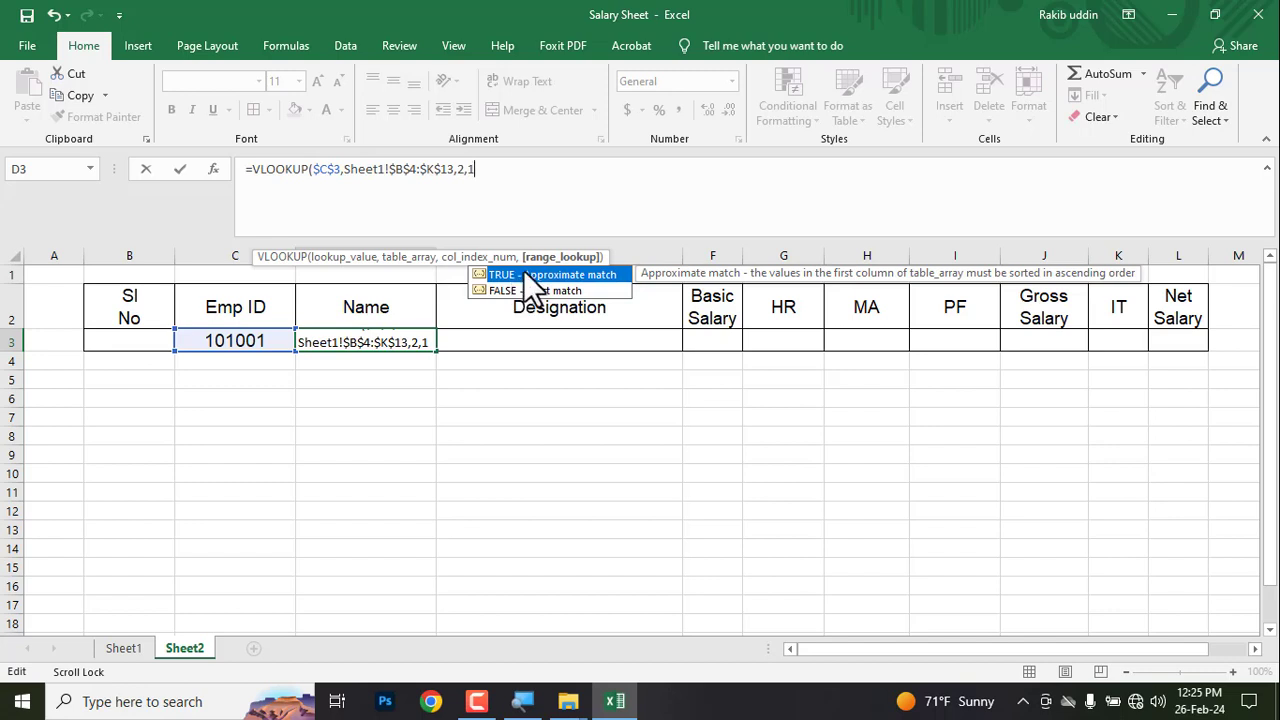
type(")")
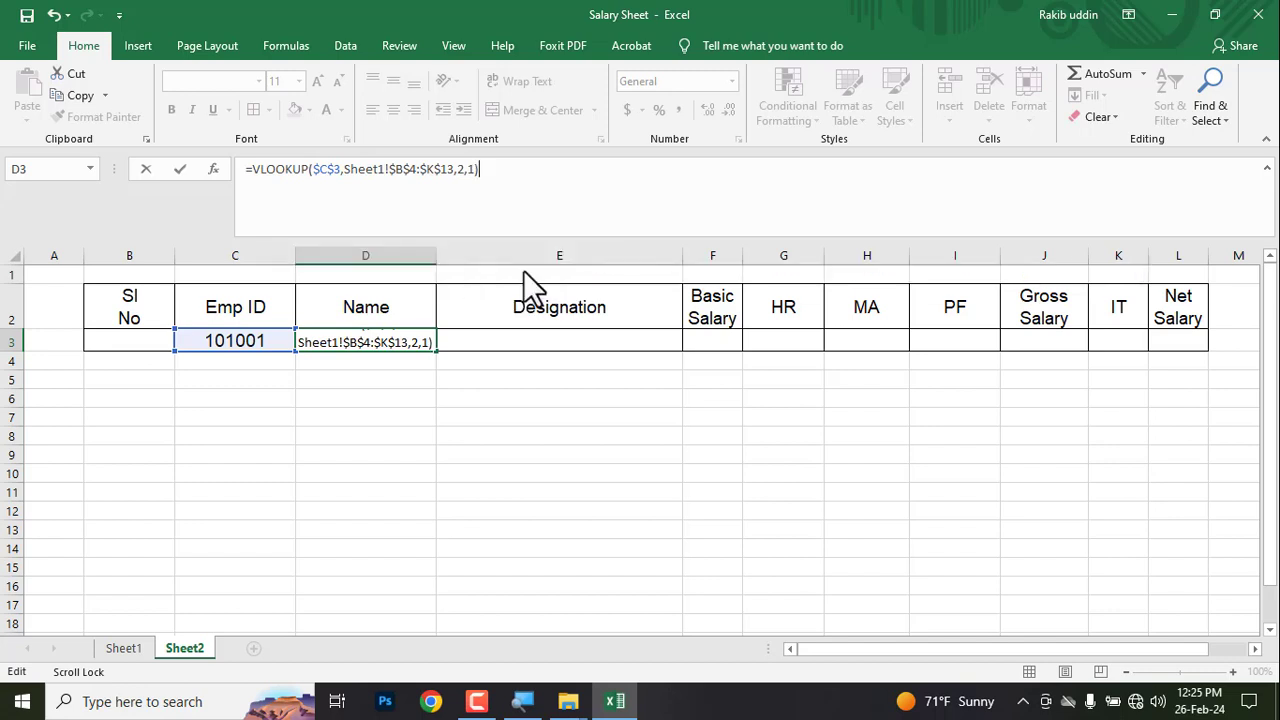
key("Return")
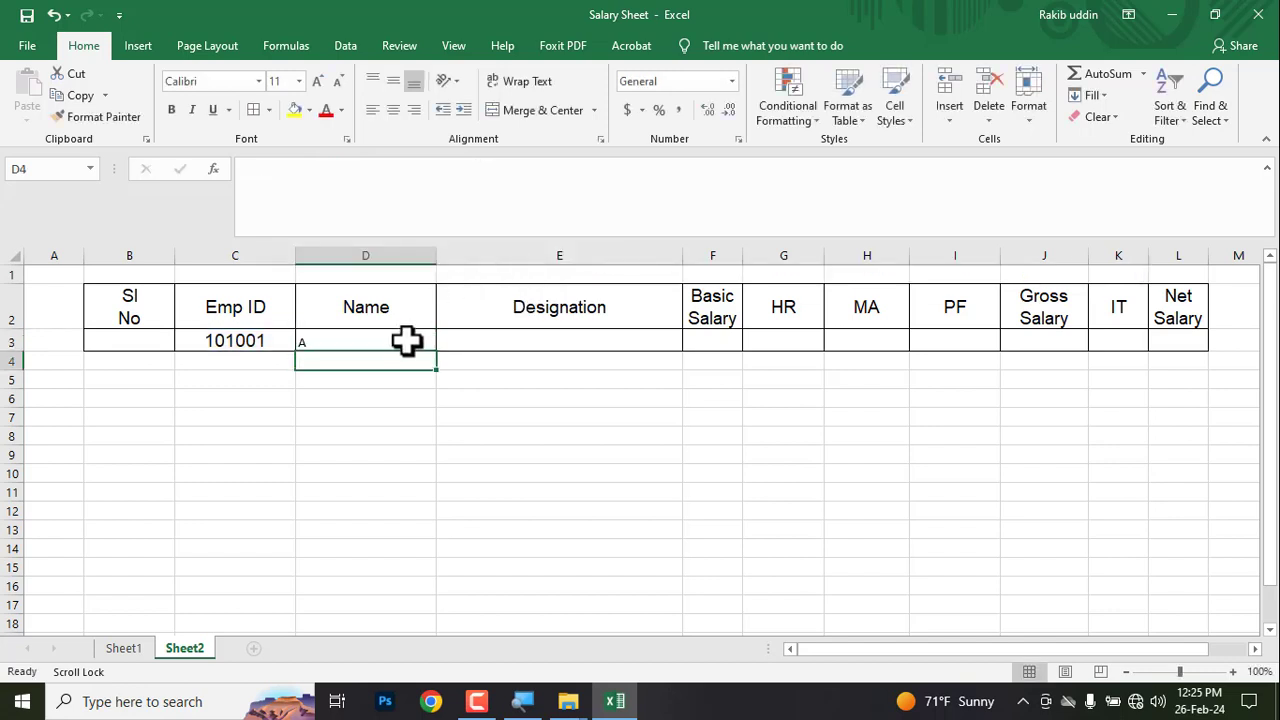
Centre the Name cell D3 vertically and horizontally, and change the Emp ID in C3 to the second employee's ID
left_click(340, 345)
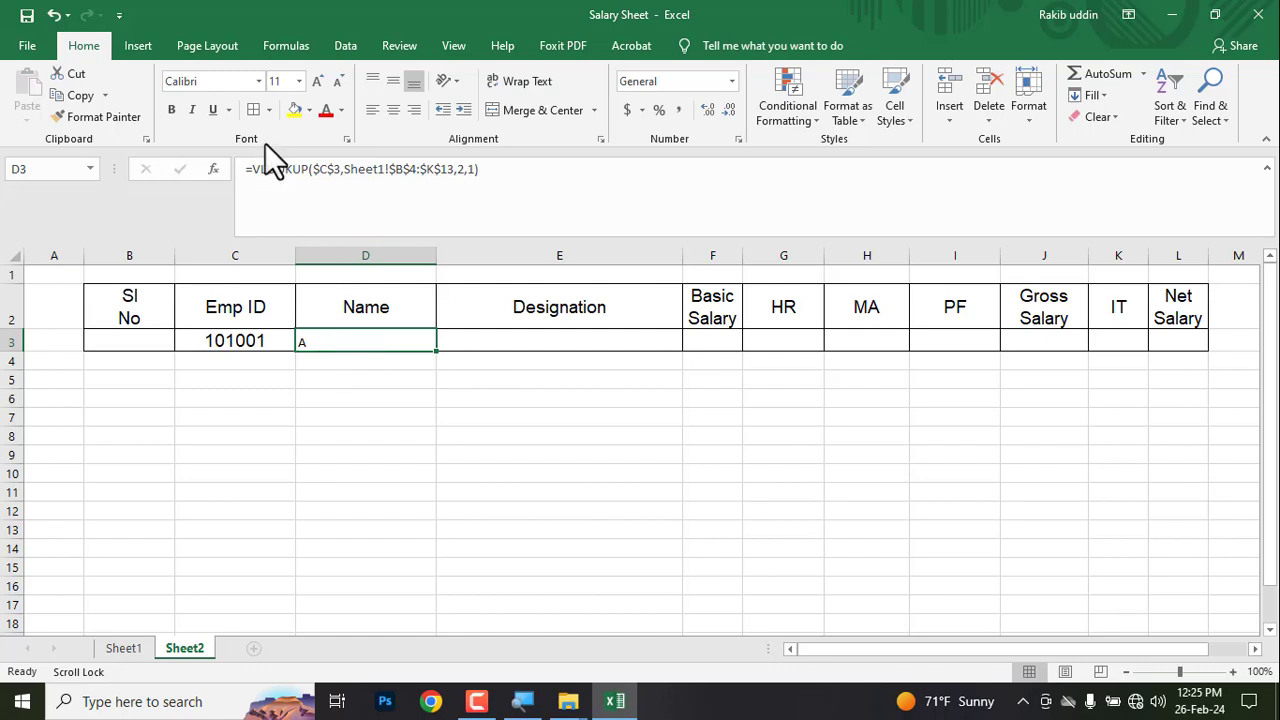
double_click(277, 341)
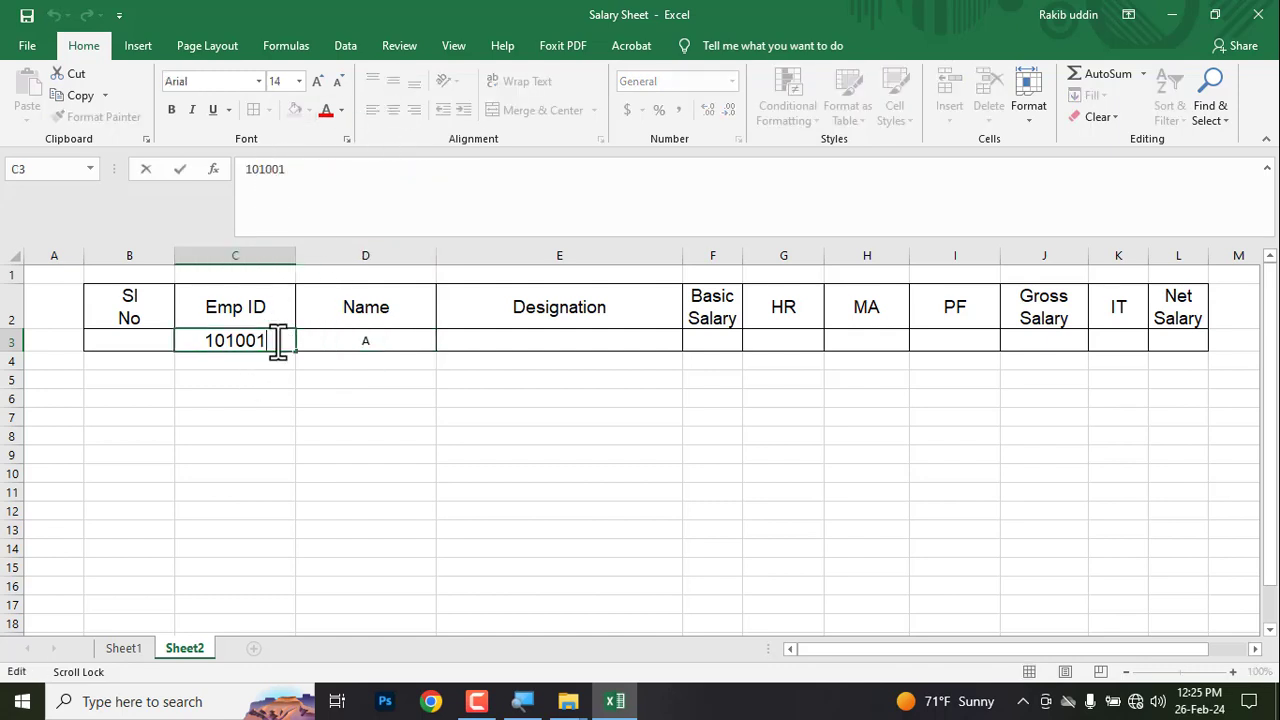
key("BackSpace")
type("2")
key("Return")
Compare the name returned in D3 with the second employee's ID and name on Sheet1, ending back on Sheet2
left_click(364, 345)
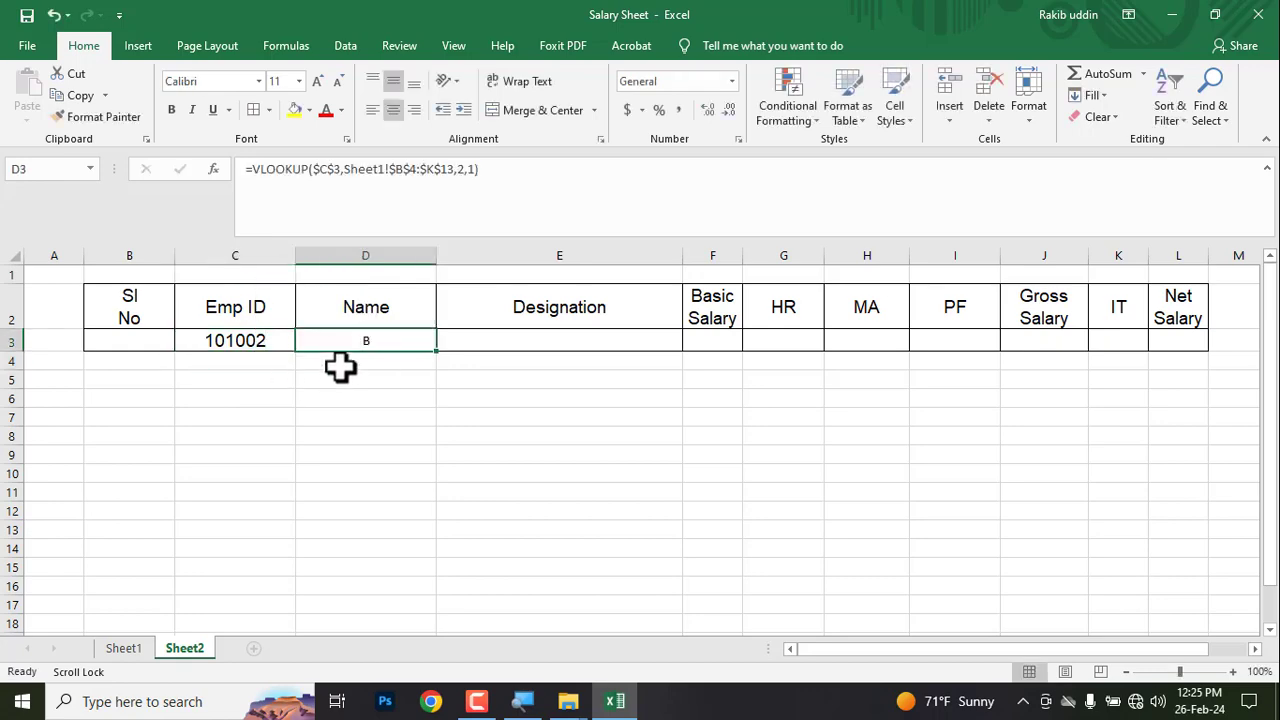
left_click(123, 648)
left_click(149, 374)
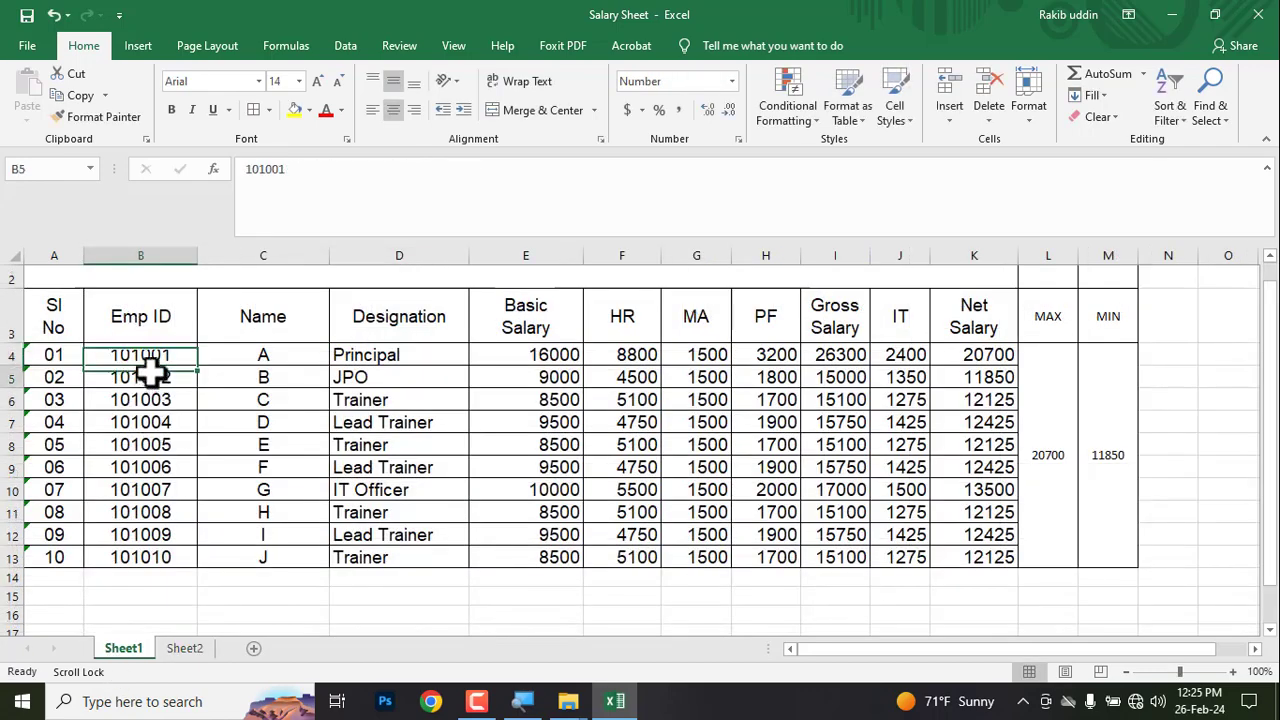
left_click(257, 382)
left_click(160, 378)
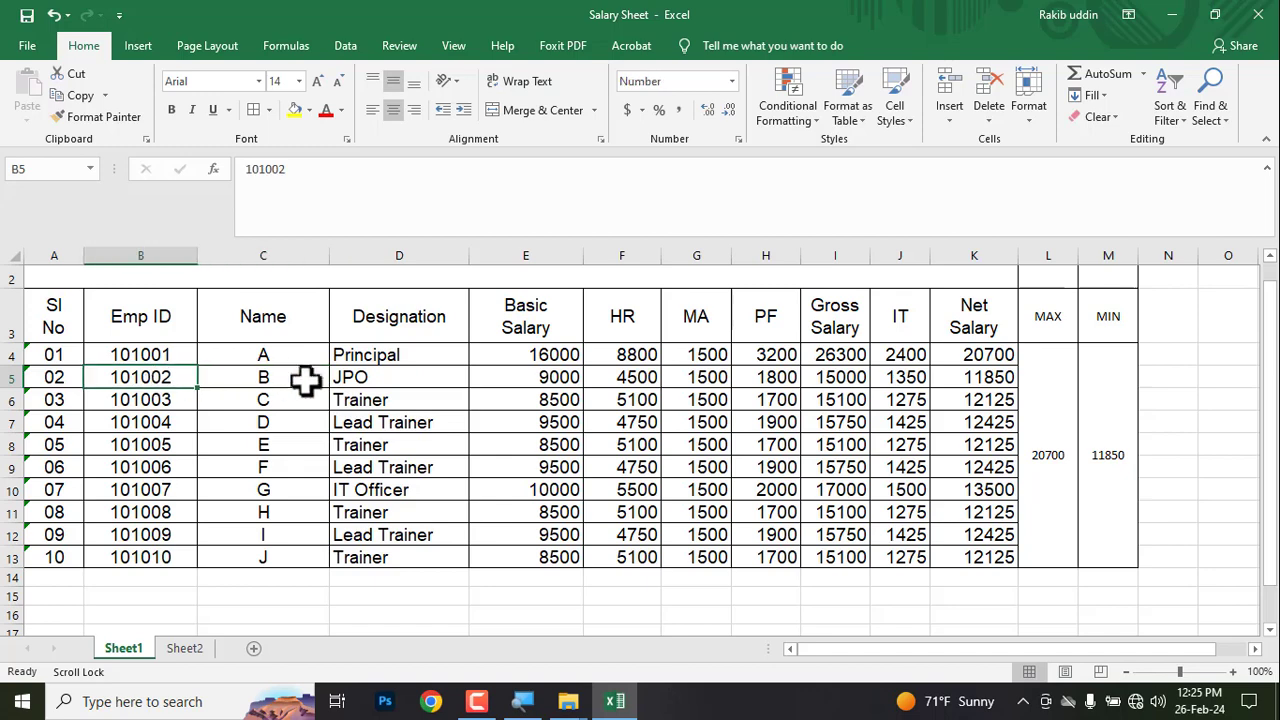
left_click(306, 380)
left_click(165, 650)
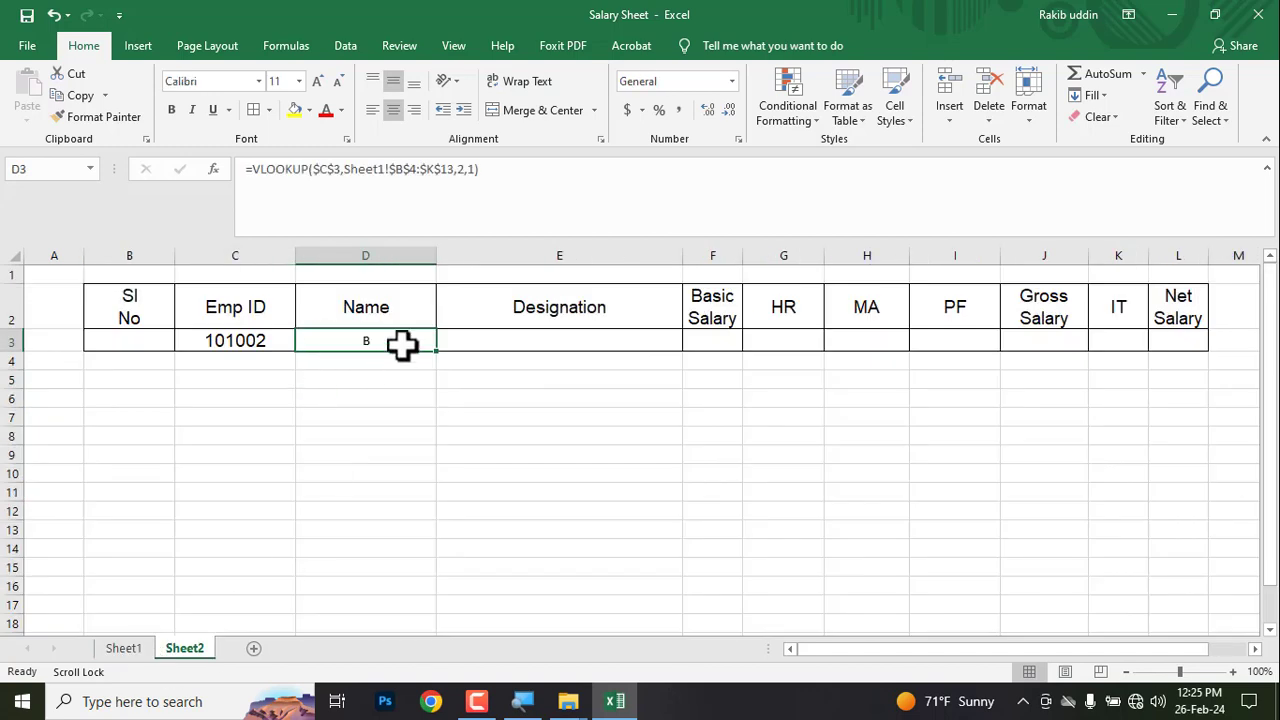
left_click(372, 452)
Fill the Name formula from D3 across the row through the Net Salary cell L3 and inspect the copy in E3
left_click(366, 346)
left_click_drag(437, 355, 1185, 355)
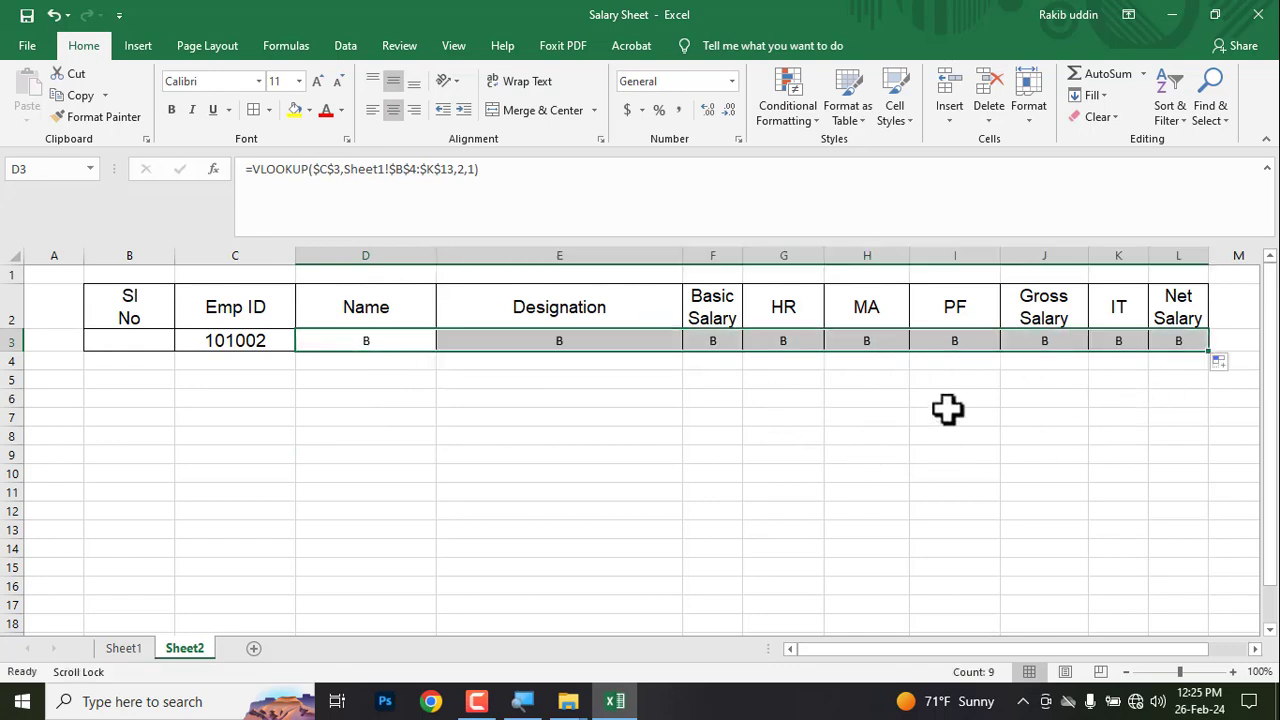
left_click(1014, 457)
left_click(562, 343)
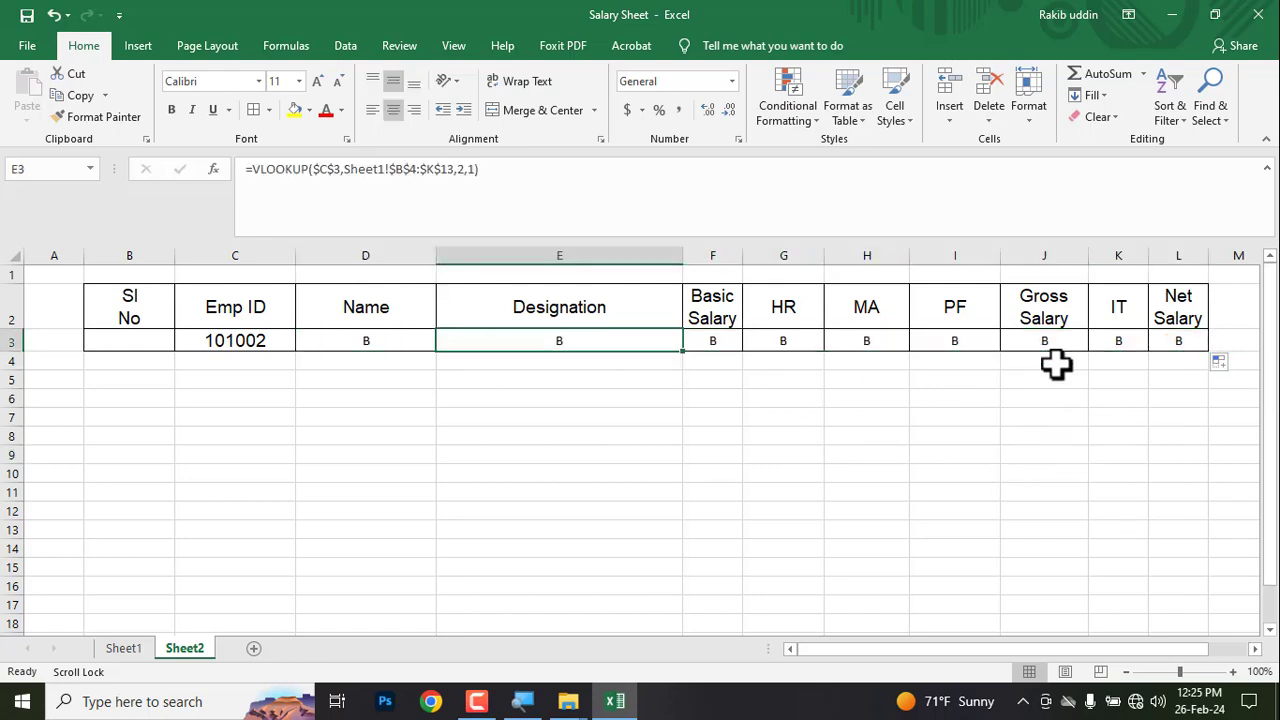
left_click(476, 490)
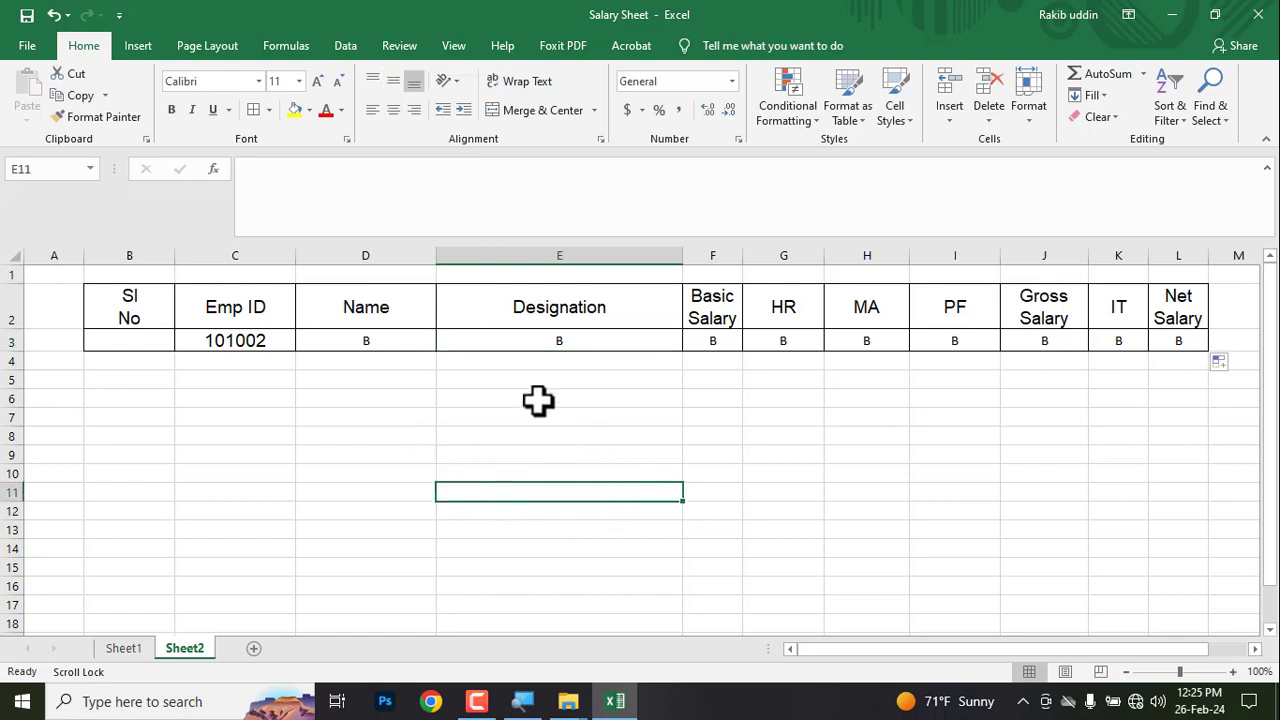
Change the column index of the VLOOKUP in E3 to the Designation column of the Sheet1 data
left_click(510, 340)
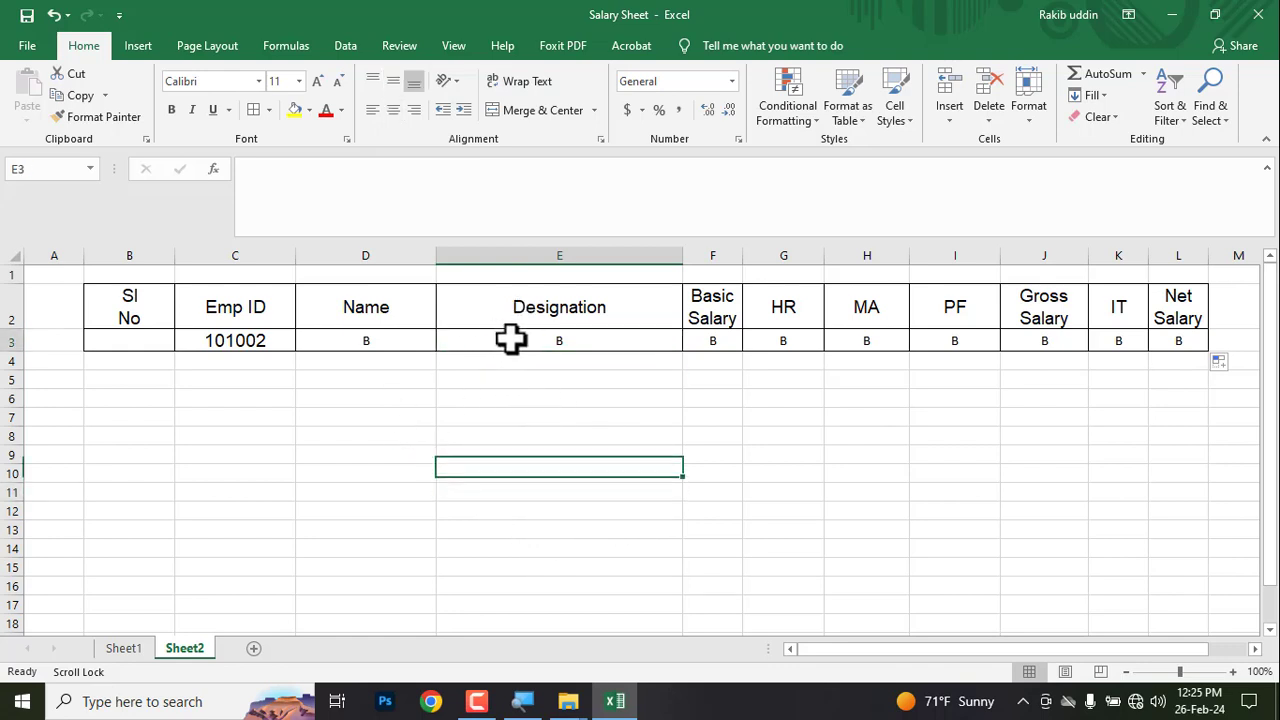
left_click(464, 170)
double_click(462, 170)
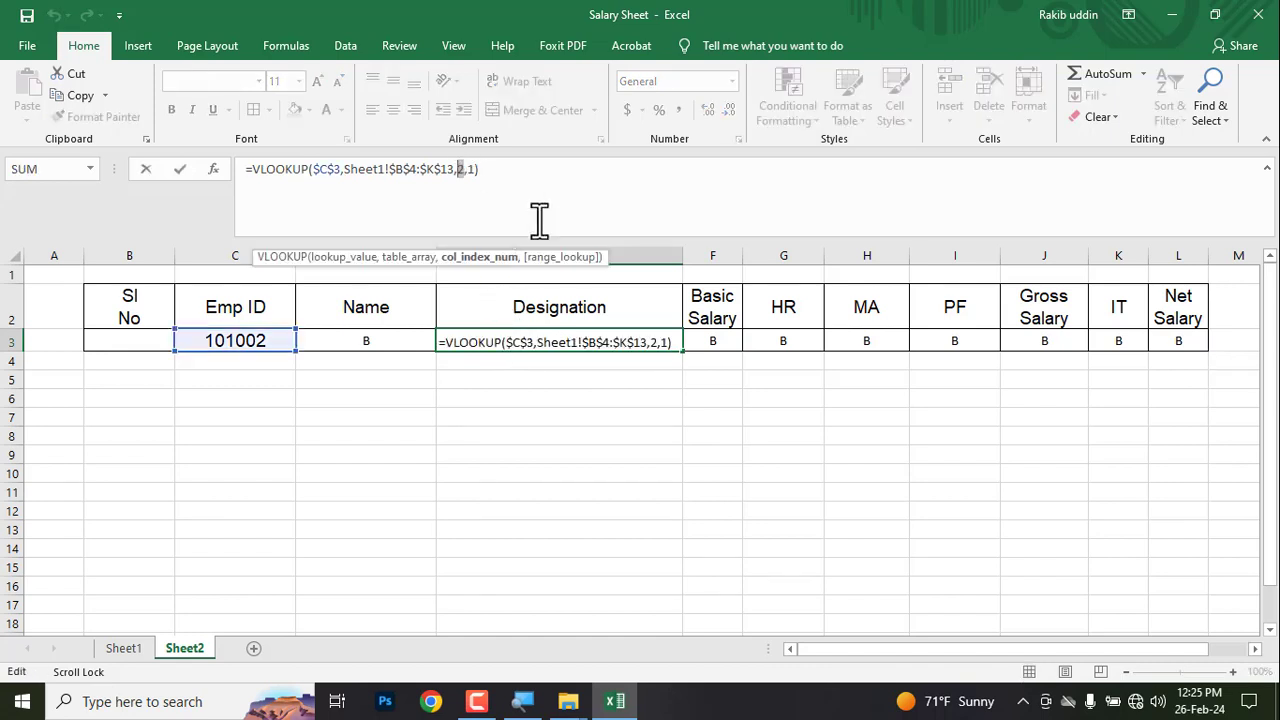
key("Return")
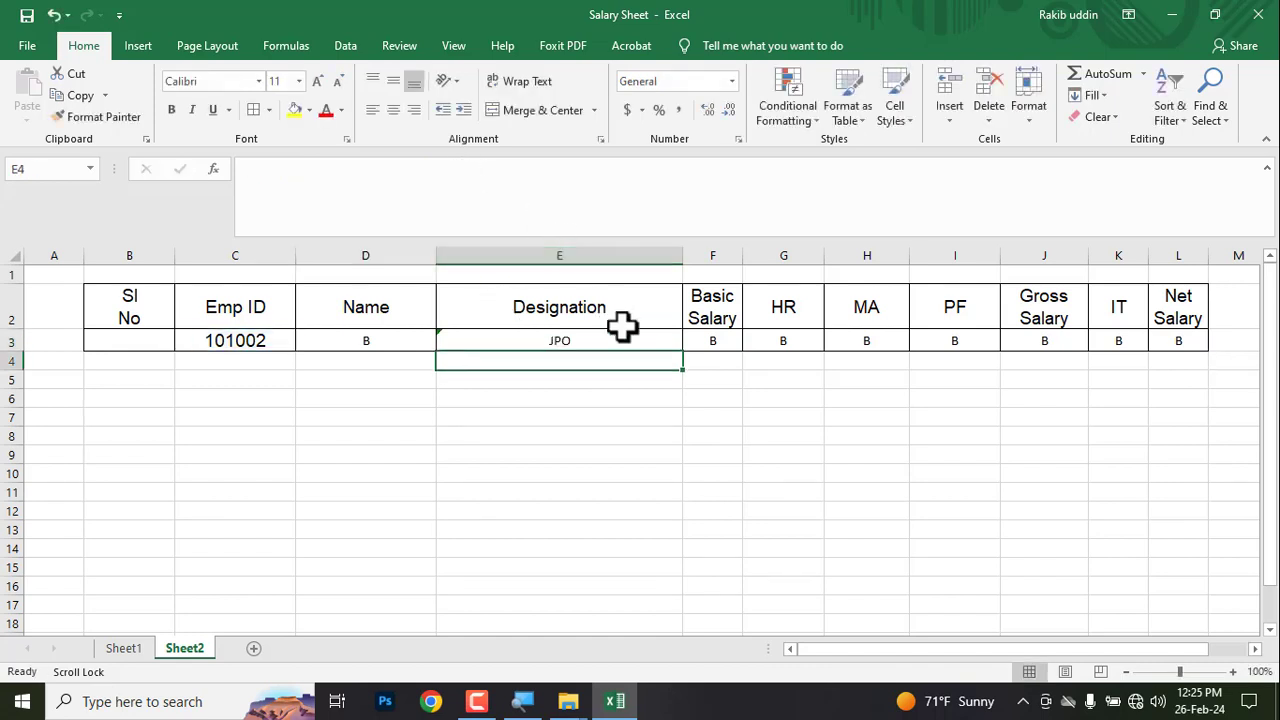
Widen the Basic Salary column and narrow the Designation and Name columns
left_click(705, 341)
left_click_drag(741, 254, 806, 253)
left_click_drag(682, 255, 584, 258)
left_click_drag(431, 255, 414, 258)
Set the column index of the Basic Salary VLOOKUP in F3 to 4 and check the result against Sheet1
left_click(466, 170)
left_click_drag(465, 175, 457, 177)
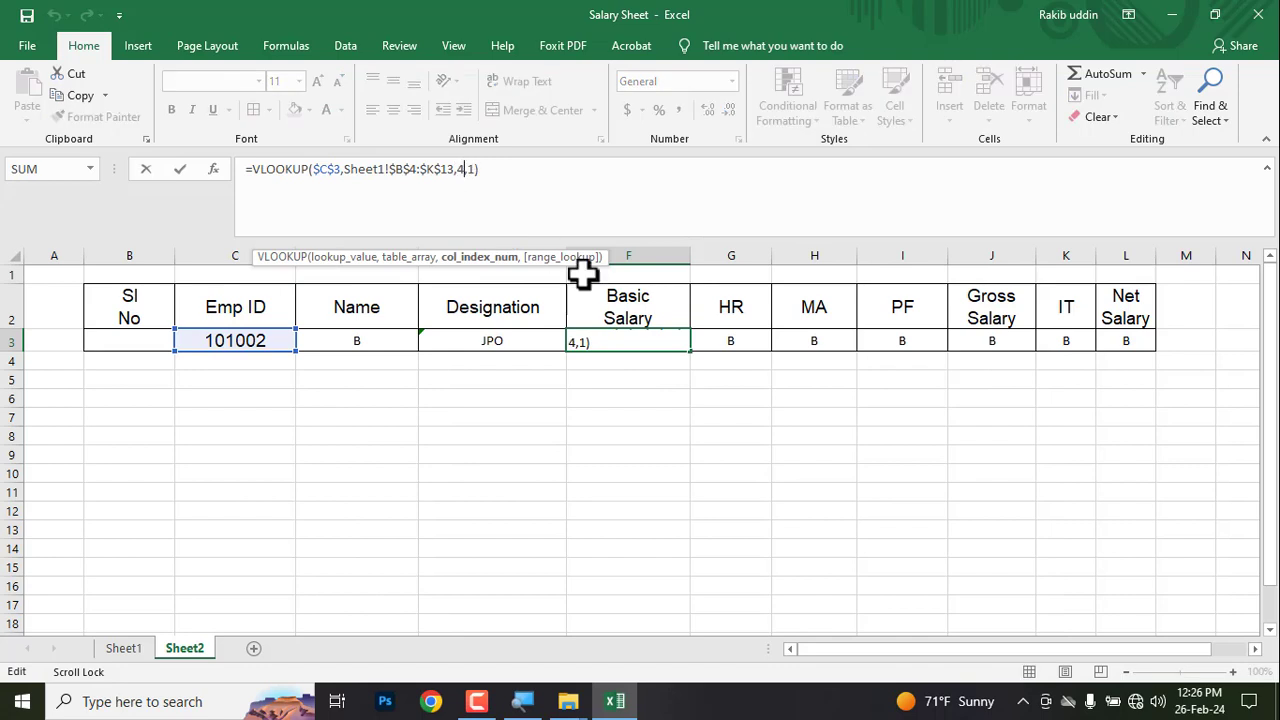
type("4")
key("Return")
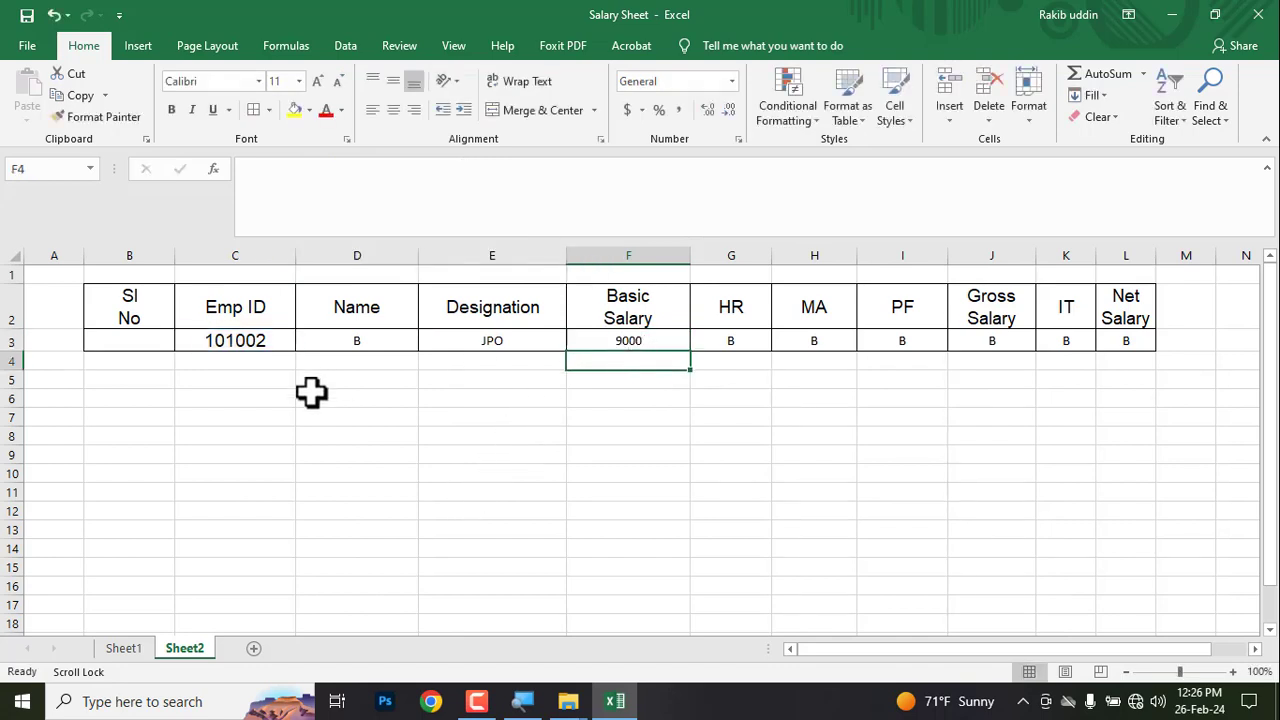
left_click(347, 343)
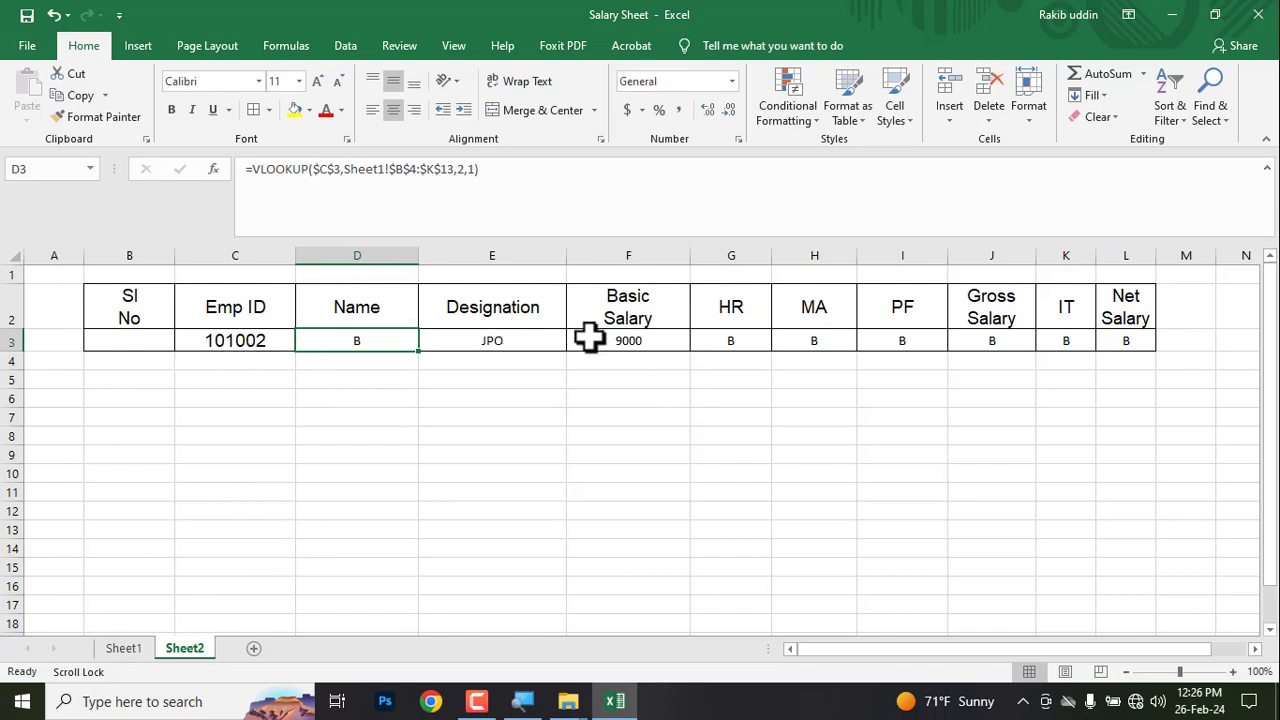
left_click(624, 342)
left_click(124, 648)
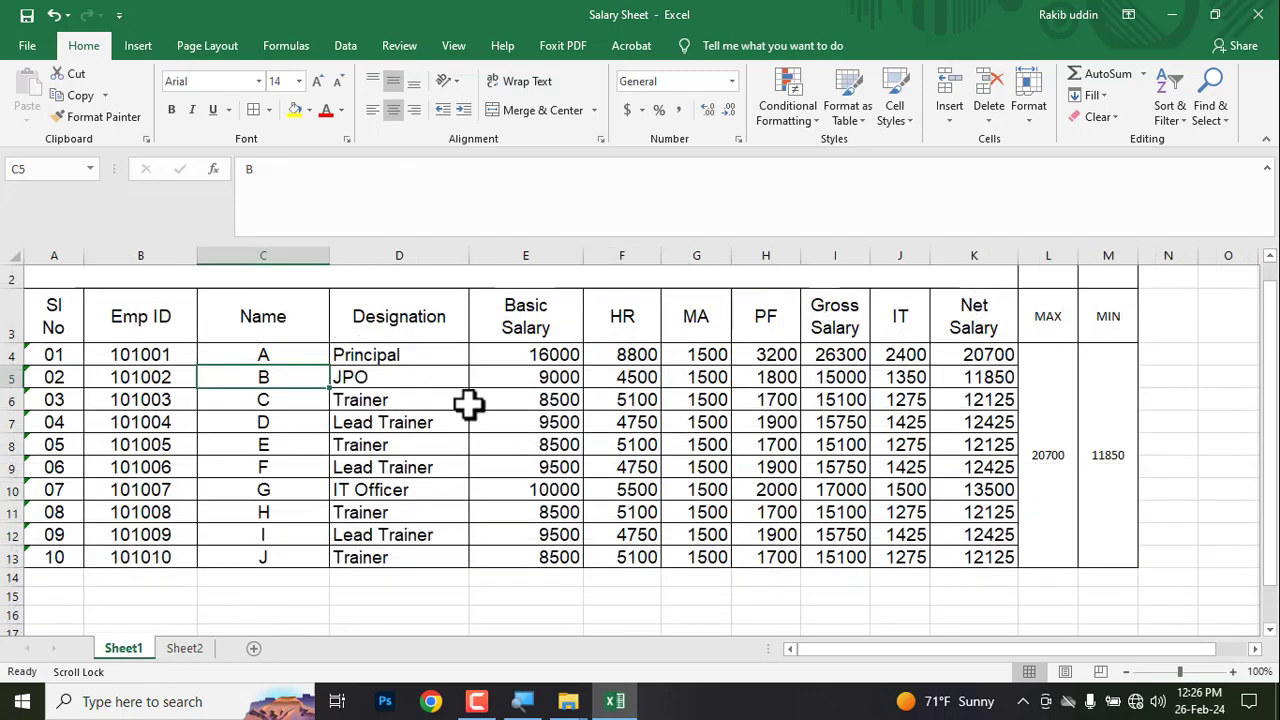
left_click(530, 377)
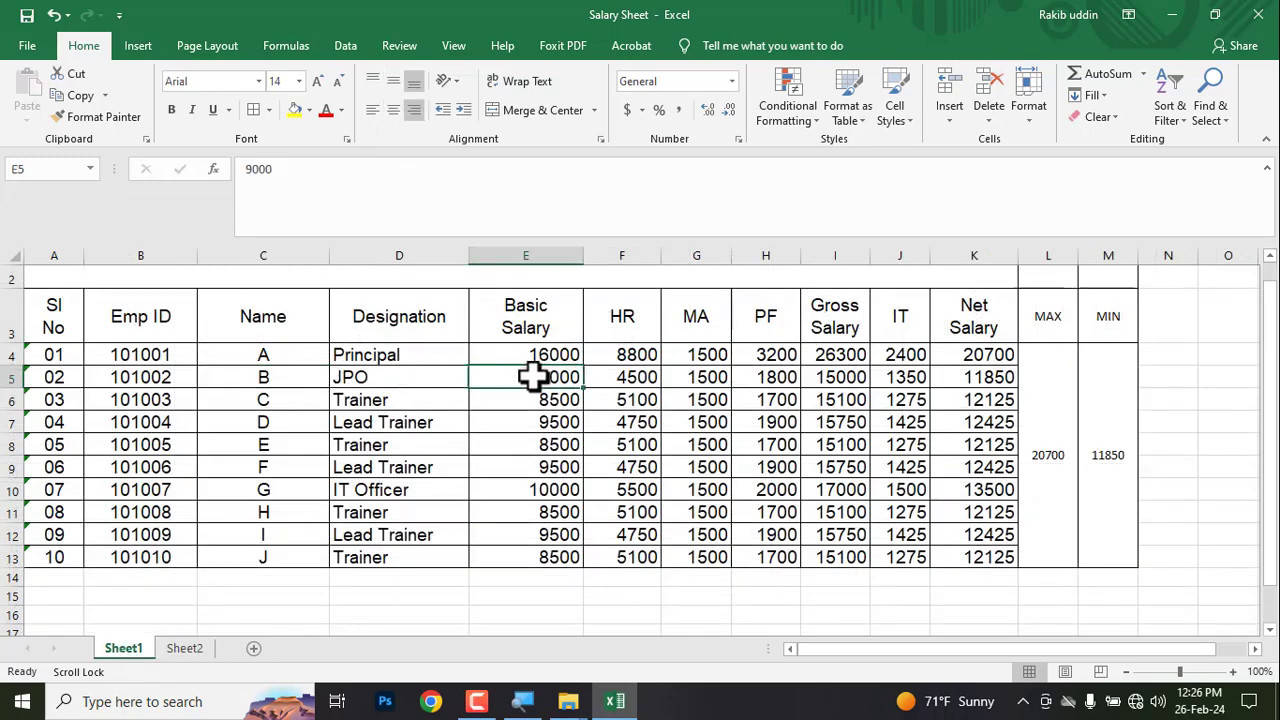
left_click(185, 648)
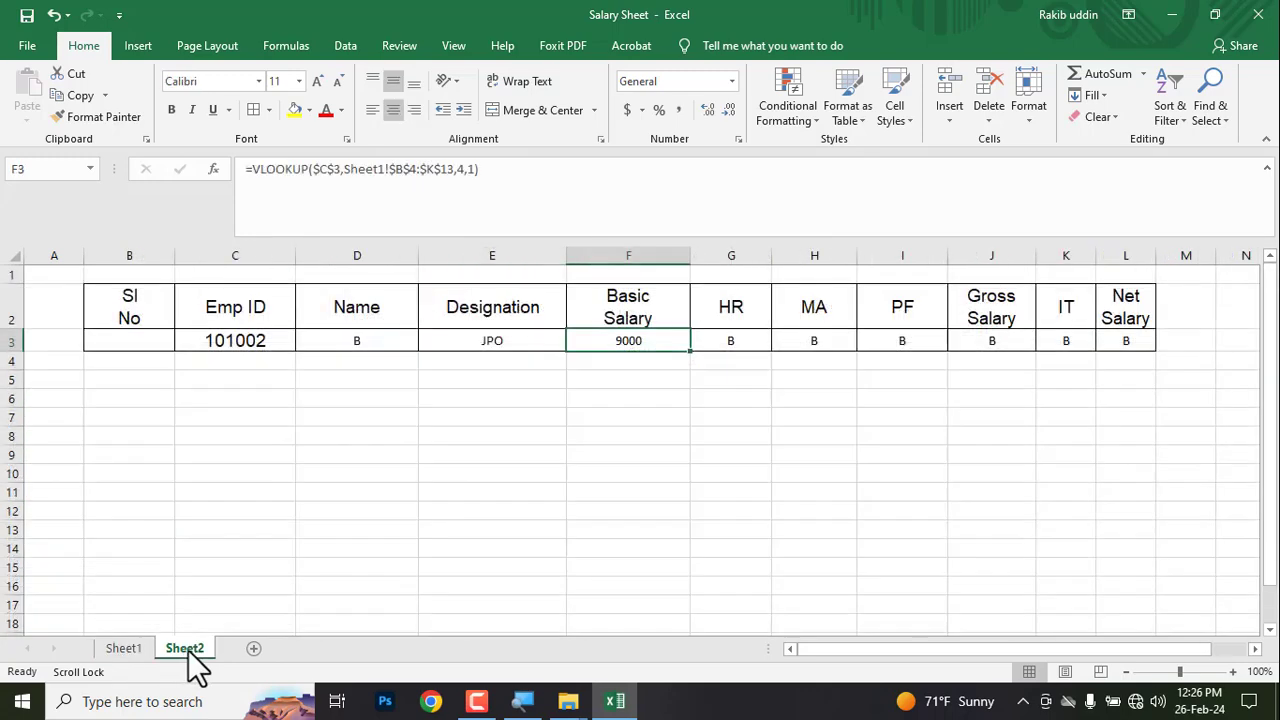
Set the column index of the HR VLOOKUP in G3 to 5
left_click(735, 339)
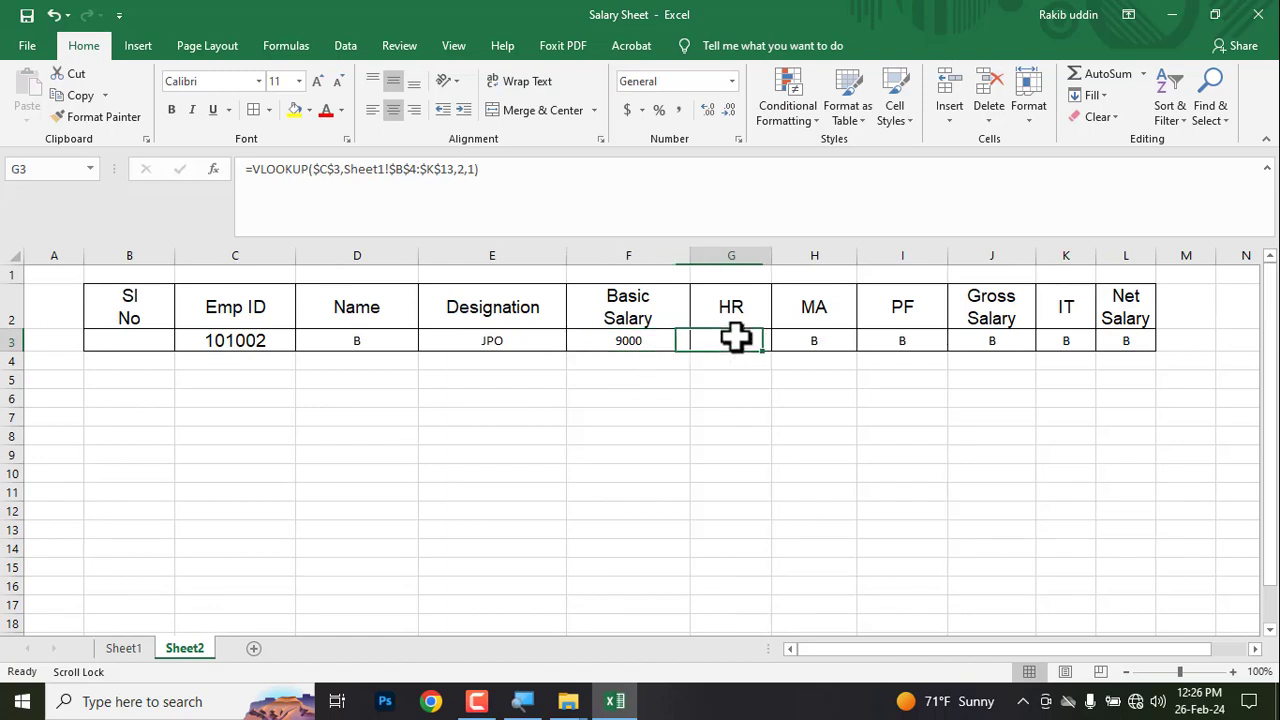
left_click(466, 169)
type("5,")
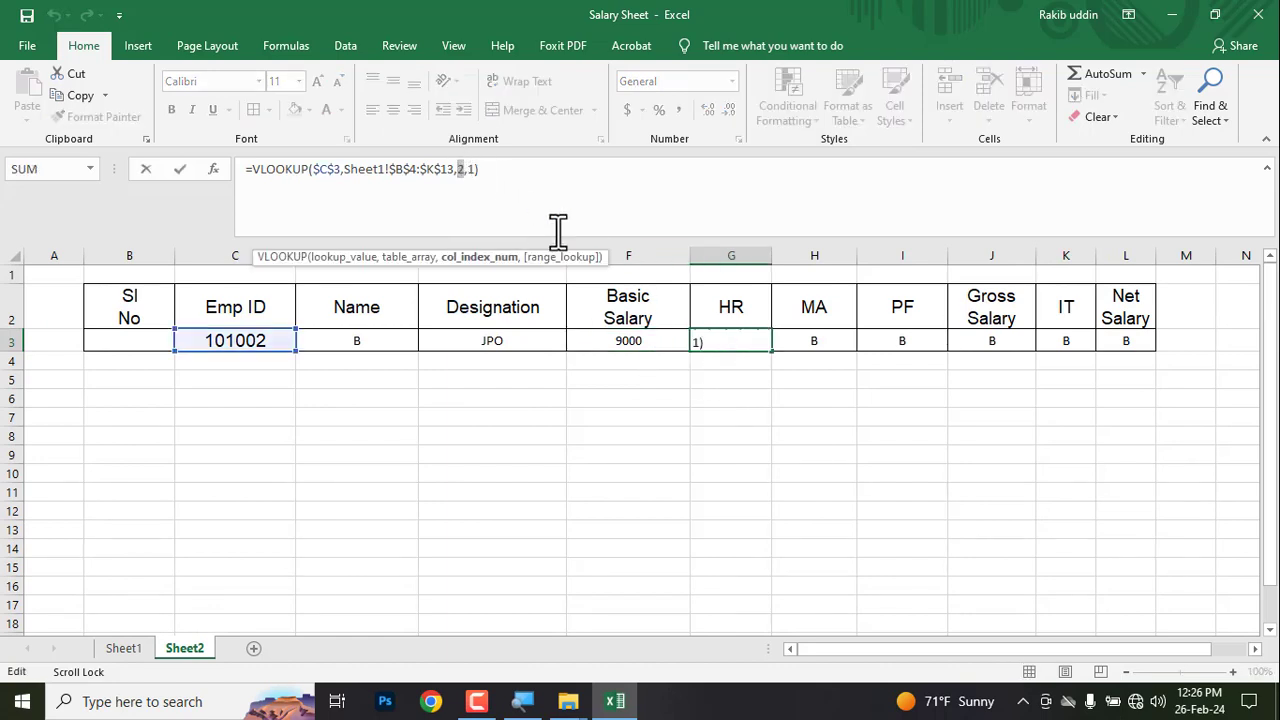
key("Return")
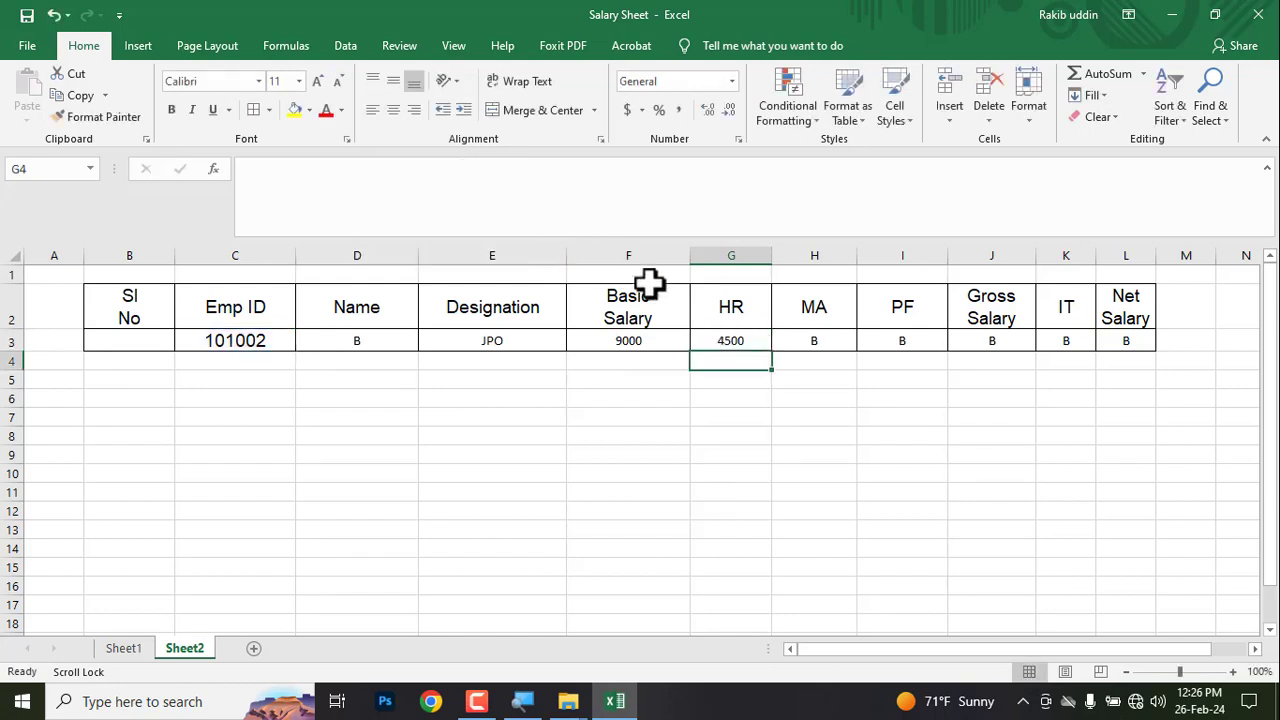
Set the column index of the MA VLOOKUP in H3 to 6
left_click(818, 344)
double_click(466, 169)
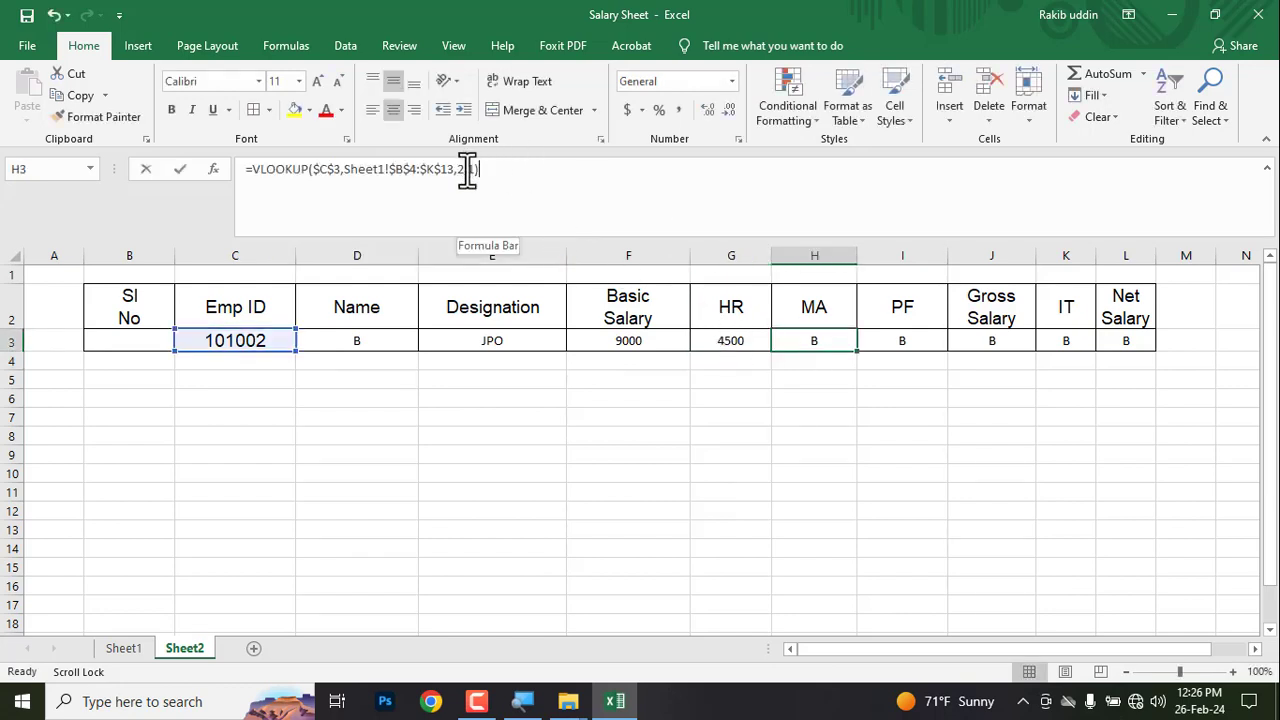
type("6")
key("Return")
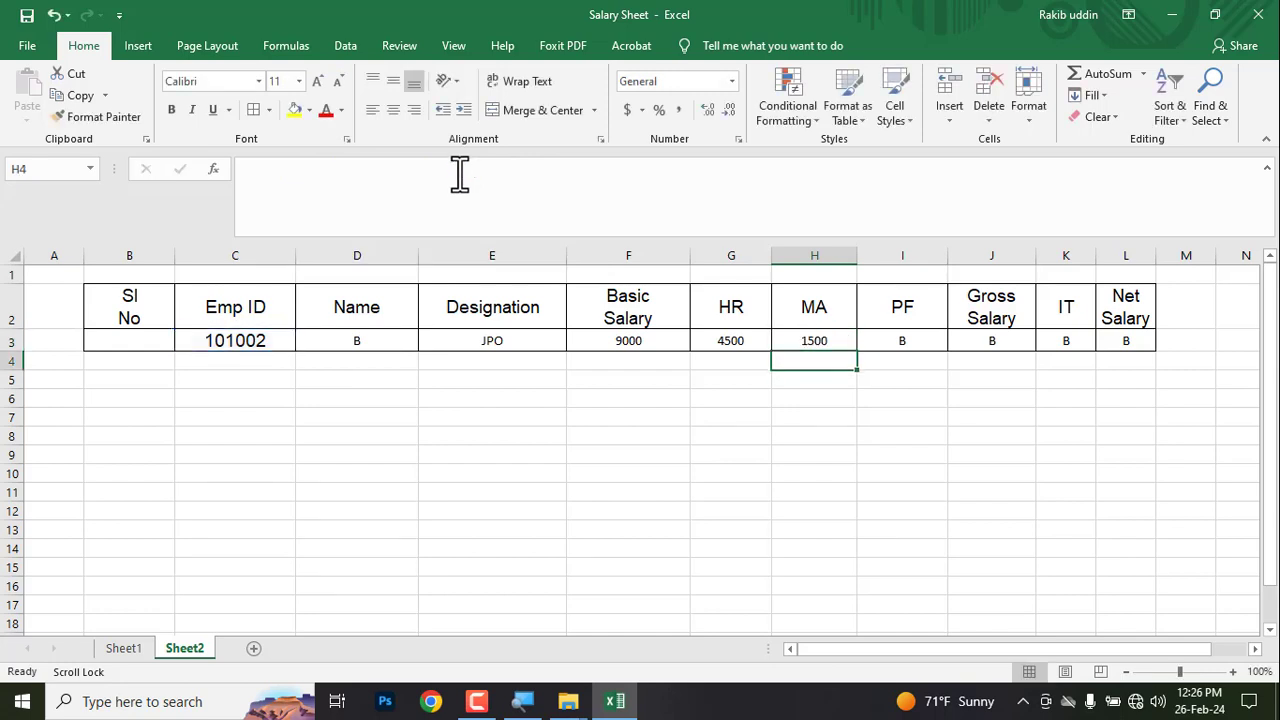
Set the column index of the PF VLOOKUP in I3 to 6
left_click(919, 344)
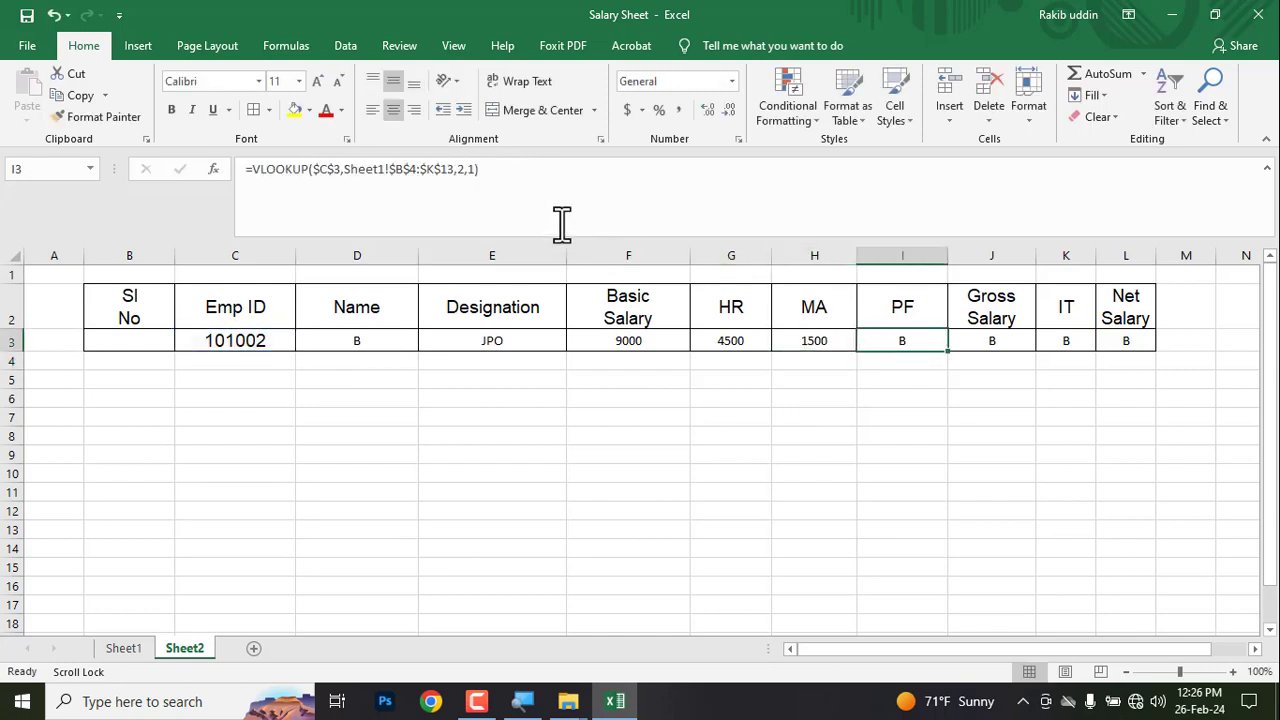
left_click(466, 170)
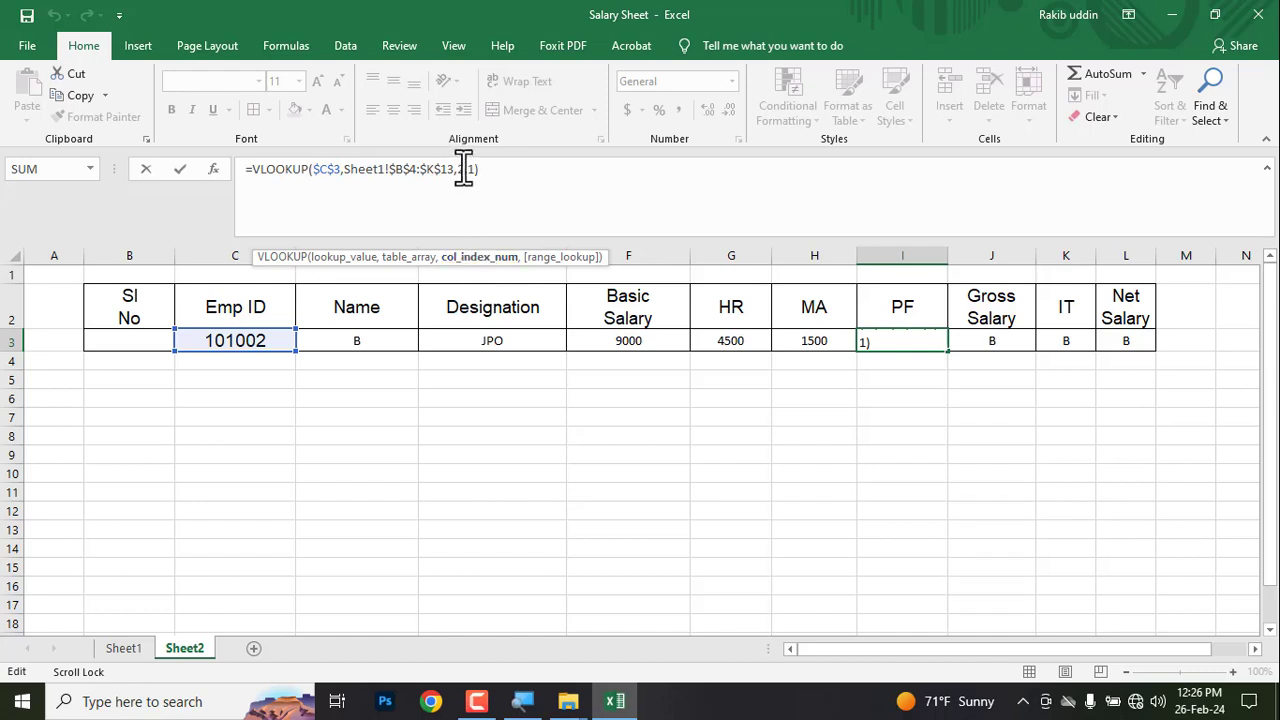
type("2")
key("Return")
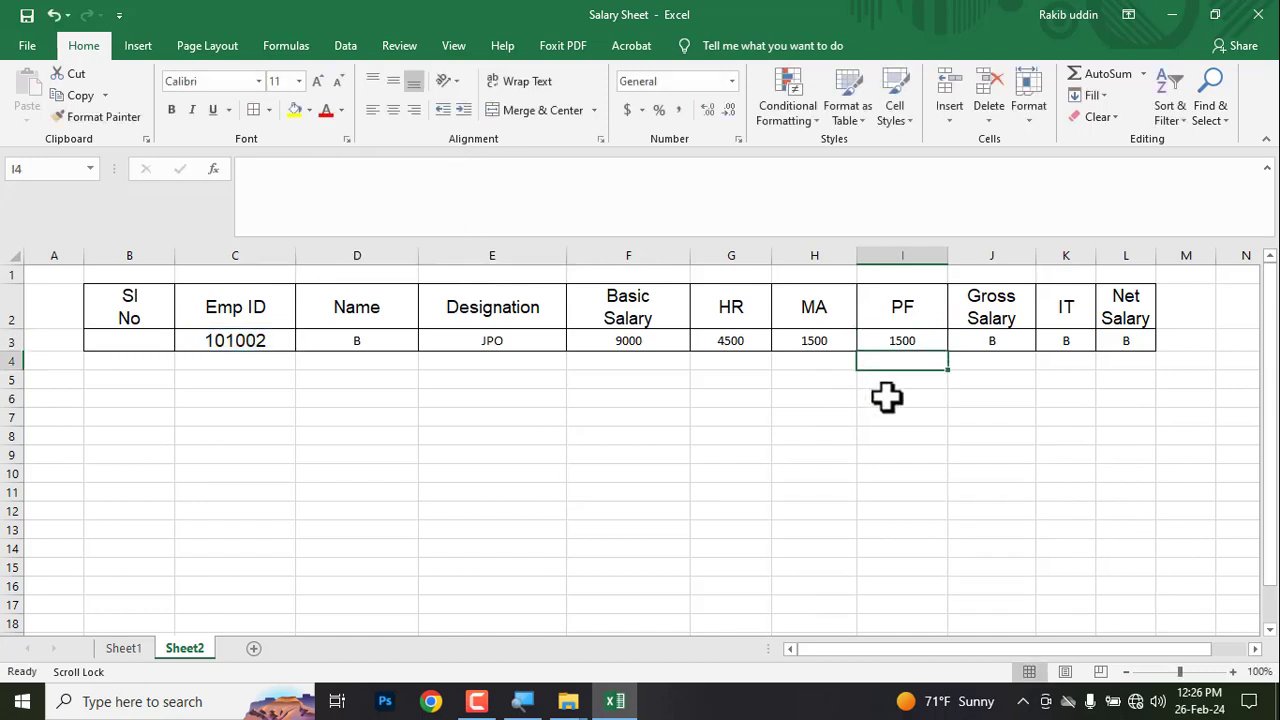
Set the column index of the PF VLOOKUP in I3 to 7
left_click(899, 342)
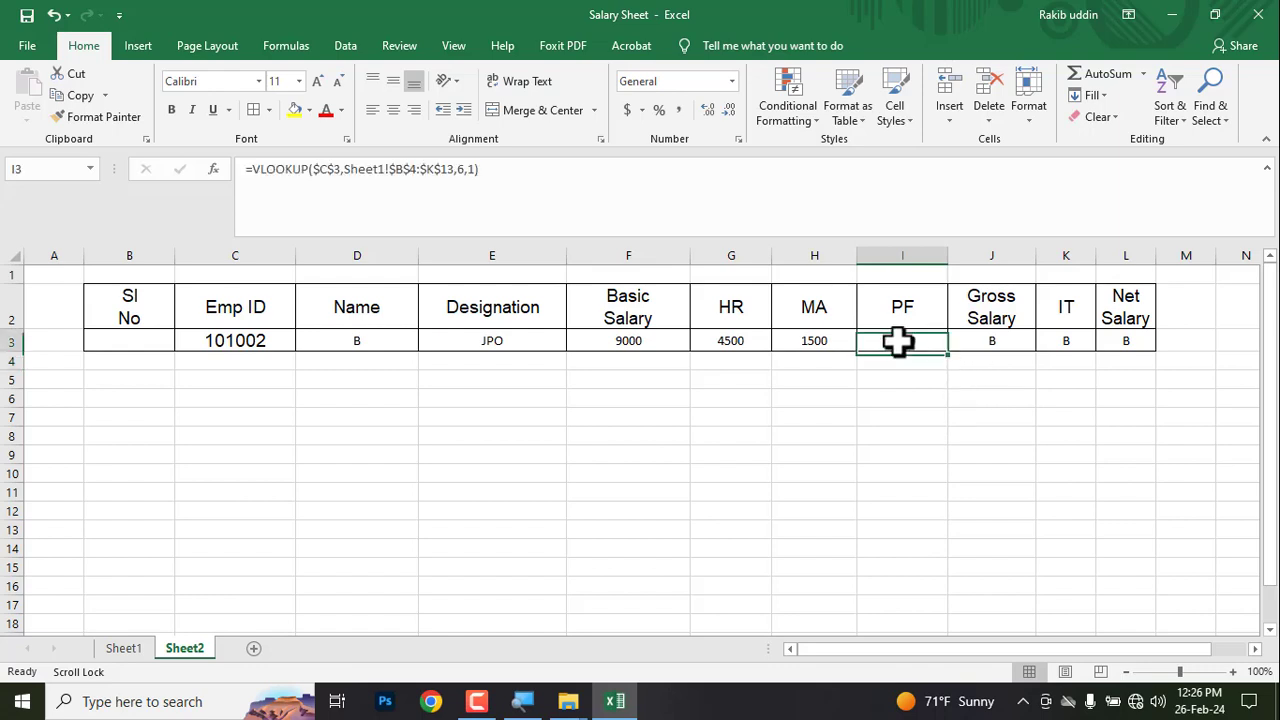
left_click(463, 170)
key("BackSpace")
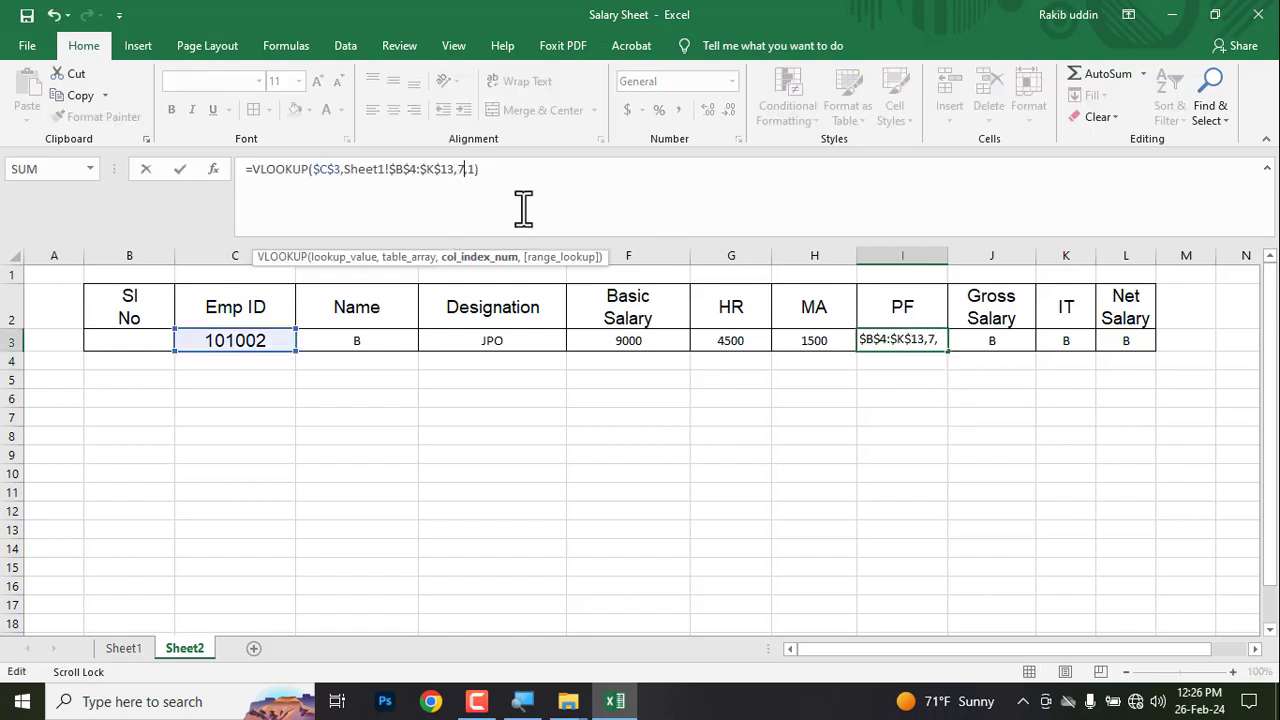
key("Return")
Change the column index of the VLOOKUP in J3 to the Gross Salary column of the Sheet1 table
left_click(983, 346)
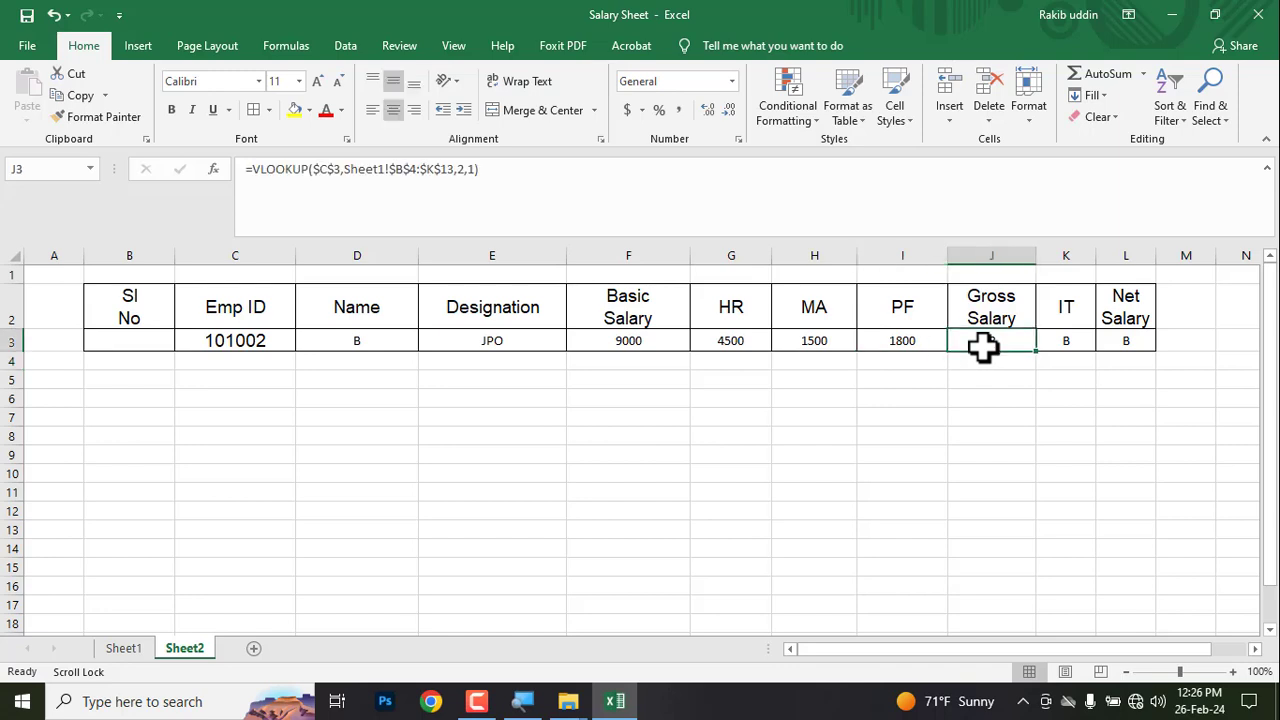
left_click(458, 170)
key("Delete")
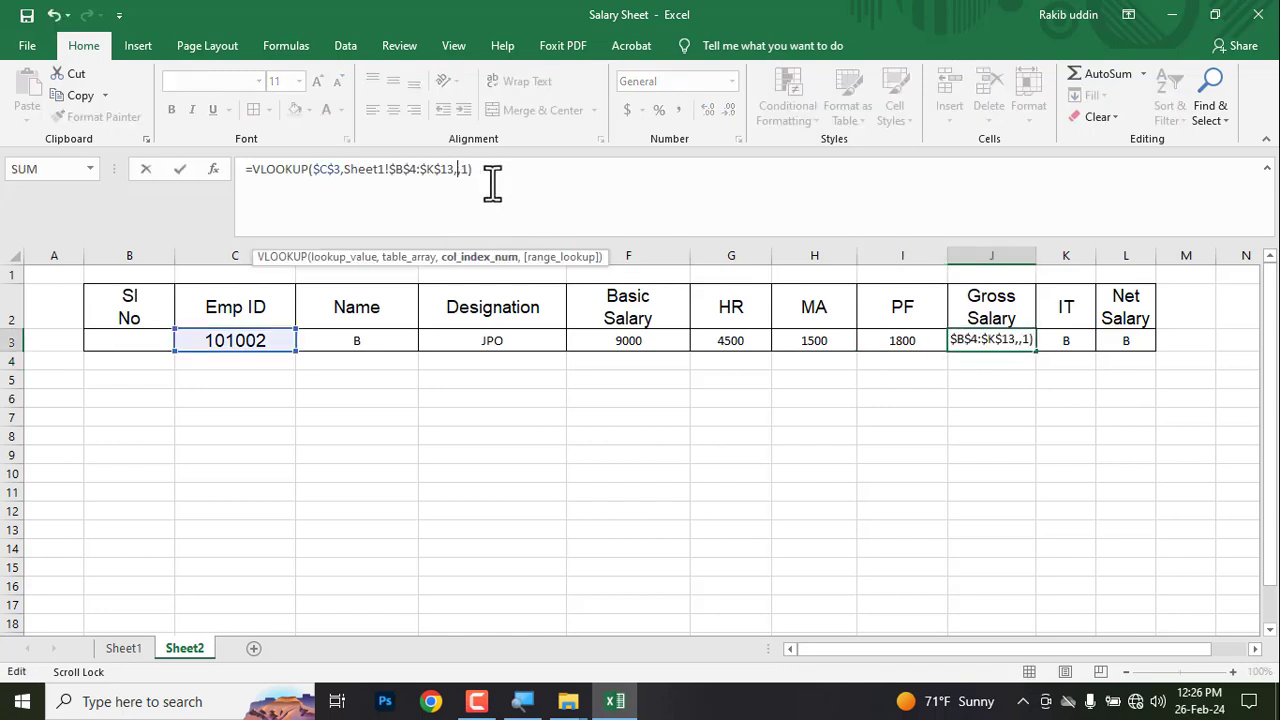
key("Return")
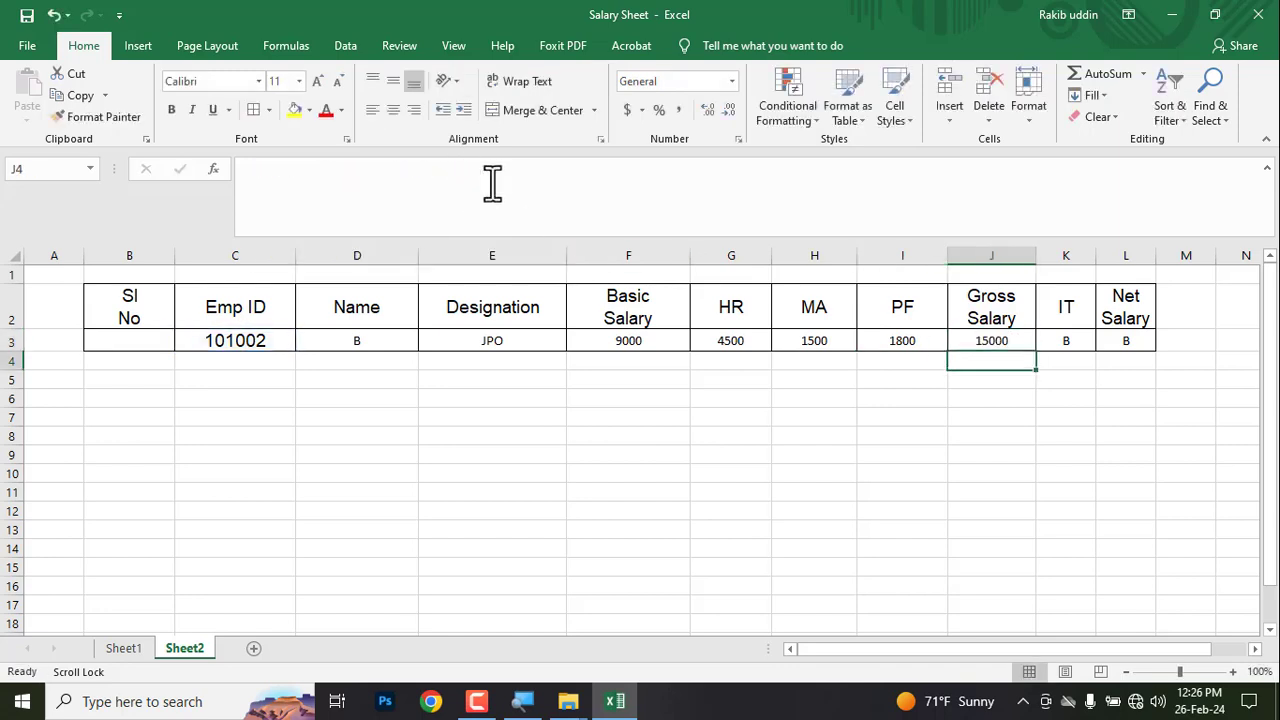
Set the column index of the IT VLOOKUP in K3 to 9
left_click(1063, 343)
left_click(478, 186)
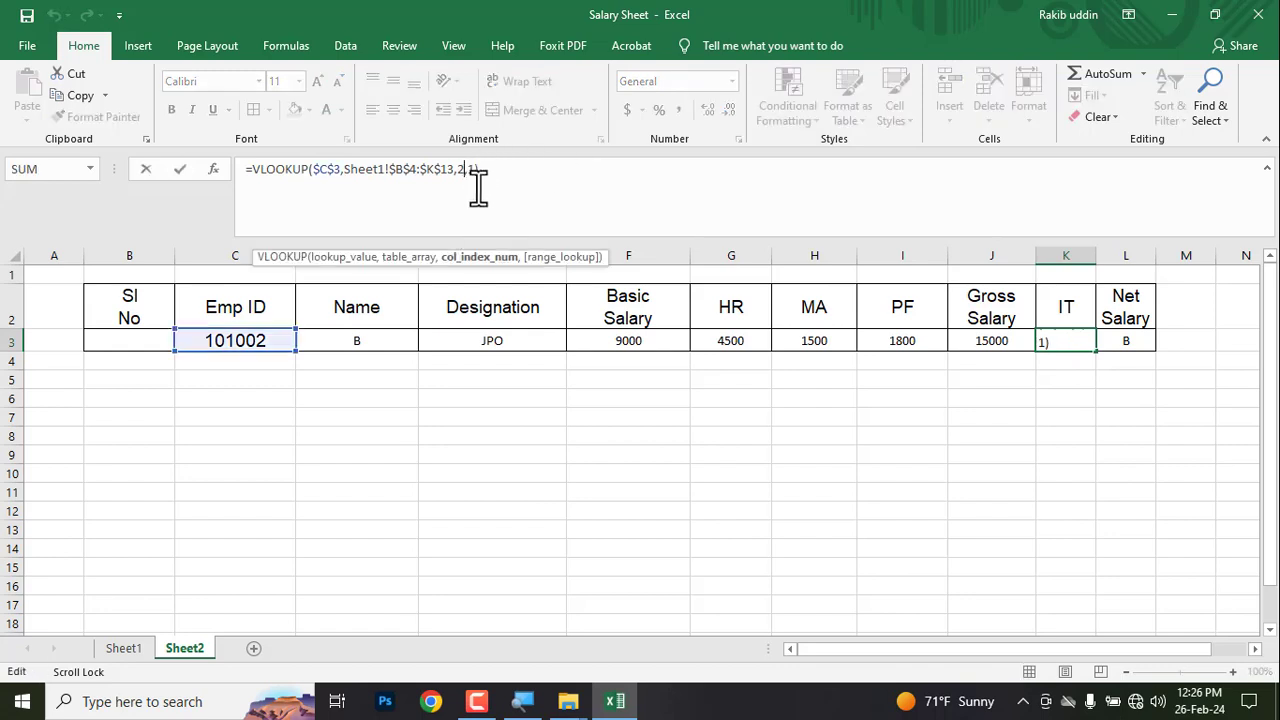
key("BackSpace")
type("9")
key("Return")
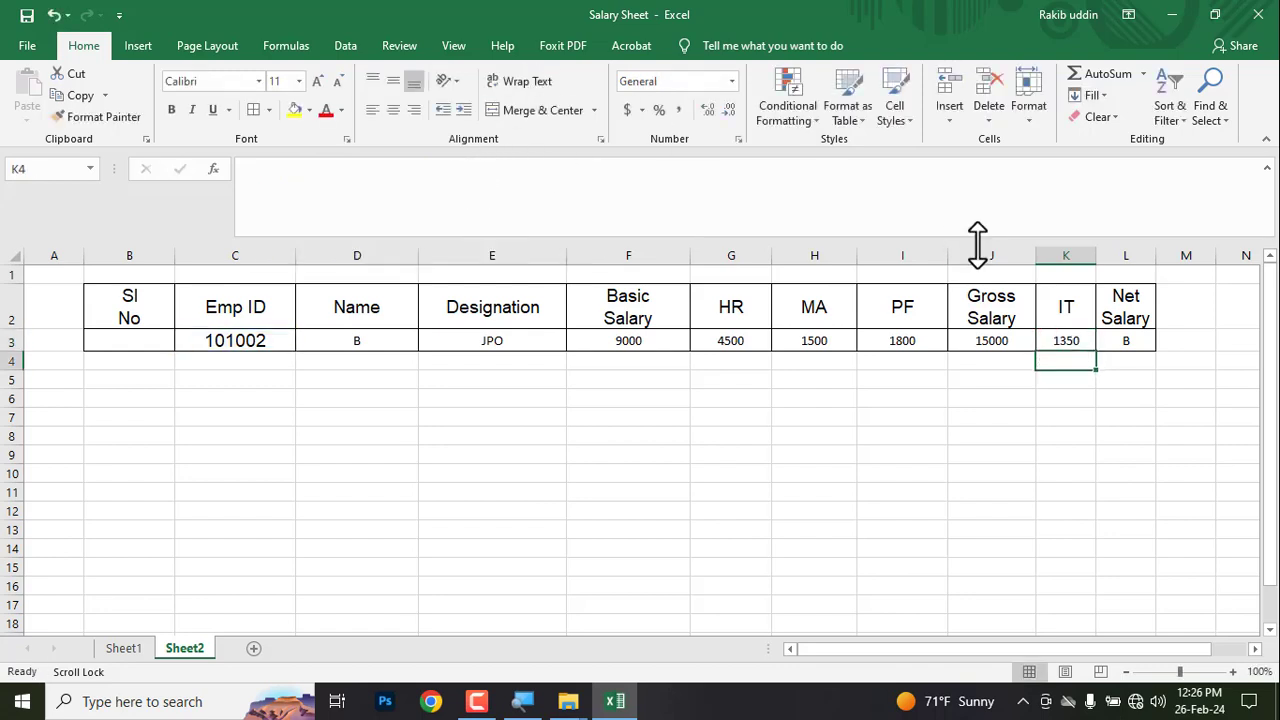
Set the column index of the Net Salary VLOOKUP in L3 to 10 and widen column L slightly
left_click(1133, 339)
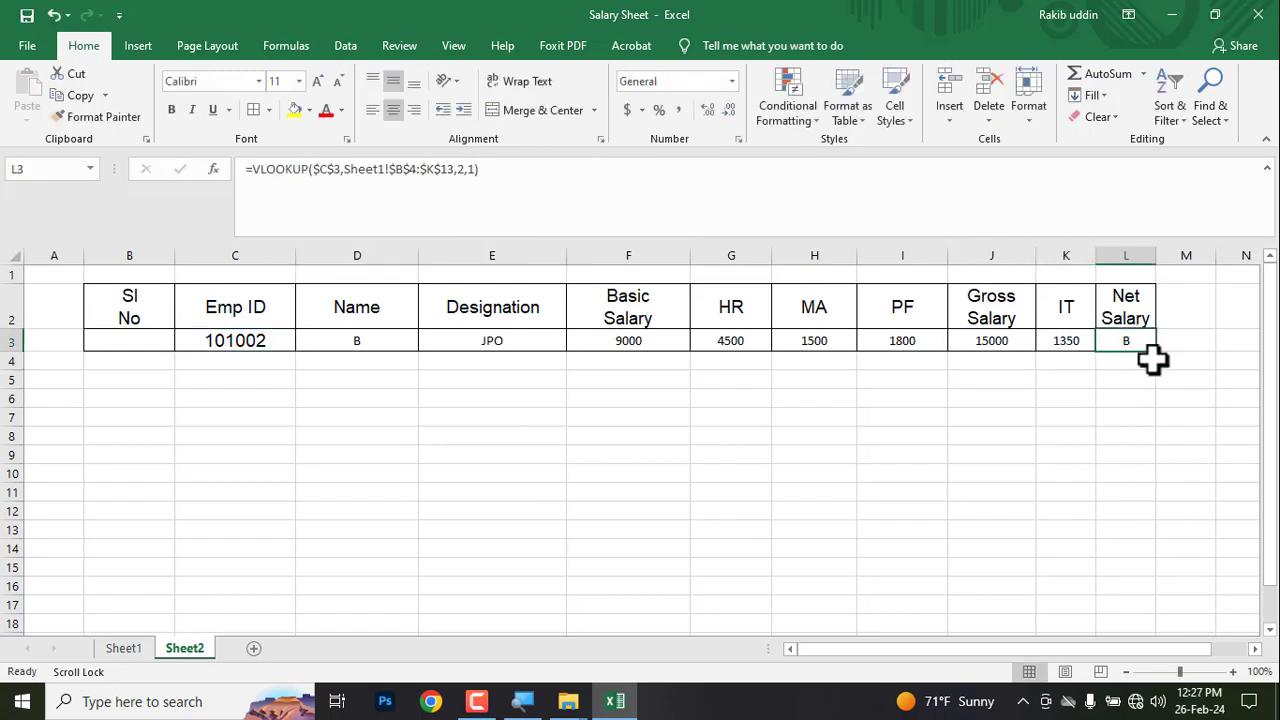
left_click(465, 170)
key("BackSpace")
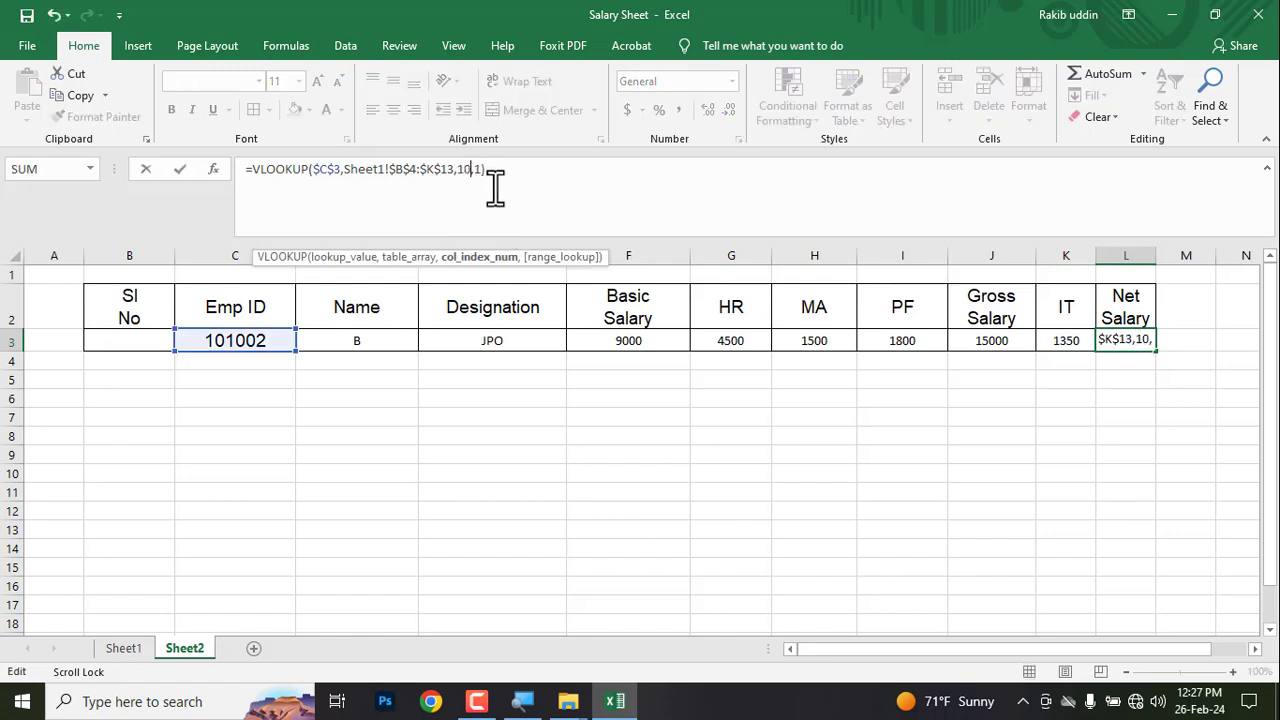
key("Return")
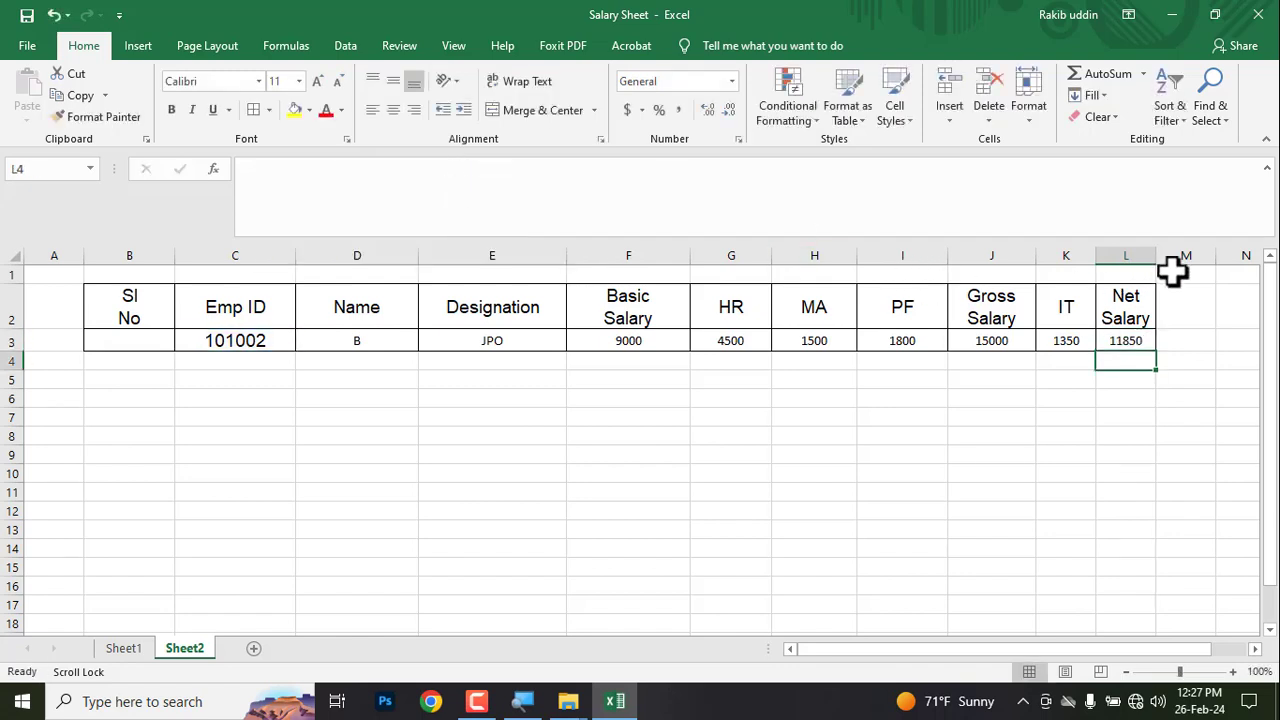
left_click_drag(1160, 257, 1174, 257)
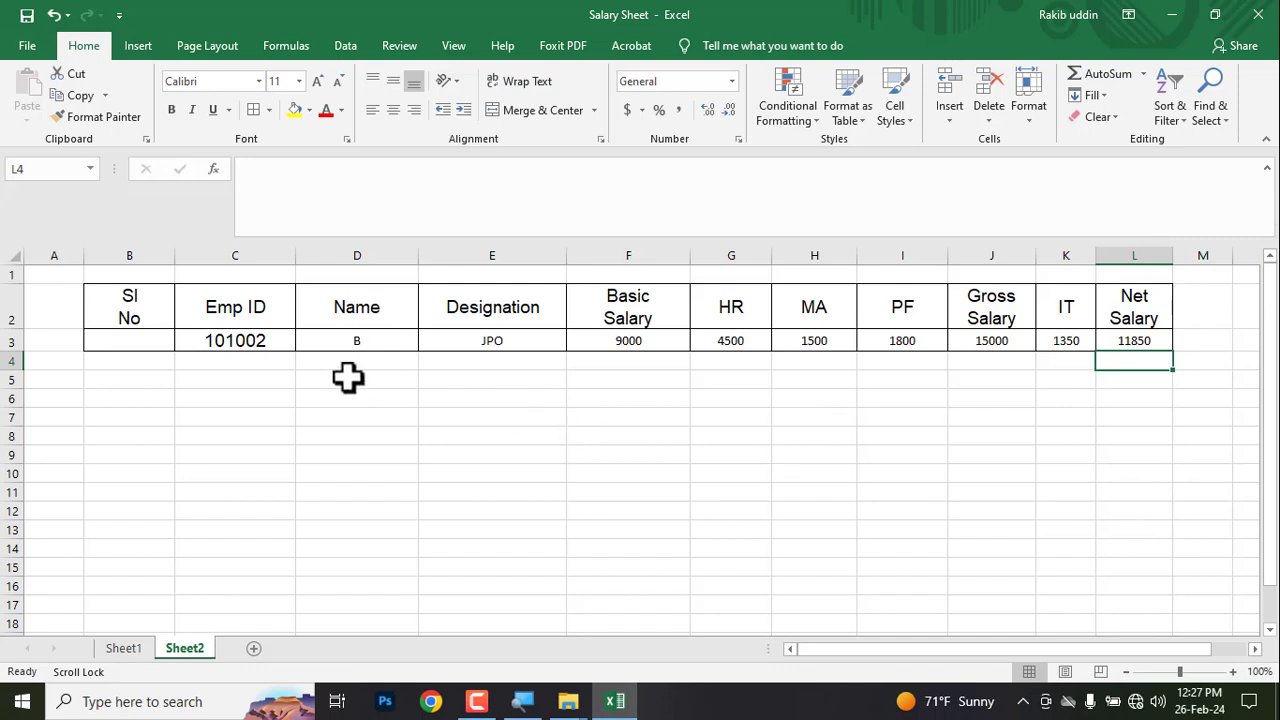
Enter 1 as the Sl No in B3 and center it in the cell
left_click(128, 337)
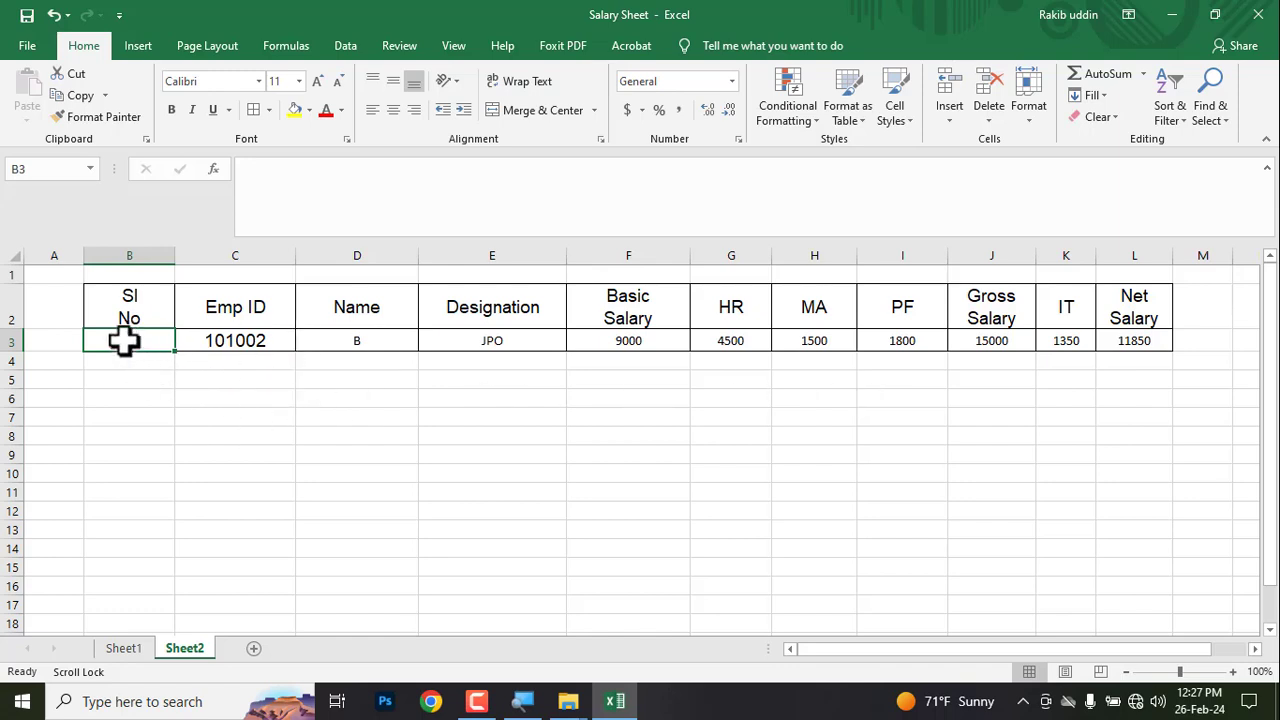
type("1")
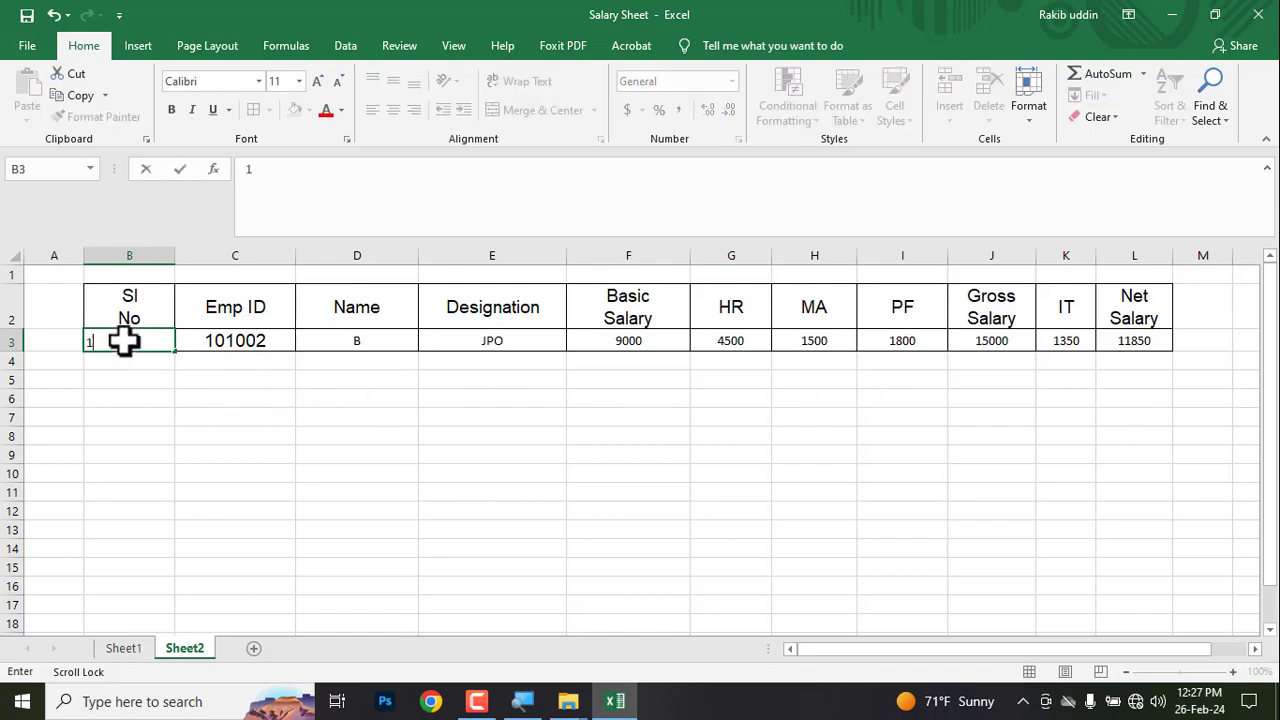
left_click(214, 460)
left_click(119, 341)
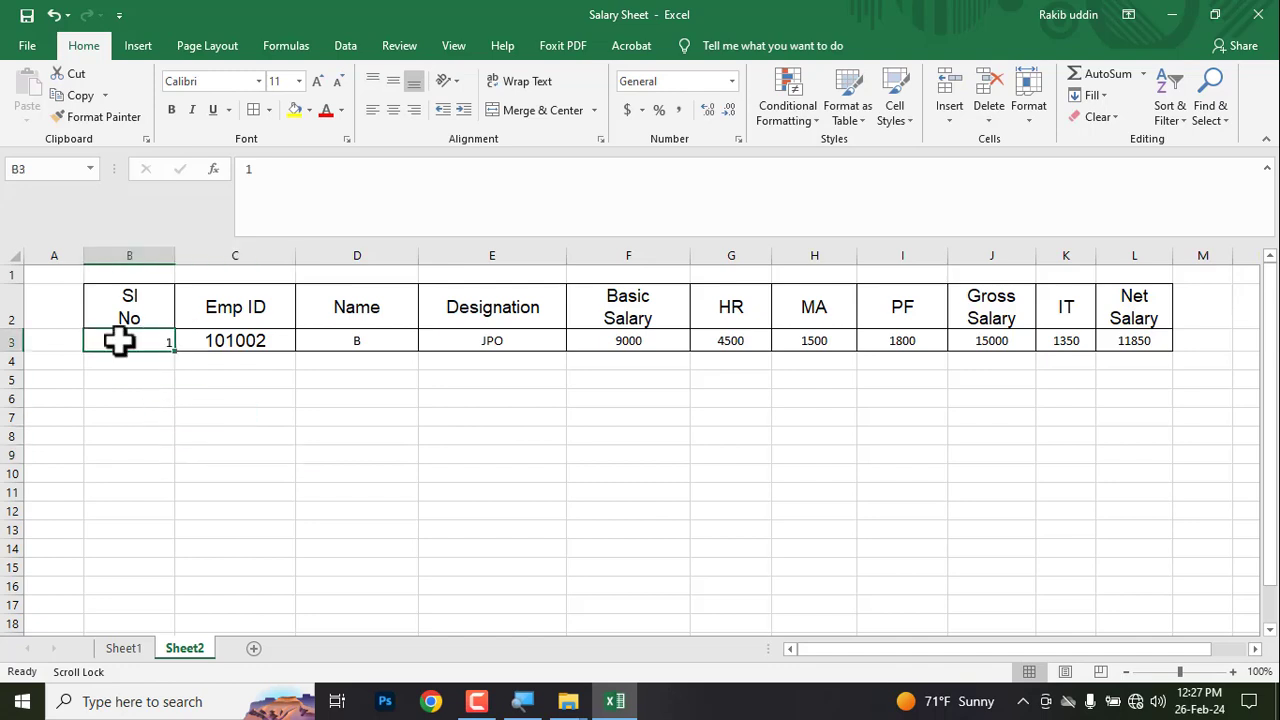
left_click(396, 113)
left_click(331, 397)
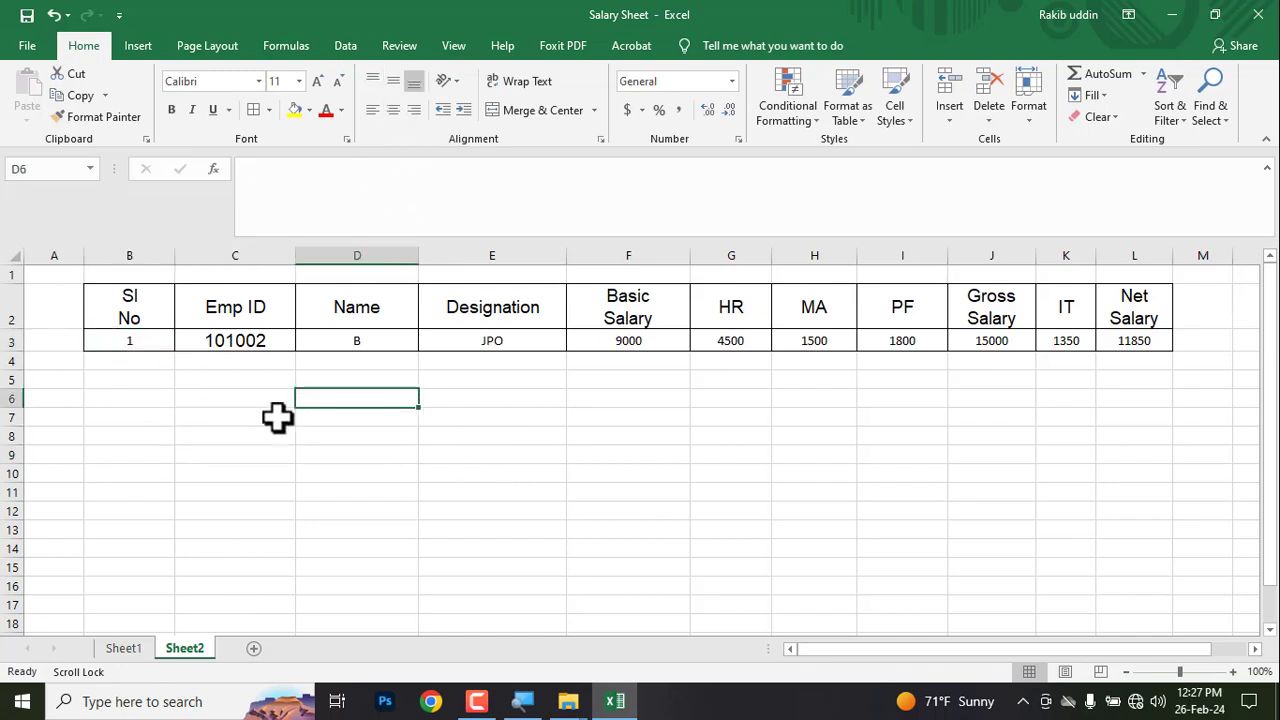
Format the data row B3:L3 in Arial at size 14
left_click_drag(114, 340, 1112, 343)
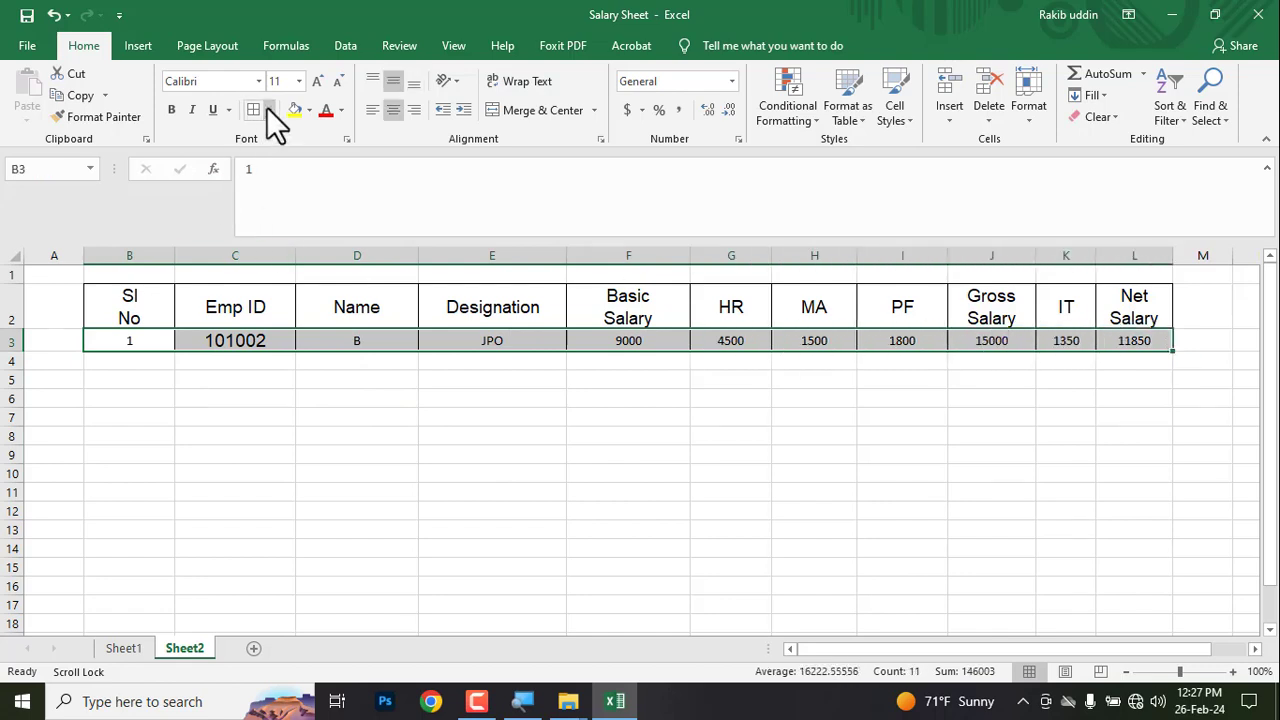
left_click(259, 81)
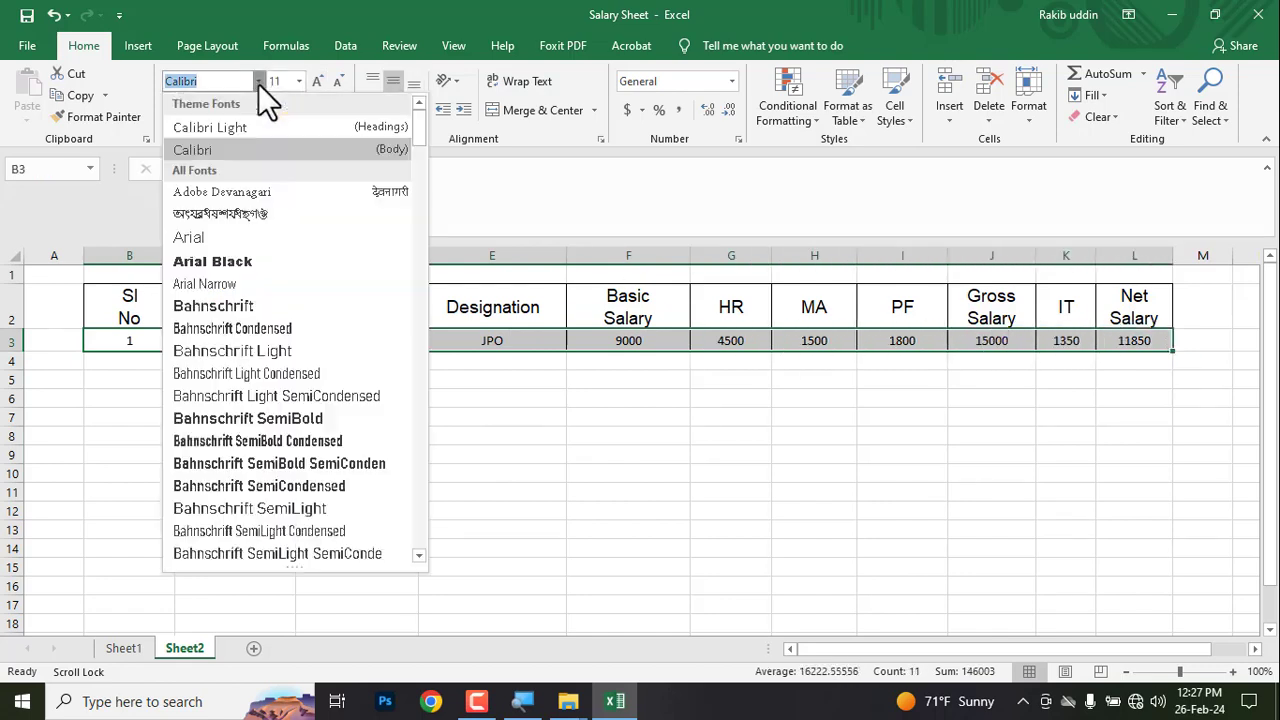
left_click(190, 240)
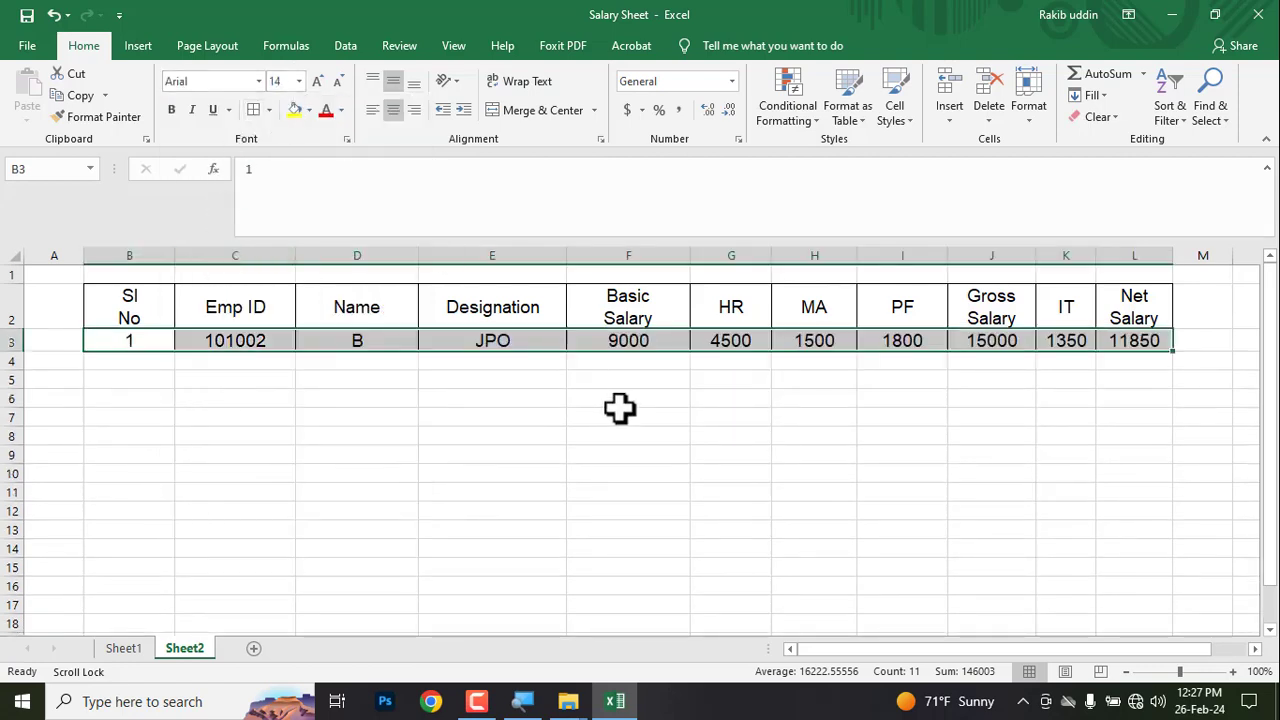
left_click(405, 462)
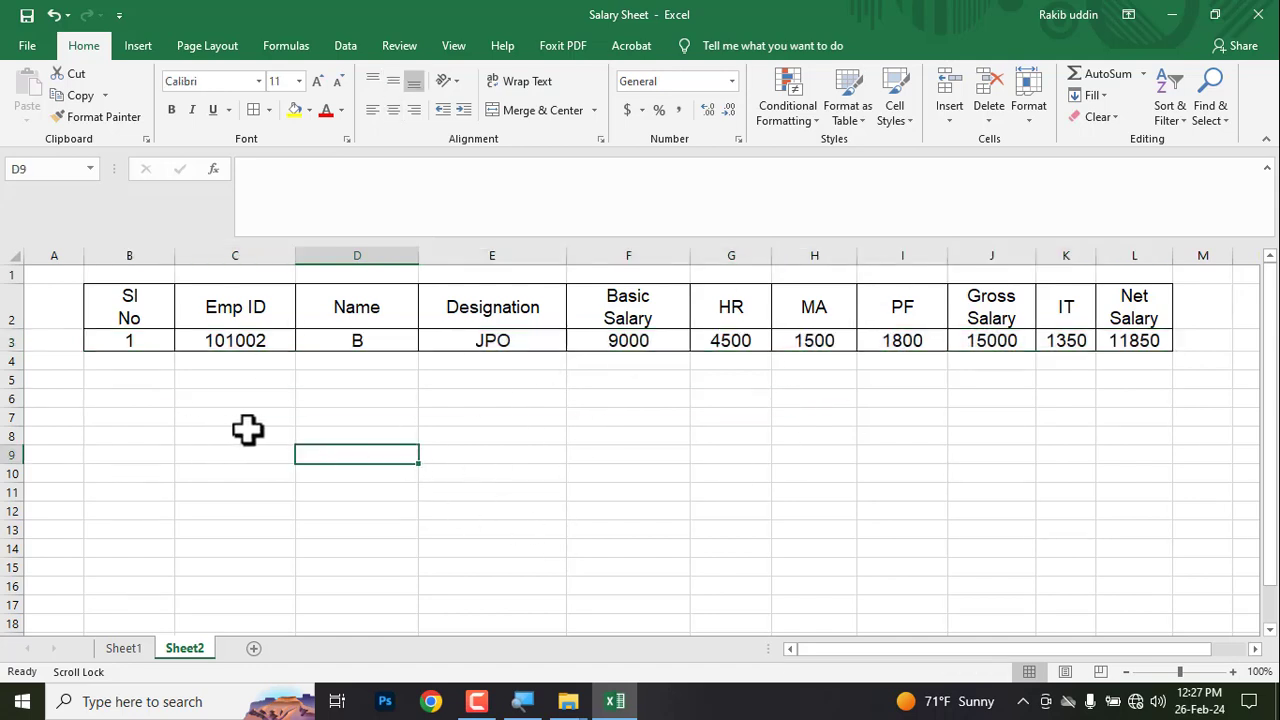
Test the lookups by changing the Emp ID in C3 to that of the third employee in Sheet1
left_click(265, 338)
double_click(273, 340)
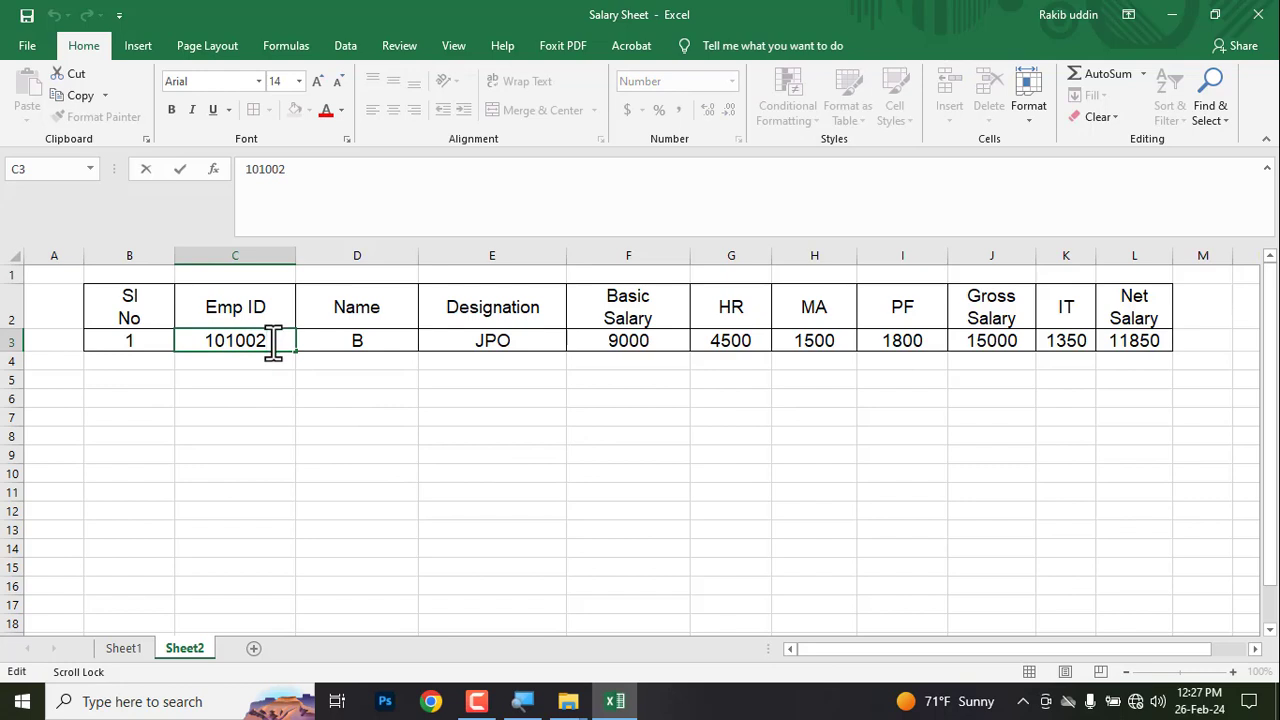
left_click_drag(273, 340, 259, 342)
type("3")
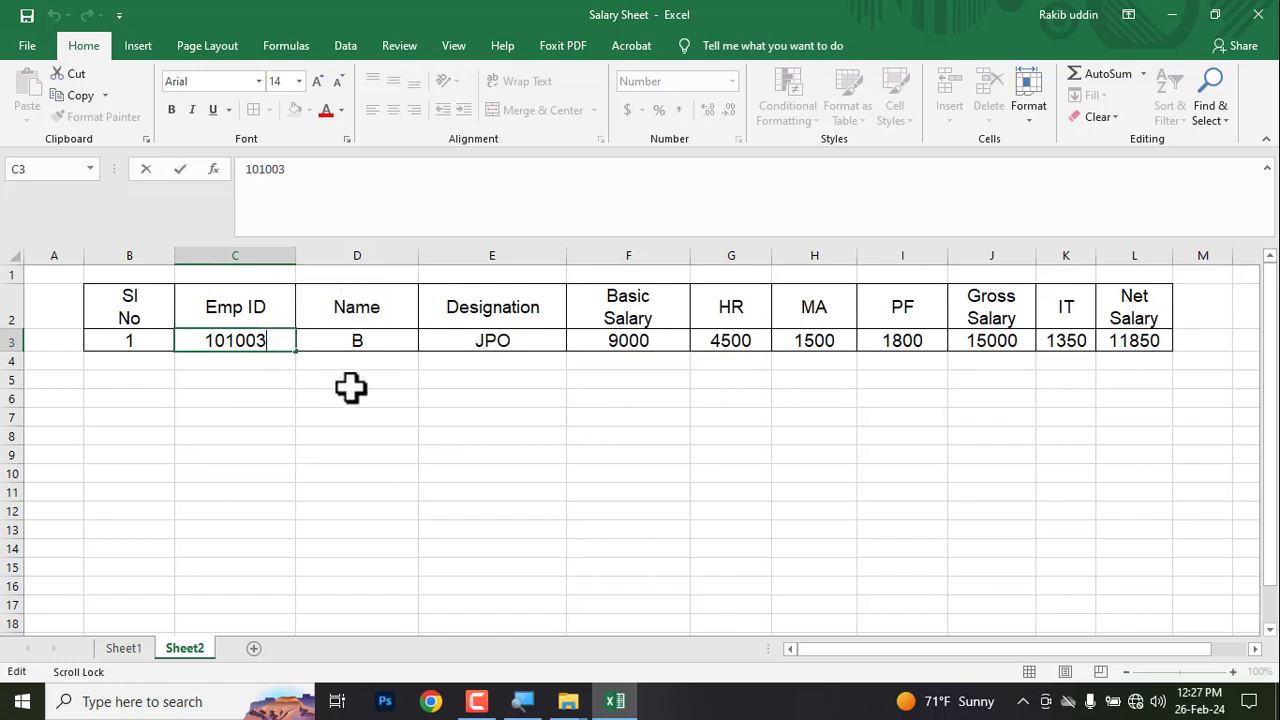
key("Return")
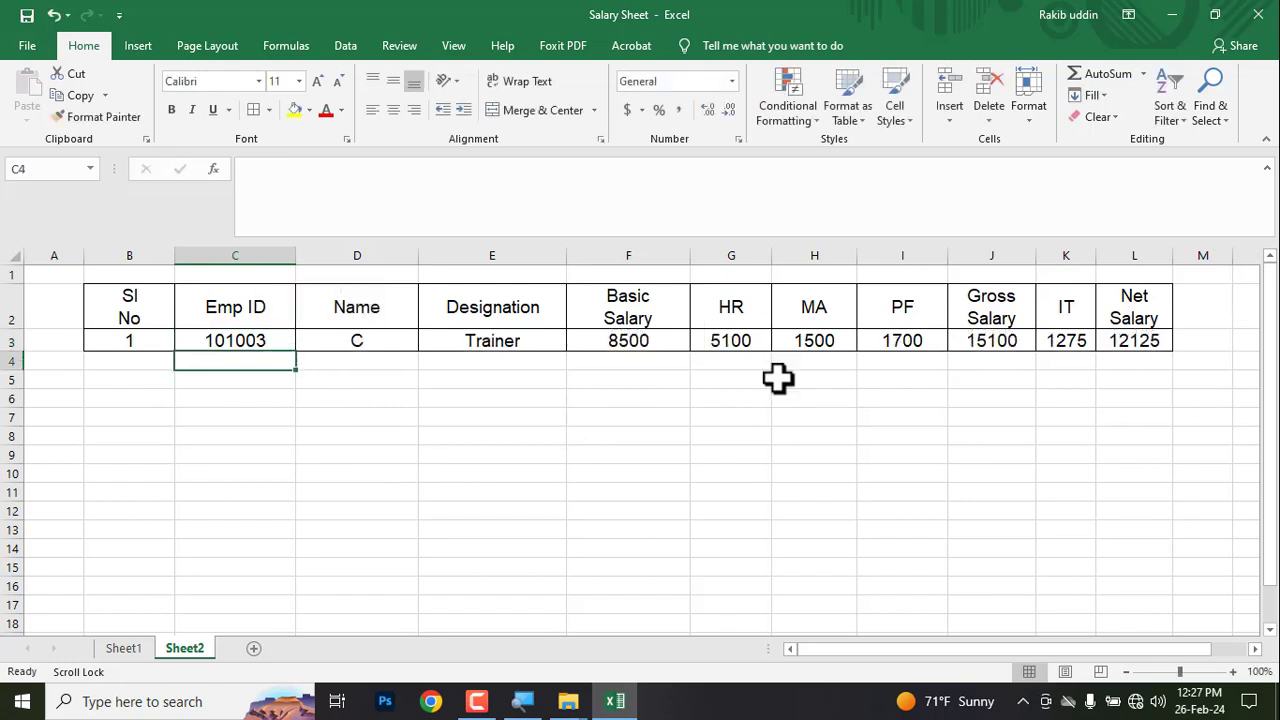
Copy the Emp ID of employee I from Sheet1 cell B12 into Sheet2 cell C3 and check the retrieved row
left_click(235, 343)
left_click(122, 650)
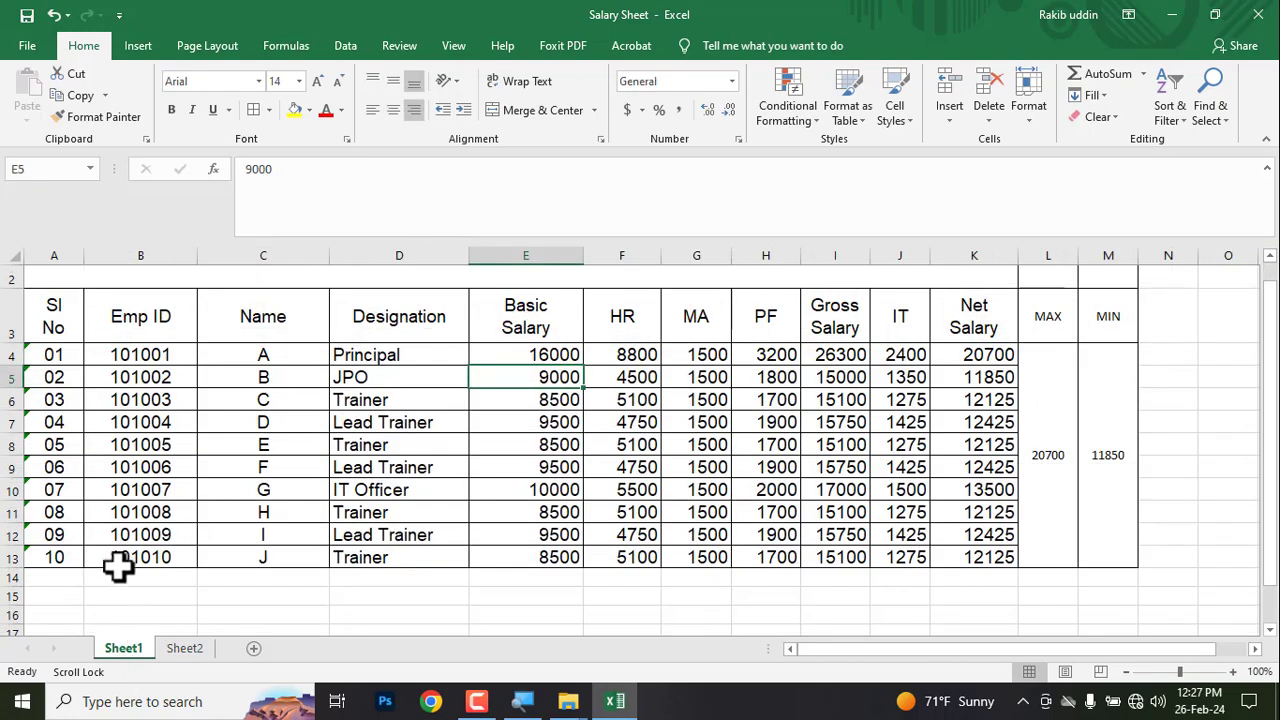
left_click(150, 534)
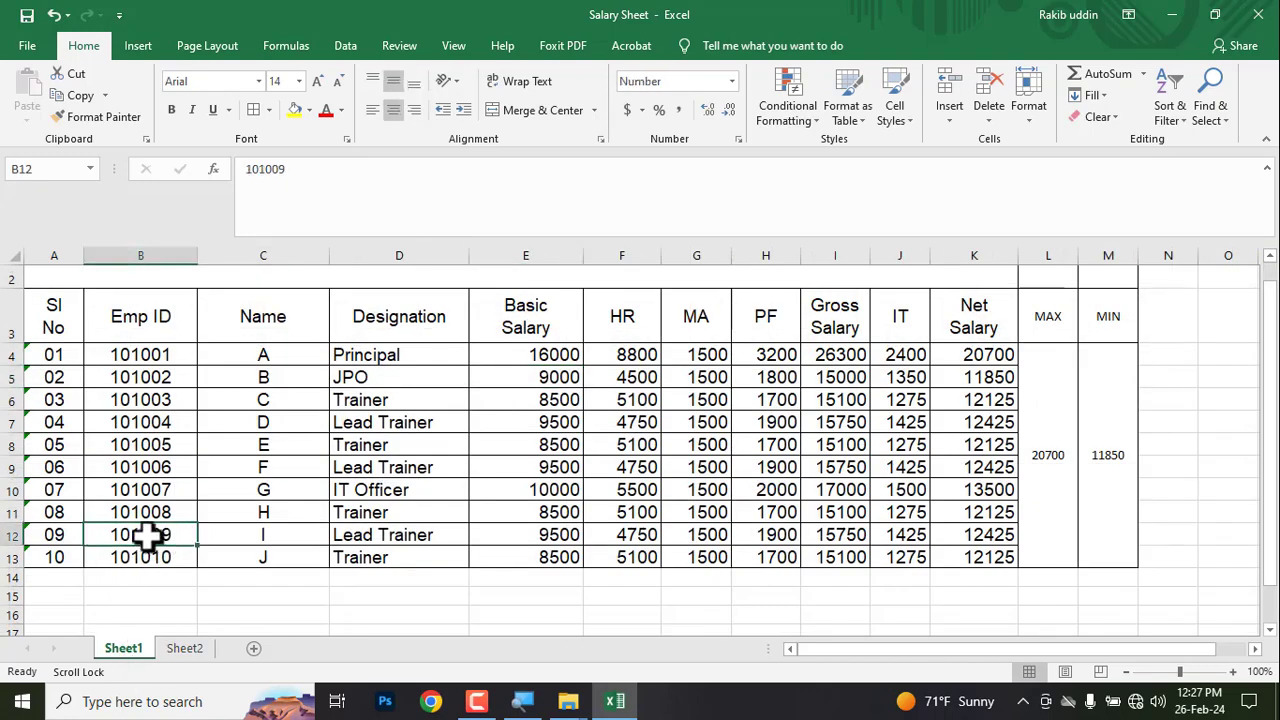
right_click(150, 535)
left_click(192, 173)
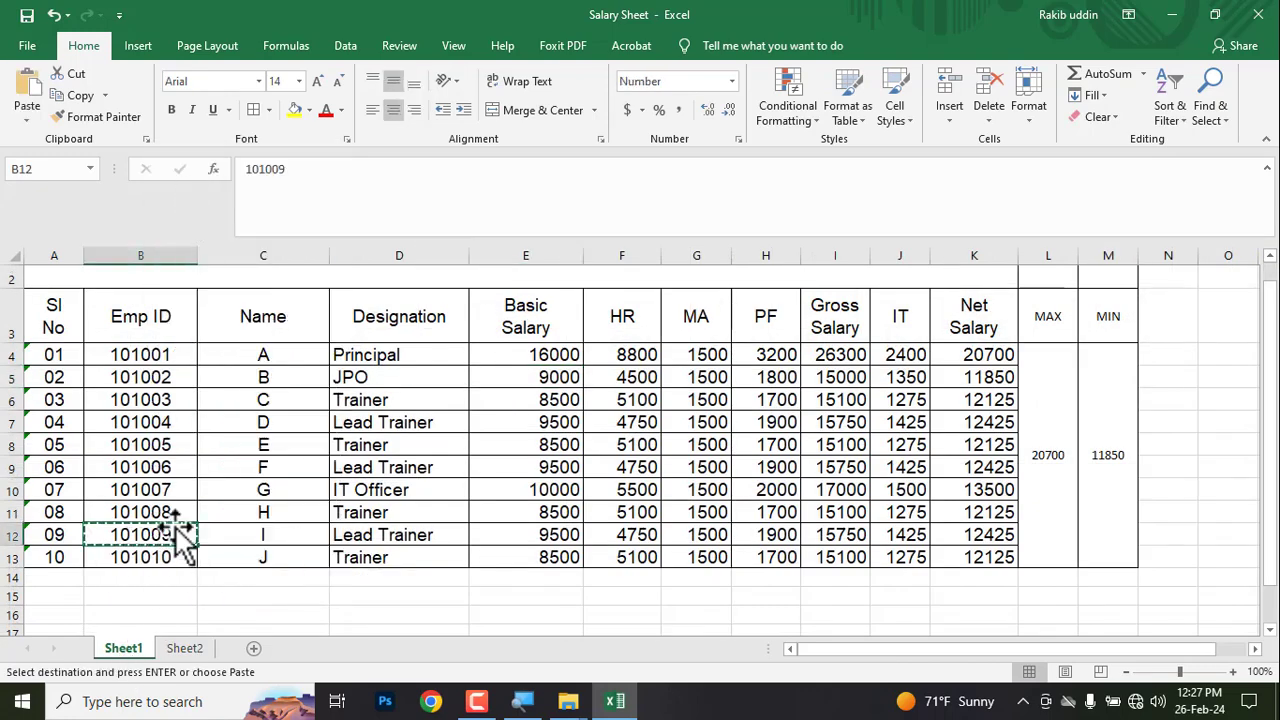
left_click(176, 650)
right_click(222, 340)
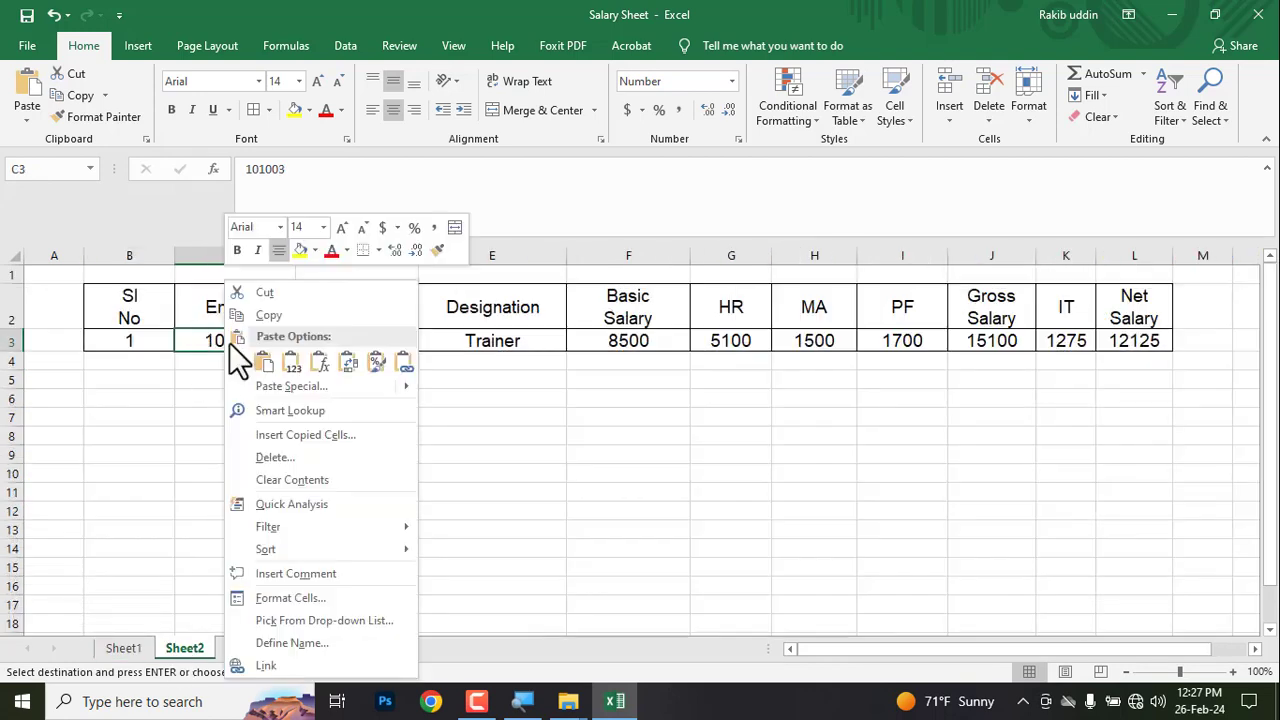
left_click(262, 368)
left_click(390, 440)
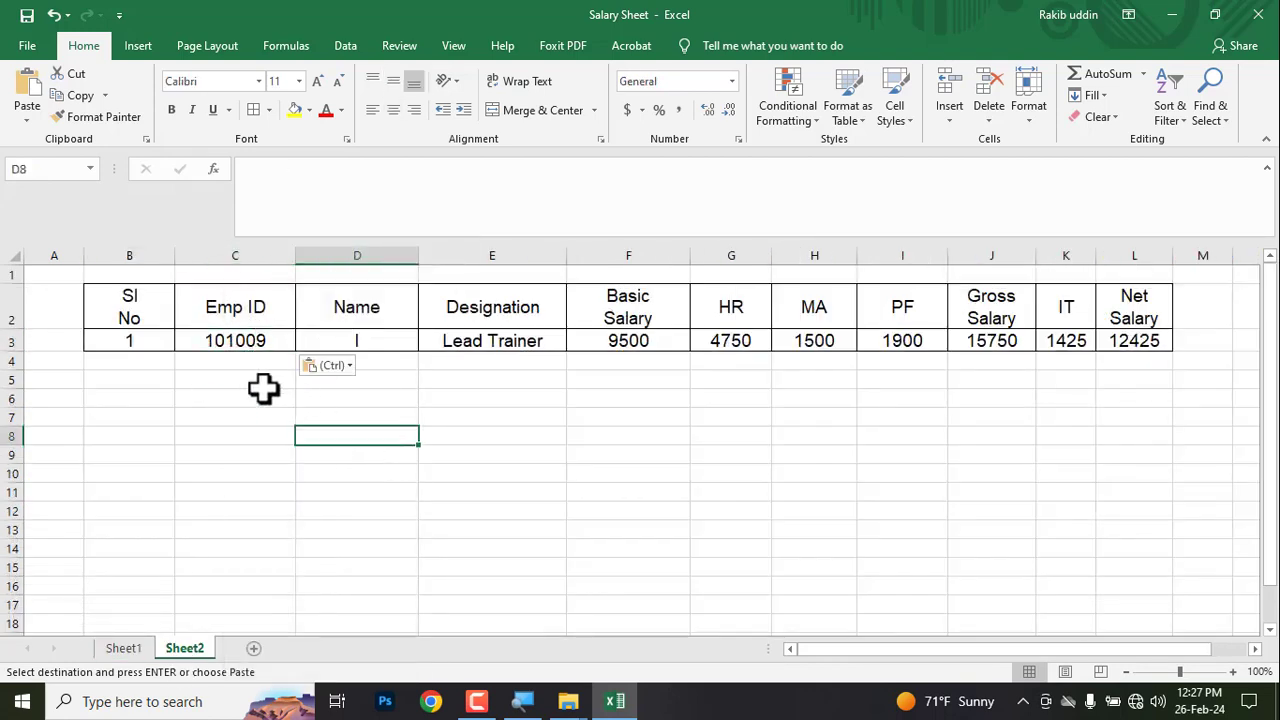
left_click_drag(229, 340, 1137, 336)
left_click(341, 463)
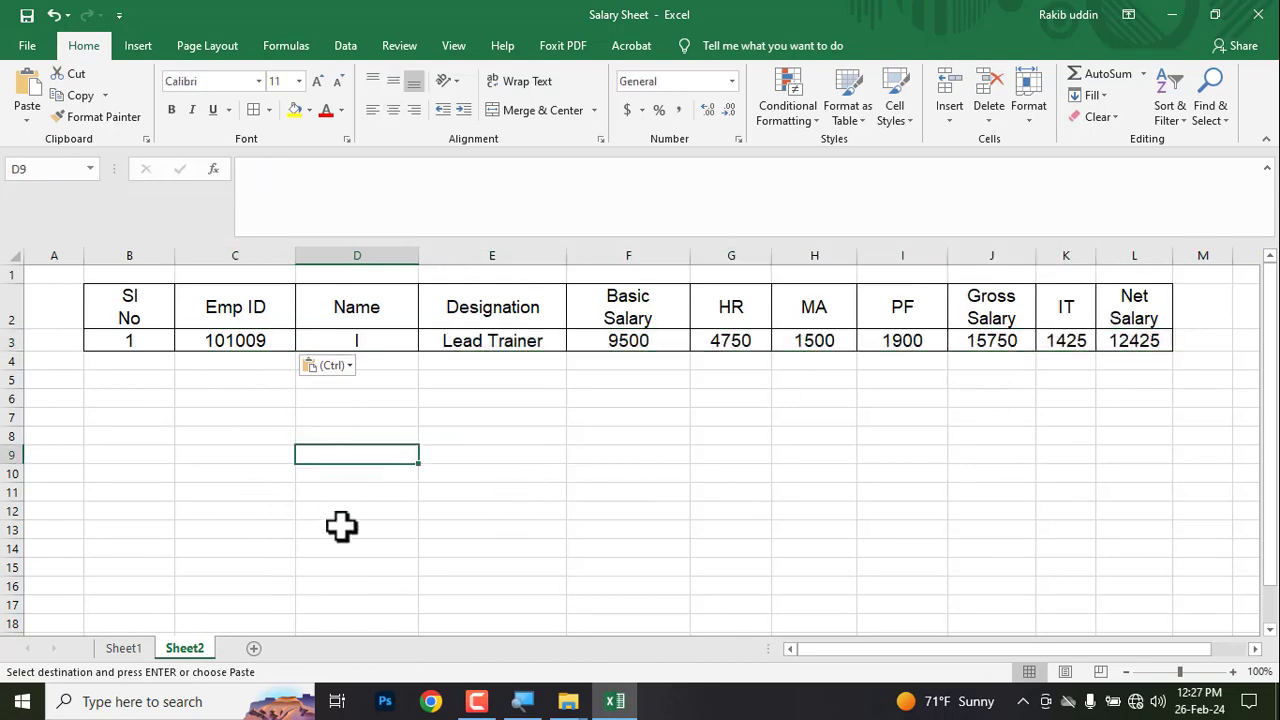
Switch to the job PDF in Foxit PDF Editor and delete the red rectangle around the word VLOOKUP
key("alt+Tab")
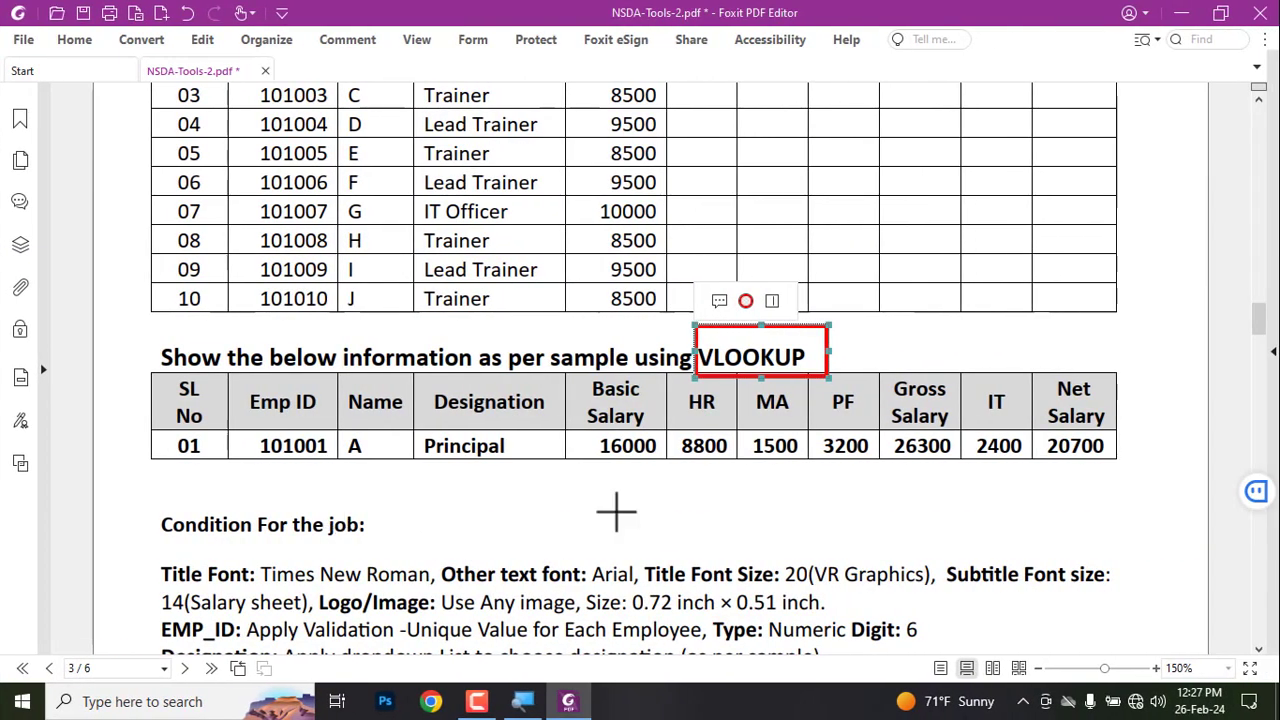
key("Delete")
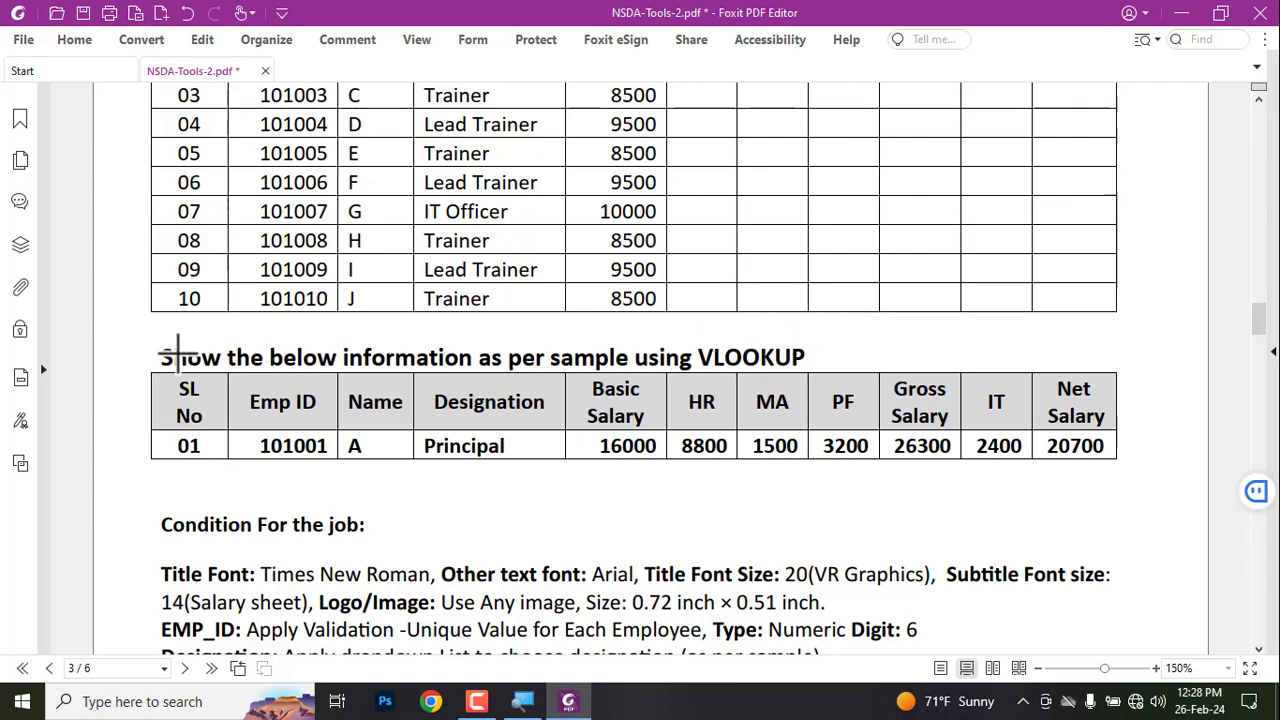
mouse_move(124, 324)
left_mouse_down()
mouse_move(276, 415)
mouse_move(874, 497)
mouse_move(1189, 500)
mouse_move(1170, 487)
left_mouse_up()
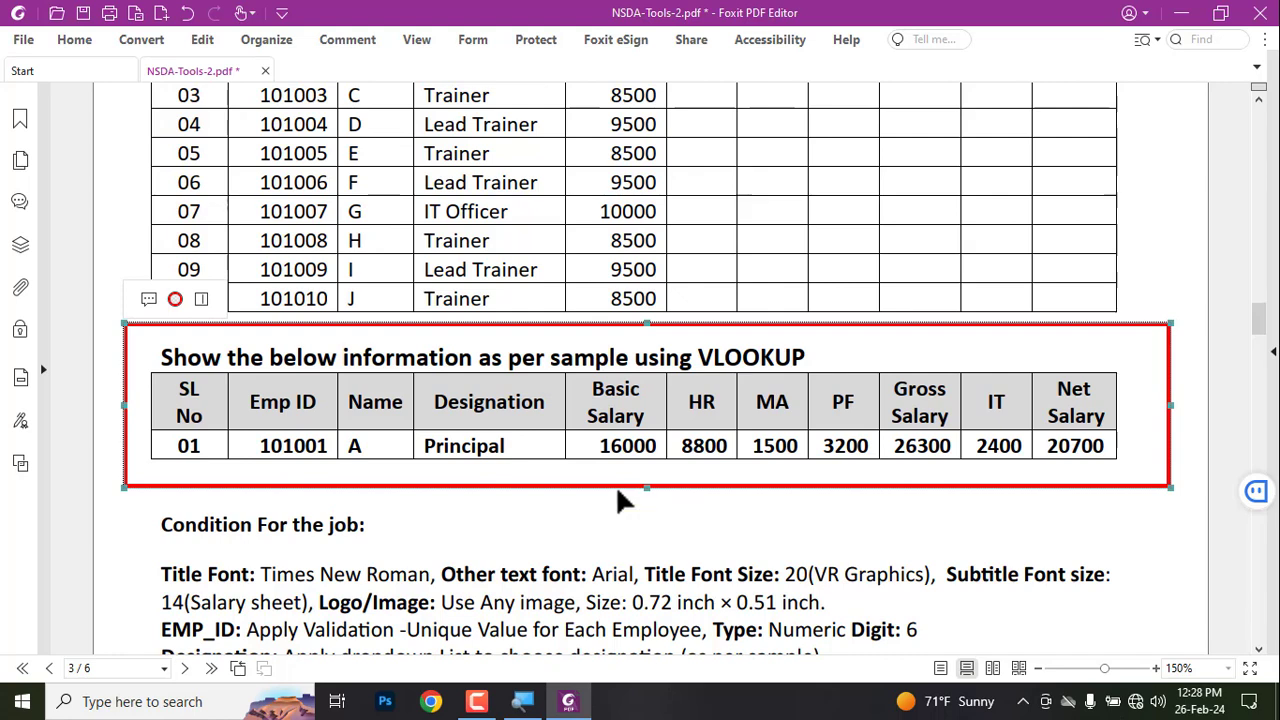
key("Delete")
Delete the red rectangle around the Maximum and Minimum Salary condition and review the Job 3 page
scroll(428, 445, "down", 2, "ctrl")
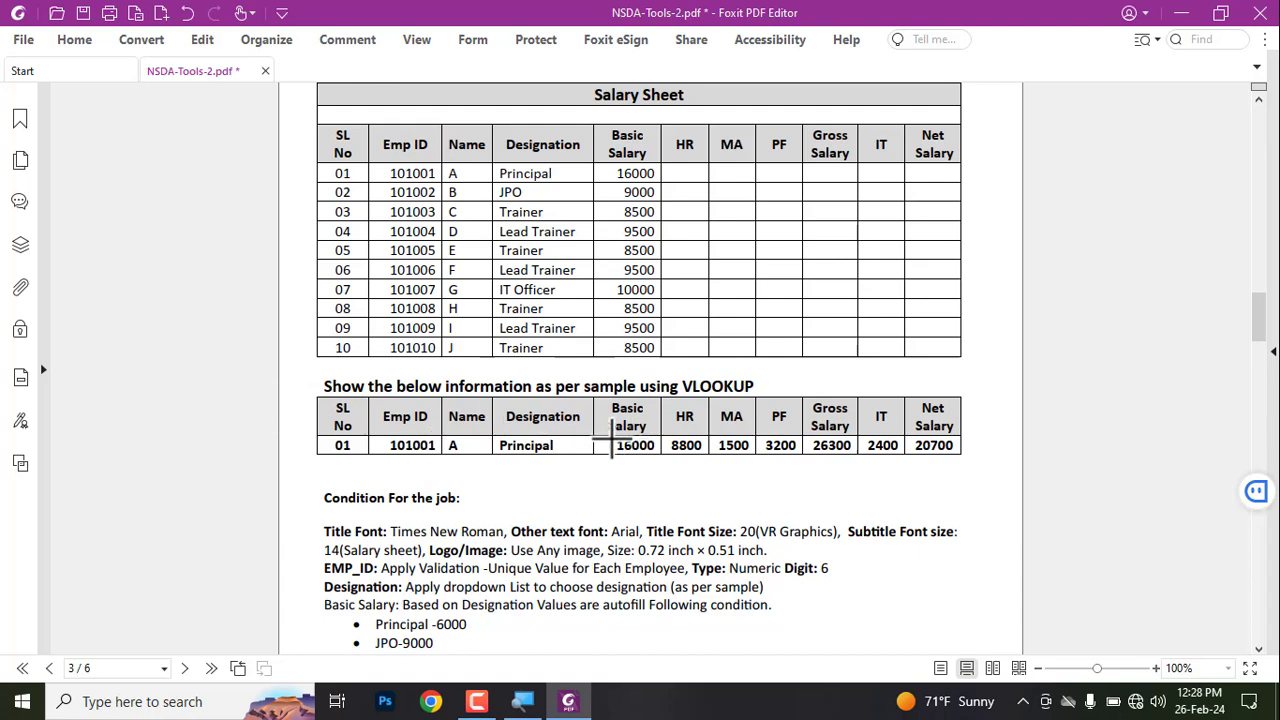
scroll(600, 450, "up", 4)
scroll(603, 514, "down", 9)
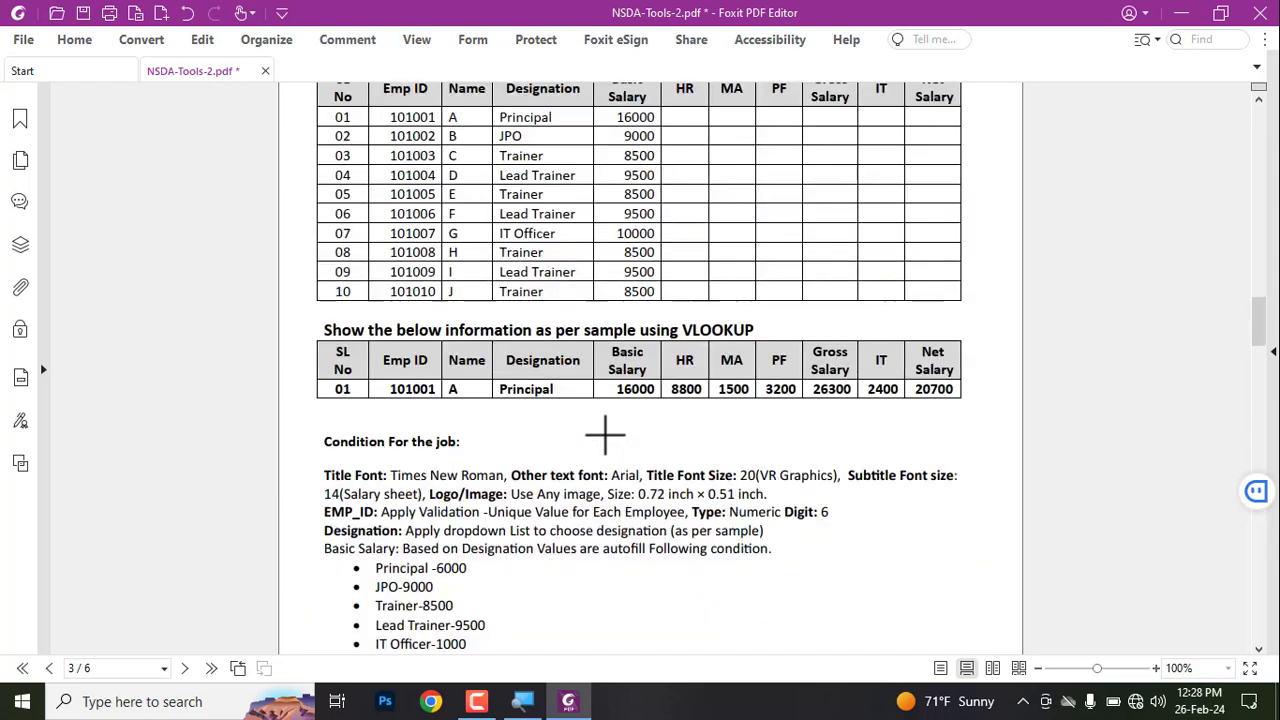
scroll(606, 435, "up", 2)
scroll(610, 440, "down", 3)
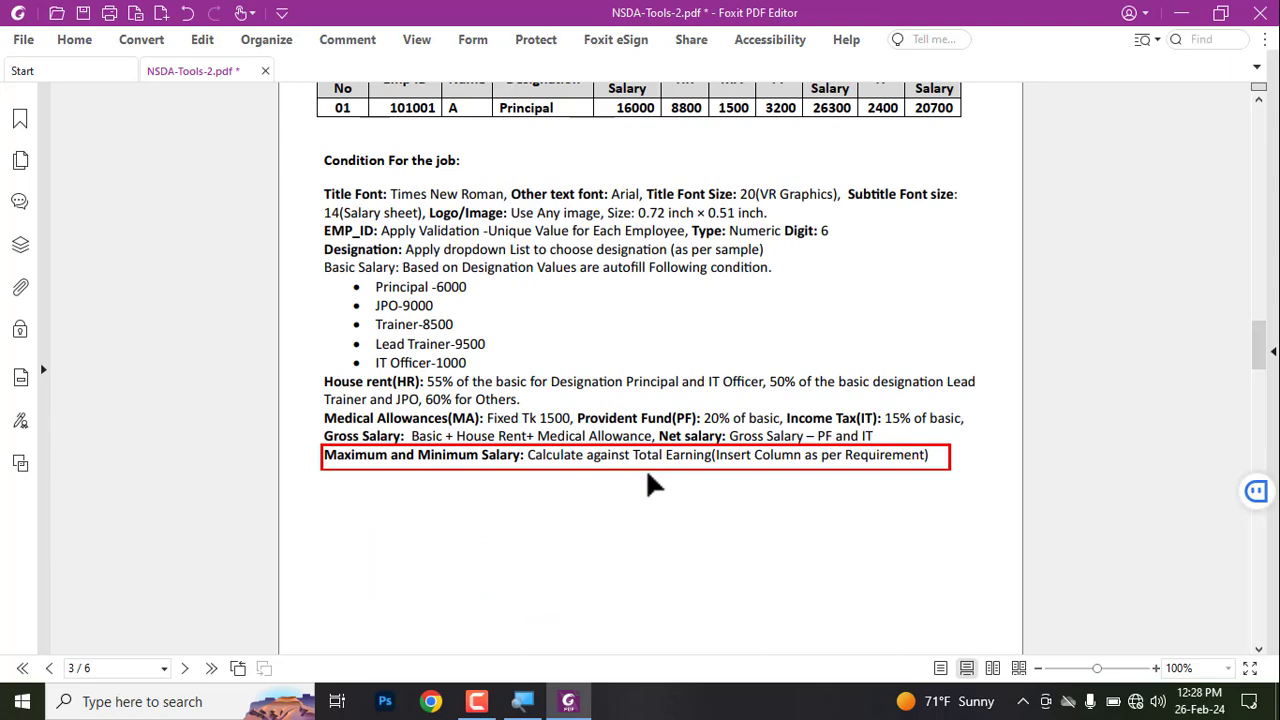
left_click(647, 468)
key("Delete")
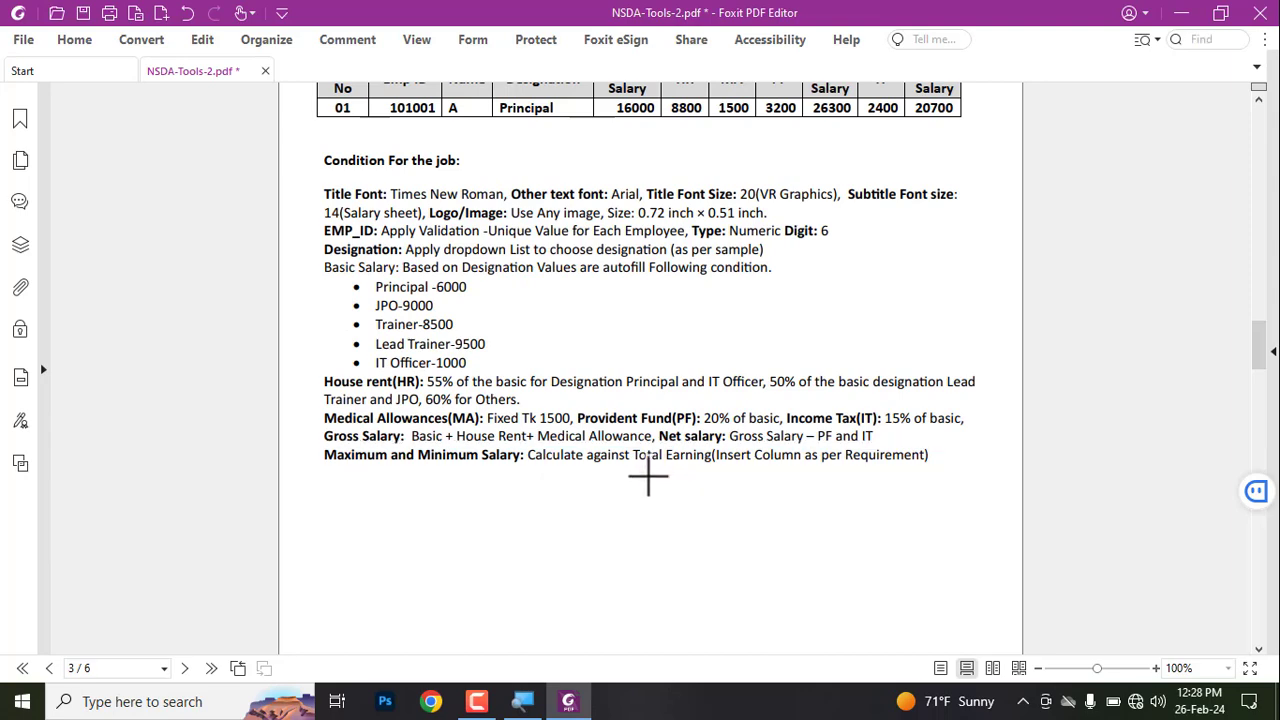
scroll(650, 472, "up", 5)
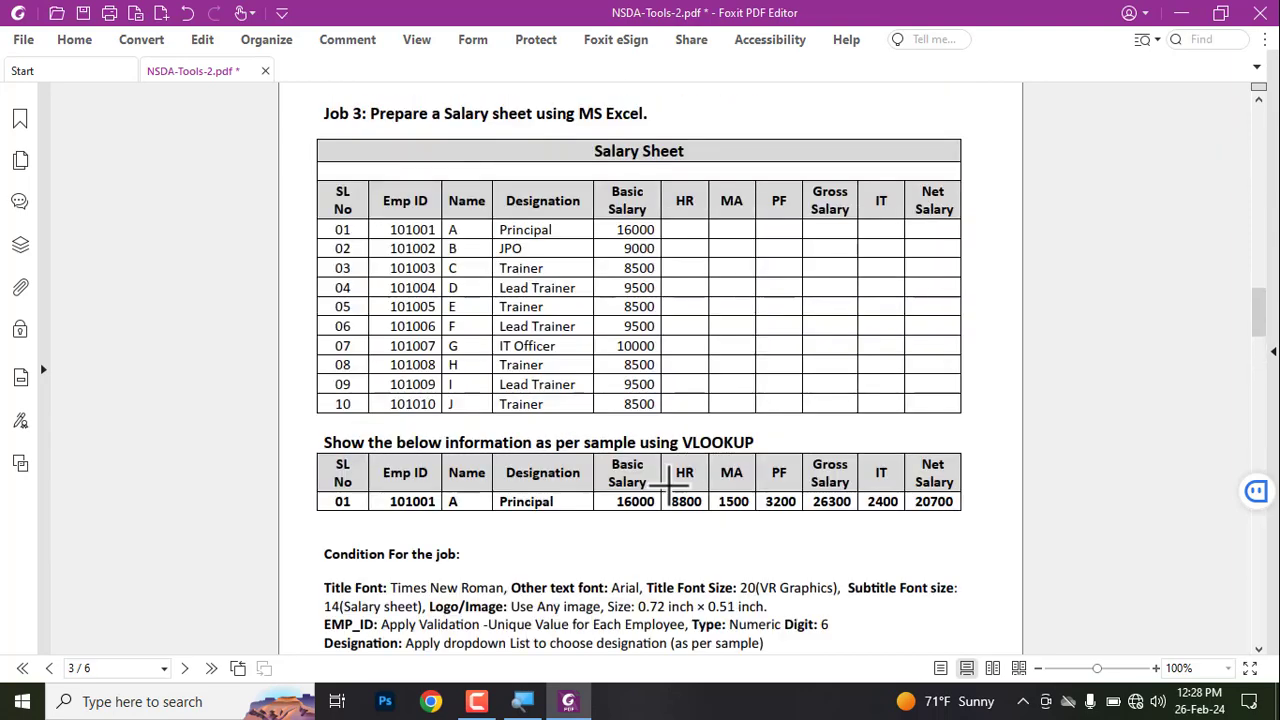